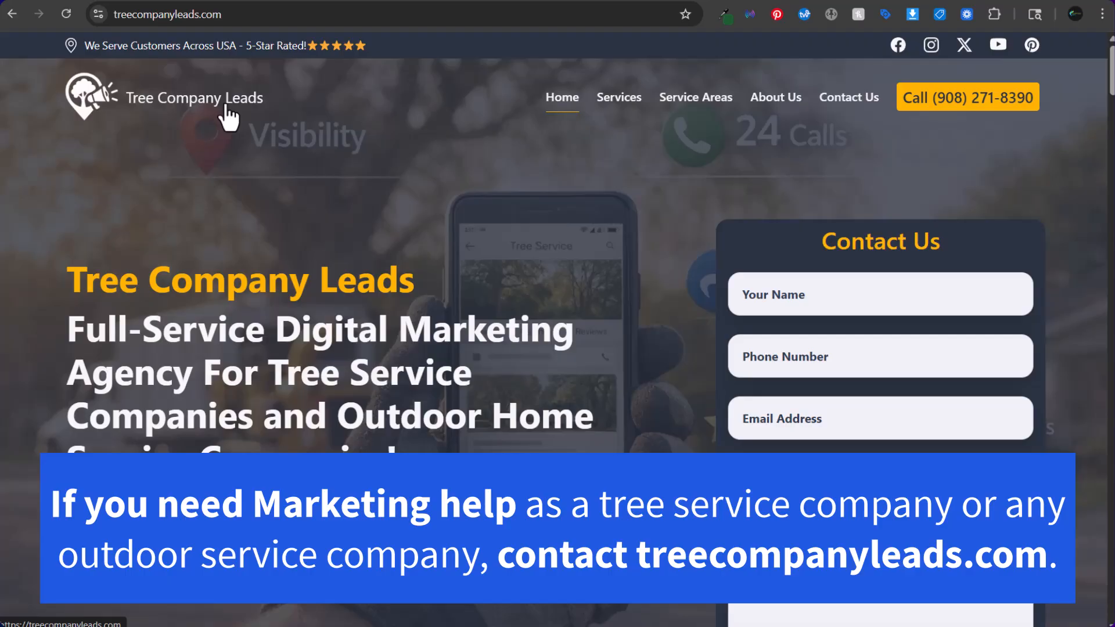
Switch to Google Ads, start creating the first campaign and check the pending new-advertiser offer.
left_click(595, 1)
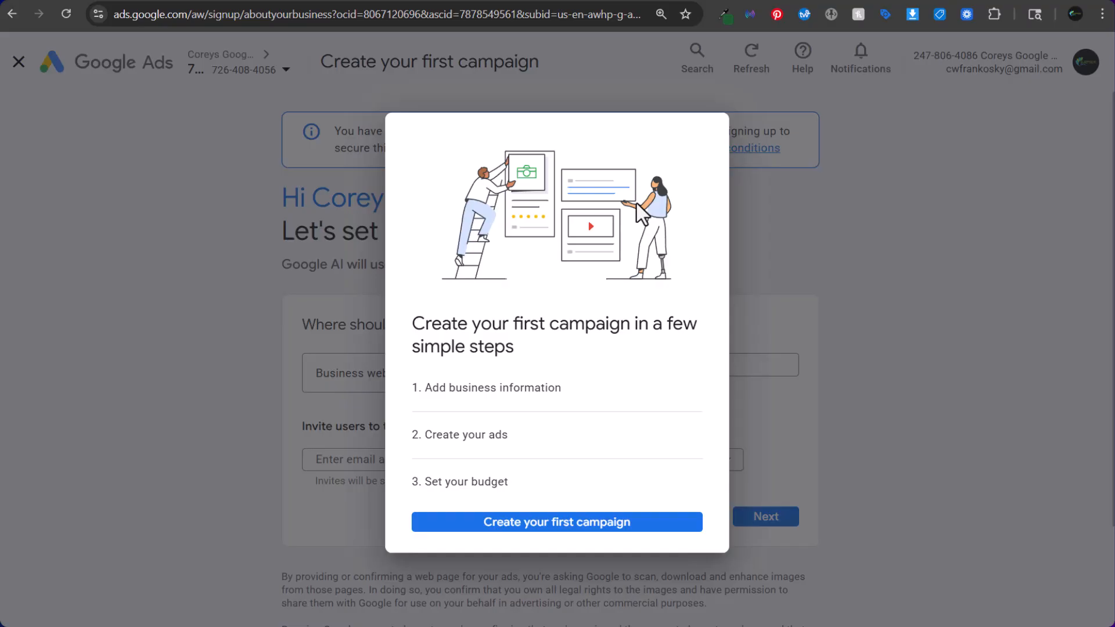
left_click(722, 1)
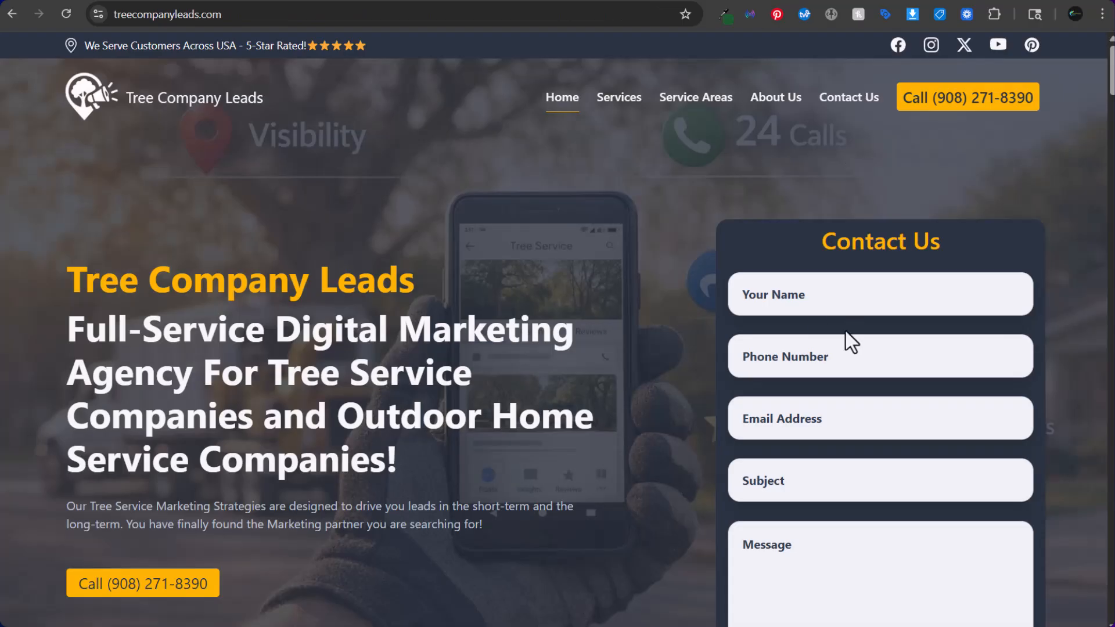
left_click(638, 1)
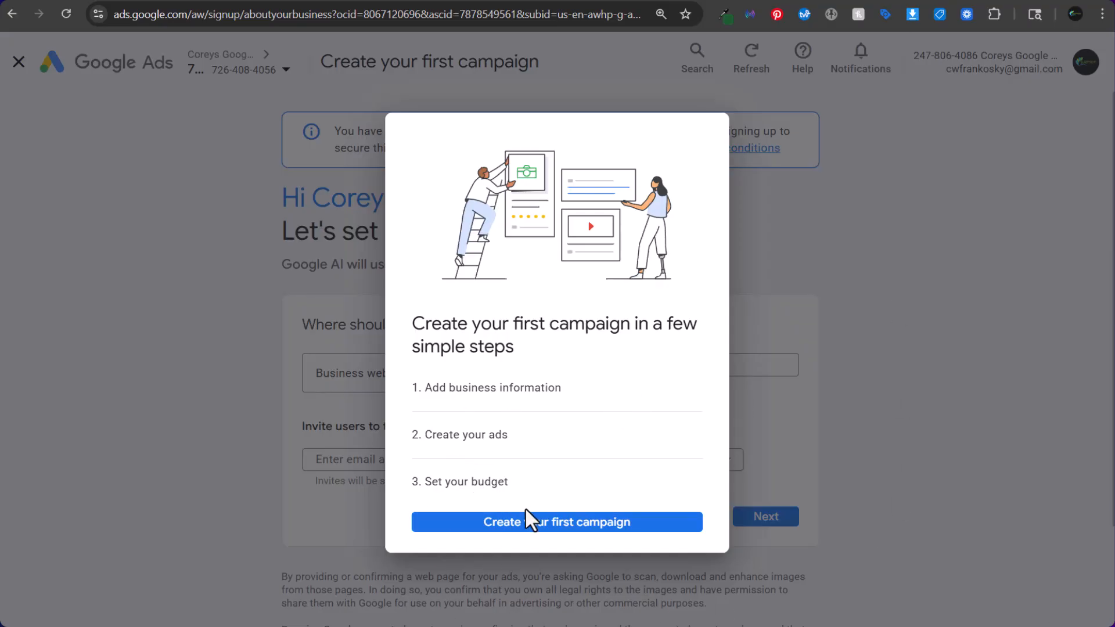
left_click(527, 526)
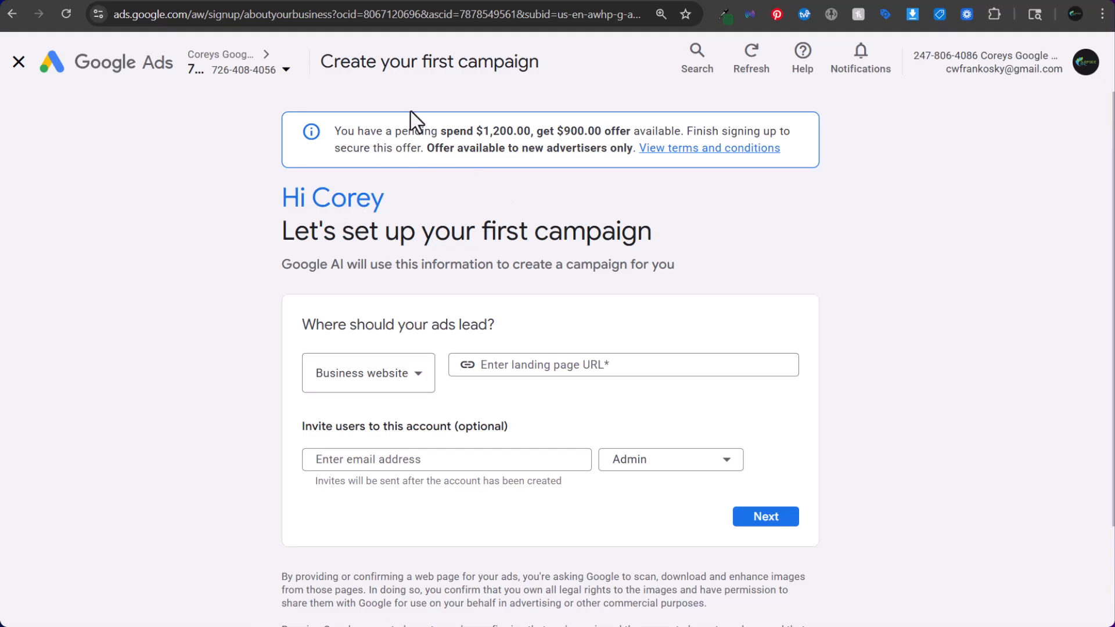
left_click_drag(358, 130, 497, 130)
left_click(503, 136)
Switch to the High Tide Tree Service website and examine its homepage, from the introduction through the photo gallery to the customer reviews.
left_click(814, 0)
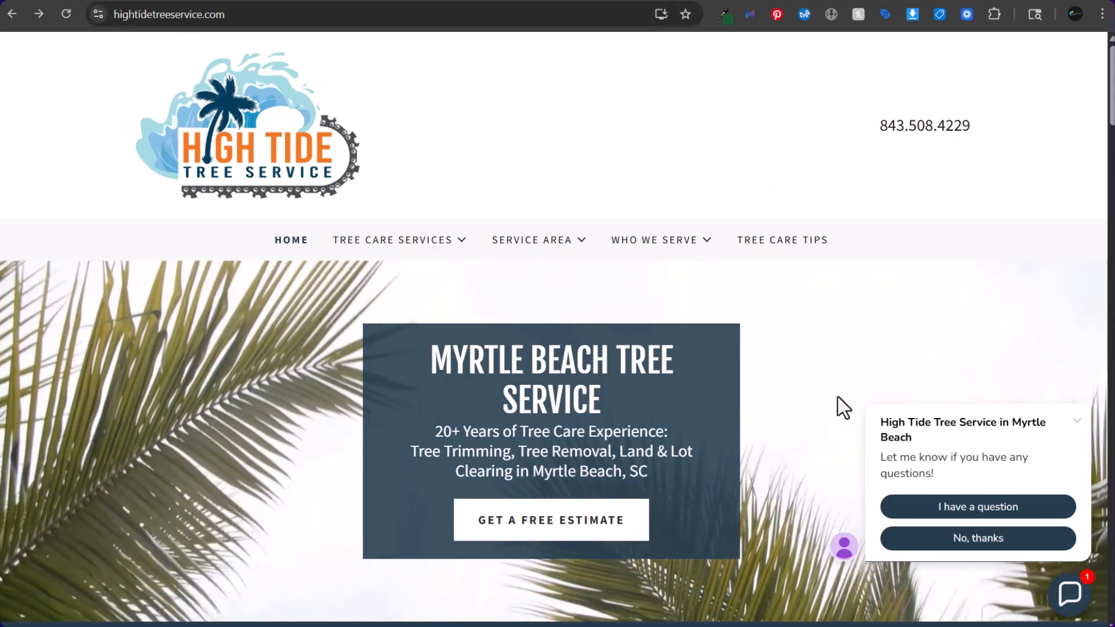
scroll(692, 356, "down", 8)
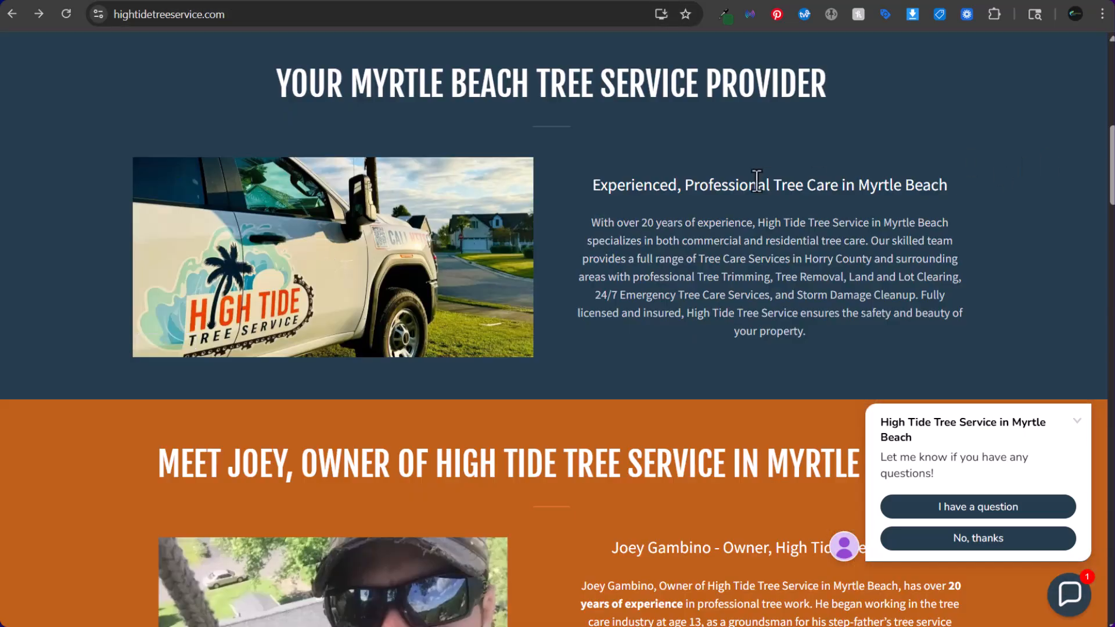
scroll(747, 228, "down", 8)
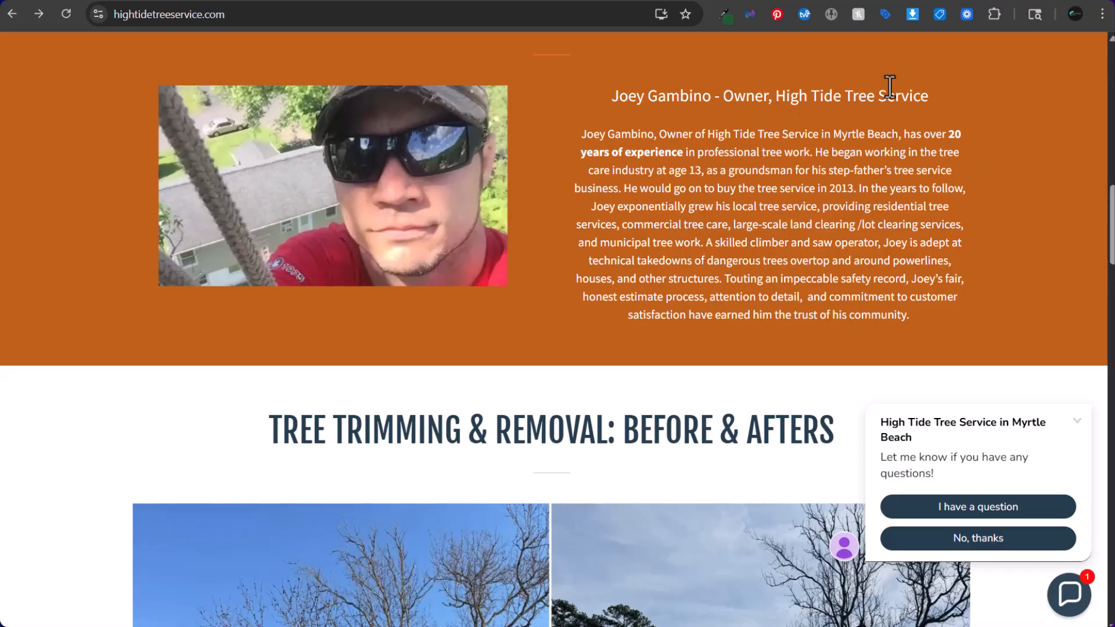
scroll(822, 182, "up", 1)
scroll(908, 225, "down", 9)
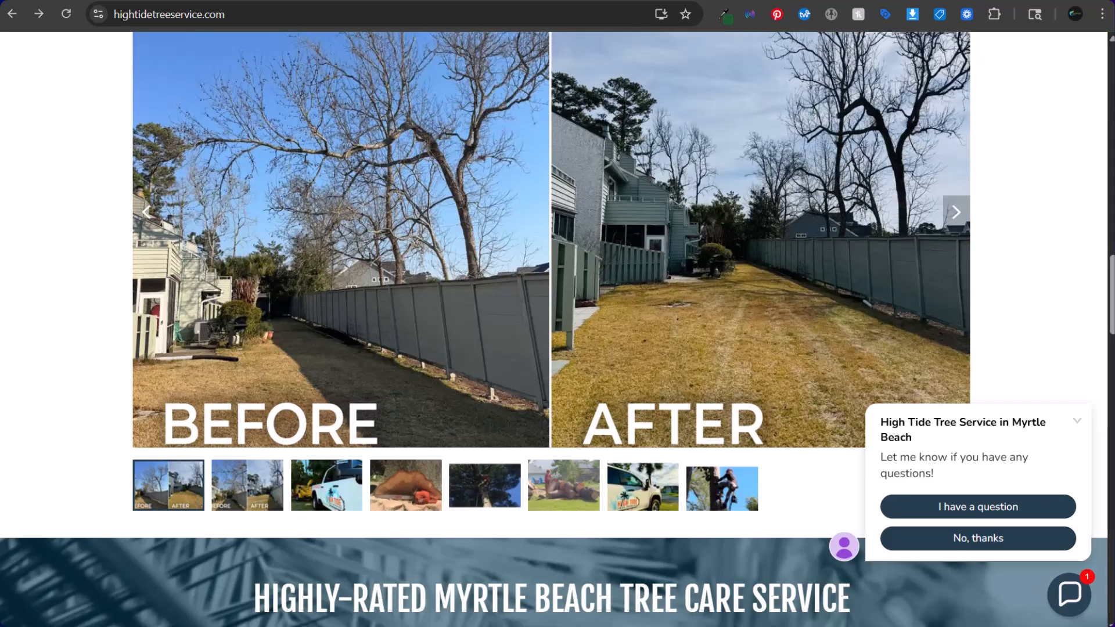
scroll(654, 136, "down", 7)
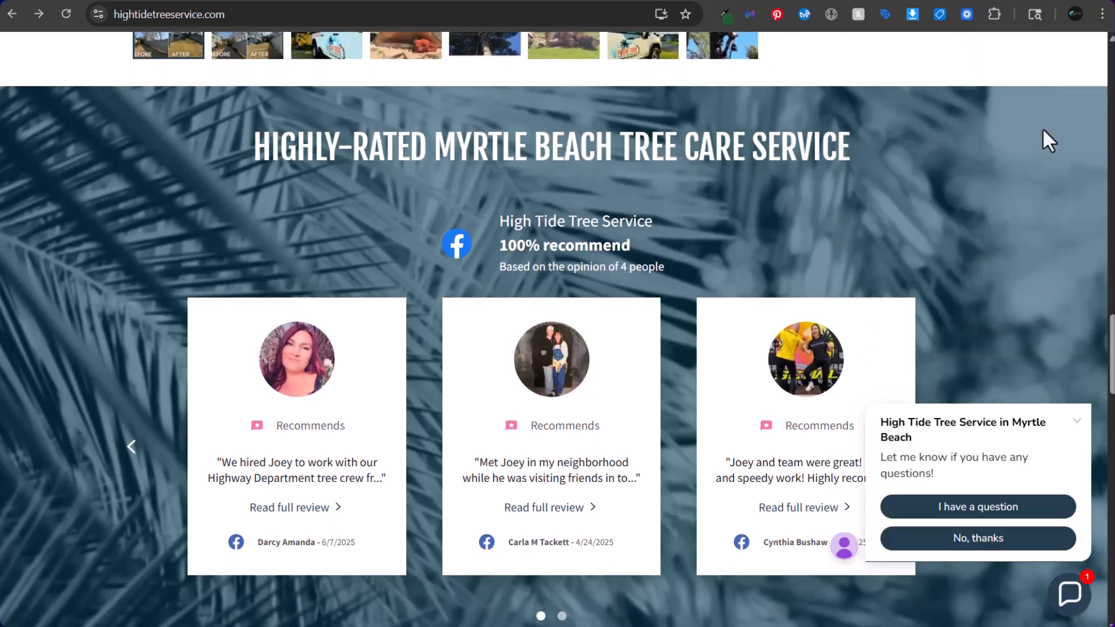
Open the website chat's "I have a question" form, examine which contact details it requests, and close the chat.
left_click(1035, 511)
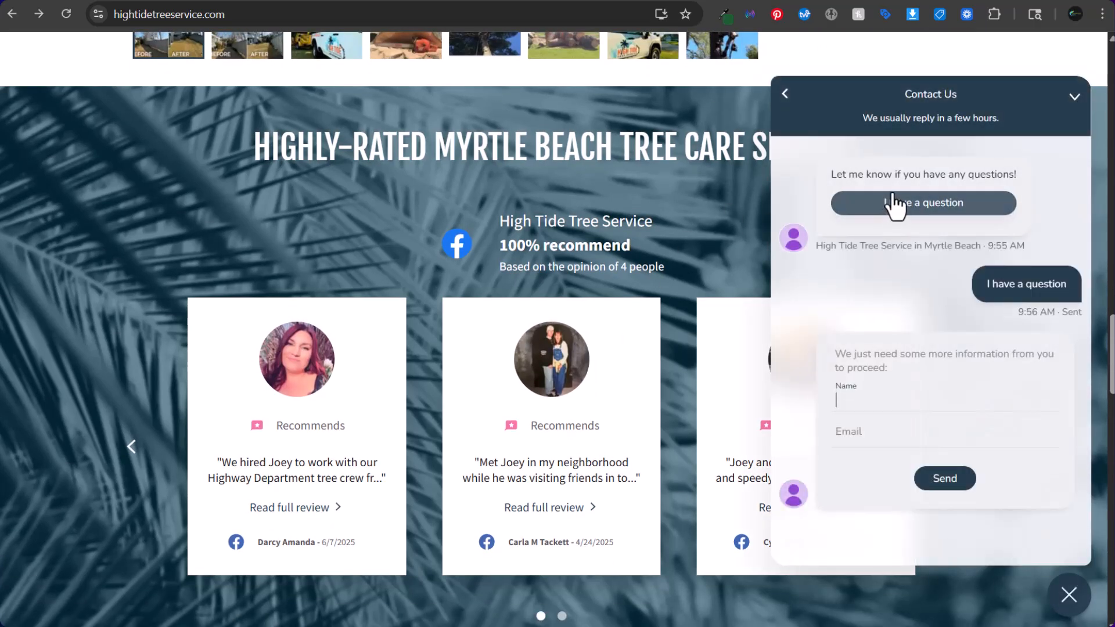
left_click_drag(954, 246, 865, 249)
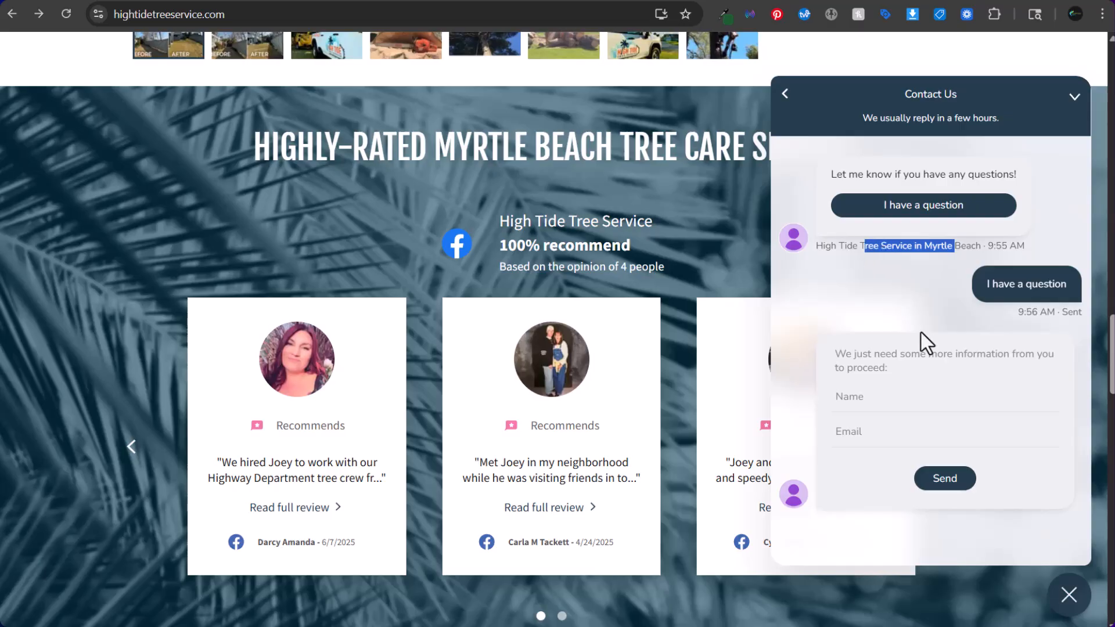
scroll(960, 220, "down", 5)
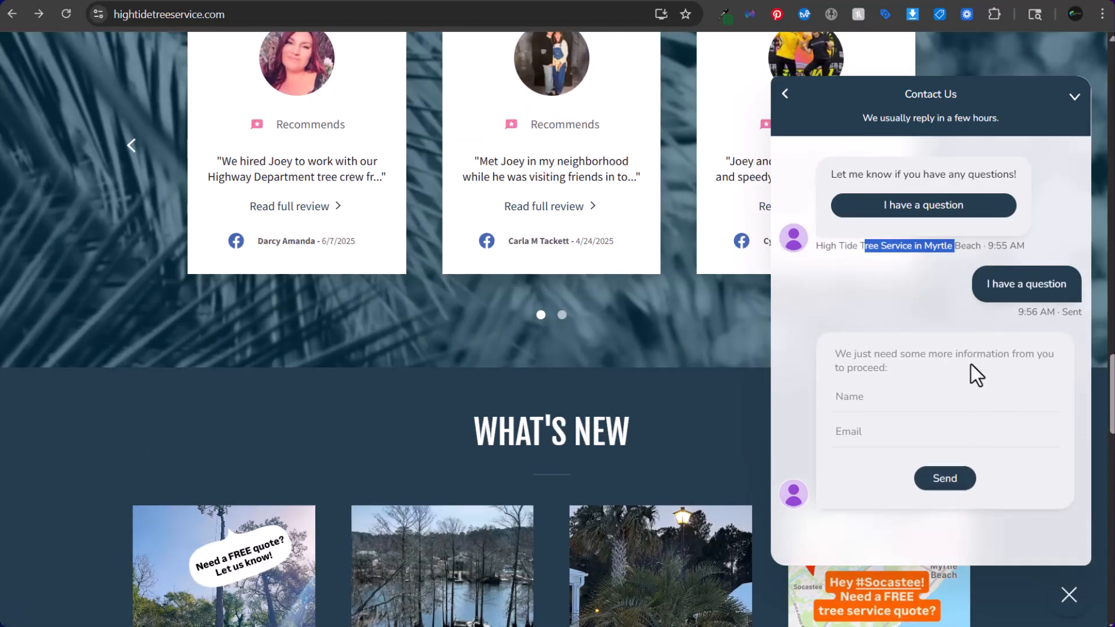
left_click(1066, 611)
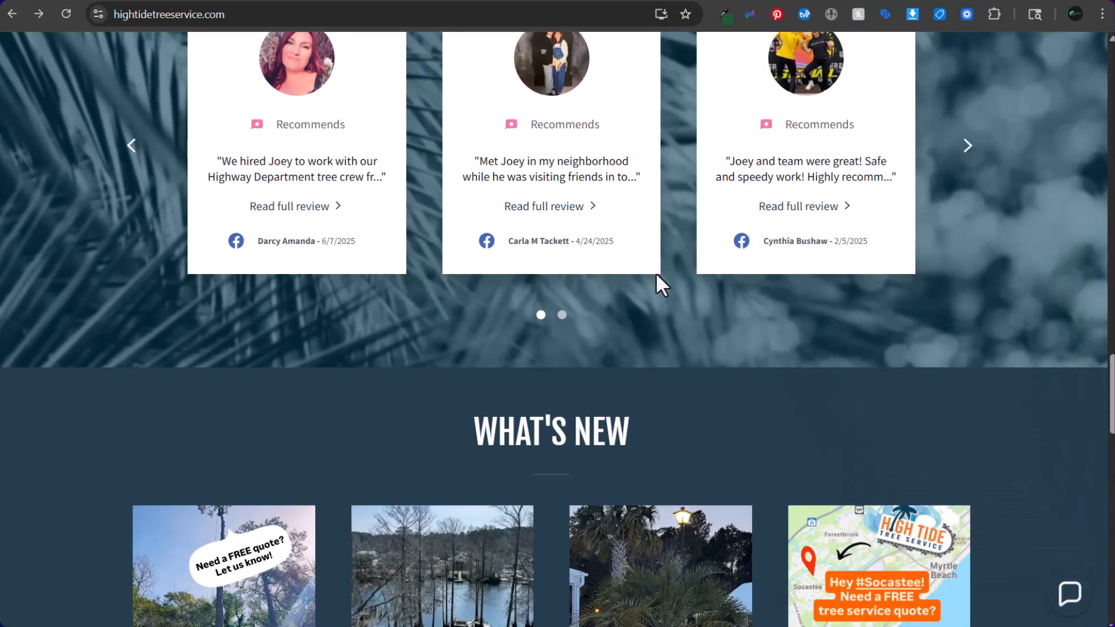
Open the free estimate form from the homepage banner and examine its contact fields and the nearby page sections.
scroll(656, 273, "up", 15)
scroll(752, 282, "up", 10)
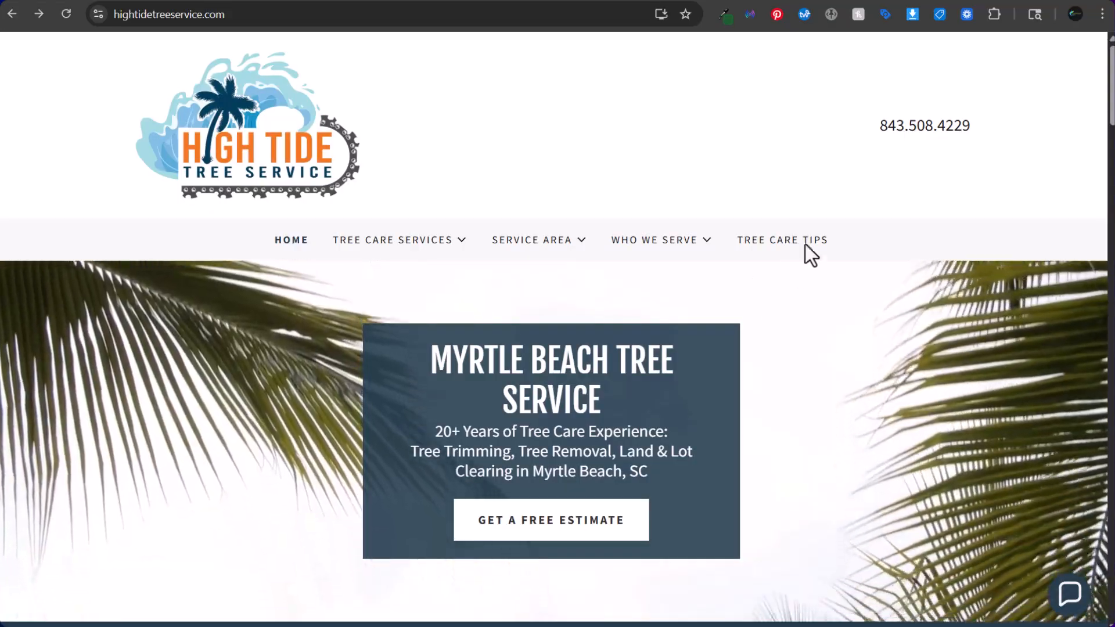
left_click(557, 525)
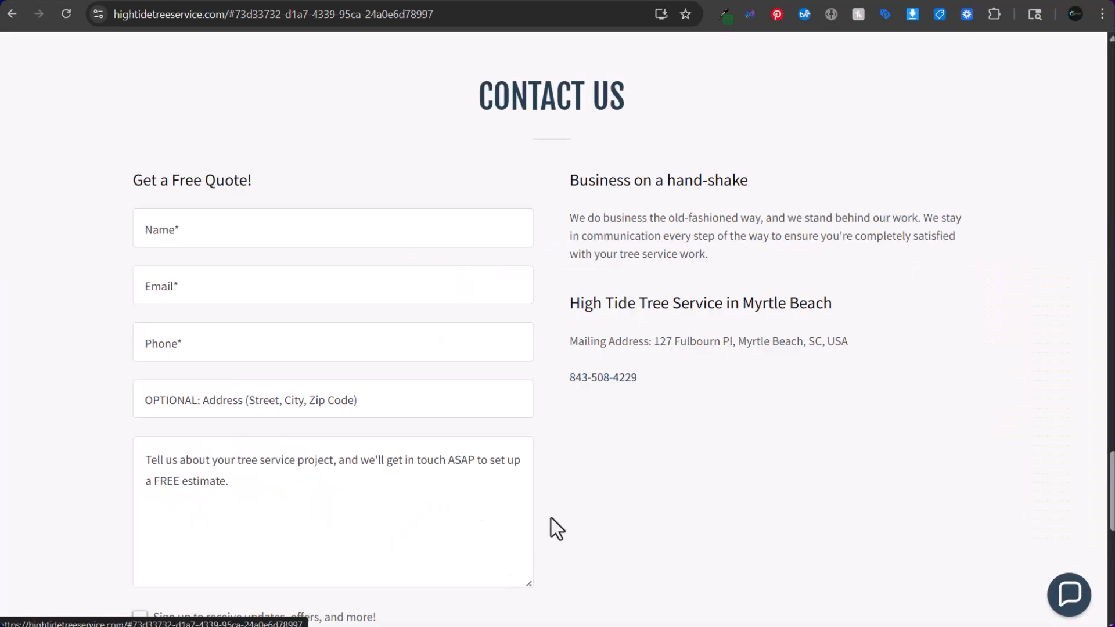
scroll(682, 328, "down", 4)
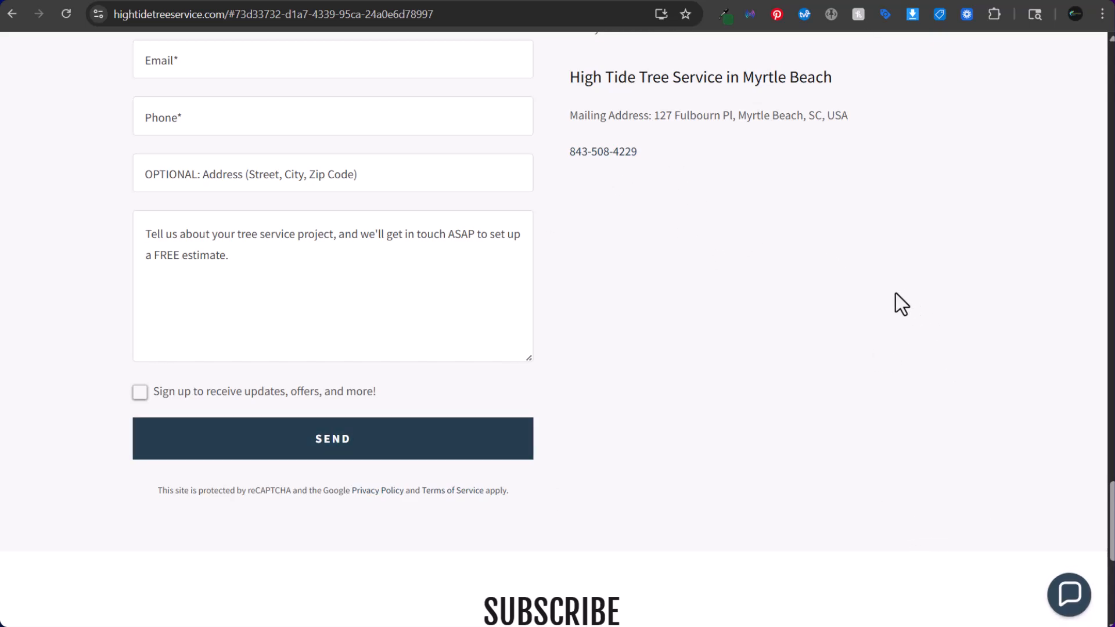
scroll(877, 296, "up", 10)
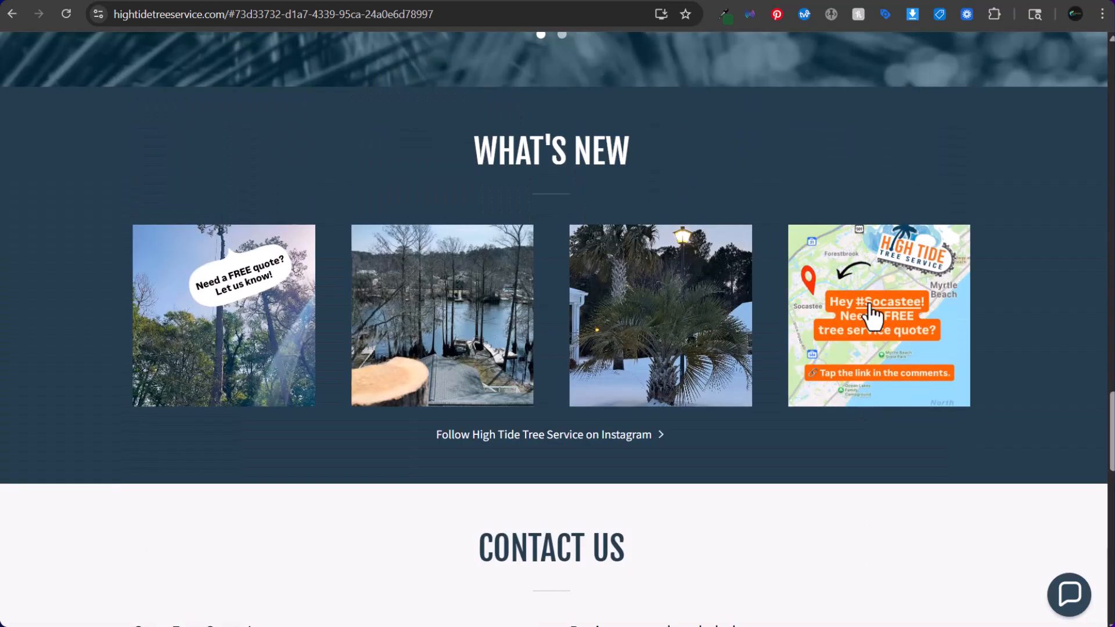
scroll(702, 116, "up", 15)
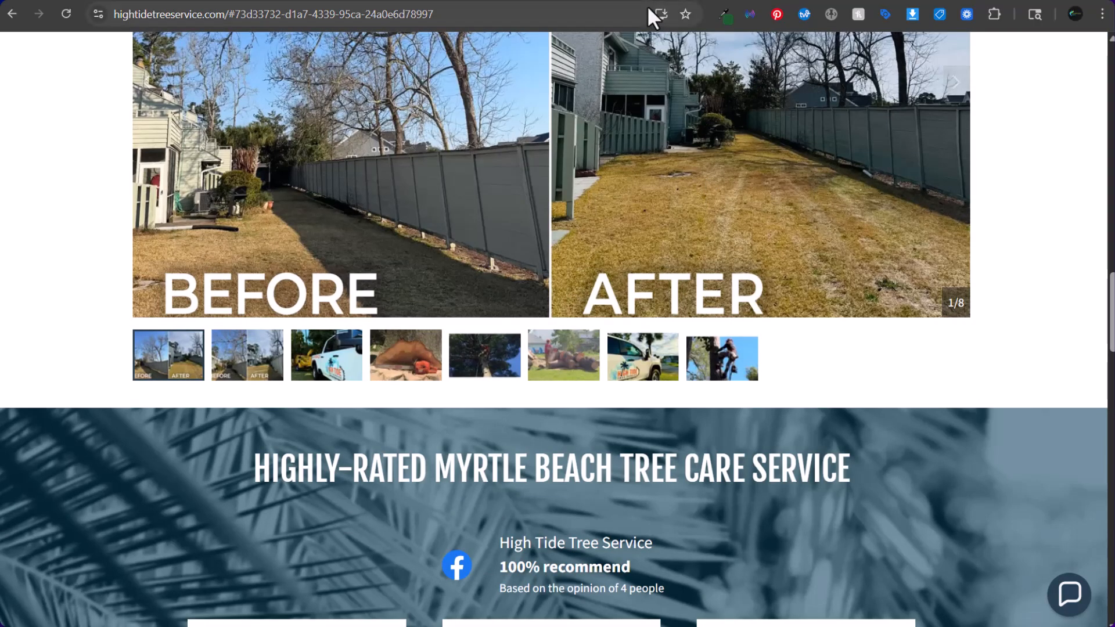
left_click_drag(225, 15, 44, 17)
key("ctrl+c")
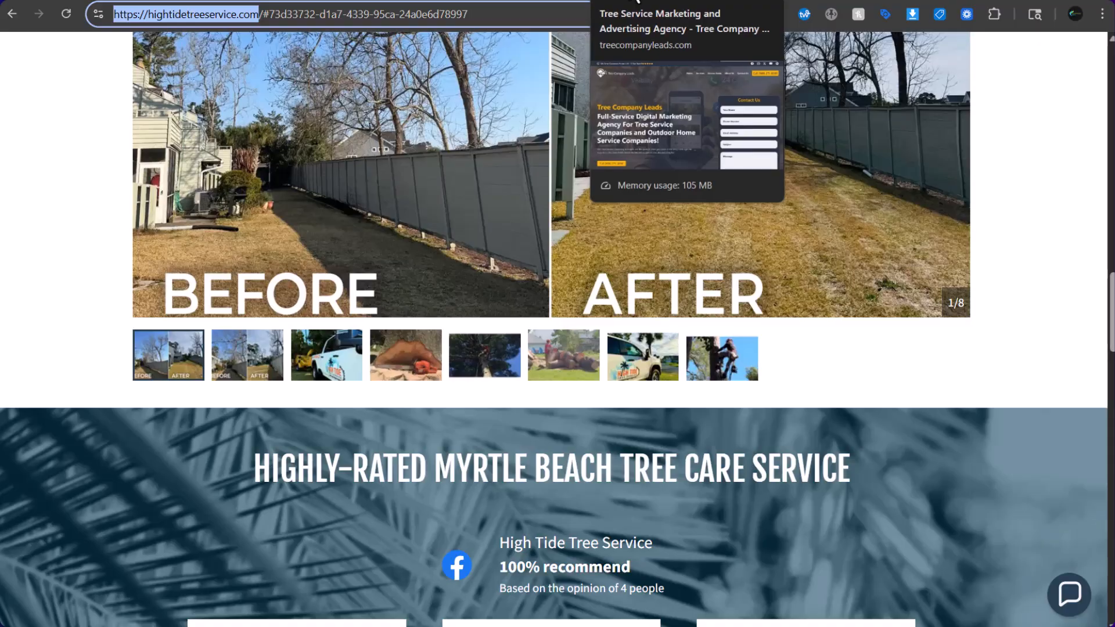
left_click(531, 1)
left_click(538, 364)
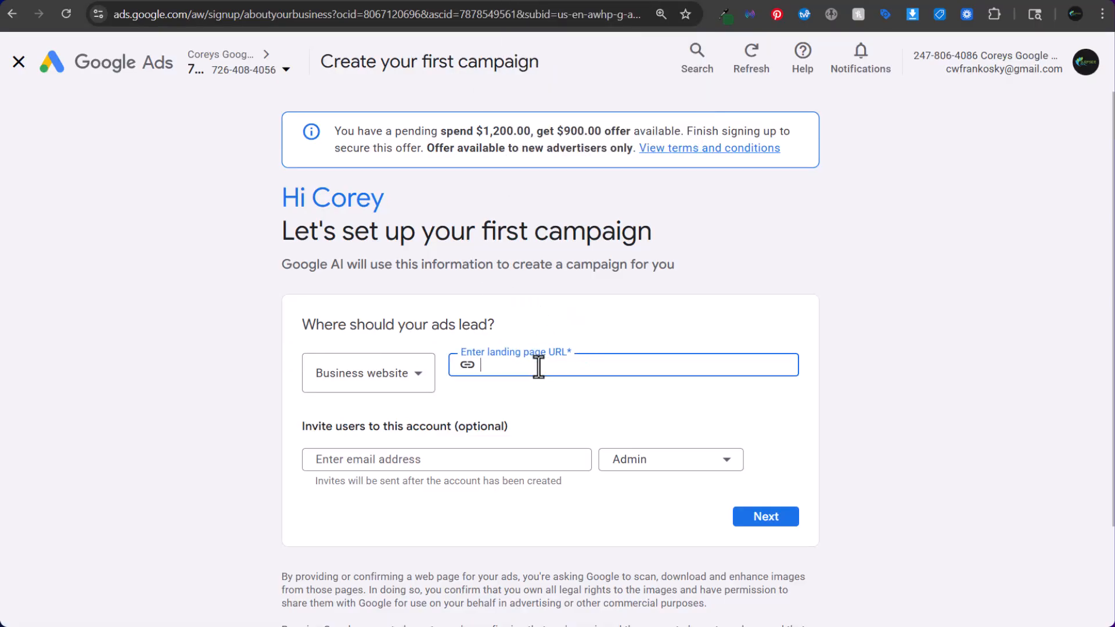
key("ctrl+v")
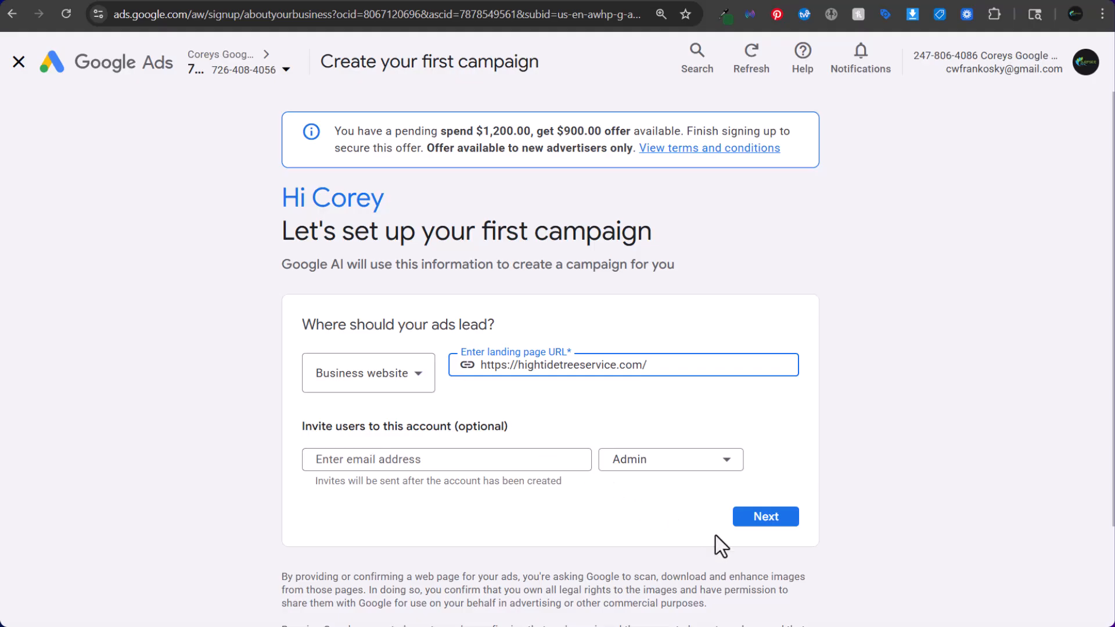
left_click(762, 519)
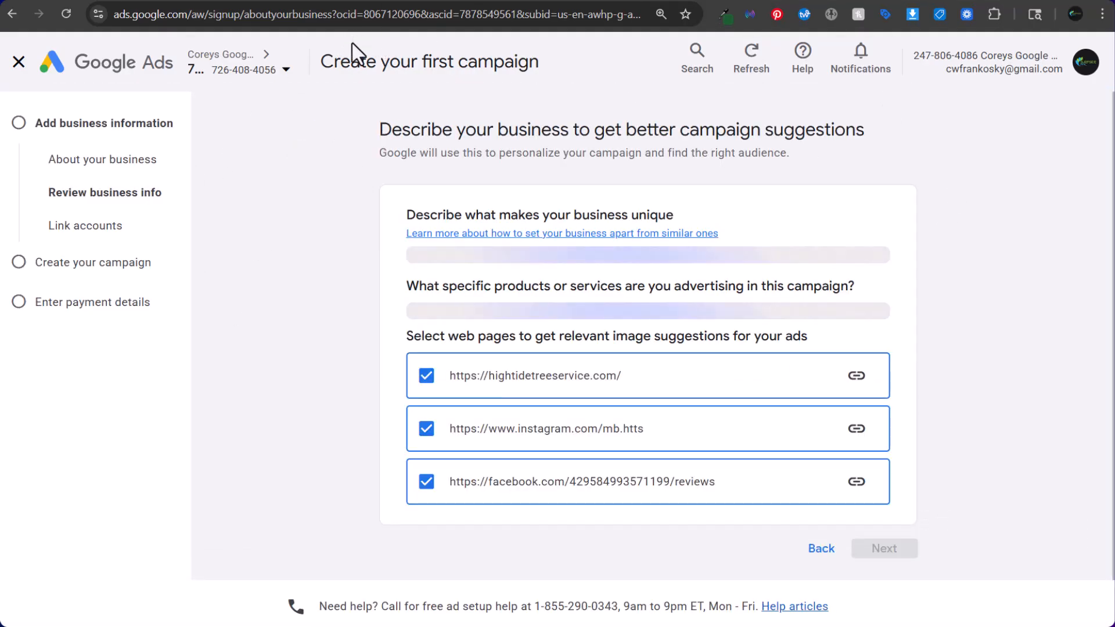
Review the suggested business description, advertised services and image source pages, and accept them unchanged.
left_click_drag(464, 131, 678, 131)
left_click(700, 132)
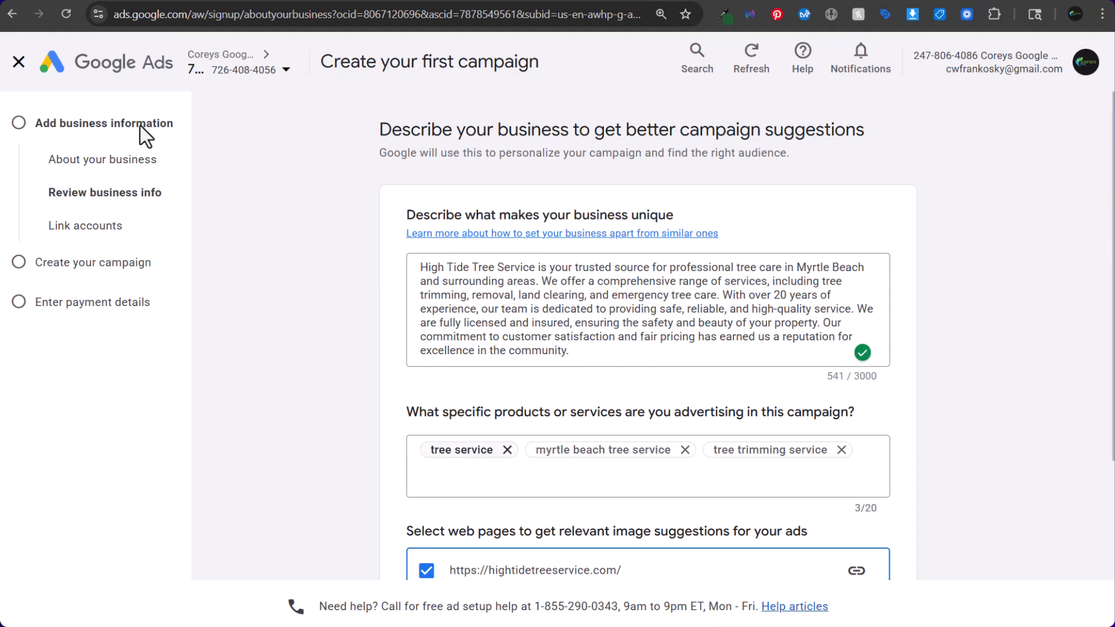
scroll(416, 218, "down", 4)
scroll(475, 69, "up", 4)
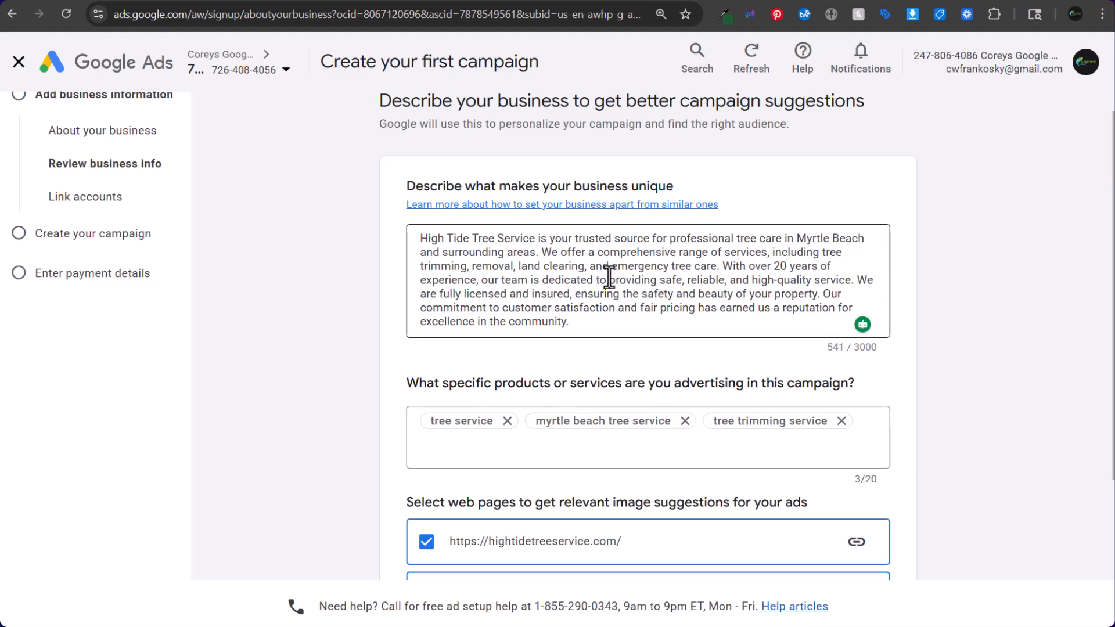
scroll(645, 305, "down", 4)
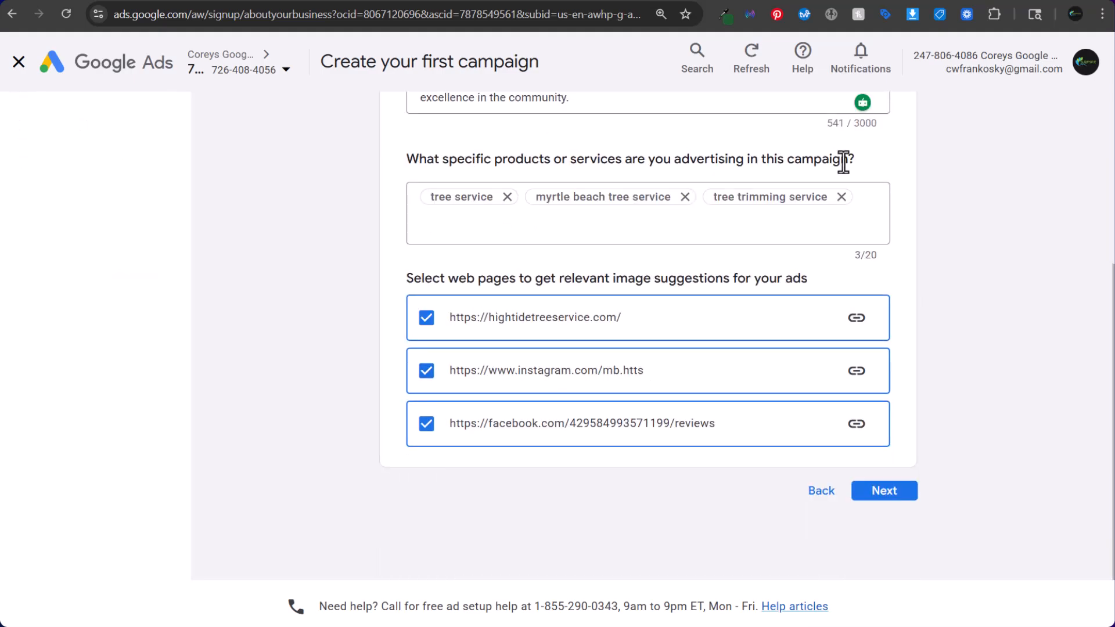
left_click(880, 492)
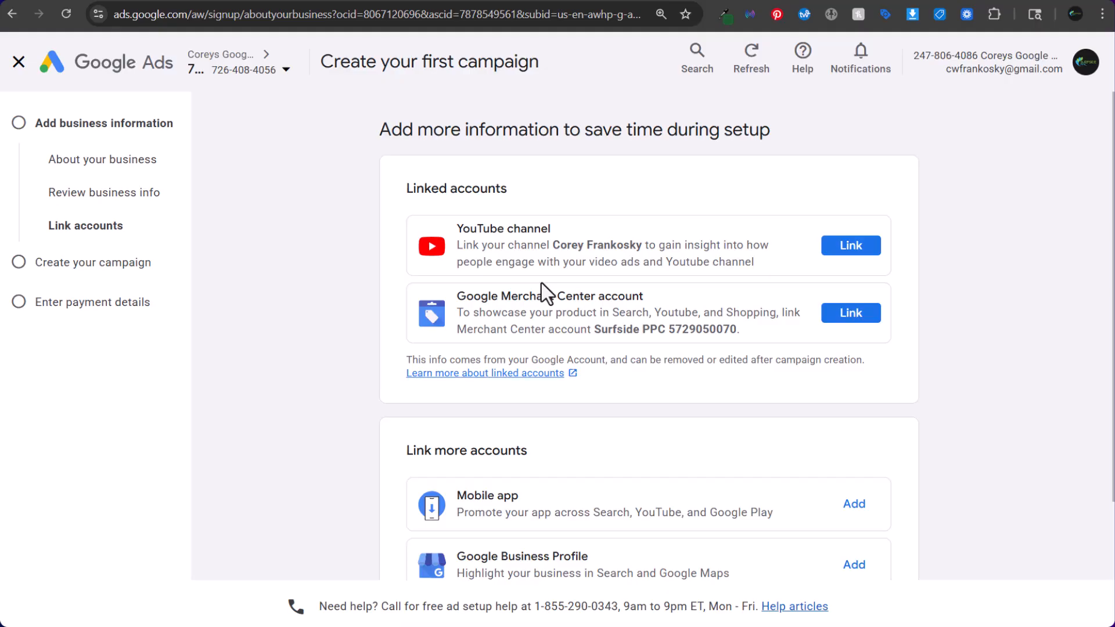
Add the business's United States phone number to the linked accounts so people can call from the ads.
scroll(593, 325, "down", 3)
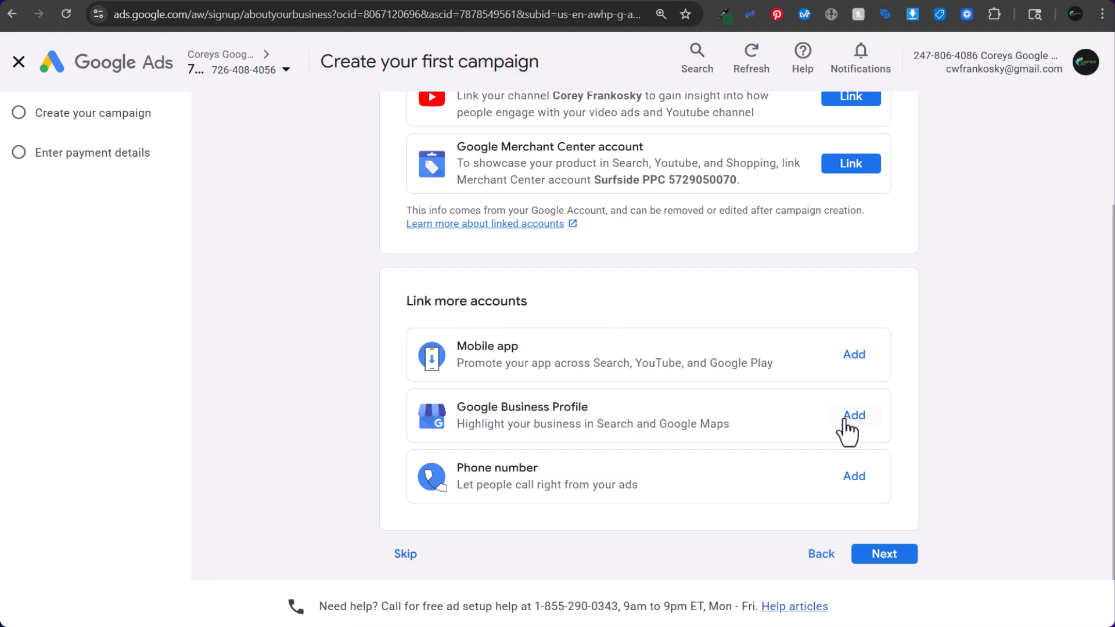
left_click(854, 476)
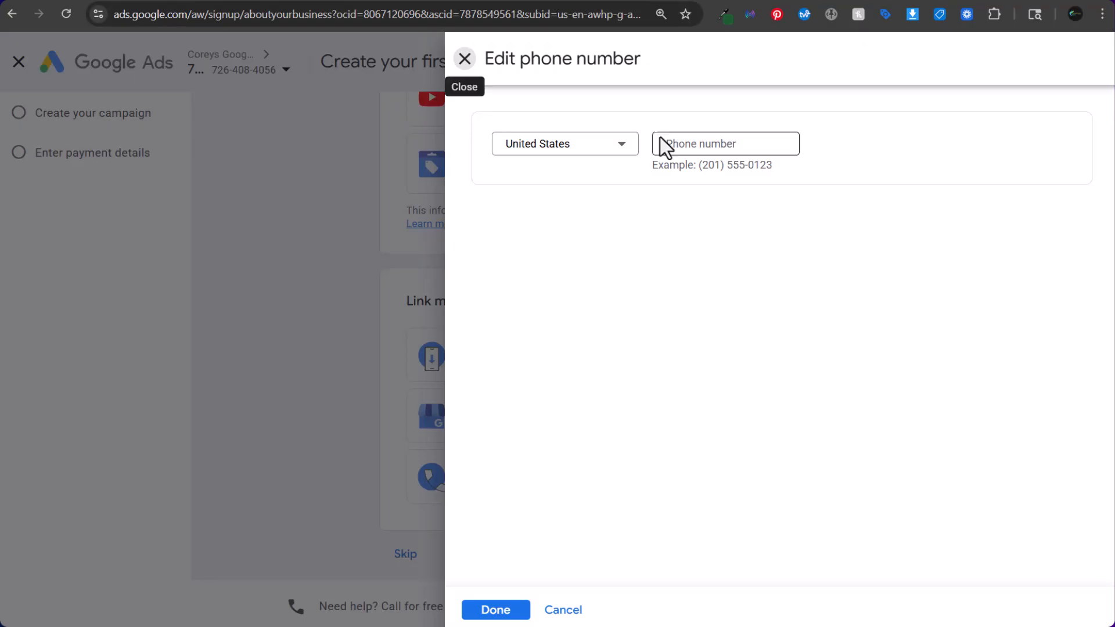
left_click(664, 143)
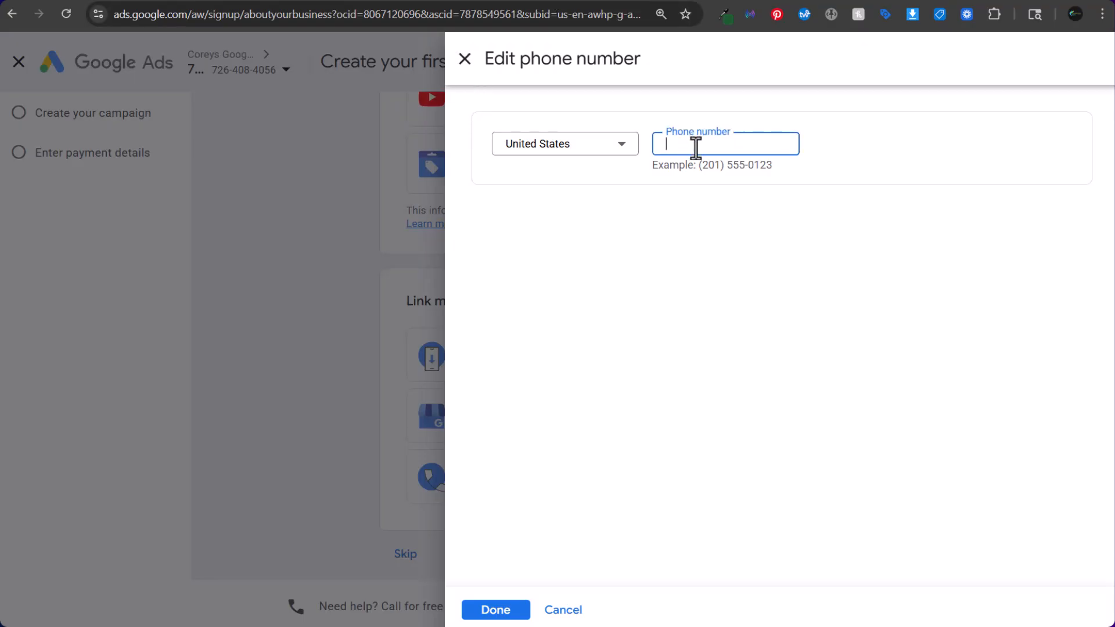
type("hightidetreeservice.com/")
triple_click(702, 144)
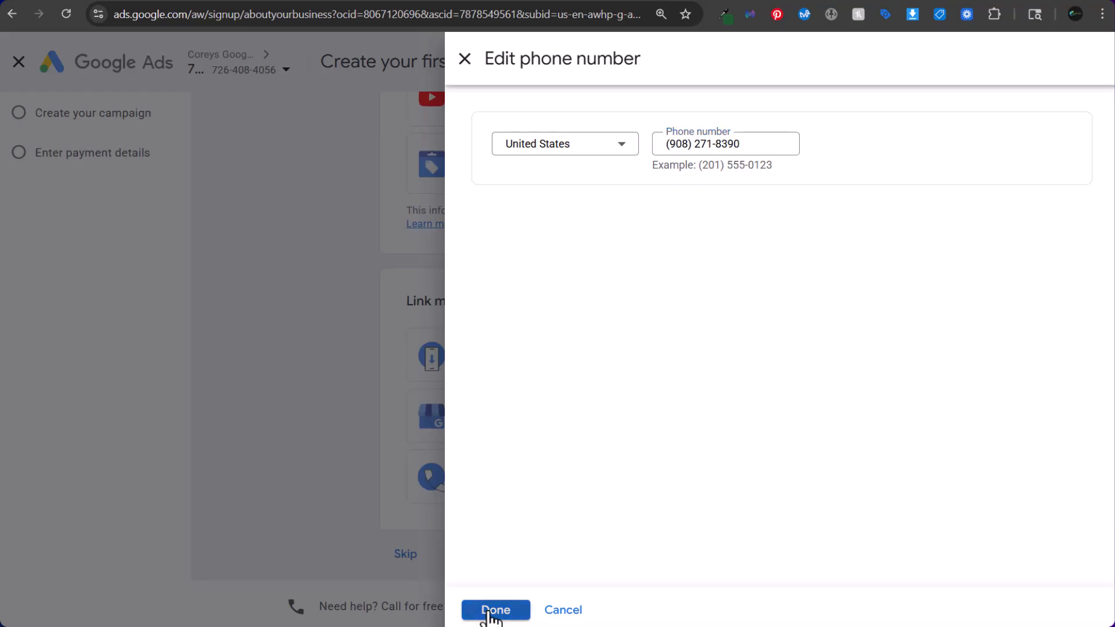
left_click(493, 610)
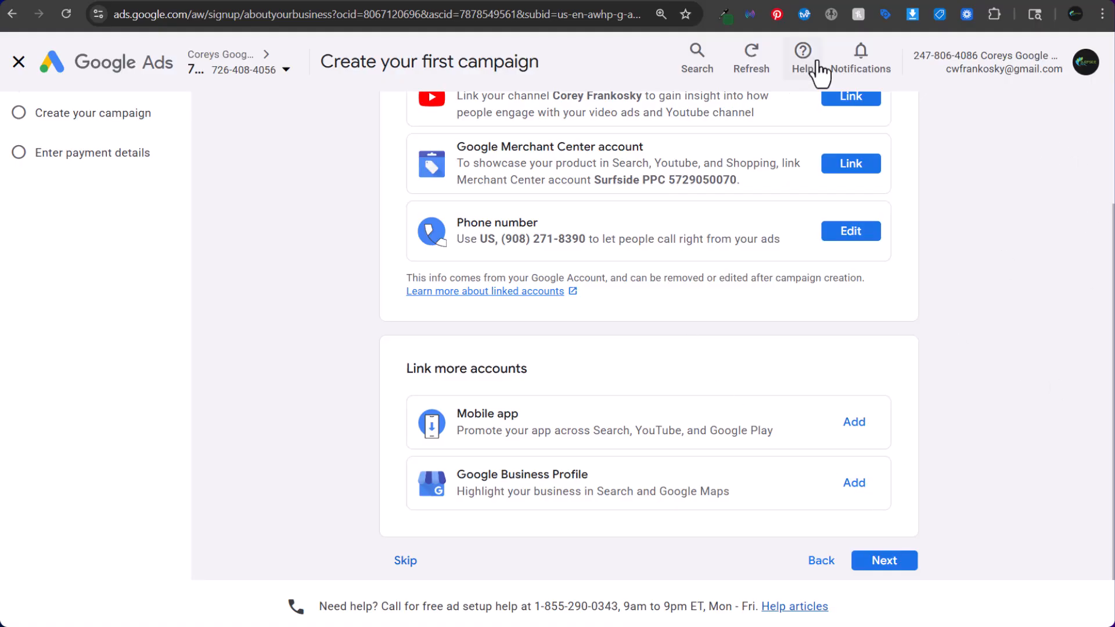
Examine the signed-in account's e-mail and the linking options for YouTube, Merchant Center, mobile app and Google Business Profile.
left_click_drag(944, 71, 986, 76)
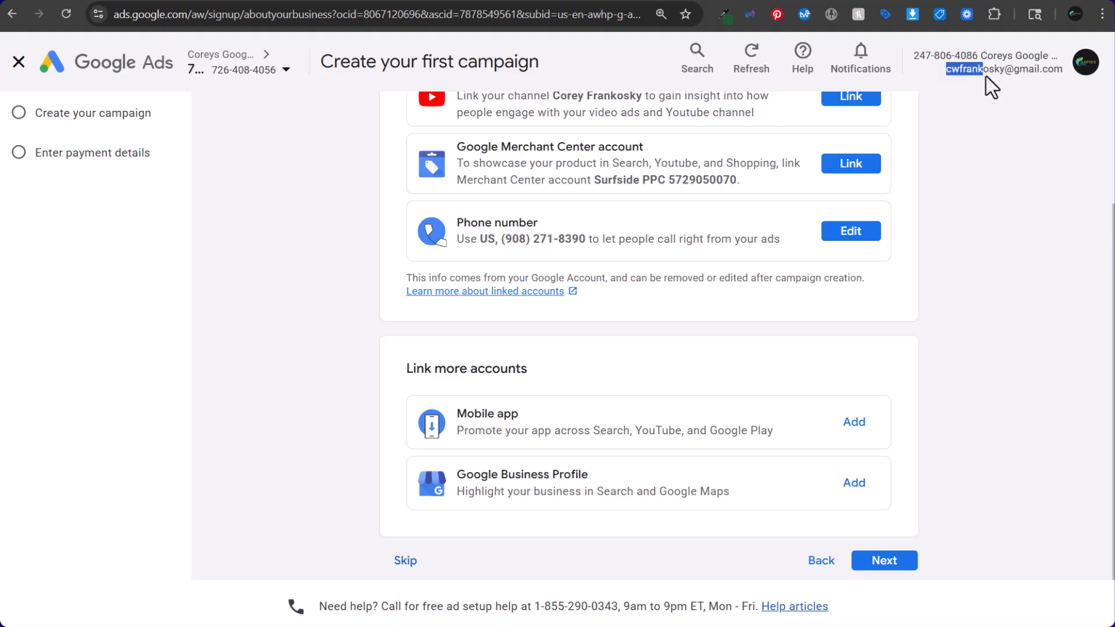
left_click(1056, 68)
left_click_drag(1060, 68, 943, 69)
left_click(1000, 165)
triple_click(1055, 73)
left_click(1042, 158)
scroll(528, 419, "up", 3)
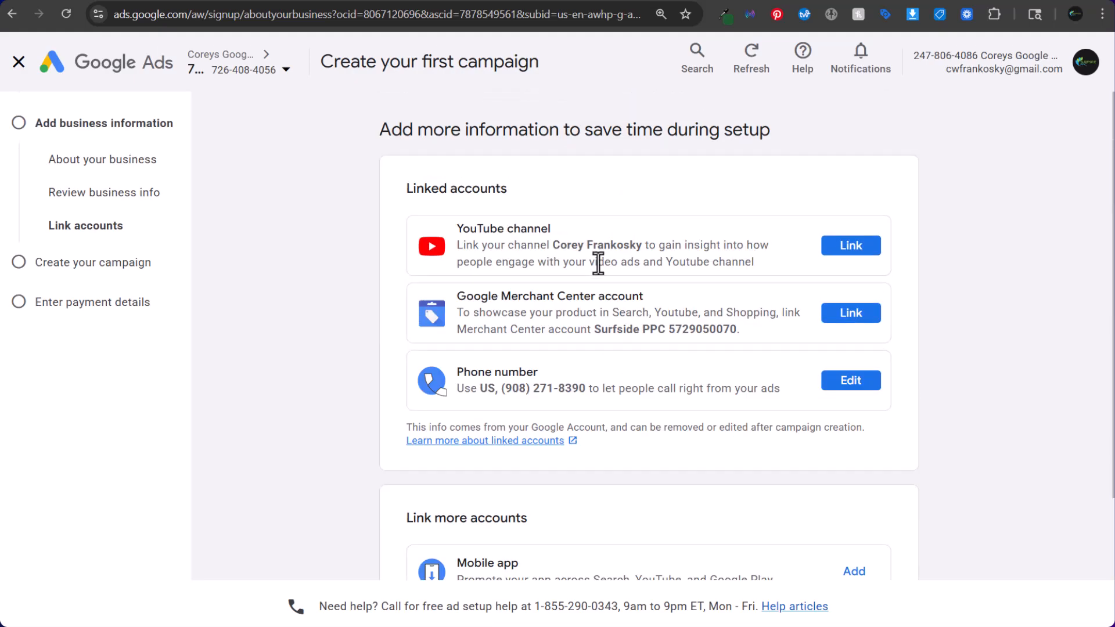
scroll(694, 204, "down", 1)
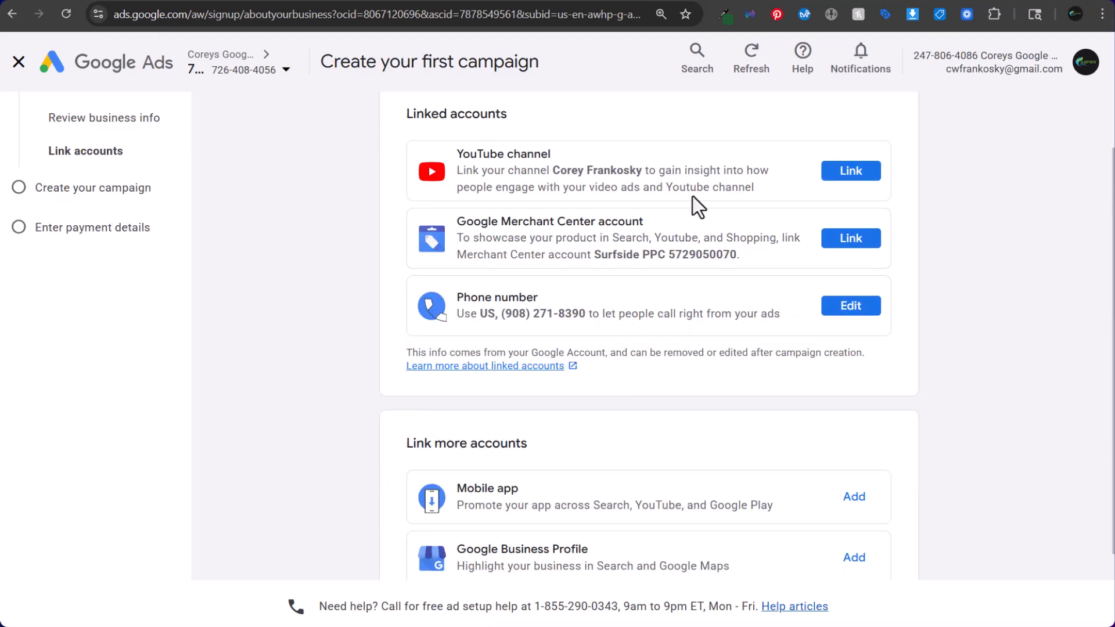
scroll(830, 211, "down", 2)
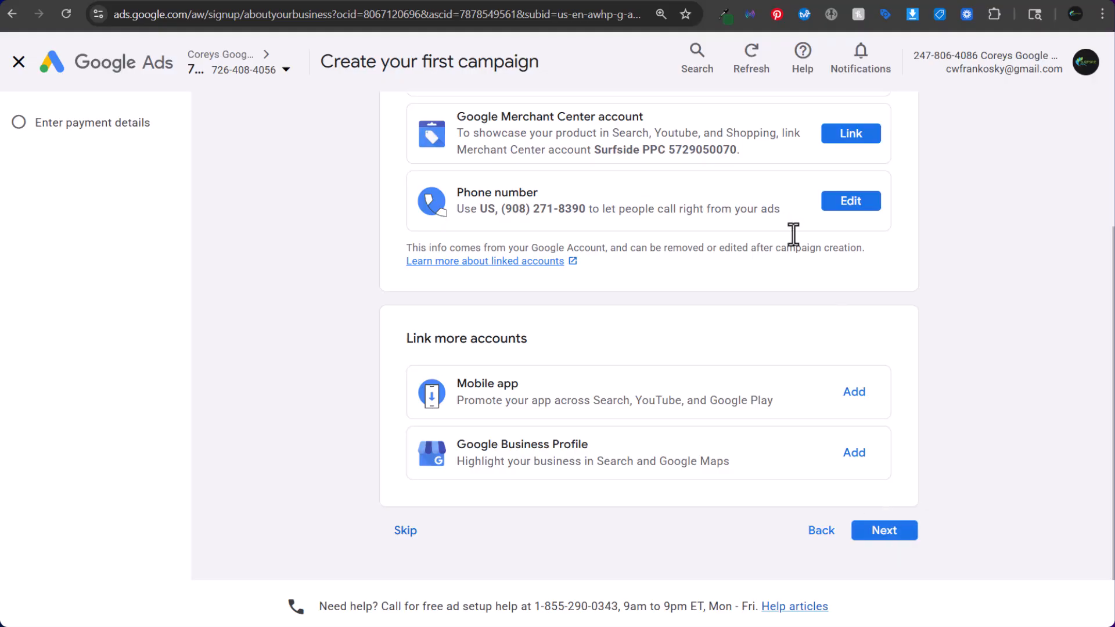
Keep the linked accounts and additional linking options as they are and continue to the campaign goal choice.
scroll(791, 236, "up", 3)
scroll(759, 260, "down", 3)
left_click(877, 526)
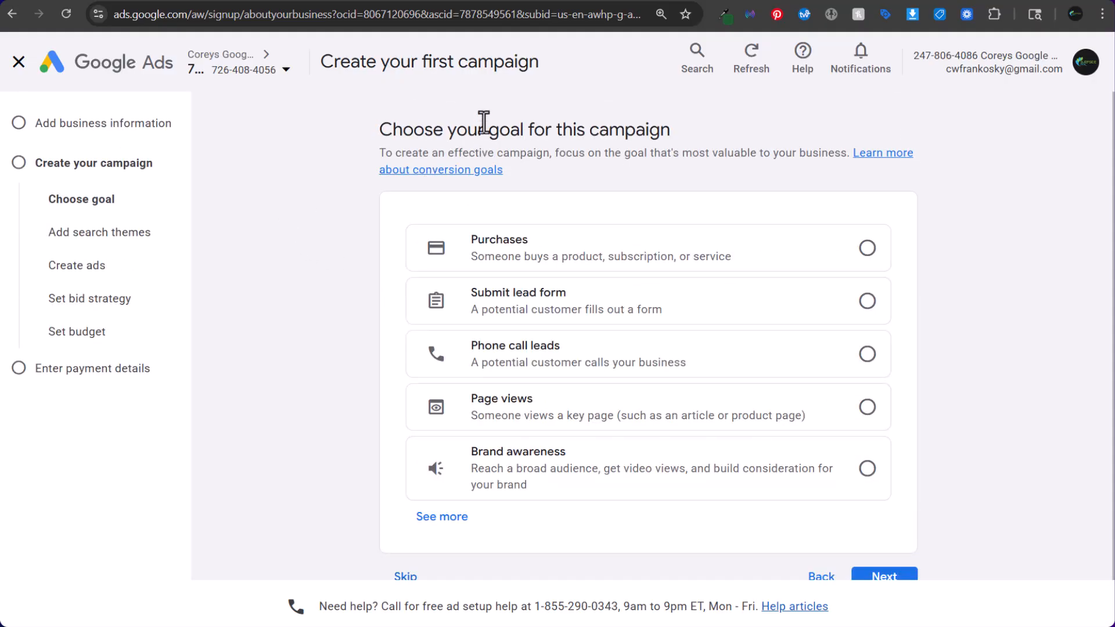
Choose Phone call leads as the campaign goal and expand the list to show all available goals.
left_click(724, 358)
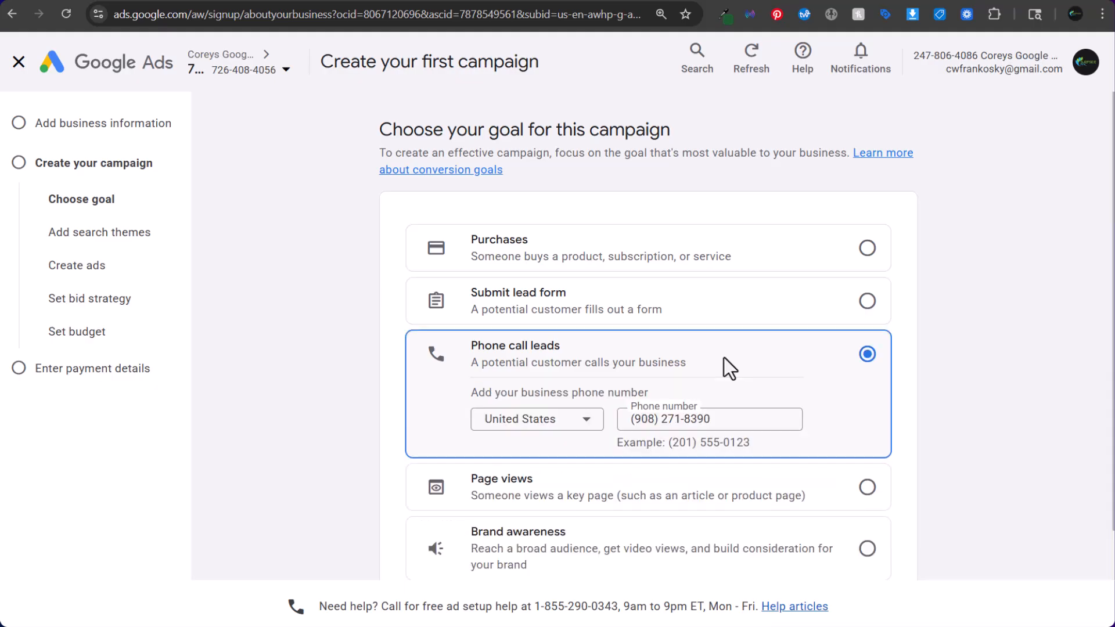
scroll(528, 440, "down", 2)
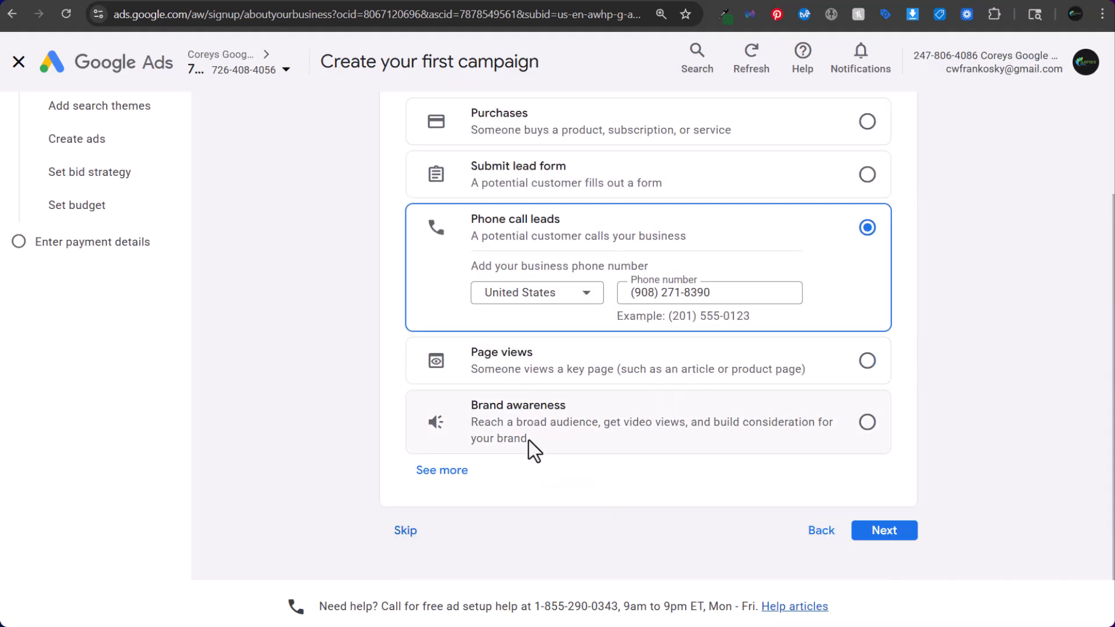
left_click(452, 471)
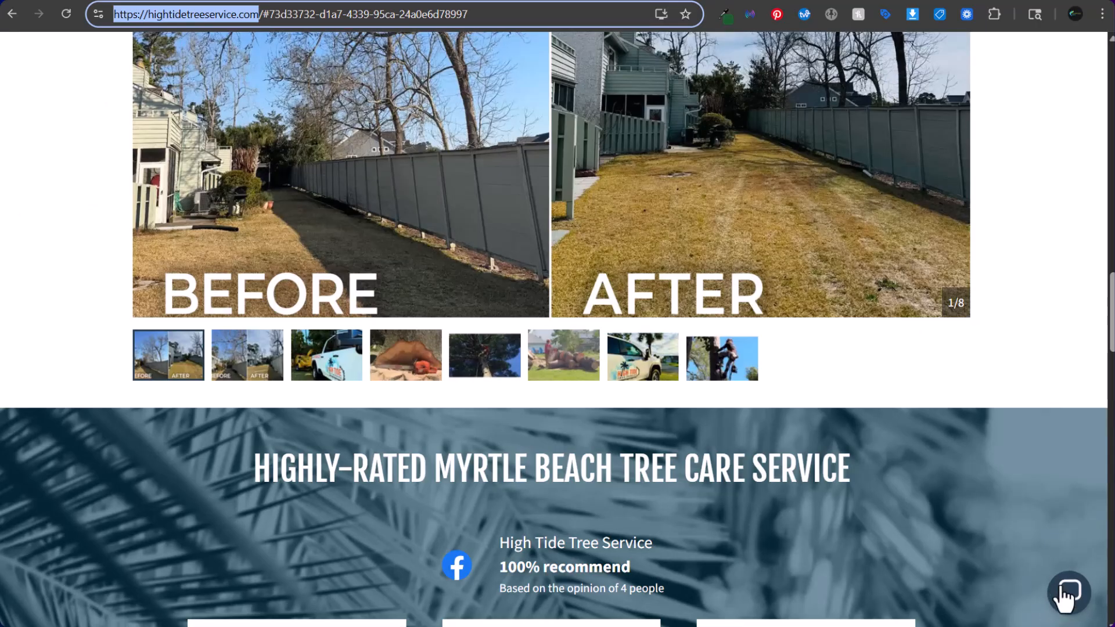
Switch to the High Tide Tree Service website and examine its free-quote contact form and chat widget.
scroll(890, 145, "up", 5)
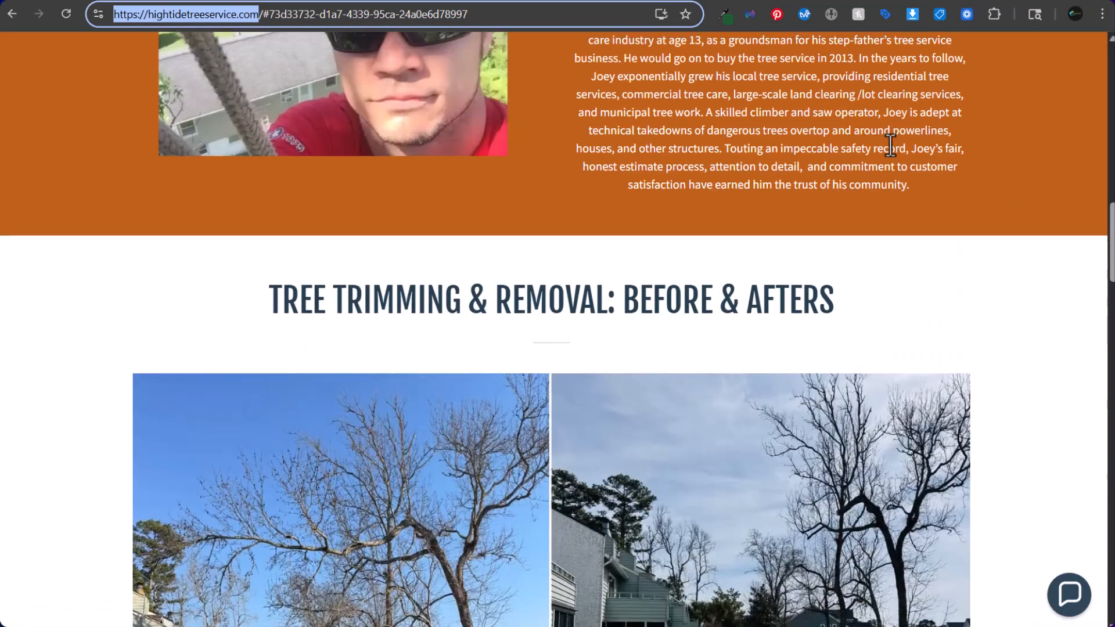
scroll(890, 145, "up", 15)
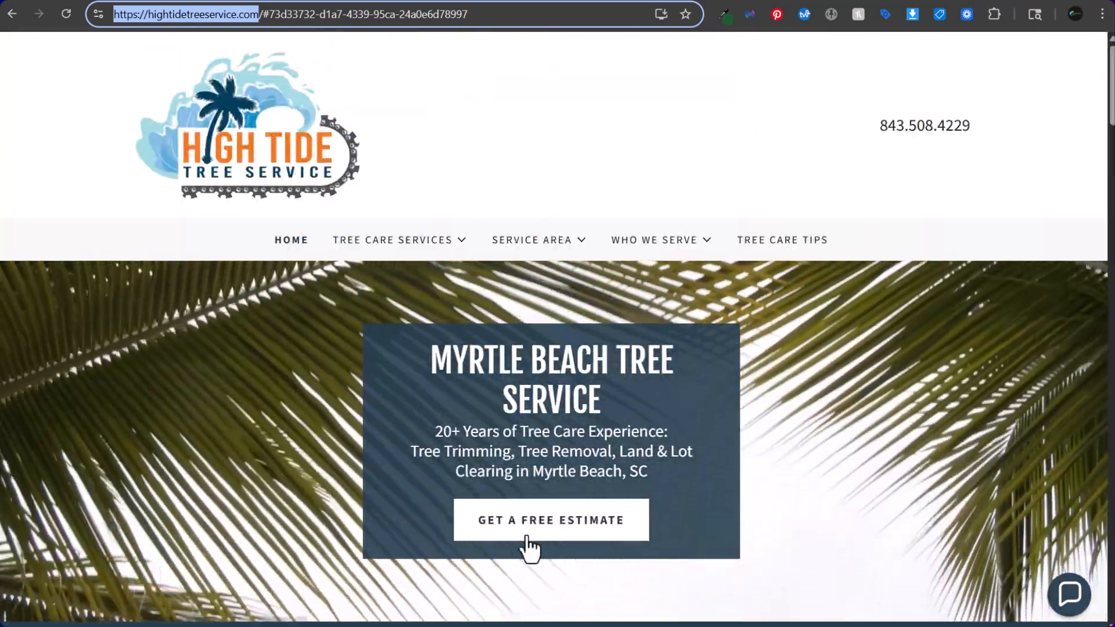
left_click(530, 548)
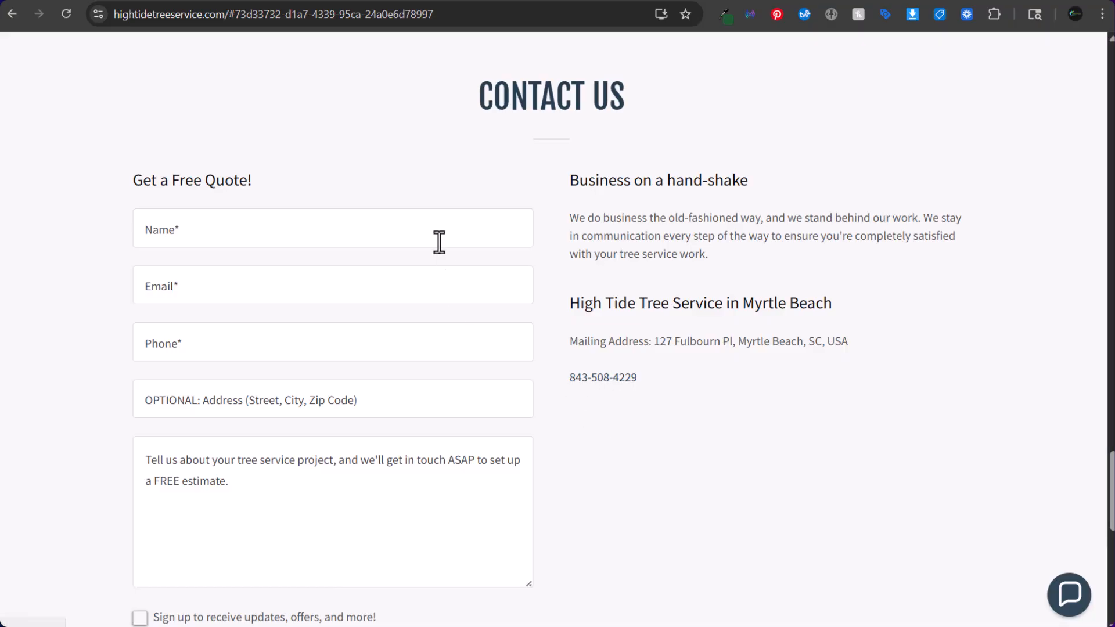
left_click(1057, 606)
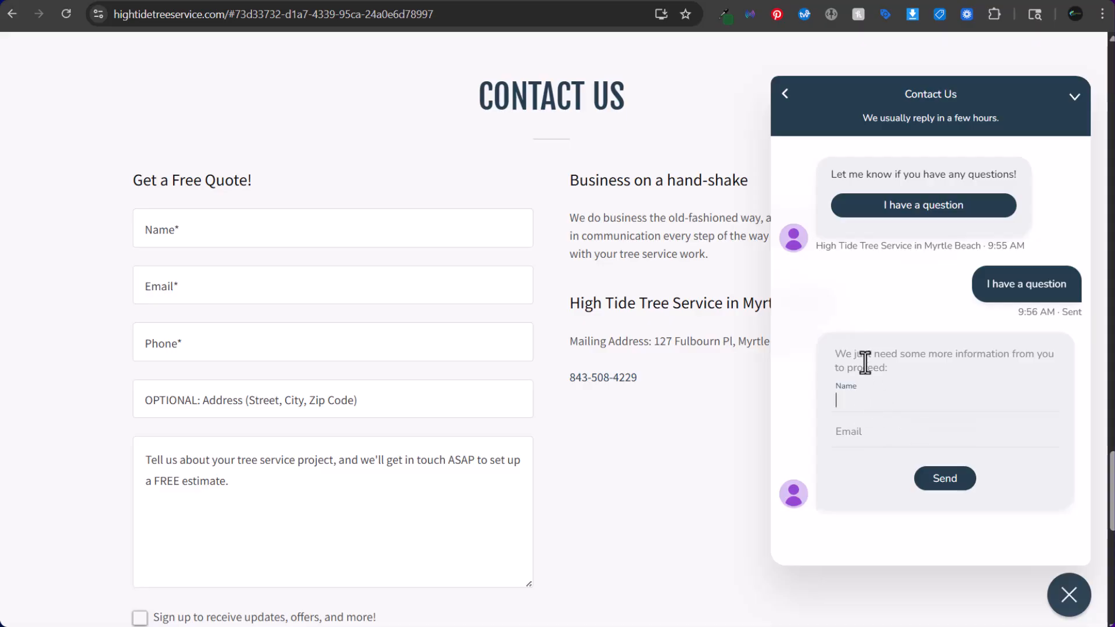
left_click(784, 94)
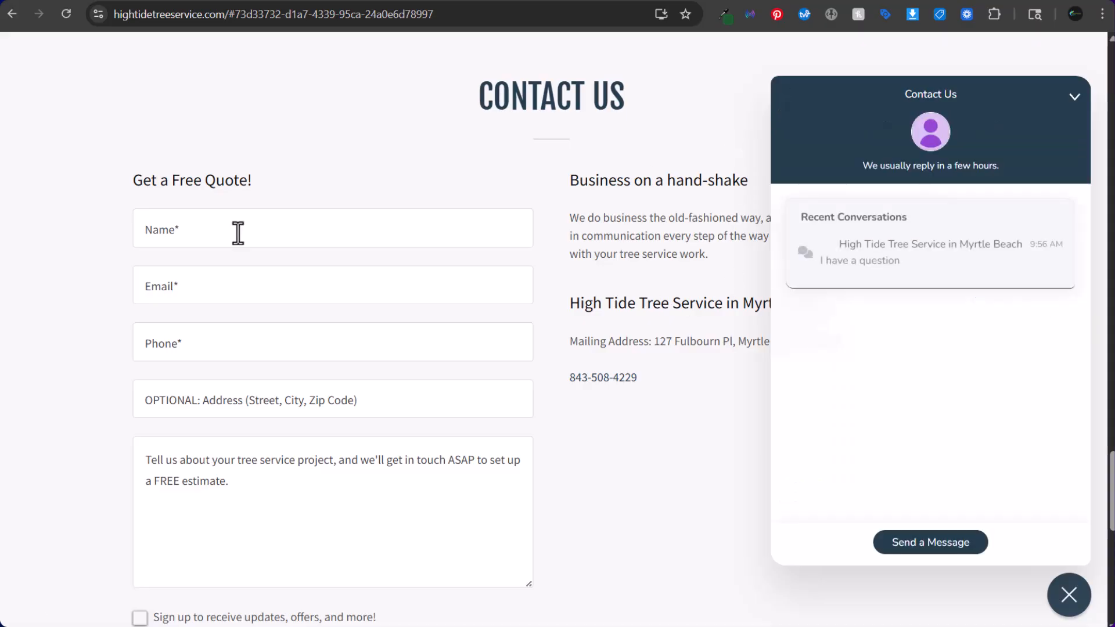
left_click(1074, 97)
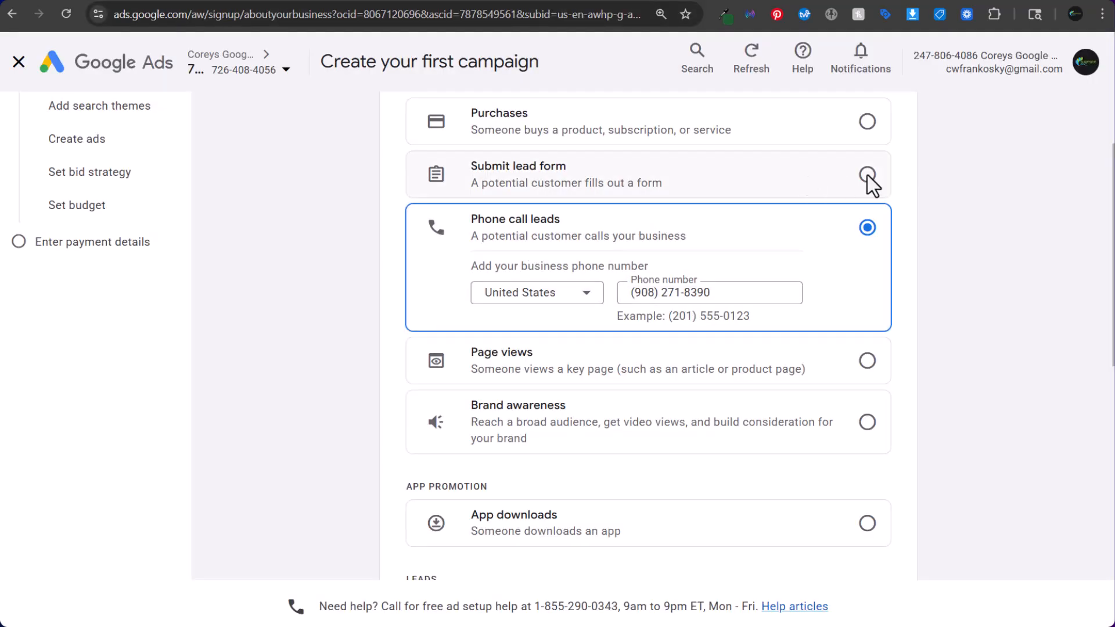
Examine how the Submit lead form goal measures form submissions, and return the campaign goal to Phone call leads.
left_click(867, 174)
scroll(1038, 293, "down", 1)
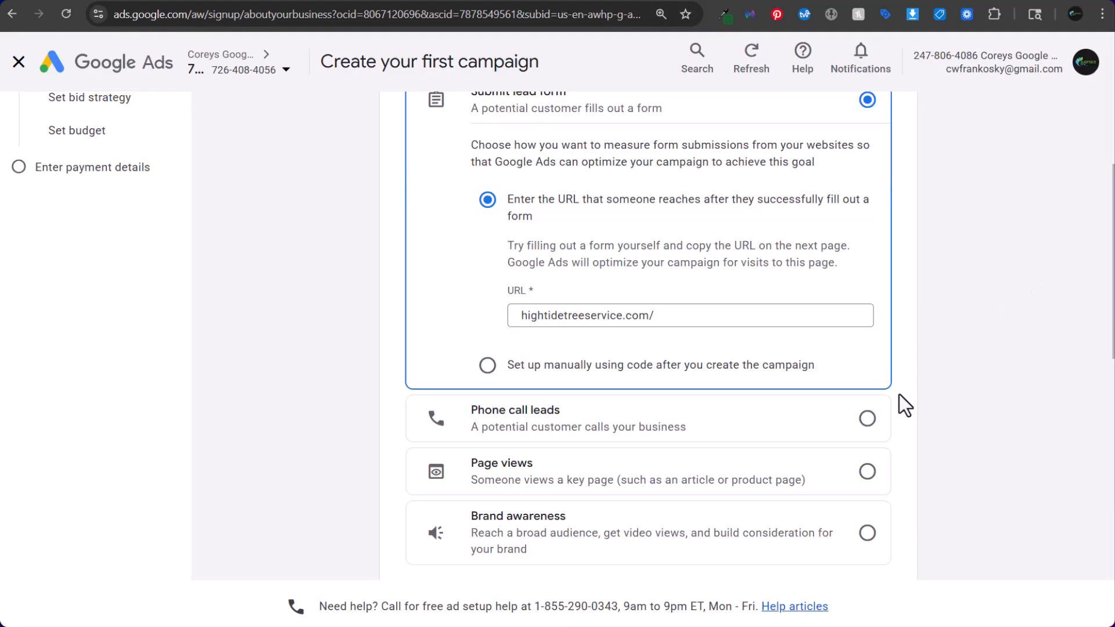
left_click(869, 418)
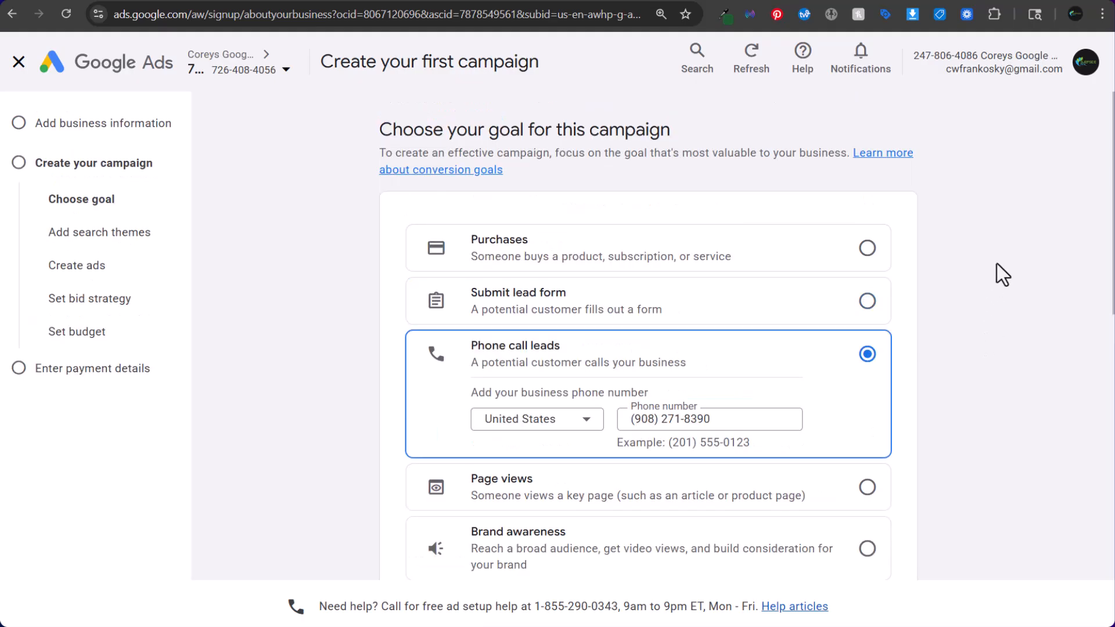
Review the remaining app, lead and sales goals and continue with Phone call leads.
scroll(987, 290, "down", 5)
scroll(713, 277, "up", 4)
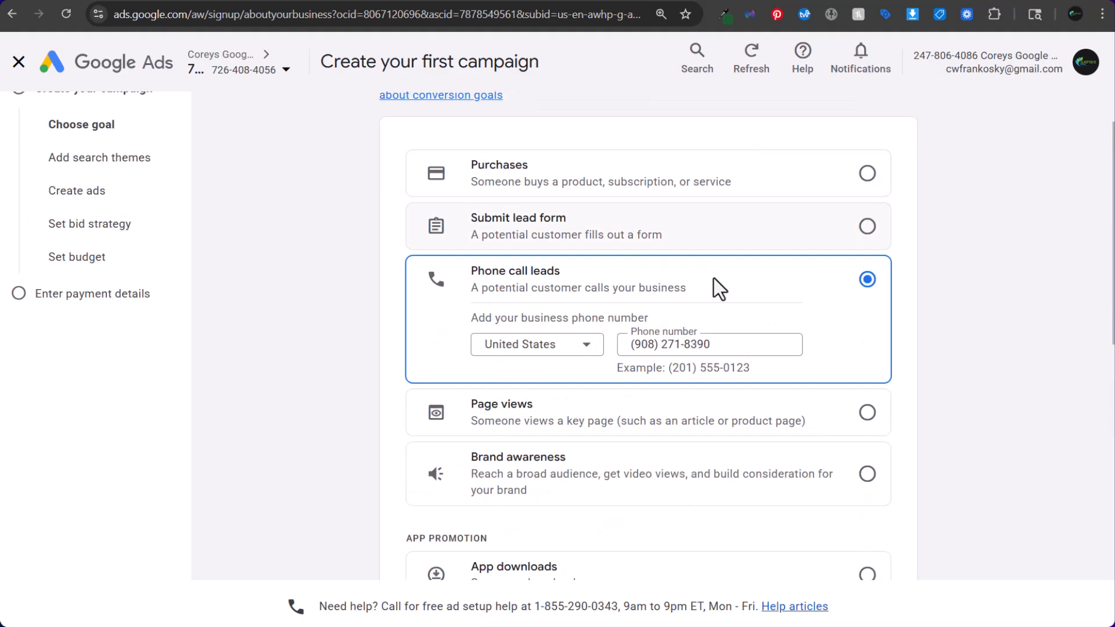
scroll(280, 279, "down", 12)
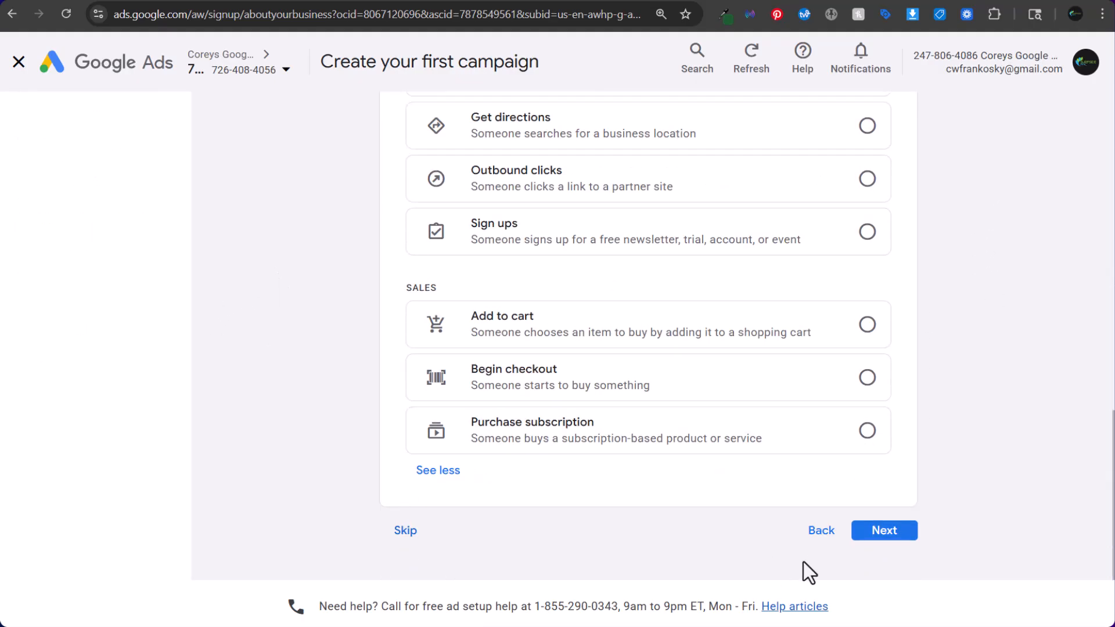
left_click(882, 530)
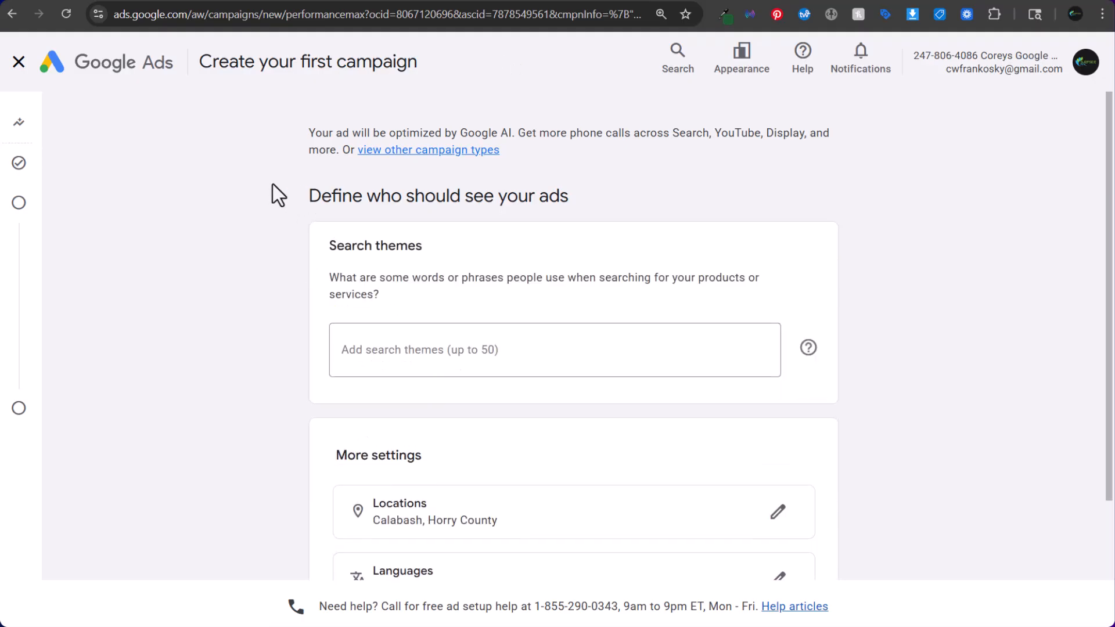
Add the search themes "tree services near me", "tree removal near me" and "tree trimming near me".
scroll(272, 185, "down", 3)
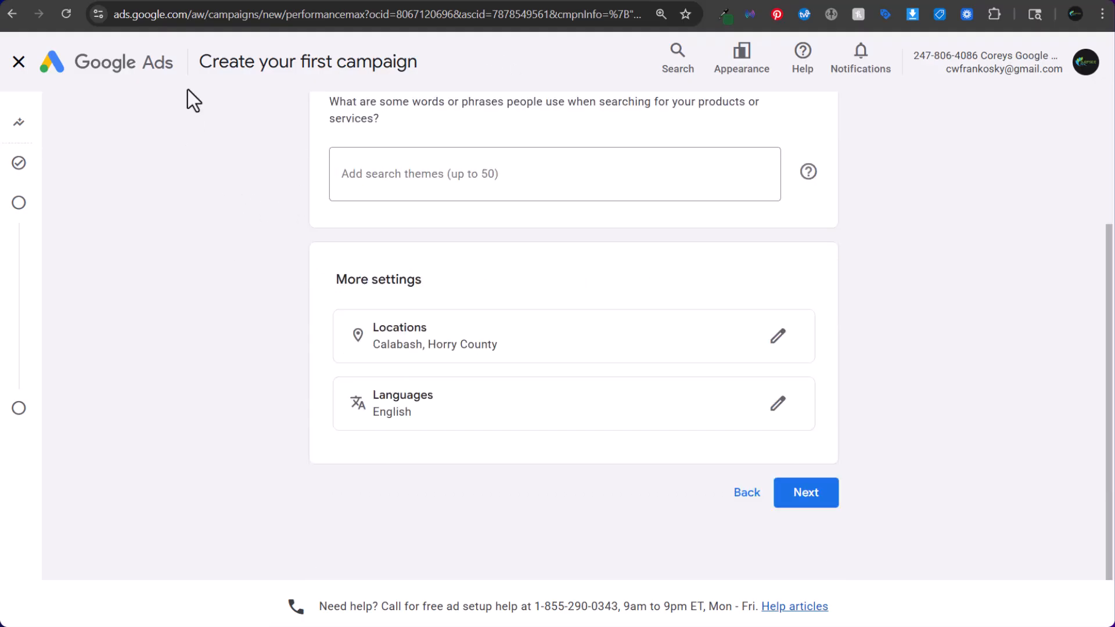
scroll(211, 128, "up", 3)
left_click(437, 350)
type("tree s")
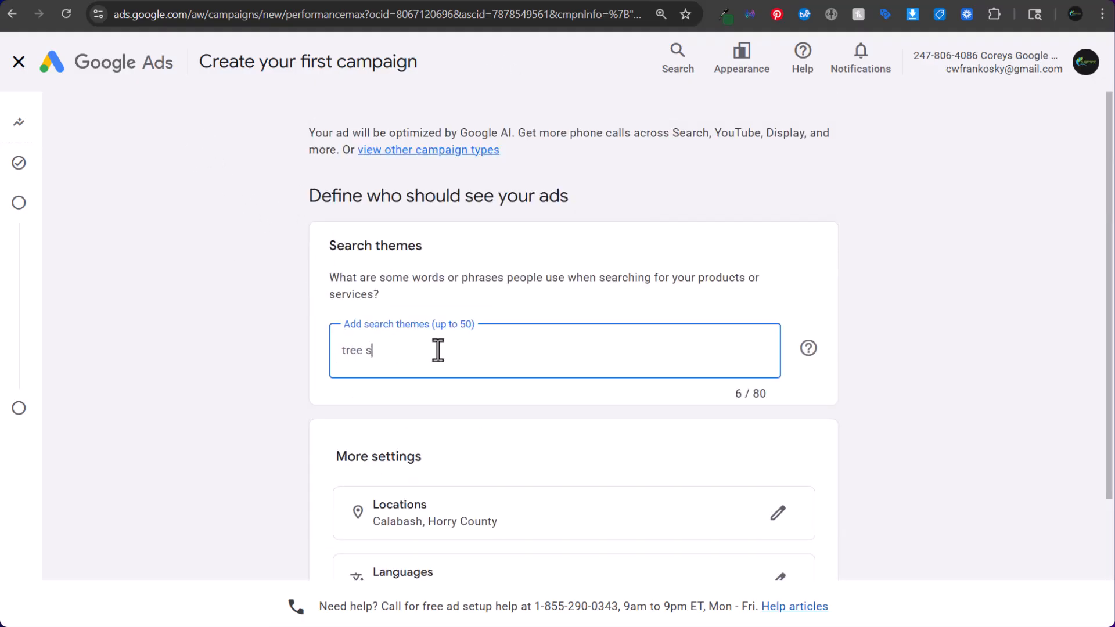
type("ervices near me")
key("Return")
type("t")
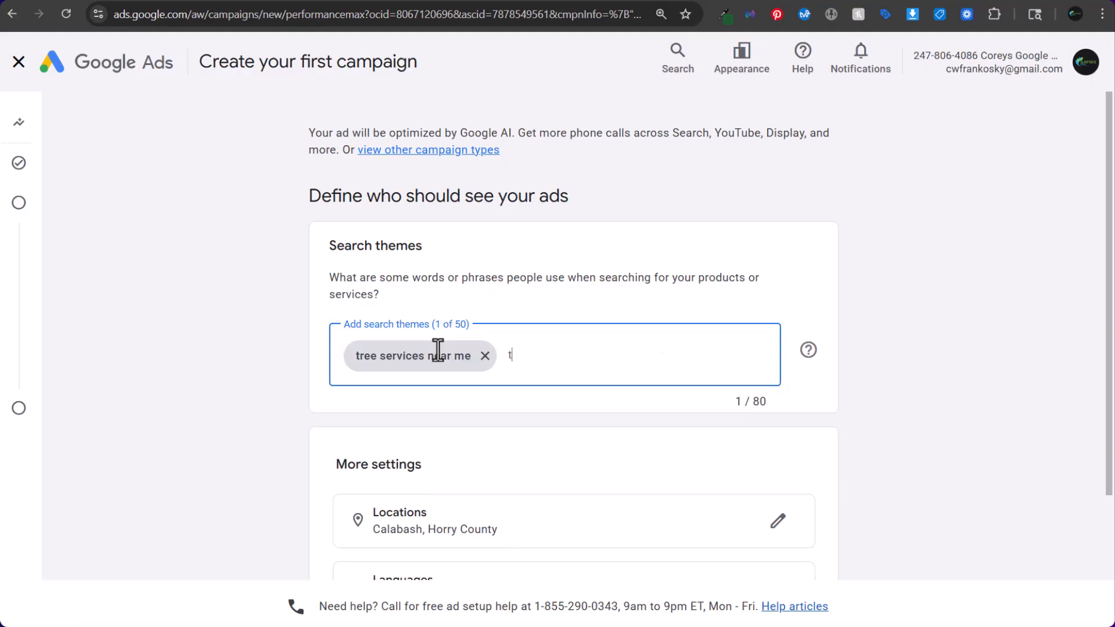
type("ree removal nea")
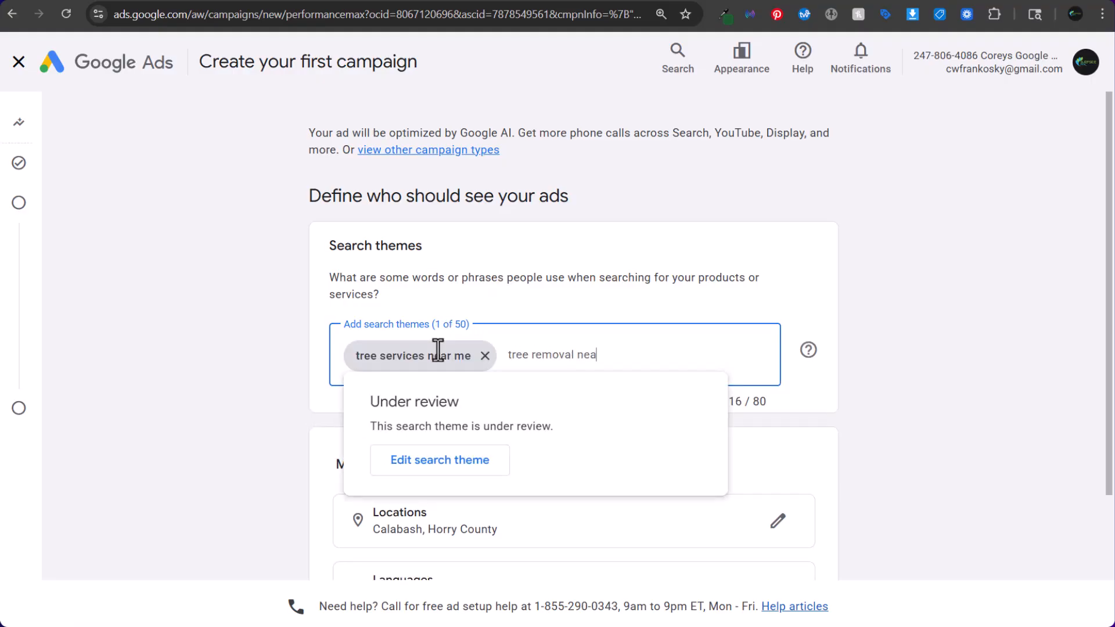
type("r me")
key("Return")
type("tree trimming n")
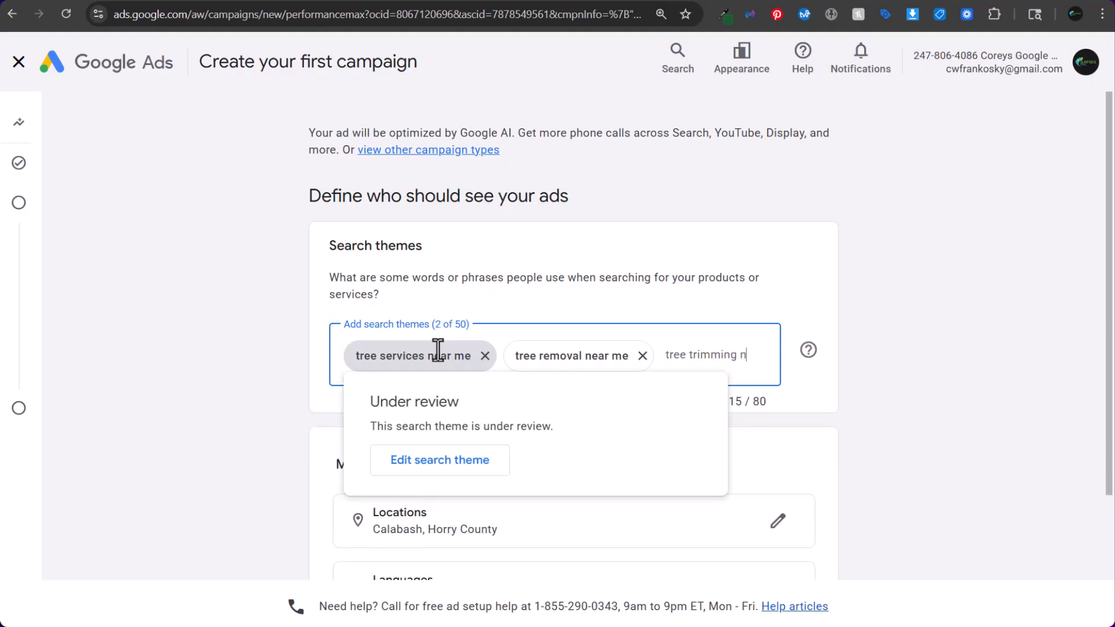
type("ear me")
key("Return")
left_click(827, 320)
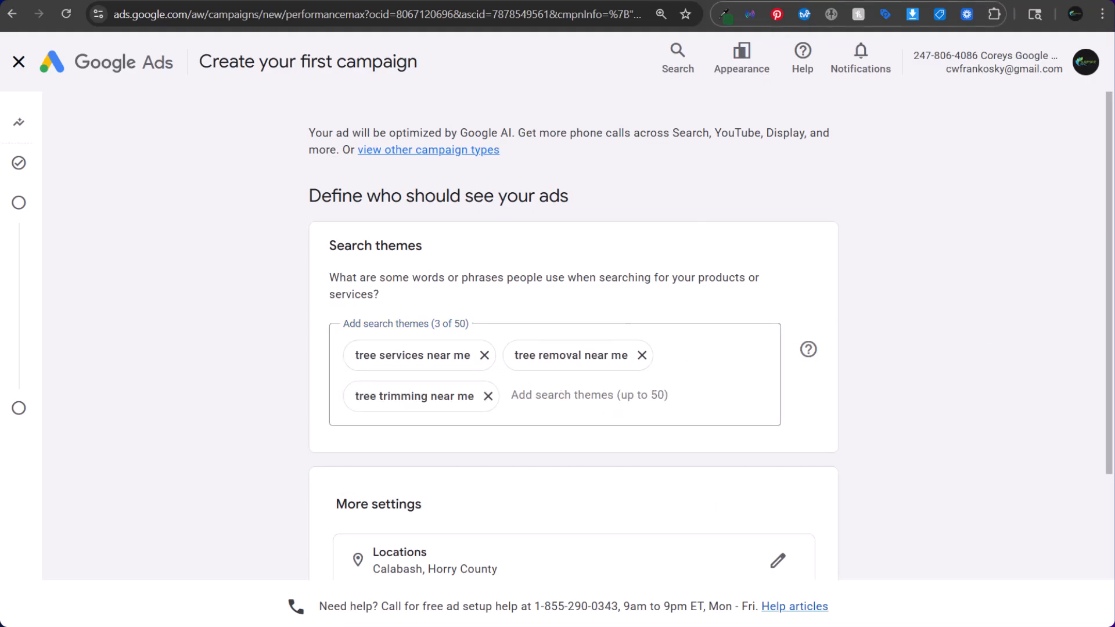
Switch to the High Tide Tree Service website and check the towns listed under its service area.
left_click(803, 1)
scroll(430, 227, "up", 15)
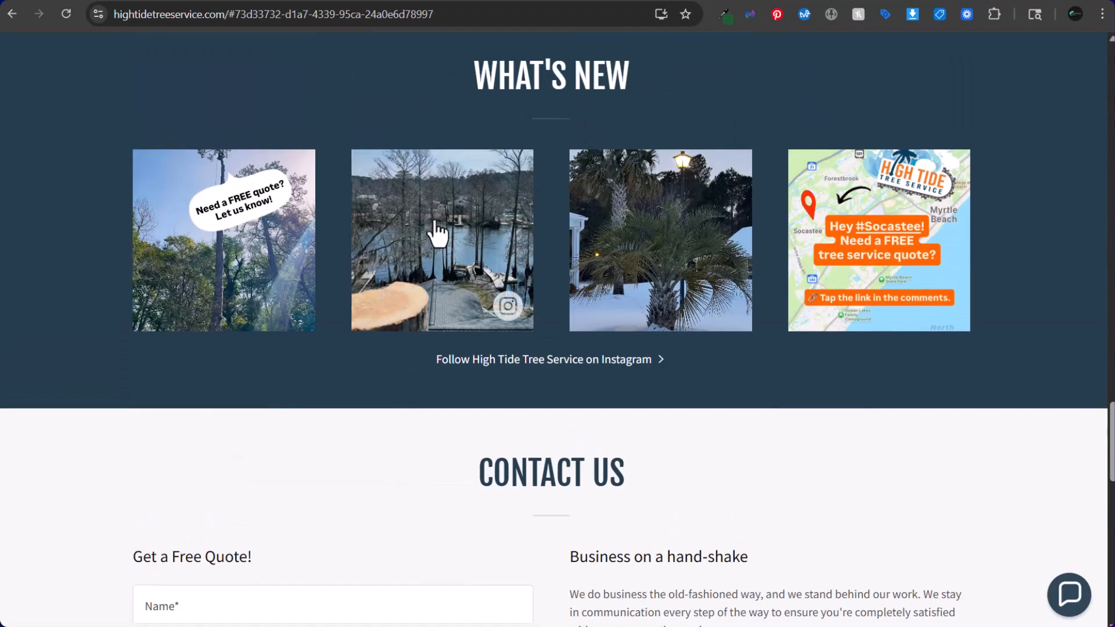
scroll(430, 168, "up", 15)
left_click(566, 241)
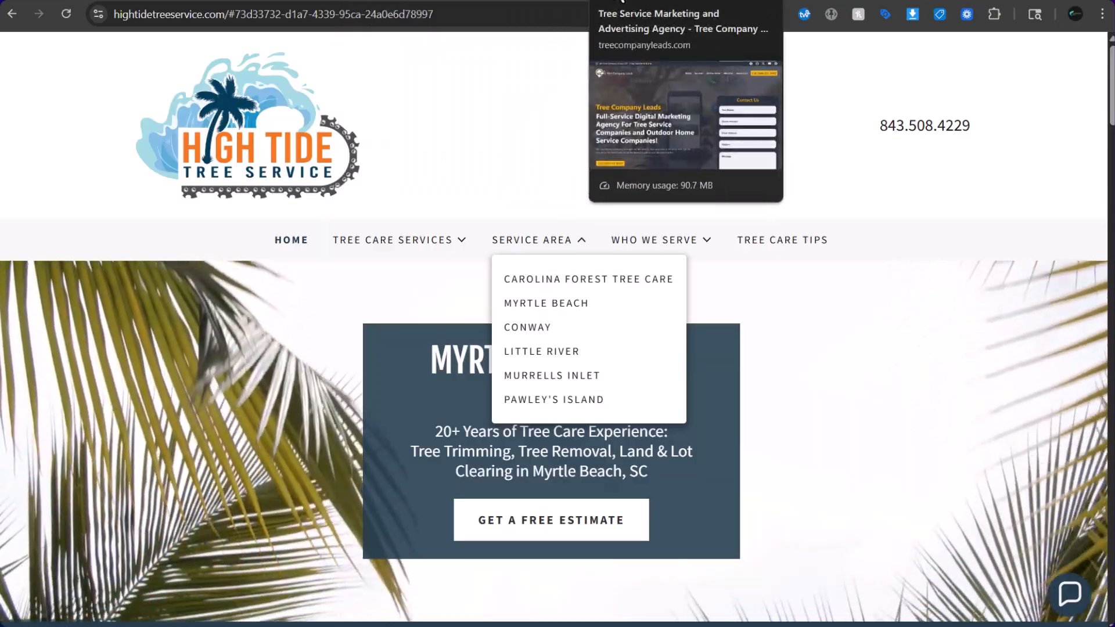
Switch back to Google Ads and continue to ad creation, keeping the Calabash and Horry County locations and English language.
left_click(617, 1)
scroll(168, 281, "down", 4)
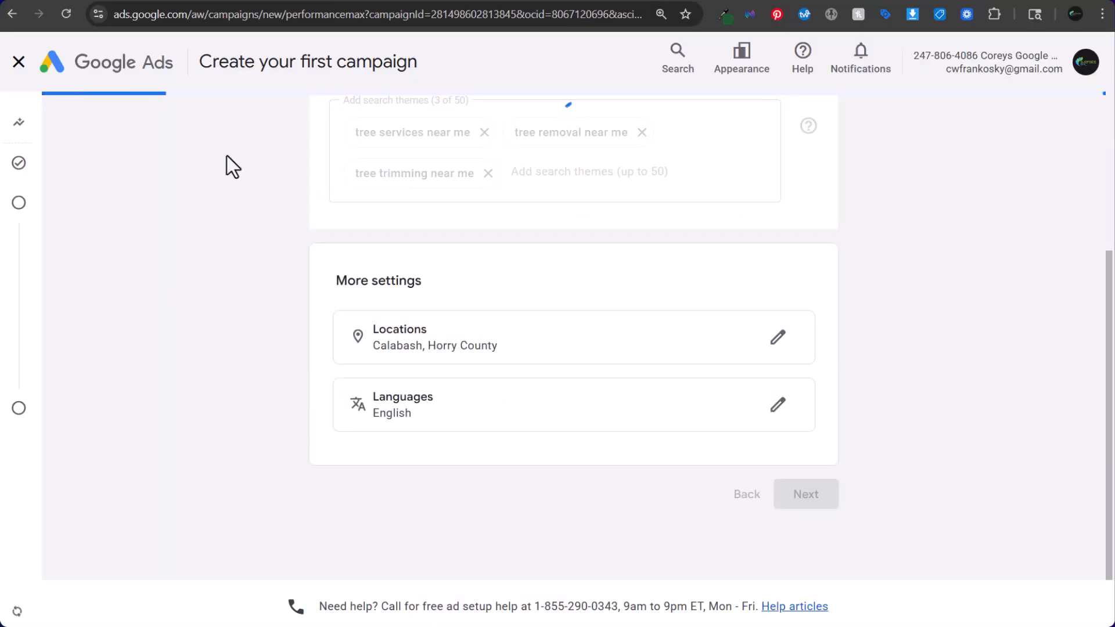
scroll(260, 225, "up", 6)
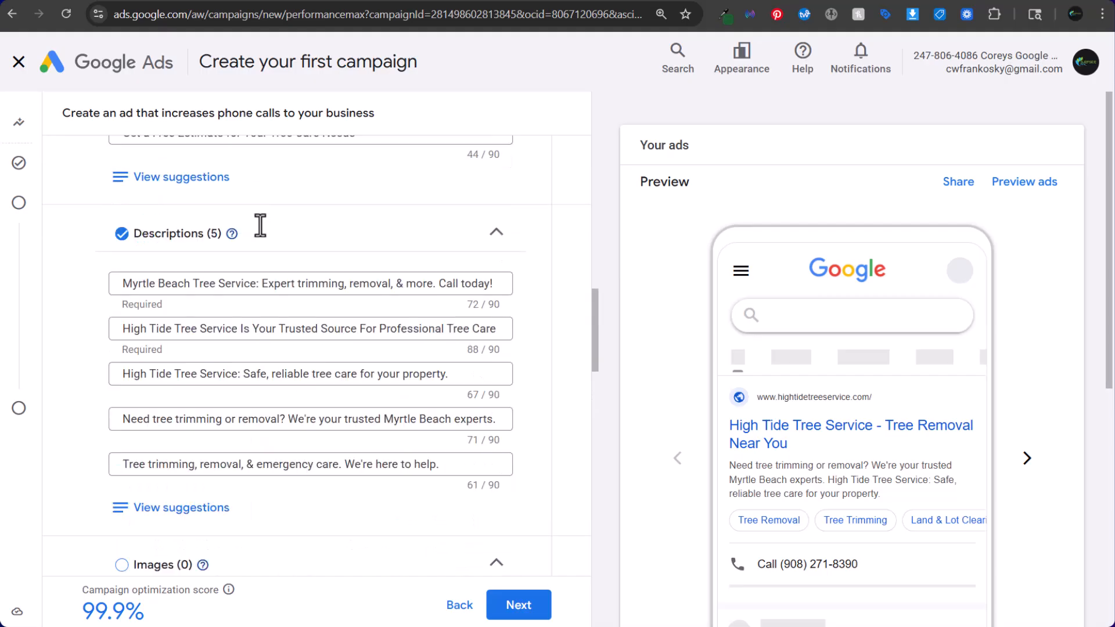
Check the ad's final URL setting and leave it unchanged.
scroll(260, 226, "up", 15)
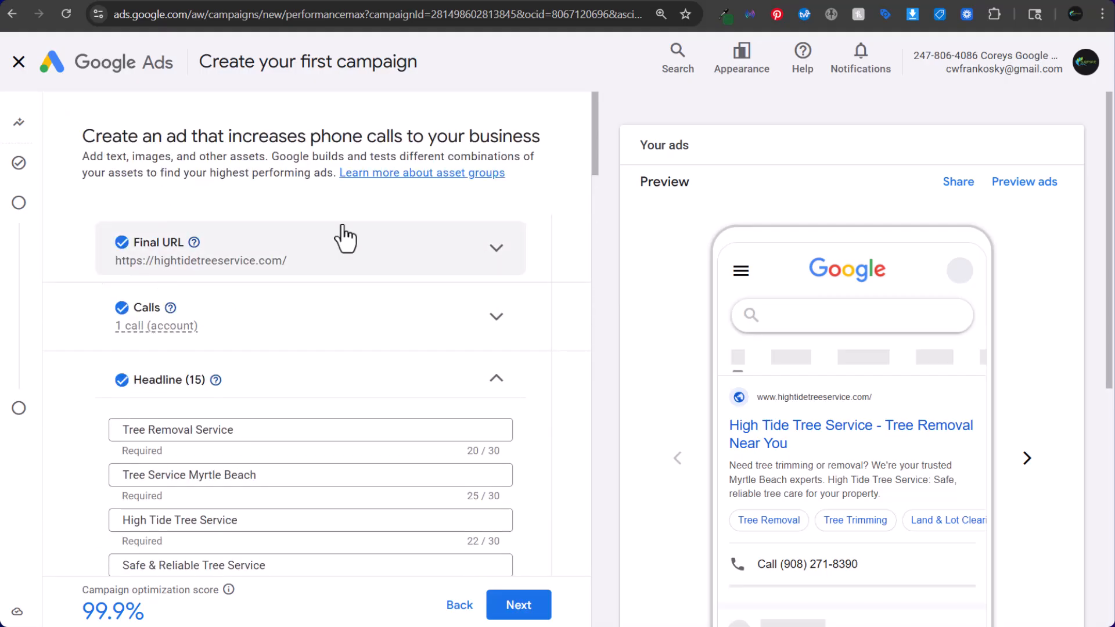
left_click(447, 249)
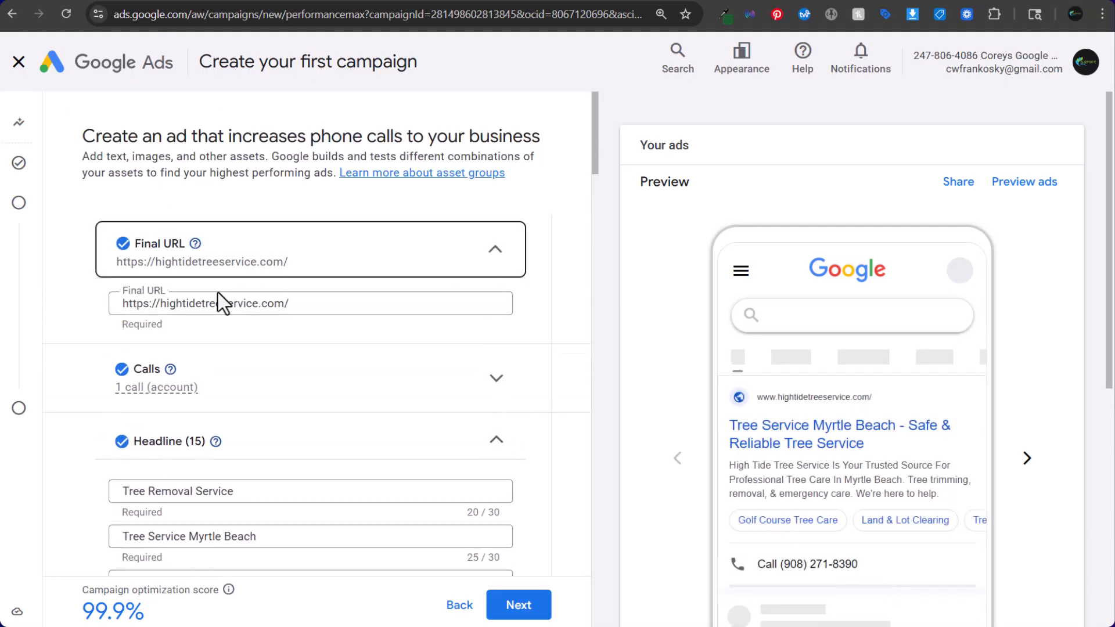
left_click(322, 249)
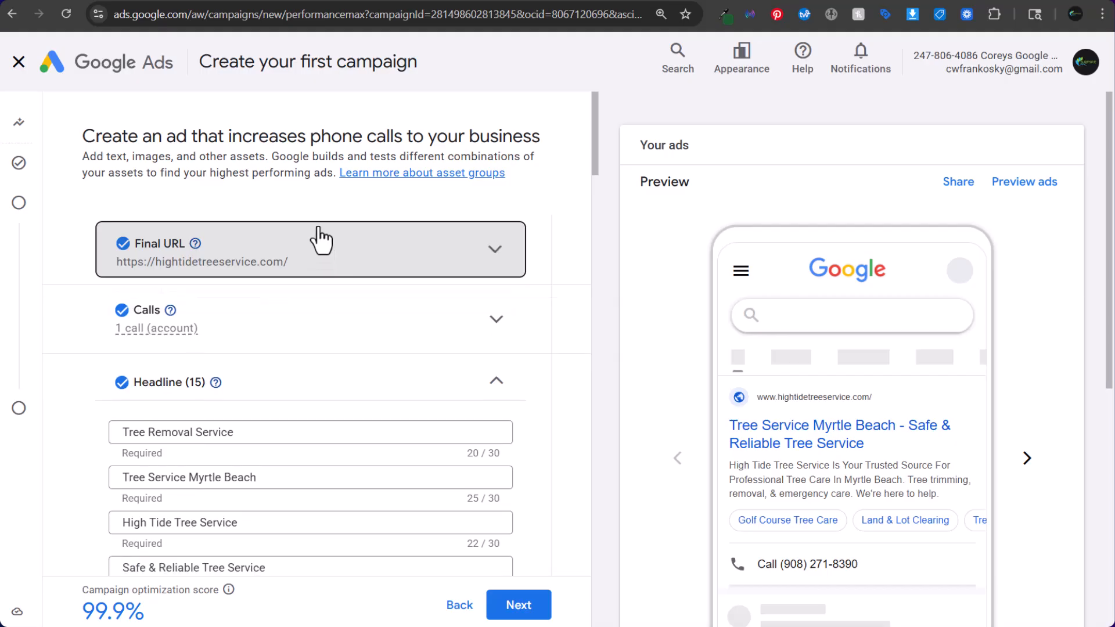
left_click(405, 255)
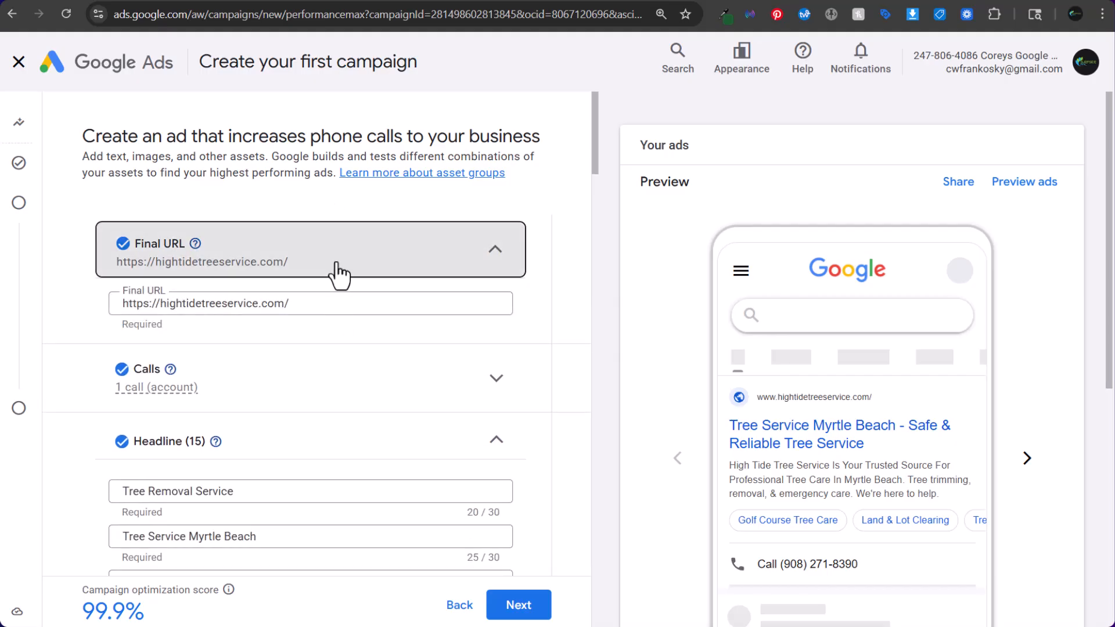
left_click(343, 302)
left_click(400, 266)
Add the business's existing phone number to the ad as a campaign-level call asset.
left_click(302, 335)
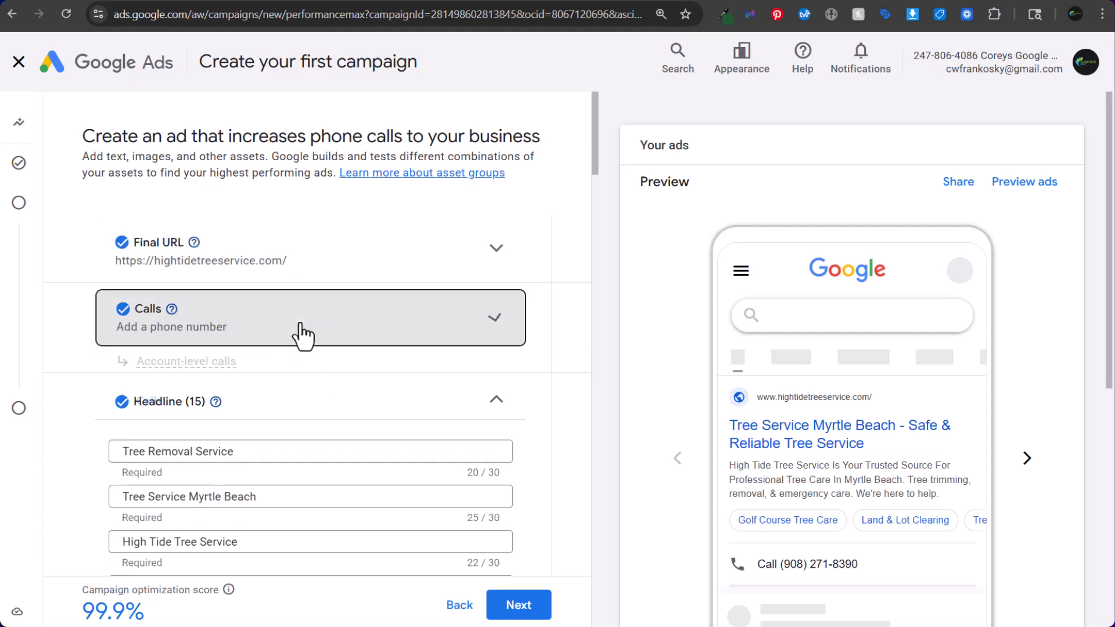
left_click(140, 402)
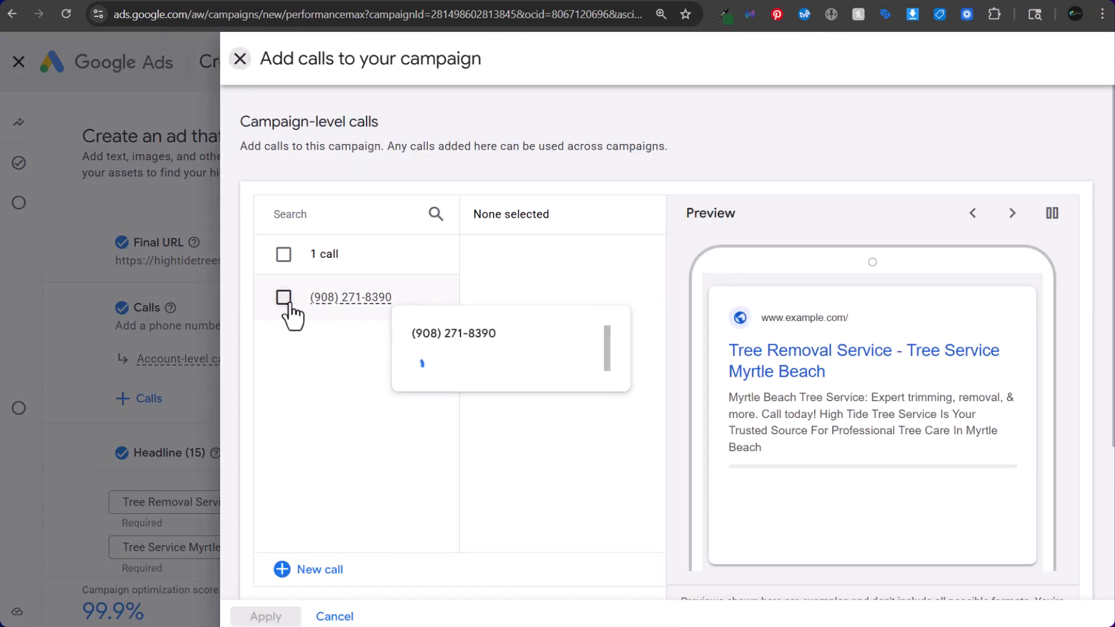
left_click(284, 298)
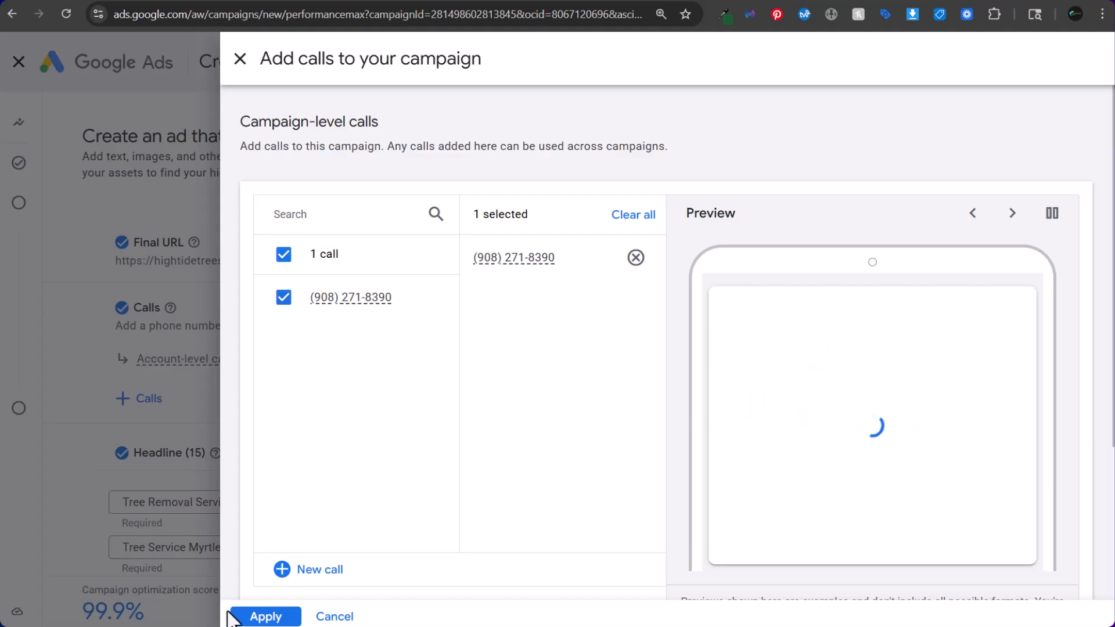
left_click(250, 616)
Apply the campaign call and change the emergency headline to "Emergency Tree Services Fast".
scroll(360, 407, "down", 4)
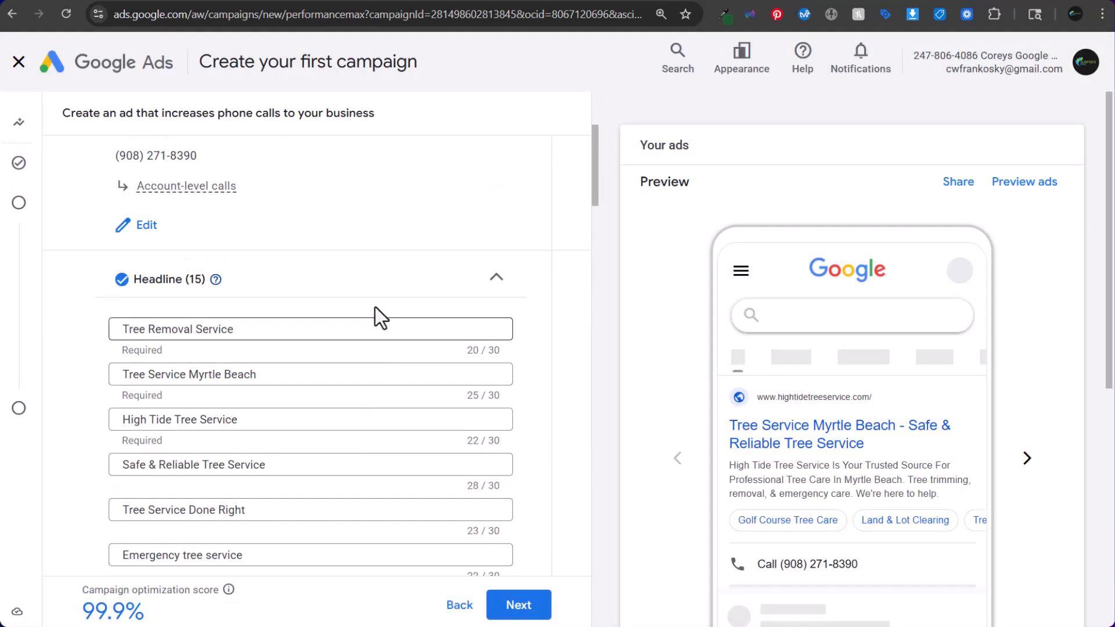
left_click(302, 325)
scroll(323, 337, "down", 3)
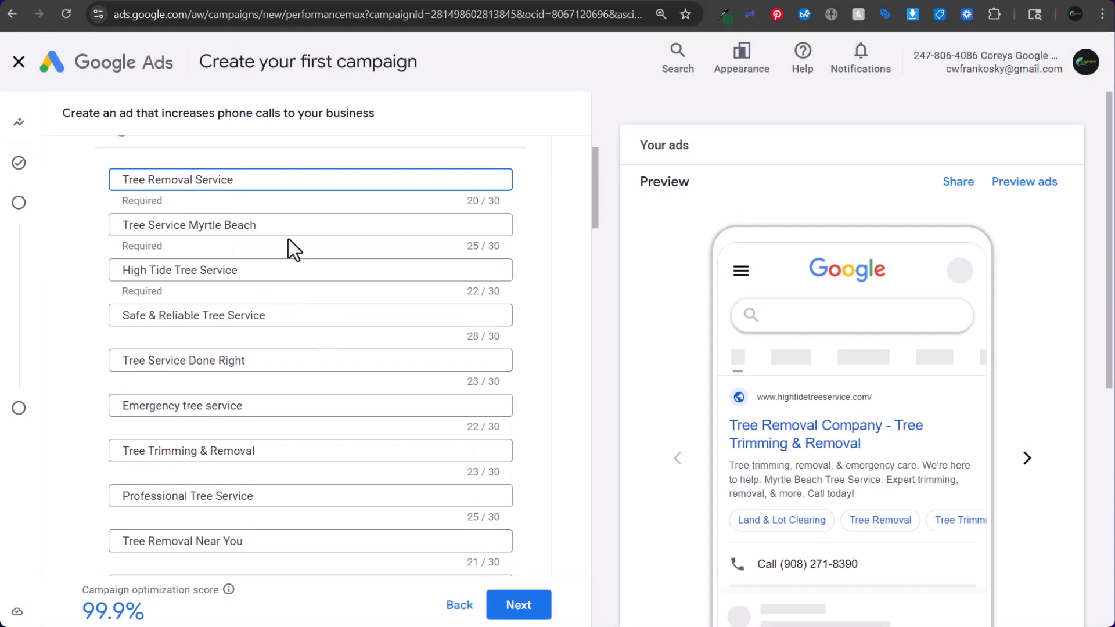
left_click(294, 224)
left_click(294, 268)
left_click(321, 314)
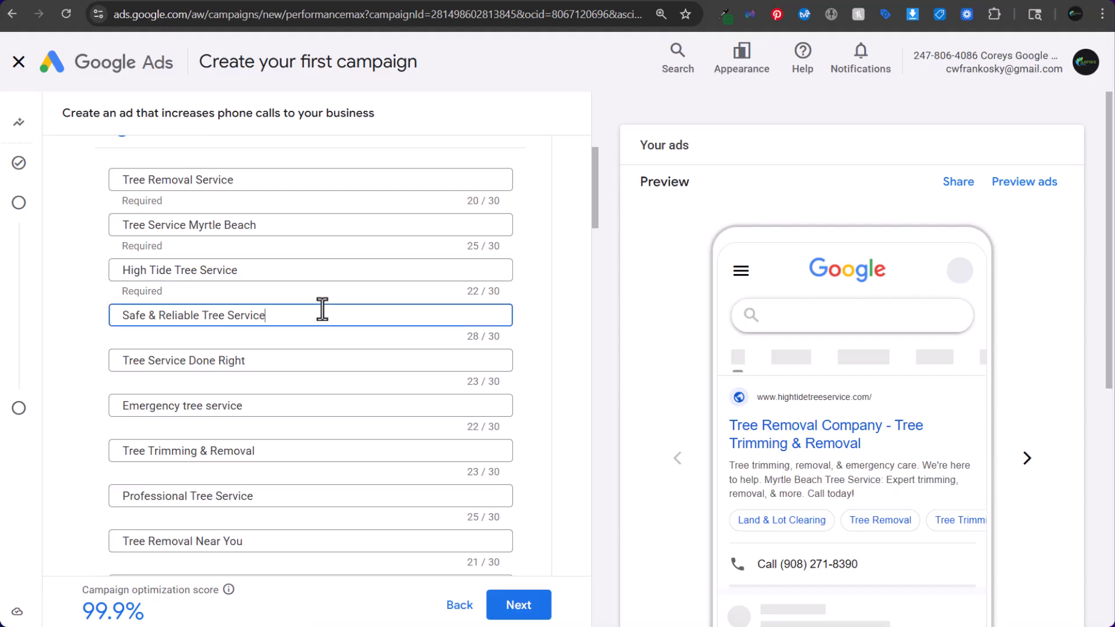
scroll(291, 346, "down", 1)
left_click(266, 339)
left_click_drag(266, 338, 181, 337)
key("BackSpace")
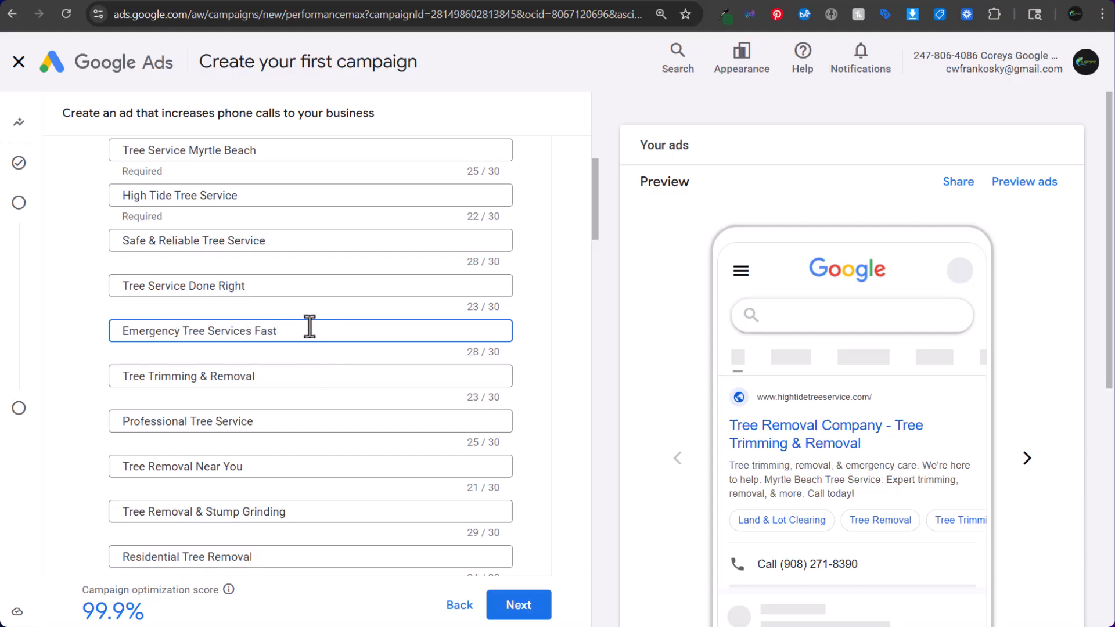
Change the Myrtle Beach headline to "#1 Tree Service Myrtle Beach".
scroll(119, 238, "up", 1)
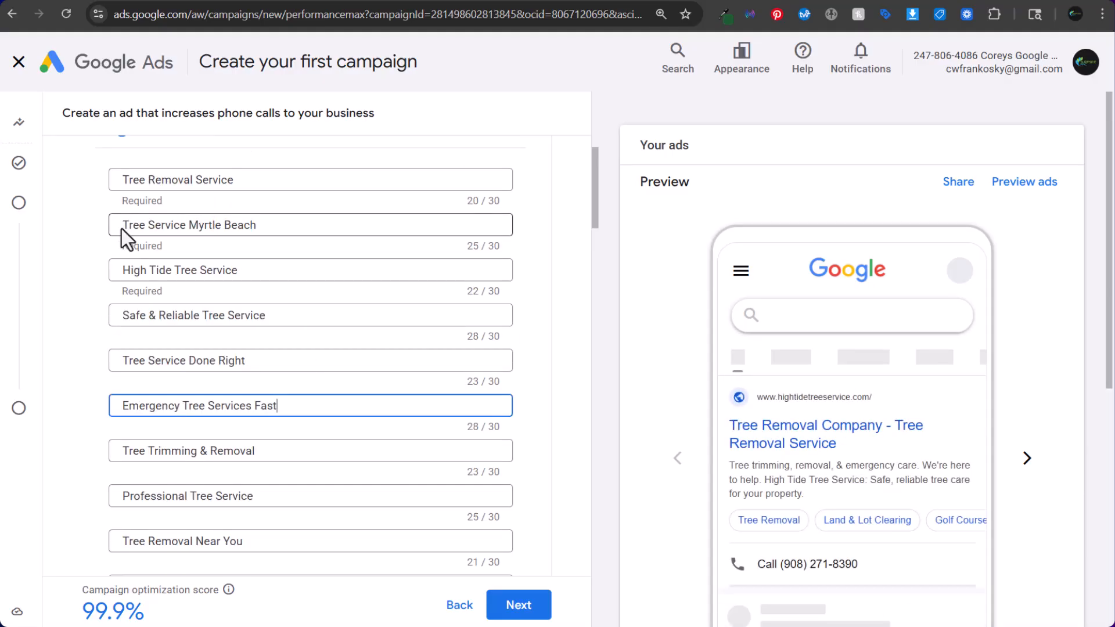
left_click(123, 226)
type("#1")
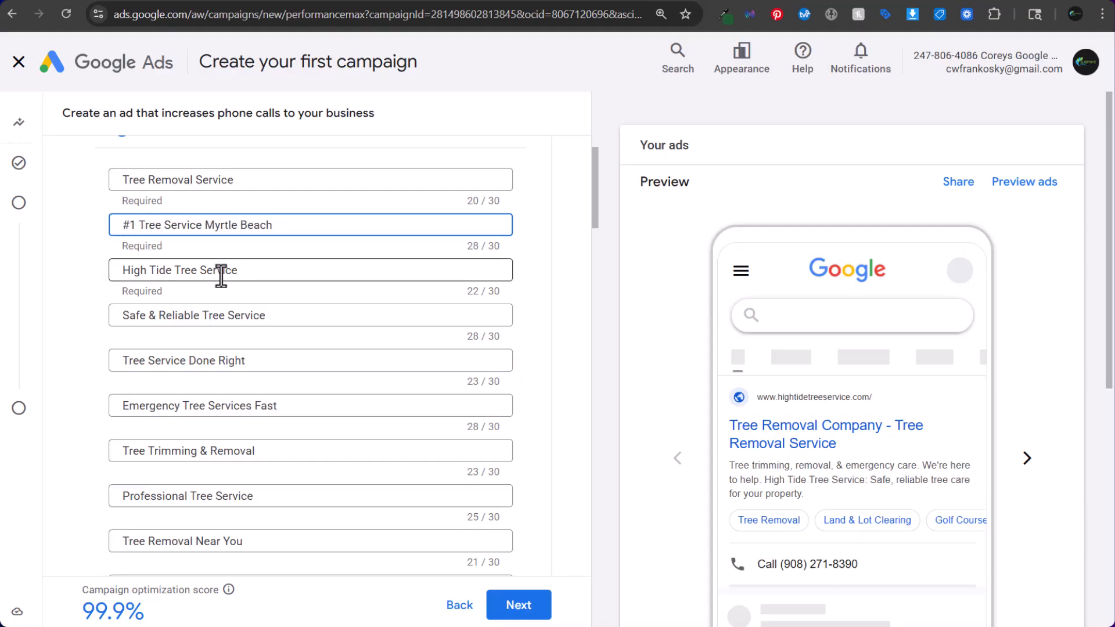
left_click(287, 278)
scroll(306, 289, "down", 3)
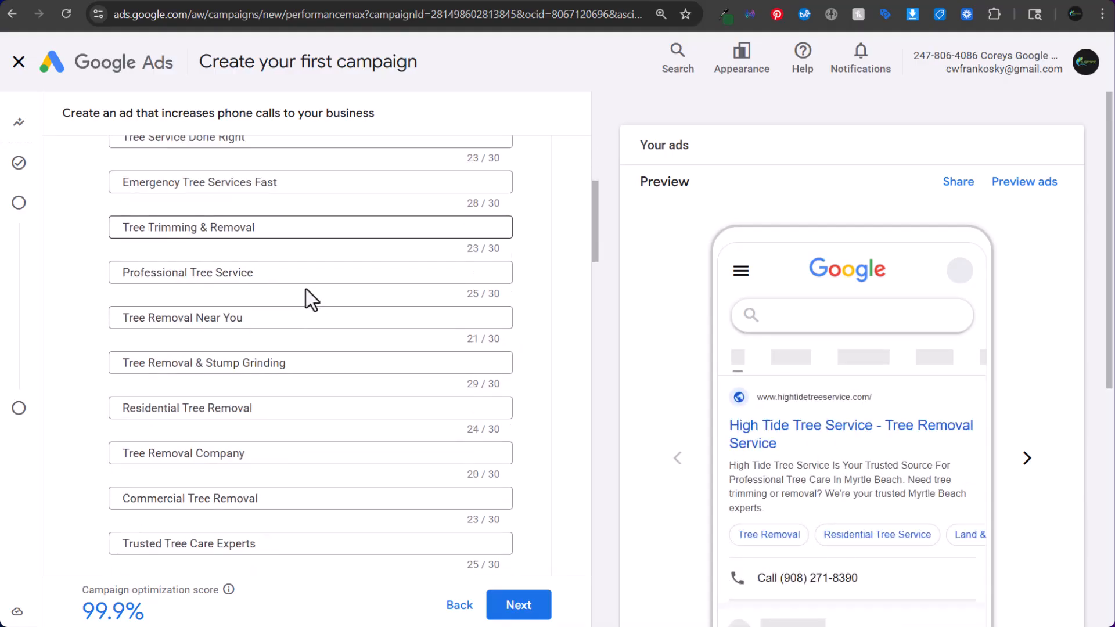
scroll(305, 292, "up", 4)
type("{")
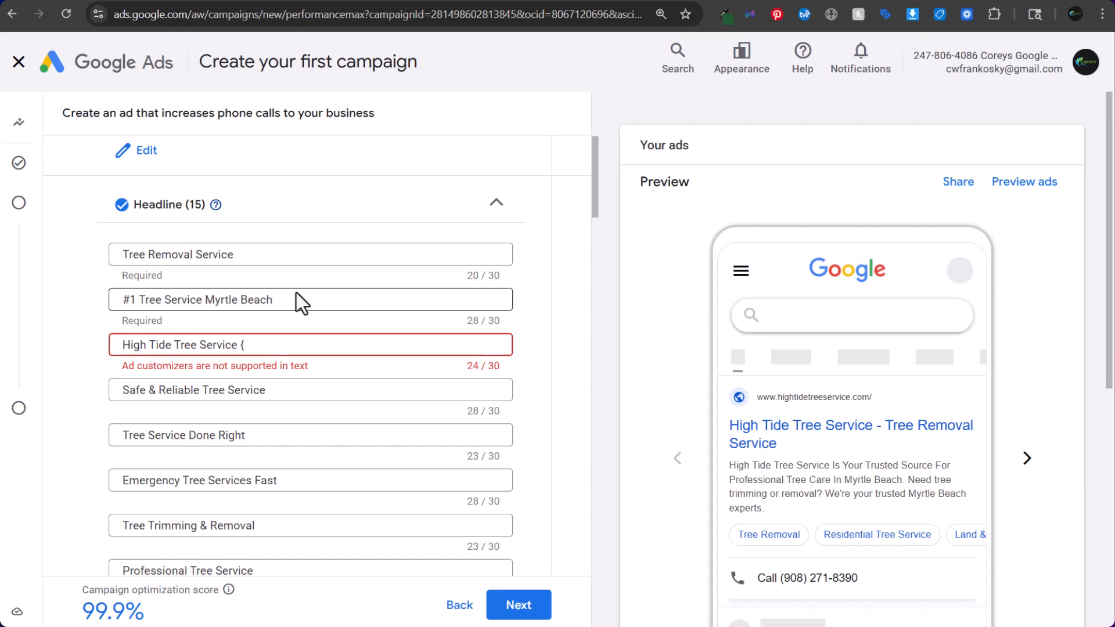
key("BackSpace")
key("BackSpace")
Add the generated square image of a worker on a branch and the horizontal palm-trimming image to the ad's images.
scroll(296, 293, "down", 5)
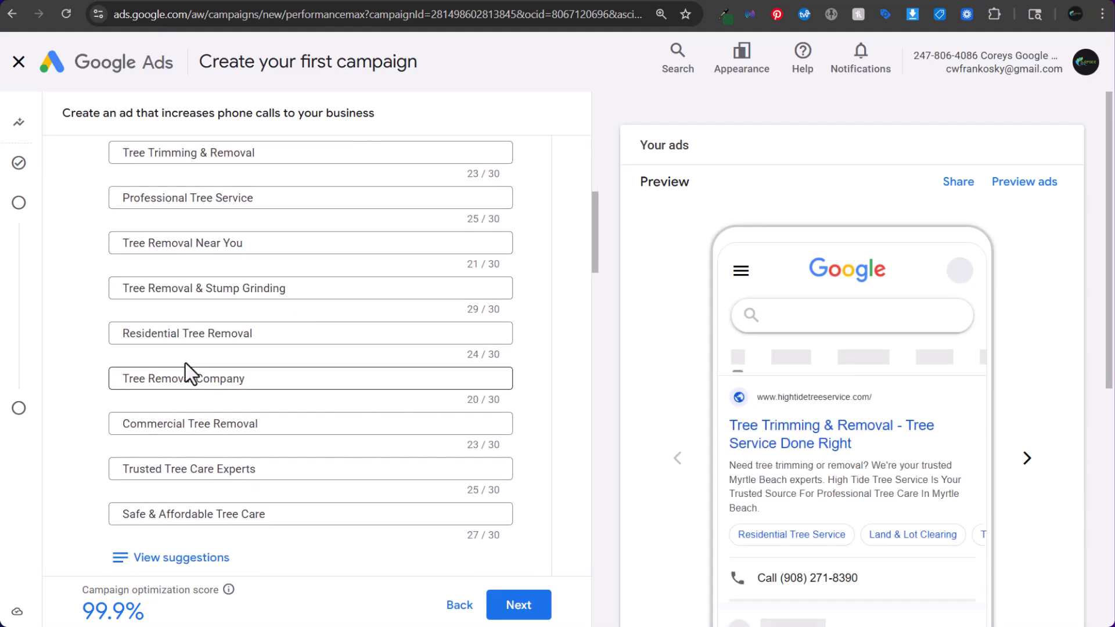
scroll(232, 244, "down", 8)
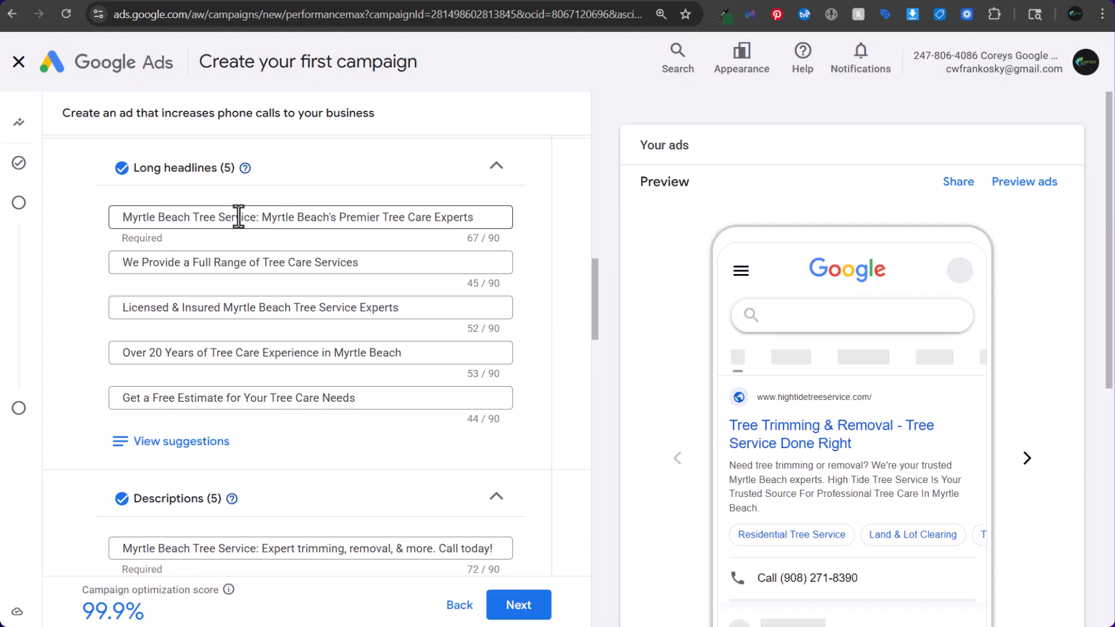
scroll(311, 351, "down", 5)
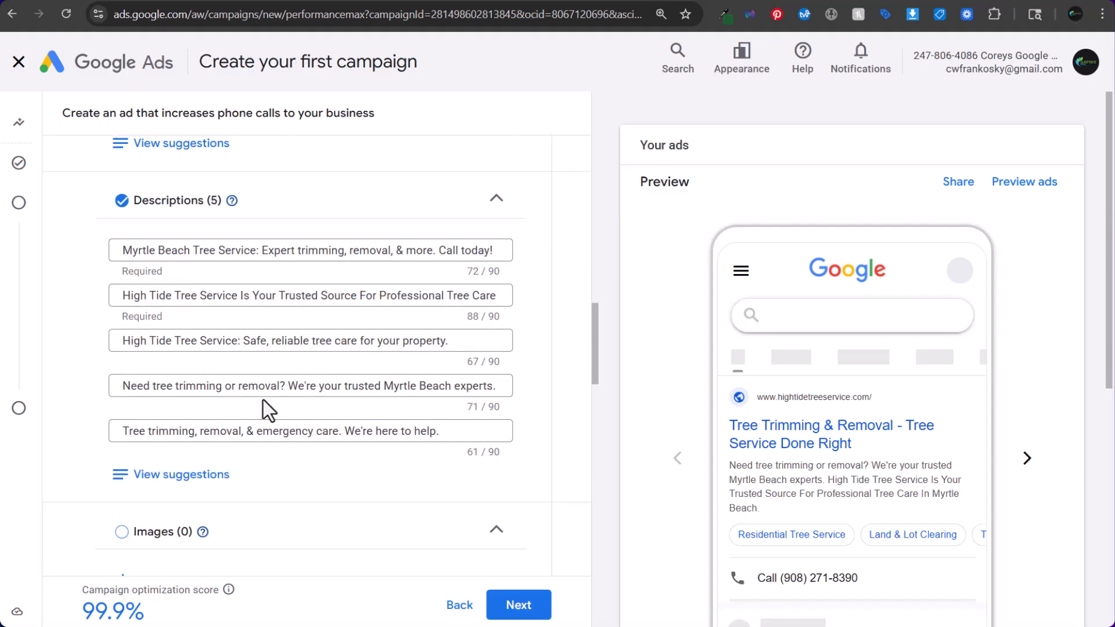
scroll(316, 361, "down", 6)
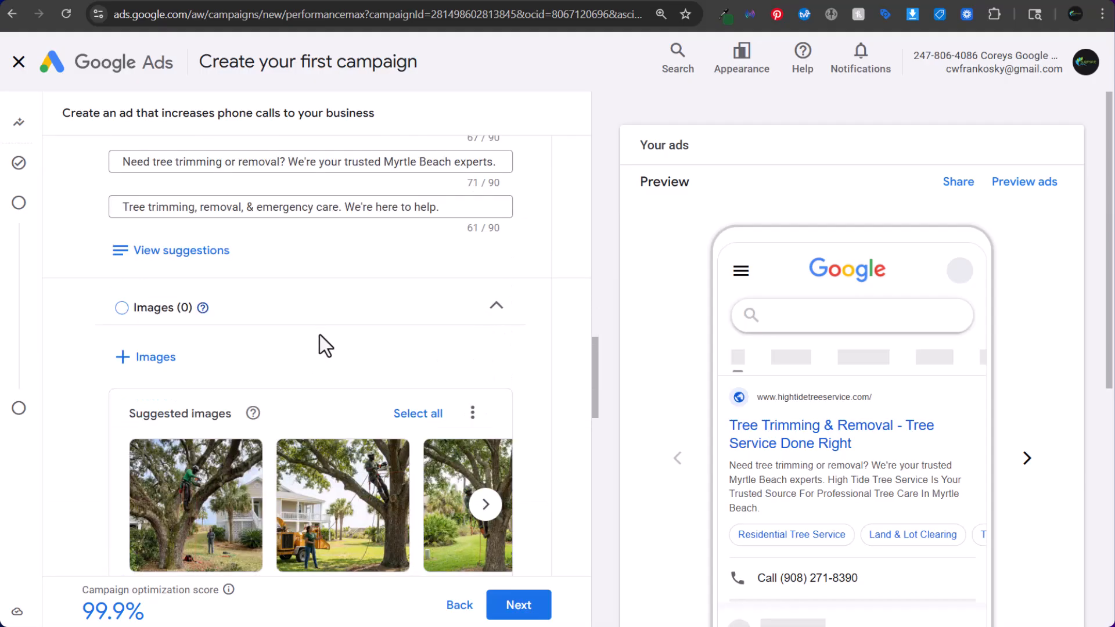
scroll(189, 293, "up", 4)
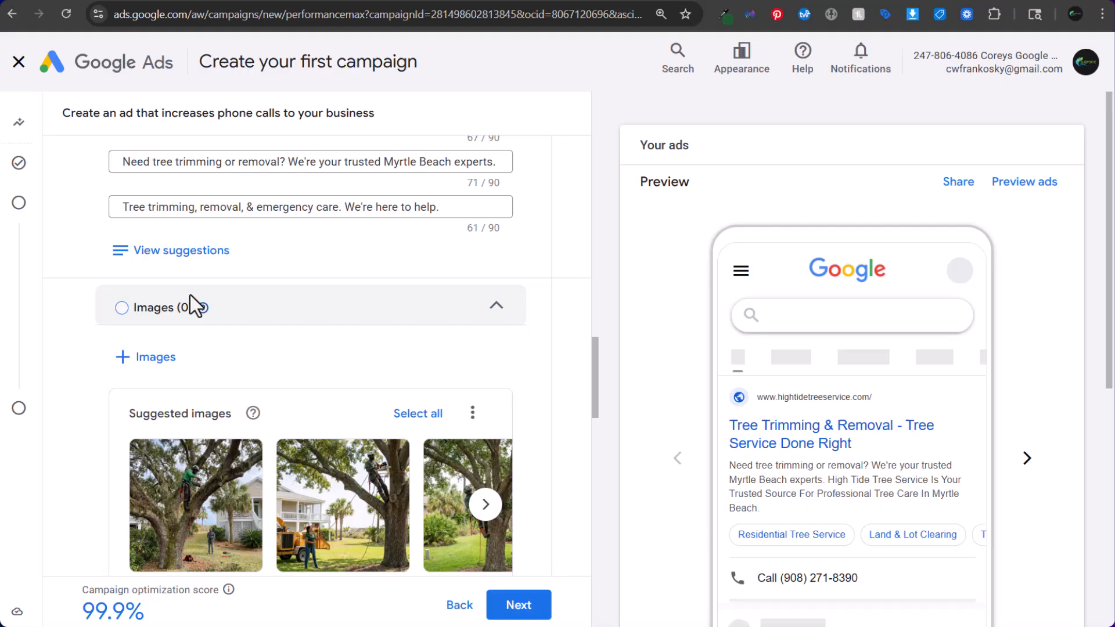
left_click(148, 358)
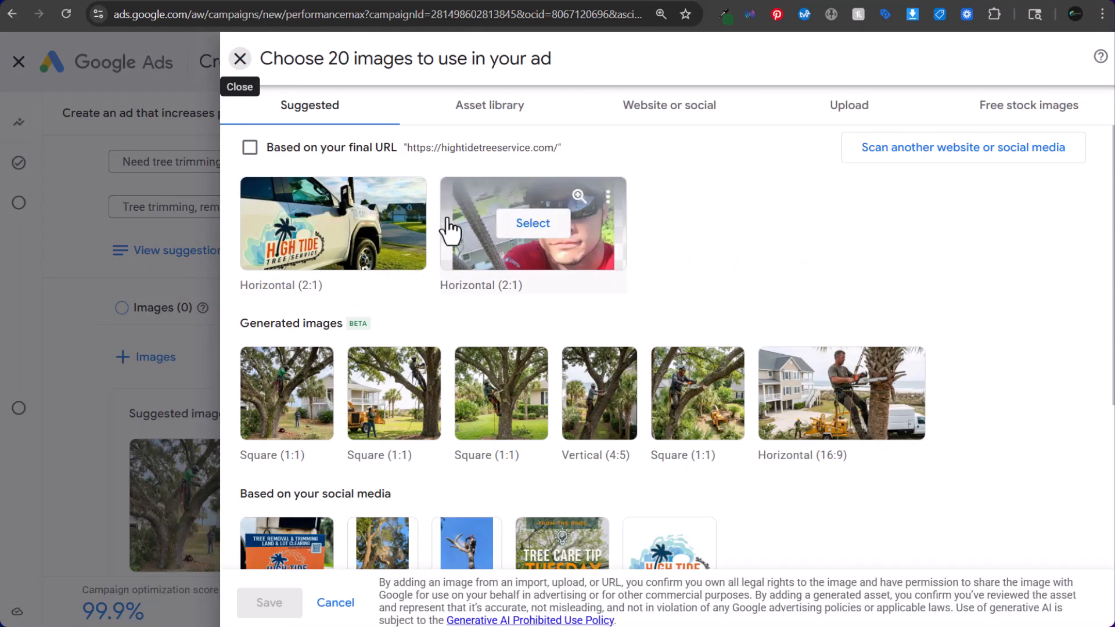
scroll(845, 246, "down", 4)
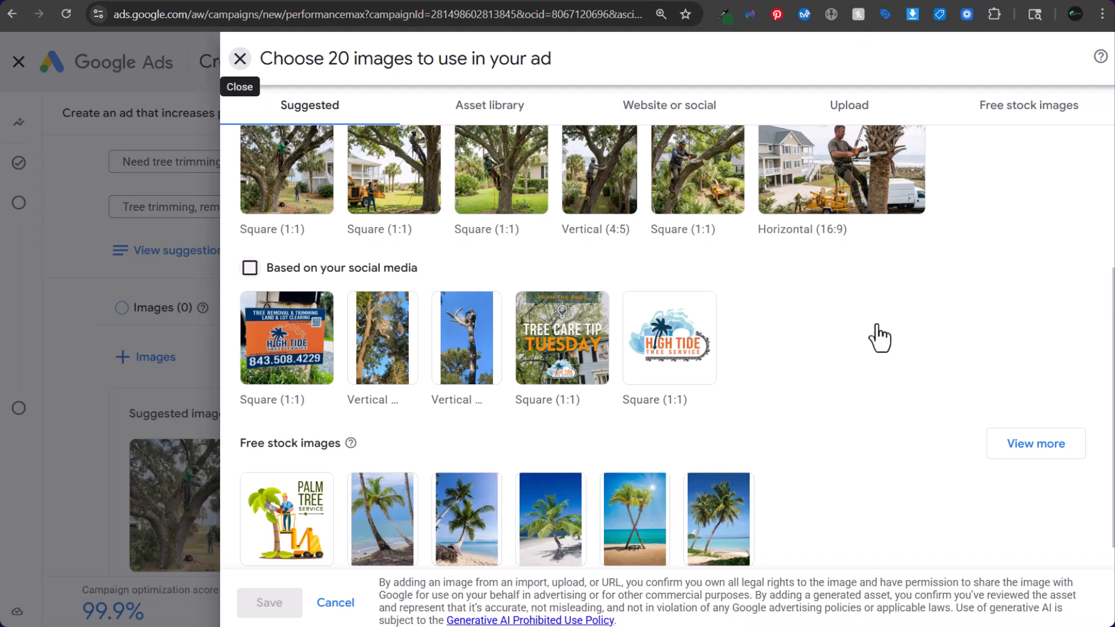
left_click(844, 173)
left_click(704, 184)
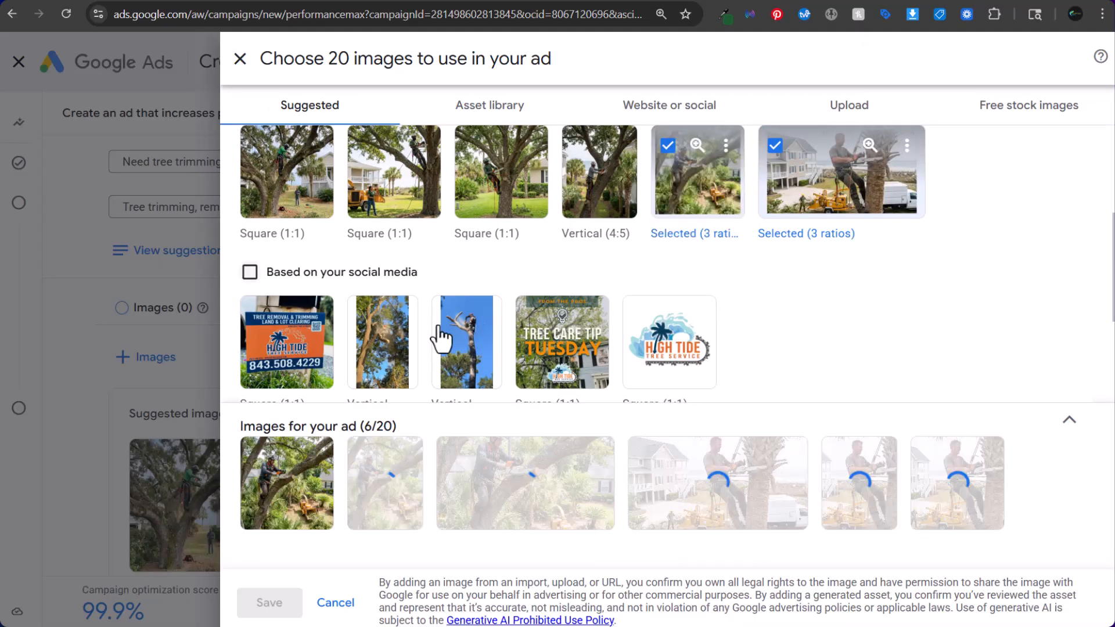
left_click(256, 603)
Review the ad's logo, business name, video, sitelink and call-to-action sections, and try to continue to bidding.
scroll(65, 344, "down", 4)
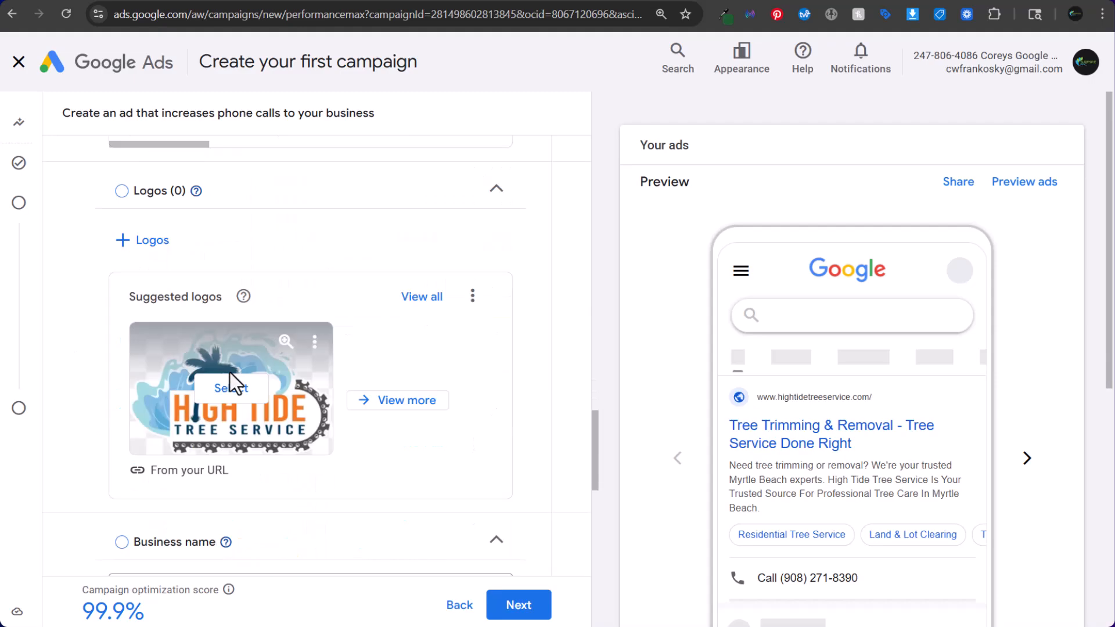
scroll(145, 310, "down", 3)
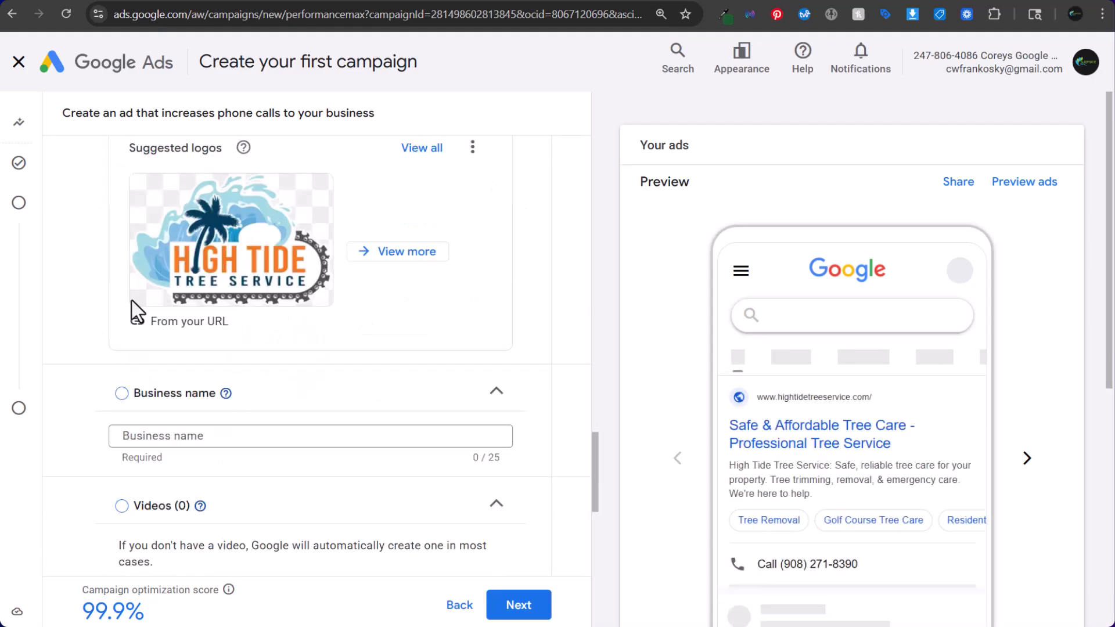
scroll(116, 399, "down", 6)
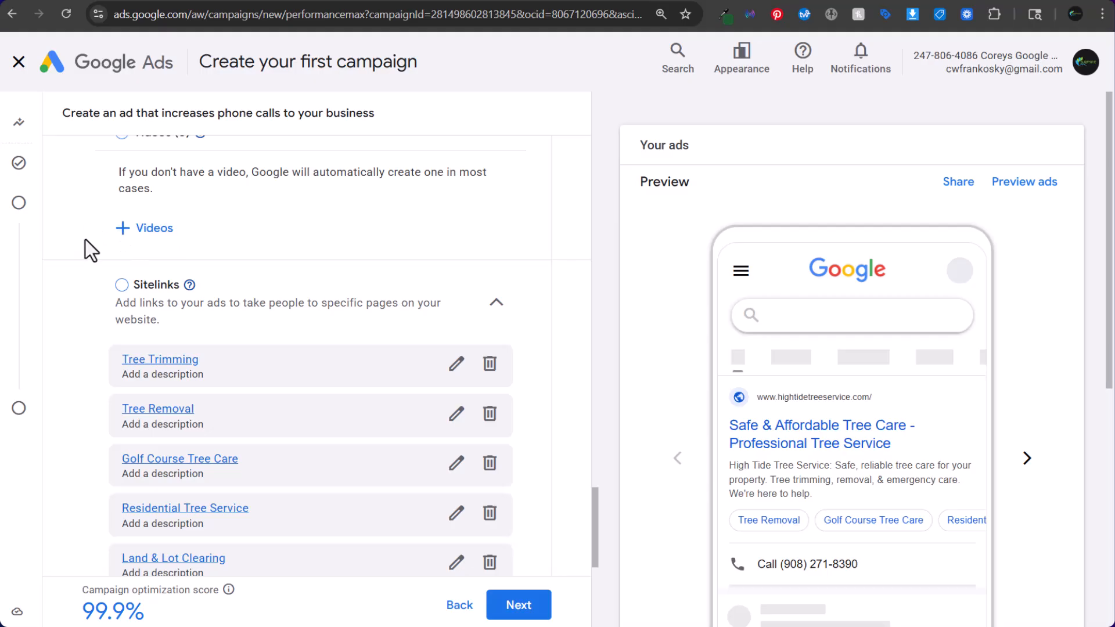
scroll(70, 224, "down", 1)
scroll(69, 225, "down", 1)
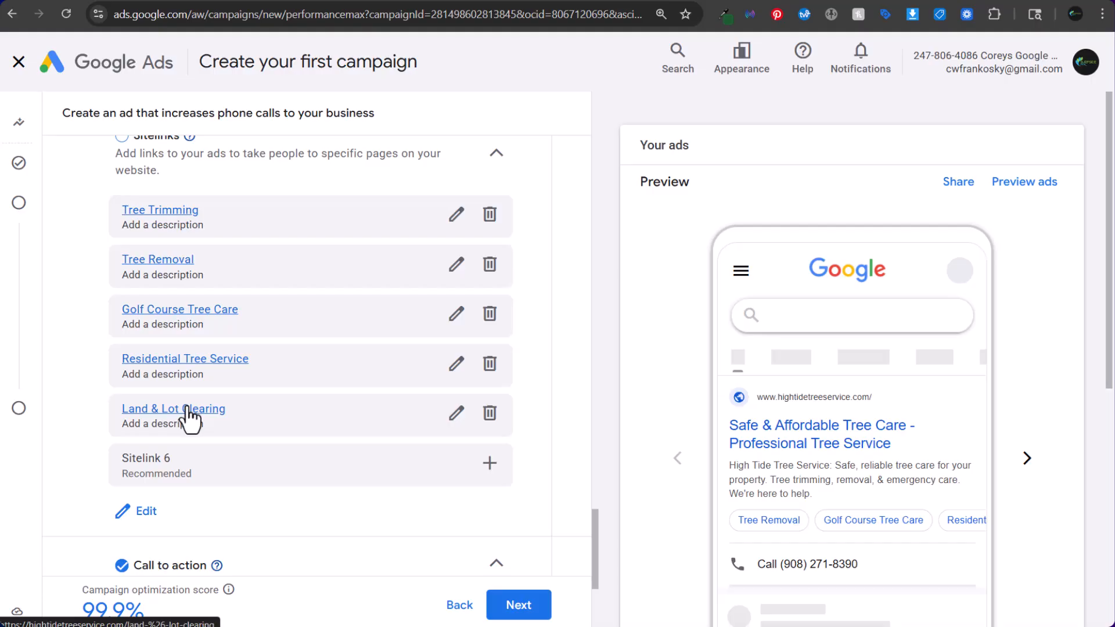
scroll(52, 386, "down", 4)
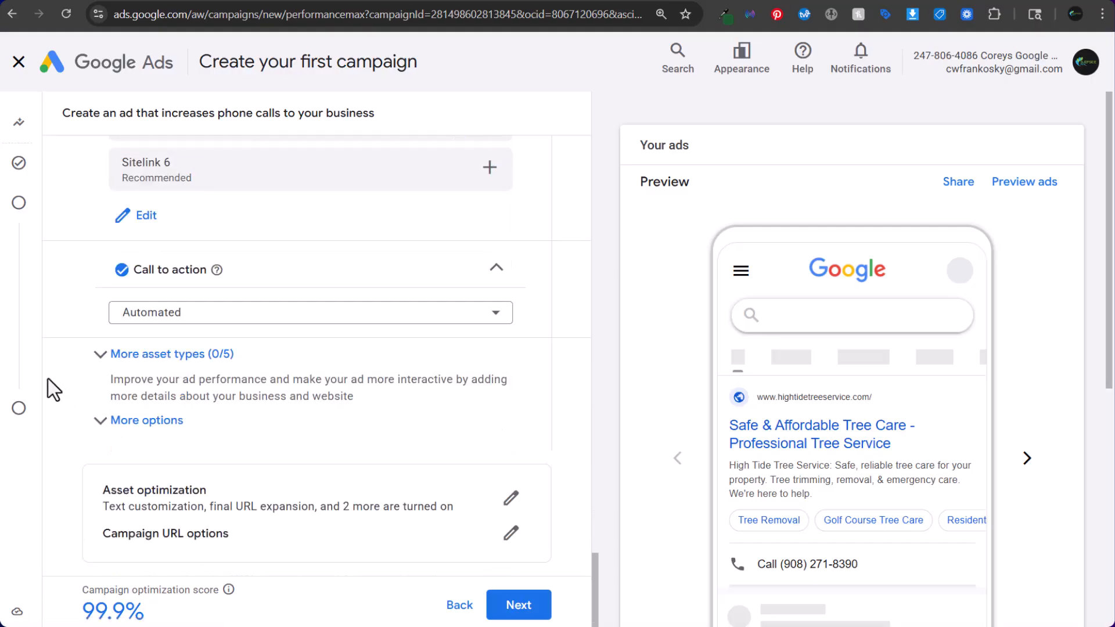
left_click(519, 604)
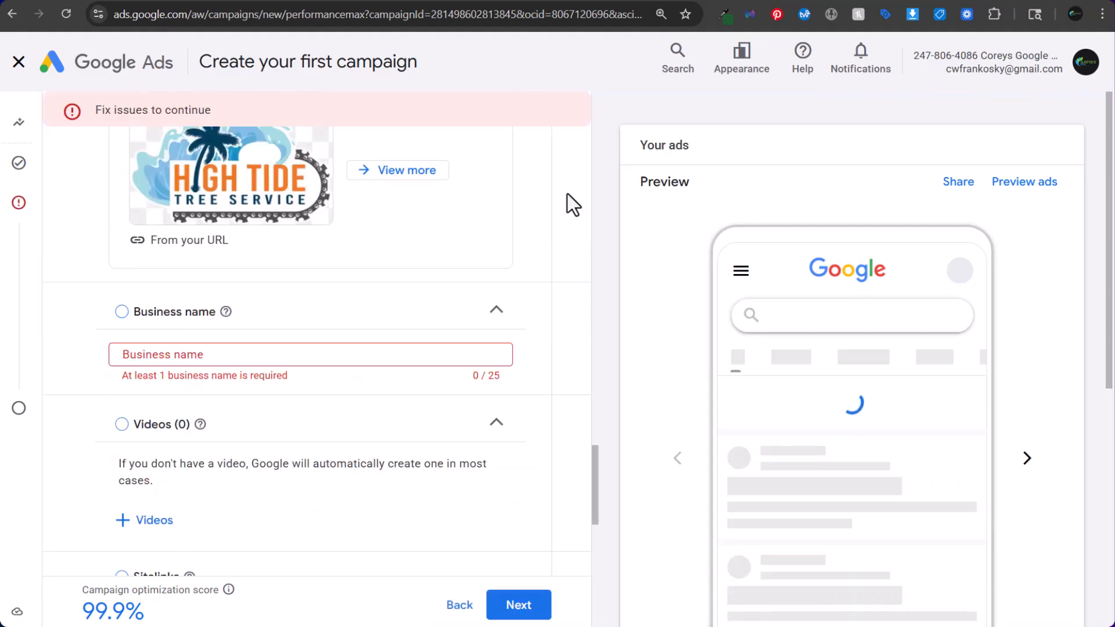
Set the business name to High Tide Tree Service and select the suggested logo from the website.
left_click(235, 352)
type("High Tide Tree Service")
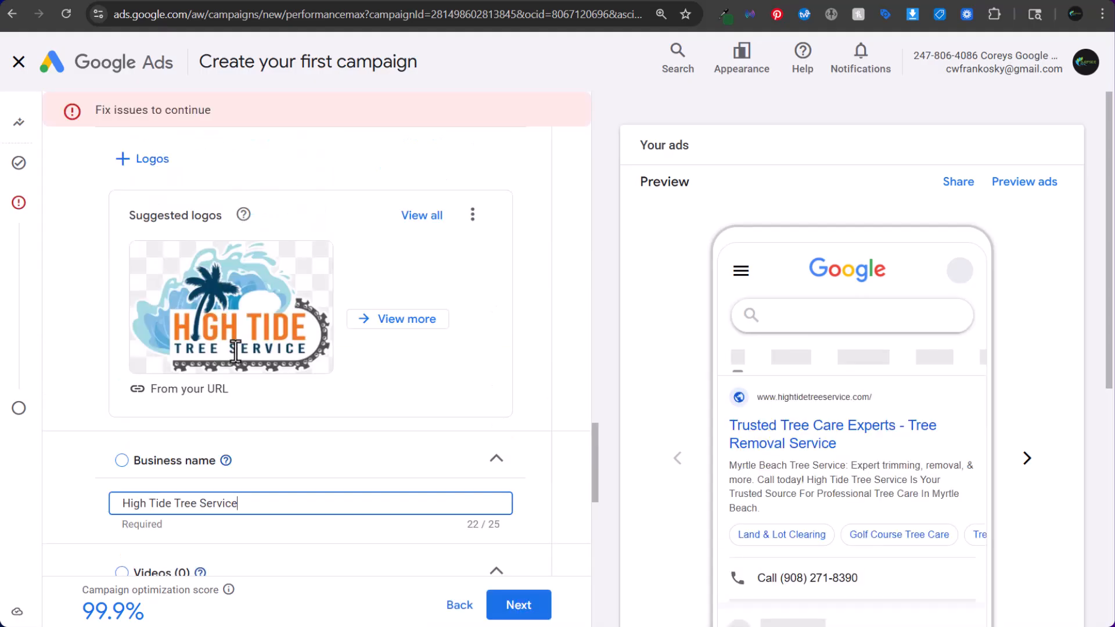
left_click(264, 311)
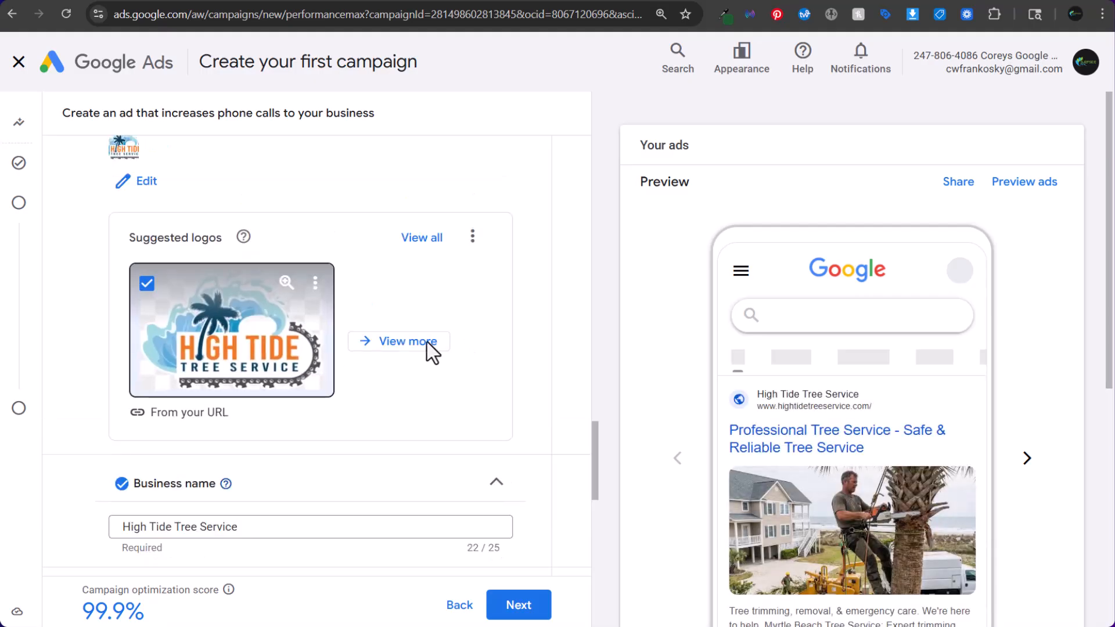
Finish the ad assets and continue through the bid strategy, keeping Conversions as the focus with no target cost per action.
scroll(87, 267, "up", 3)
scroll(65, 296, "down", 15)
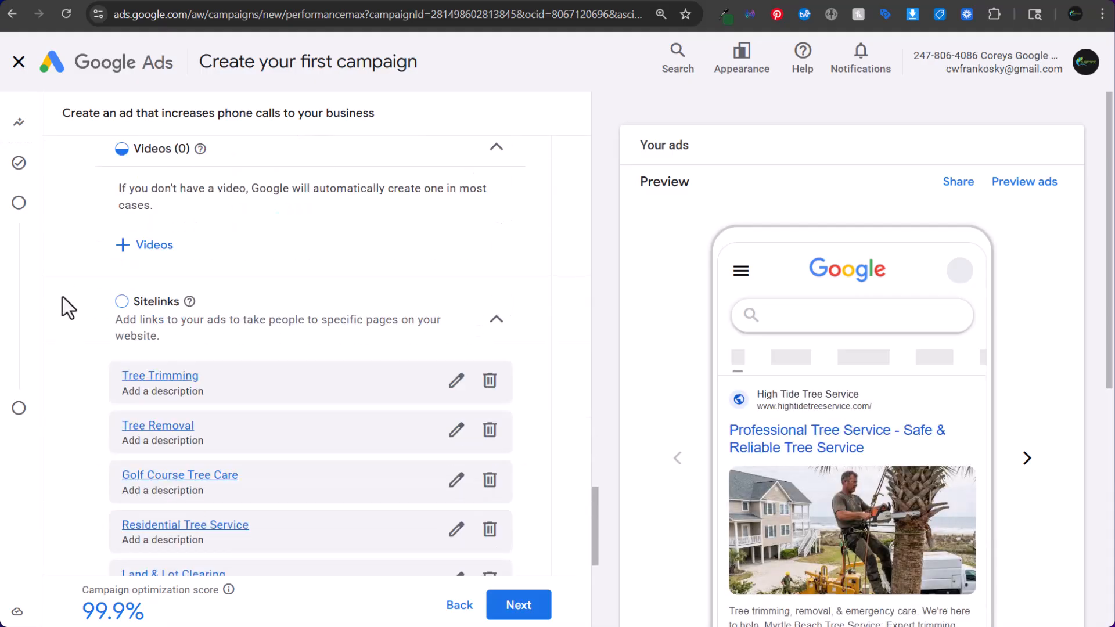
left_click(518, 604)
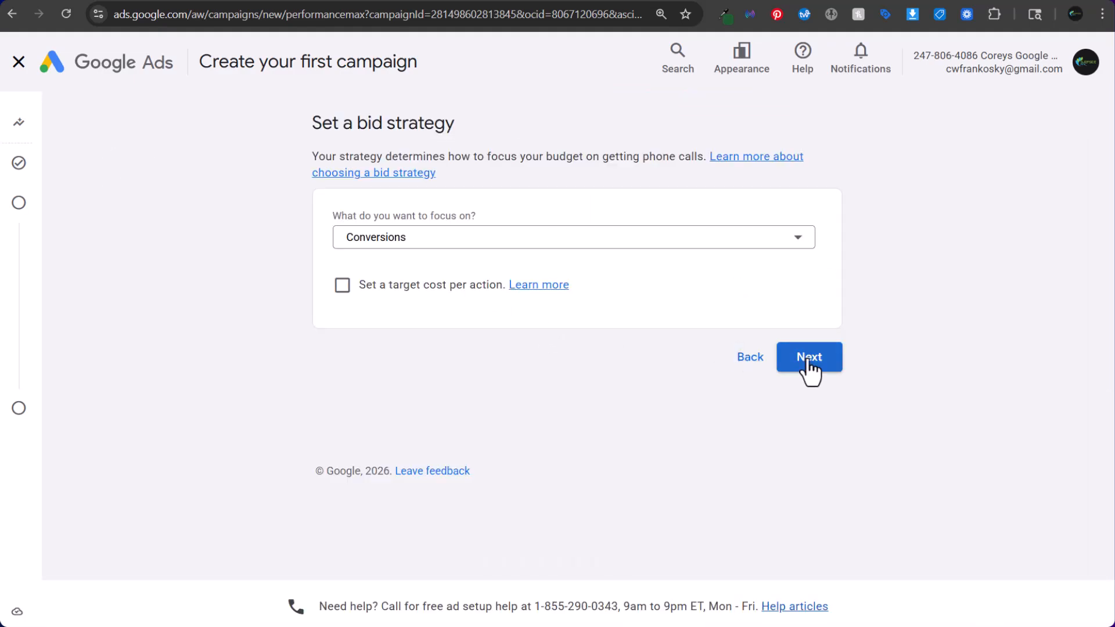
left_click(809, 363)
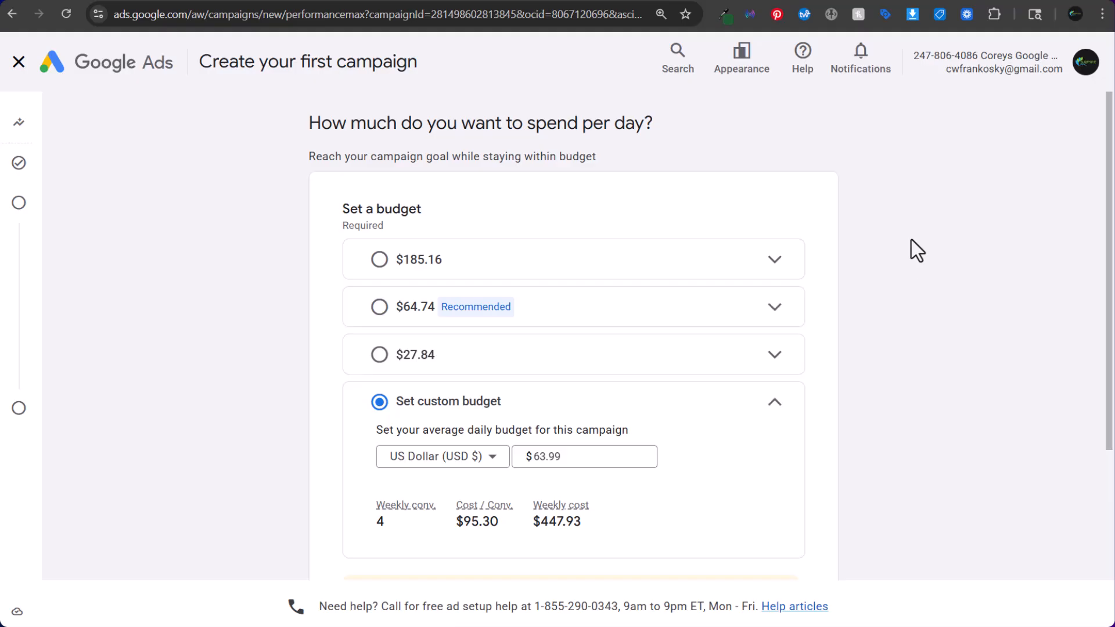
Compare the custom and $185.16 daily budgets, select the recommended $64.74, and check its estimated weekly conversions and costs.
left_click_drag(377, 119, 610, 116)
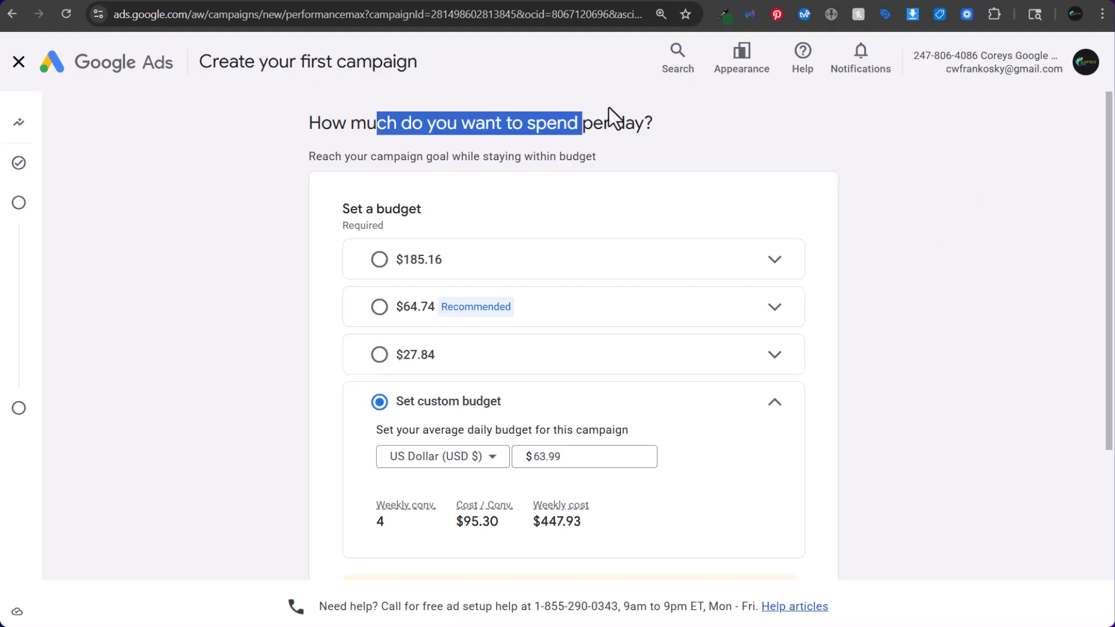
left_click(613, 117)
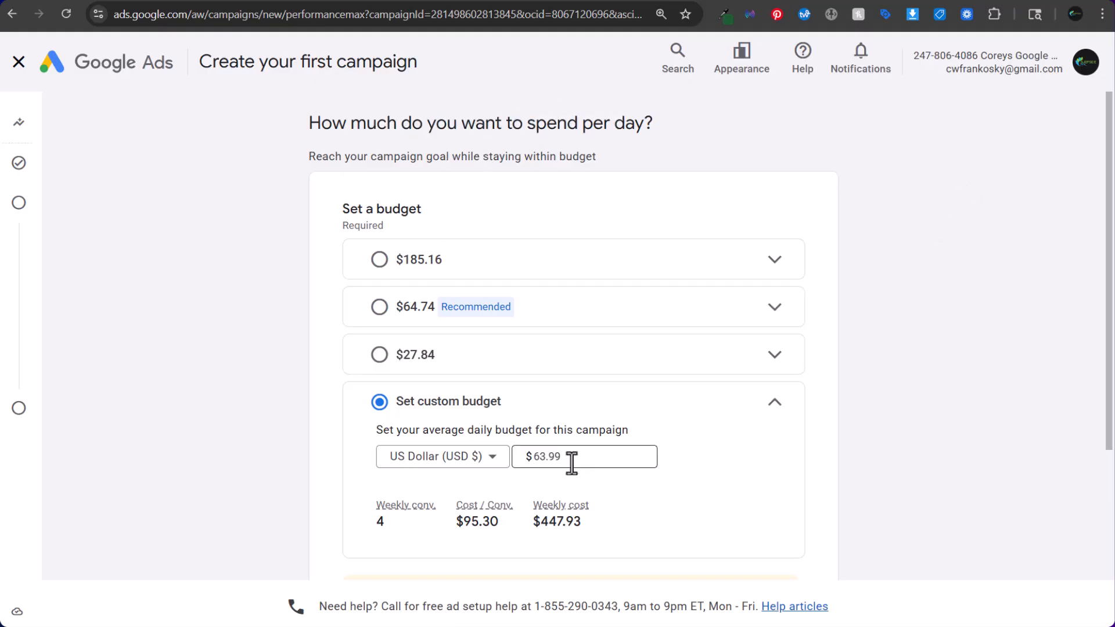
left_click_drag(569, 458, 428, 463)
left_click(276, 425)
scroll(276, 436, "down", 3)
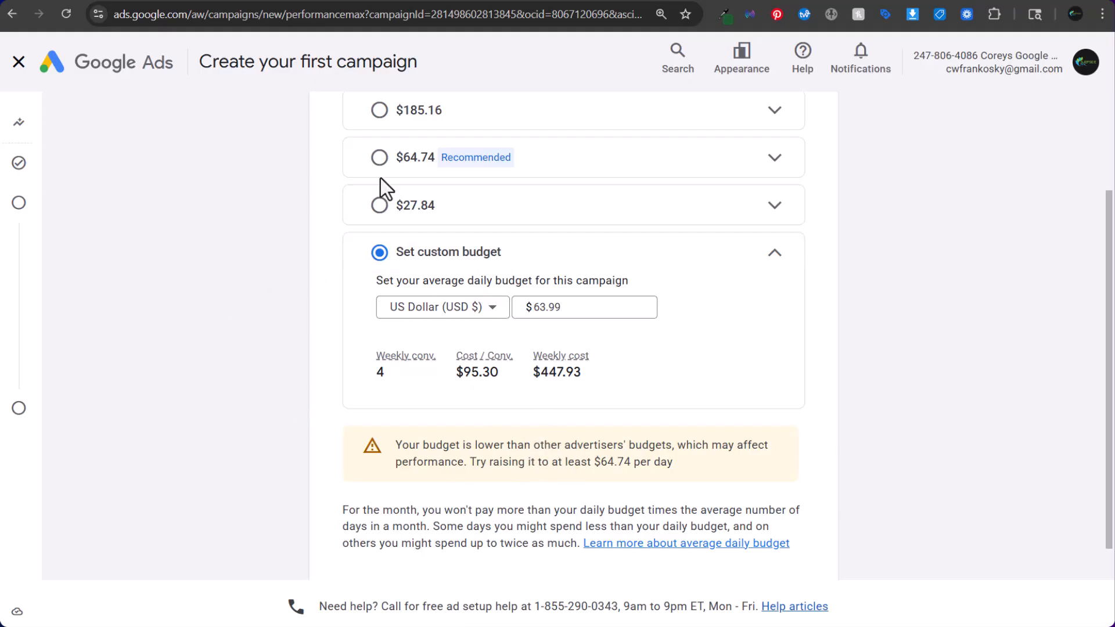
left_click(379, 158)
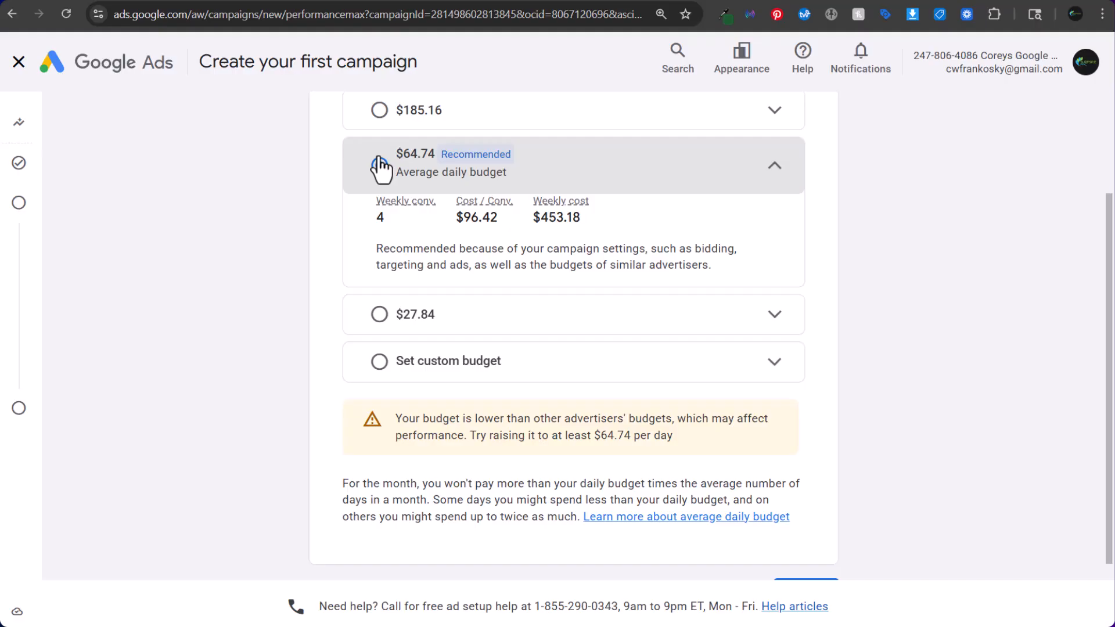
left_click(379, 110)
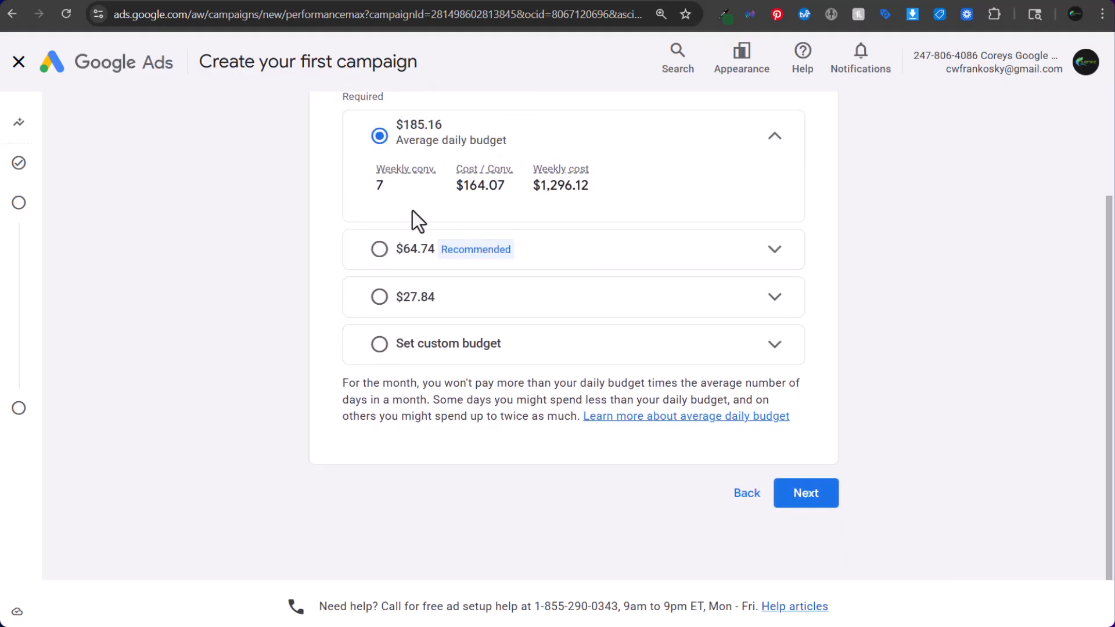
left_click(376, 249)
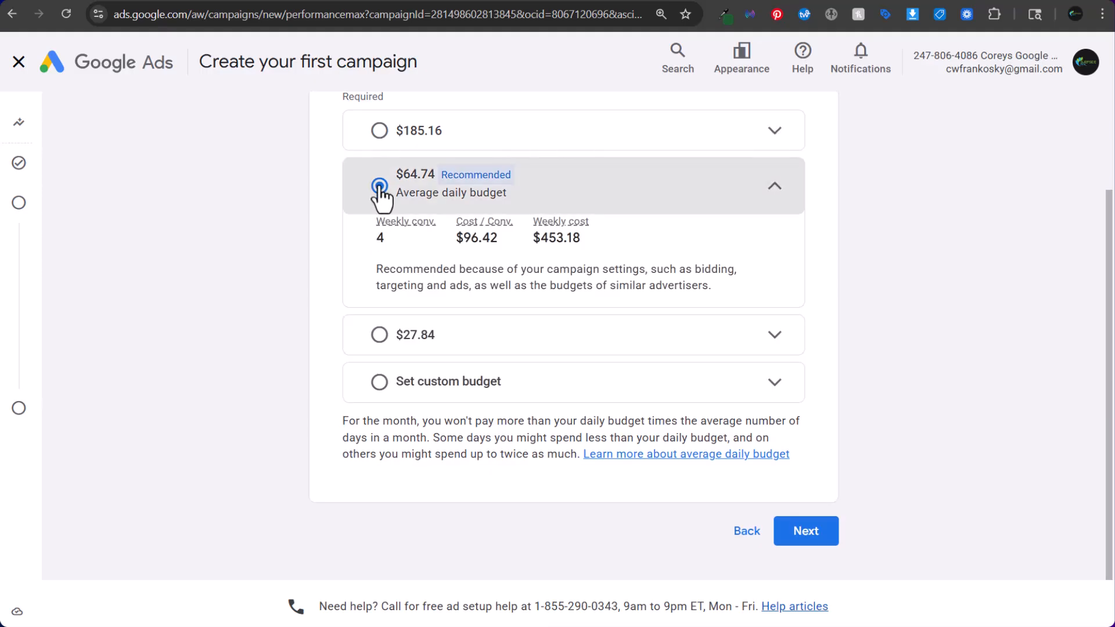
double_click(379, 237)
left_click_drag(440, 235, 596, 253)
left_click(570, 242)
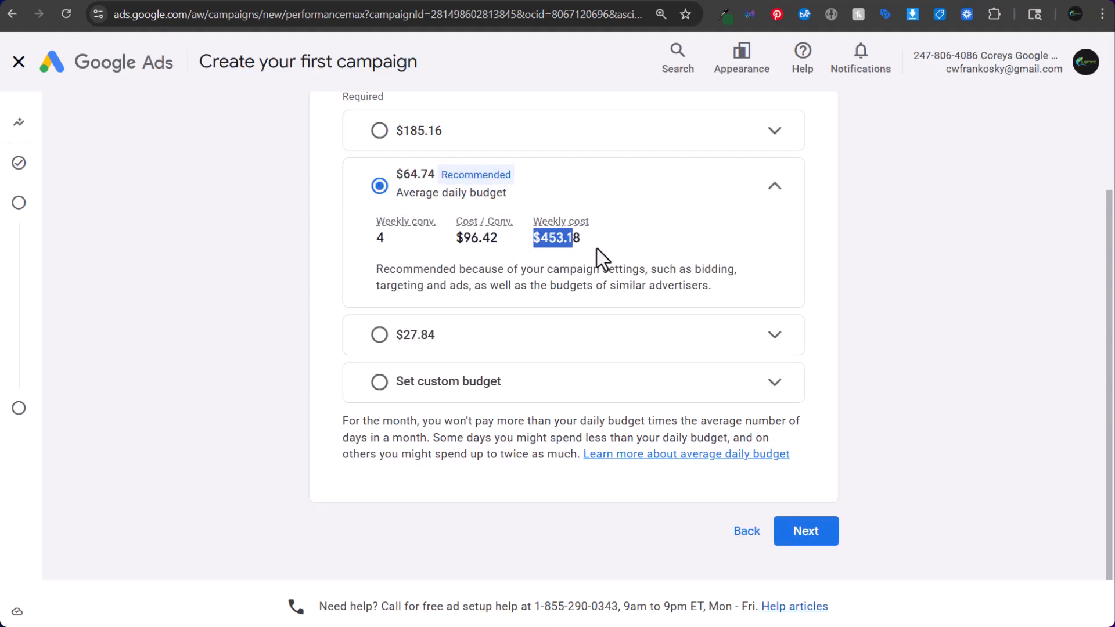
left_click(577, 242)
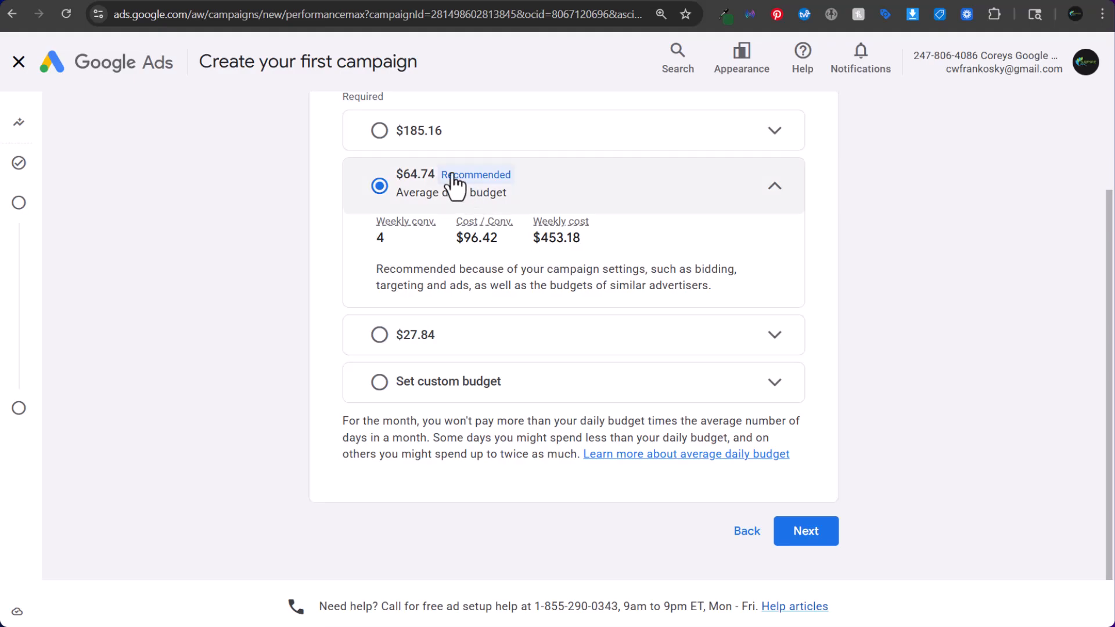
Compare the estimated weekly conversions, cost per conversion and weekly cost of the $185.16, $64.74 and $27.84 daily budgets.
left_click(379, 131)
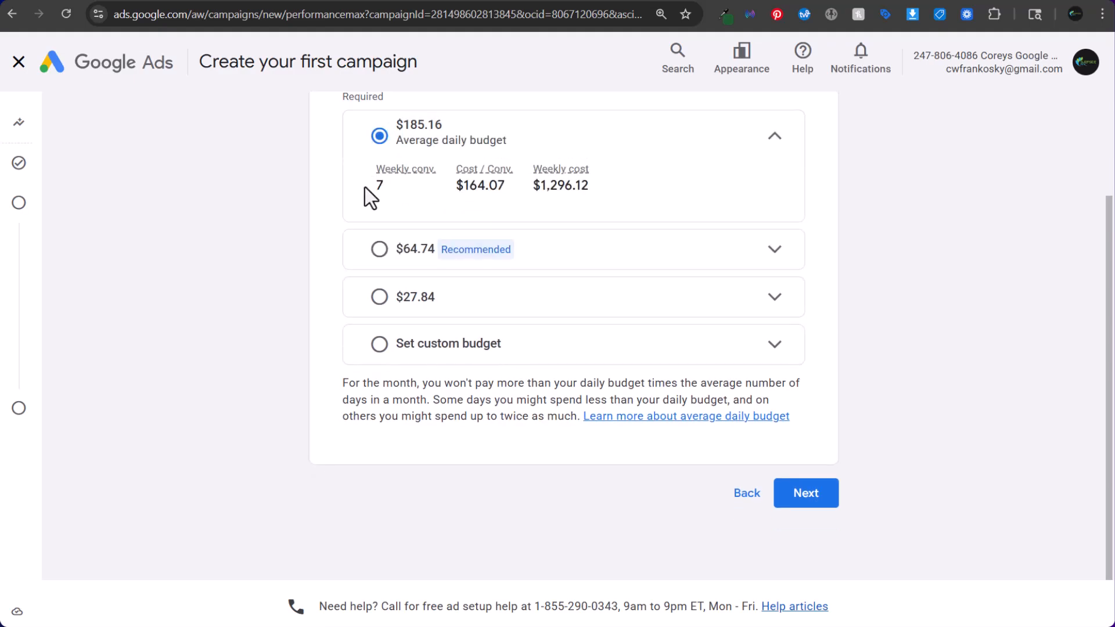
left_click_drag(366, 192, 559, 204)
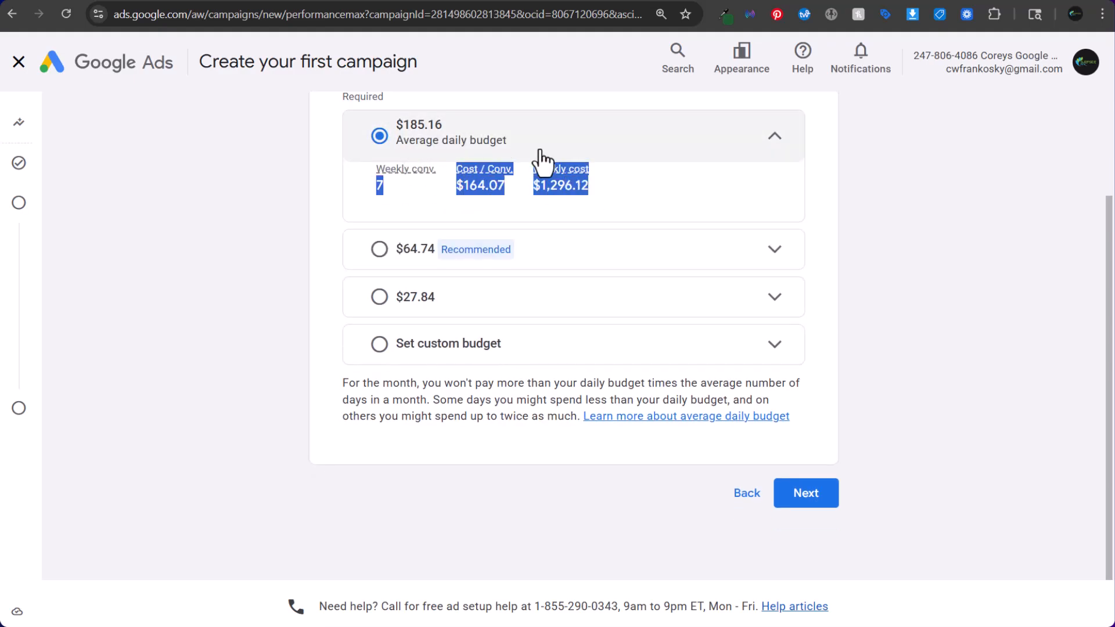
left_click(434, 186)
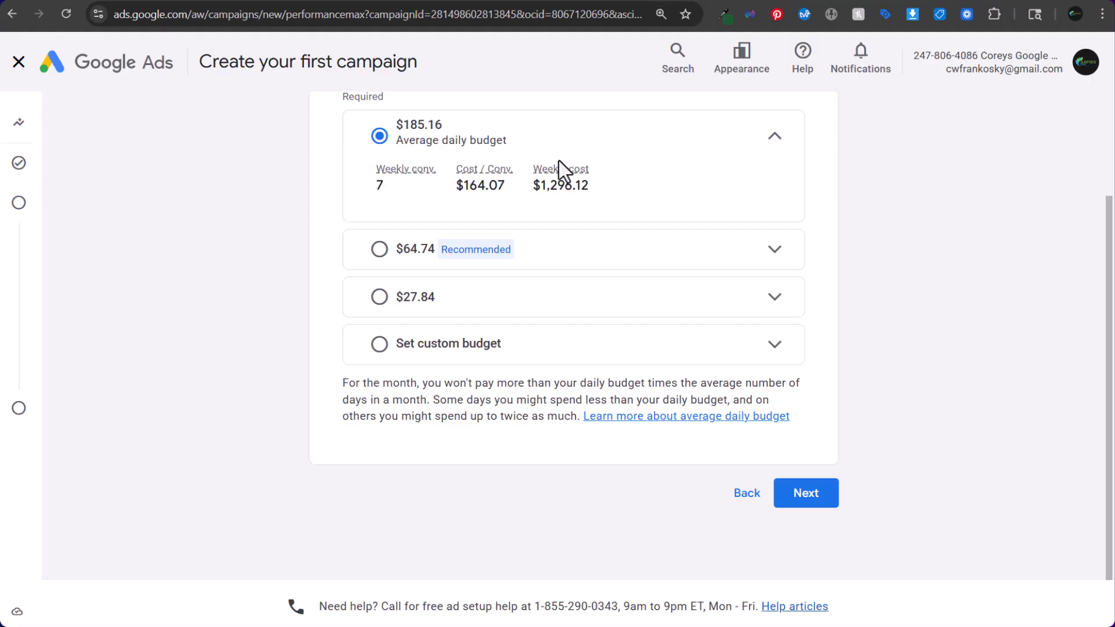
left_click(433, 244)
left_click(378, 334)
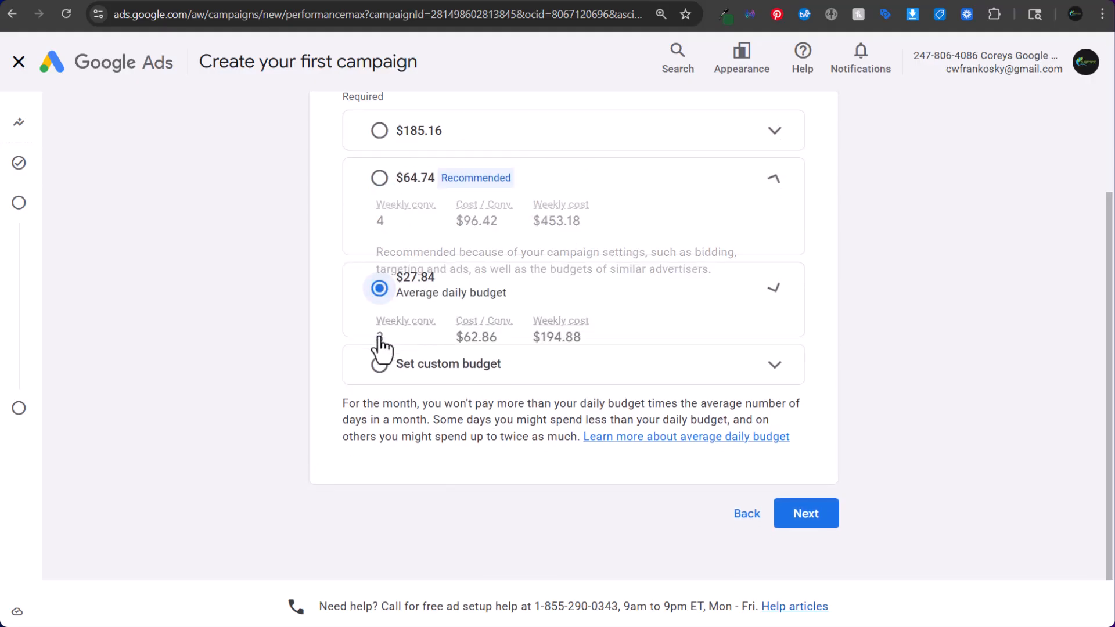
left_click_drag(371, 283, 590, 298)
left_click(448, 252)
left_click(379, 177)
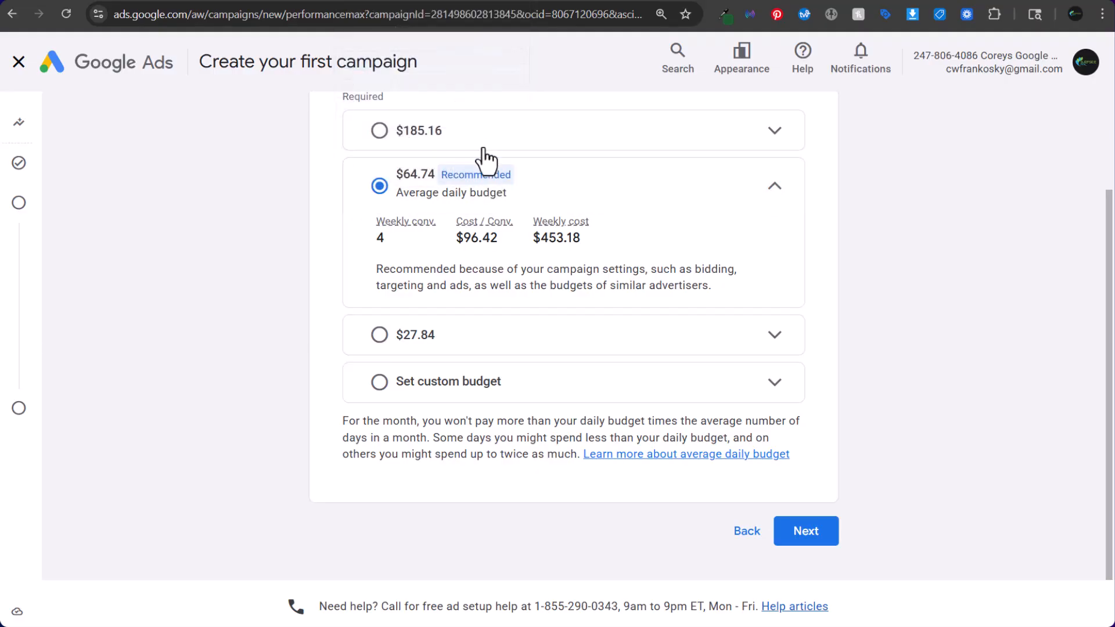
Choose the $27.84 average daily budget and continue to the account and payment details.
left_click(397, 344)
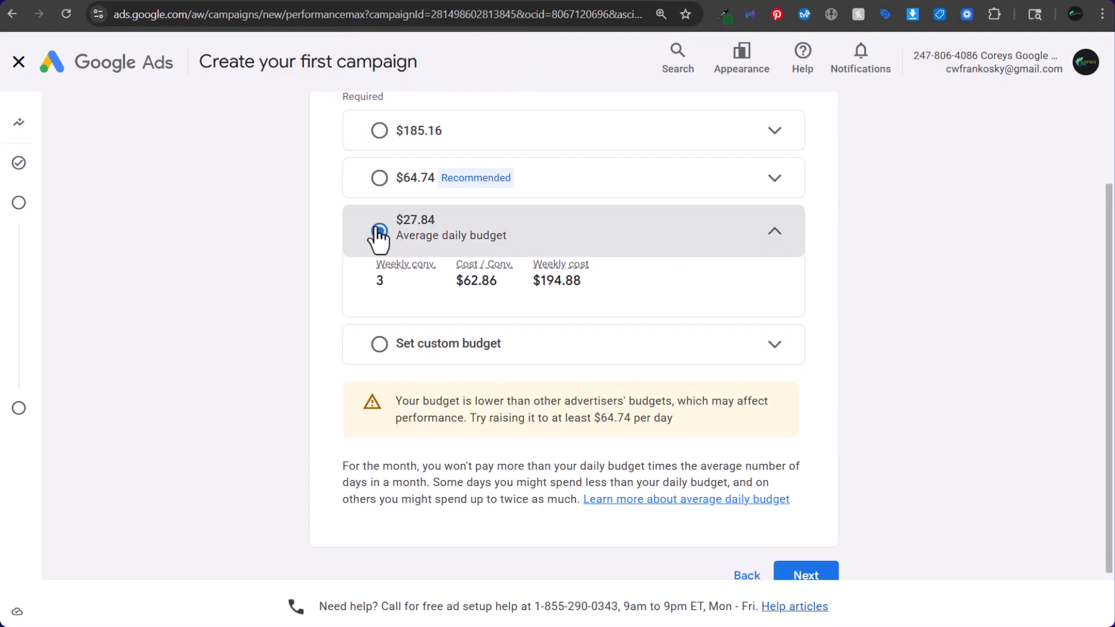
scroll(801, 525, "down", 2)
left_click(792, 494)
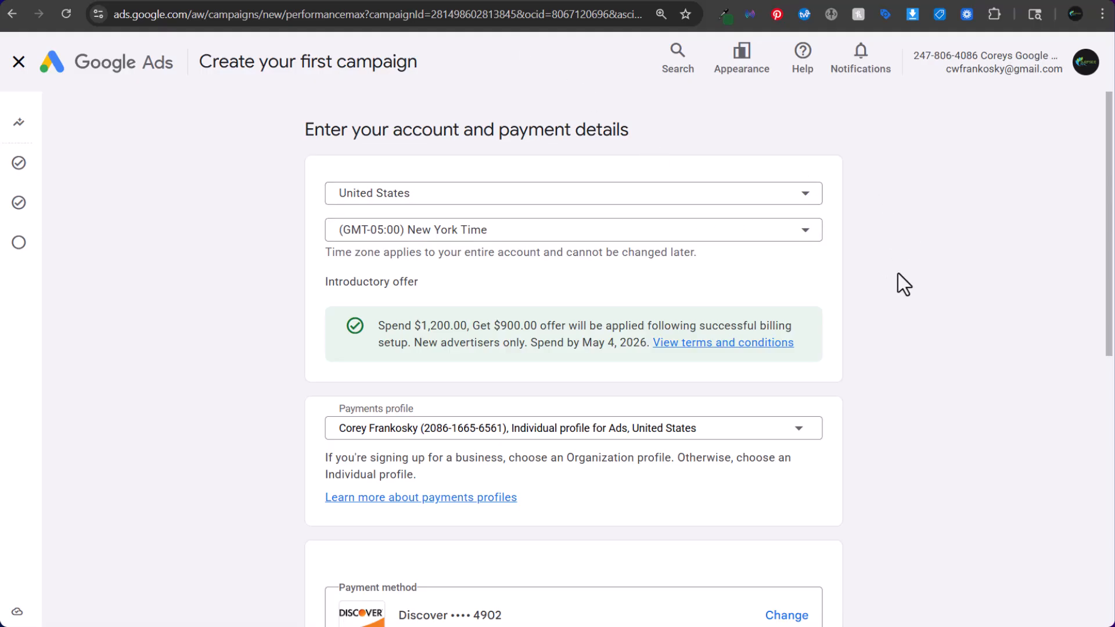
Declare that the campaign doesn't have EU political ads and submit the account and payment details.
scroll(897, 273, "down", 10)
left_click_drag(351, 264, 674, 259)
left_click(678, 260)
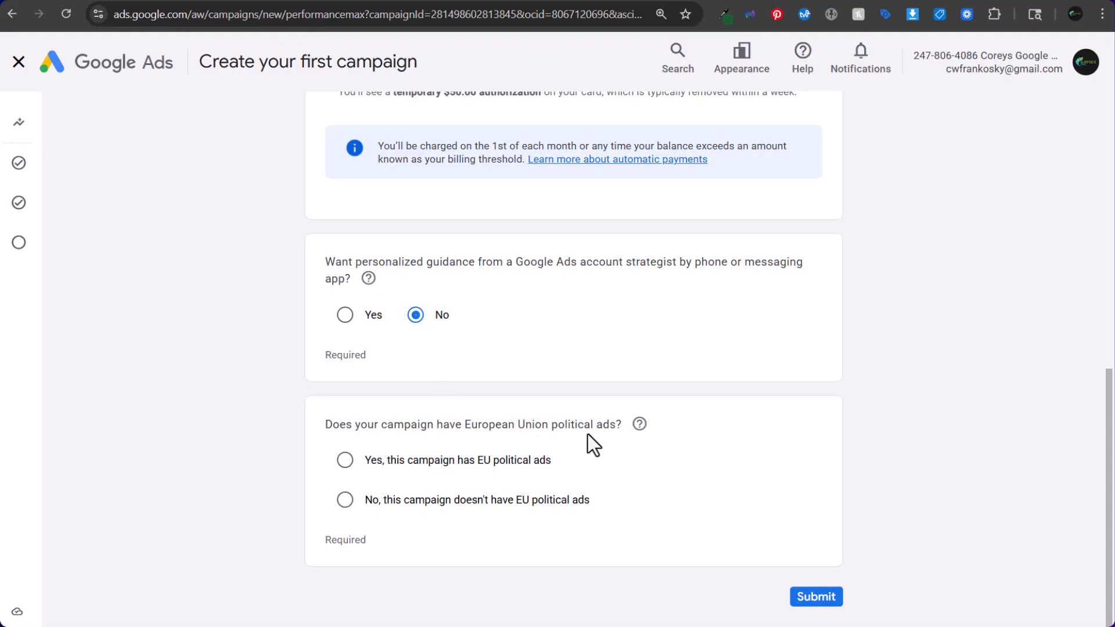
left_click(437, 499)
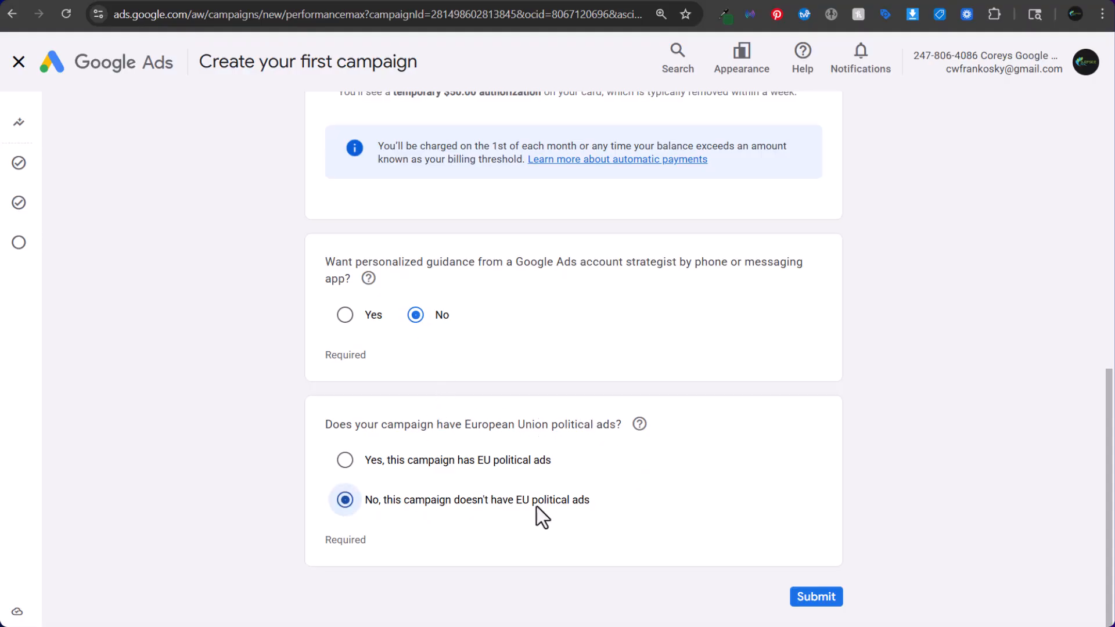
left_click(814, 597)
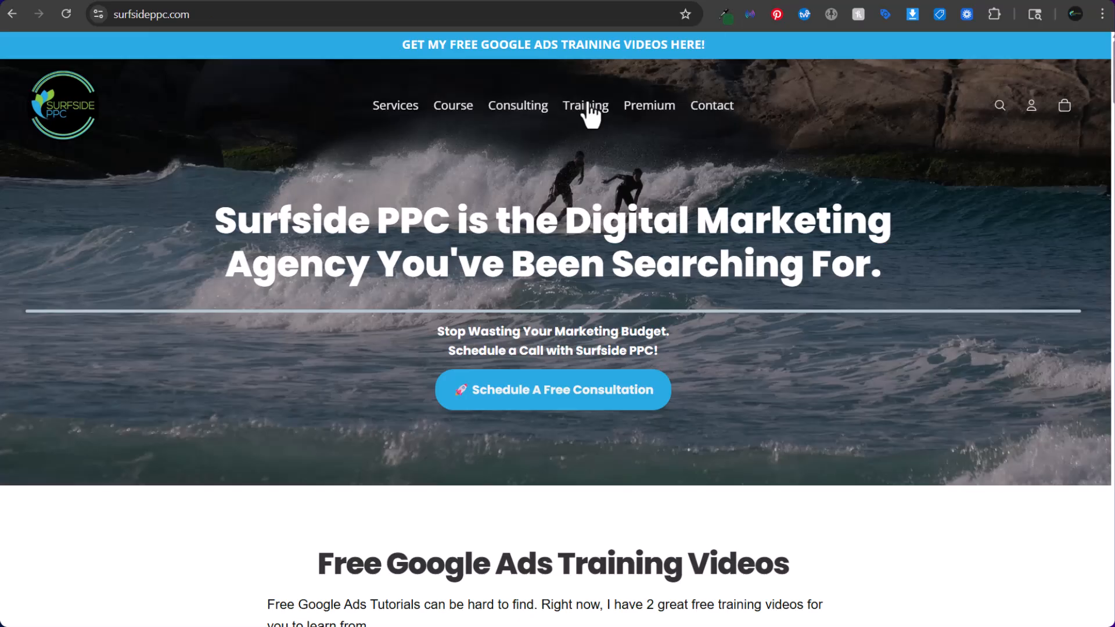
left_click(518, 111)
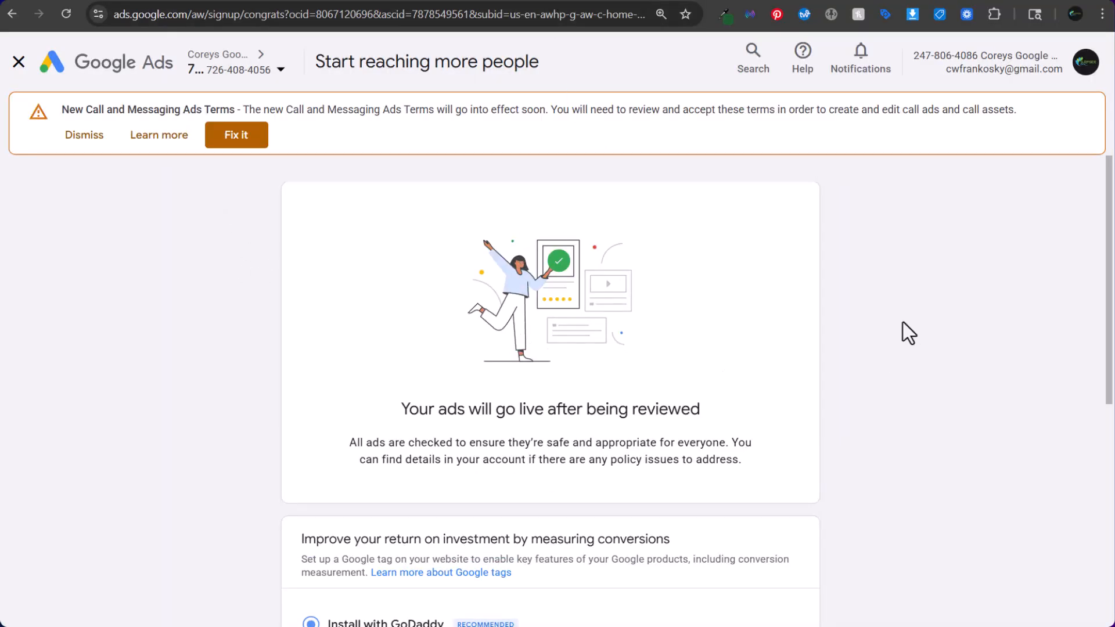
Choose manual installation of the Google tag for measuring conversions and review its code snippet and instructions.
scroll(824, 254, "down", 5)
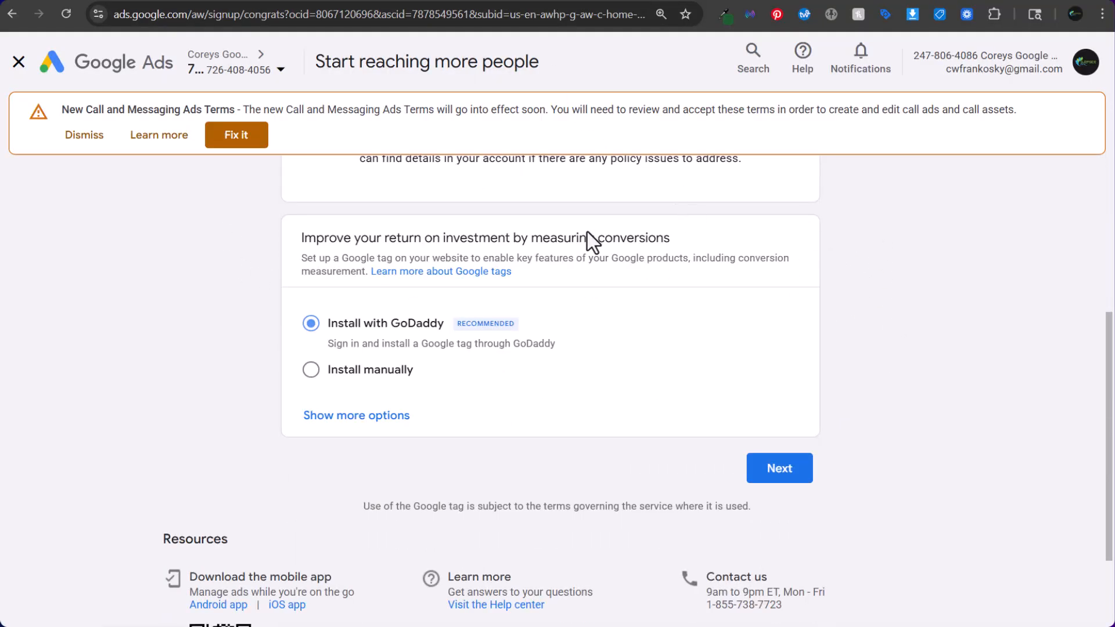
left_click_drag(316, 237, 622, 231)
left_click(653, 231)
left_click(458, 349)
left_click(374, 370)
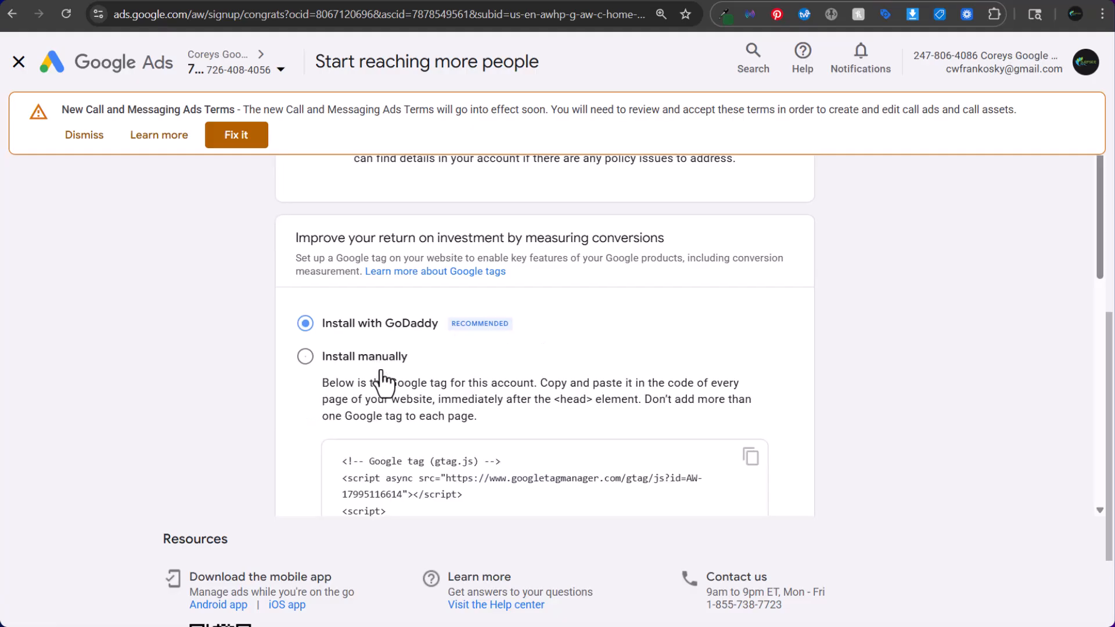
scroll(192, 305, "down", 3)
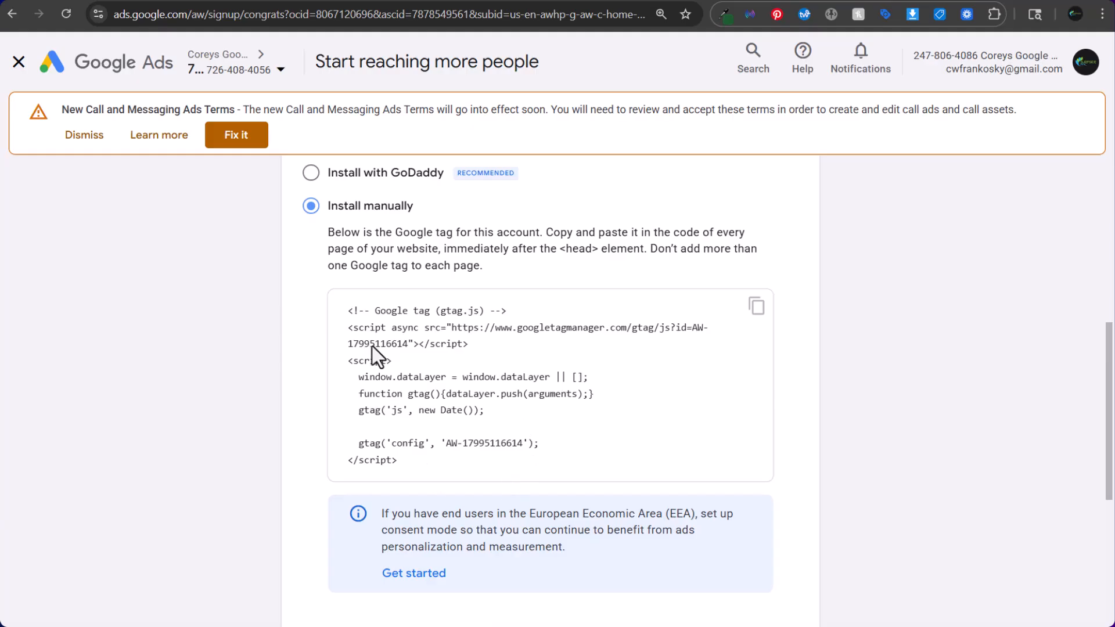
scroll(302, 399, "down", 5)
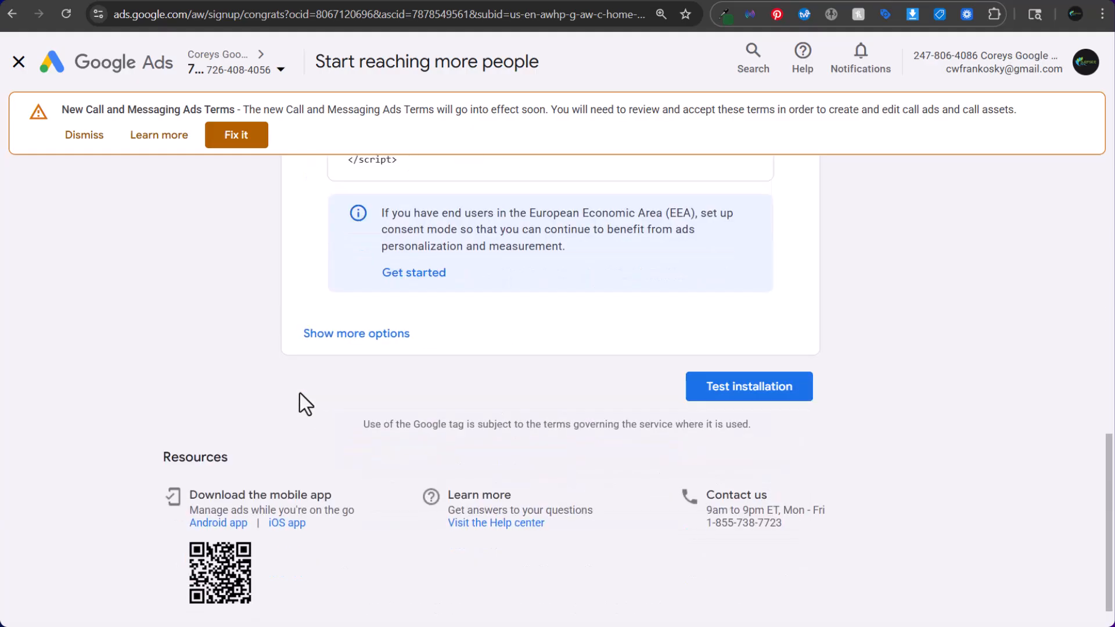
Look through the open Tag Manager, coreysturf.com, Analytics, Search Console and Tree Company Leads pages, and return to Google Ads.
left_click(304, 2)
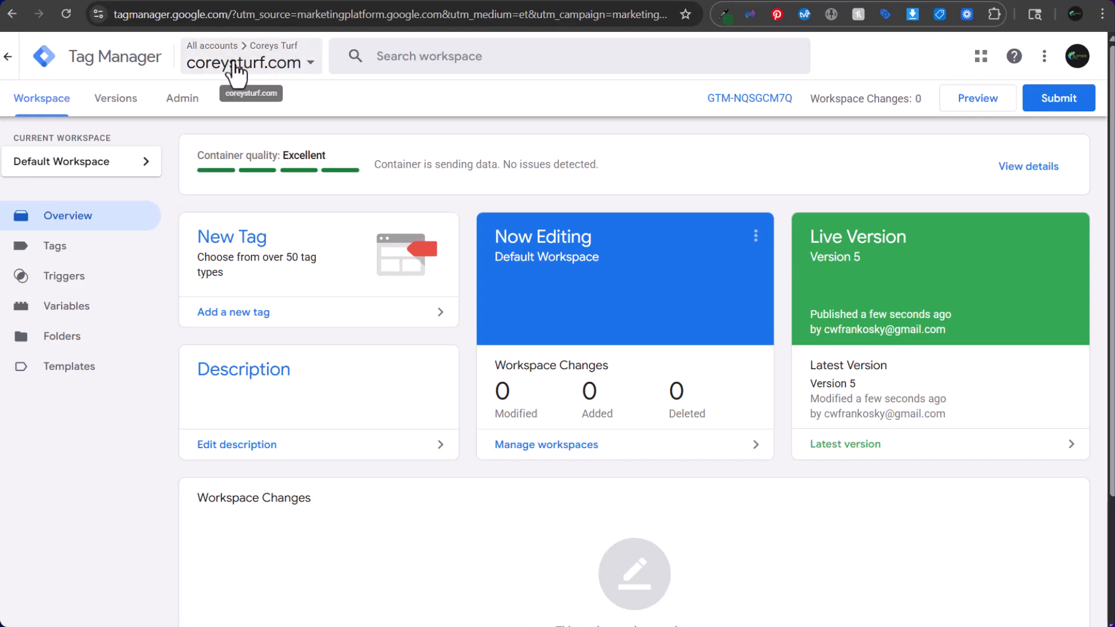
left_click(124, 3)
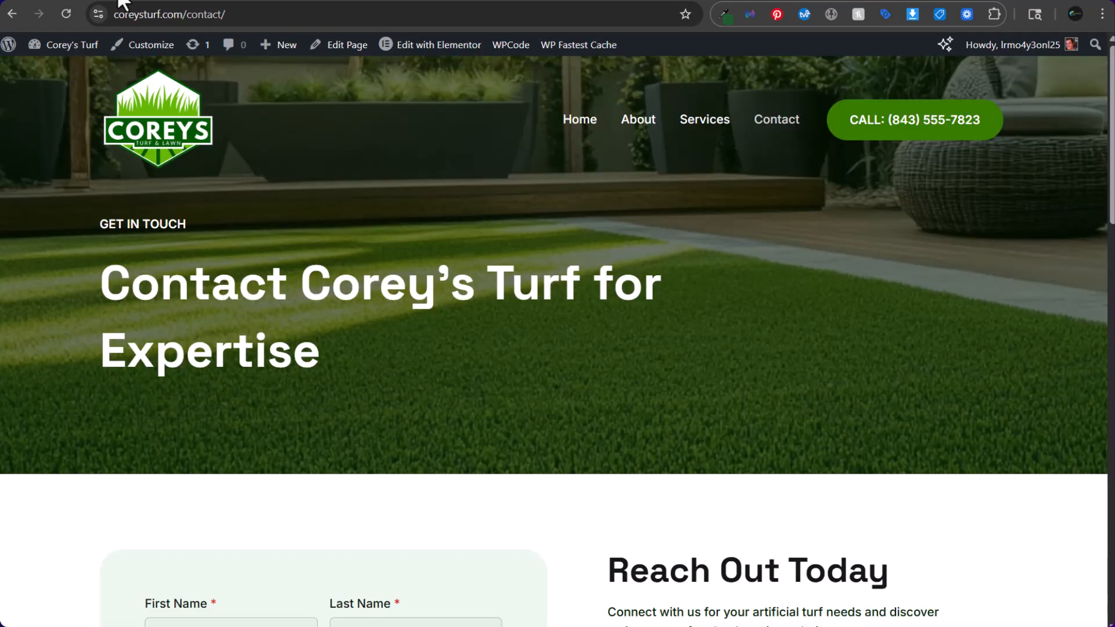
left_click(197, 3)
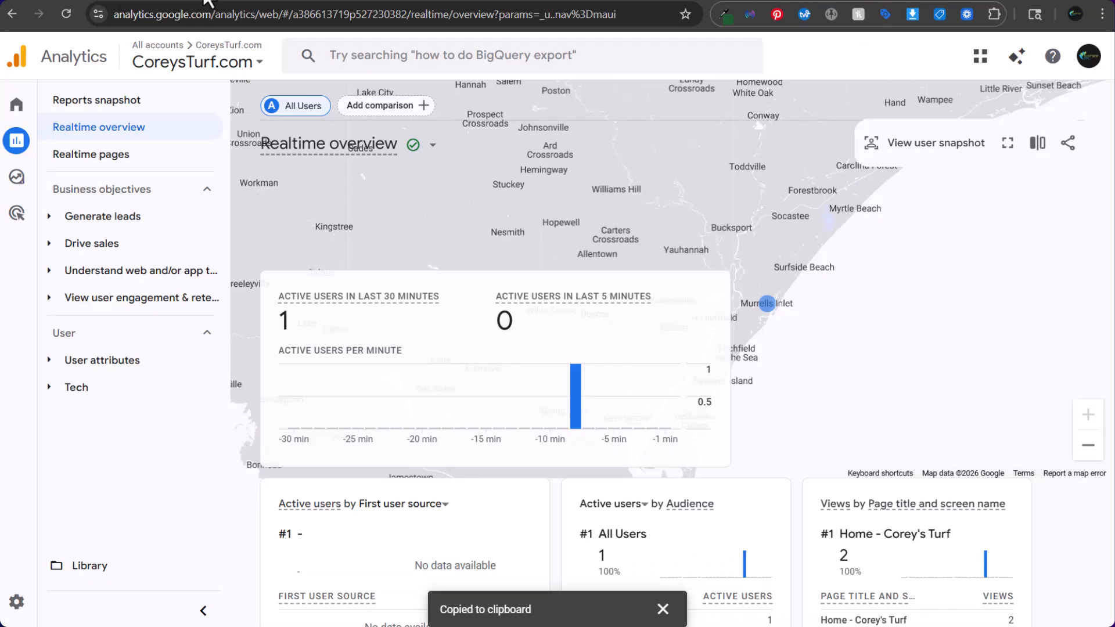
left_click(307, 3)
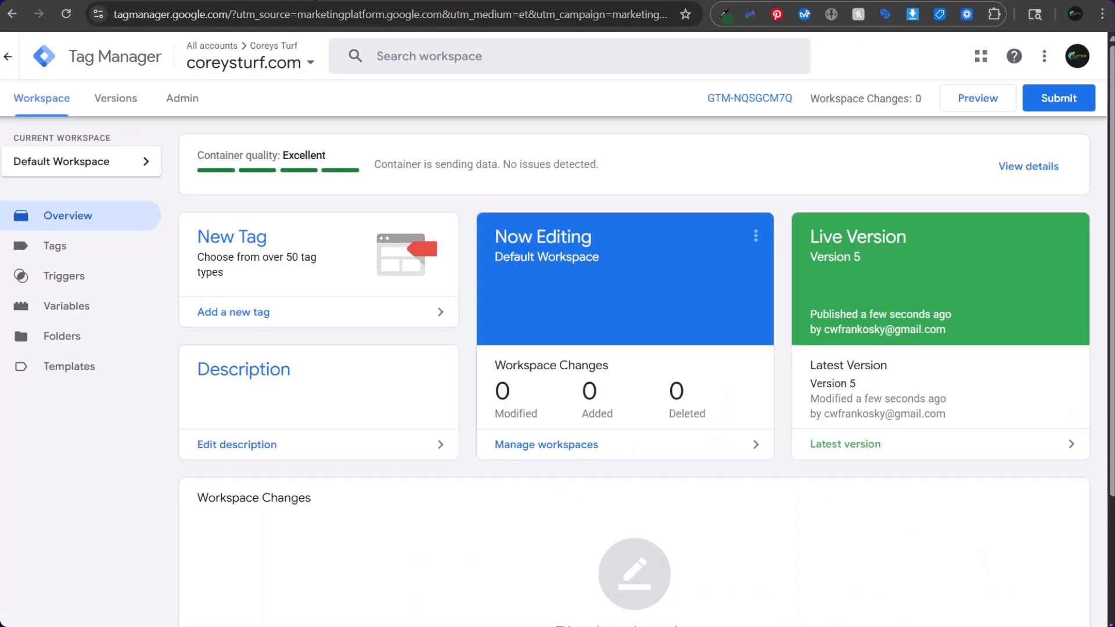
left_click(406, 3)
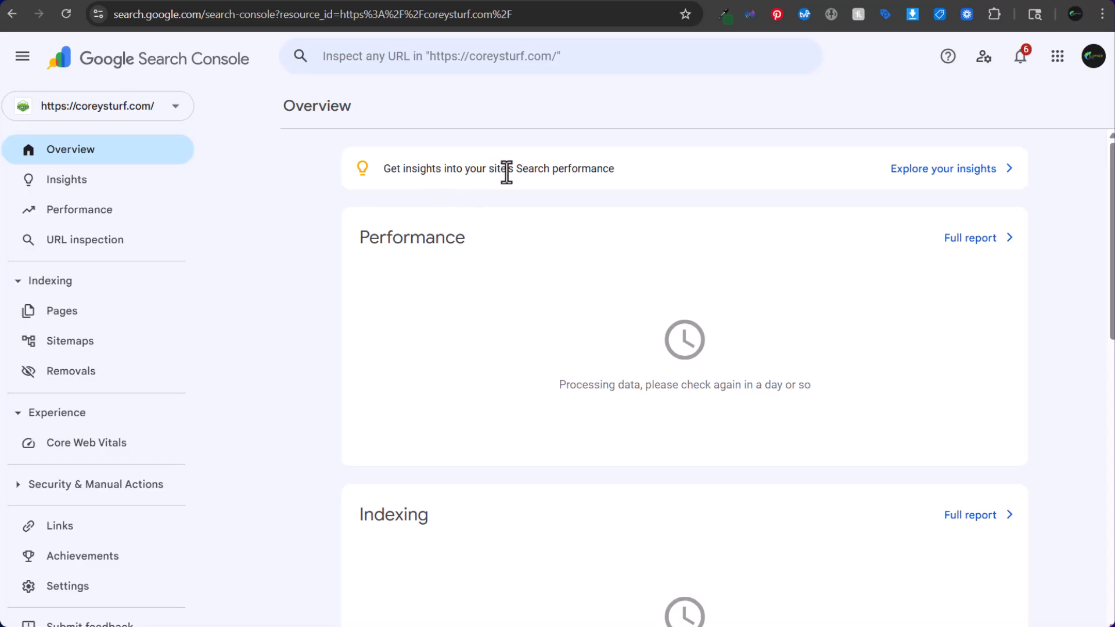
left_click(614, 2)
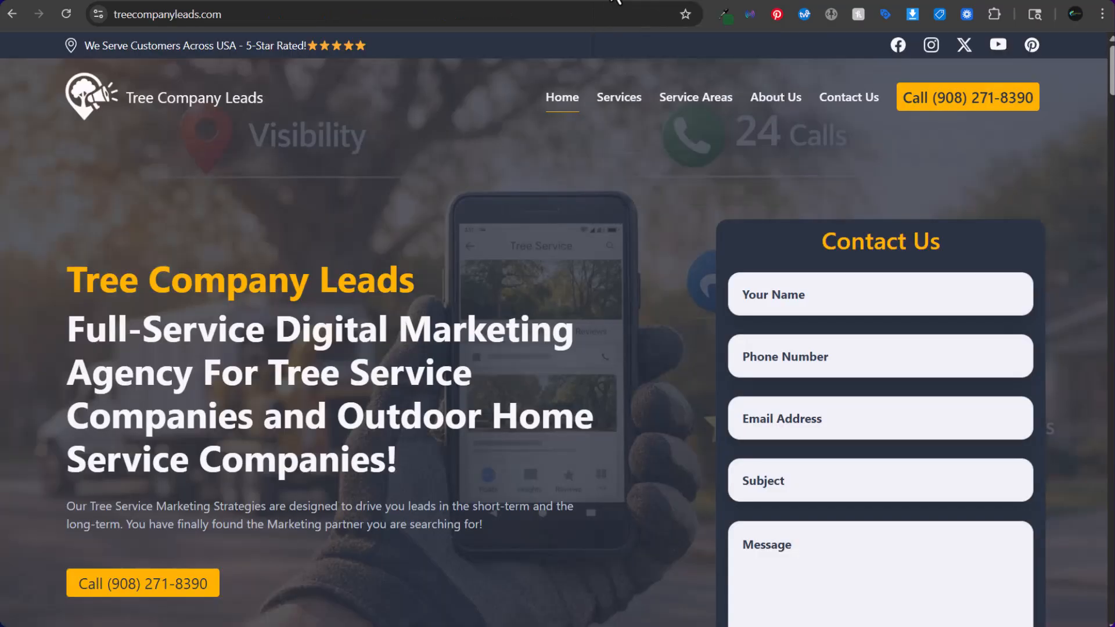
left_click(555, 1)
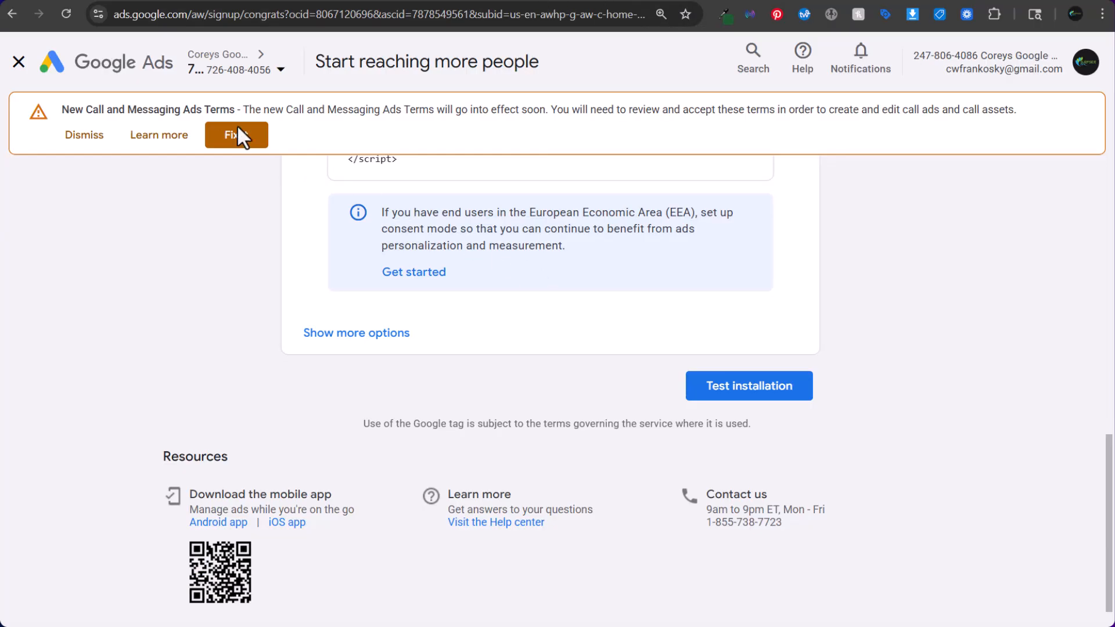
Locate and highlight the Google tag ID in the config line and script URL of the manual installation code.
scroll(444, 315, "up", 5)
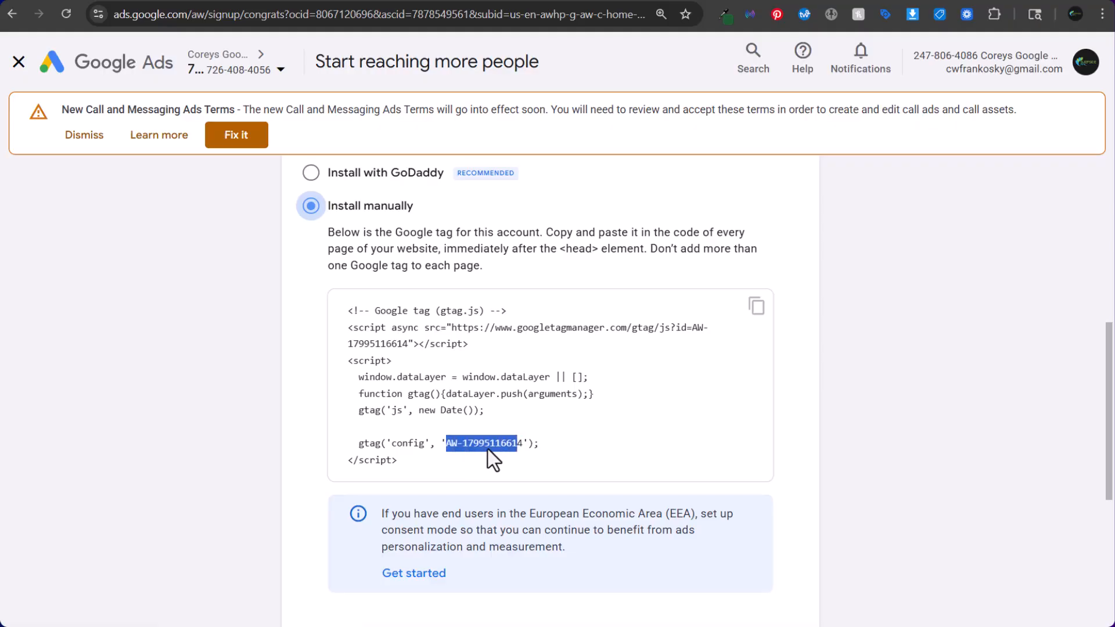
left_click(523, 441)
left_click_drag(464, 447, 448, 448)
left_click_drag(697, 326, 713, 342)
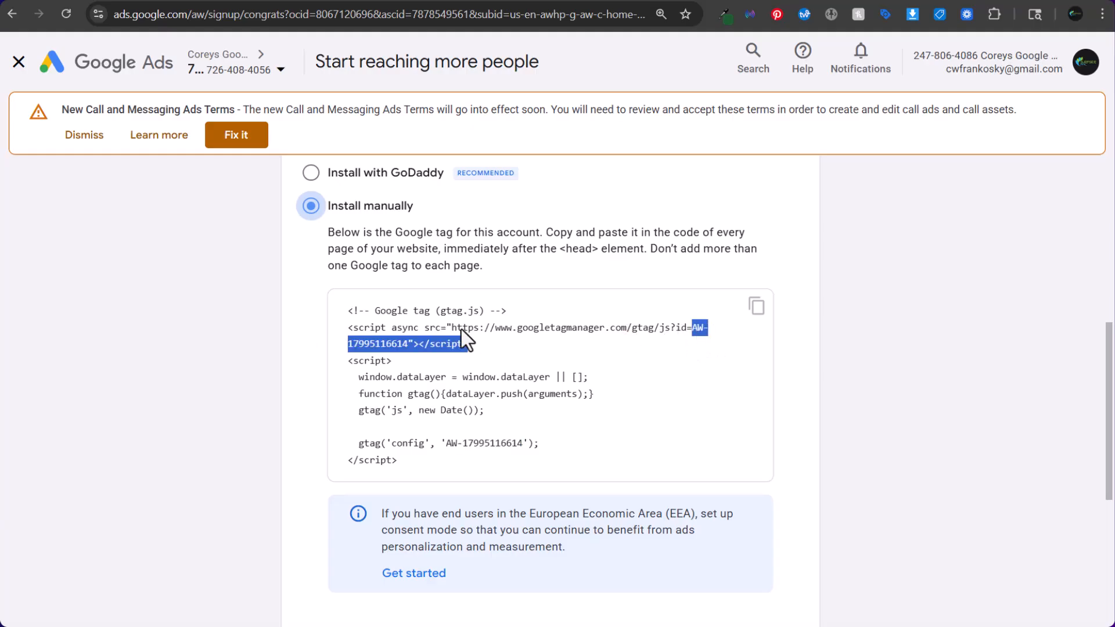
left_click(399, 335)
Start the installation test for the manually installed Google tag.
scroll(315, 399, "down", 5)
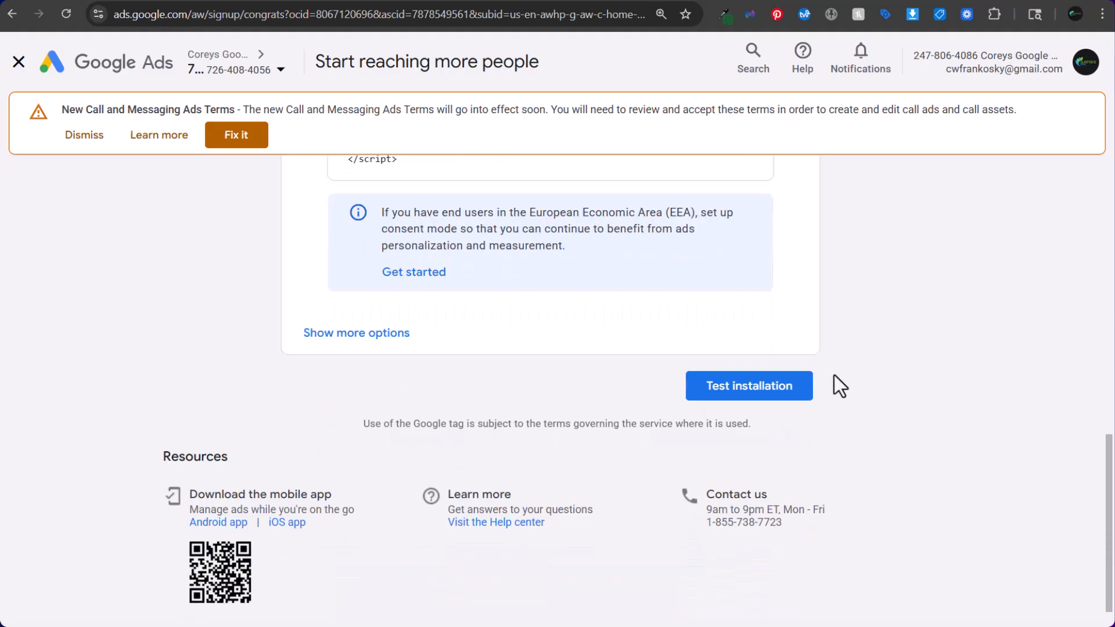
left_click_drag(834, 375, 697, 376)
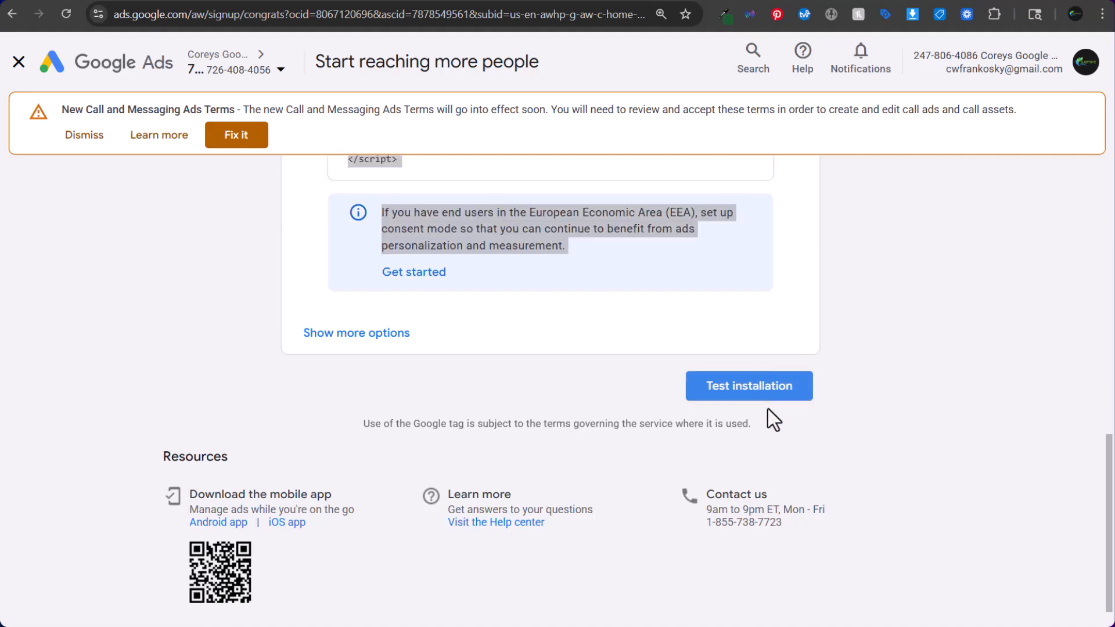
left_click(768, 380)
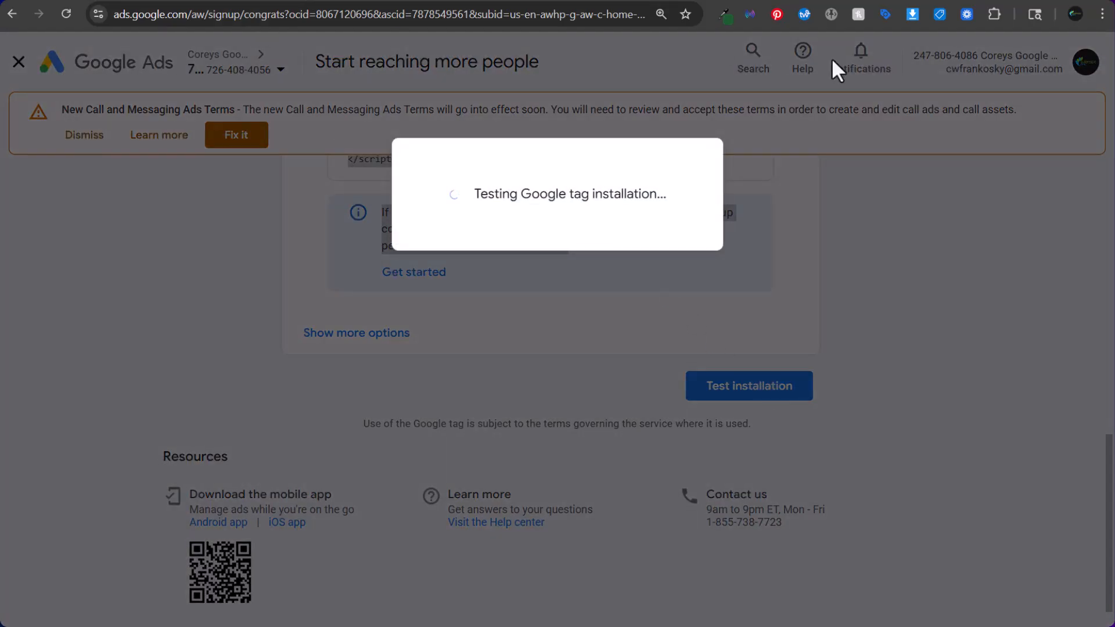
Open the coreysturf.com tags in Google Tag Manager and start a new tag of the Google Tag type under Google Ads.
left_click(283, 2)
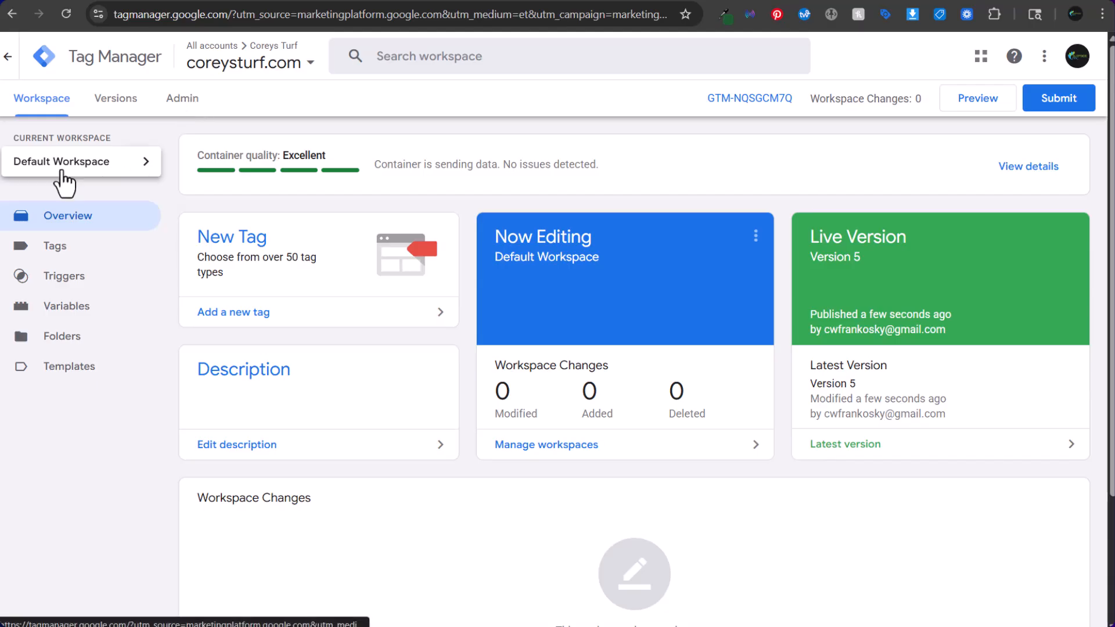
left_click(68, 258)
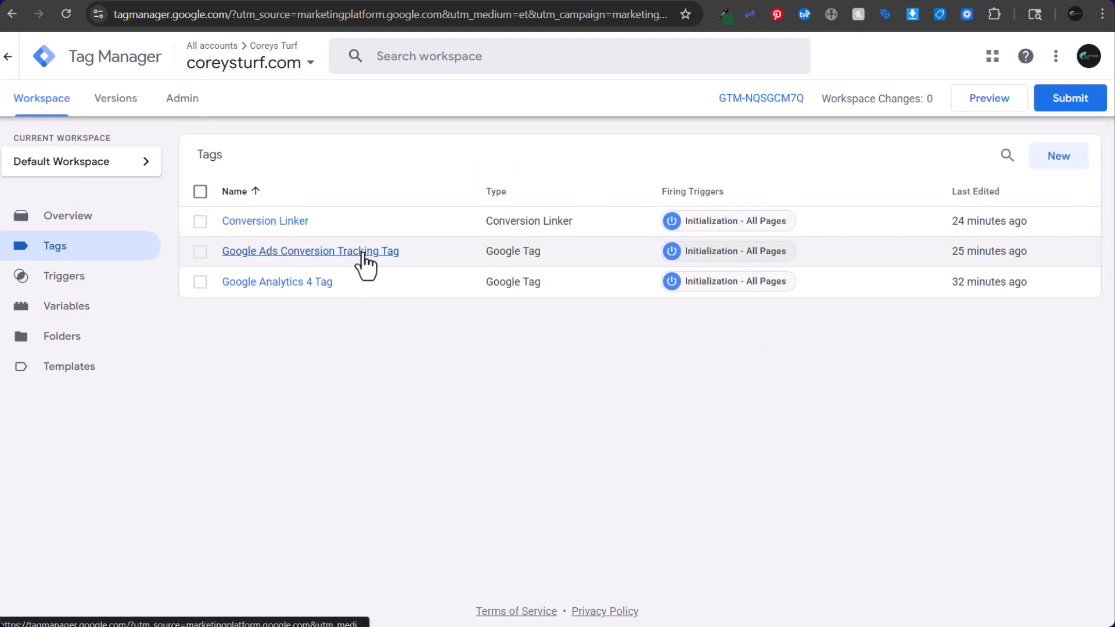
left_click(1050, 155)
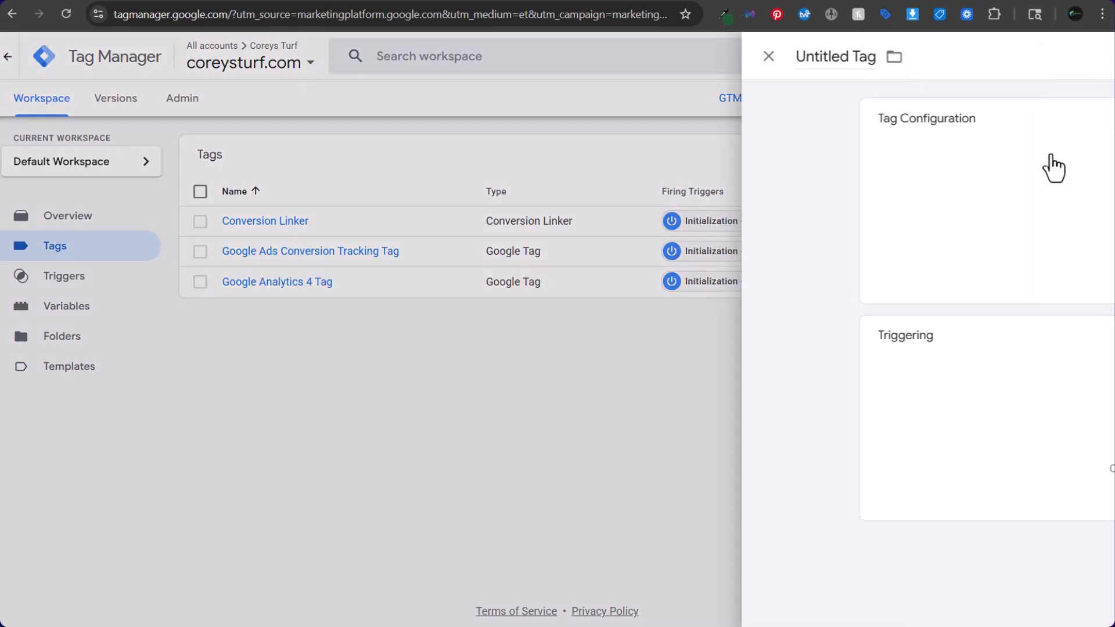
left_click(597, 199)
left_click(736, 241)
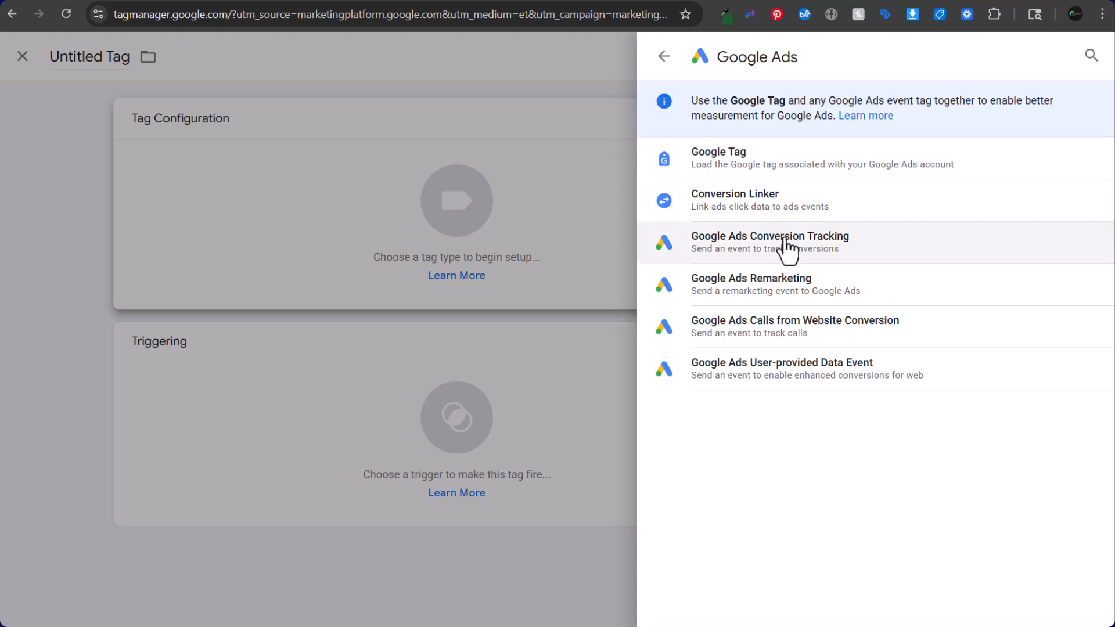
left_click(748, 164)
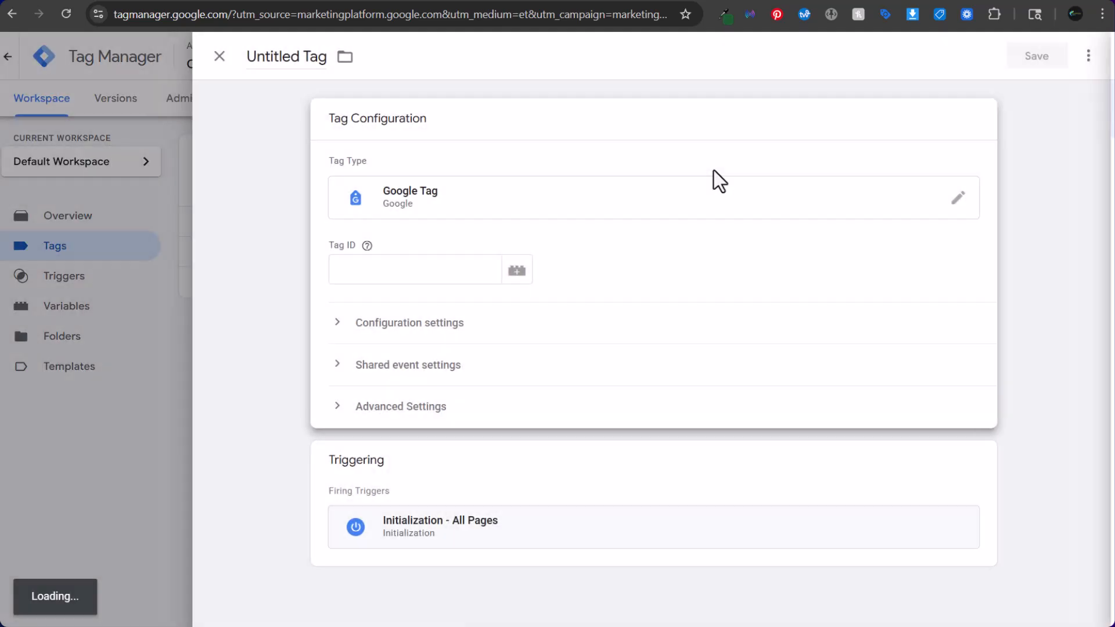
Paste the Google Ads tag ID into the new Google Tag, and close it without saving.
left_click(407, 278)
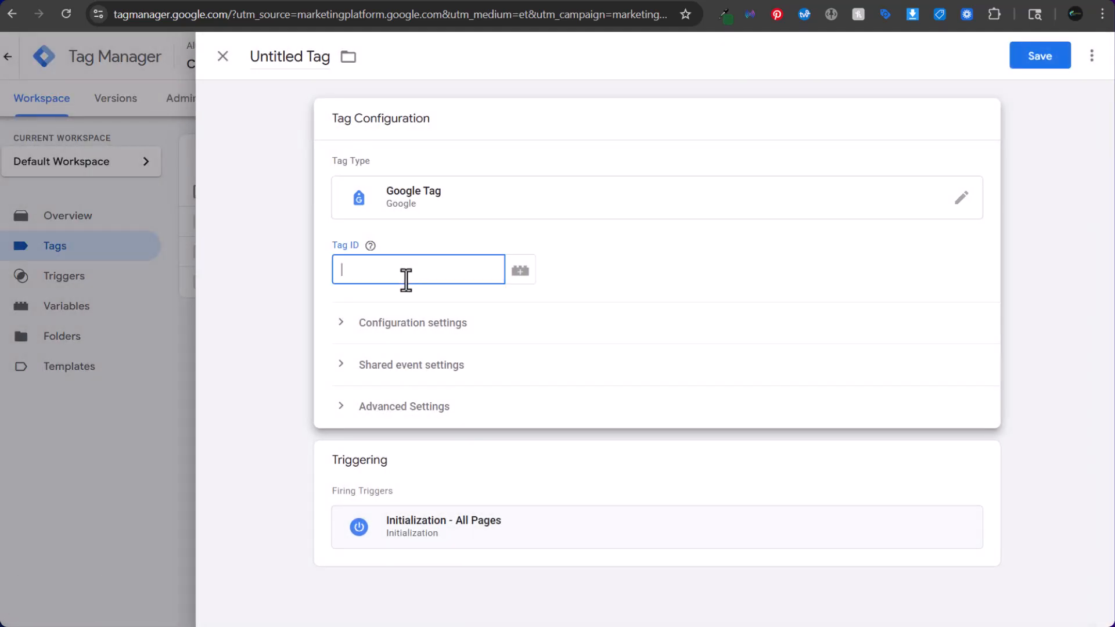
key("ctrl+v")
left_click(290, 274)
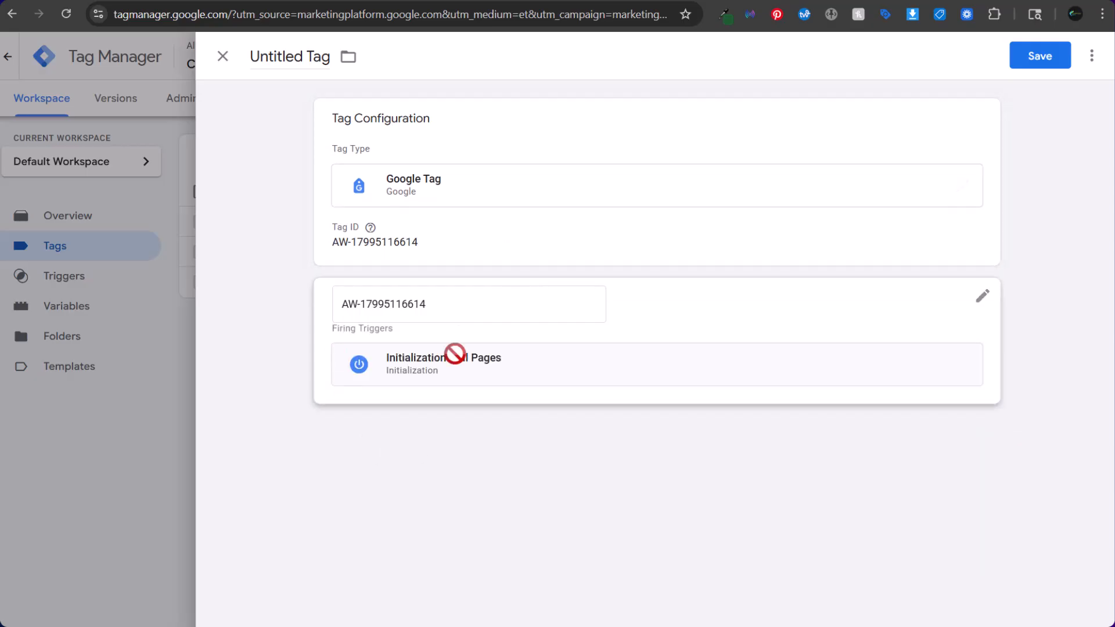
left_click(232, 58)
left_click(656, 240)
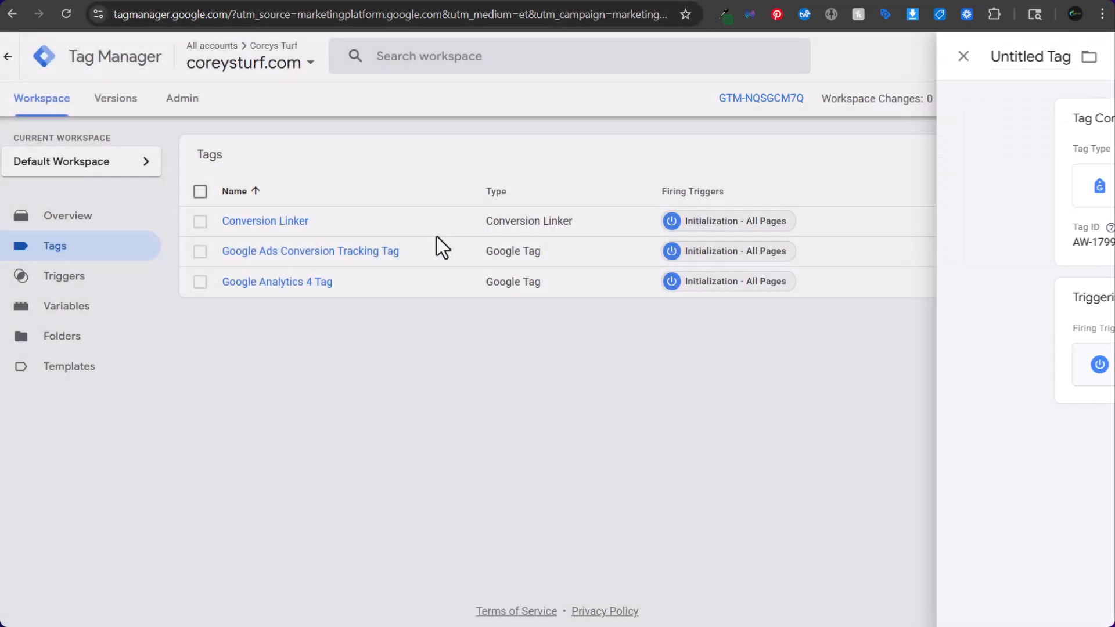
Rename the Google Ads Conversion Tracking Tag as "Google Ads Google Tag" and save it.
left_click(295, 251)
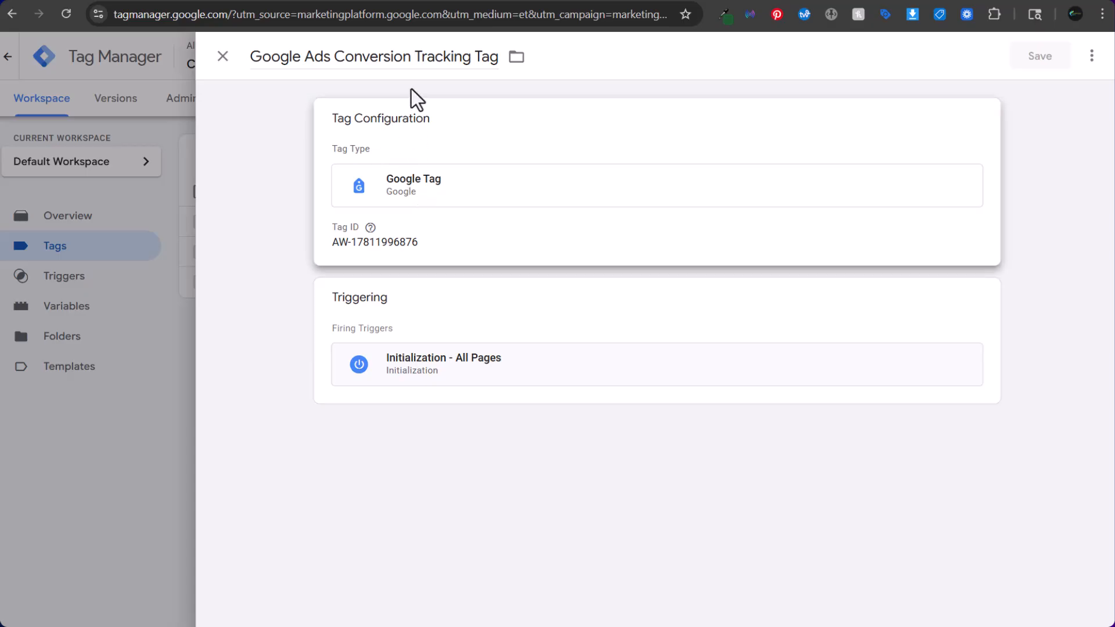
left_click_drag(472, 55, 337, 66)
type("Googl")
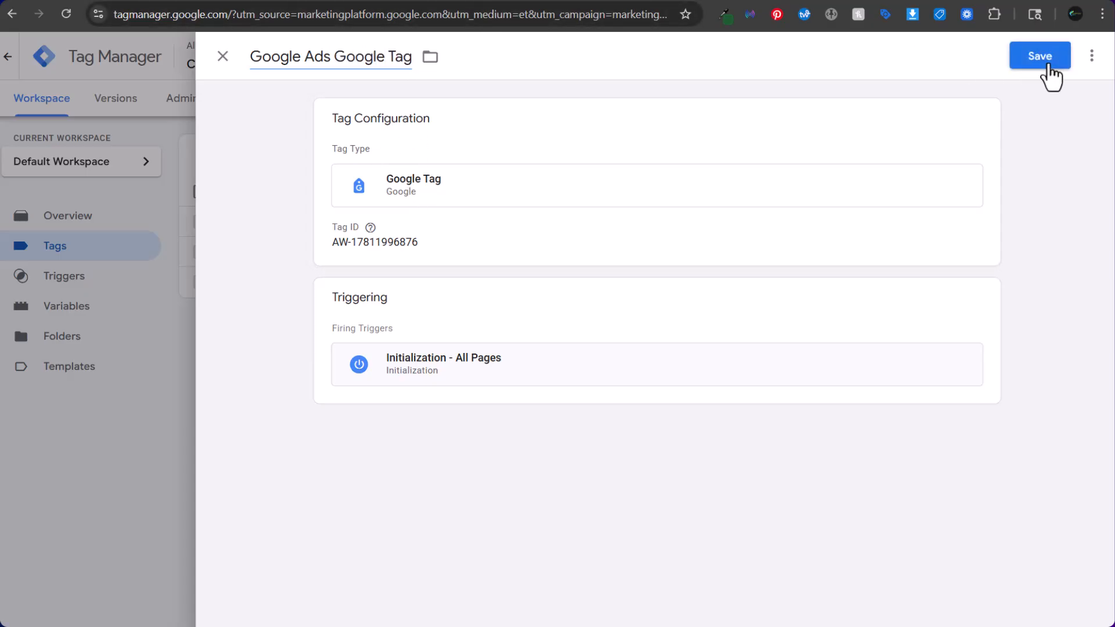
left_click(1048, 66)
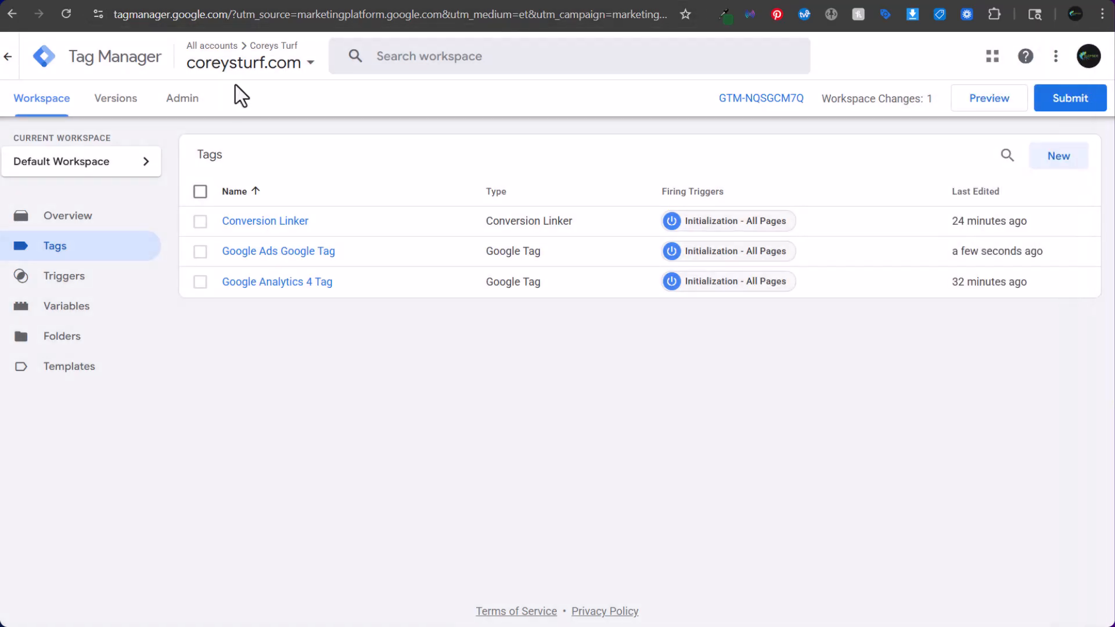
Publish the workspace changes as a new container version without a name or description, and close the version summary.
left_click(1074, 104)
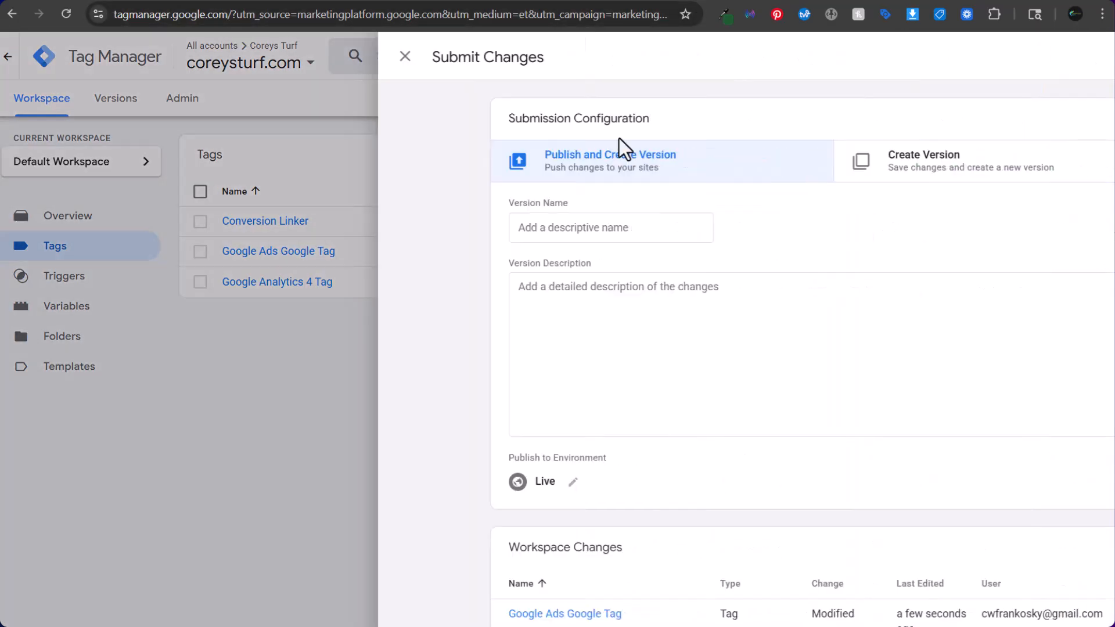
left_click(1058, 62)
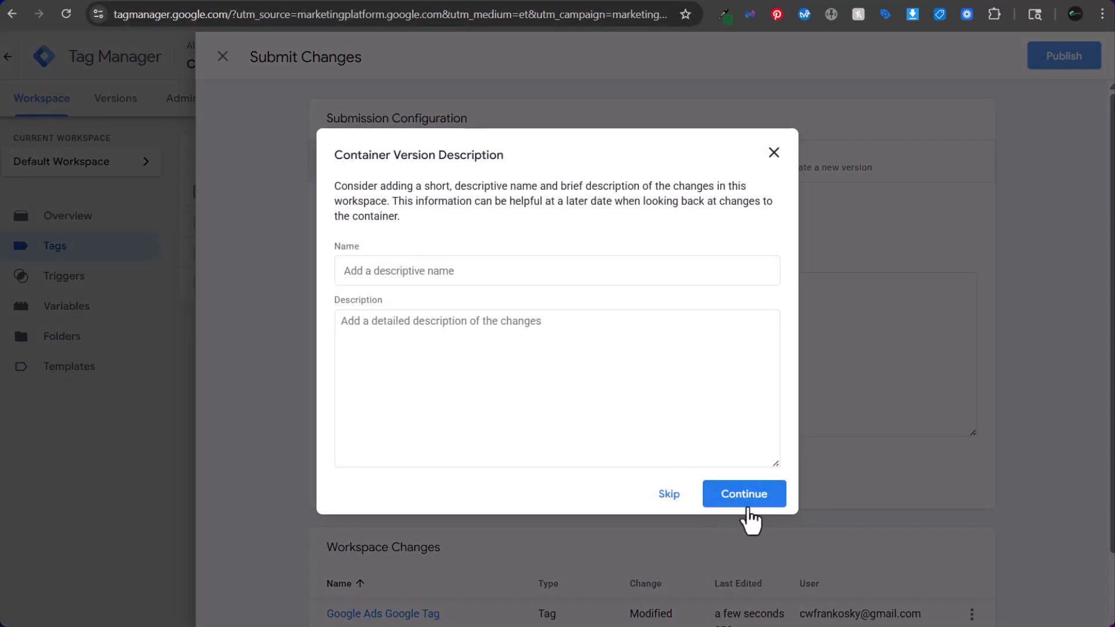
left_click(746, 494)
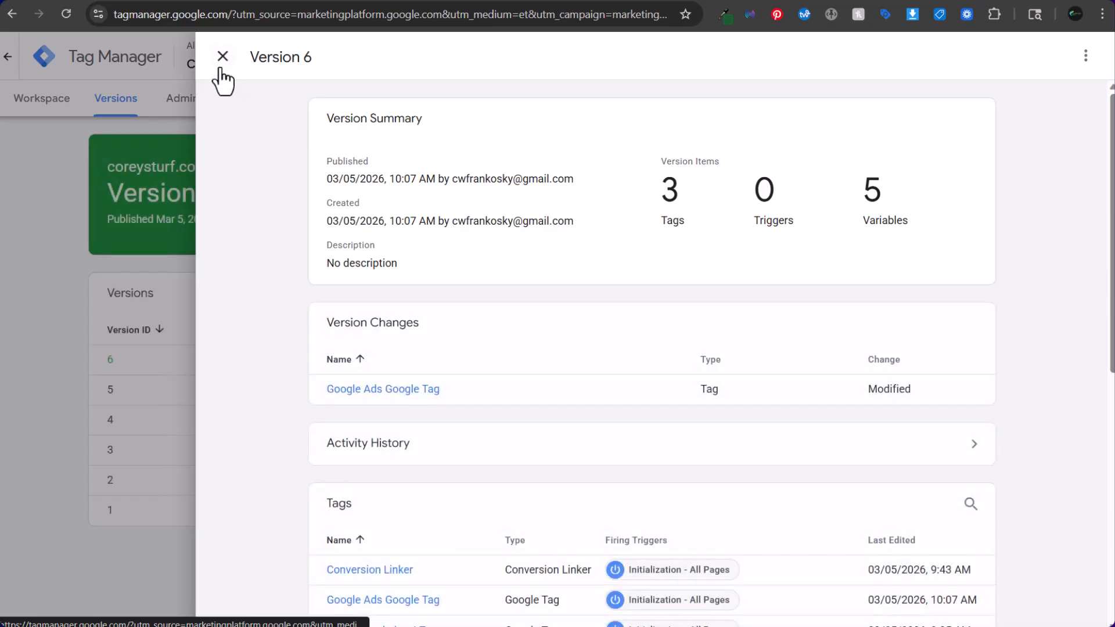
left_click(222, 57)
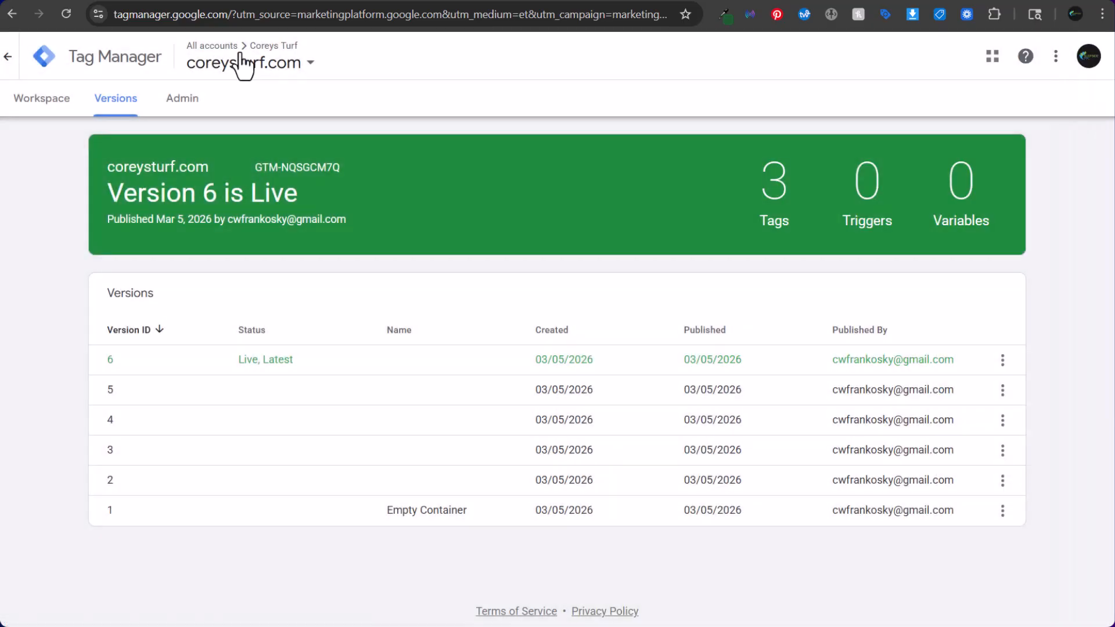
Open the container's Google Tag Manager installation instructions and copy the head and body code snippets.
left_click(34, 108)
left_click(118, 254)
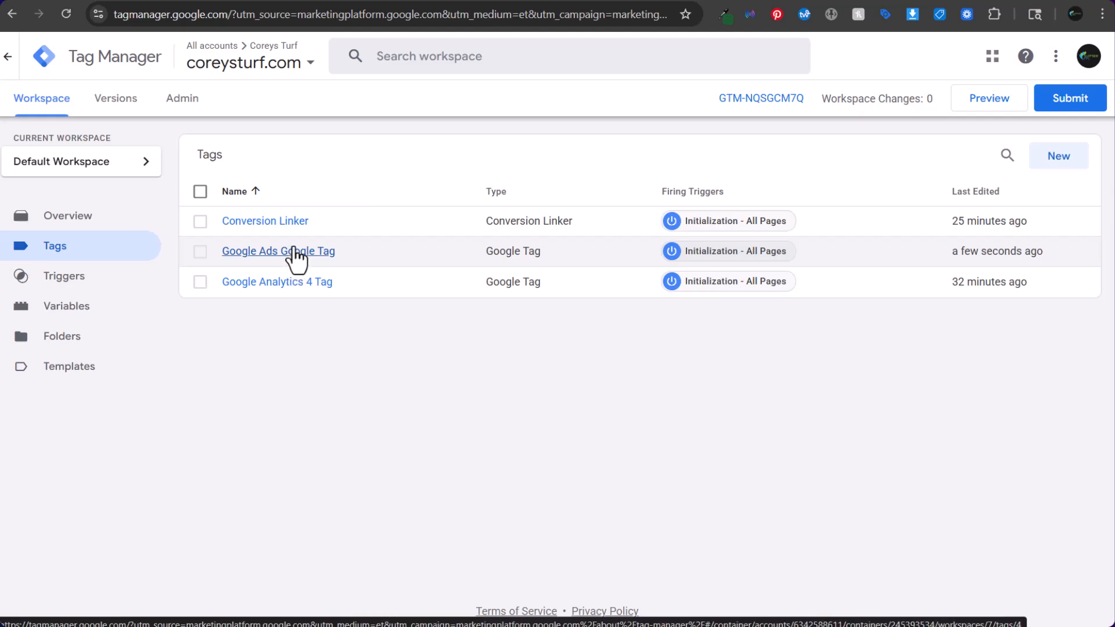
left_click(180, 99)
left_click(733, 335)
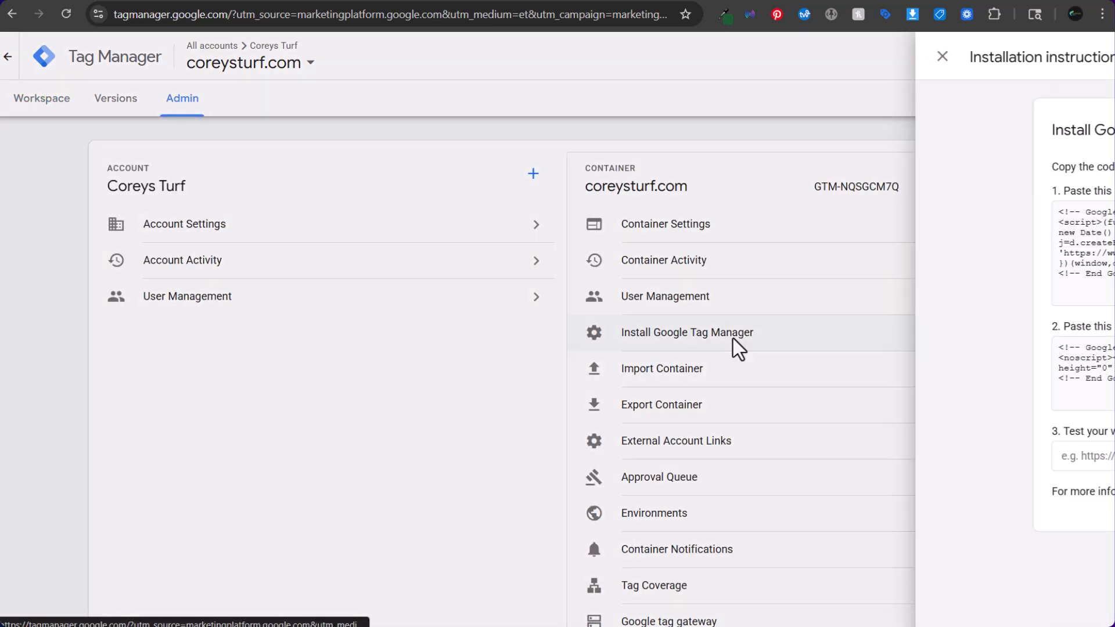
left_click(857, 218)
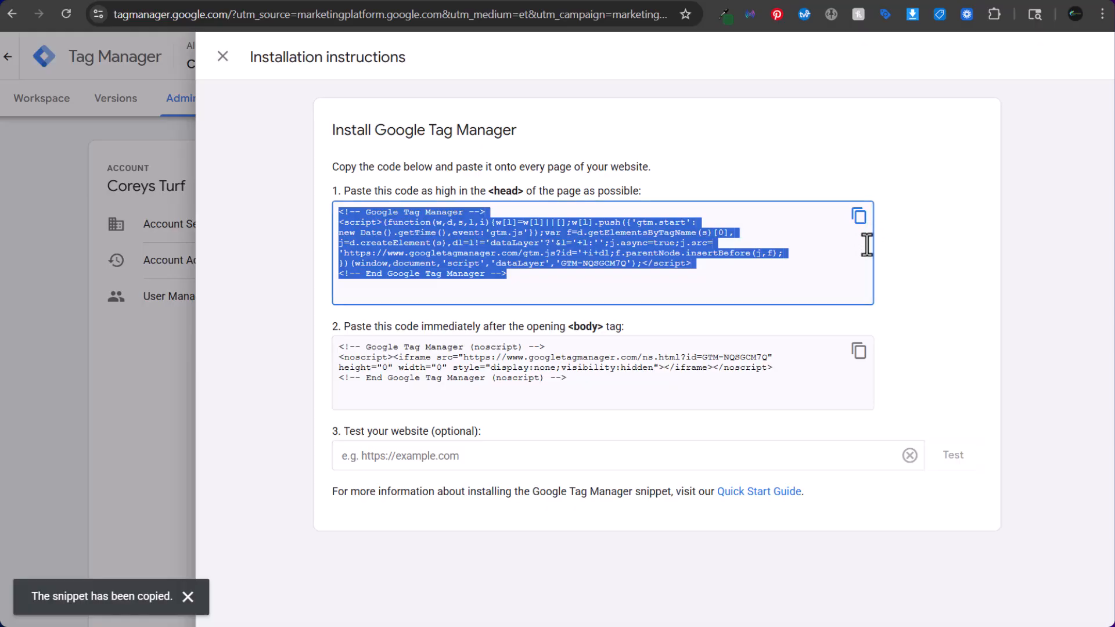
left_click(857, 351)
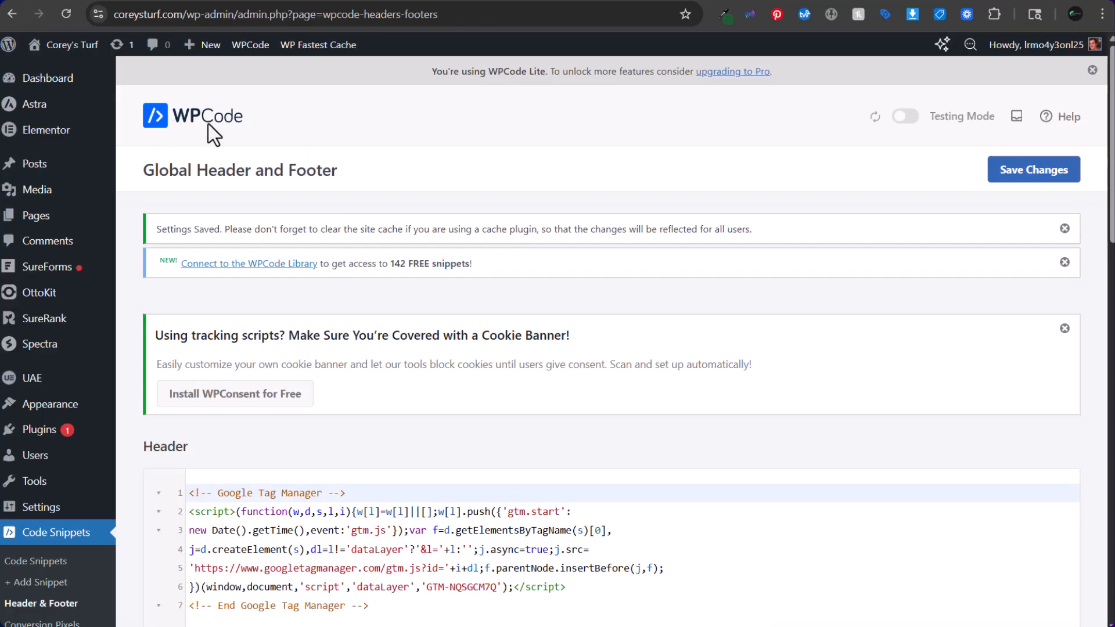
Examine the Google Tag Manager script in the Header code of WPCode's Global Header and Footer page.
scroll(381, 113, "down", 4)
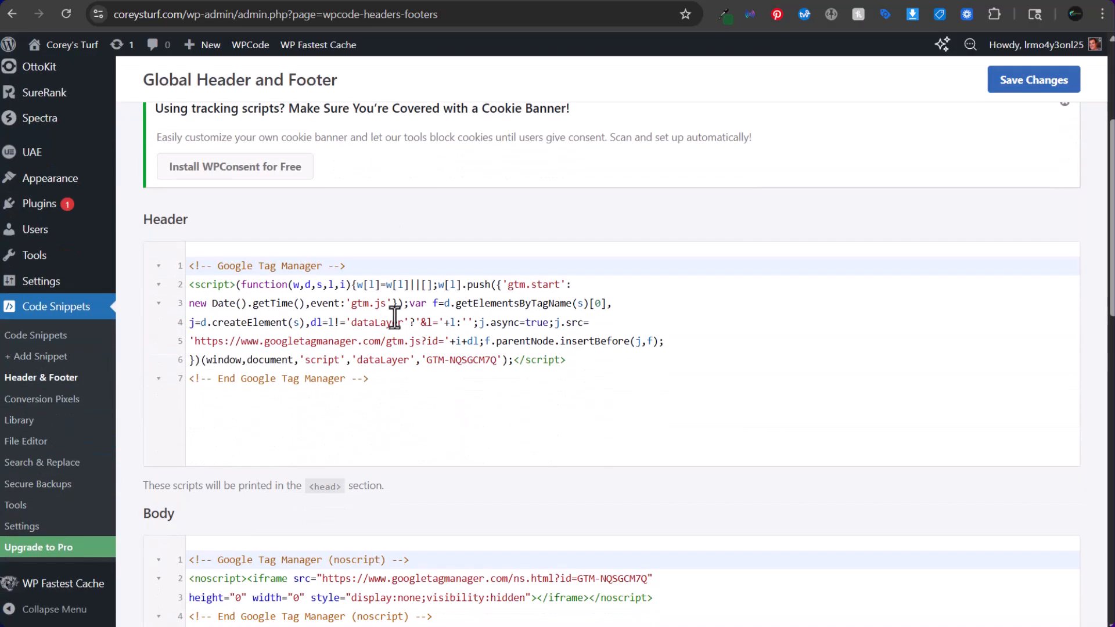
left_click_drag(385, 383, 152, 267)
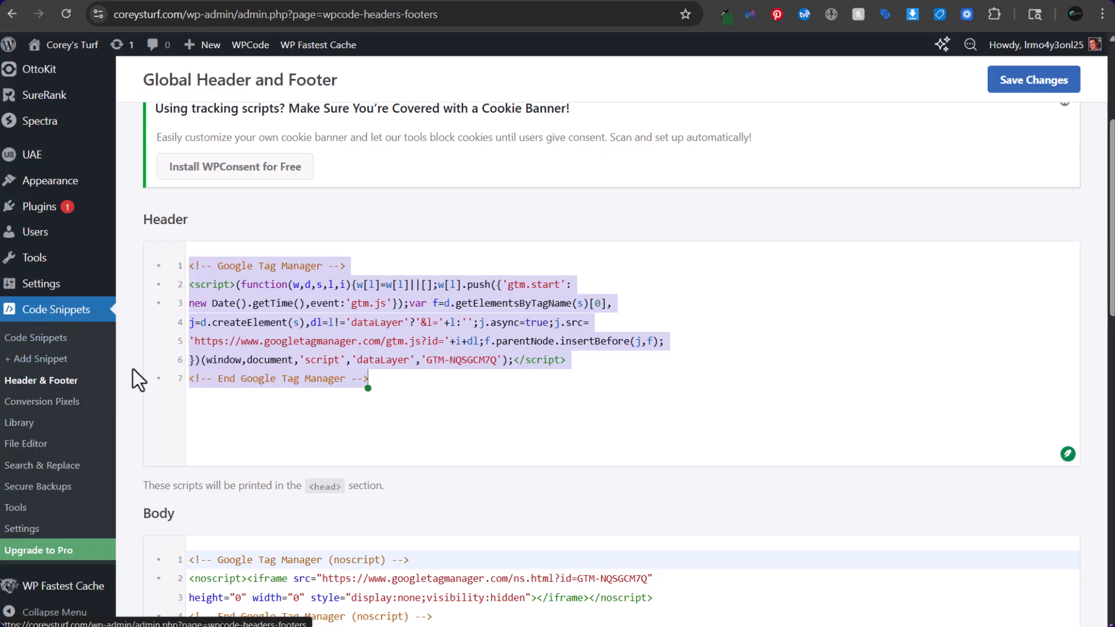
left_click(253, 341)
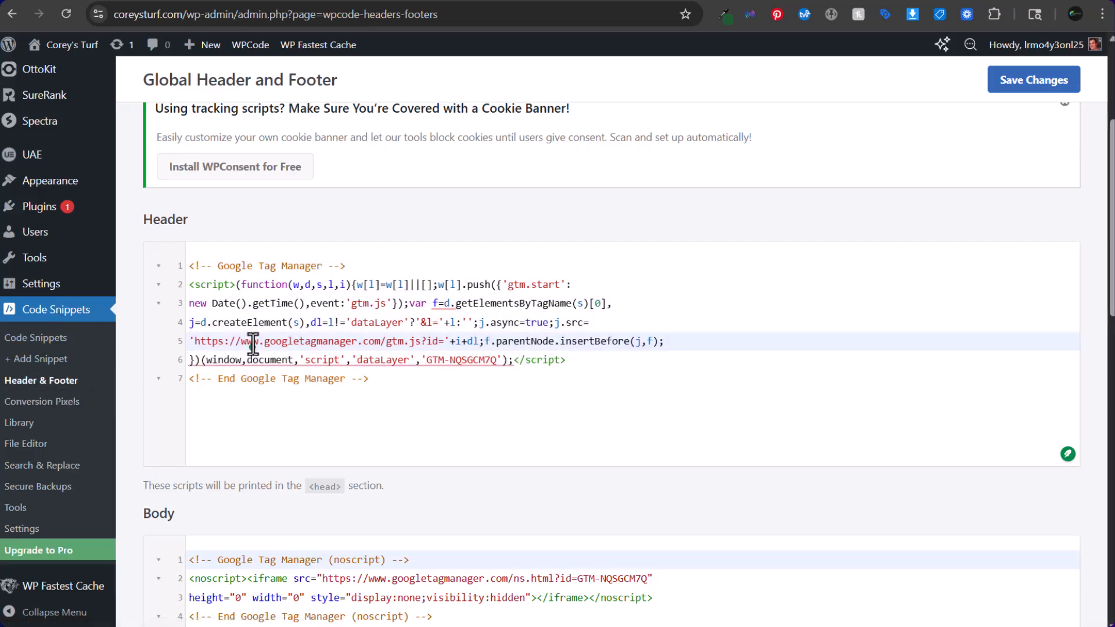
Switch back to Tag Manager and copy the head and body installation snippets again, one after the other.
left_click(297, 2)
left_click(858, 215)
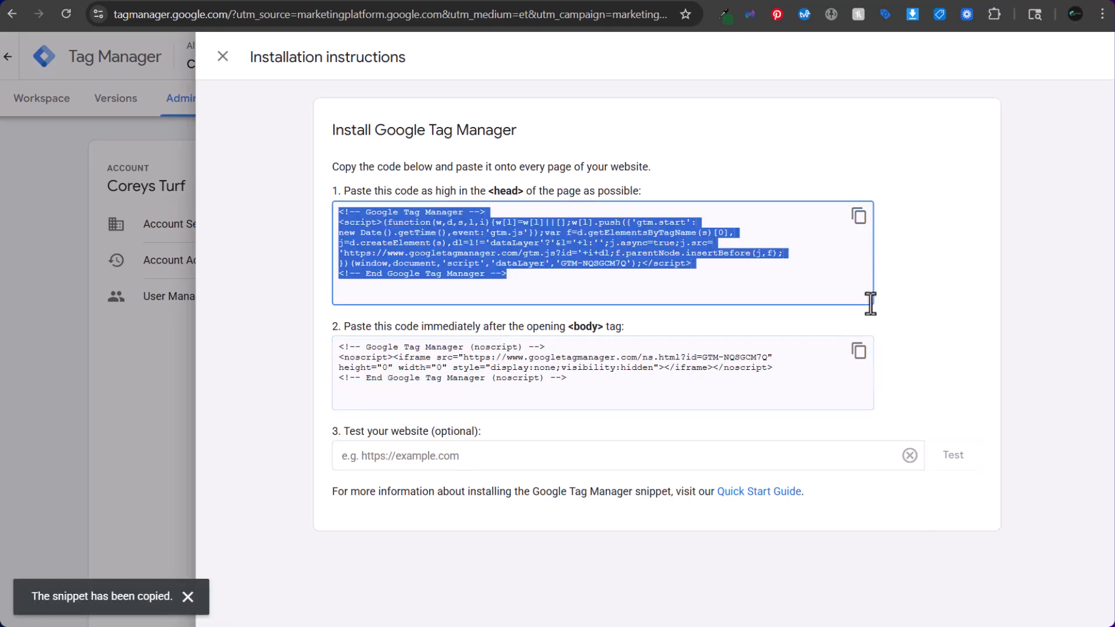
left_click(858, 352)
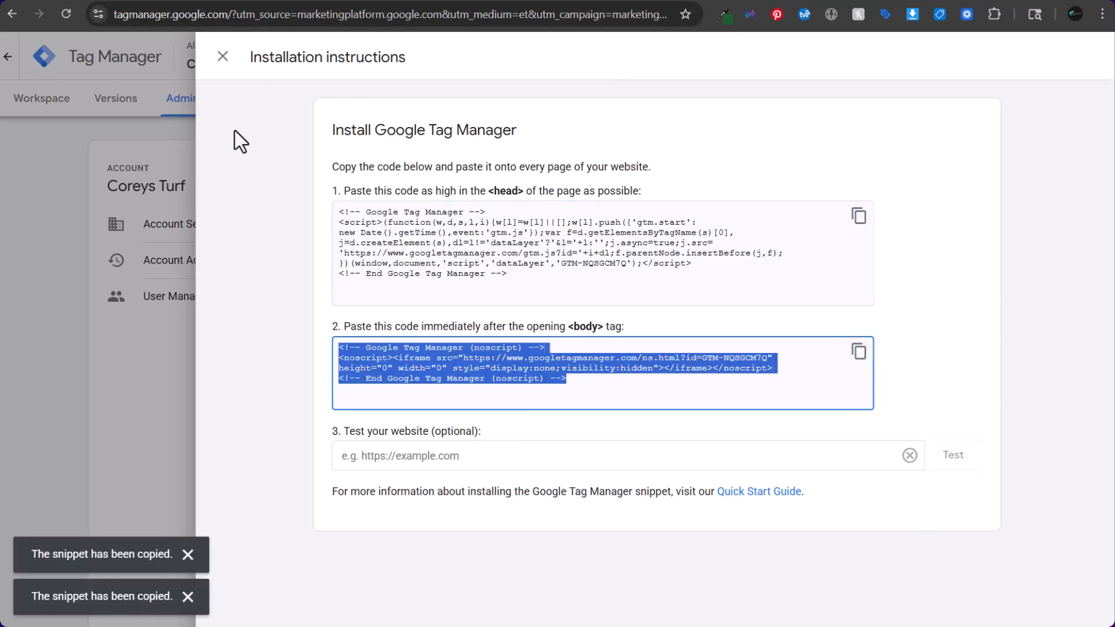
left_click(222, 56)
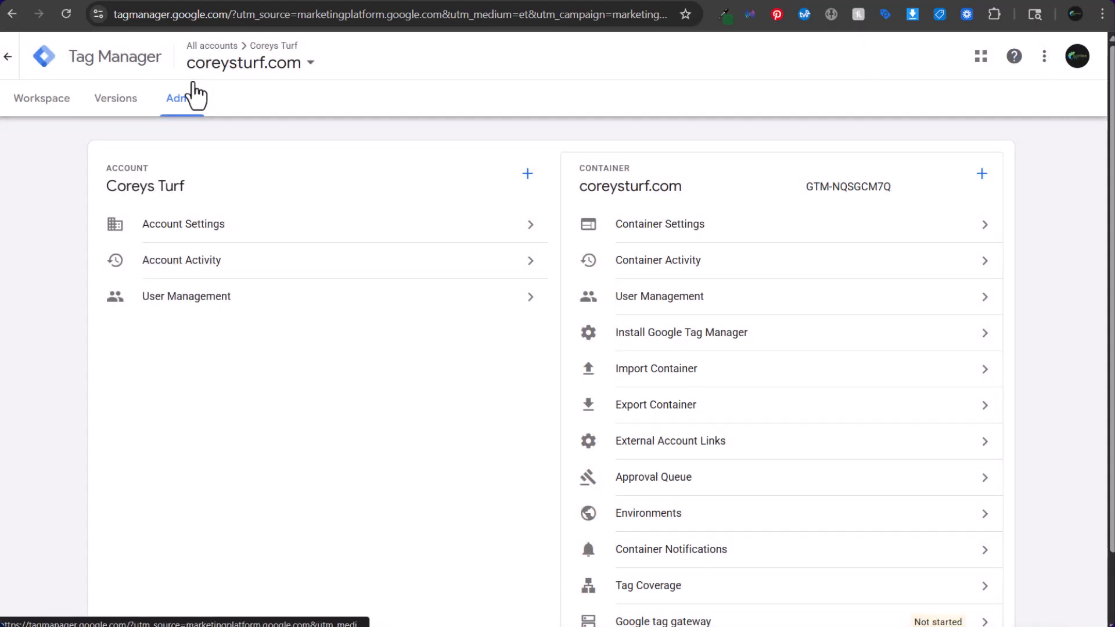
left_click(746, 345)
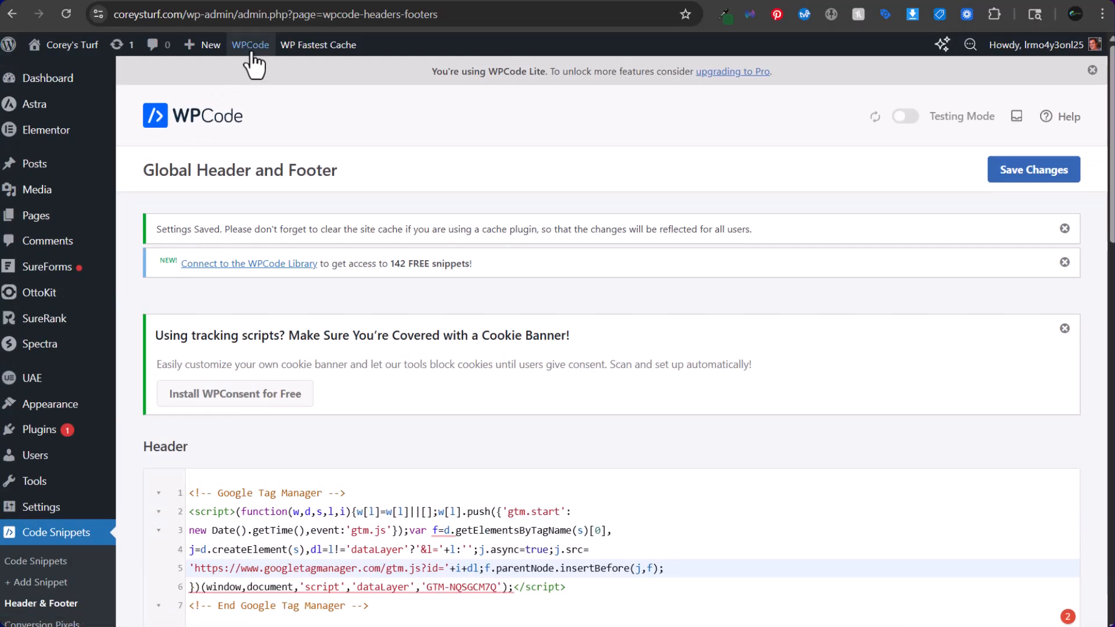
mouse_move(249, 45)
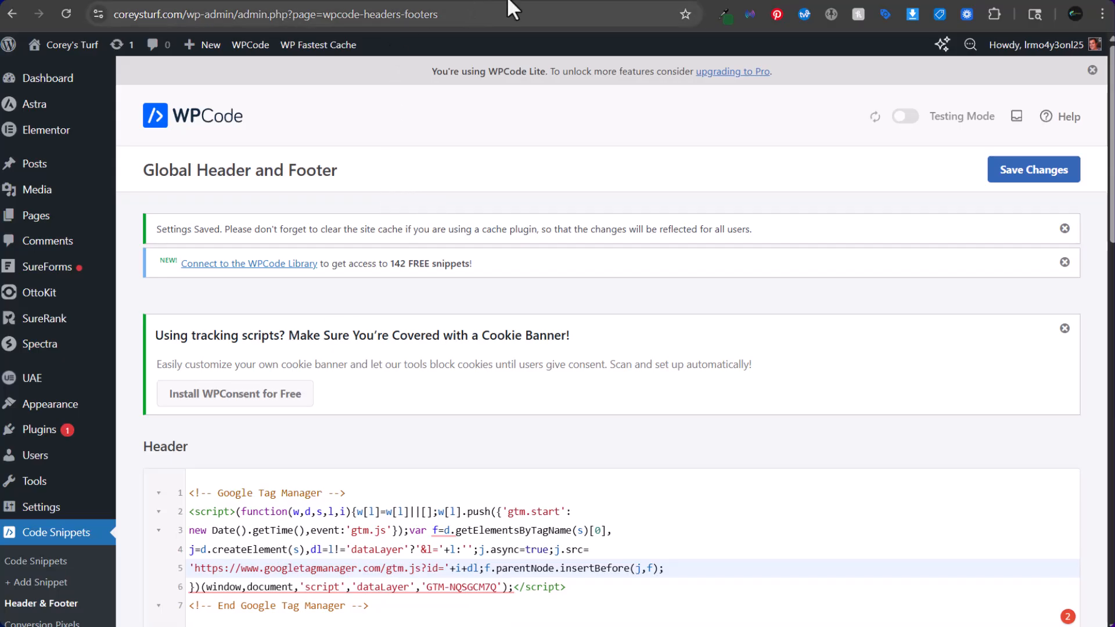
Switch to the Google Ads signup page and postpone the Google tag installation with the "I'll do this later" option.
left_click(545, 2)
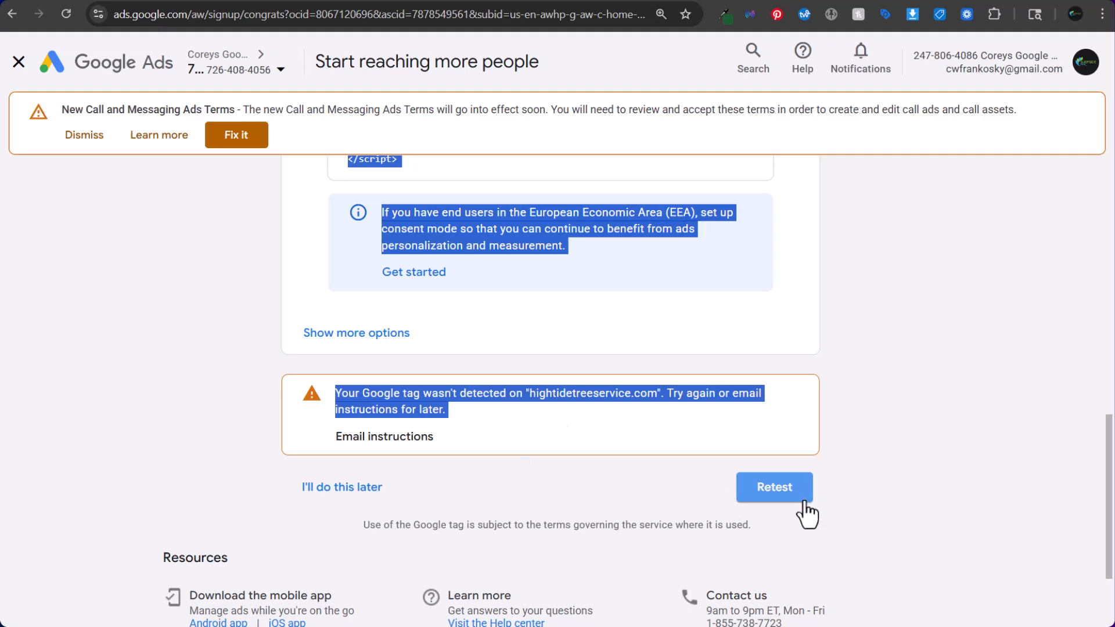
left_click(379, 487)
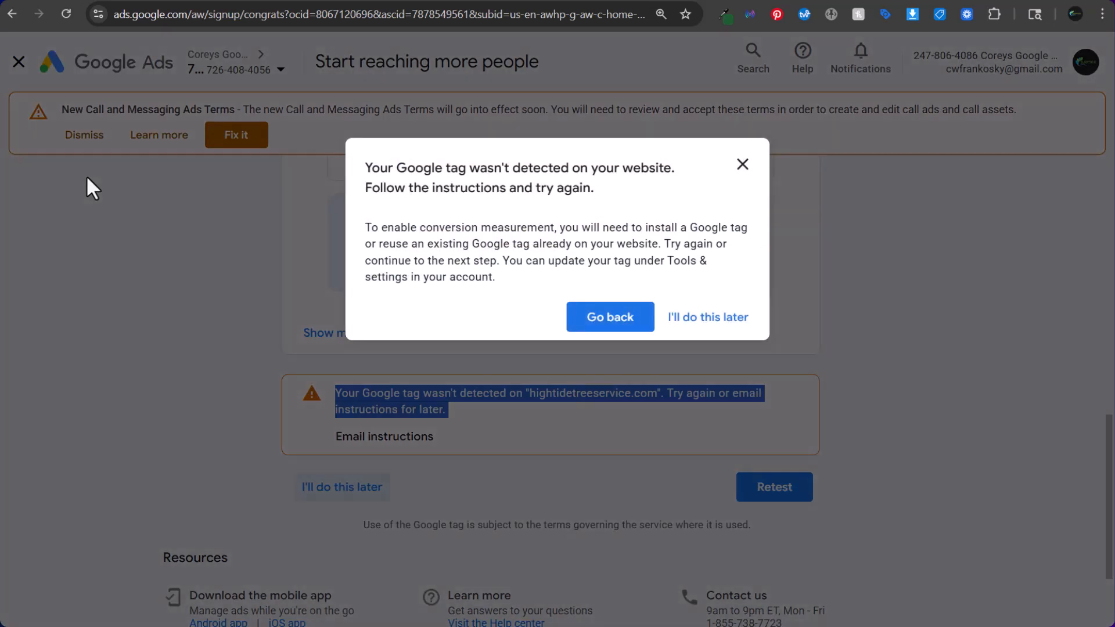
left_click(693, 319)
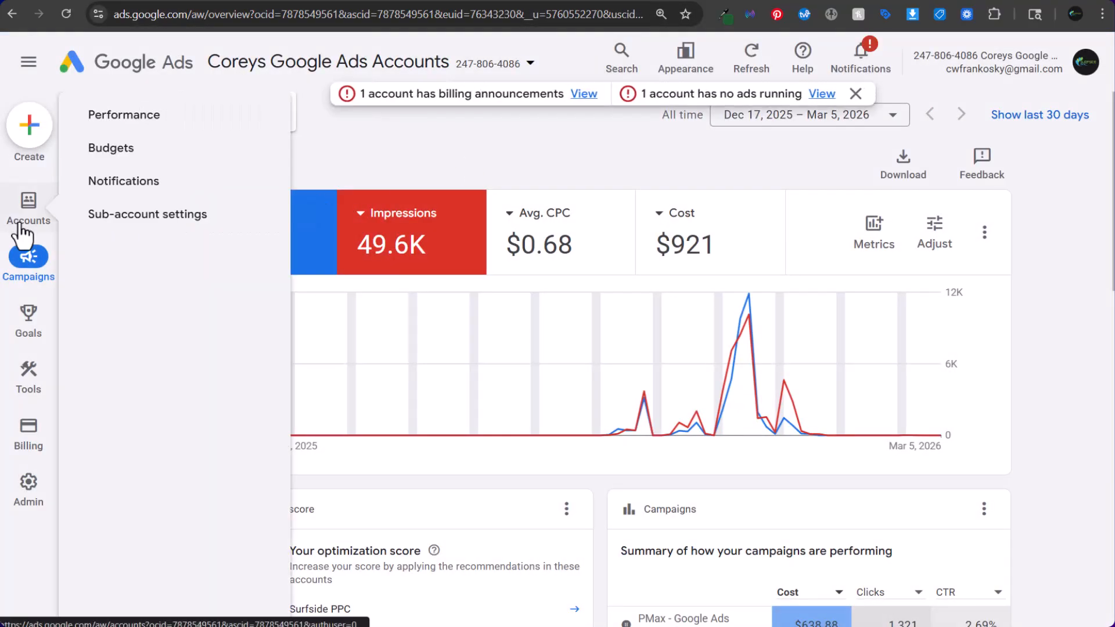
Show the manager account's campaigns, and switch to the newly created sub-account that has no descriptive name.
mouse_move(28, 256)
left_click(151, 216)
left_click(175, 249)
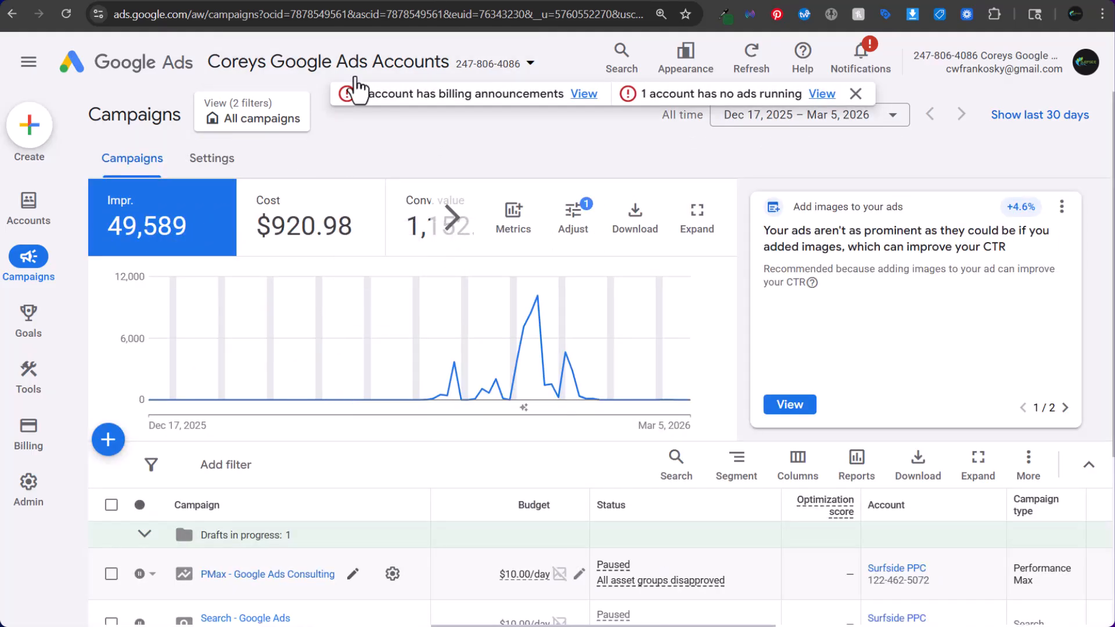
left_click(267, 71)
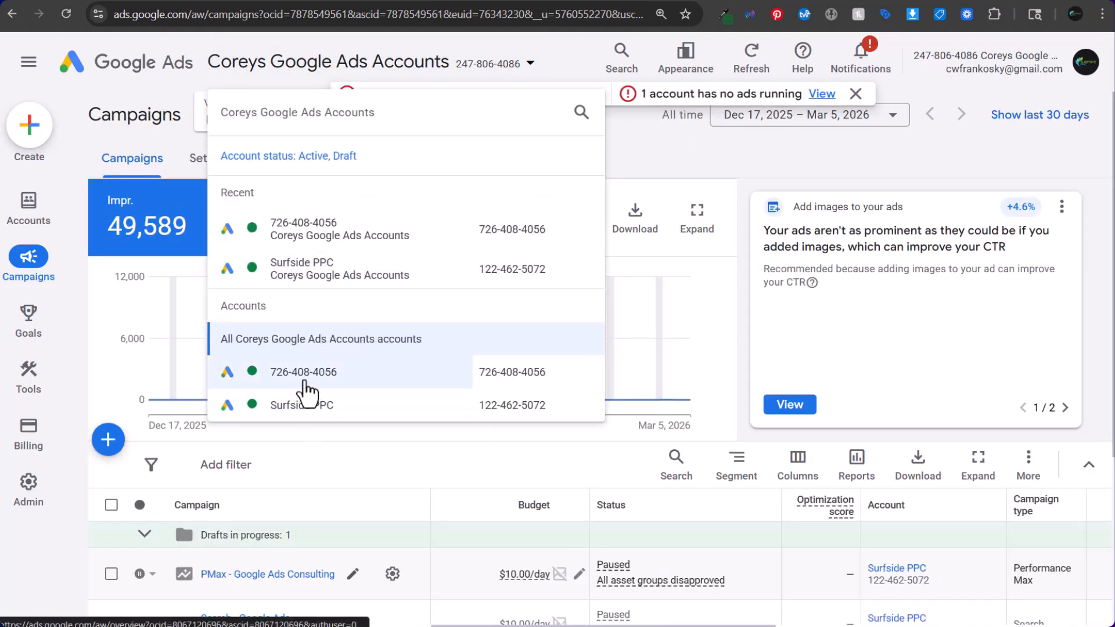
left_click(304, 384)
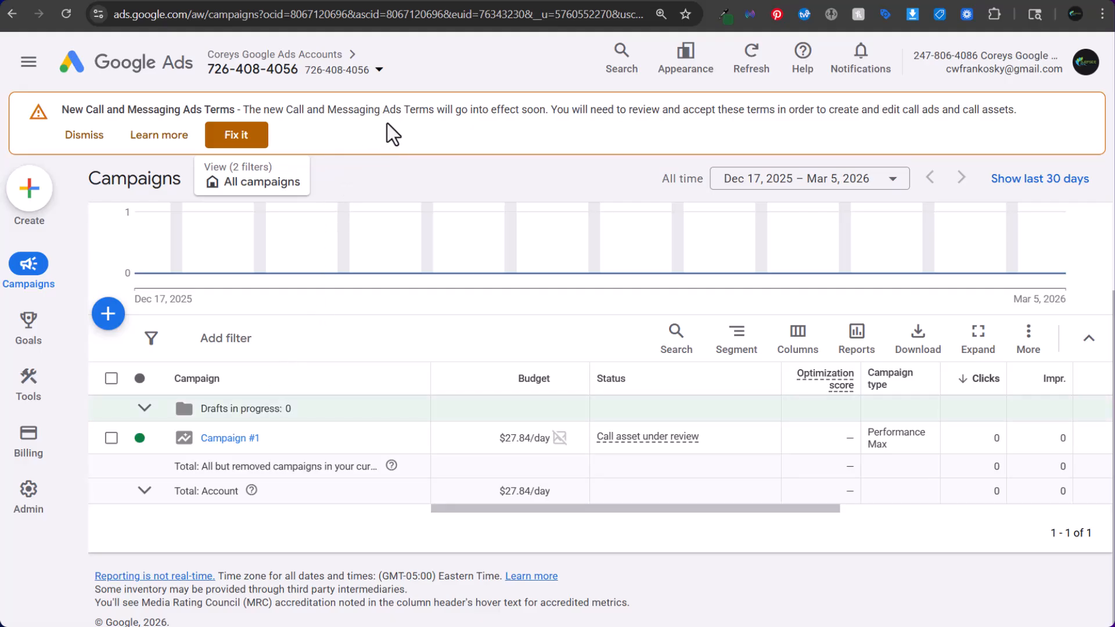
View the asset groups of Campaign #1 and of all campaigns, and return to the campaign list.
left_click(227, 440)
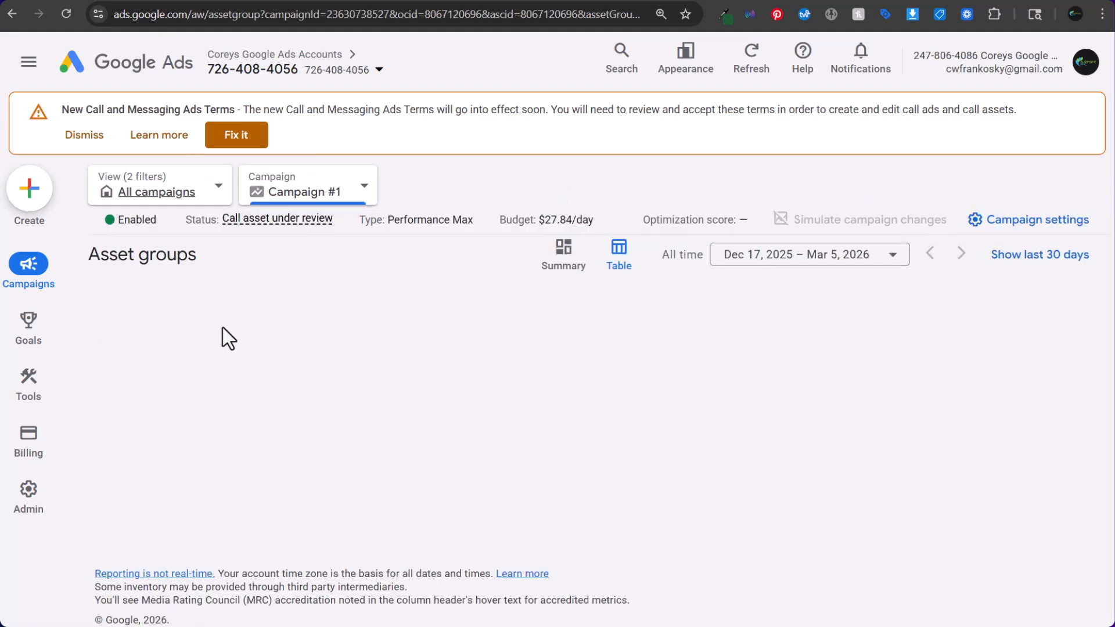
left_click(161, 194)
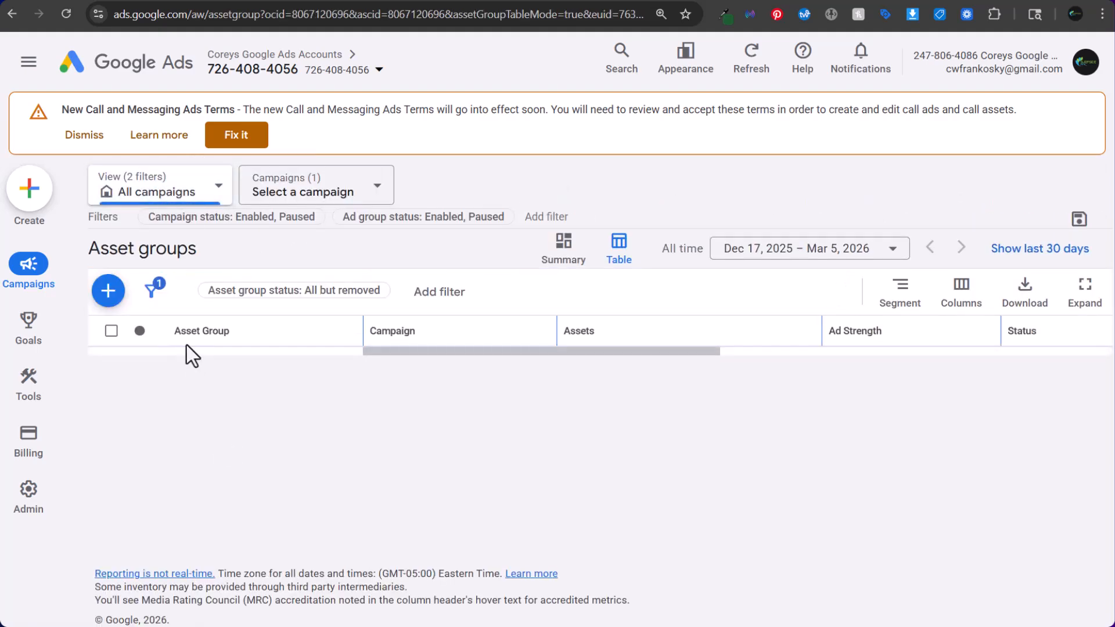
mouse_move(26, 267)
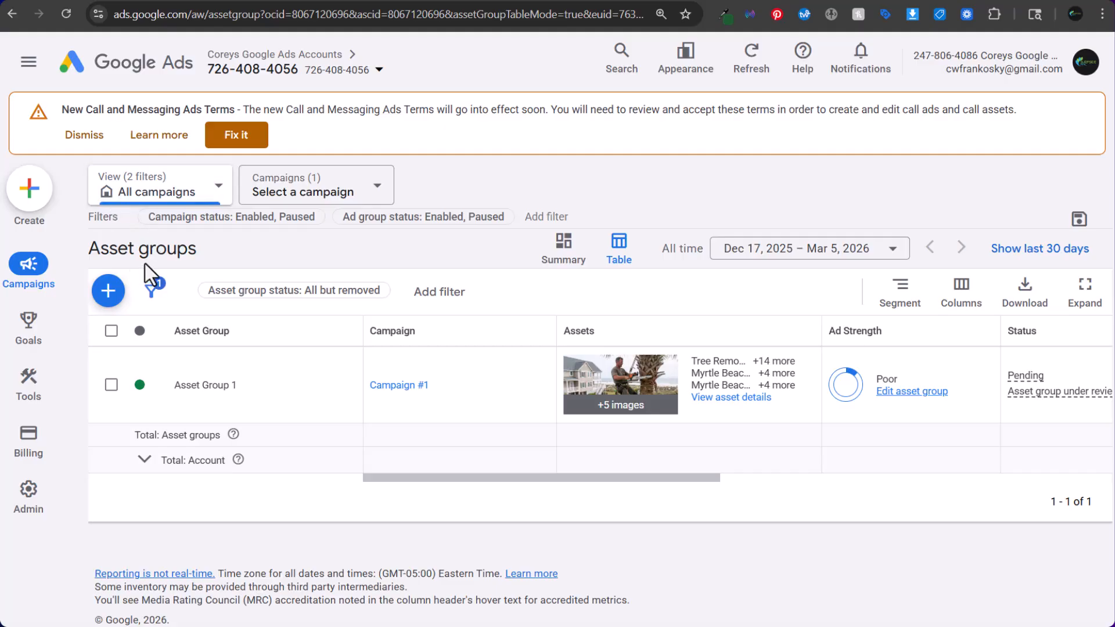
left_click(117, 278)
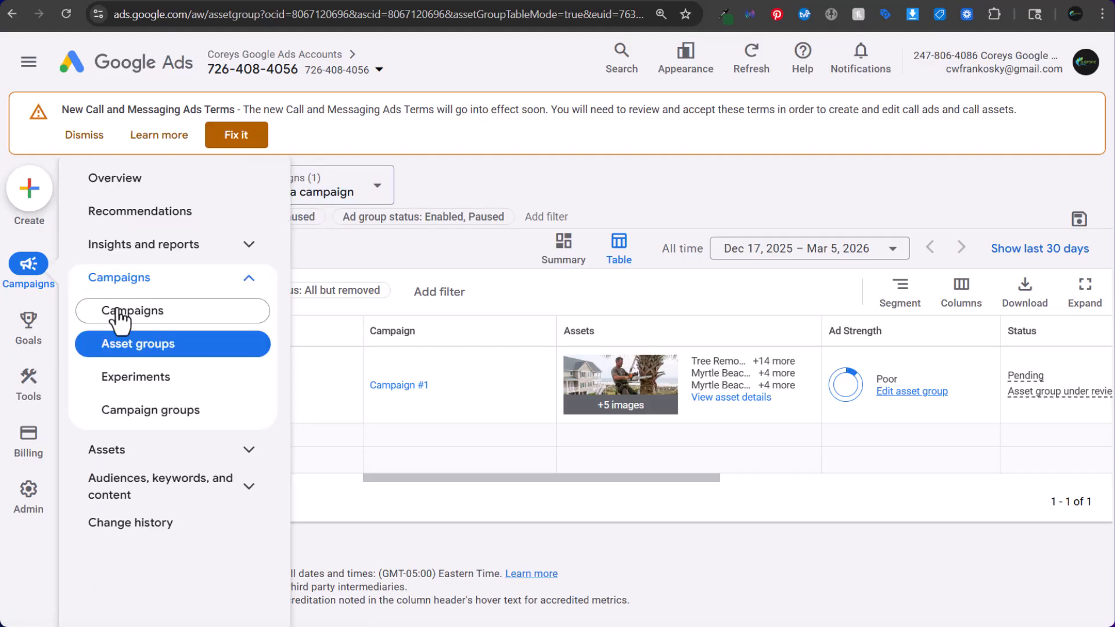
left_click(119, 311)
scroll(393, 448, "down", 4)
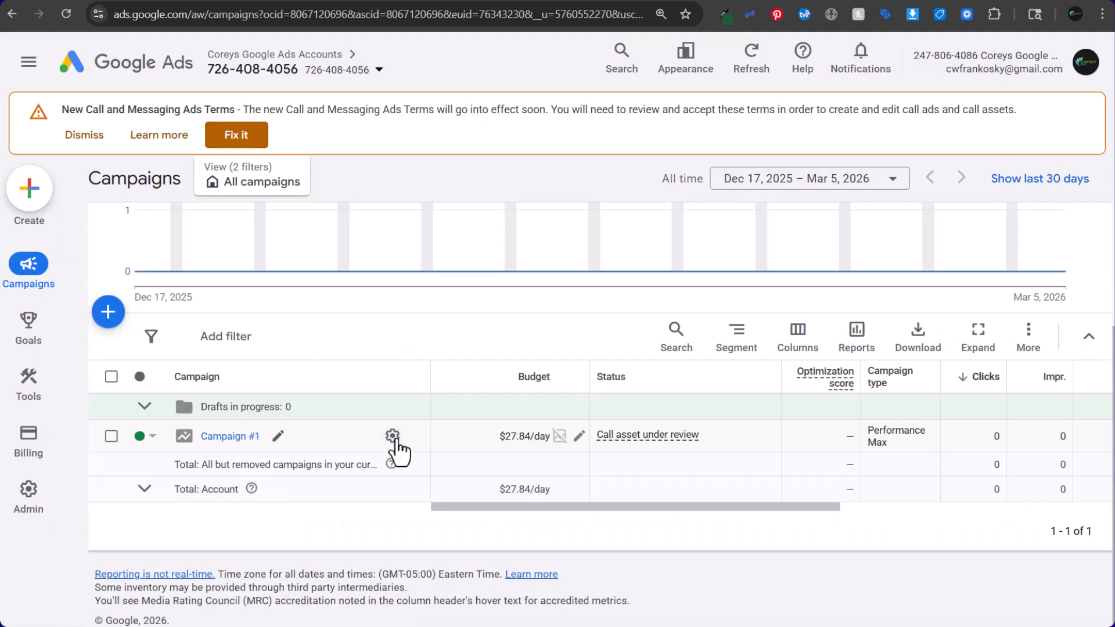
Open Campaign #1's settings and review its bidding strategy options, leaving Maximize conversions without a target cost per action.
left_click(393, 436)
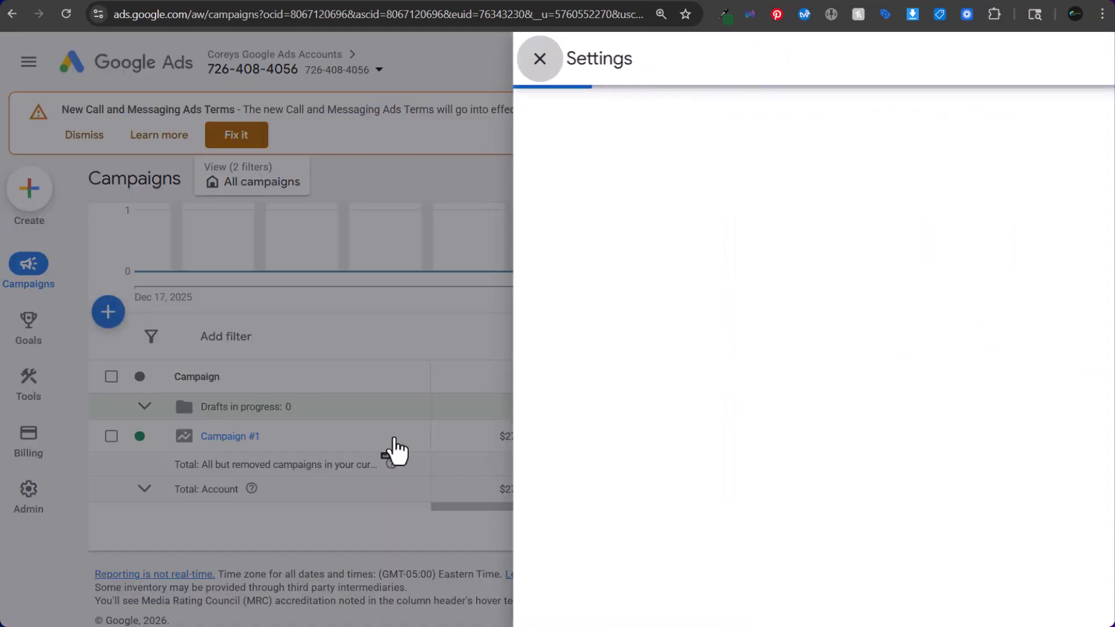
scroll(746, 131, "down", 8)
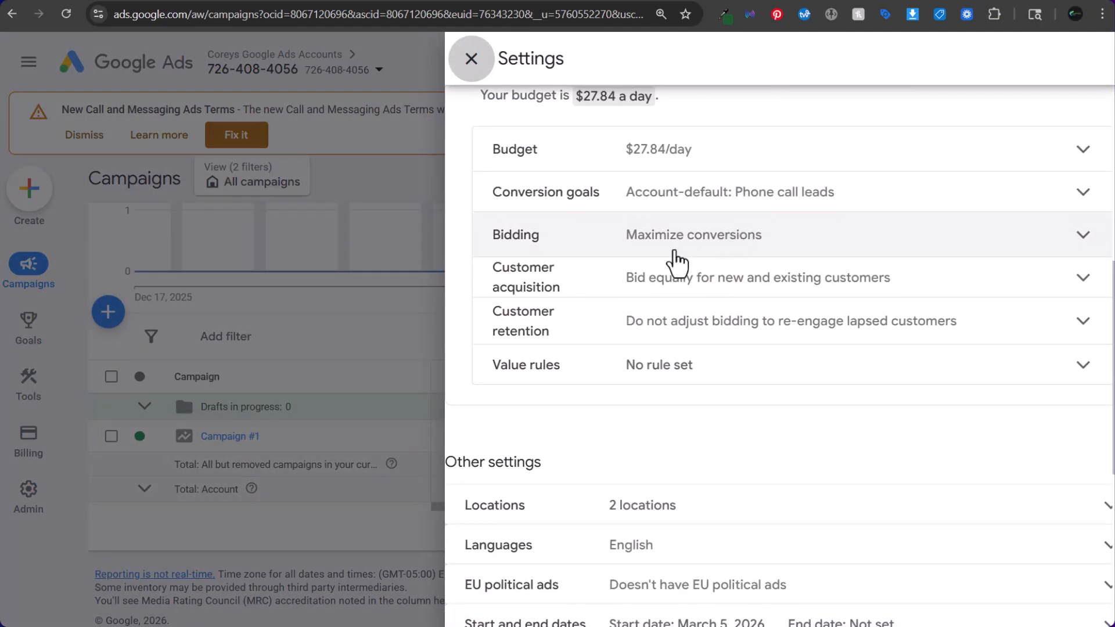
scroll(677, 255, "down", 3)
scroll(673, 244, "up", 4)
left_click(675, 323)
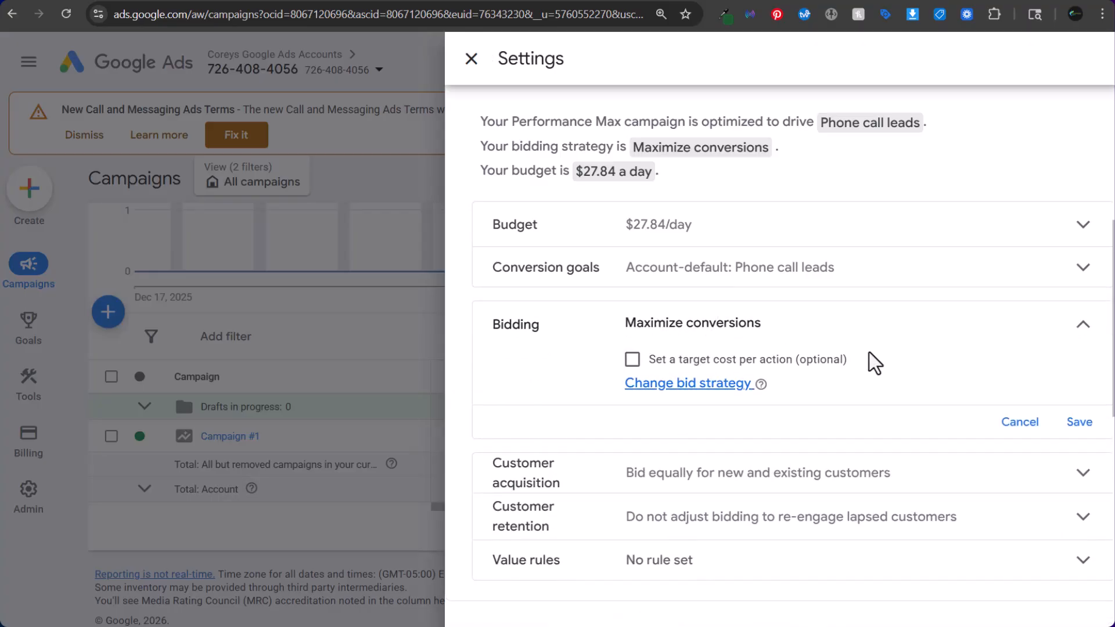
left_click(1030, 427)
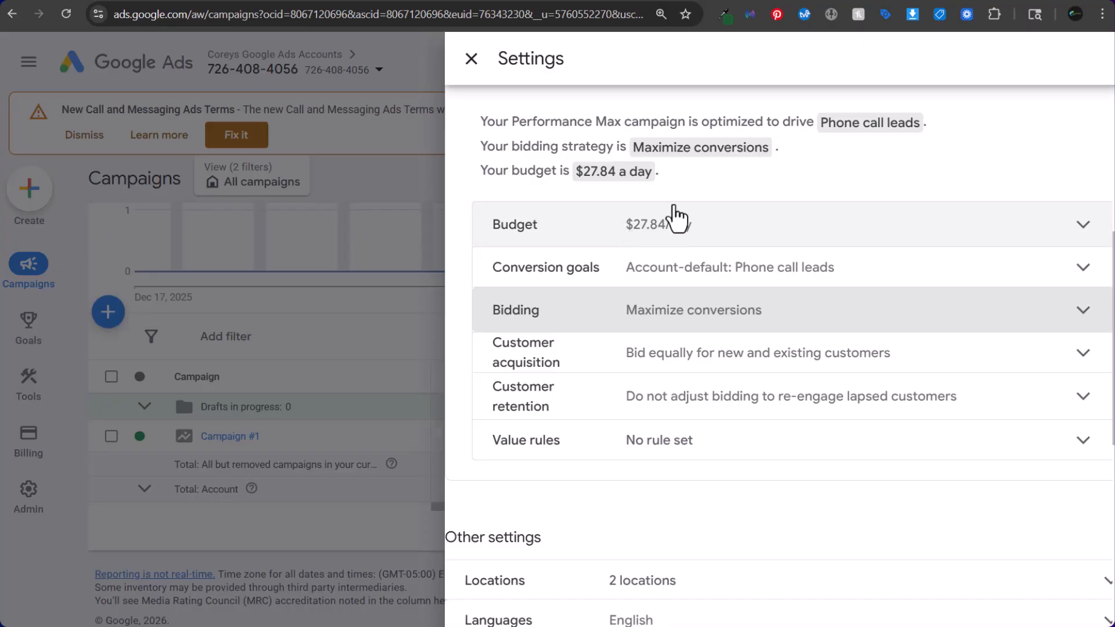
Remove Calabash, North Carolina from Campaign #1's targeted locations through the advanced location search.
scroll(460, 197, "down", 5)
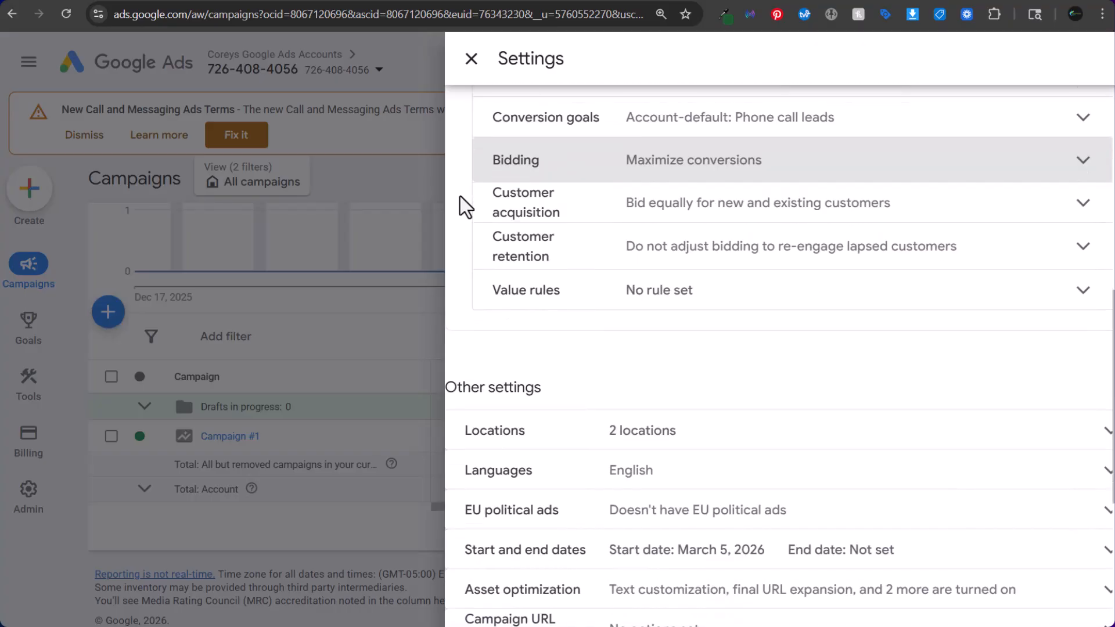
left_click(674, 287)
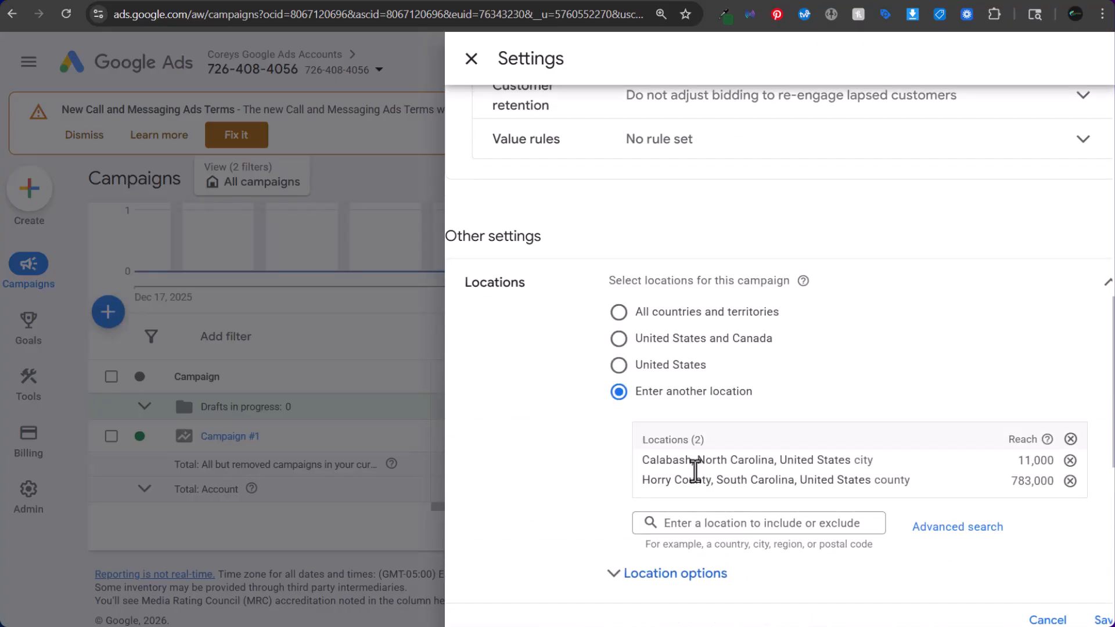
left_click(941, 528)
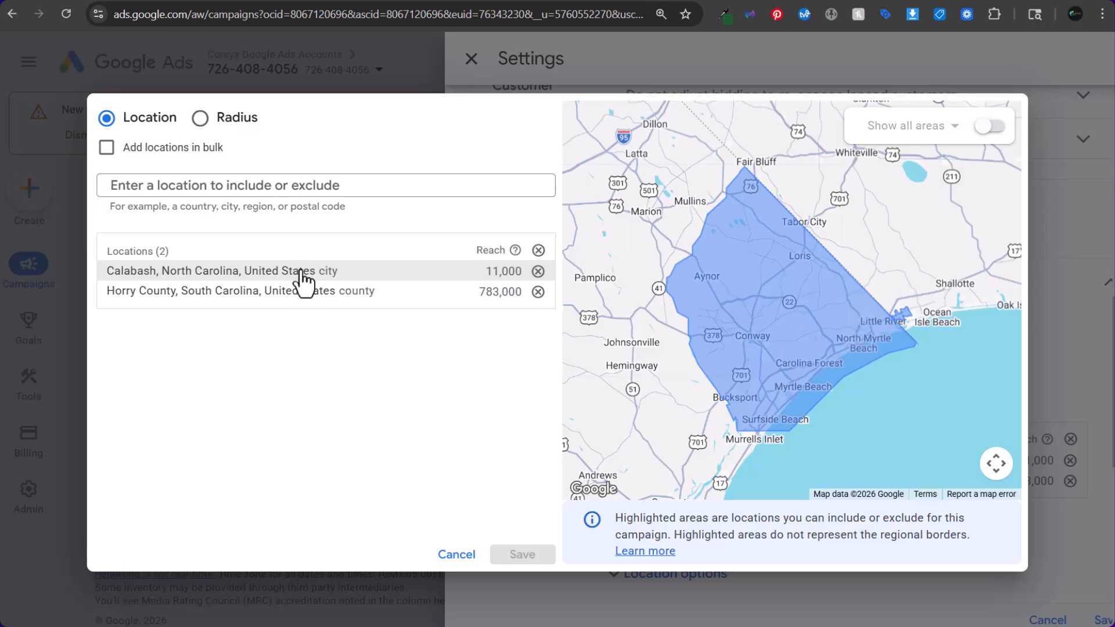
left_click(539, 271)
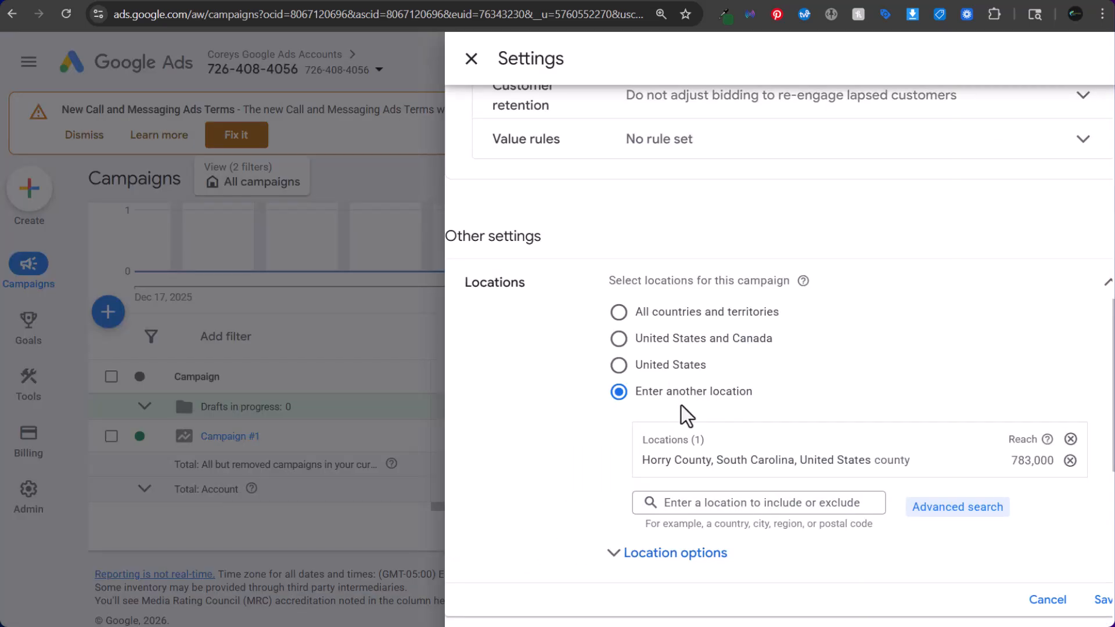
Limit the location targeting to Presence (people in or regularly in the included locations), save with the location removal, and close the settings.
left_click(673, 552)
scroll(555, 455, "down", 5)
left_click(644, 370)
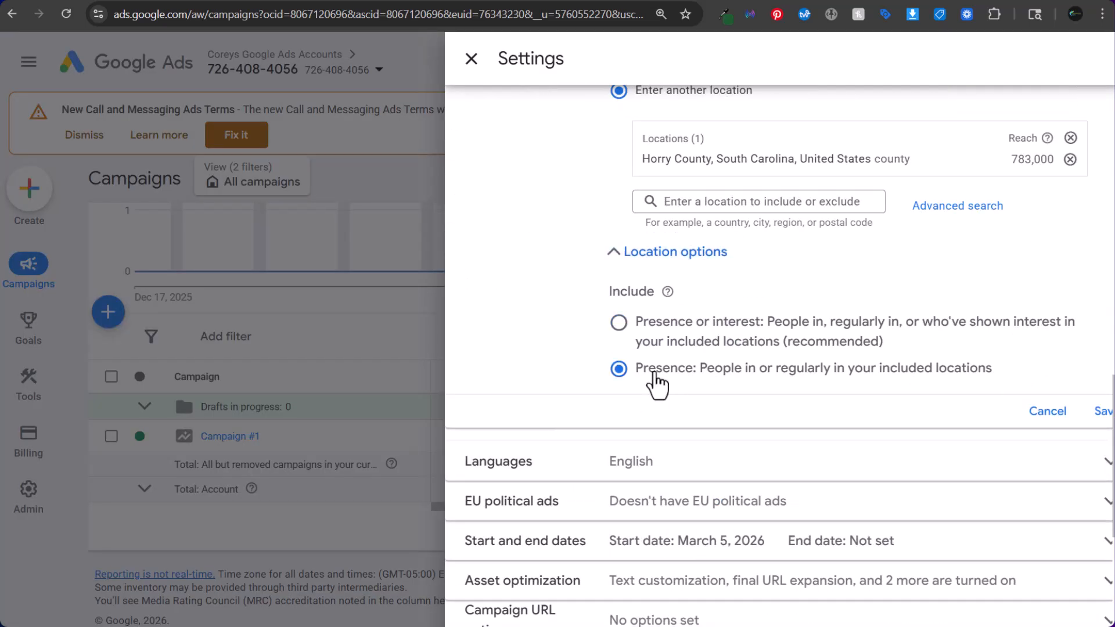
left_click(1102, 413)
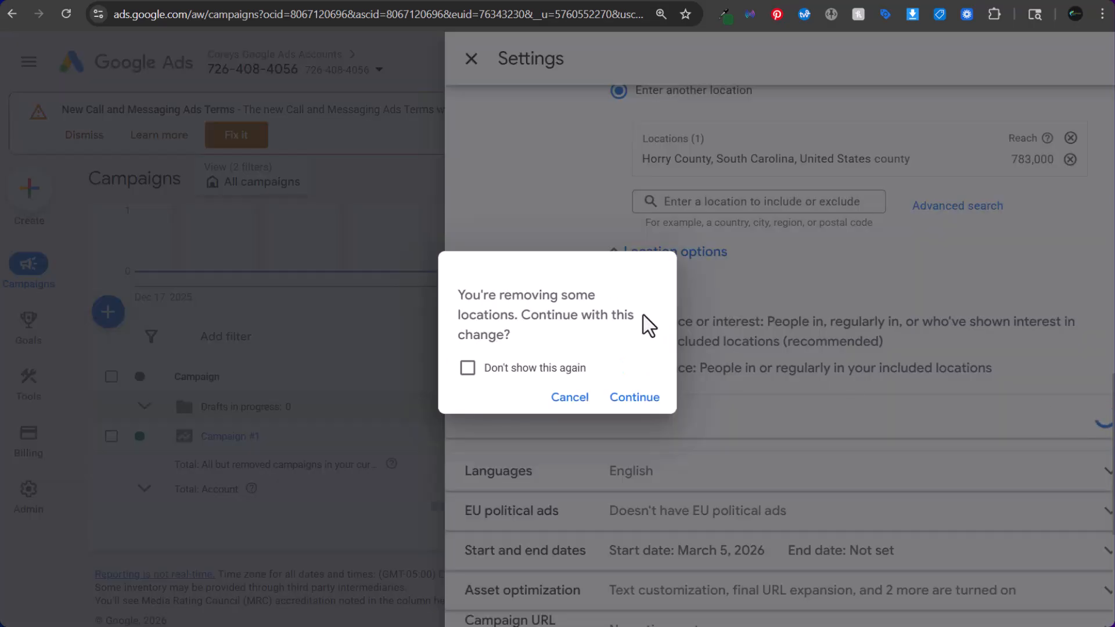
left_click(616, 402)
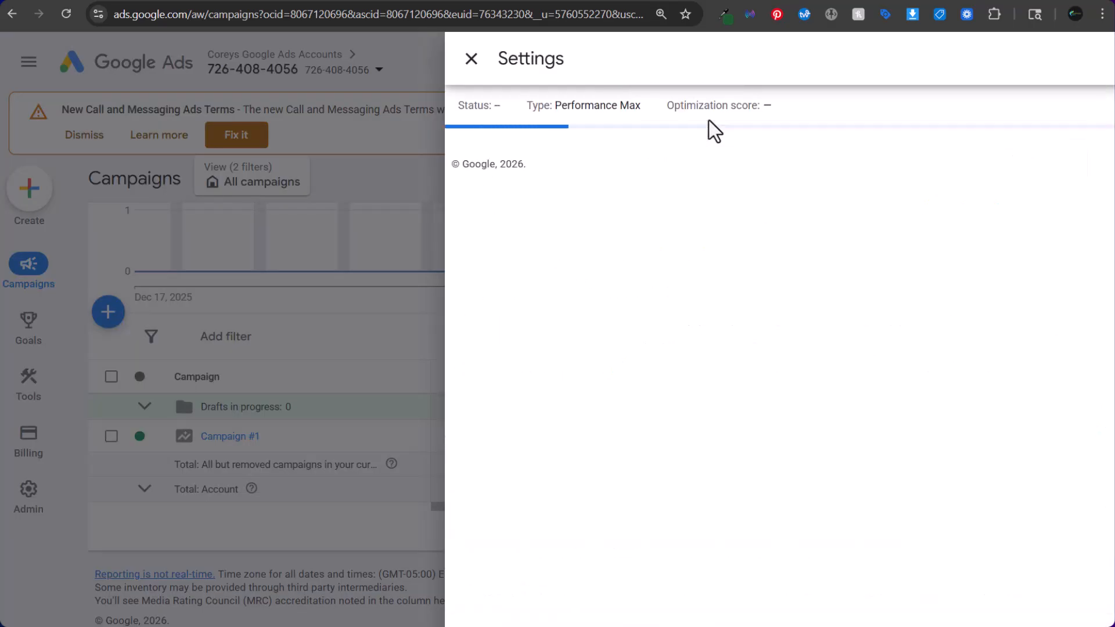
scroll(831, 336, "down", 5)
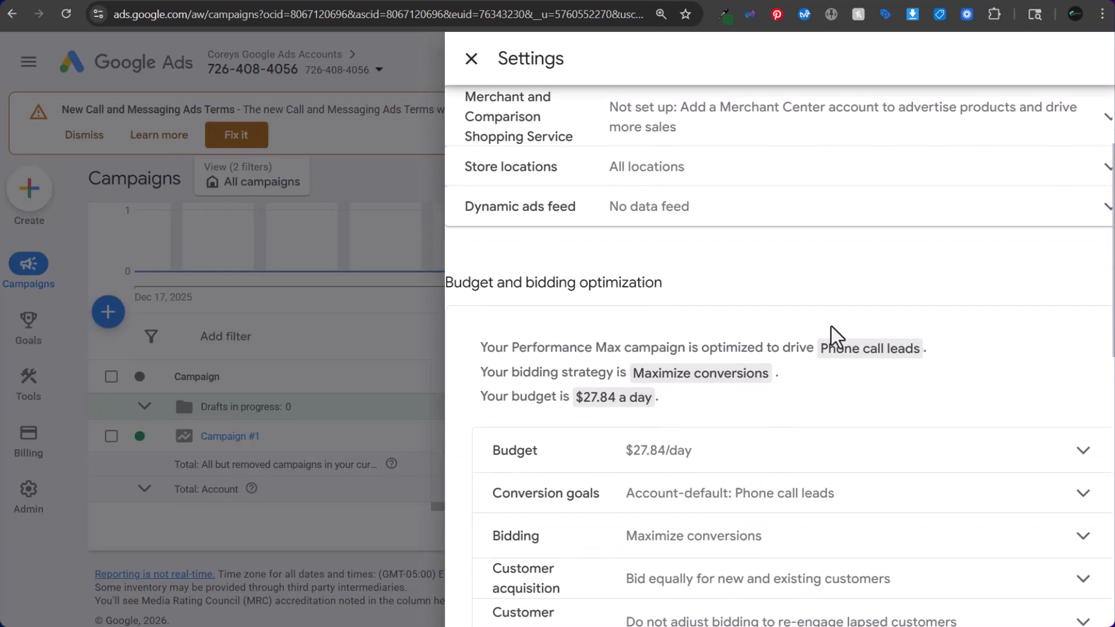
left_click(437, 290)
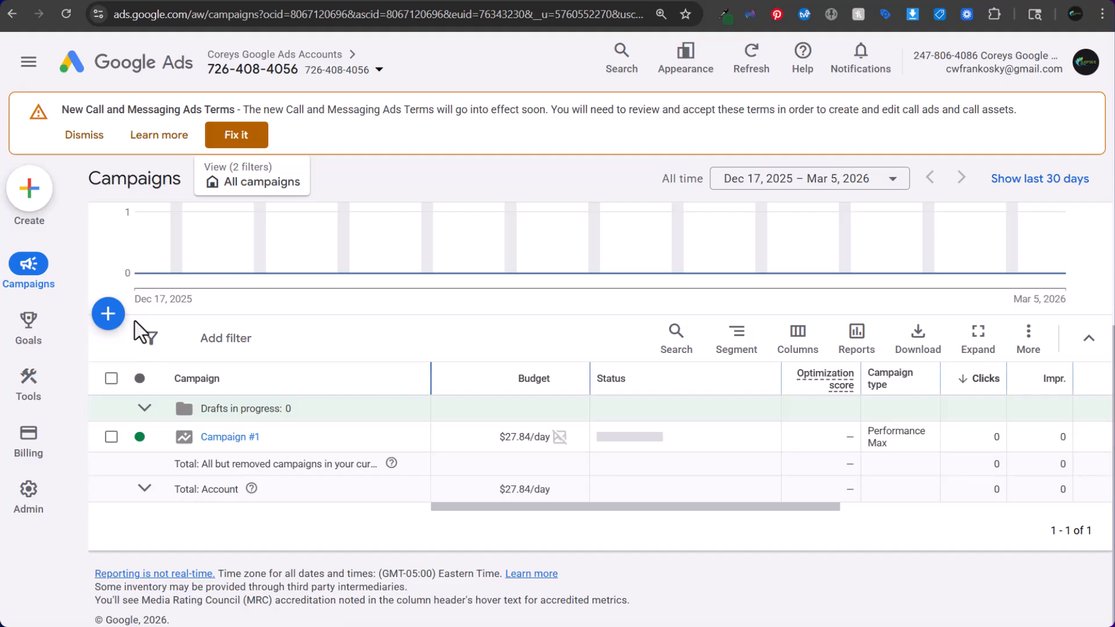
Open the account settings and set the account name to "Tree Company Leads".
mouse_move(26, 322)
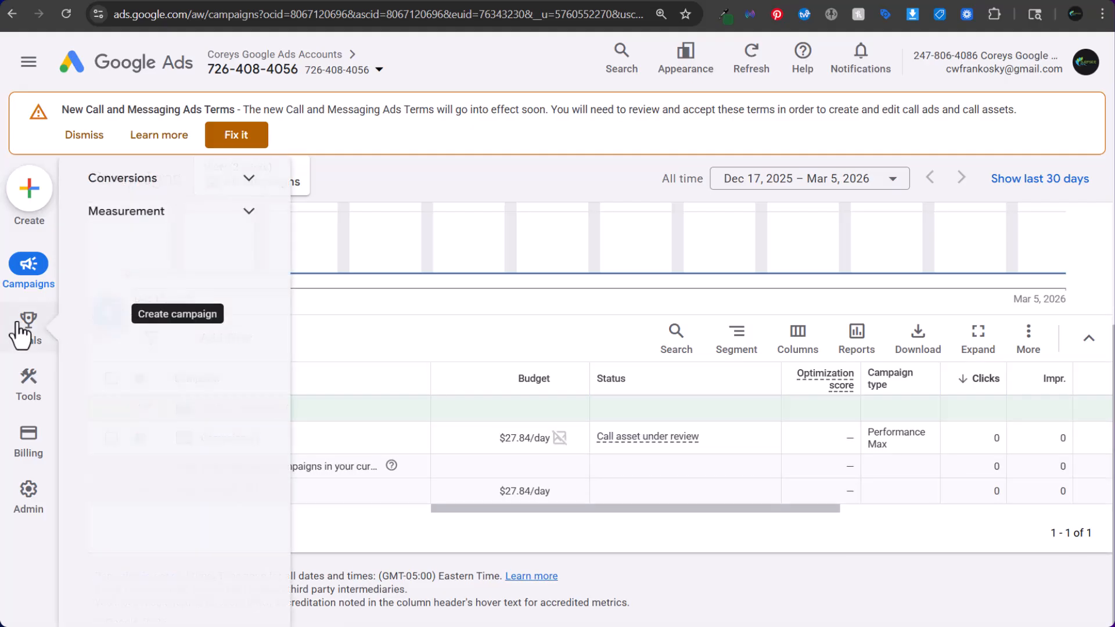
left_click(206, 182)
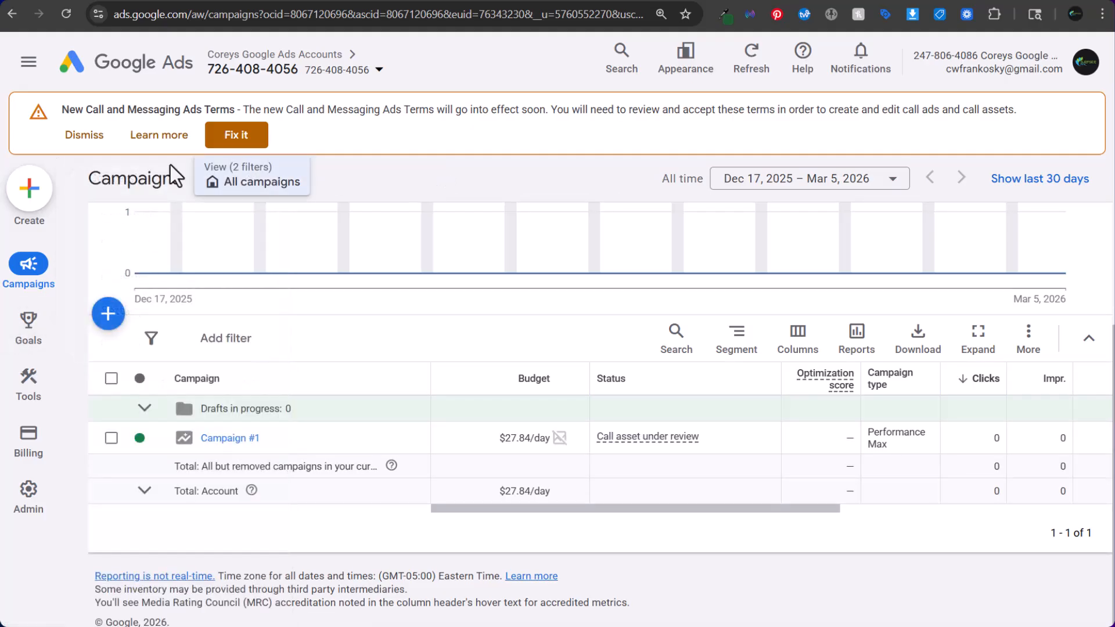
left_click(214, 129)
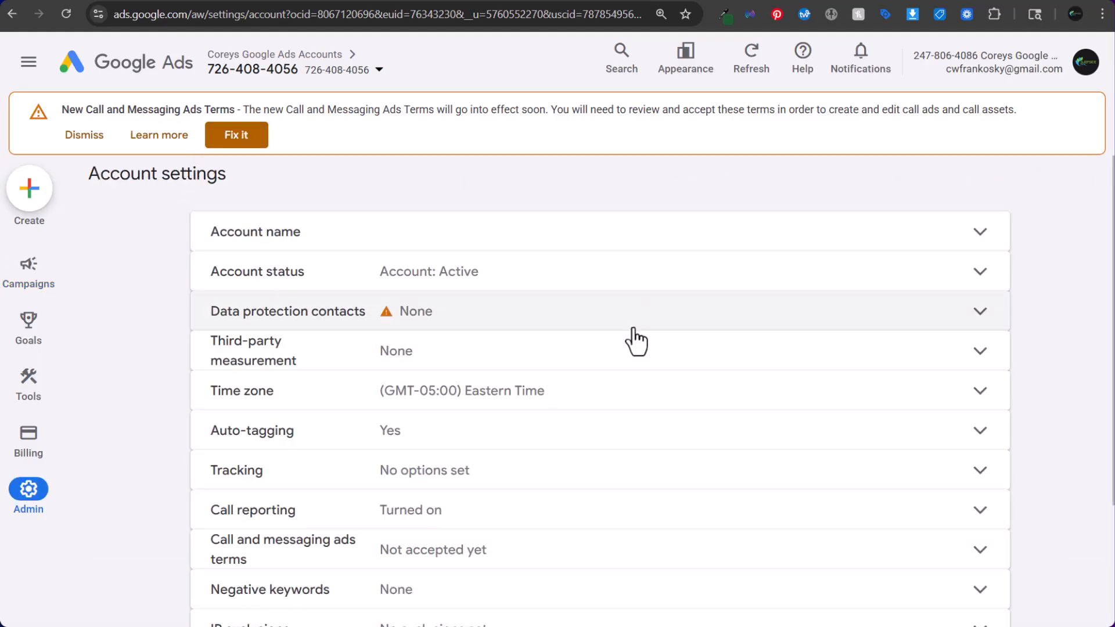
scroll(635, 339, "down", 3)
scroll(586, 409, "up", 3)
left_click(411, 238)
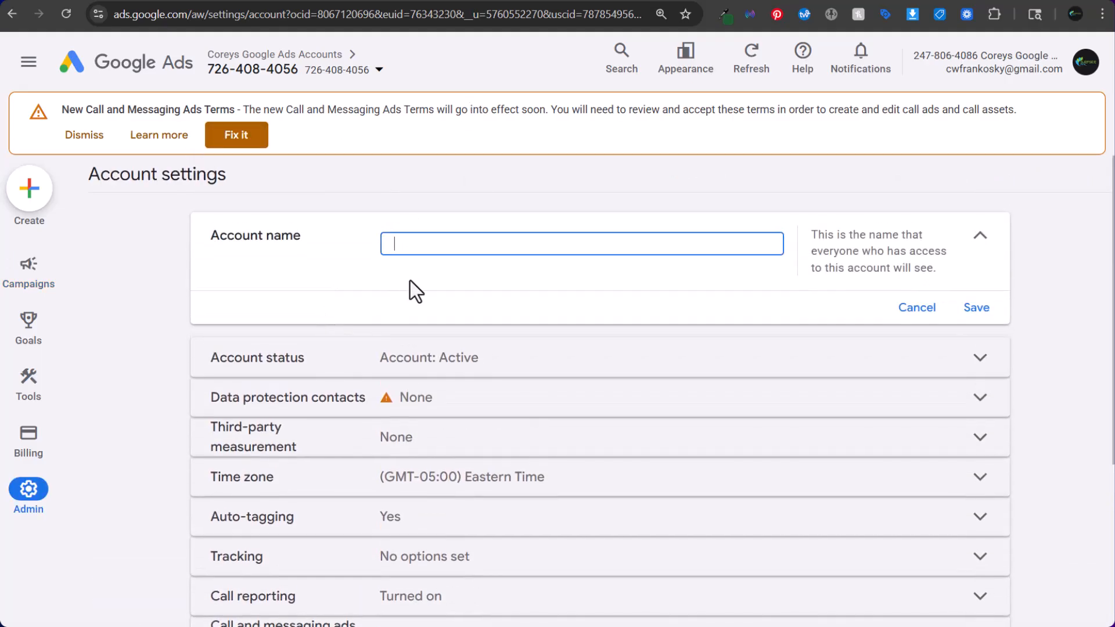
type("Tree Company Leads")
left_click(975, 307)
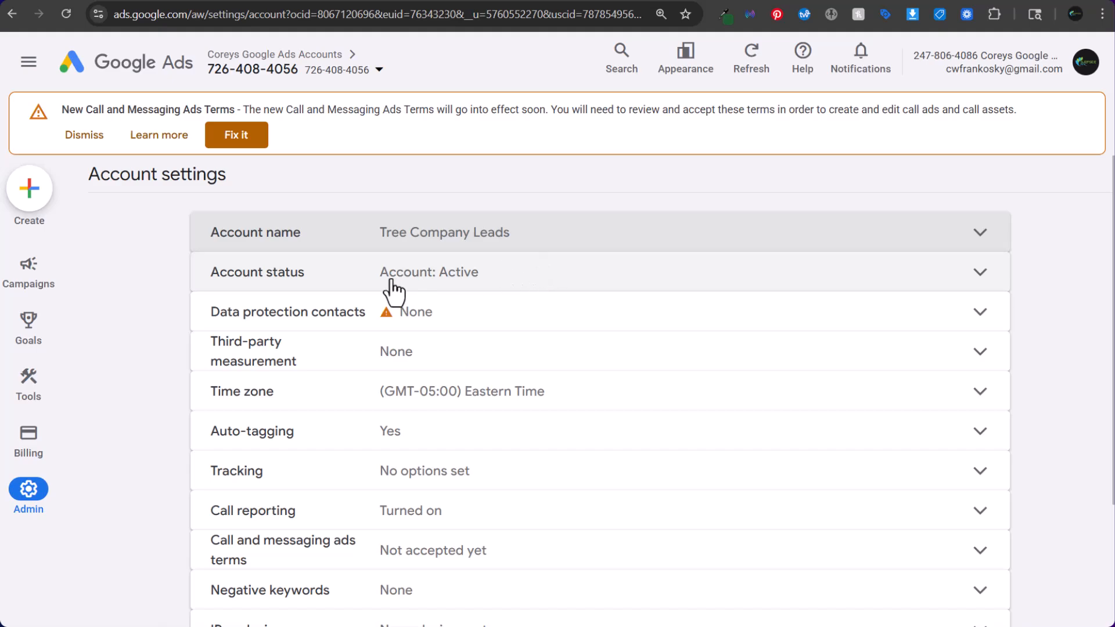
Accept and save the call and messaging ads terms in the account settings, and dismiss the terms notice.
scroll(667, 326, "down", 3)
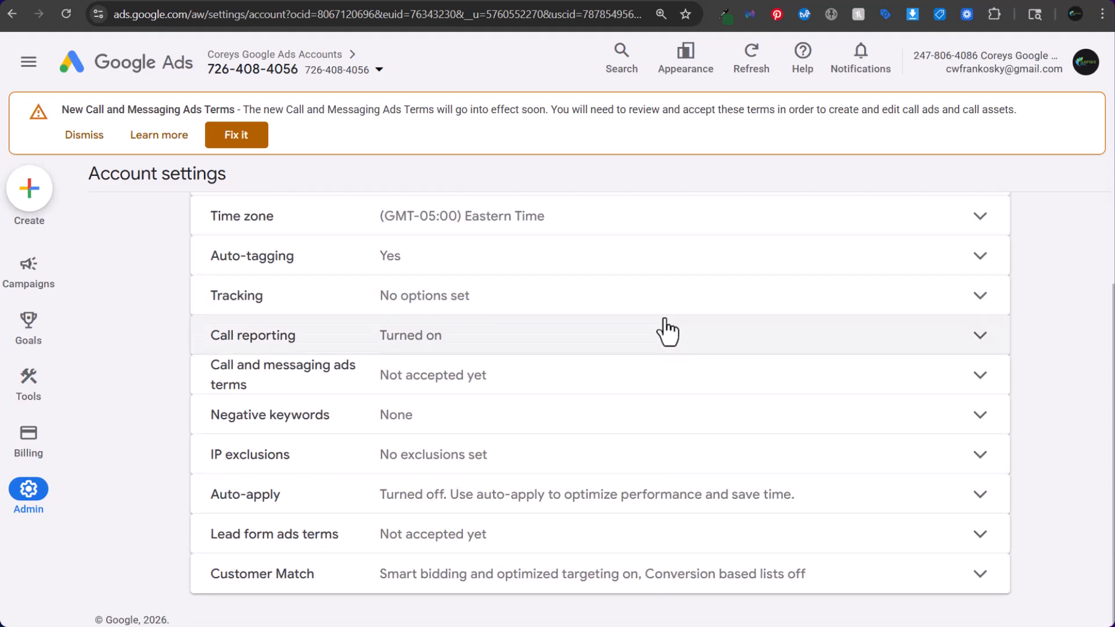
left_click(447, 380)
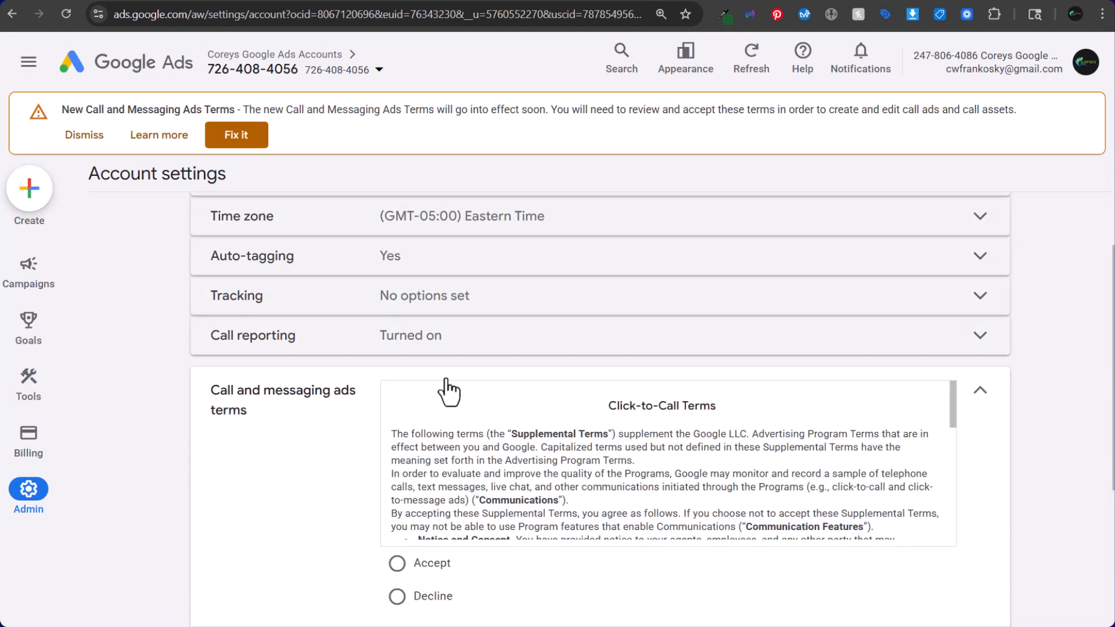
left_click(423, 560)
scroll(942, 473, "down", 4)
left_click(981, 427)
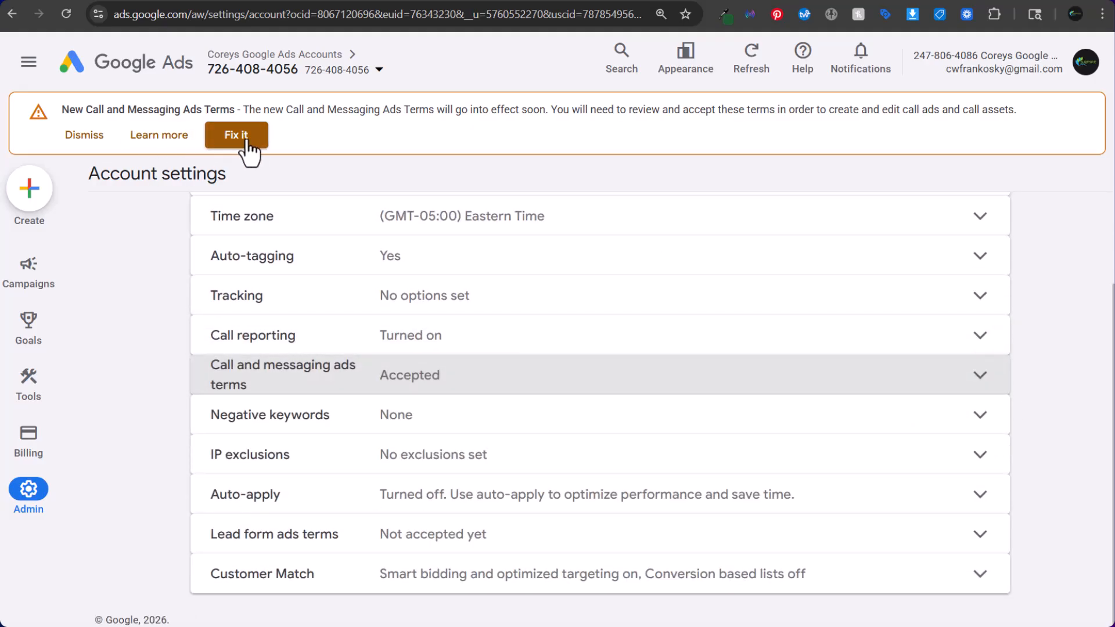
left_click(247, 141)
left_click(98, 135)
scroll(603, 456, "down", 2)
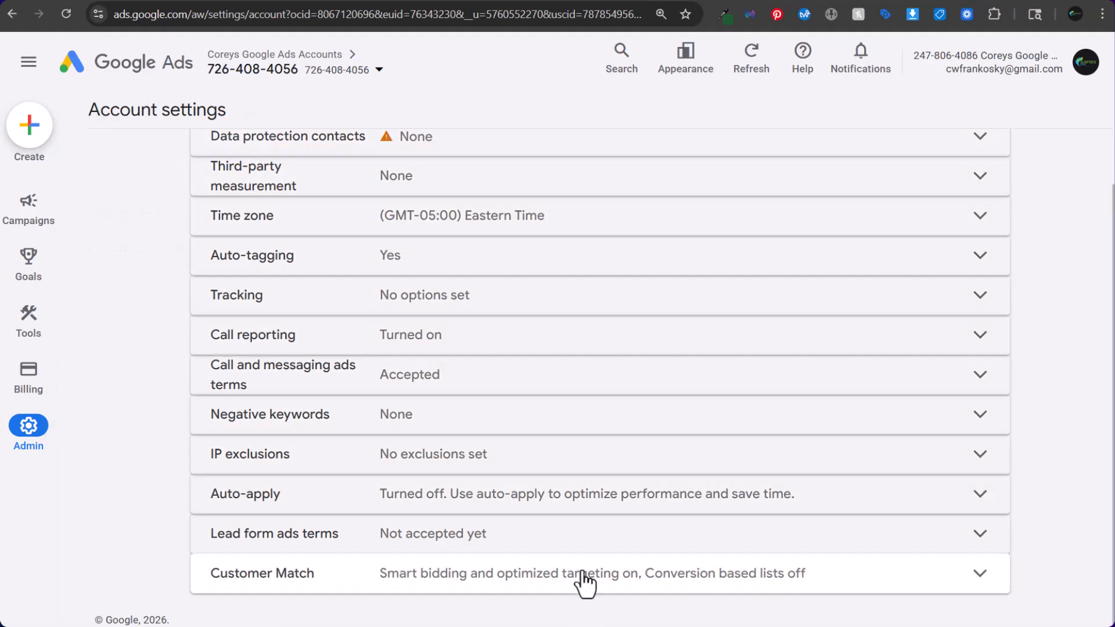
Turn on conversion-based customer lists in the account's Customer Match settings and save.
left_click(584, 583)
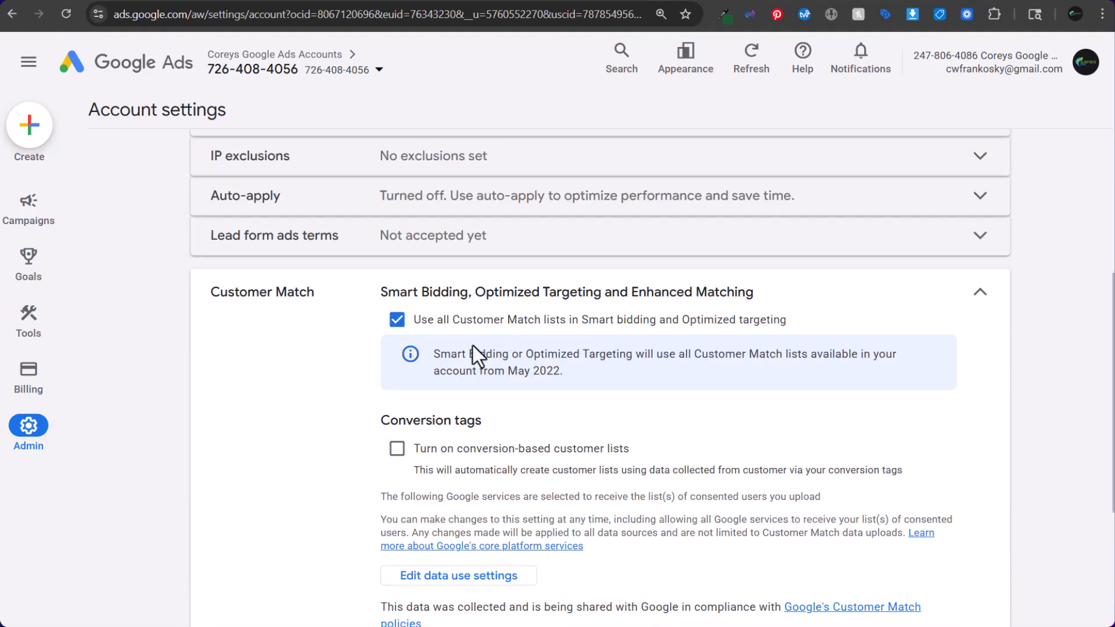
left_click(388, 448)
scroll(705, 162, "down", 5)
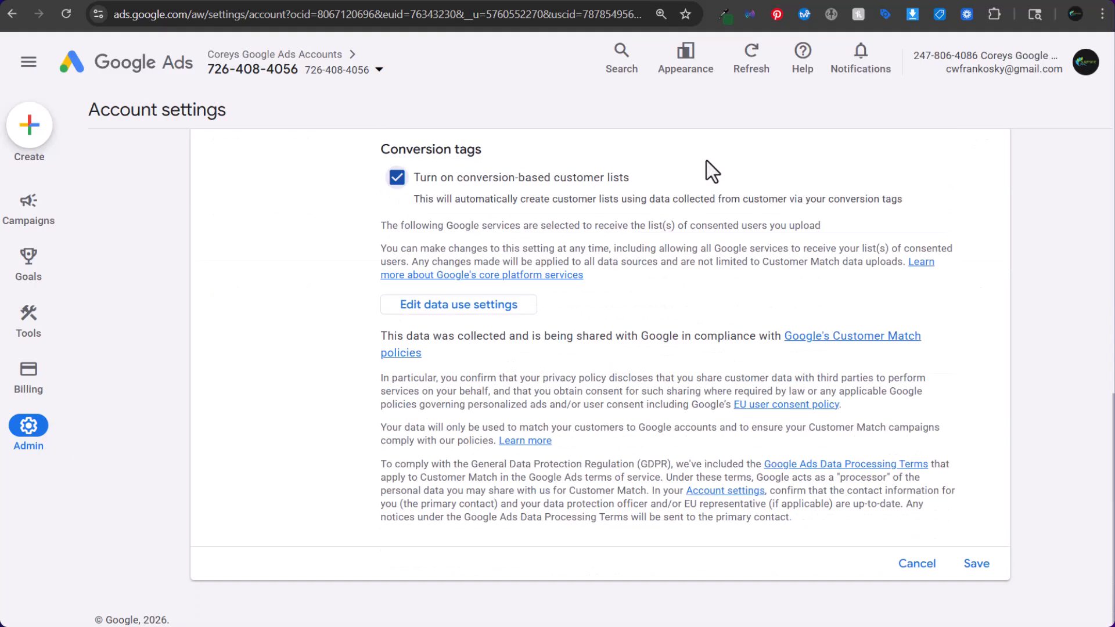
left_click(977, 564)
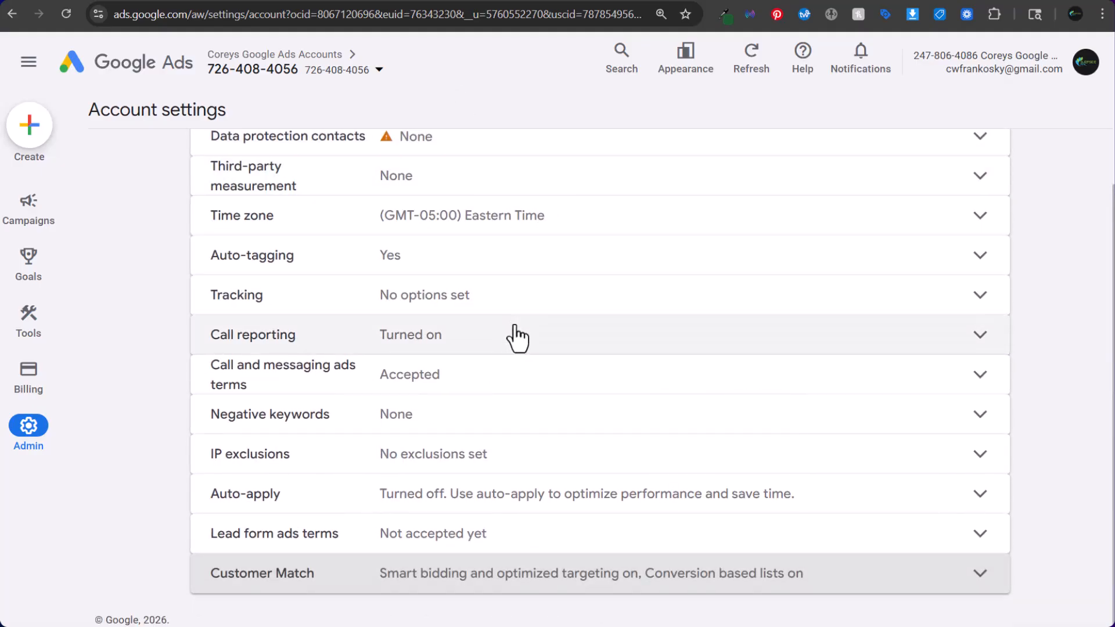
Return to the campaign list, pause Campaign #1, and dismiss the call and messaging ads terms notice.
mouse_move(28, 319)
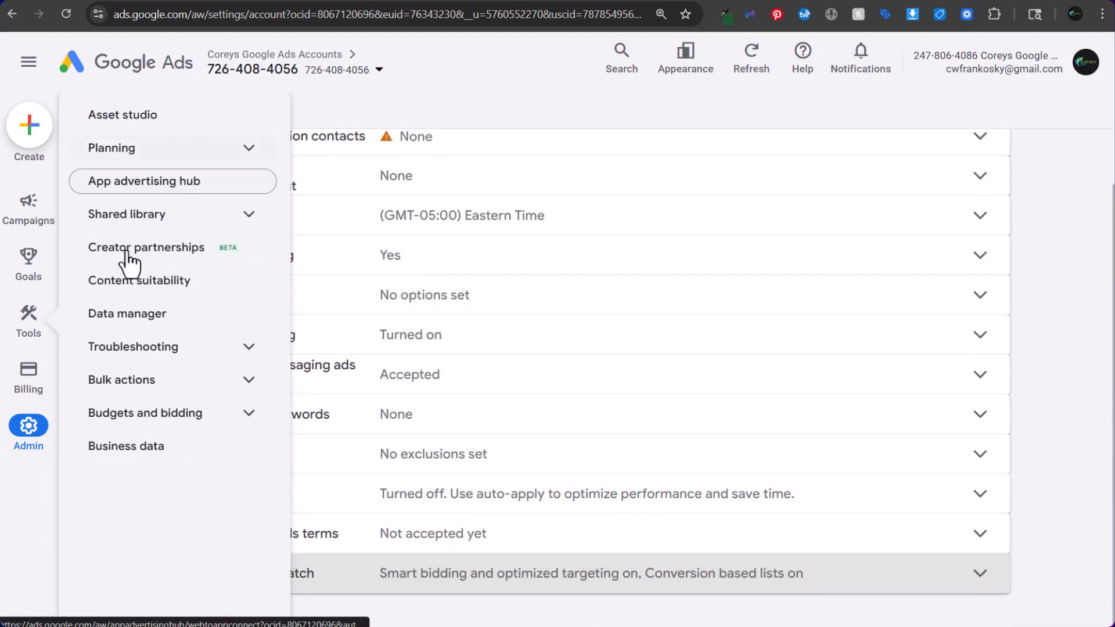
scroll(591, 311, "up", 2)
mouse_move(28, 206)
left_click(94, 216)
left_click(116, 248)
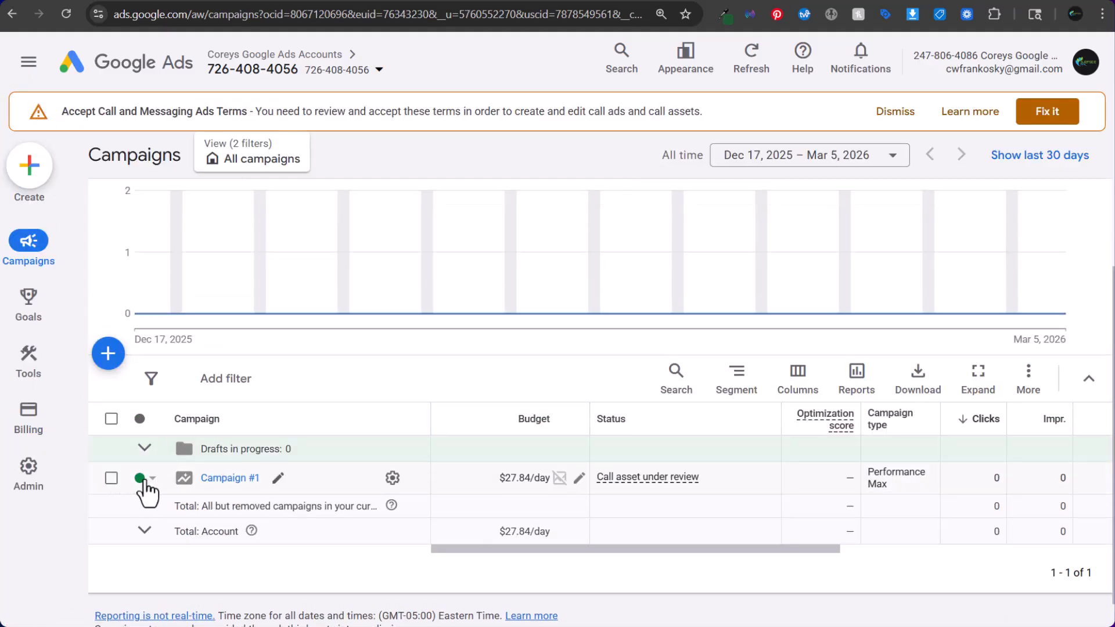
left_click(143, 481)
left_click(143, 535)
left_click(895, 112)
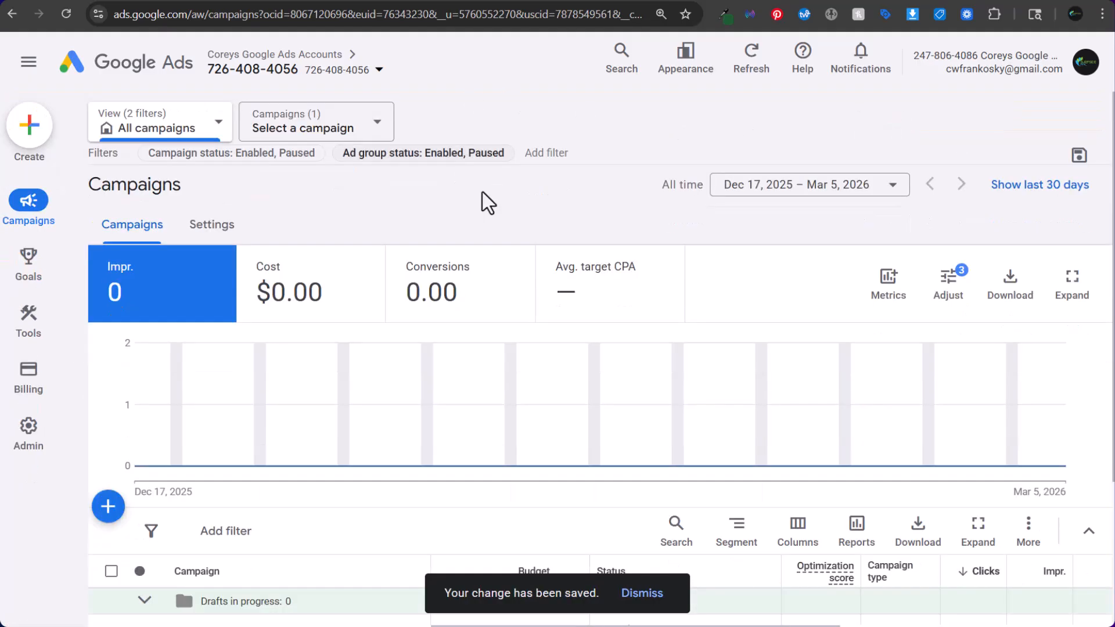
scroll(482, 197, "down", 3)
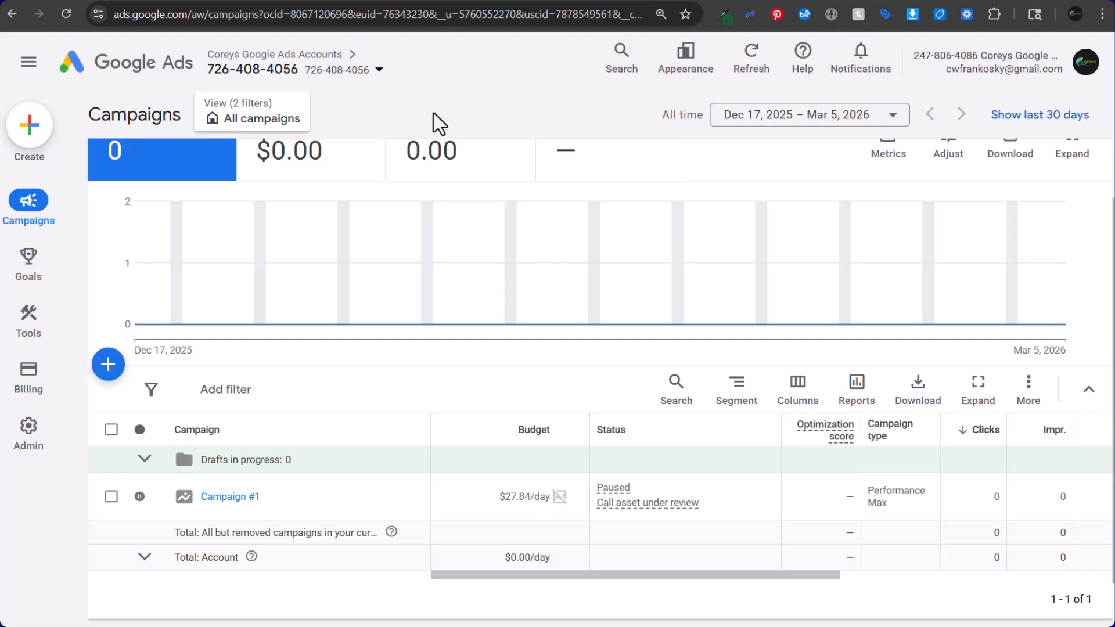
Open the conversion goals summary, expand the Phone call lead goal, and view the settings of its "Calls from ads" conversion action.
mouse_move(42, 269)
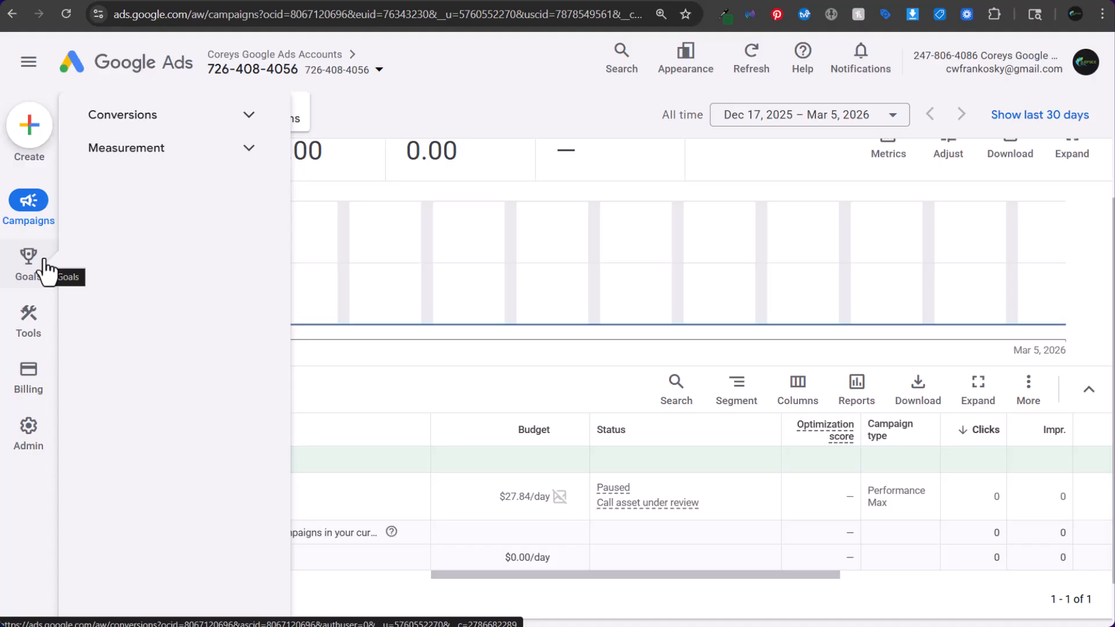
left_click(212, 119)
left_click(206, 150)
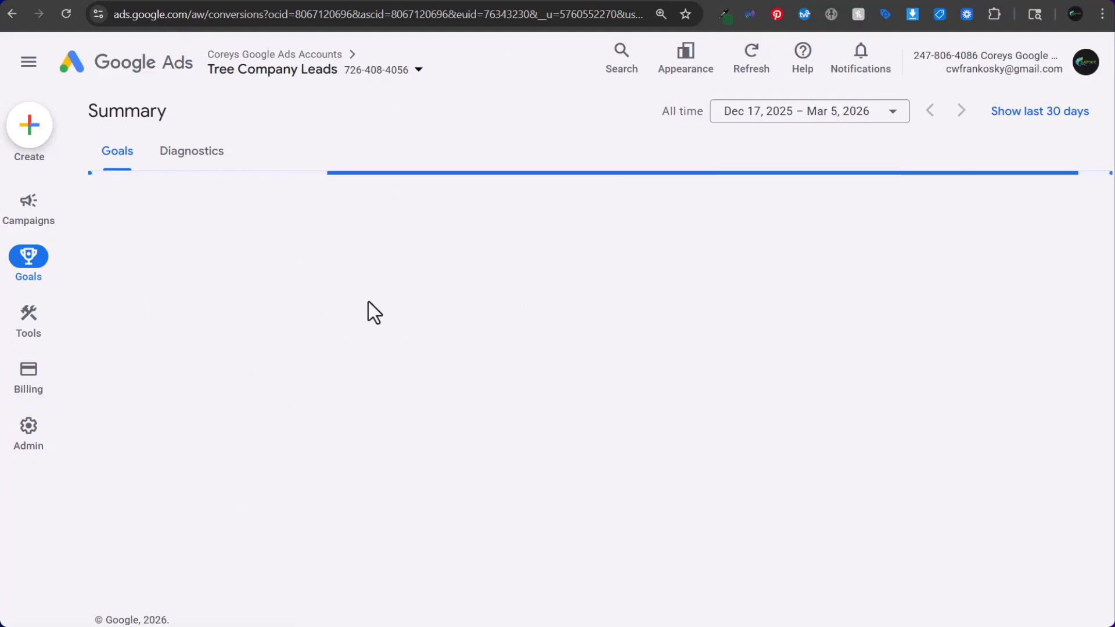
scroll(131, 381, "down", 9)
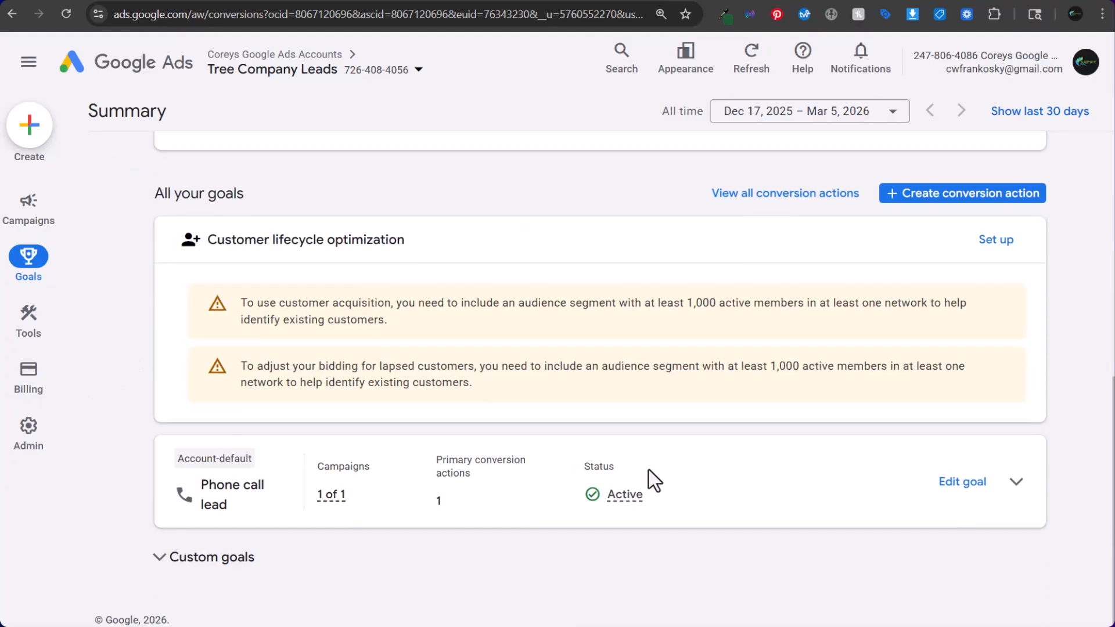
left_click(1016, 486)
scroll(830, 394, "down", 2)
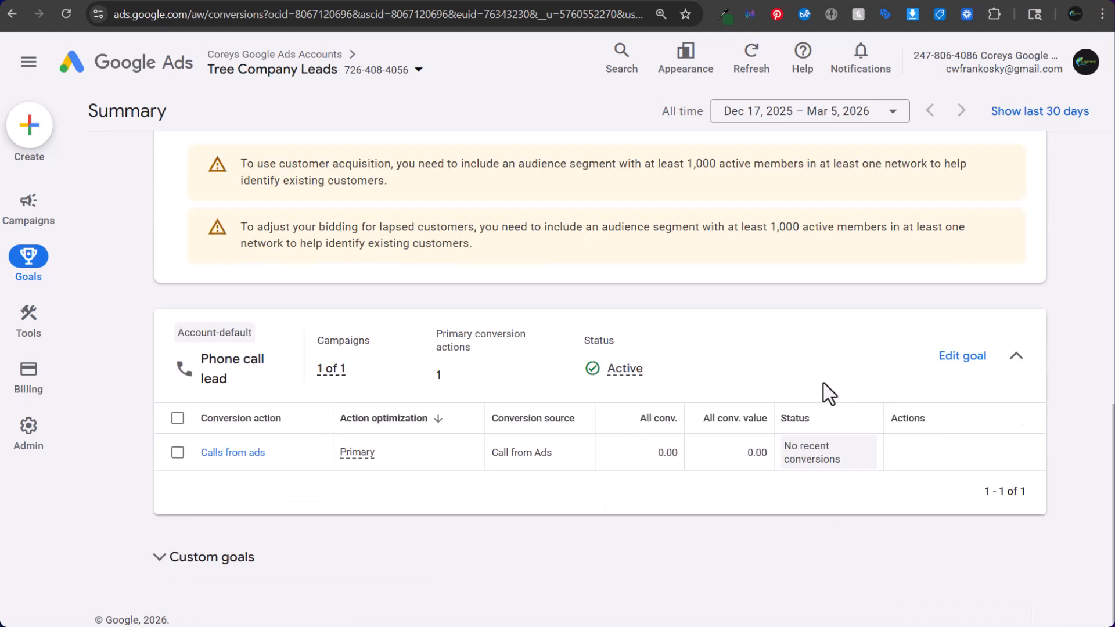
left_click(244, 457)
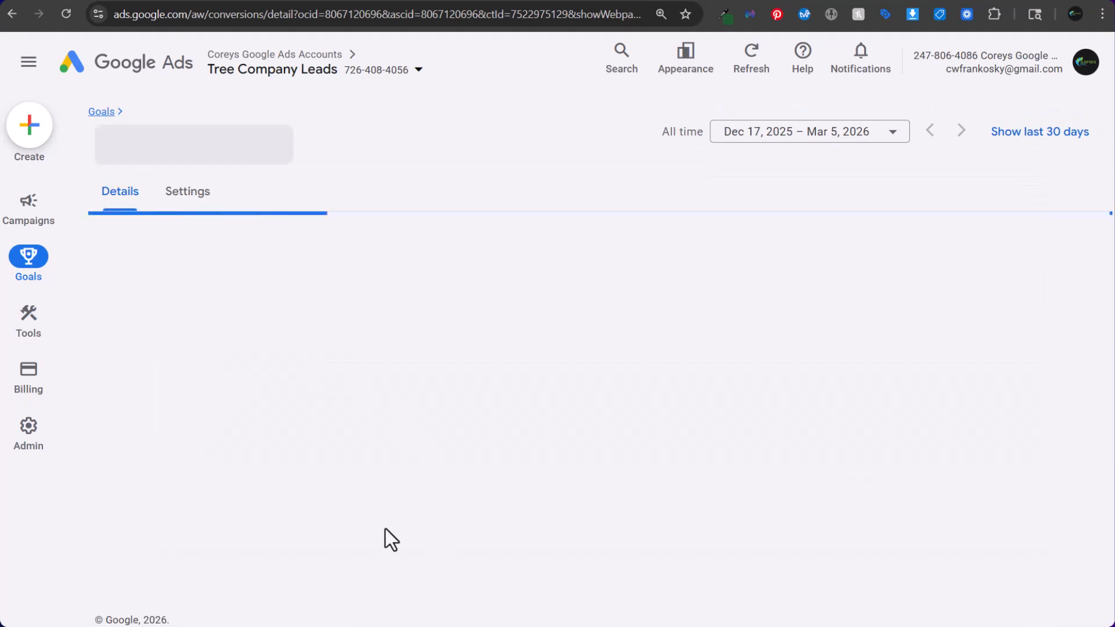
scroll(327, 404, "down", 2)
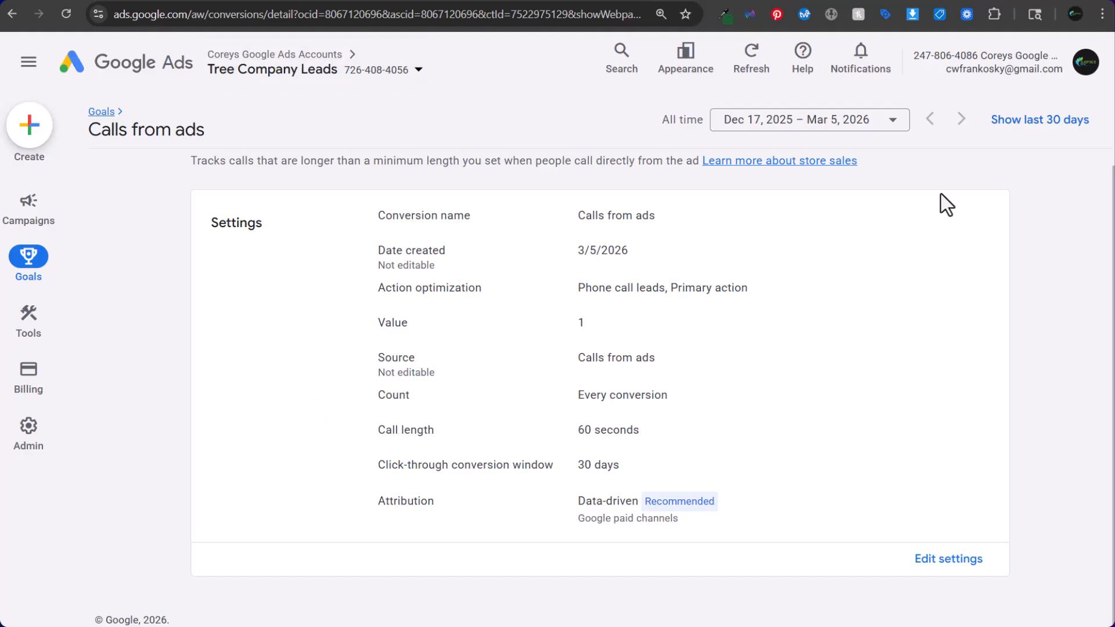
Set the "Calls from ads" conversion action to count one conversion per interaction, save, and review its updated details.
left_click(926, 562)
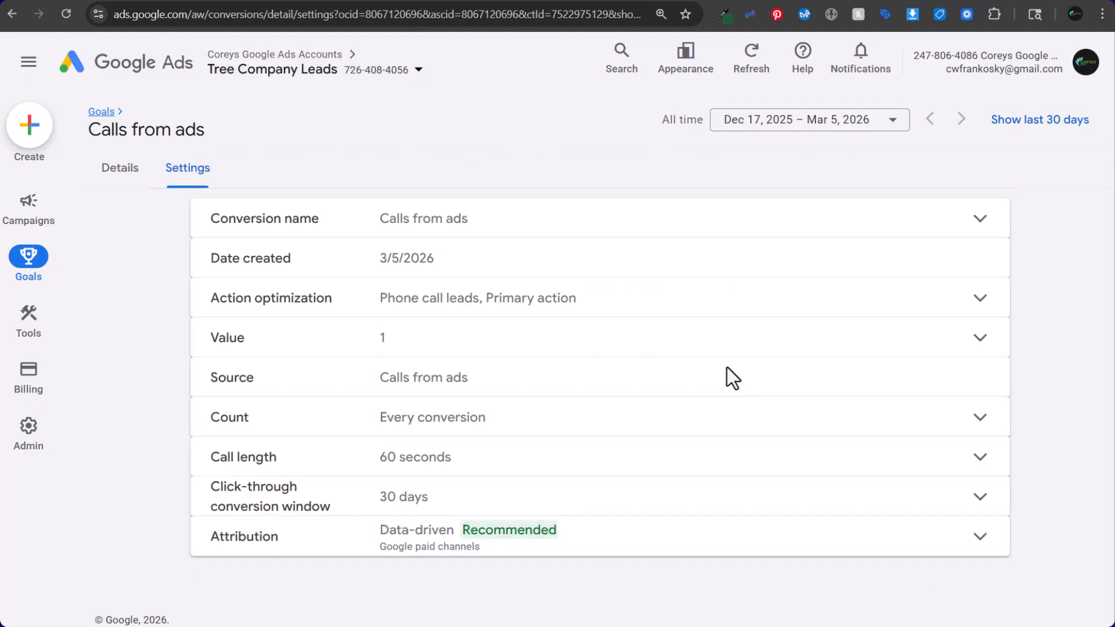
left_click(597, 429)
left_click(383, 502)
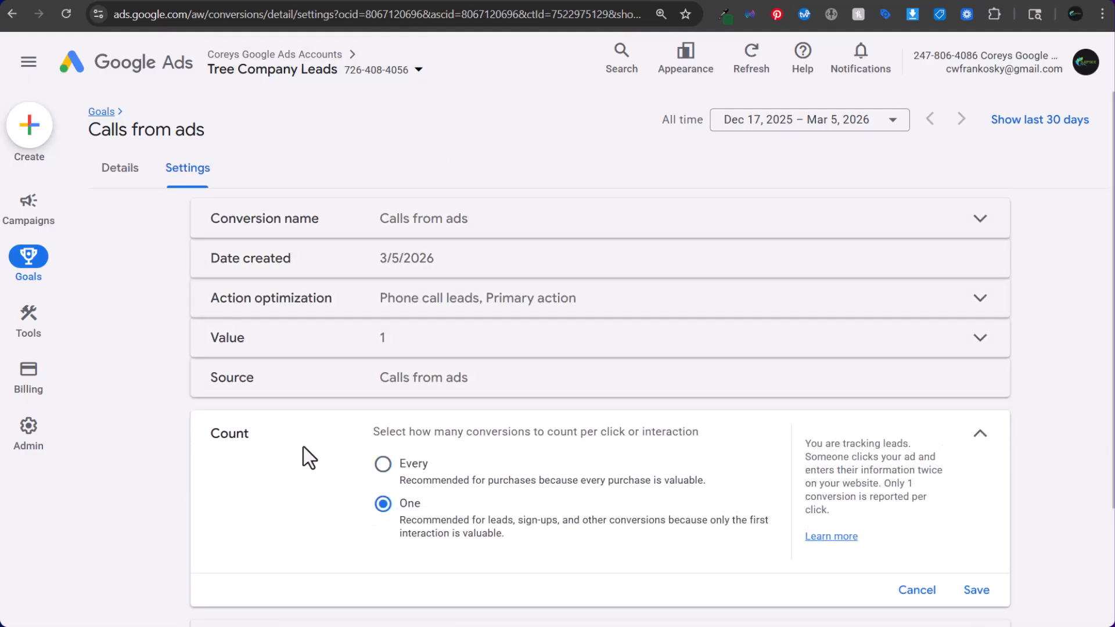
scroll(303, 447, "down", 3)
left_click(977, 441)
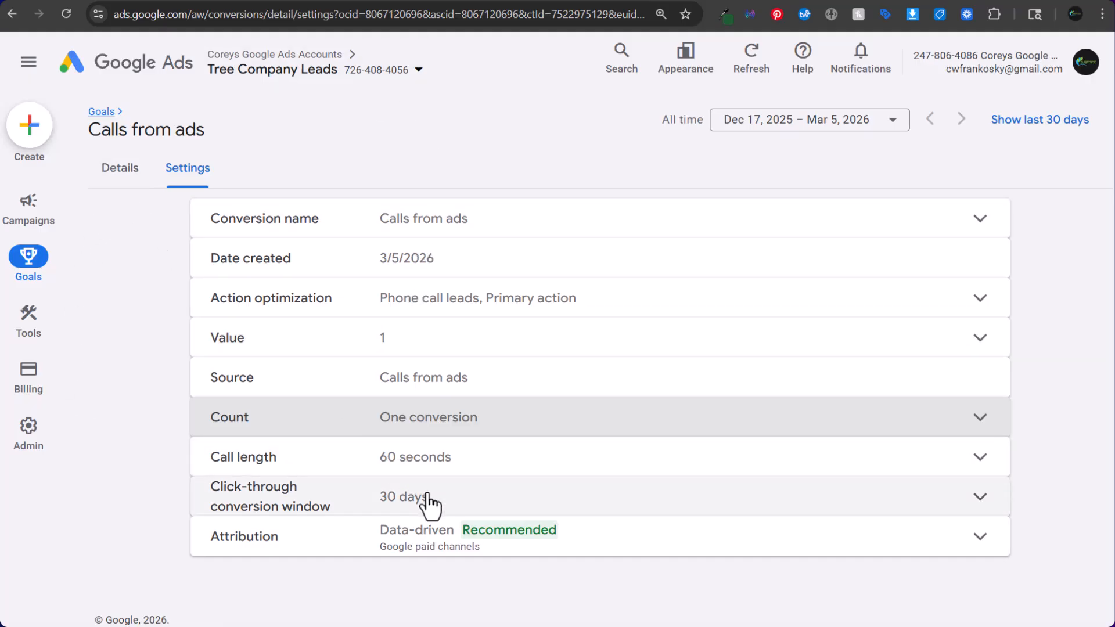
left_click(103, 173)
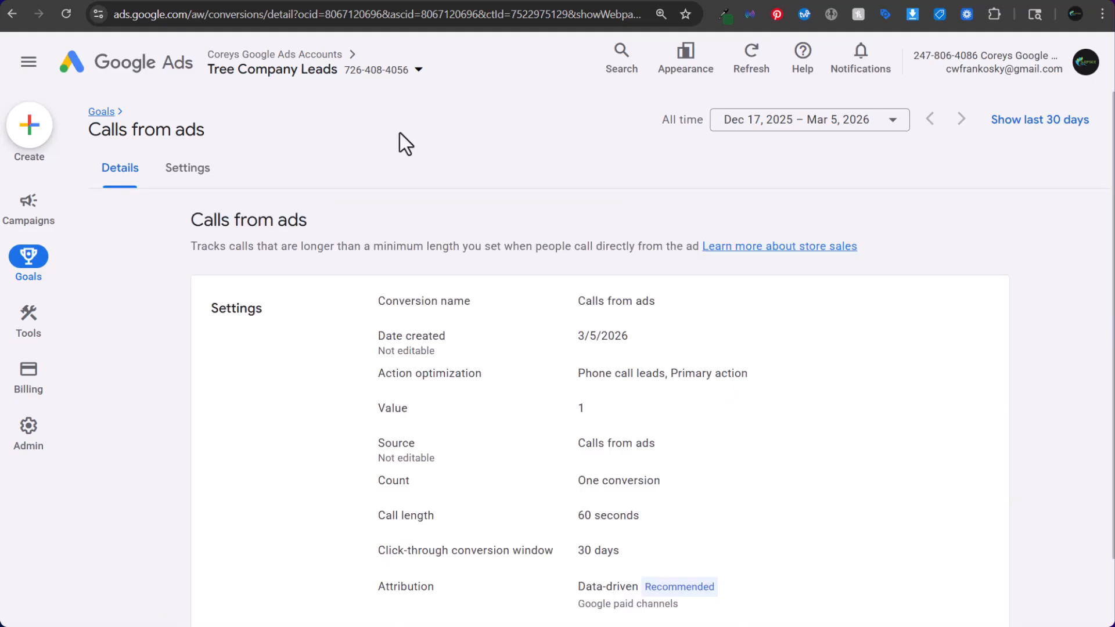
scroll(747, 251, "down", 2)
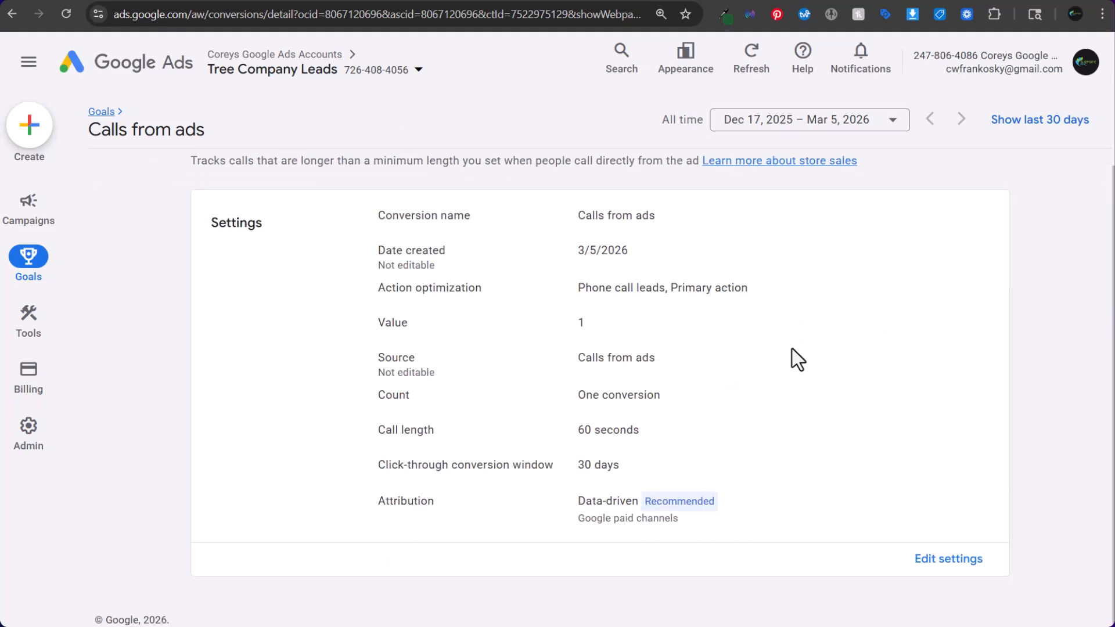
scroll(755, 346, "up", 2)
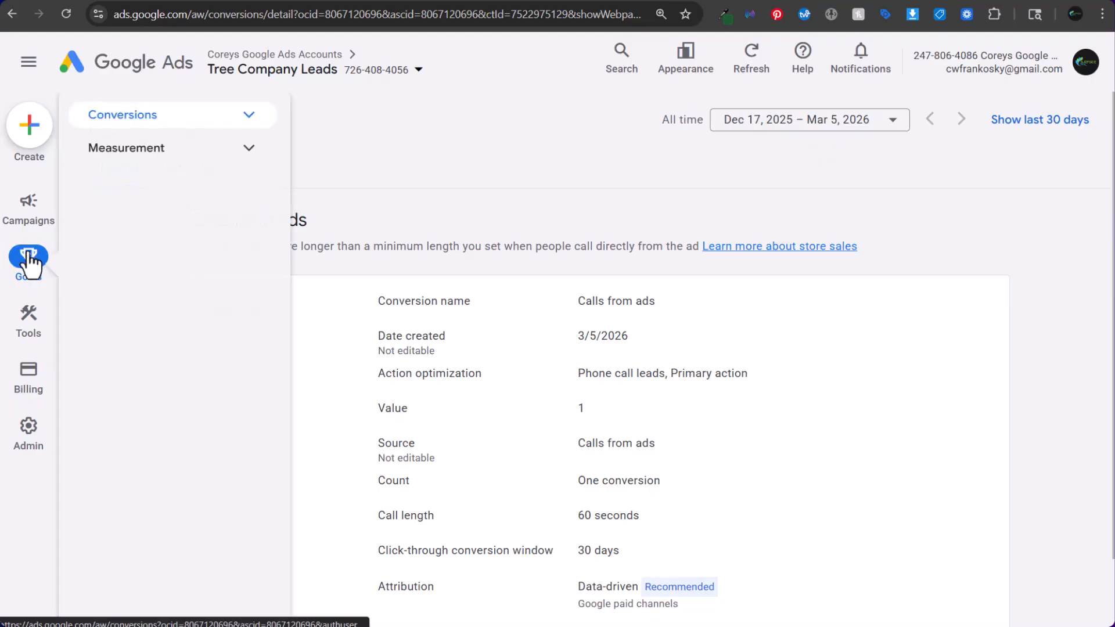
Start a new conversion action from the goals summary with website and phone call data sources, and choose the Phone call lead category.
left_click(167, 119)
left_click(166, 150)
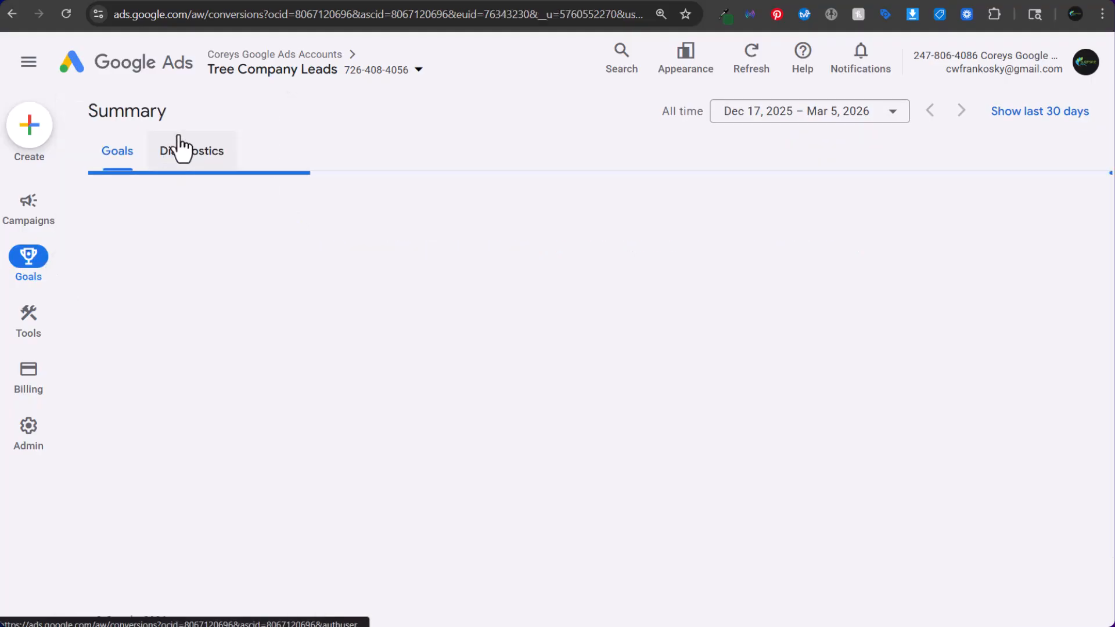
scroll(804, 226, "down", 11)
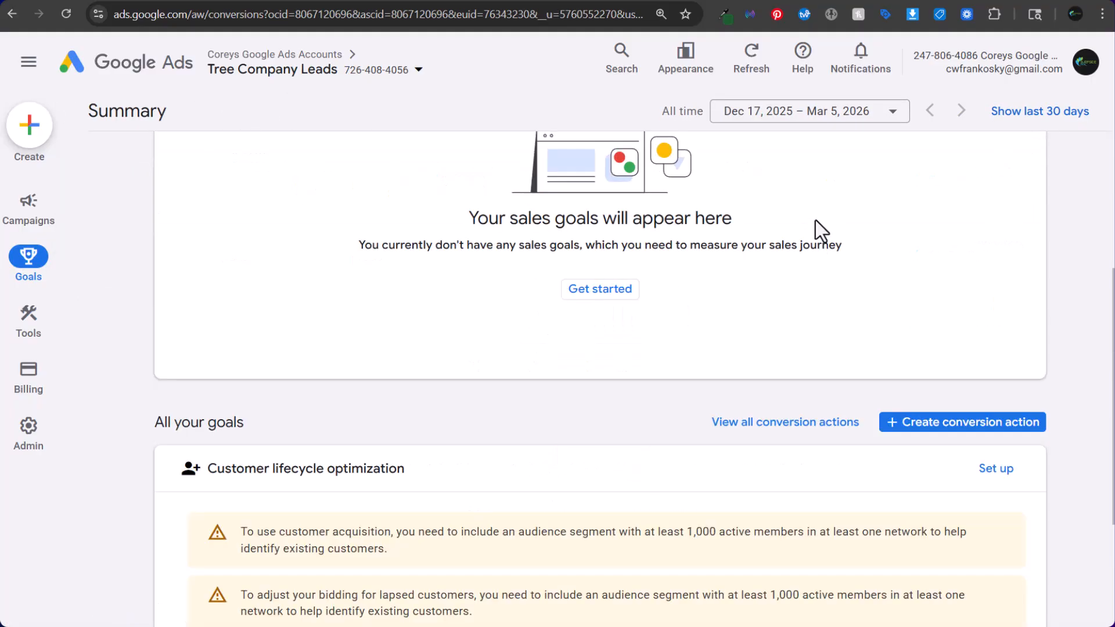
left_click(907, 214)
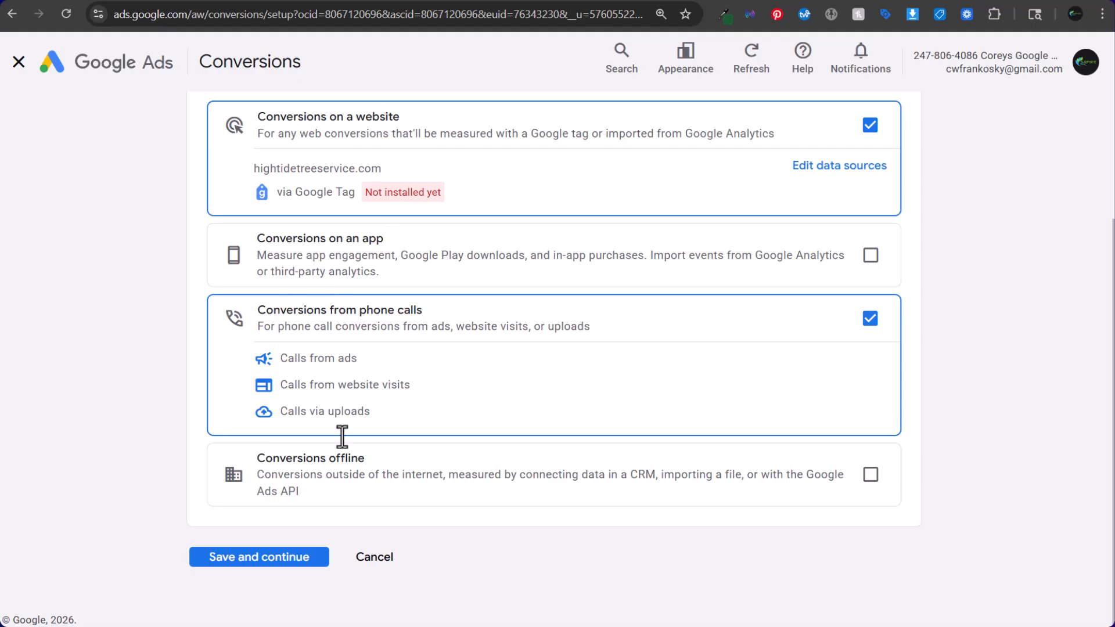
left_click(279, 564)
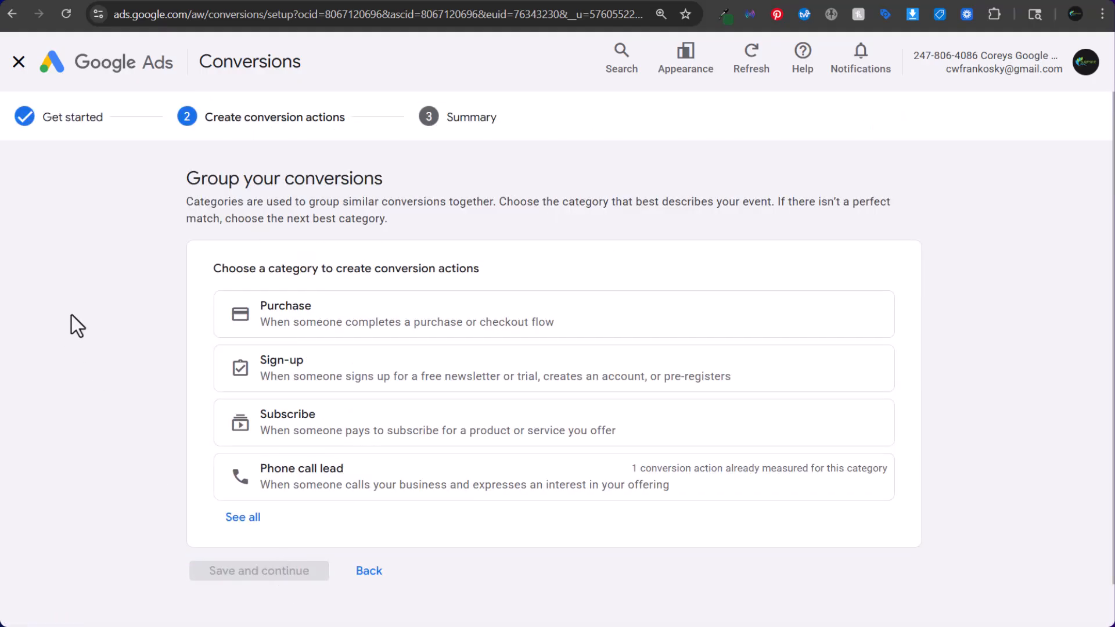
left_click(307, 487)
Add a "Calls from website visits" conversion that measures when someone calls a number shown on the website.
left_click(579, 348)
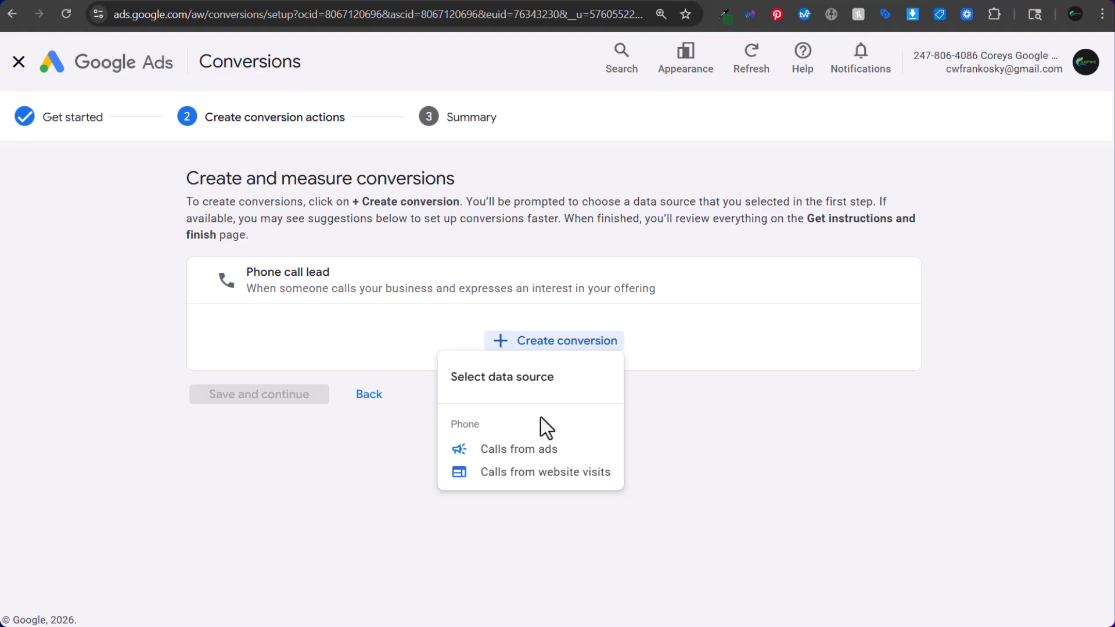
left_click(537, 473)
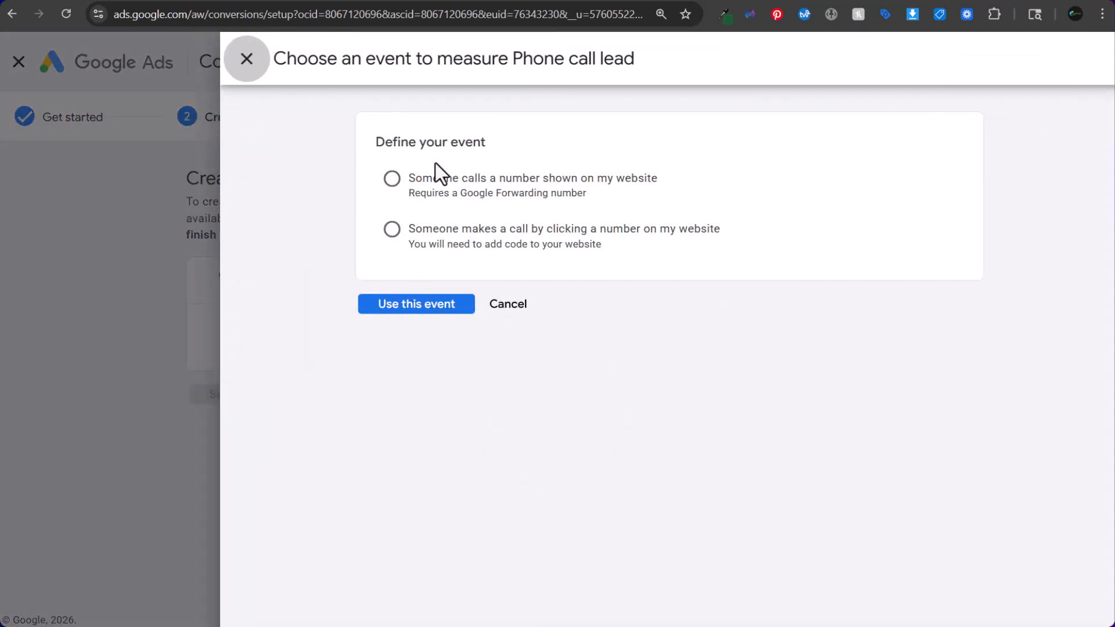
left_click(392, 180)
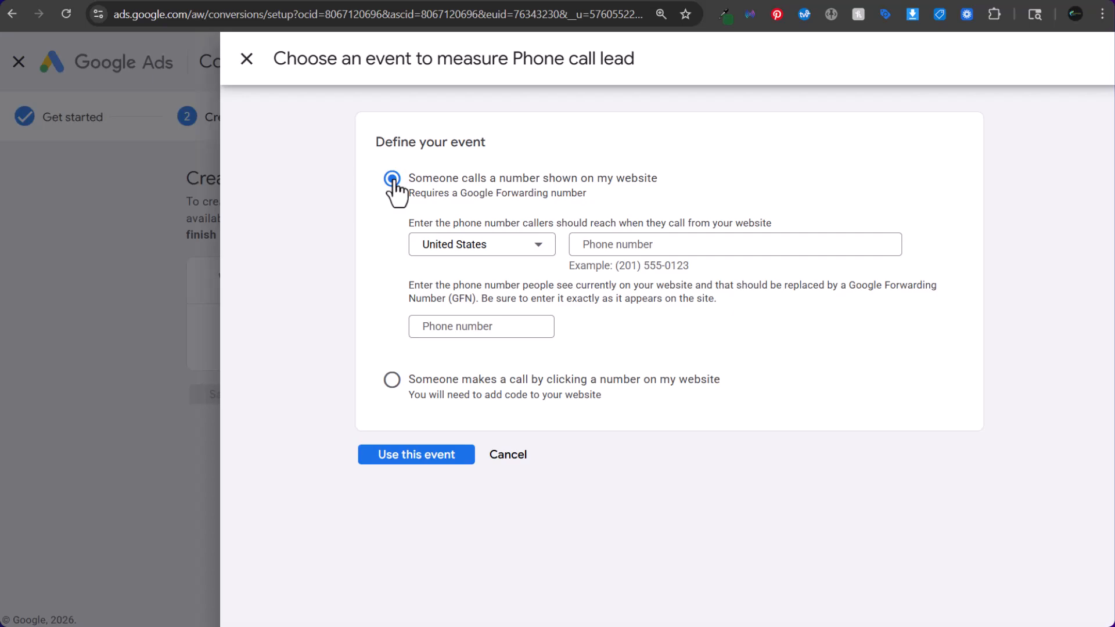
Copy the business phone number from the High Tide Tree Service website into both the displayed-number and the destination-number fields.
left_click(476, 332)
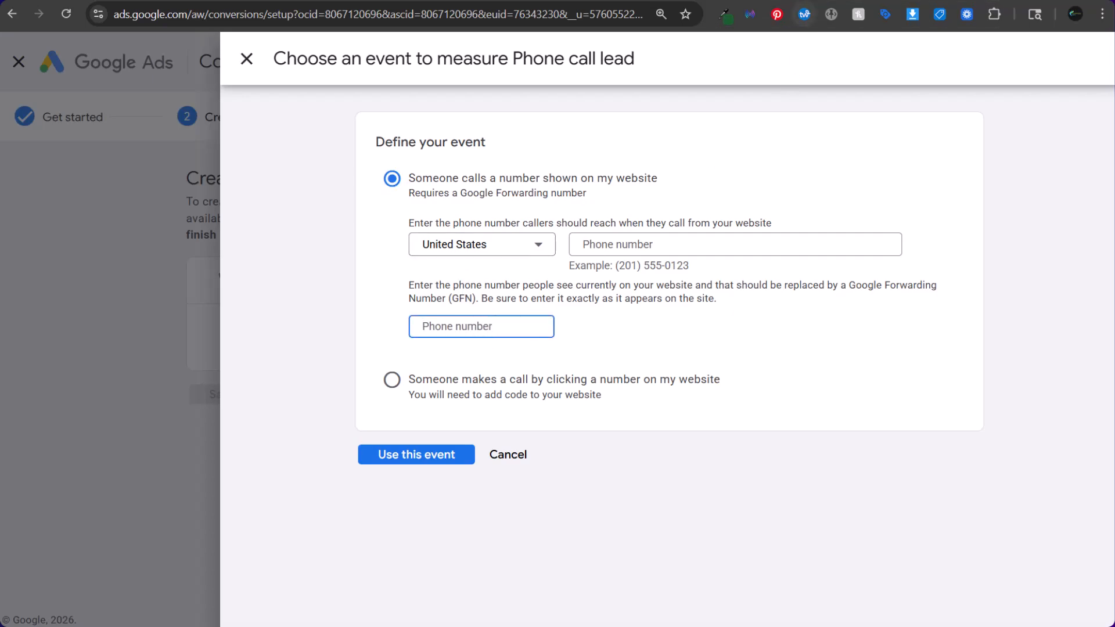
key("alt+Tab")
left_click_drag(987, 128, 879, 137)
key("ctrl+c")
key("alt+Tab")
key("ctrl+v")
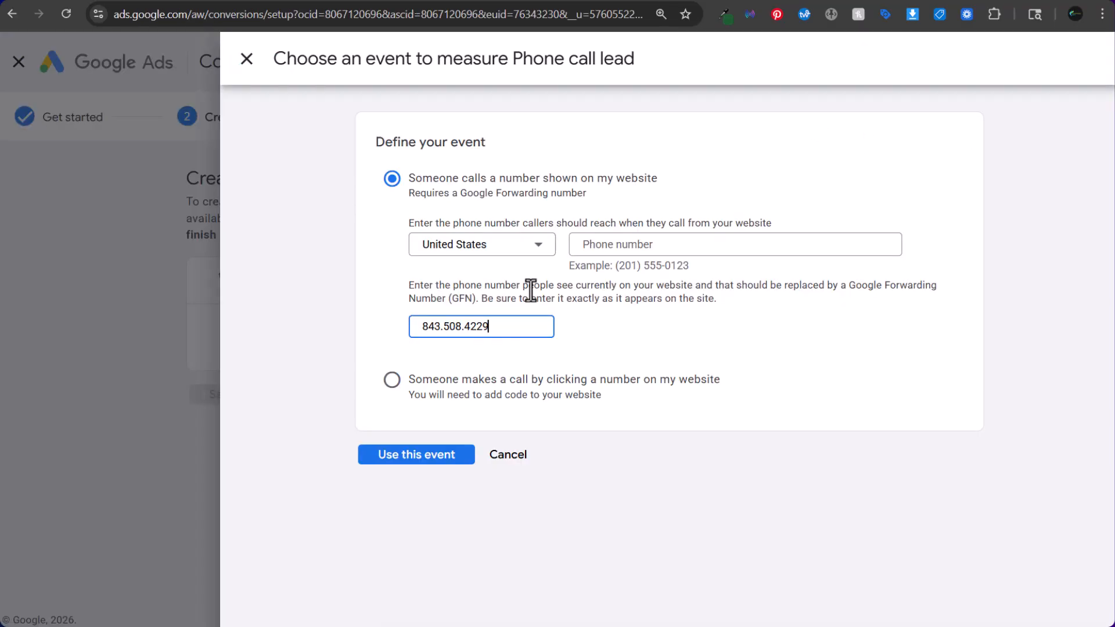
left_click(602, 244)
key("ctrl+v")
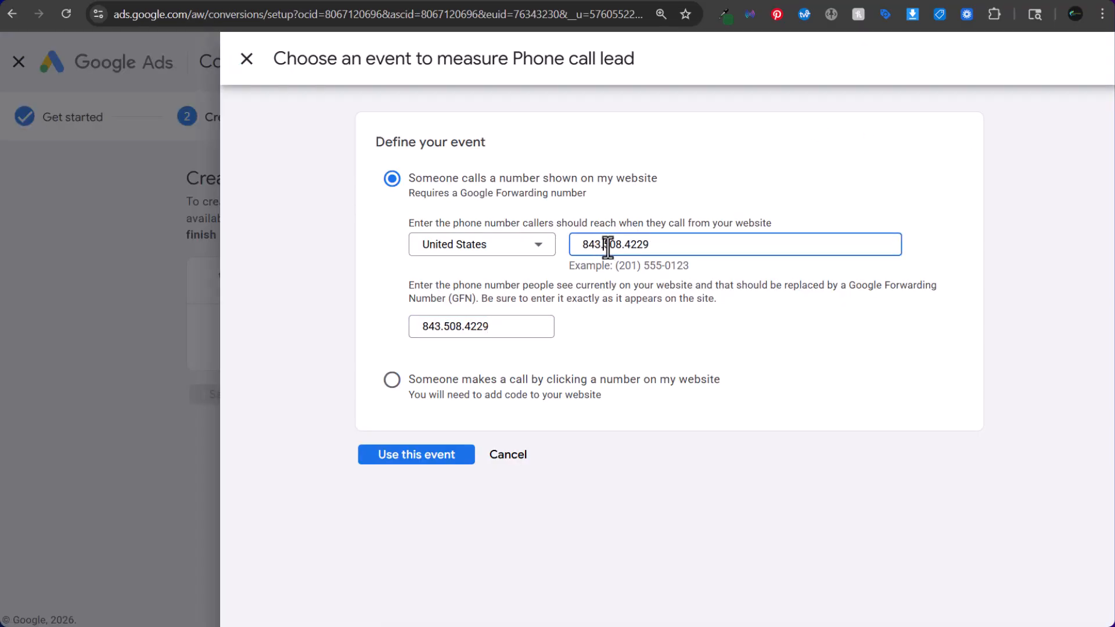
Reformat the destination phone number with parentheses and a hyphen like the example, and use this event.
key("BackSpace")
type(")")
key("BackSpace")
type("-")
type("(")
left_click_drag(666, 244, 548, 249)
left_click(628, 289)
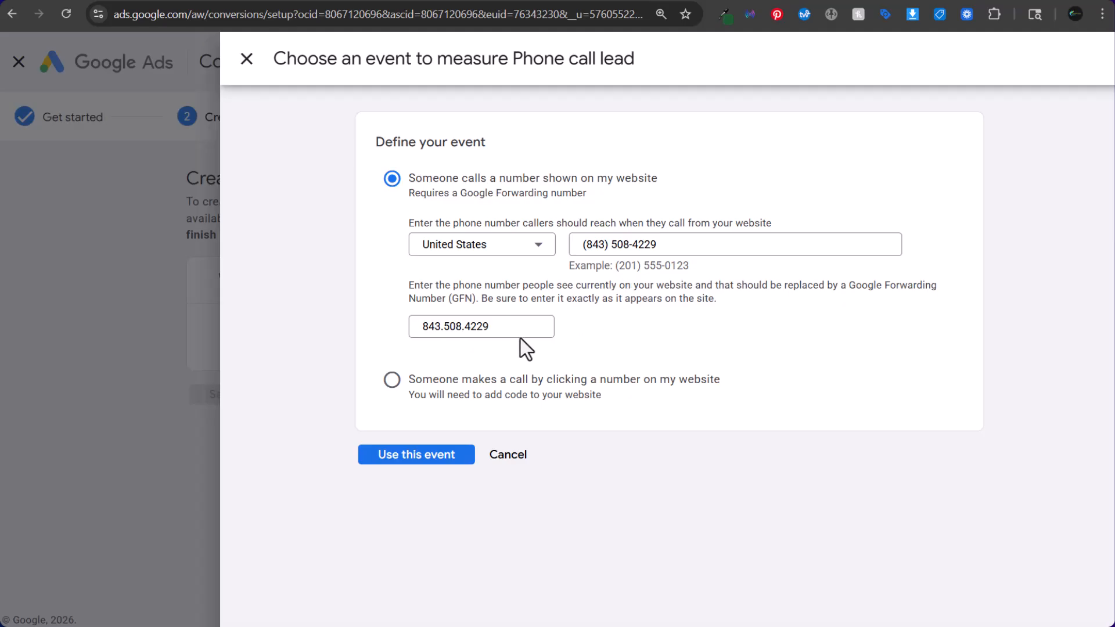
left_click_drag(520, 337, 330, 326)
left_click(670, 354)
left_click_drag(491, 326, 373, 323)
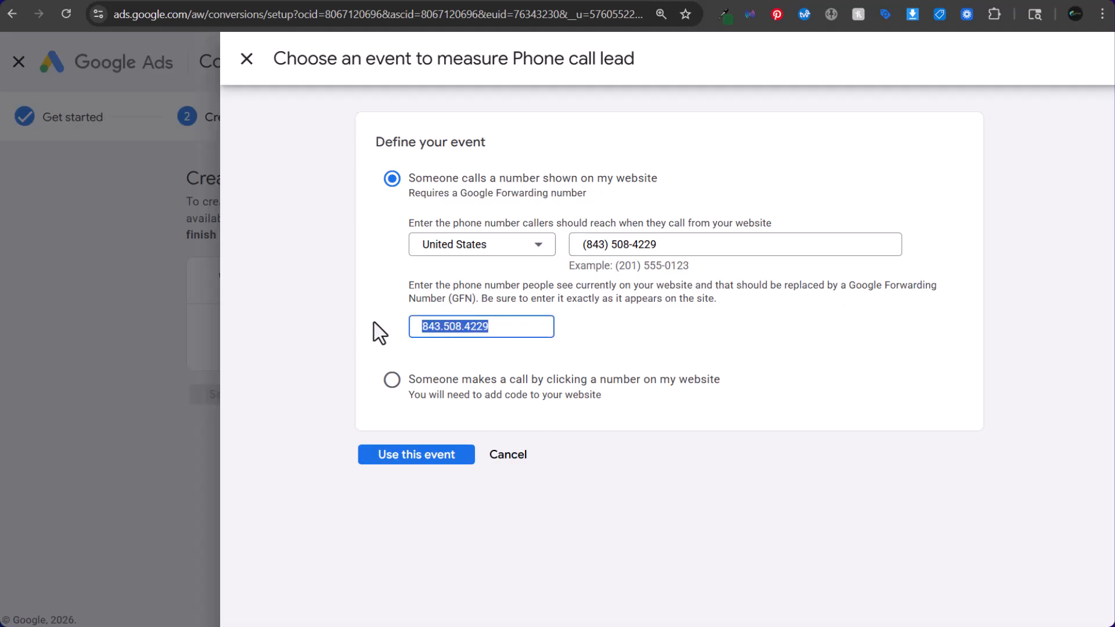
left_click(399, 462)
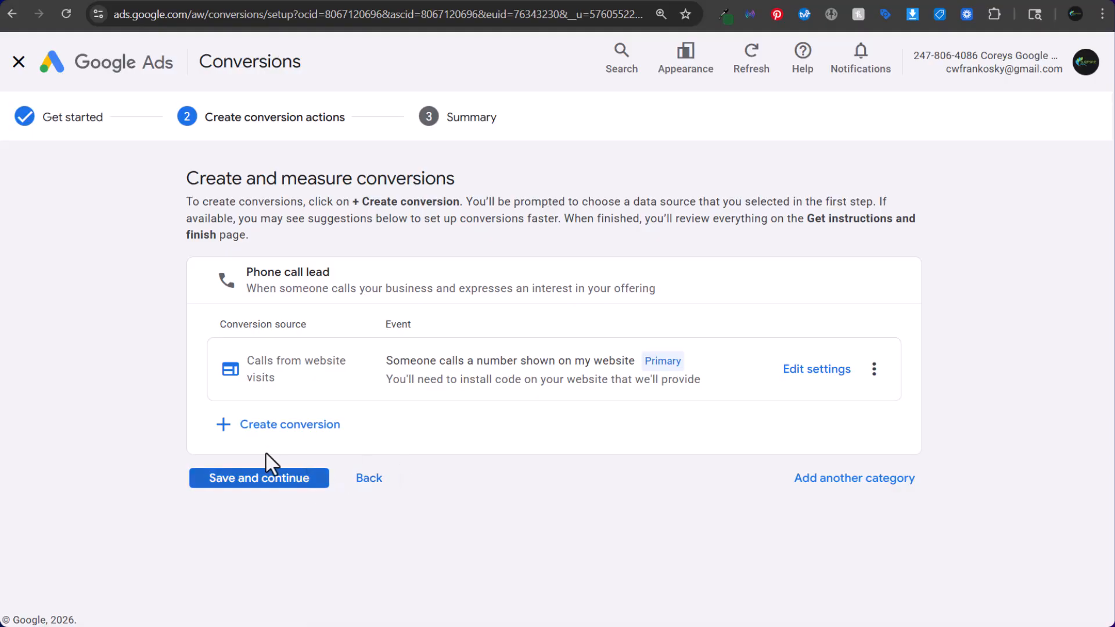
Add a second website-visit call conversion for someone making a call by clicking a number on the website.
left_click(266, 432)
left_click(262, 557)
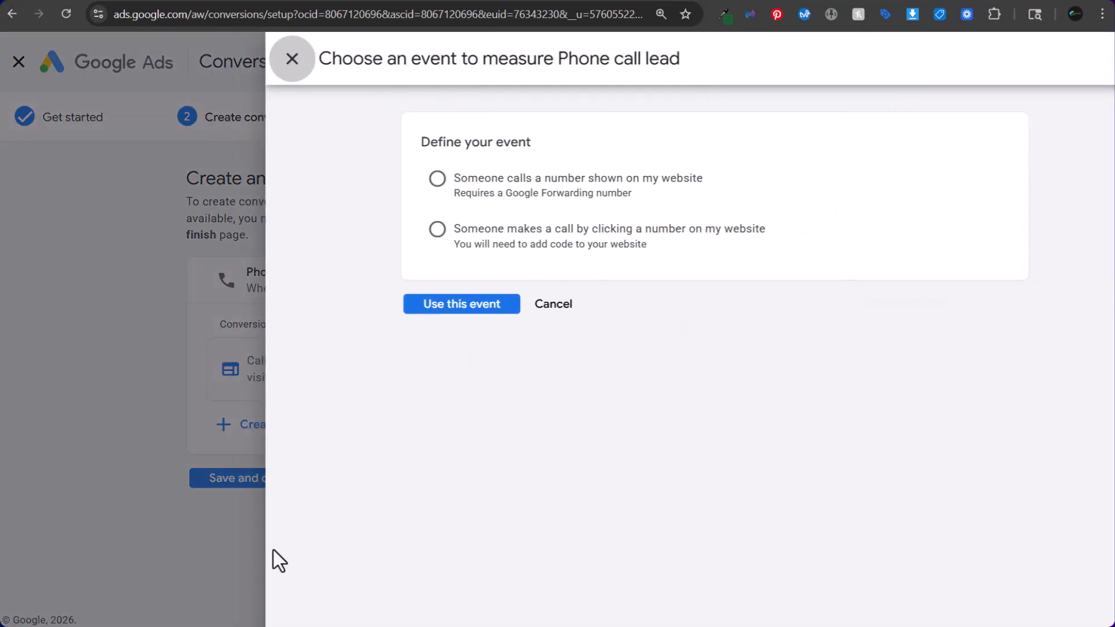
left_click(482, 231)
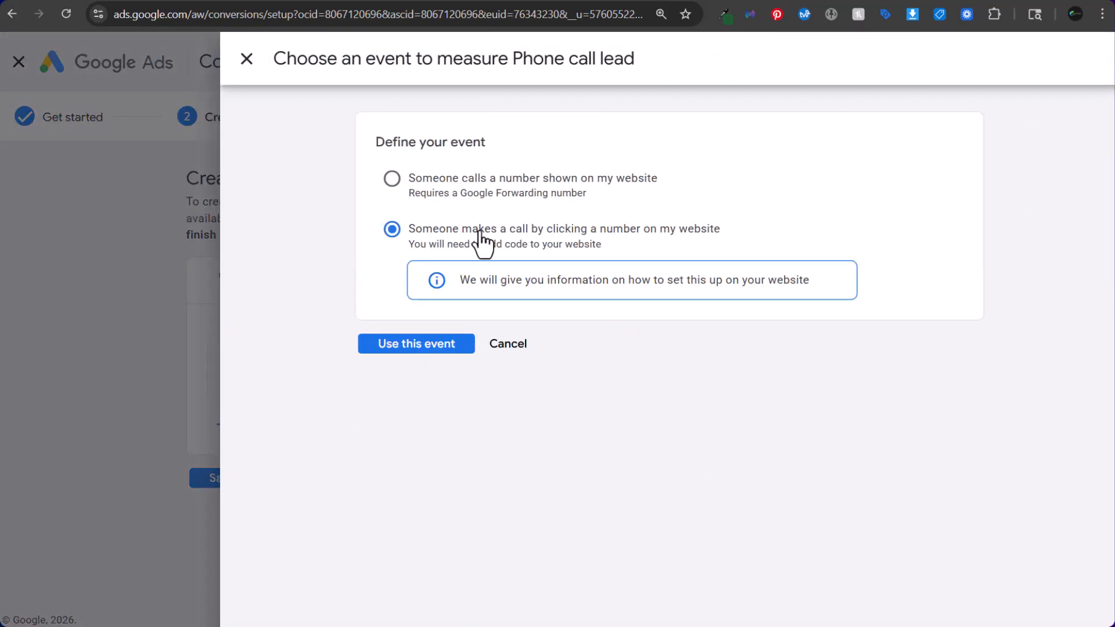
left_click(444, 348)
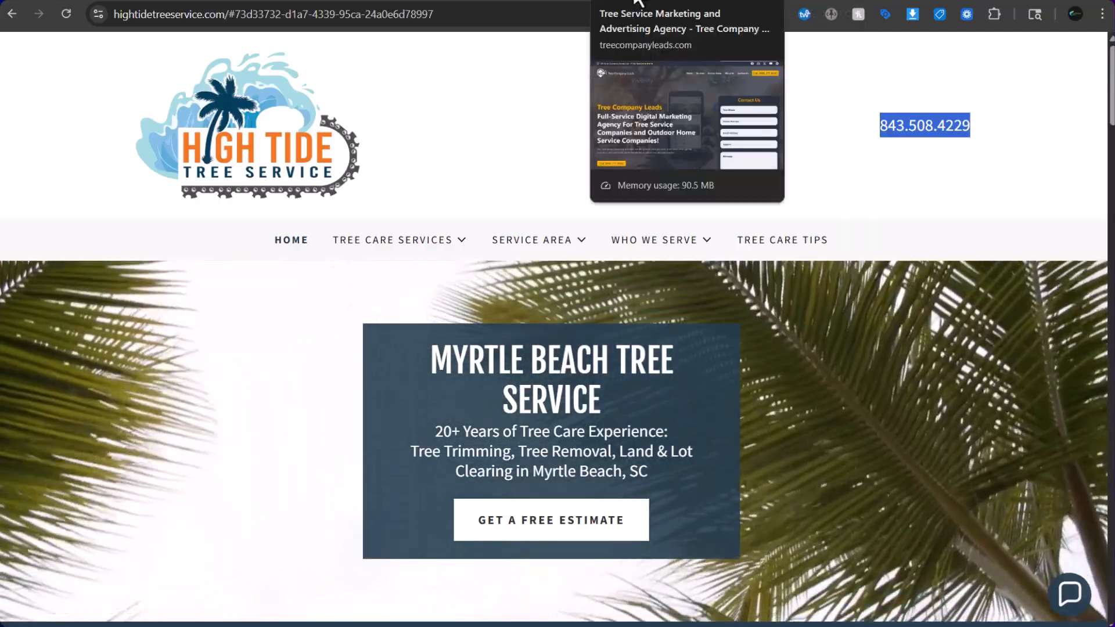
left_click(552, 2)
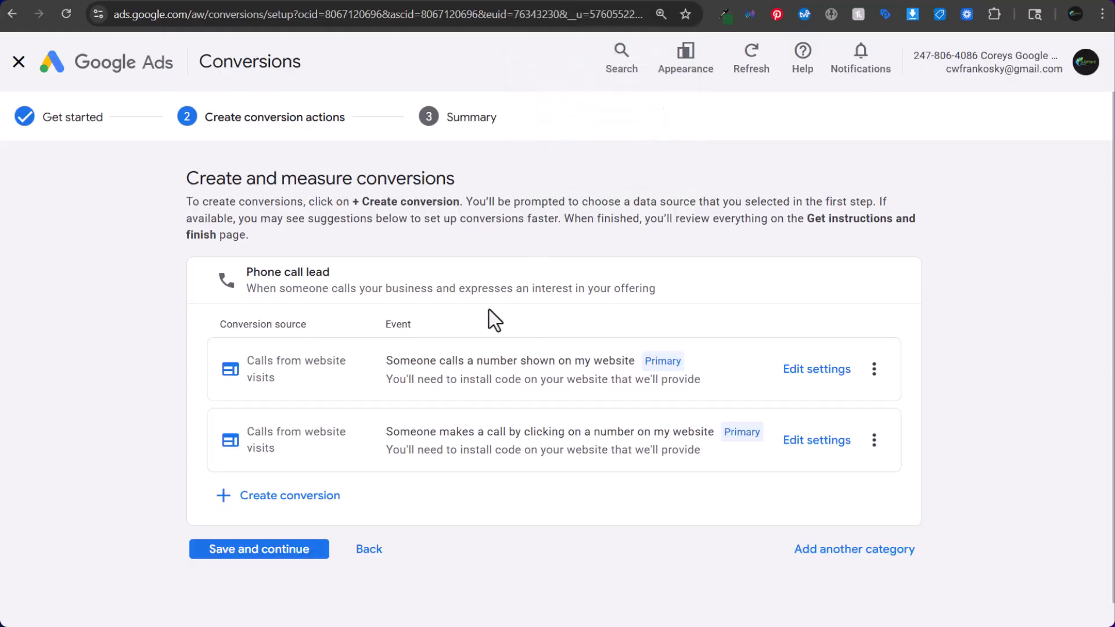
Save the two phone call conversions, review the Google tag and event snippet instructions, and finish the setup.
left_click(266, 549)
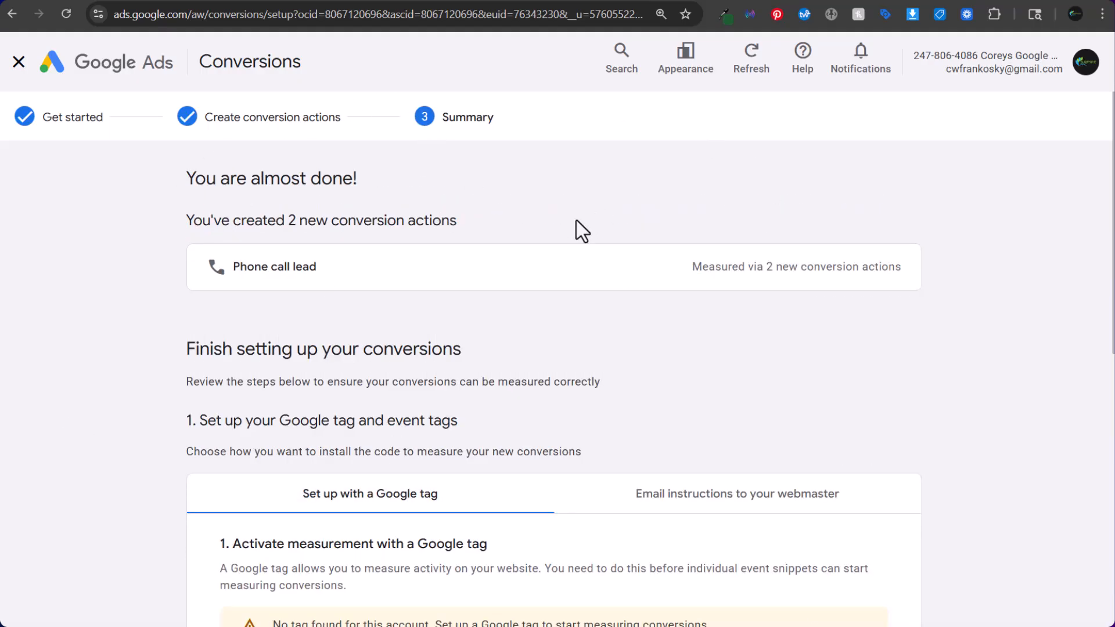
scroll(617, 406, "down", 4)
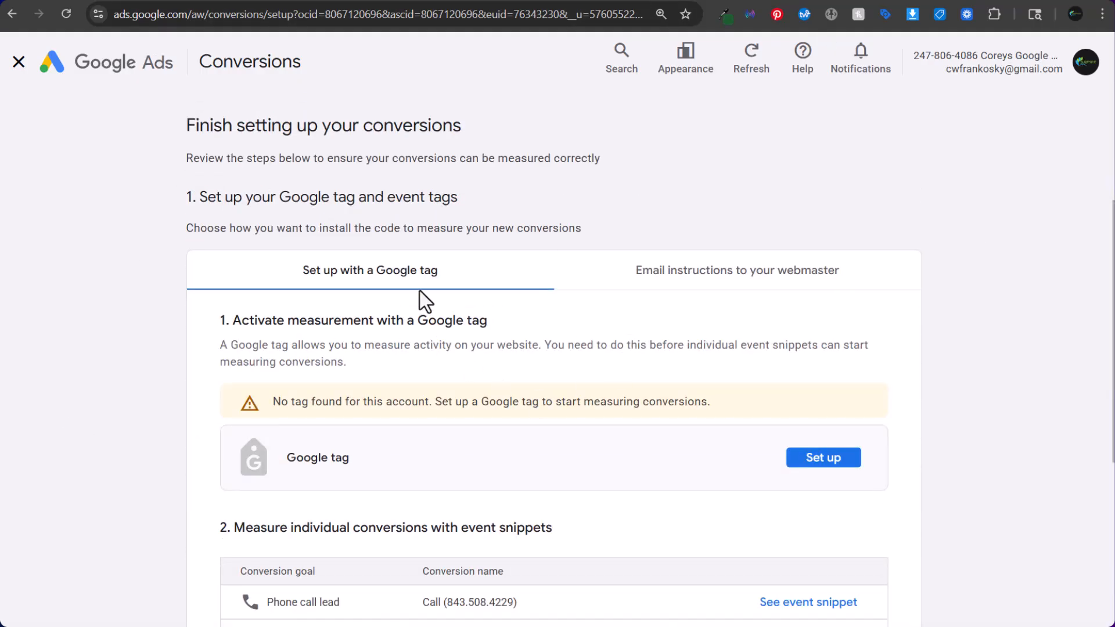
scroll(673, 306, "down", 6)
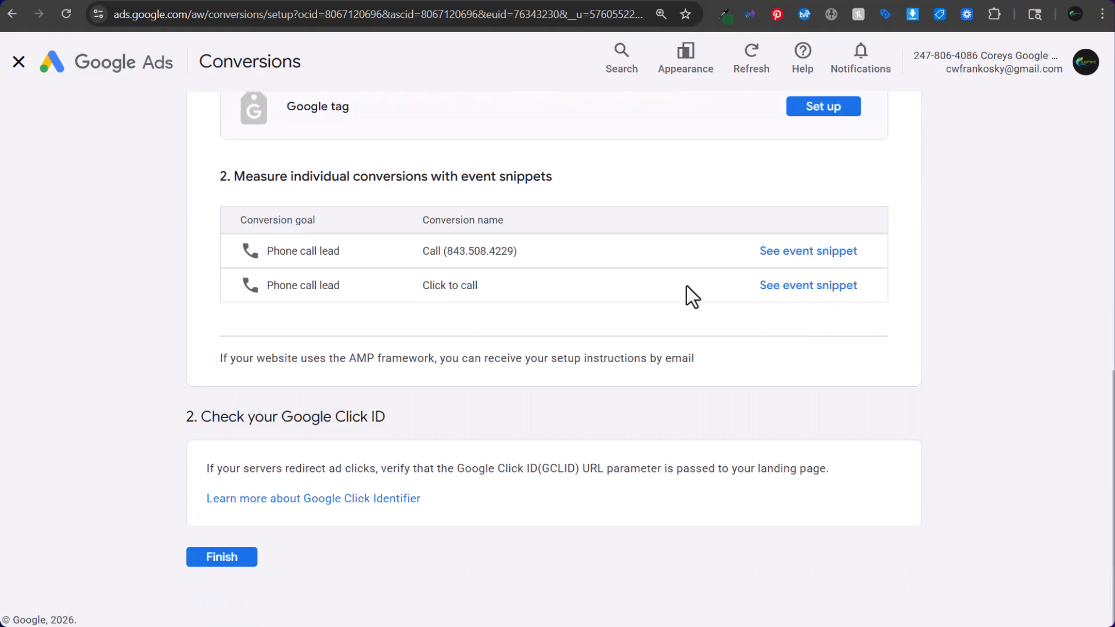
left_click(238, 560)
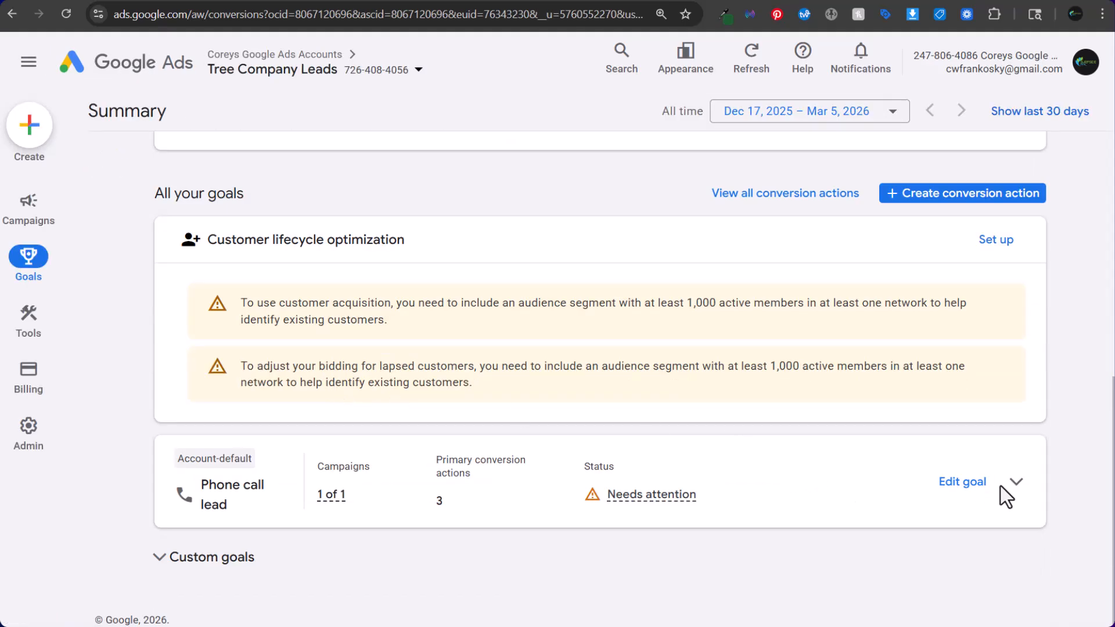
Expand the Phone call lead goal and review the status of its conversion actions.
left_click(1013, 482)
scroll(1076, 344, "down", 3)
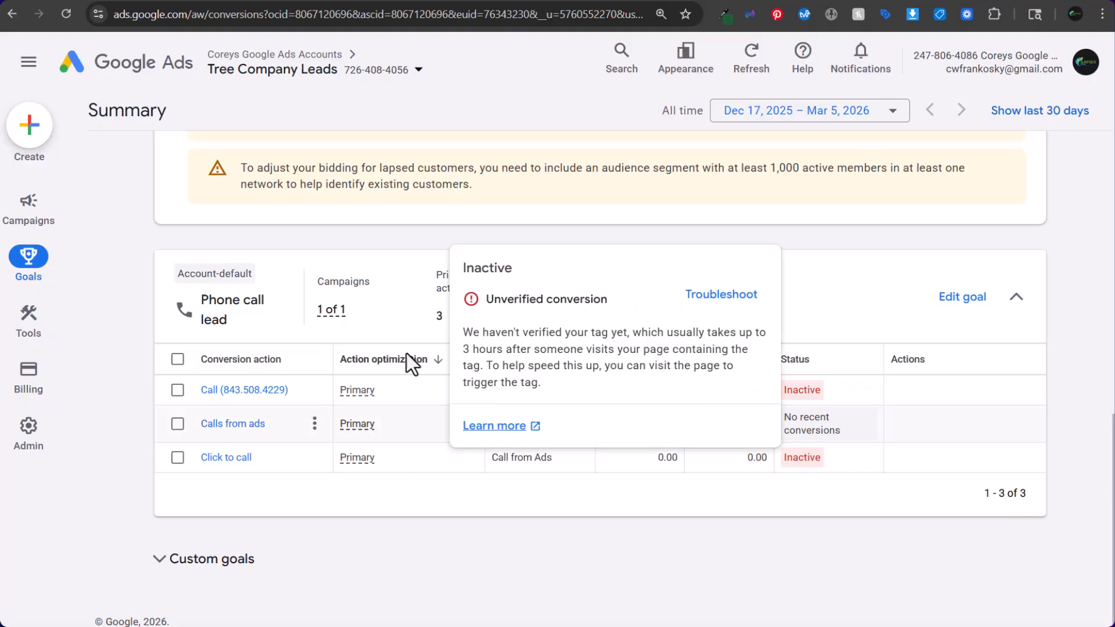
scroll(824, 256, "up", 5)
Start another conversion action with only the website data source, and create a conversion in the Submit lead form category.
left_click(955, 294)
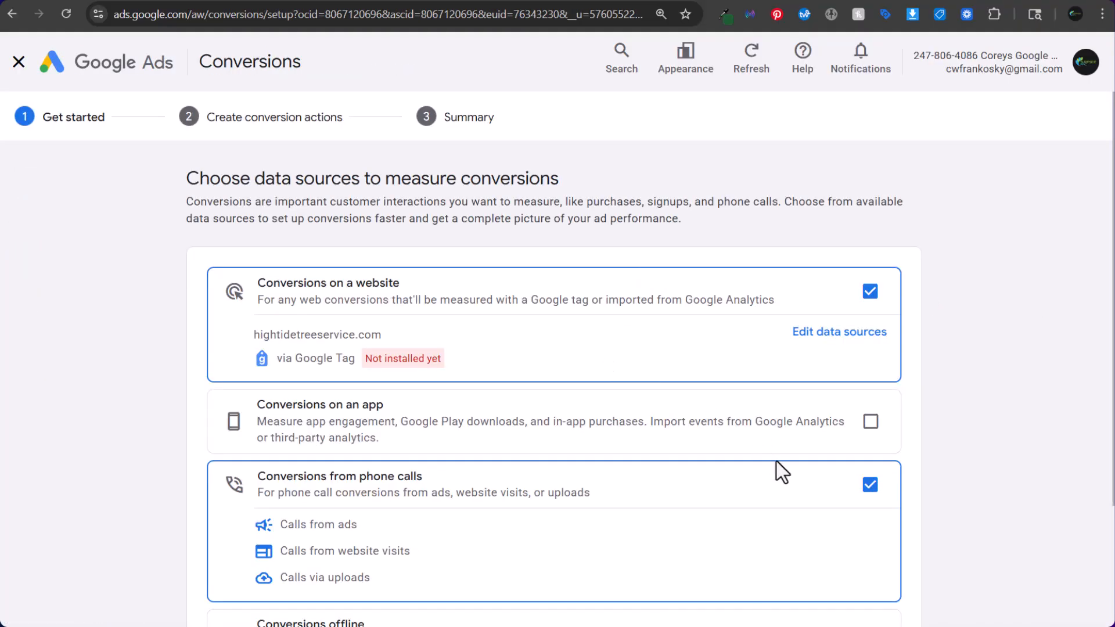
left_click(870, 485)
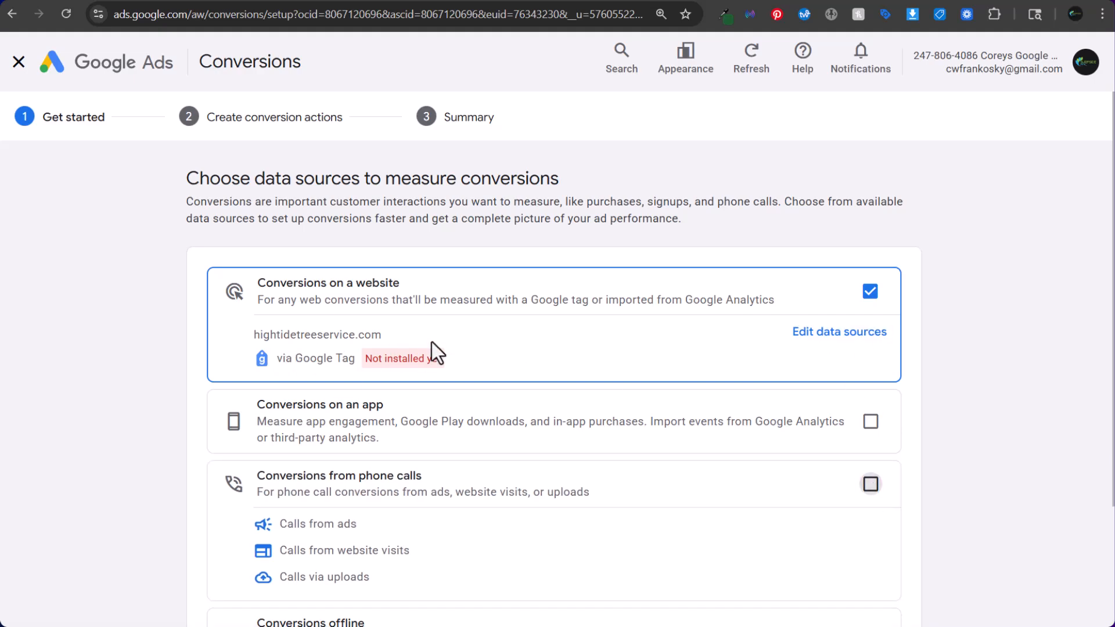
scroll(246, 338, "down", 3)
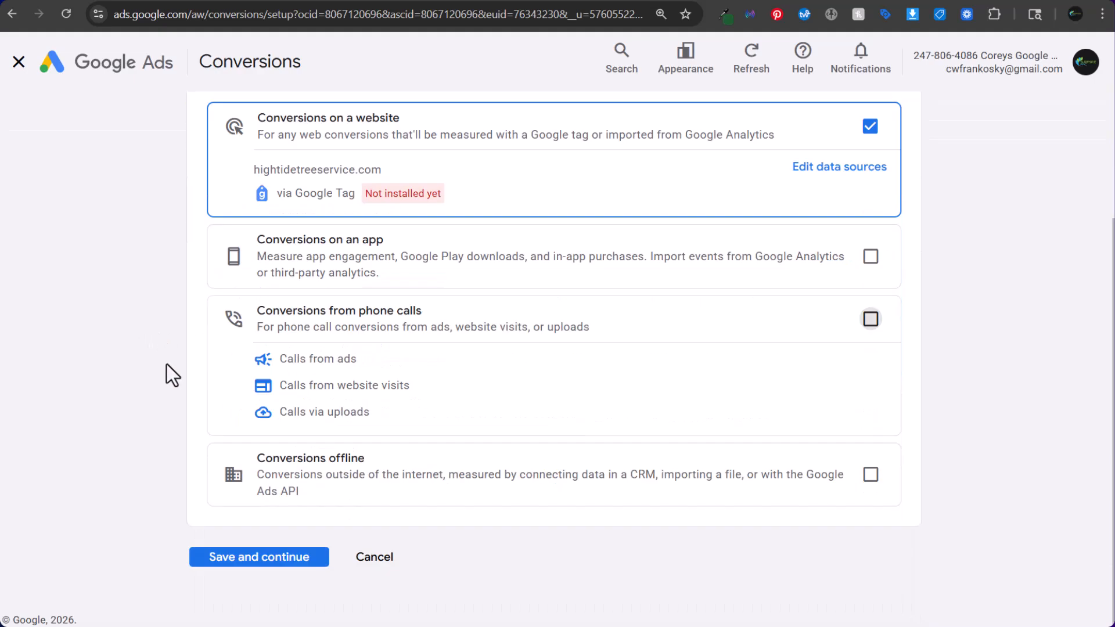
left_click(232, 561)
left_click(333, 477)
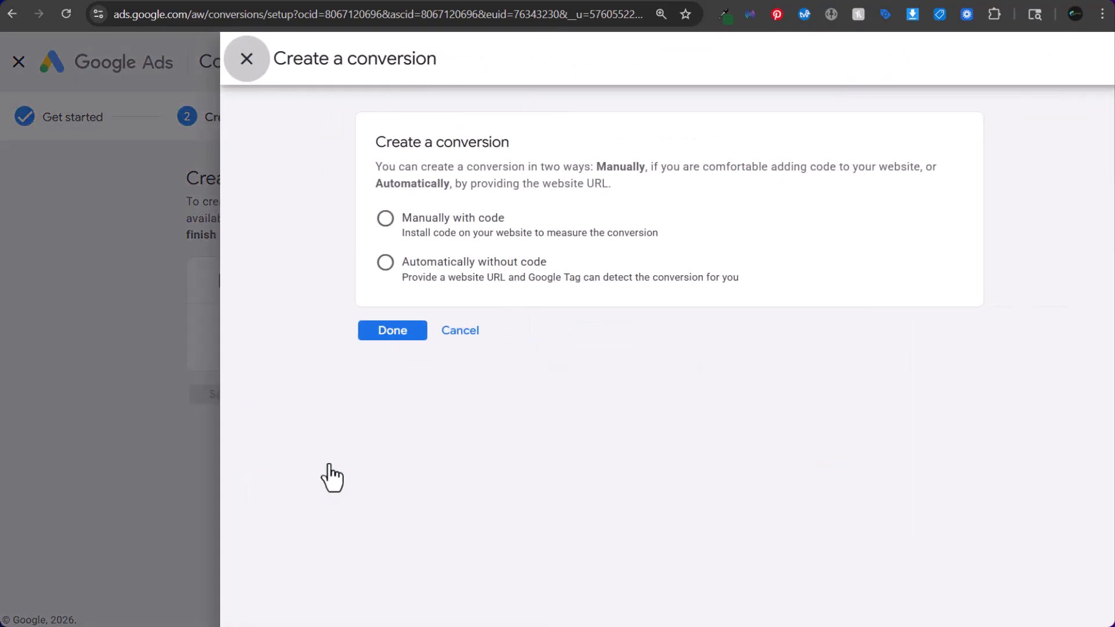
Set the lead form conversion up manually with code and name it "Submit Free Estimate Form" in its conversion settings.
left_click(456, 223)
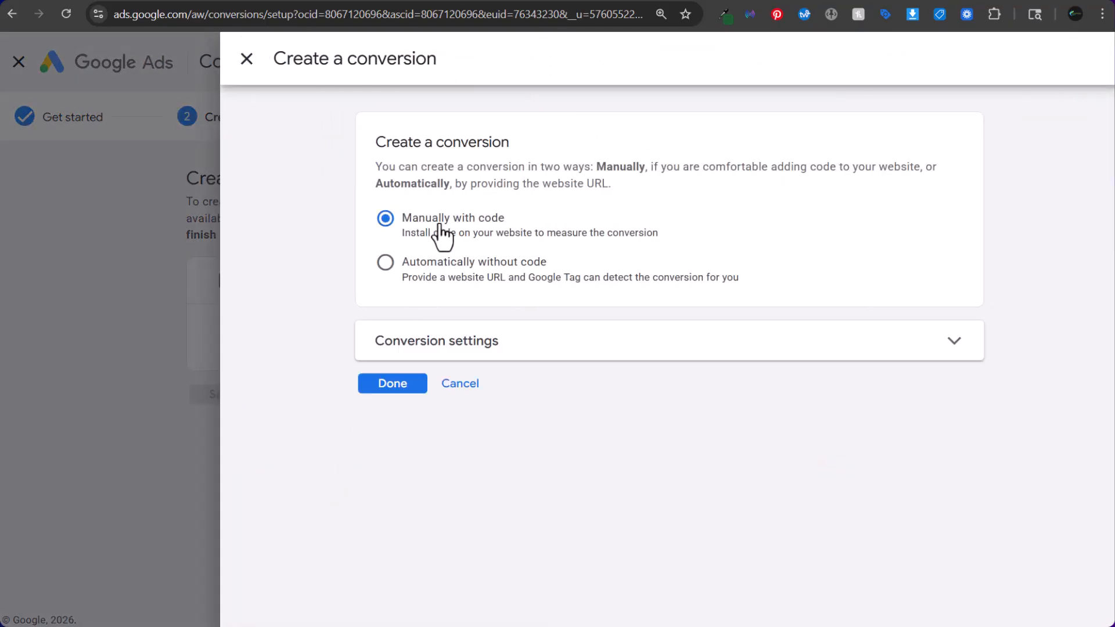
left_click(551, 354)
scroll(671, 379, "down", 5)
scroll(671, 380, "up", 5)
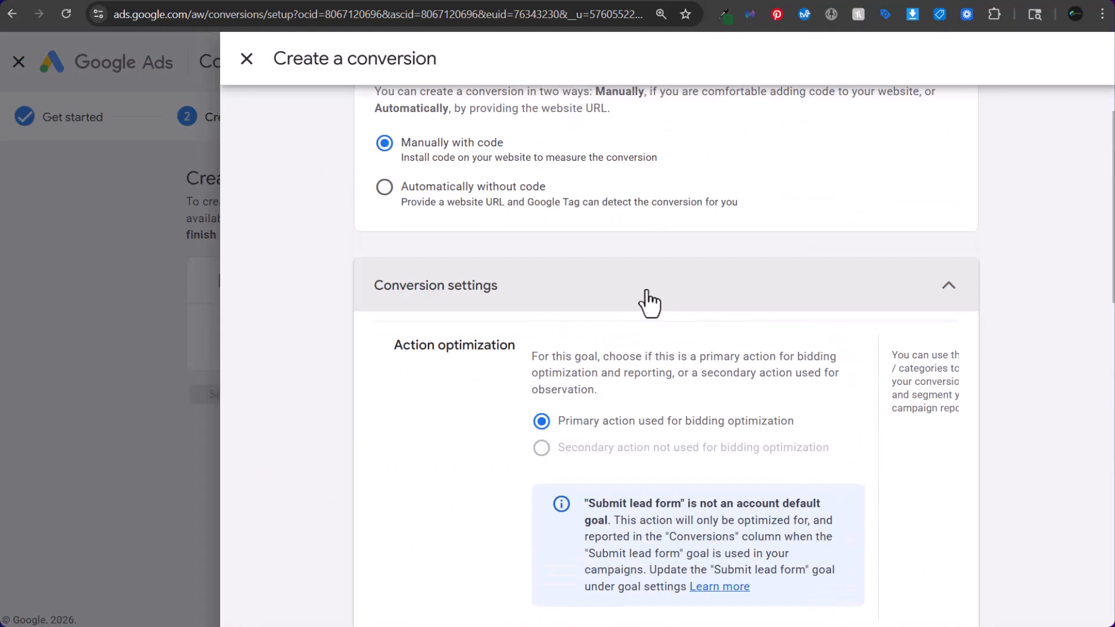
scroll(651, 364, "down", 5)
left_click(557, 369)
left_click(558, 369, "shift")
key("BackSpace")
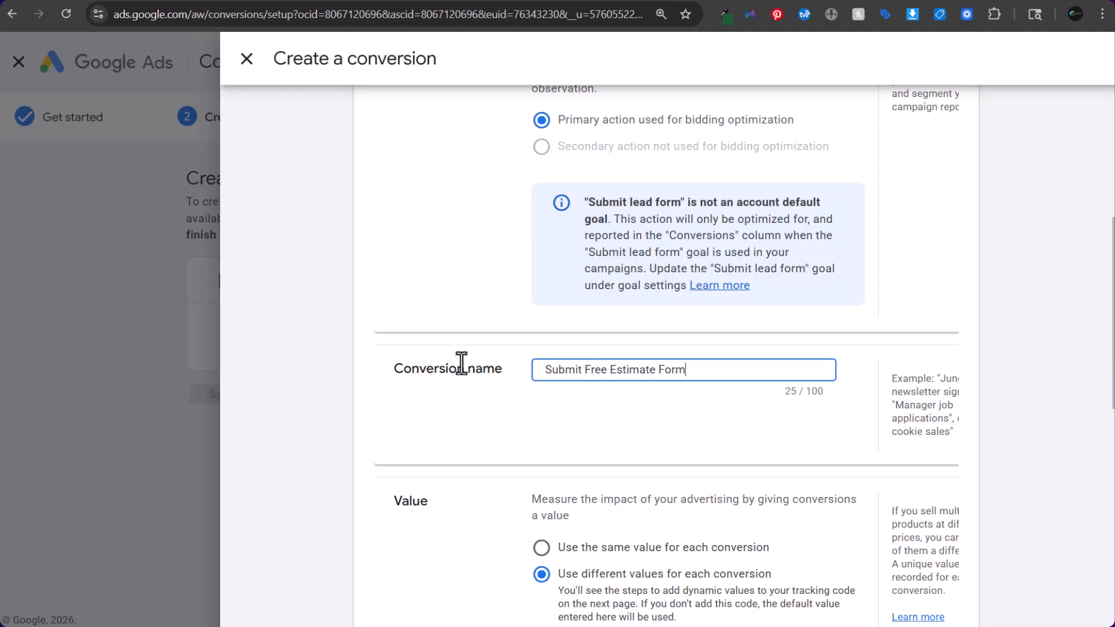
Use the same value of 1 US Dollar for each conversion, keep the count at One, and complete the lead form conversion's settings.
scroll(462, 367, "up", 3)
scroll(491, 285, "down", 8)
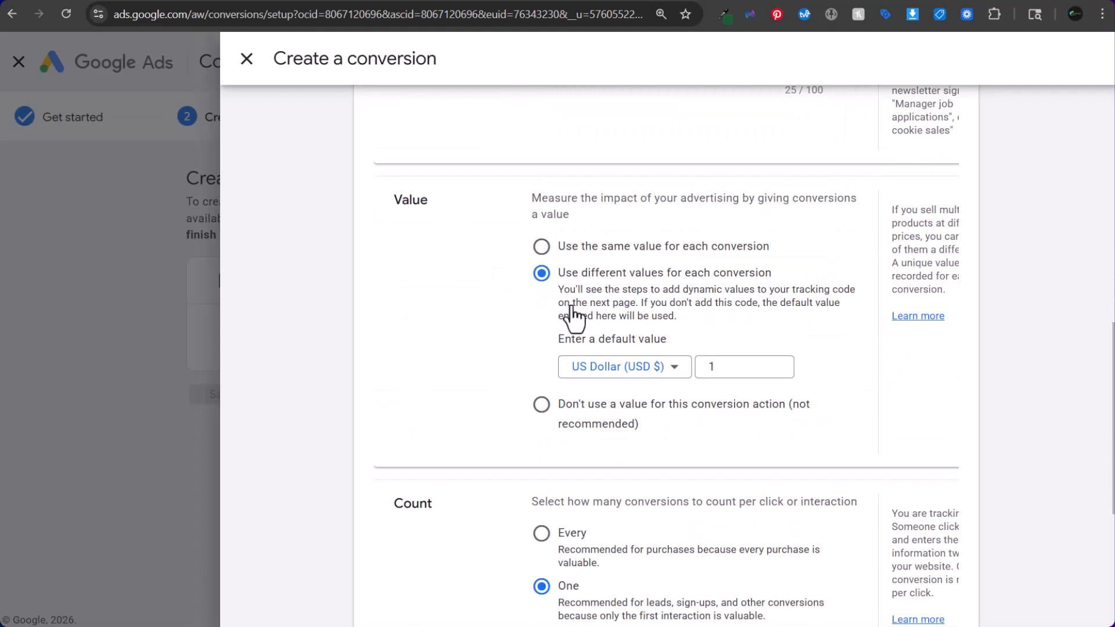
left_click(610, 248)
left_click(735, 331)
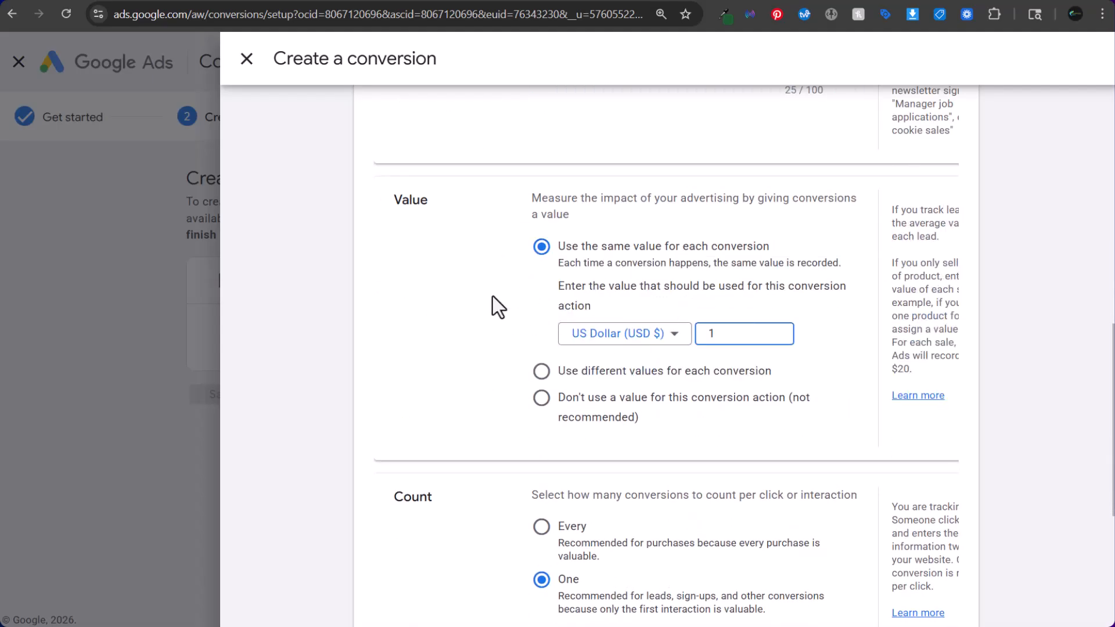
scroll(488, 302, "down", 6)
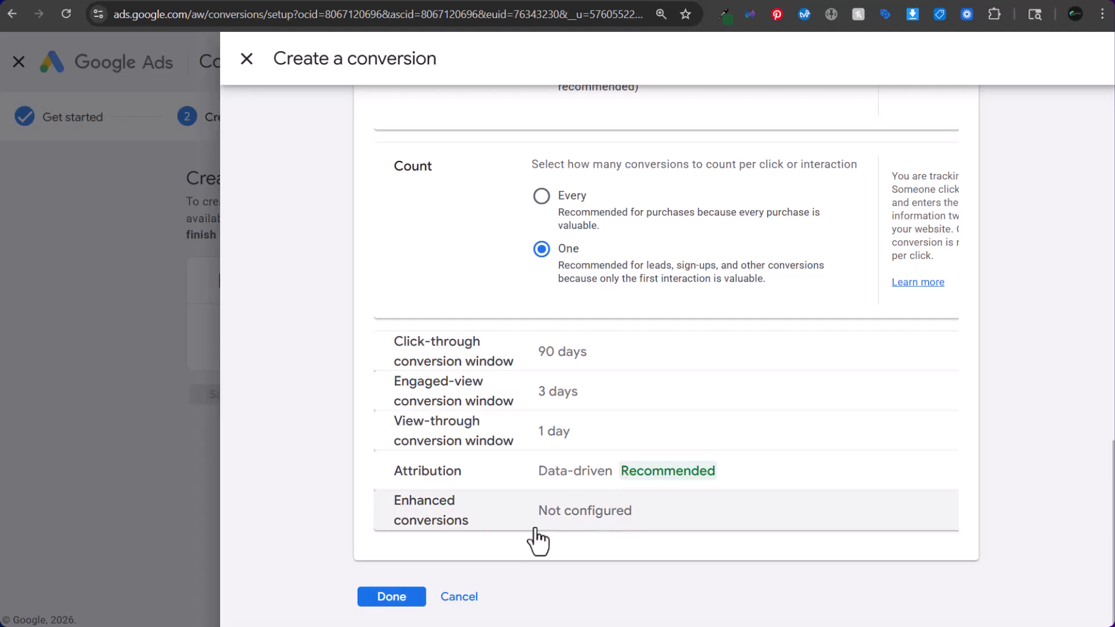
left_click(391, 596)
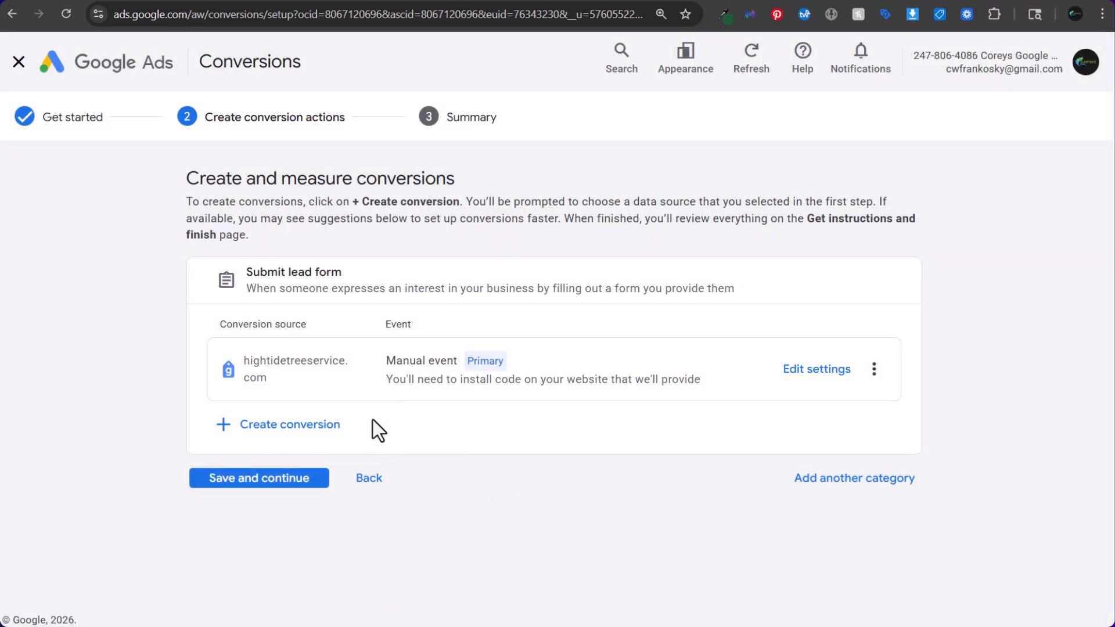
Save the lead form conversion action and agree to finish the setup with enhanced conversions turned on.
left_click(259, 482)
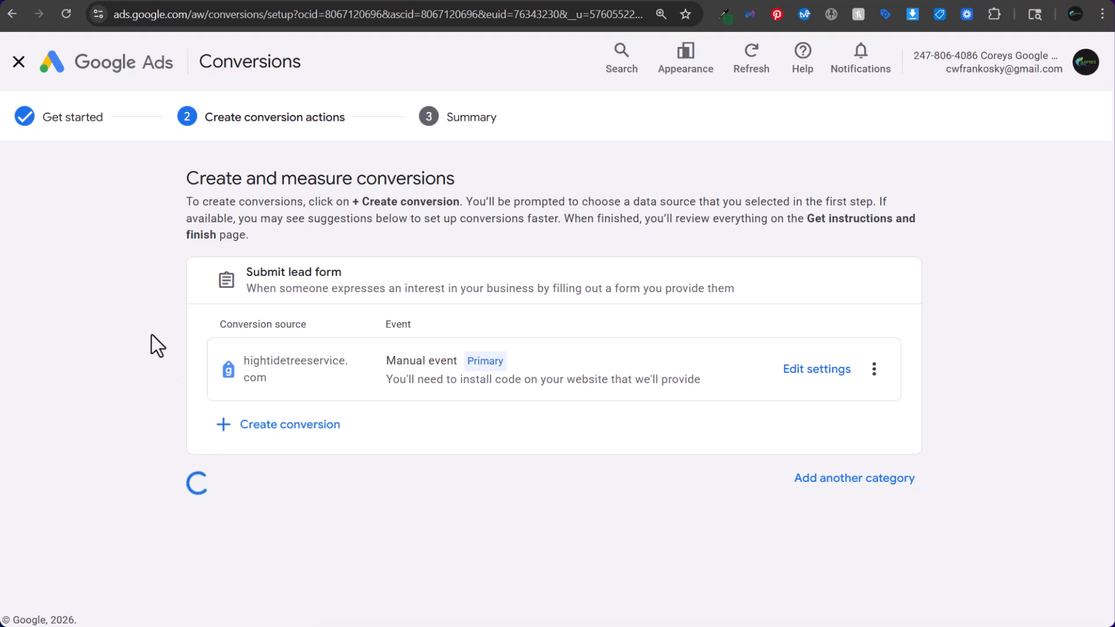
scroll(133, 252, "down", 8)
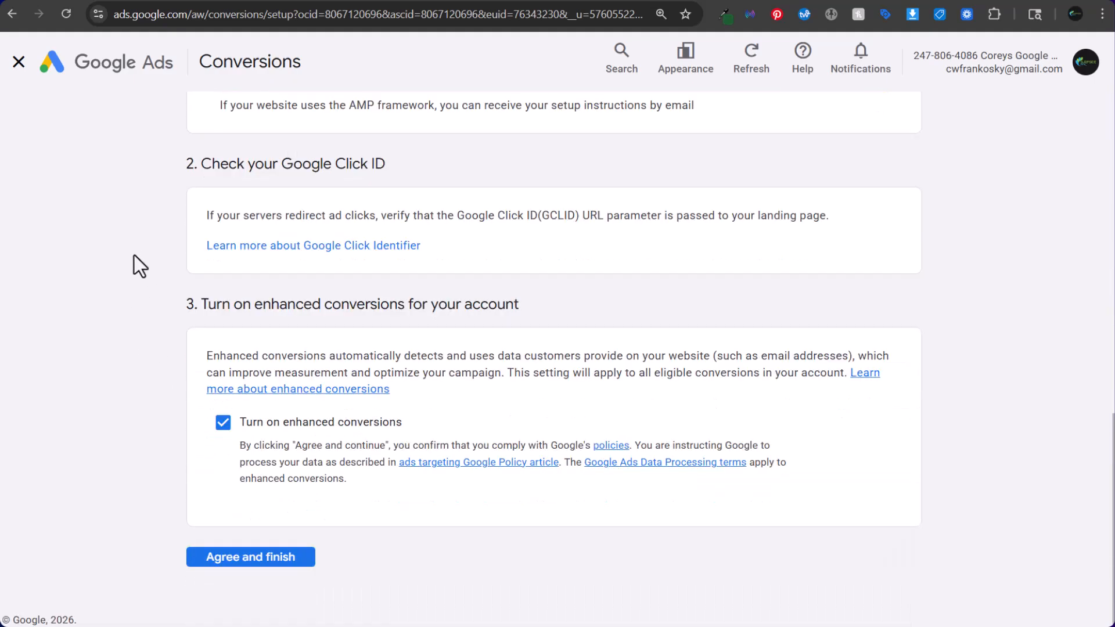
left_click(244, 558)
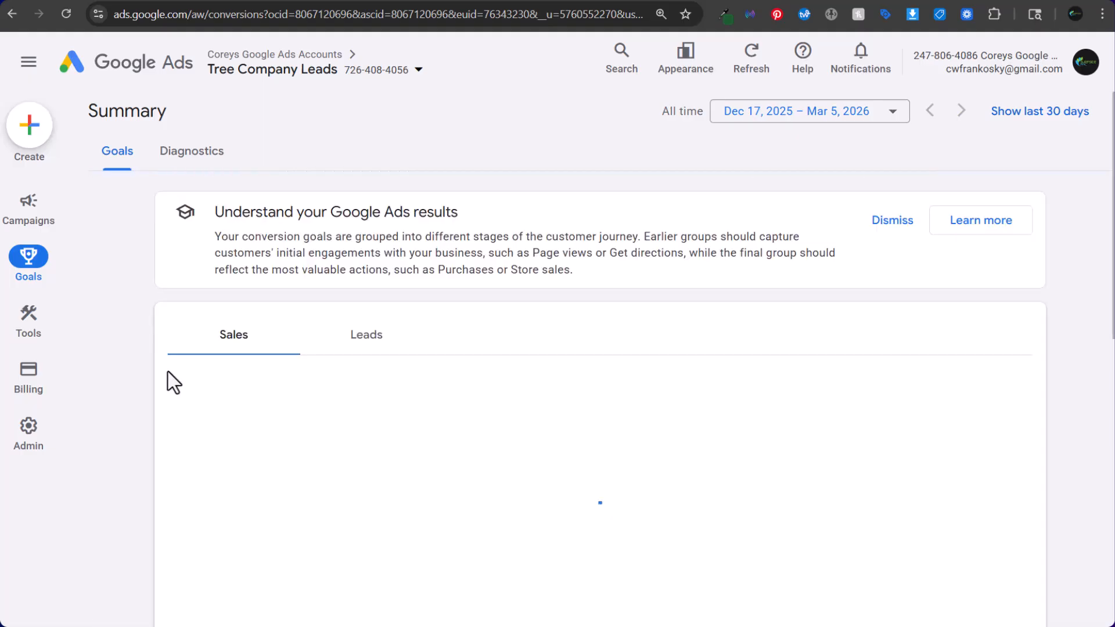
Expand the Submit lead form and Phone call lead goals and review the status of their conversion actions.
scroll(111, 343, "down", 4)
scroll(108, 344, "down", 6)
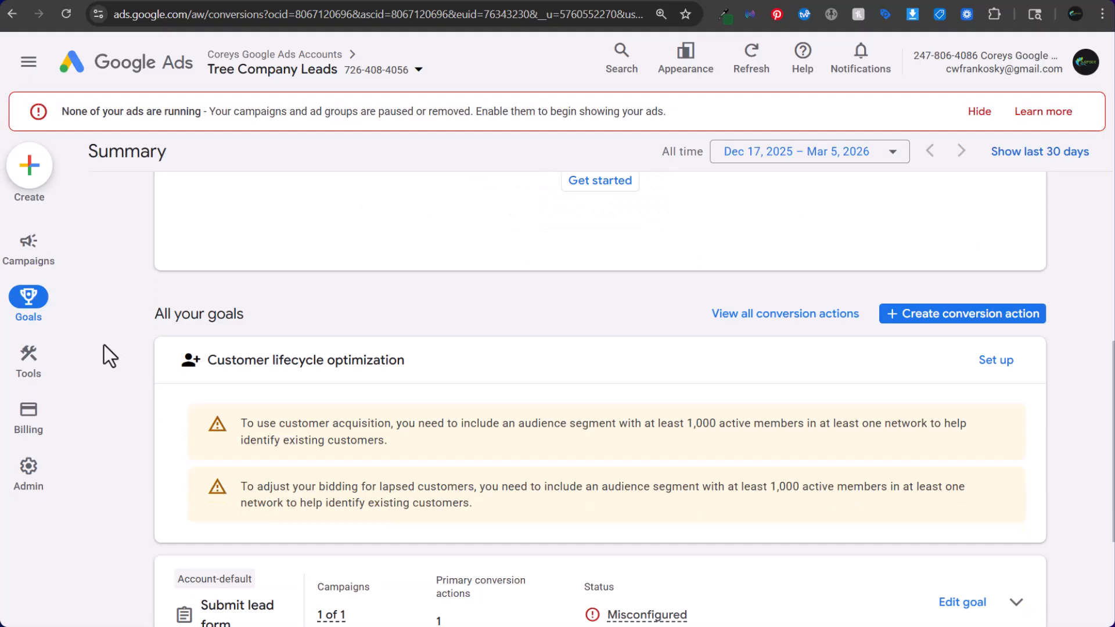
left_click(1012, 385)
scroll(1013, 418, "down", 2)
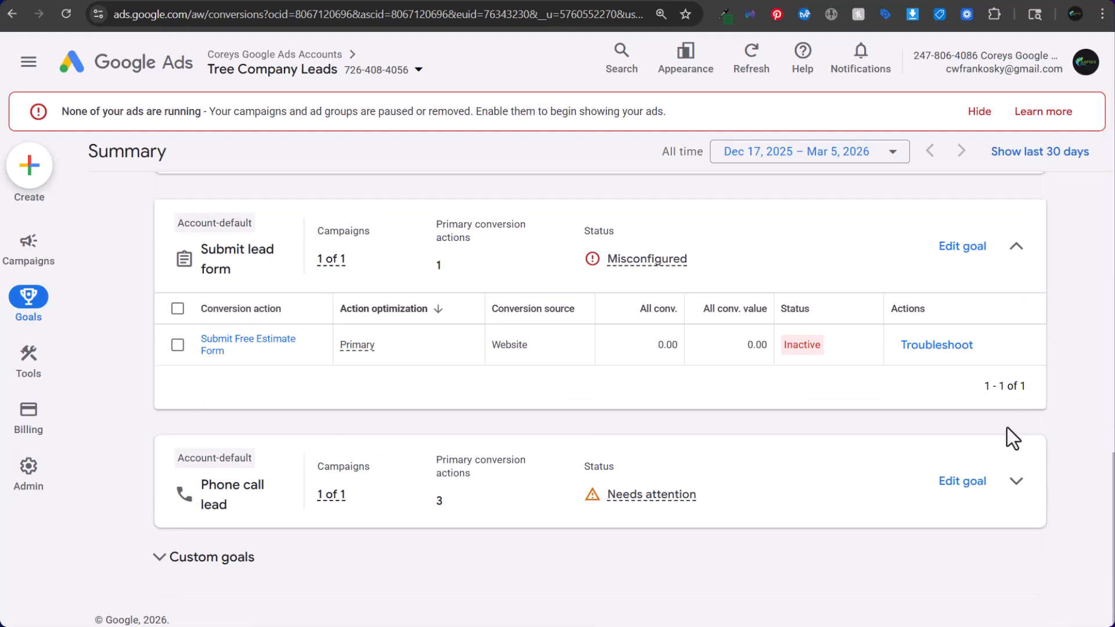
left_click(1022, 482)
scroll(1007, 474, "down", 2)
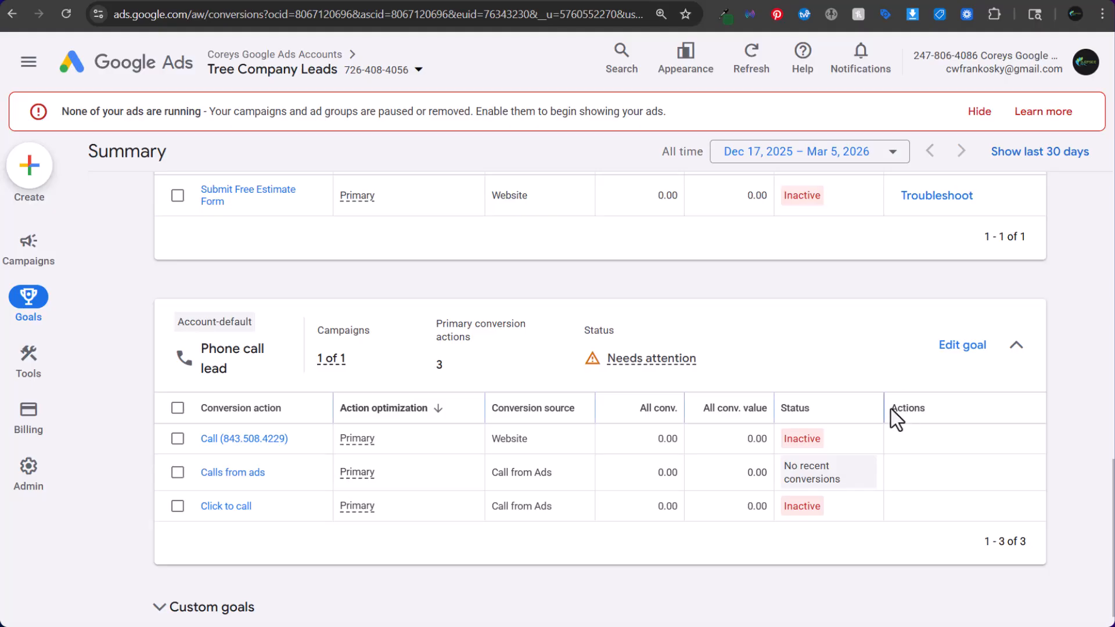
scroll(755, 354, "up", 5)
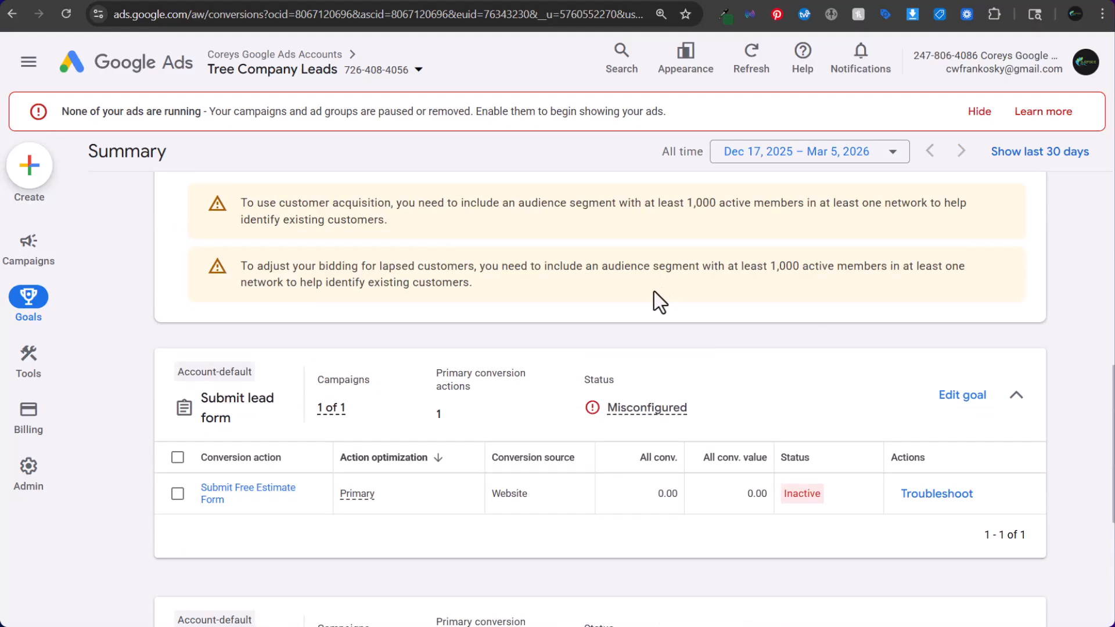
scroll(540, 303, "down", 5)
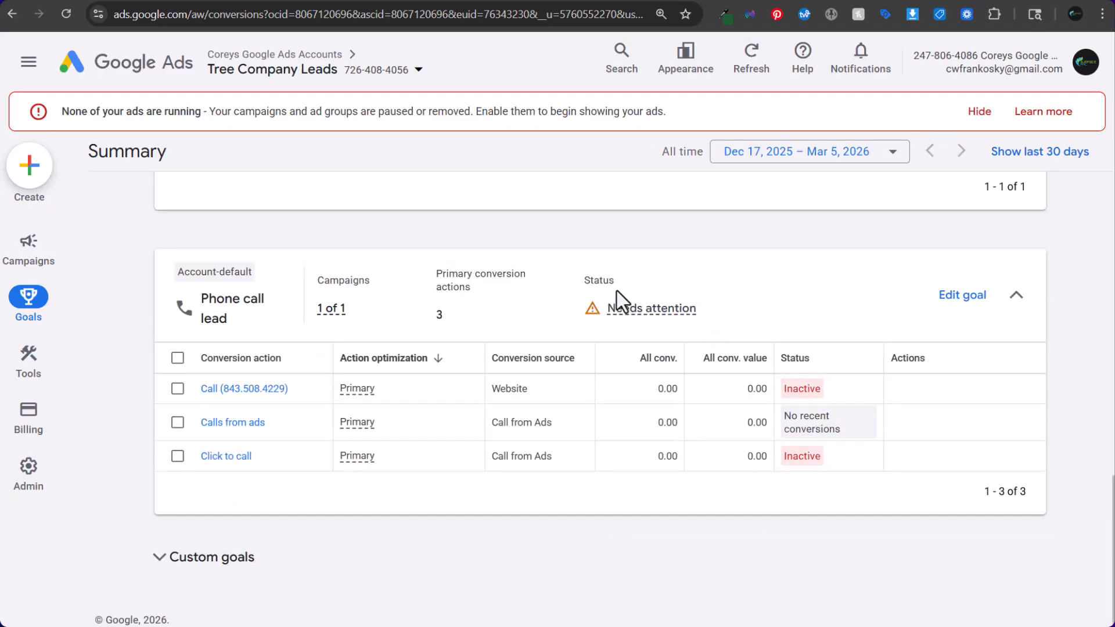
Switch to Google Tag Manager and review the Google Analytics 4 Tag and Conversion Linker in the workspace's tags.
left_click(272, 1)
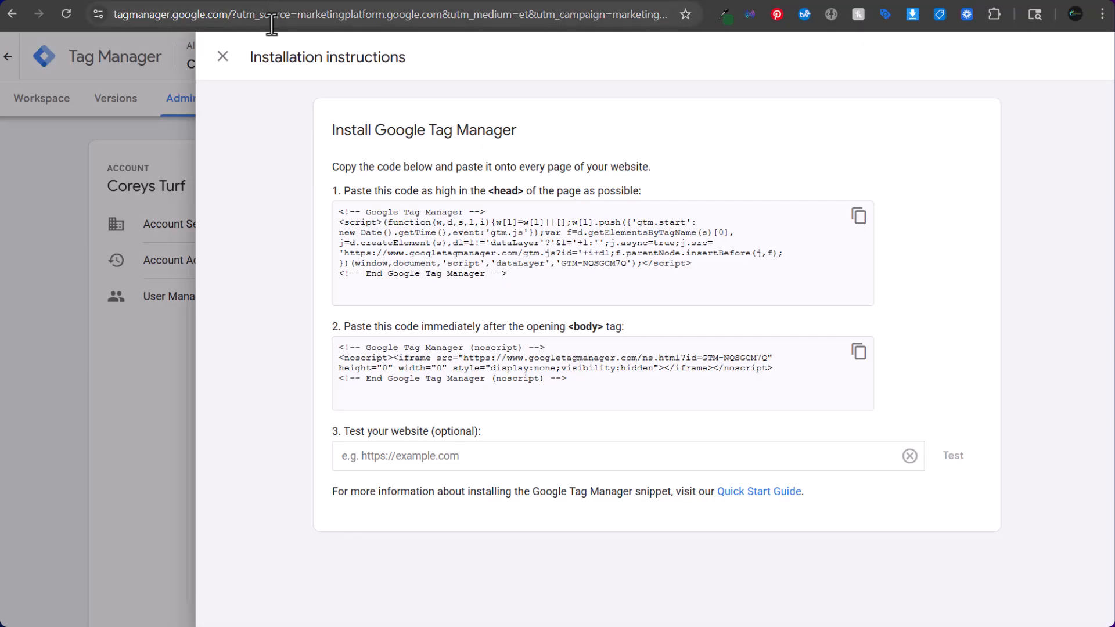
left_click(223, 56)
left_click(58, 100)
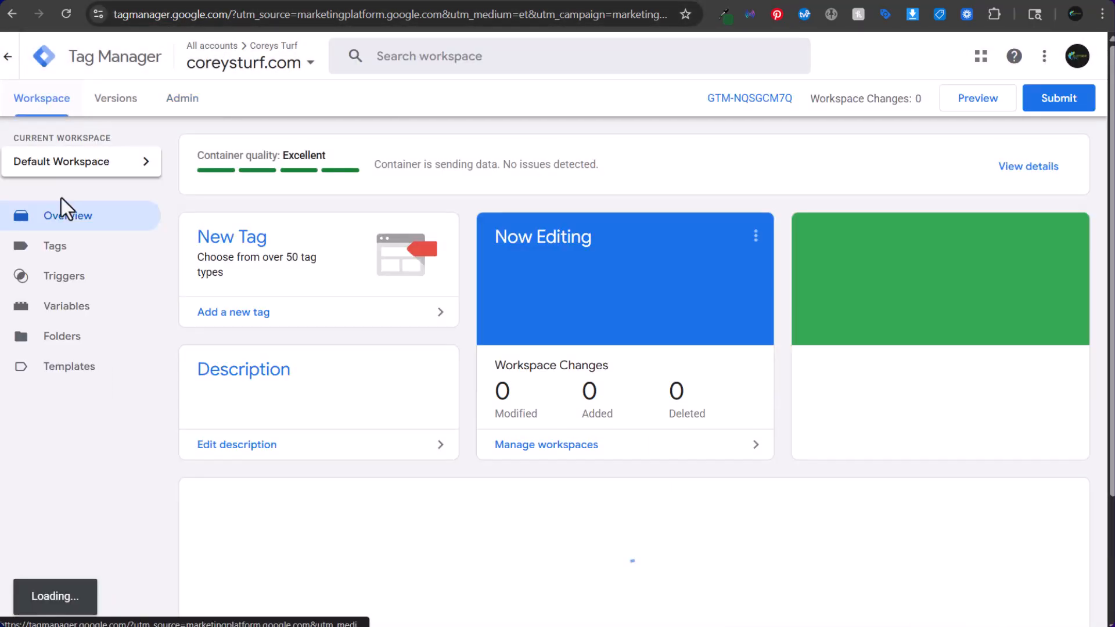
left_click(57, 247)
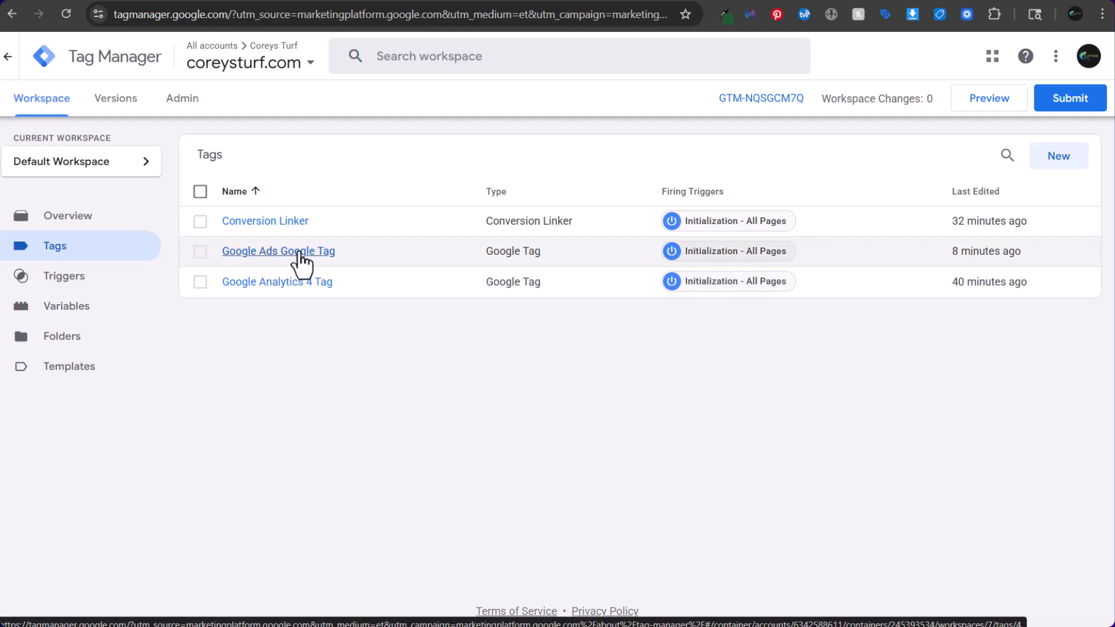
left_click(261, 283)
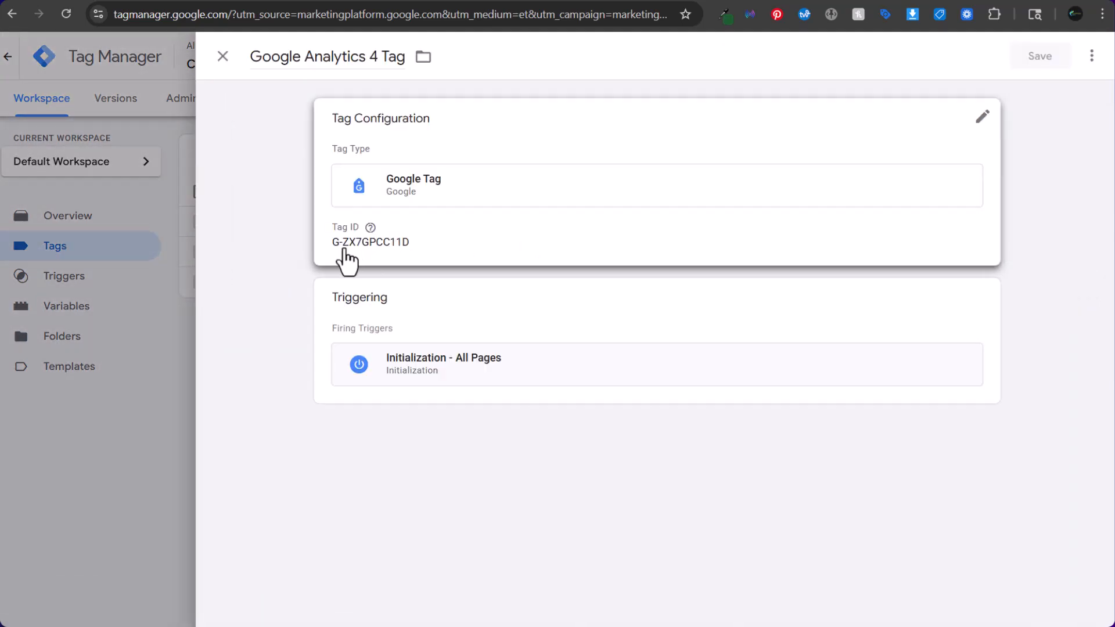
left_click(223, 56)
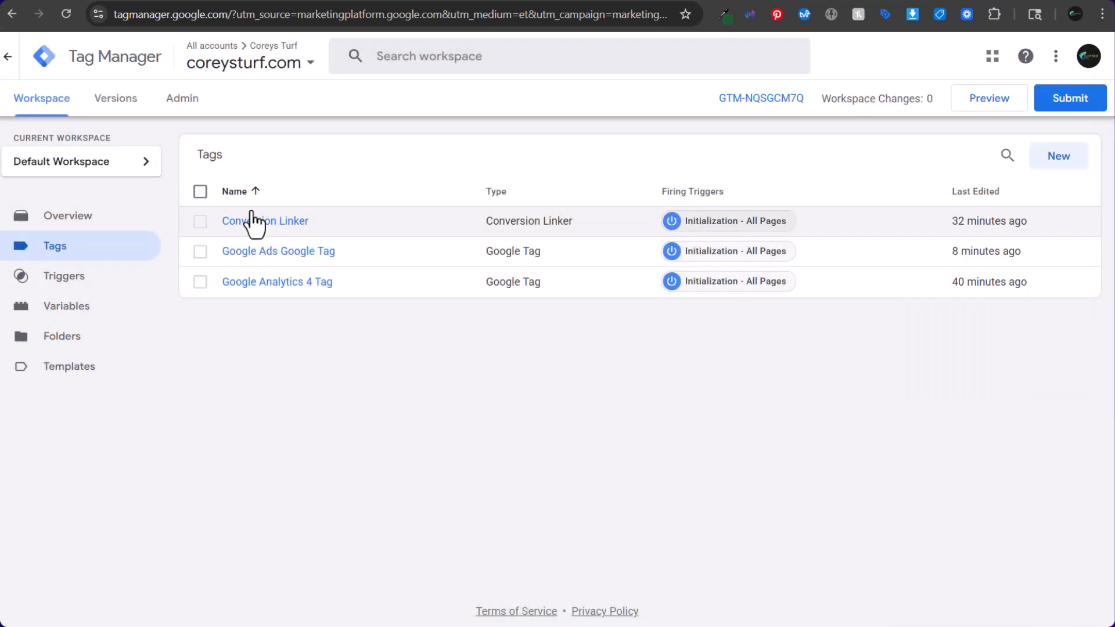
left_click(259, 230)
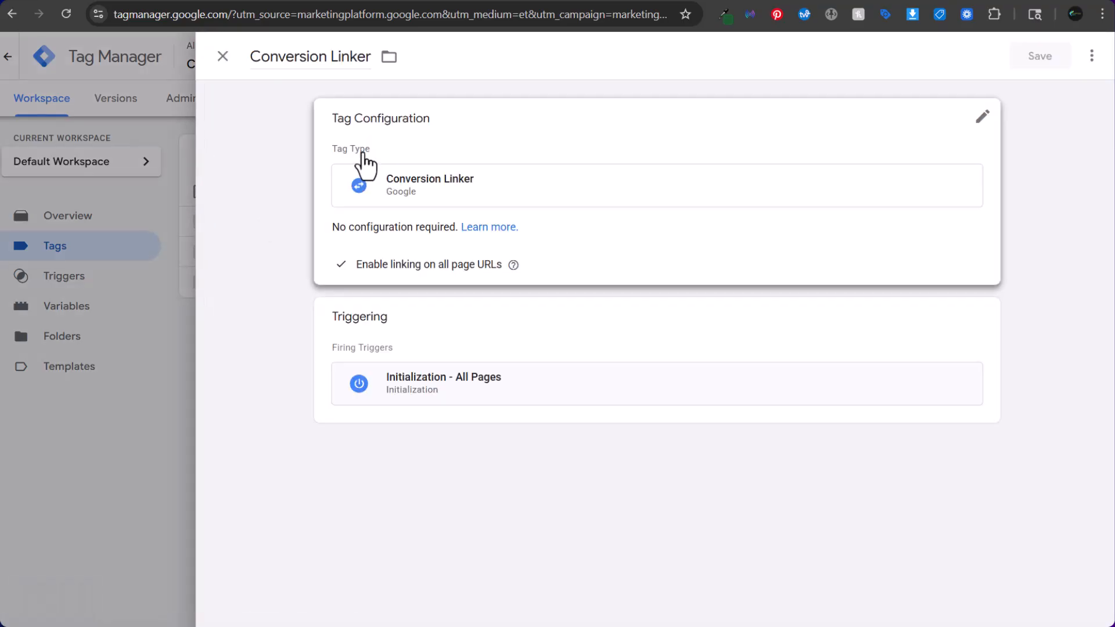
left_click(223, 56)
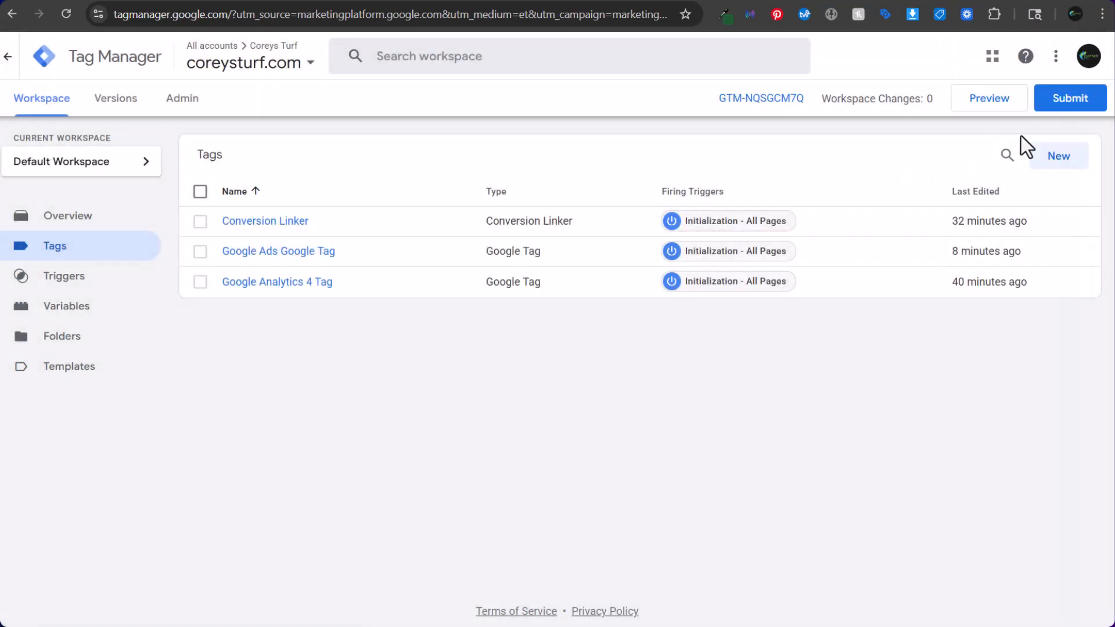
left_click(1066, 158)
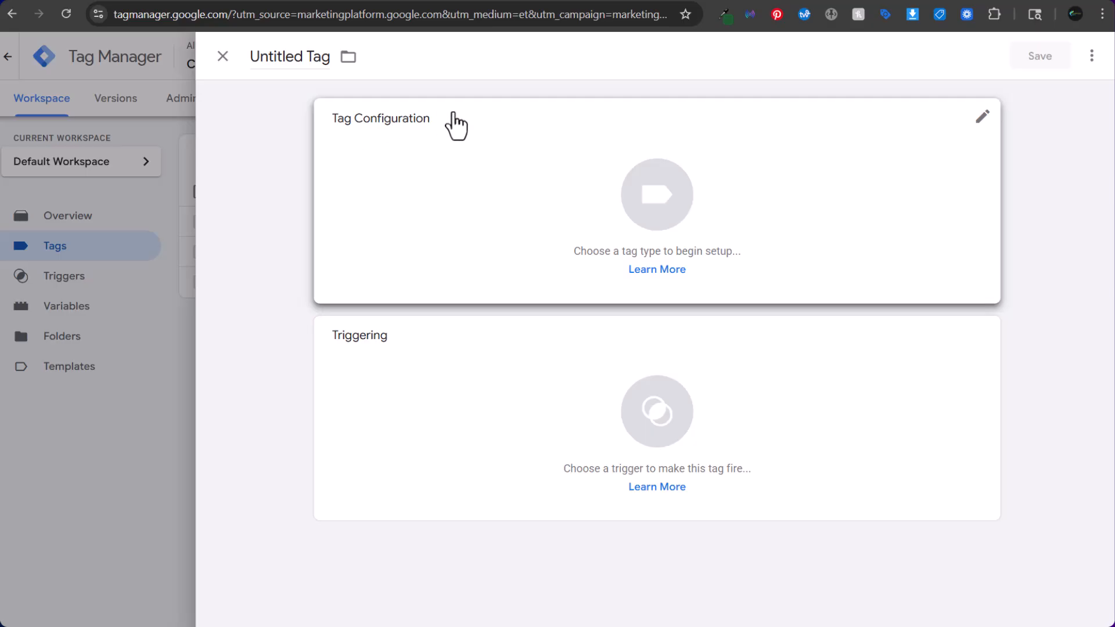
left_click(430, 168)
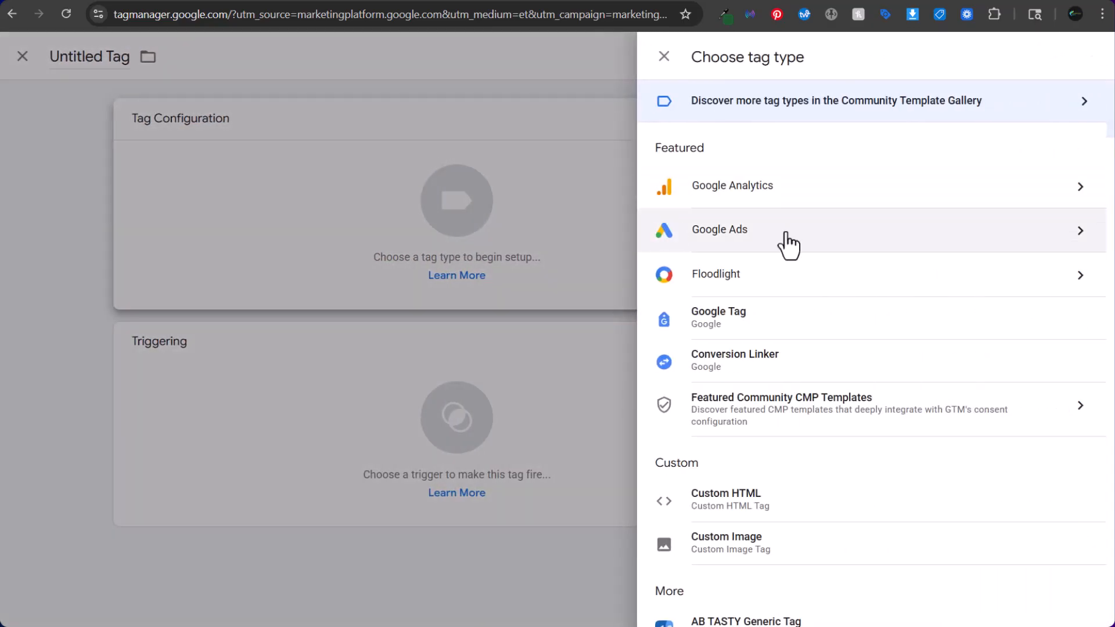
left_click(786, 240)
left_click(792, 206)
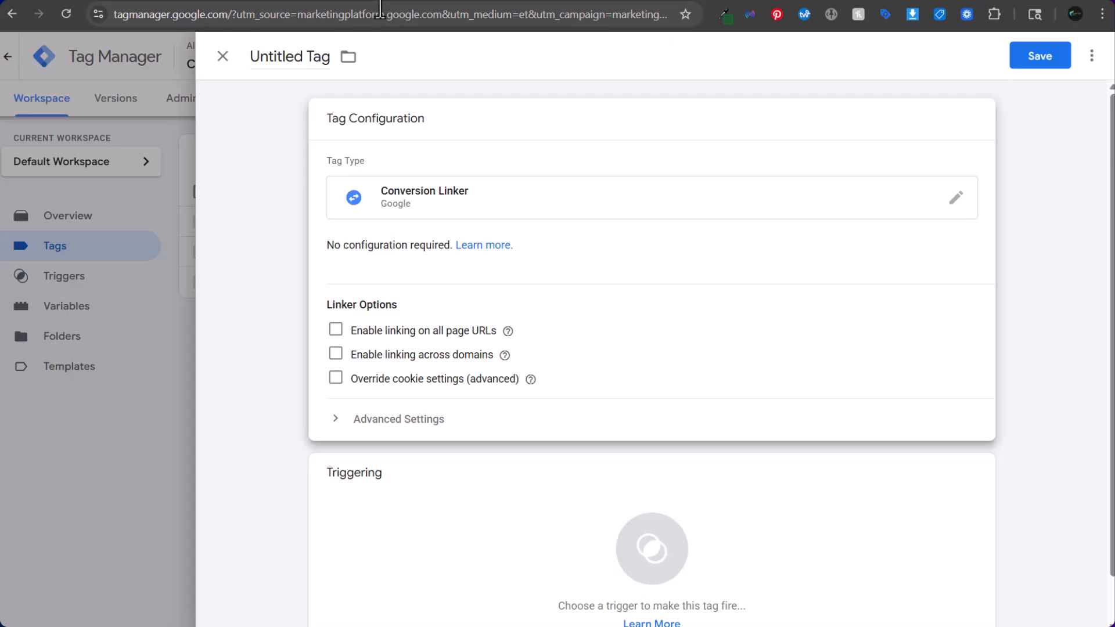
Switch back to Google Ads and review the details of the Click to call conversion action.
left_click(558, 2)
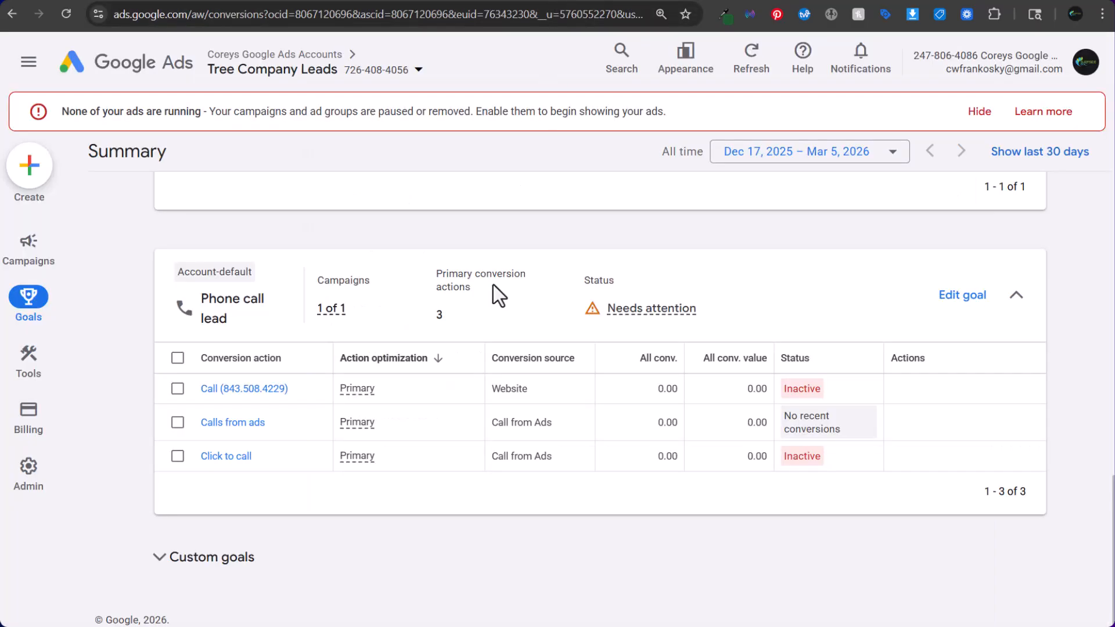
left_click(227, 457)
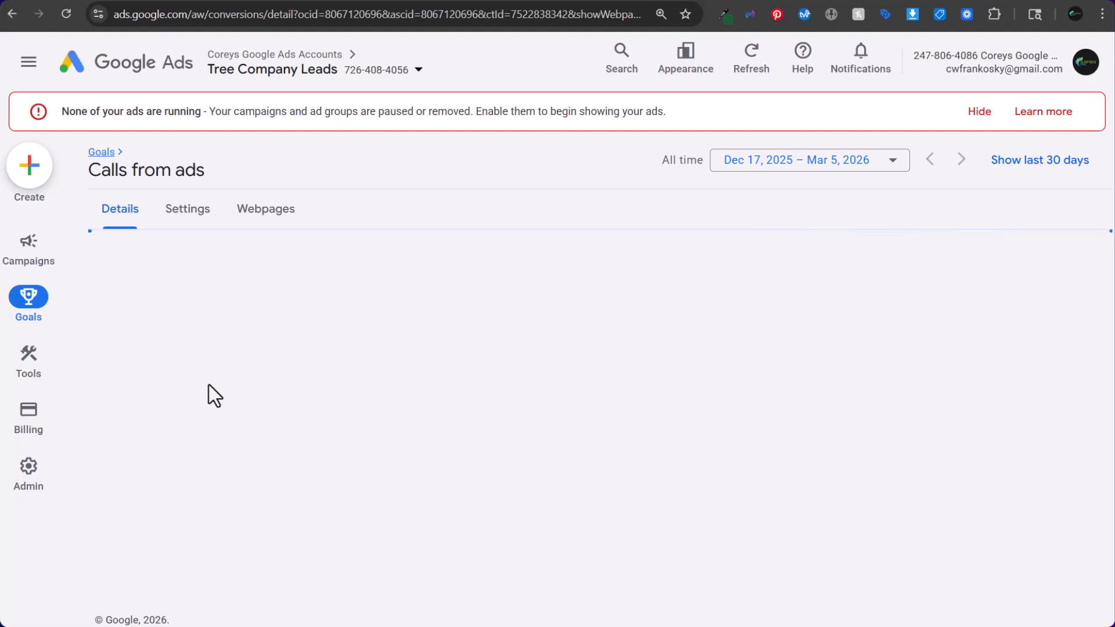
left_click(794, 1)
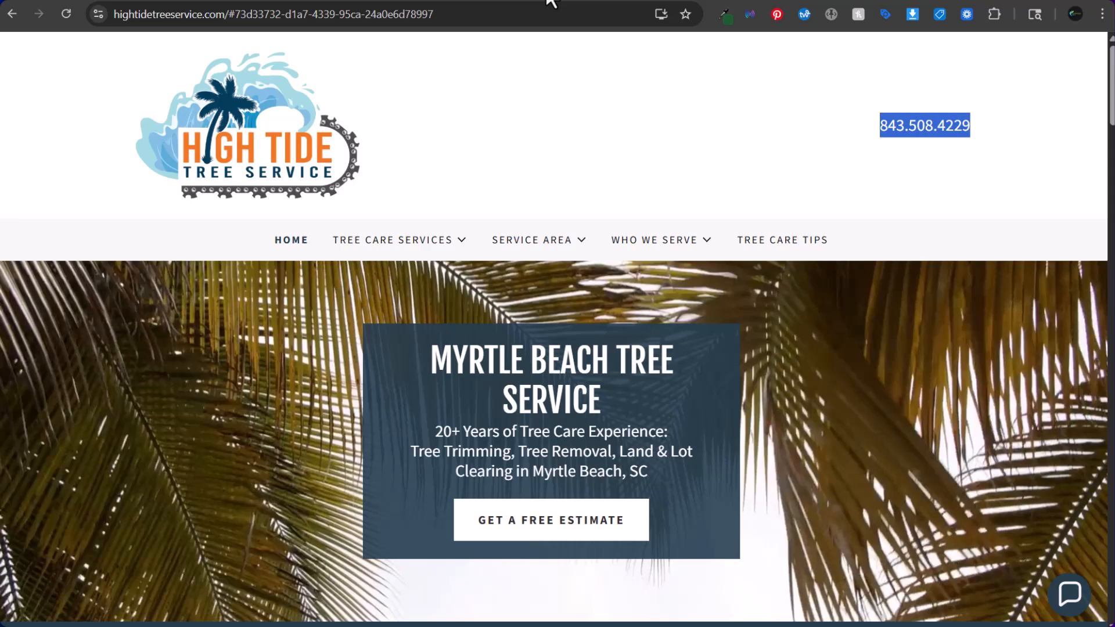
left_click(546, 1)
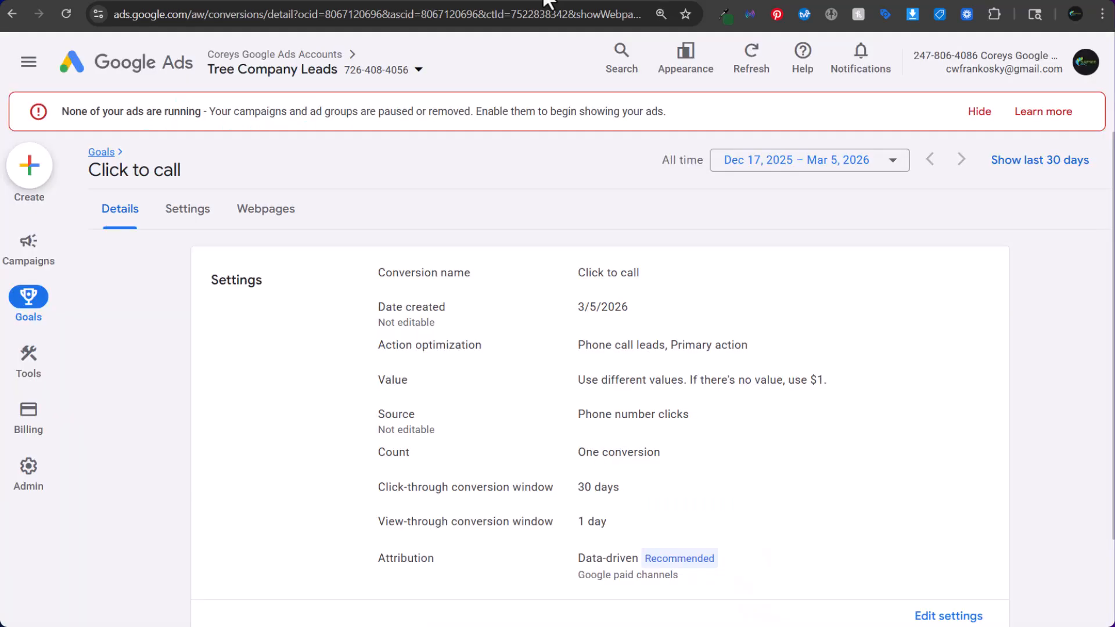
scroll(603, 209, "down", 2)
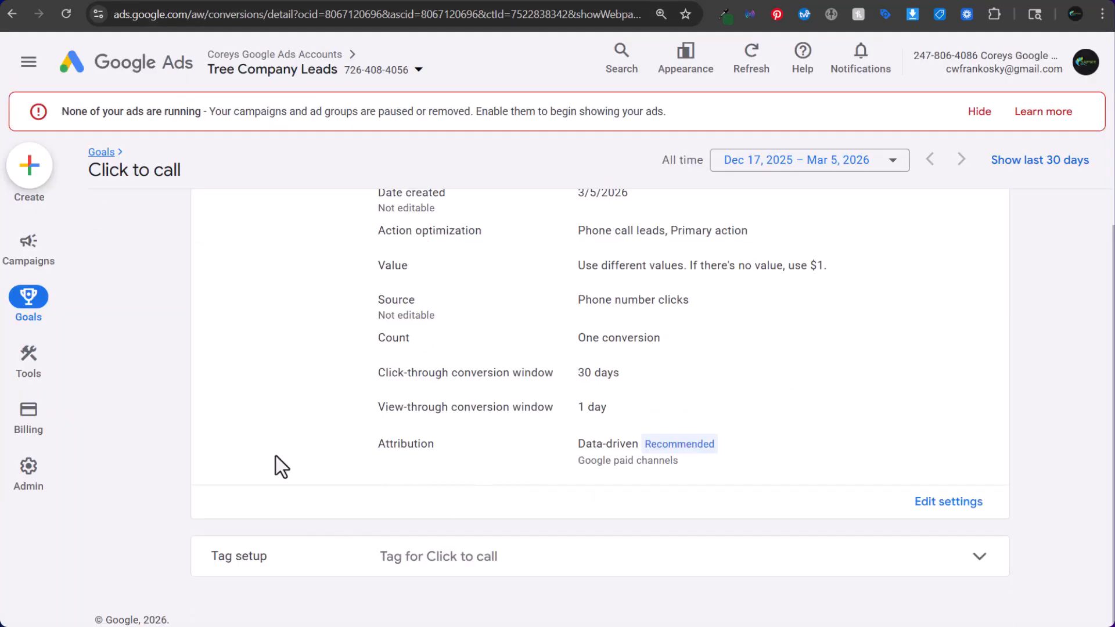
scroll(276, 455, "up", 2)
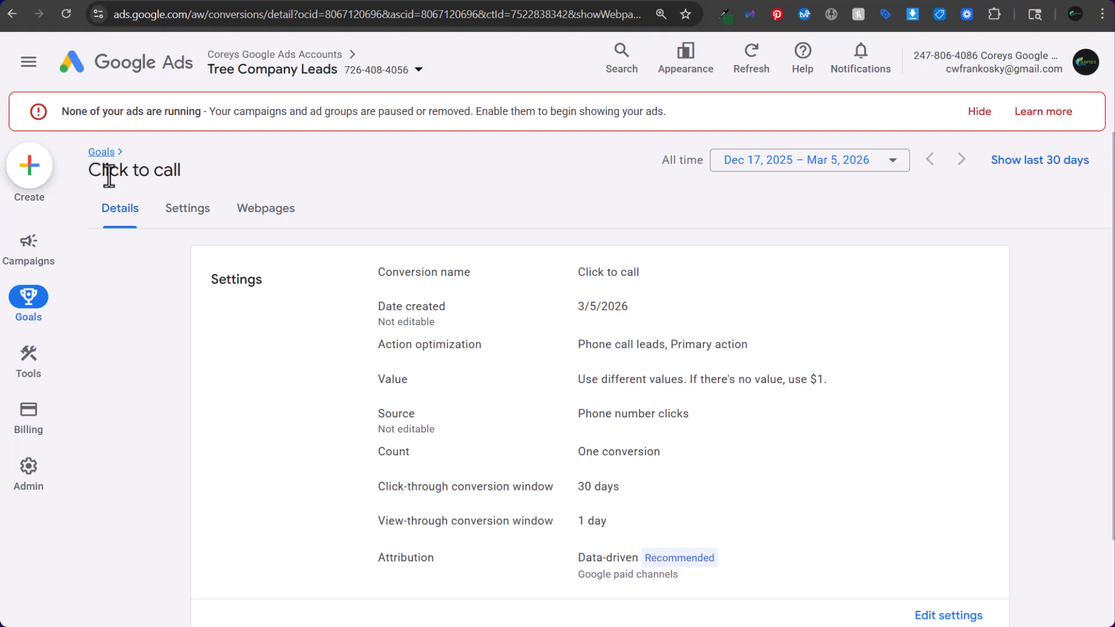
Show the Google Tag Manager installation instructions for the Click to call tag and highlight its conversion ID.
scroll(522, 567, "down", 2)
left_click(523, 567)
scroll(638, 441, "down", 2)
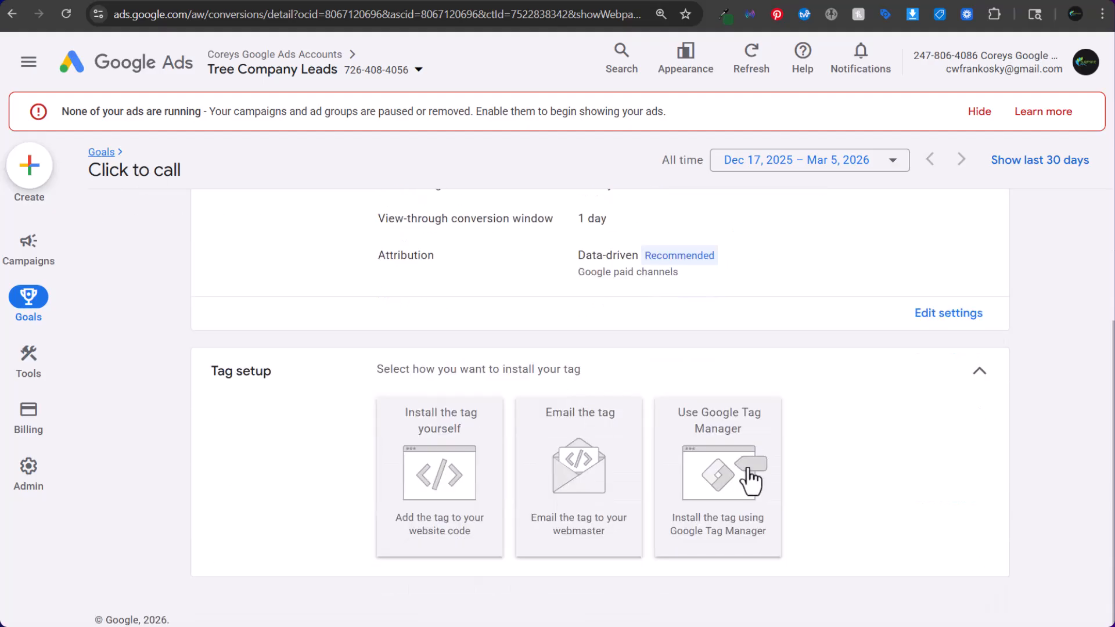
left_click(741, 496)
scroll(824, 458, "down", 2)
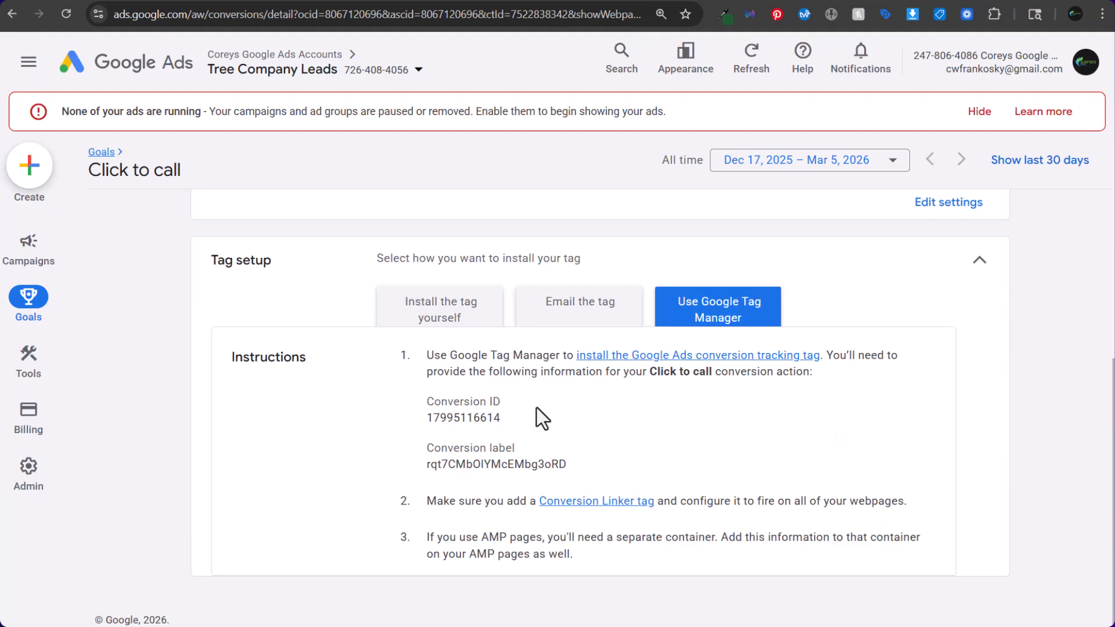
double_click(476, 418)
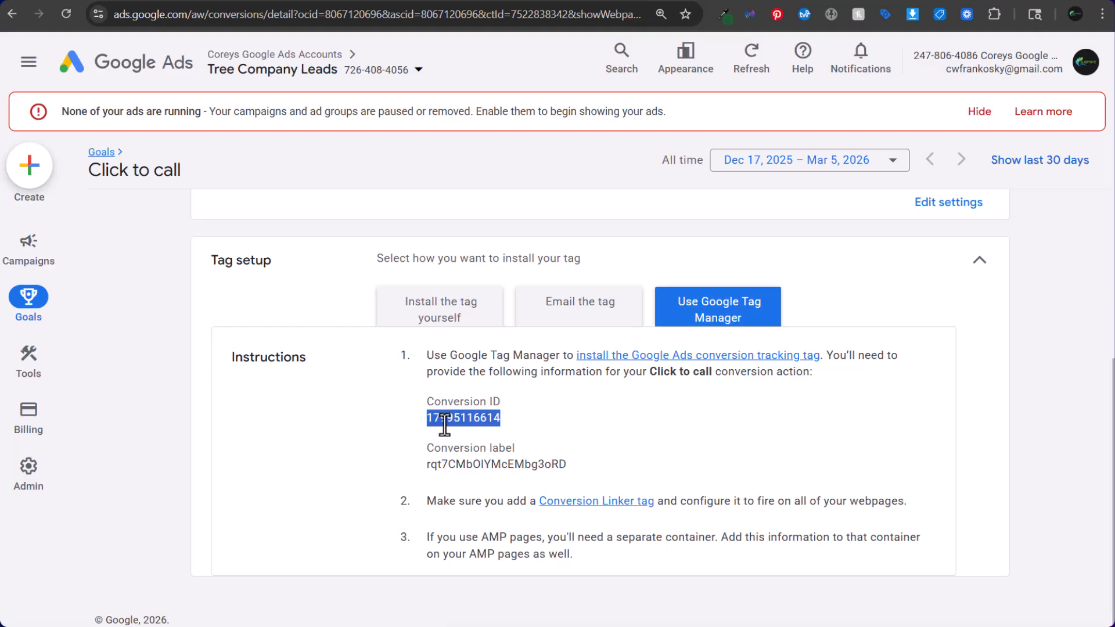
Return to Google Tag Manager, discard the unsaved untitled tag, and check the tag ID of the Google Ads Google Tag.
left_click(295, 1)
left_click(214, 59)
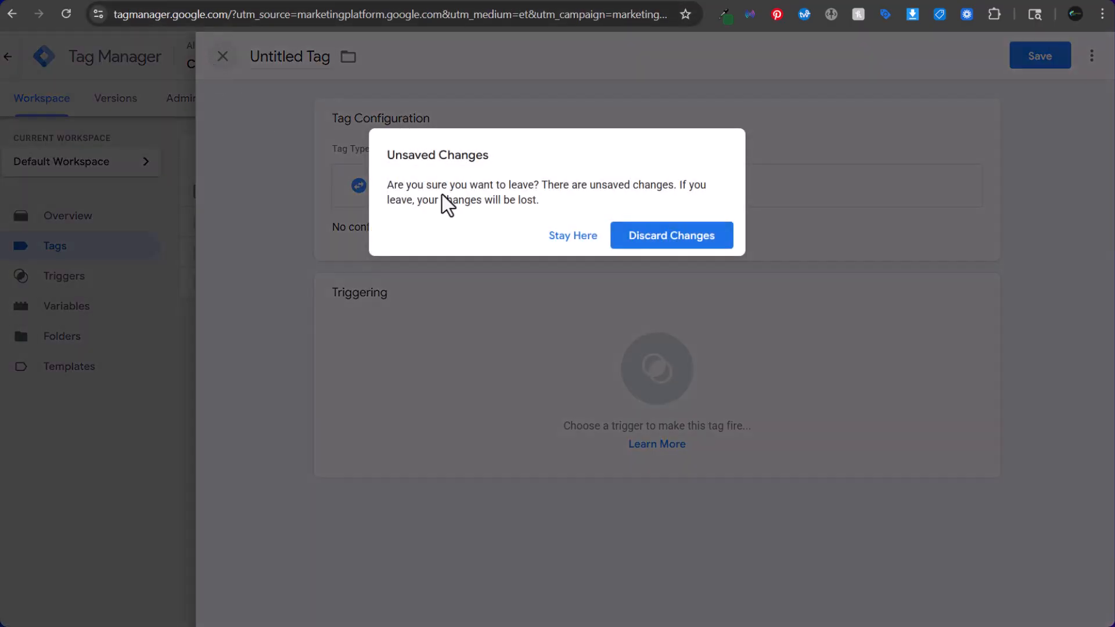
left_click(642, 241)
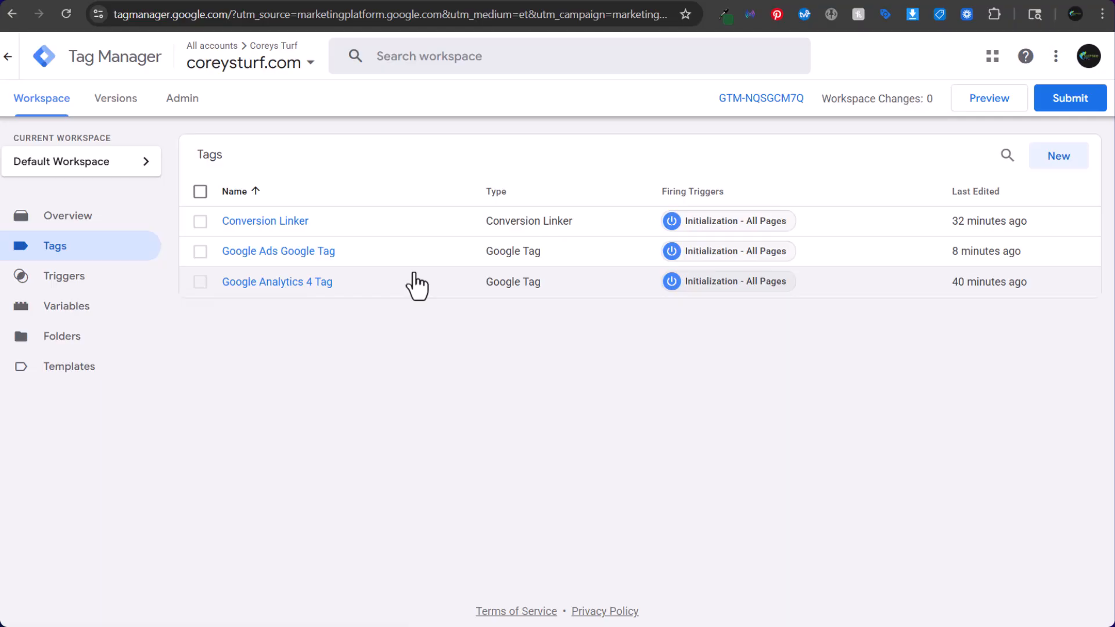
left_click(247, 252)
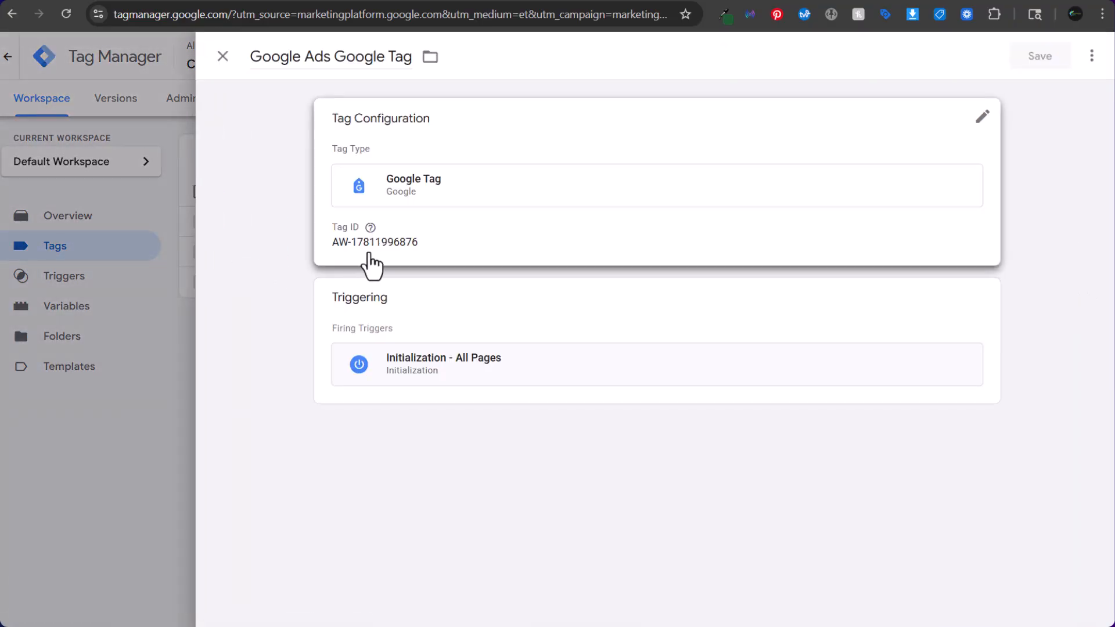
left_click(222, 56)
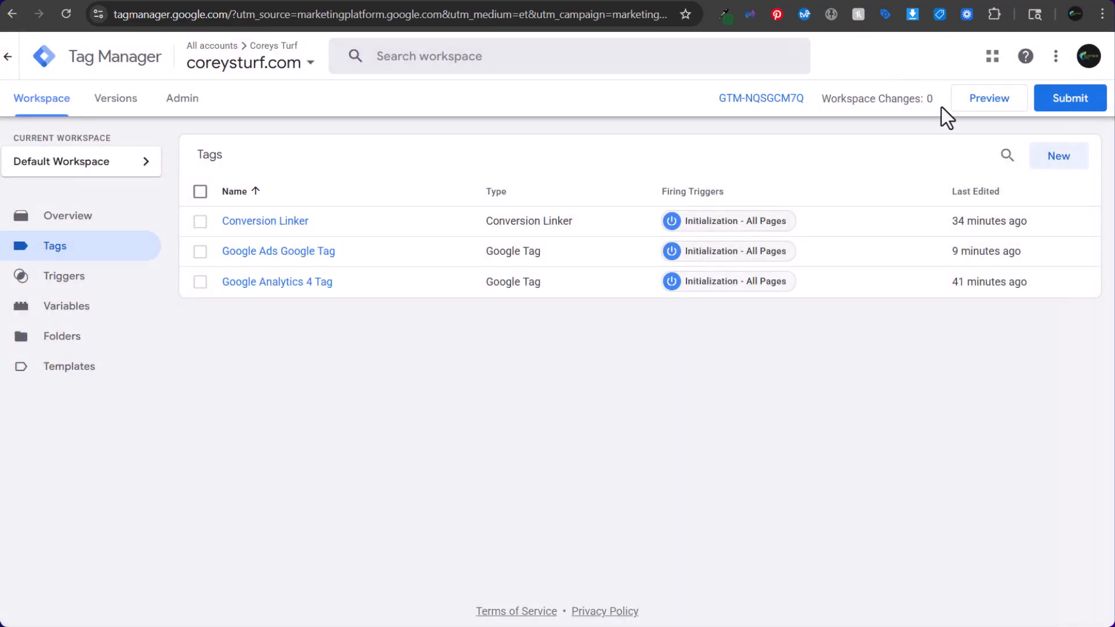
Switch to Google Ads and read the Conversion Linker instruction in the Submit Lead Form Example tag setup.
left_click(471, 0)
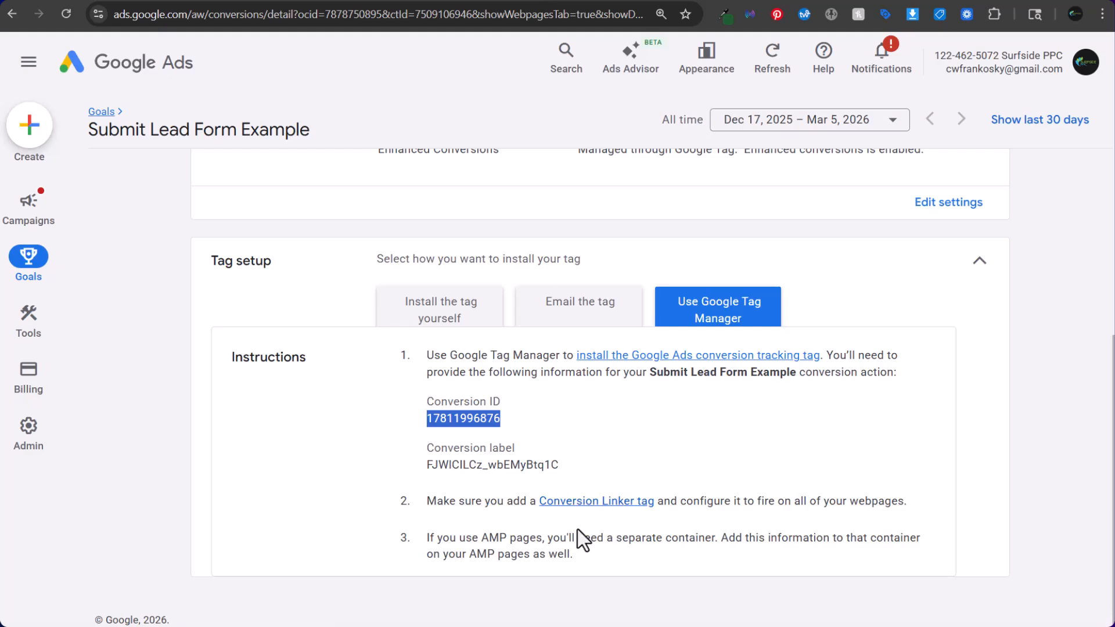
left_click(465, 503)
left_click_drag(436, 503, 899, 502)
left_click(896, 500)
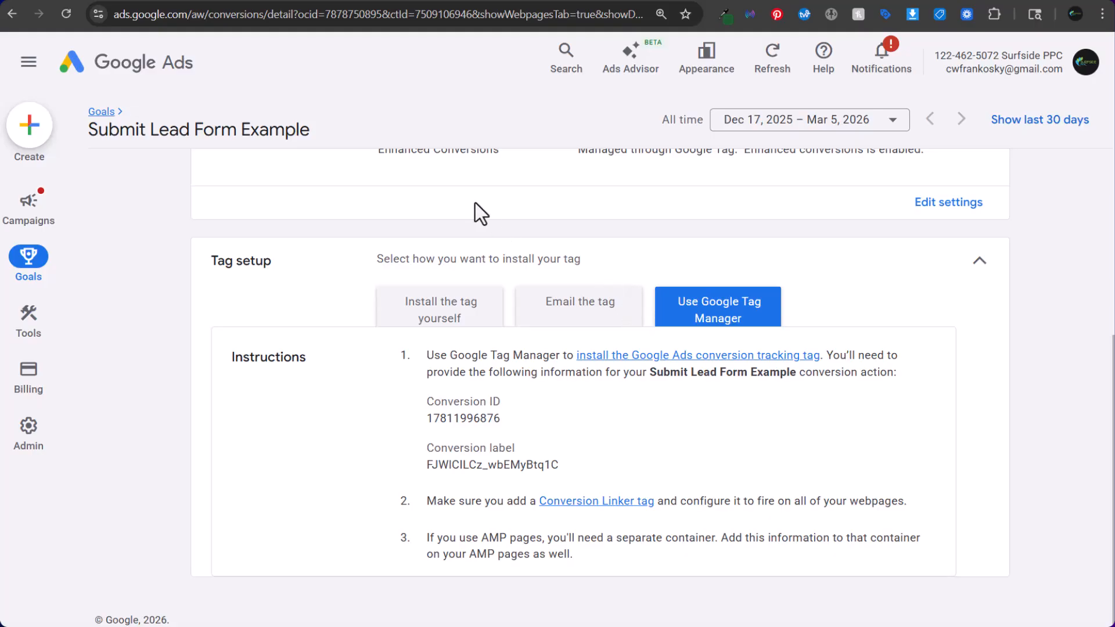
Return to Google Tag Manager, check the Conversion Linker tag's configuration and firing trigger, and save the tag.
left_click(279, 0)
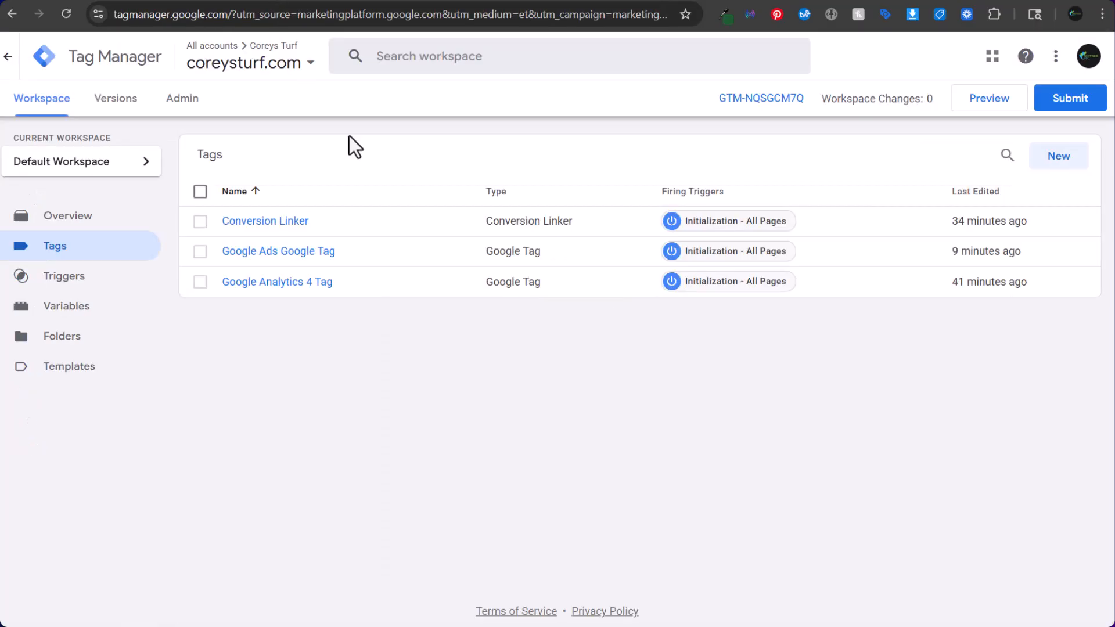
left_click(264, 222)
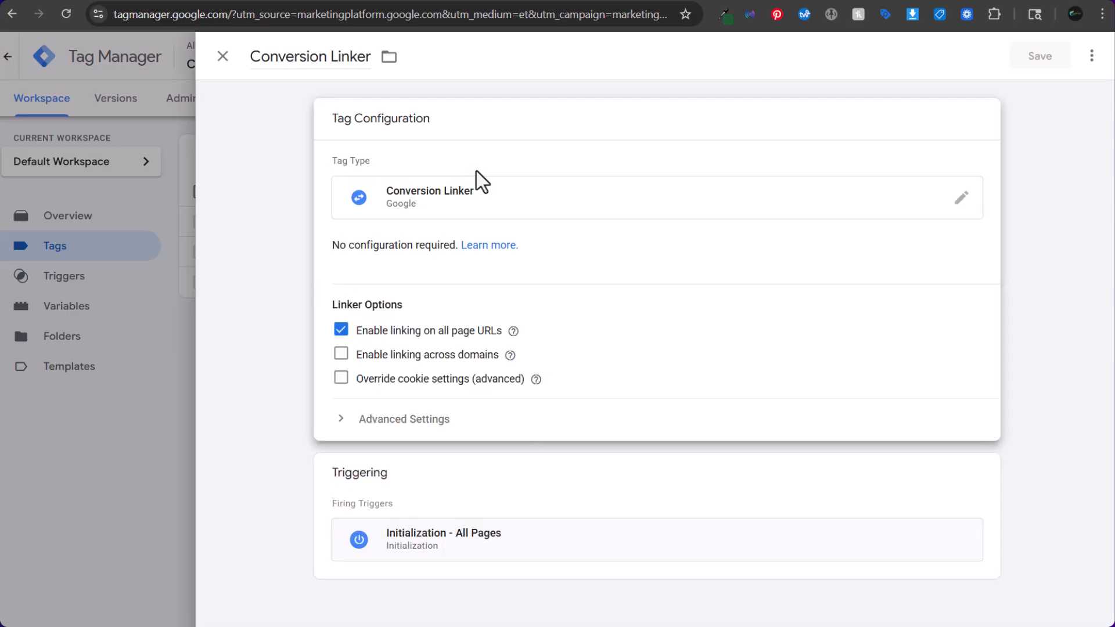
left_click(476, 189)
left_click(723, 229)
left_click(800, 200)
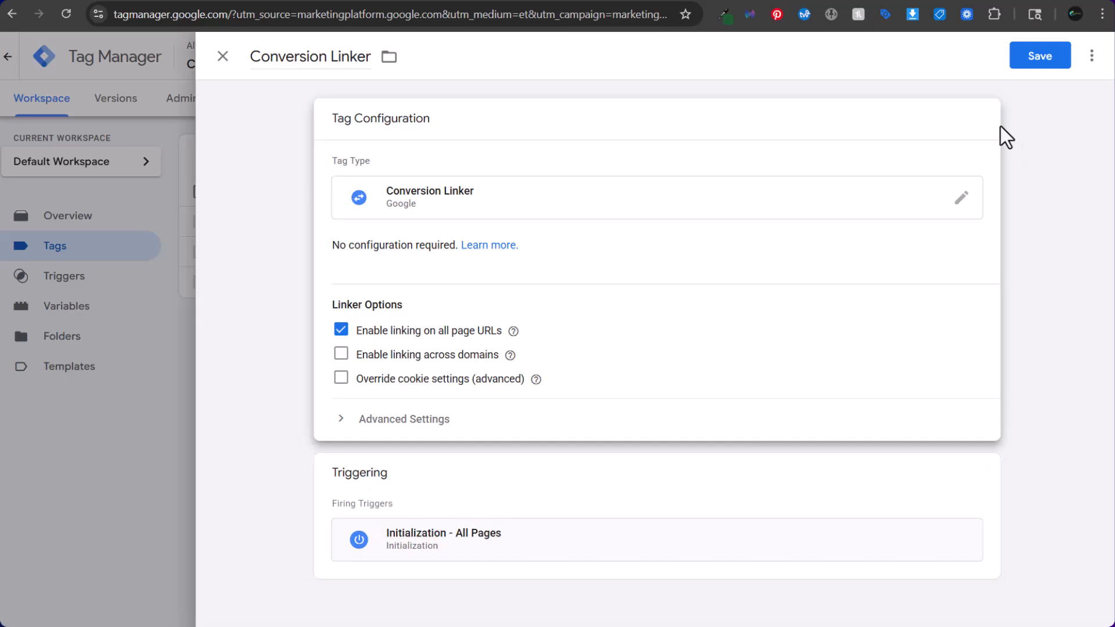
left_click(1038, 58)
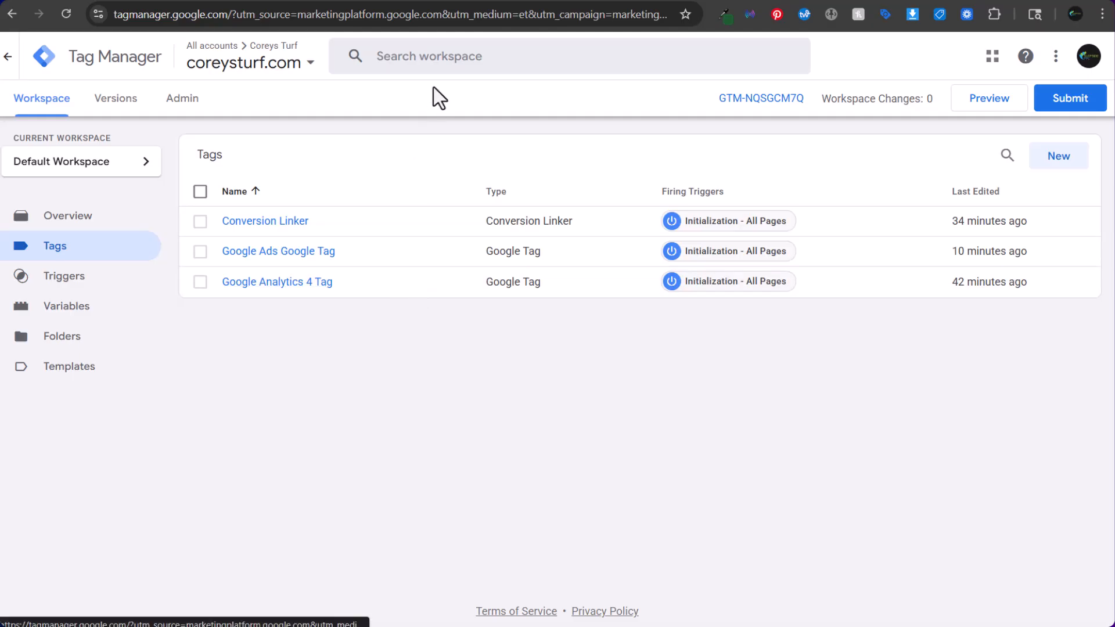
Check the Click to call conversion action's details in Google Ads and return to Google Tag Manager.
left_click(535, 0)
scroll(277, 262, "up", 7)
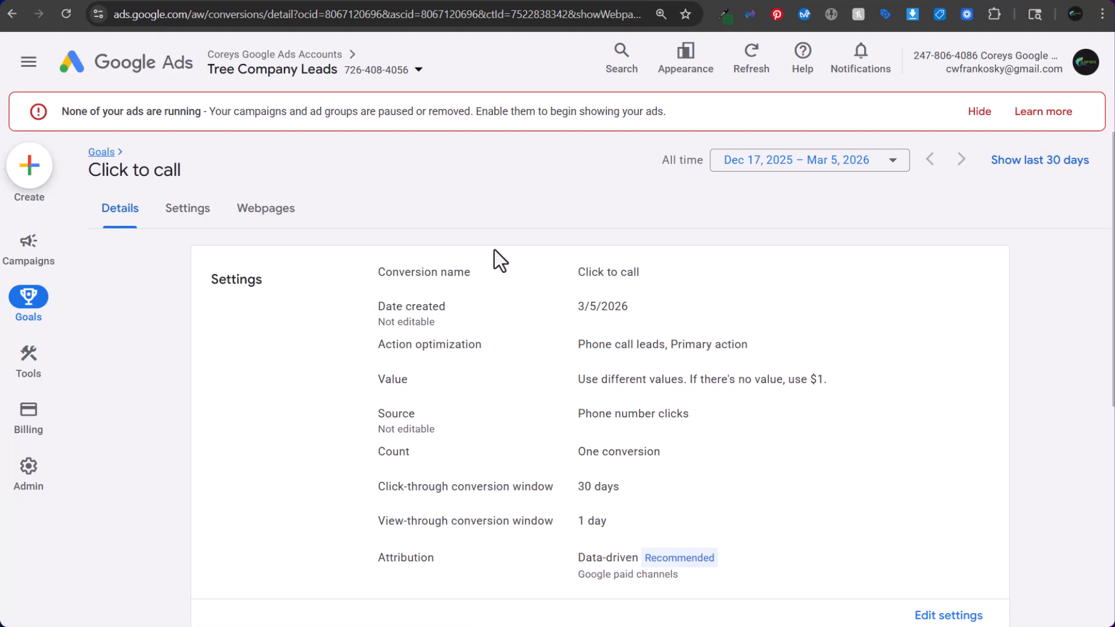
left_click(285, 1)
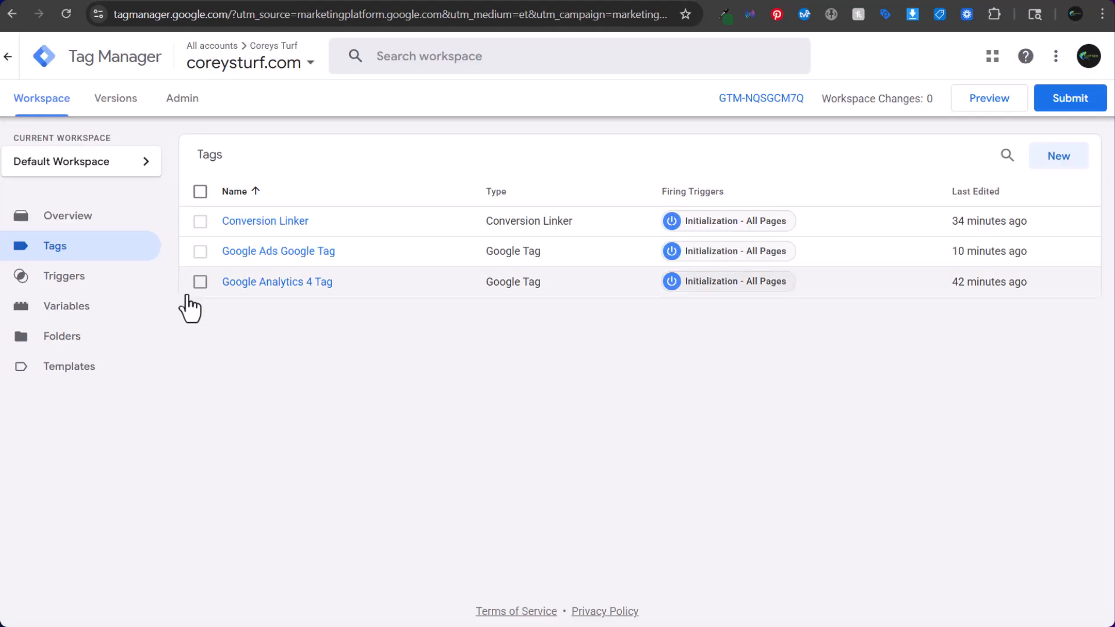
Enable the built-in click variables Click Element, Click Classes, Click ID, Click Target, Click URL and Click Text.
left_click(96, 316)
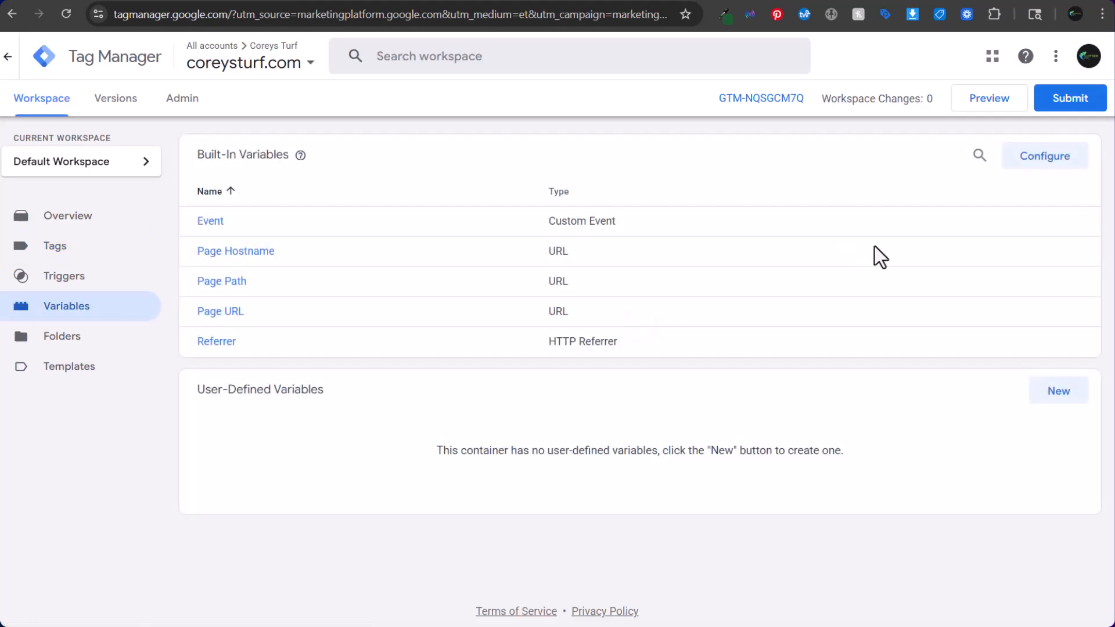
left_click(1049, 164)
left_click(665, 322)
left_click(667, 354)
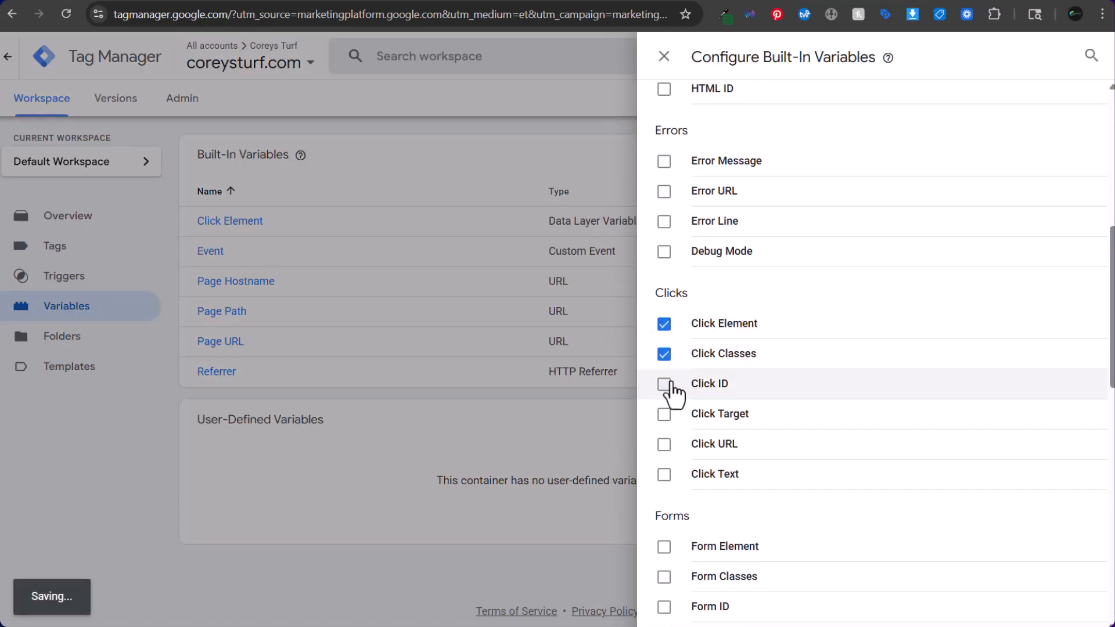
left_click(665, 384)
left_click(665, 414)
left_click(664, 444)
left_click(665, 475)
Enable the built-in form variables Form Element, Form Classes, Form ID, Form Target, Form URL and Form Text.
scroll(740, 383, "down", 5)
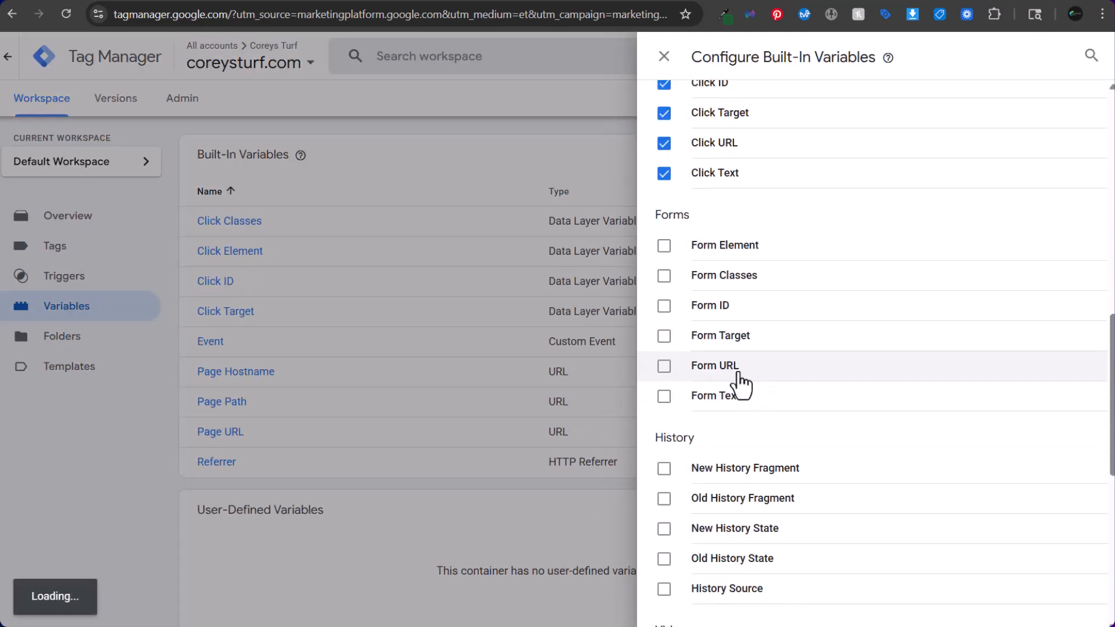
left_click(663, 246)
left_click(663, 276)
left_click(664, 306)
left_click(664, 337)
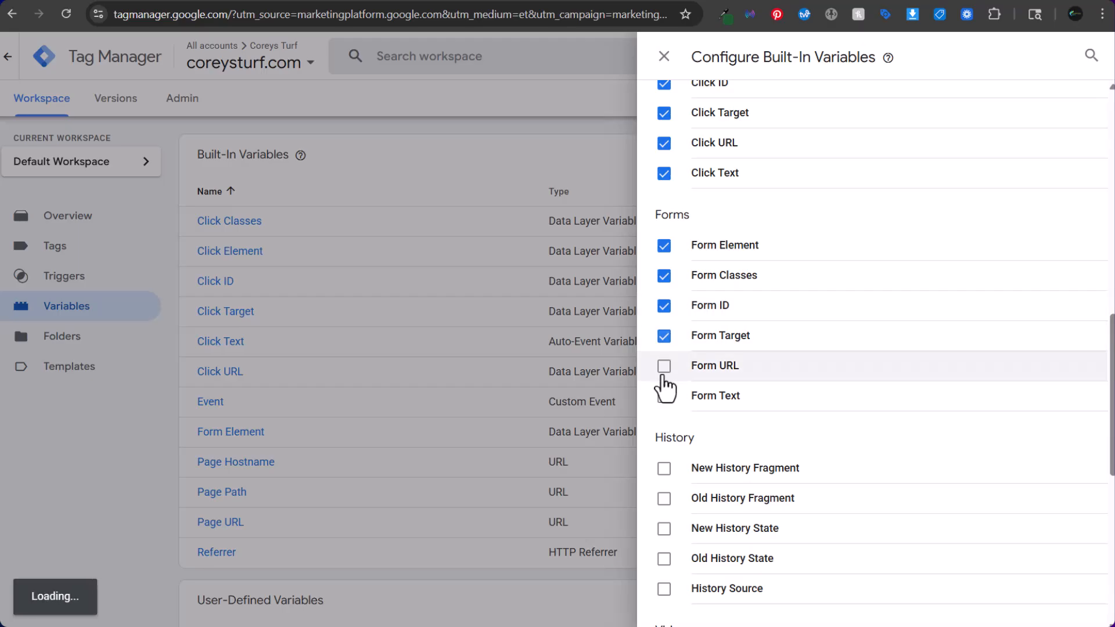
left_click(664, 367)
Enable On-Screen Duration, Percent Visible and all three scroll variables (Scroll Depth Threshold, Scroll Depth Units, Scroll Direction), and finish configuring the built-in variables.
scroll(748, 395, "down", 6)
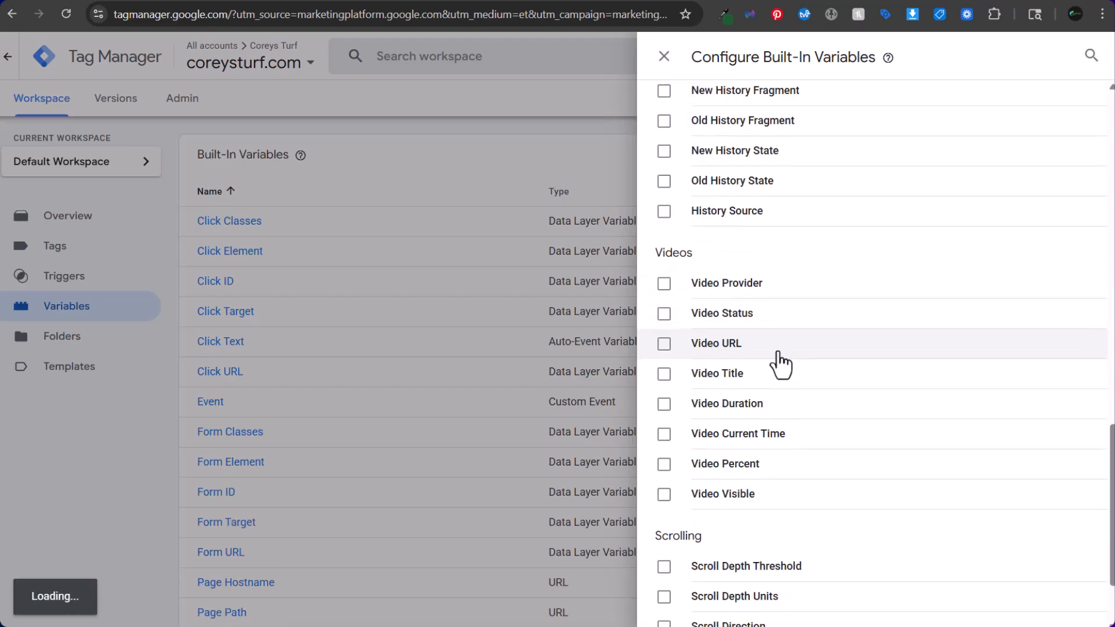
scroll(781, 365, "down", 2)
left_click(663, 616)
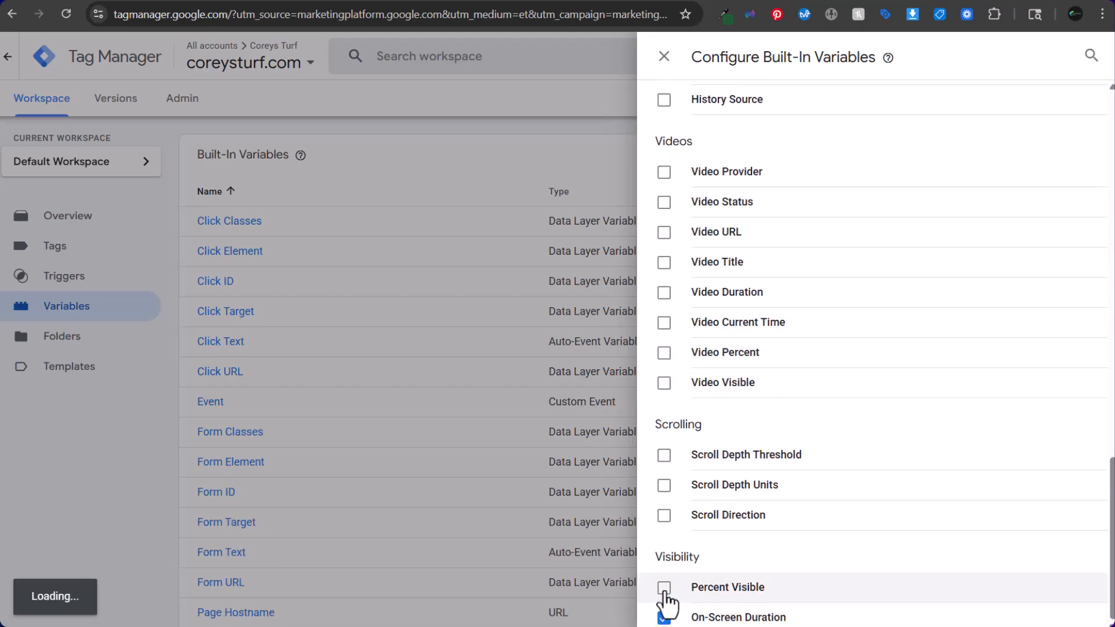
left_click(663, 589)
left_click(664, 485)
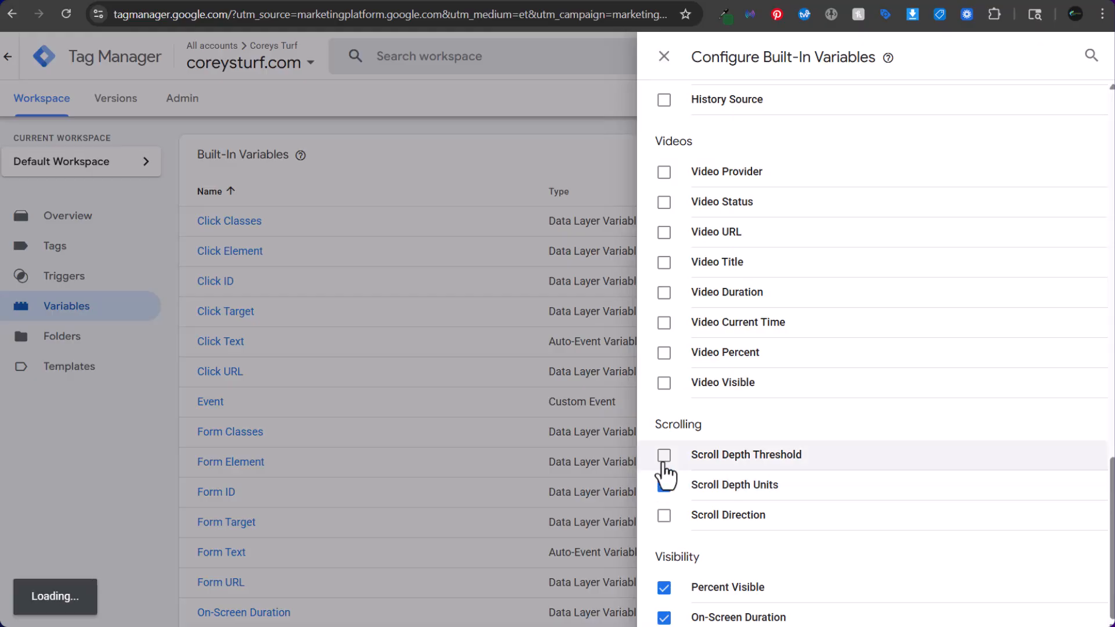
left_click(663, 459)
left_click(664, 516)
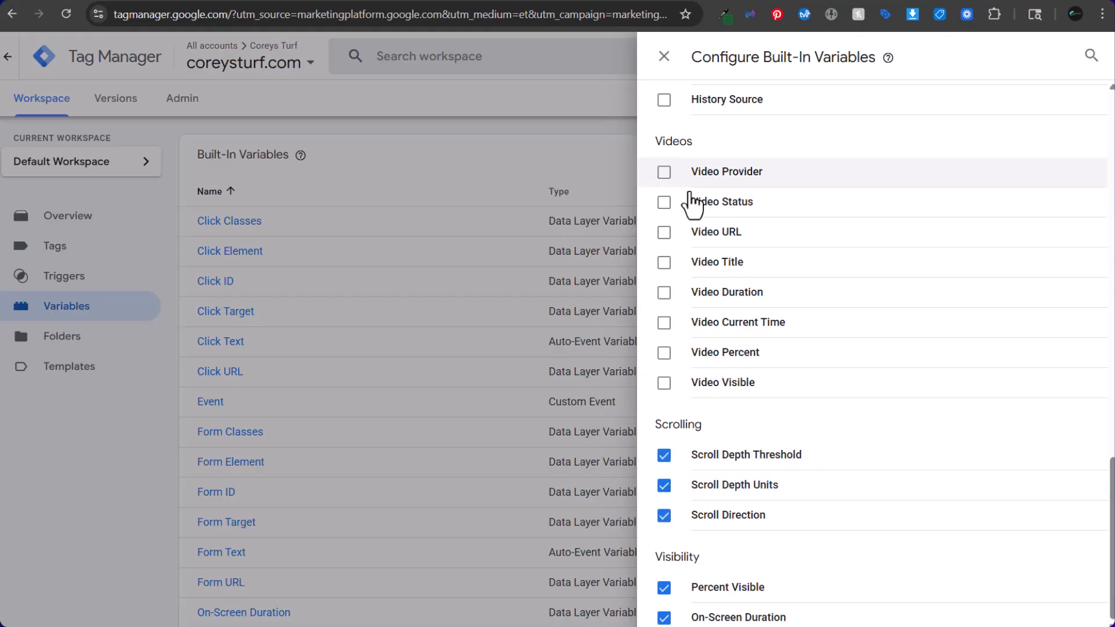
scroll(690, 203, "up", 20)
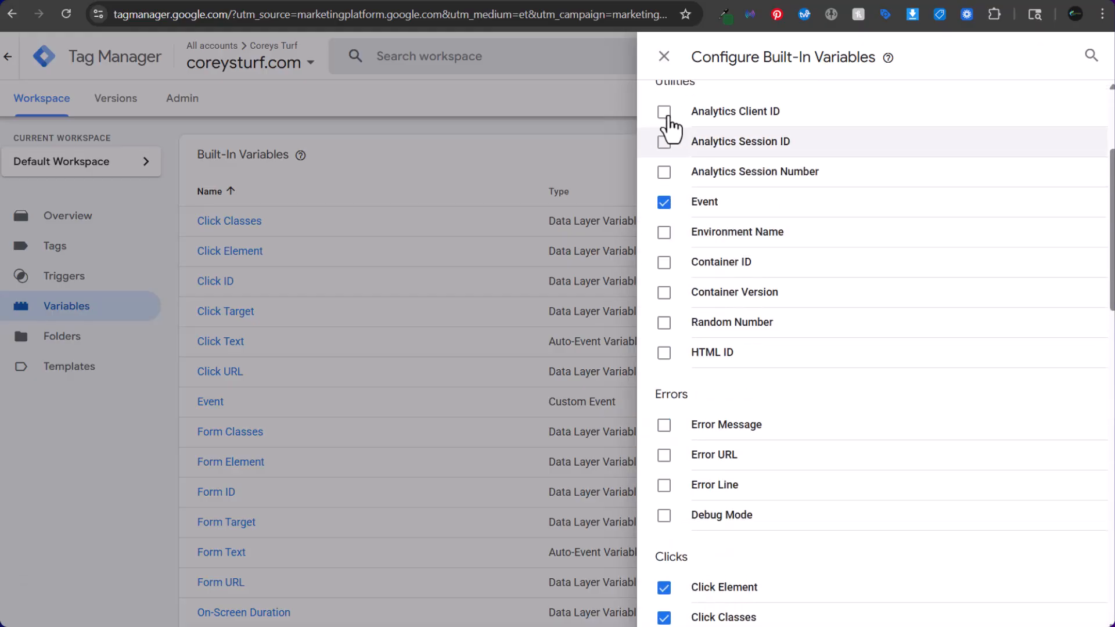
left_click(665, 56)
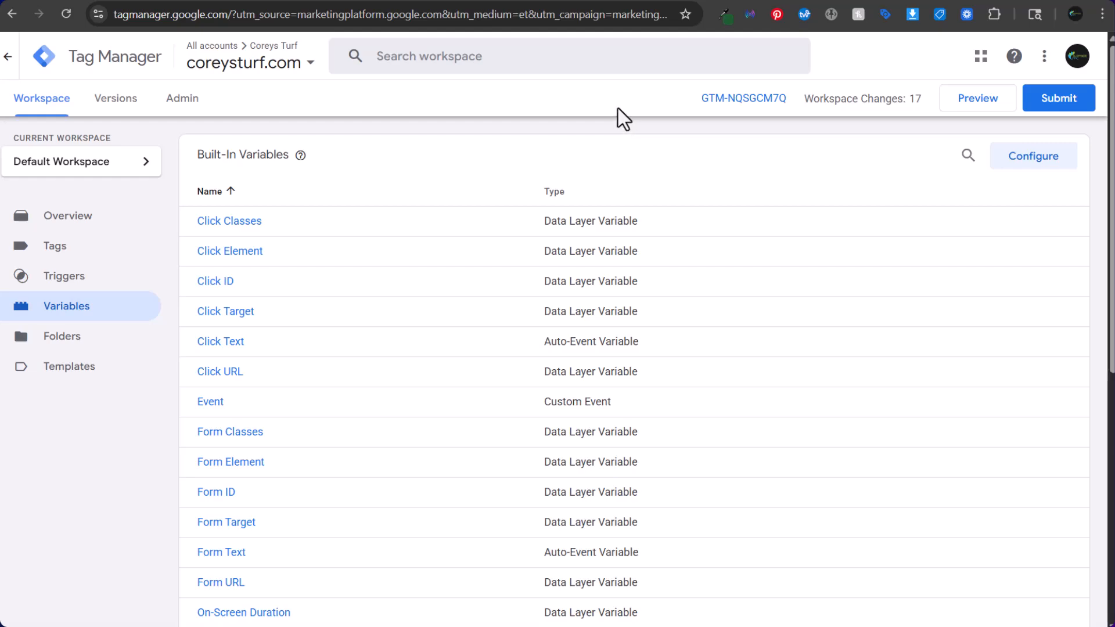
Create a new tag named "Google Ads Conversion - Mobile Clicks To Call".
left_click(77, 251)
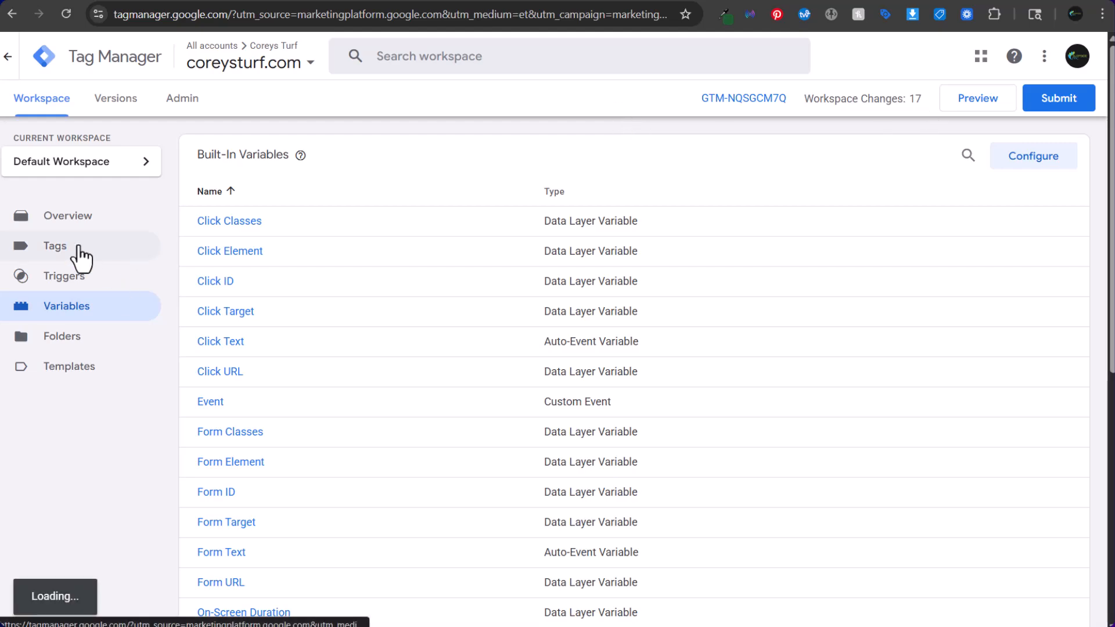
left_click(1065, 163)
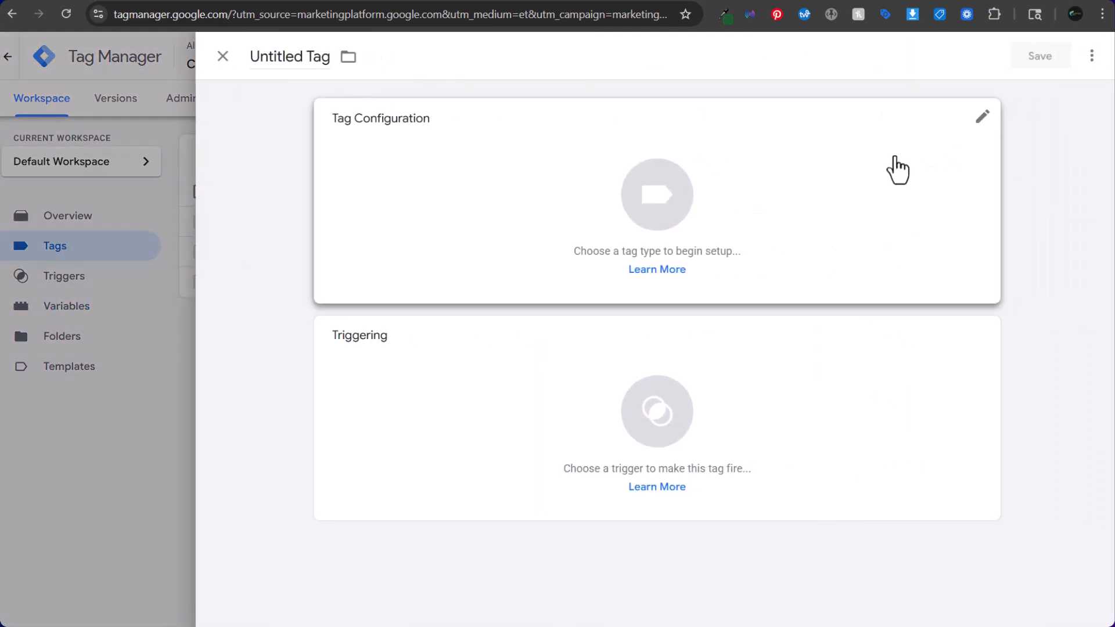
left_click(291, 52)
type("Mobile Clicks")
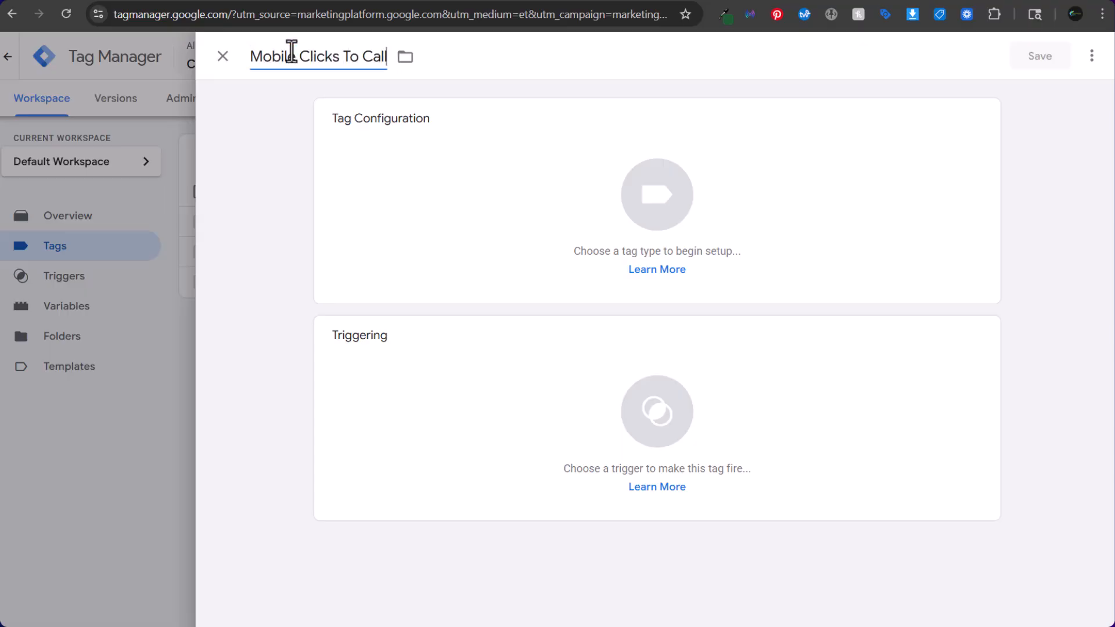
type("Google Ads Conv")
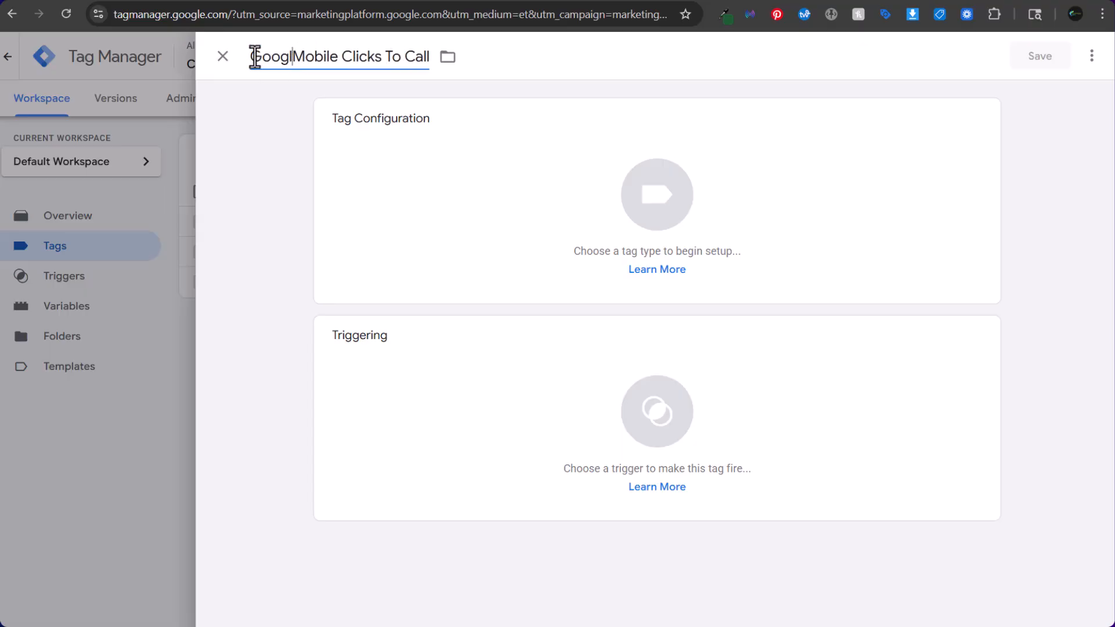
type("ion -")
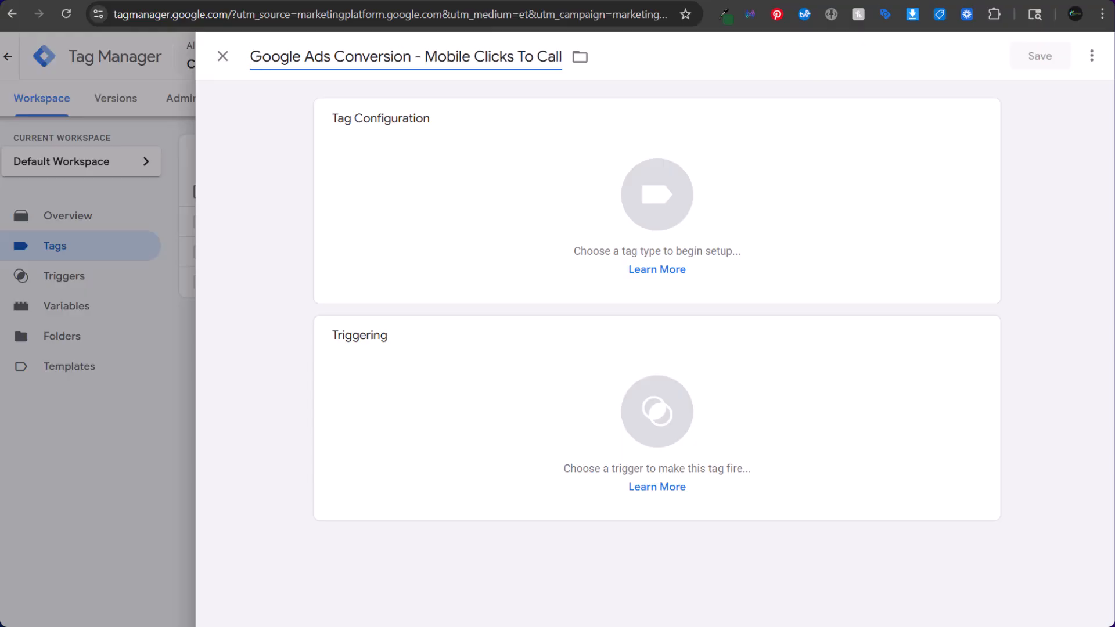
Choose Google Ads Conversion Tracking as the new tag's type.
left_click(483, 209)
left_click(810, 230)
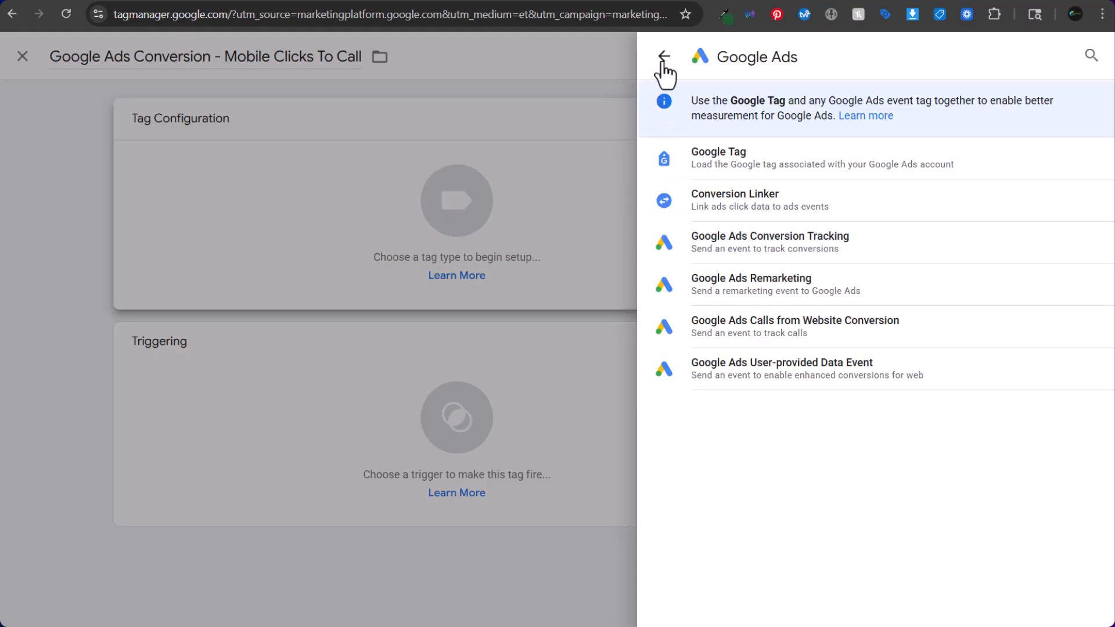
left_click(664, 57)
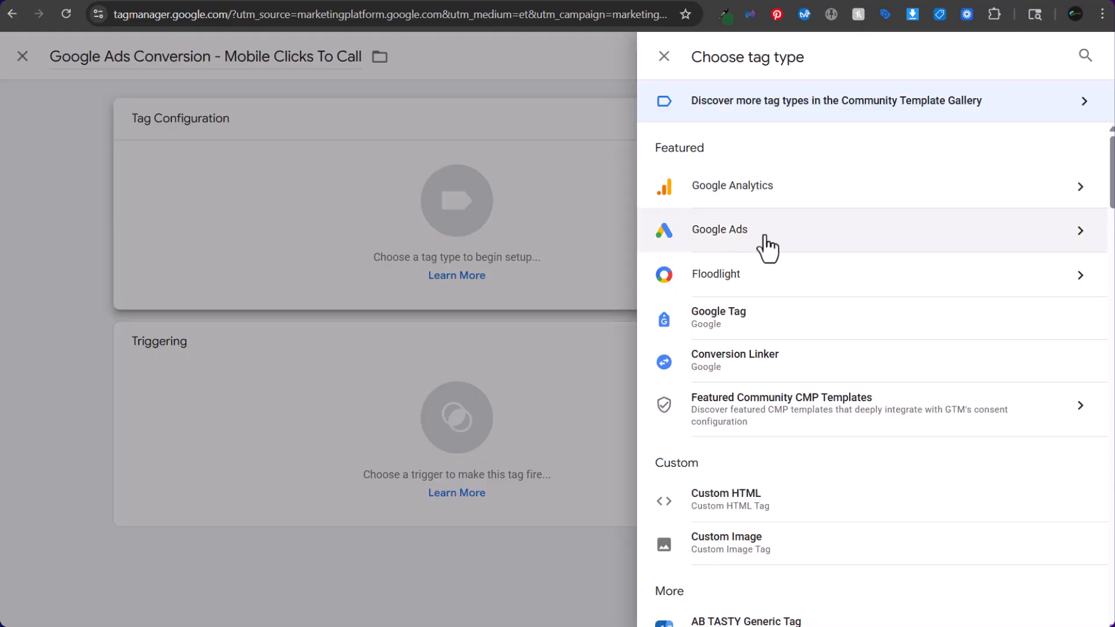
left_click(744, 235)
left_click(747, 241)
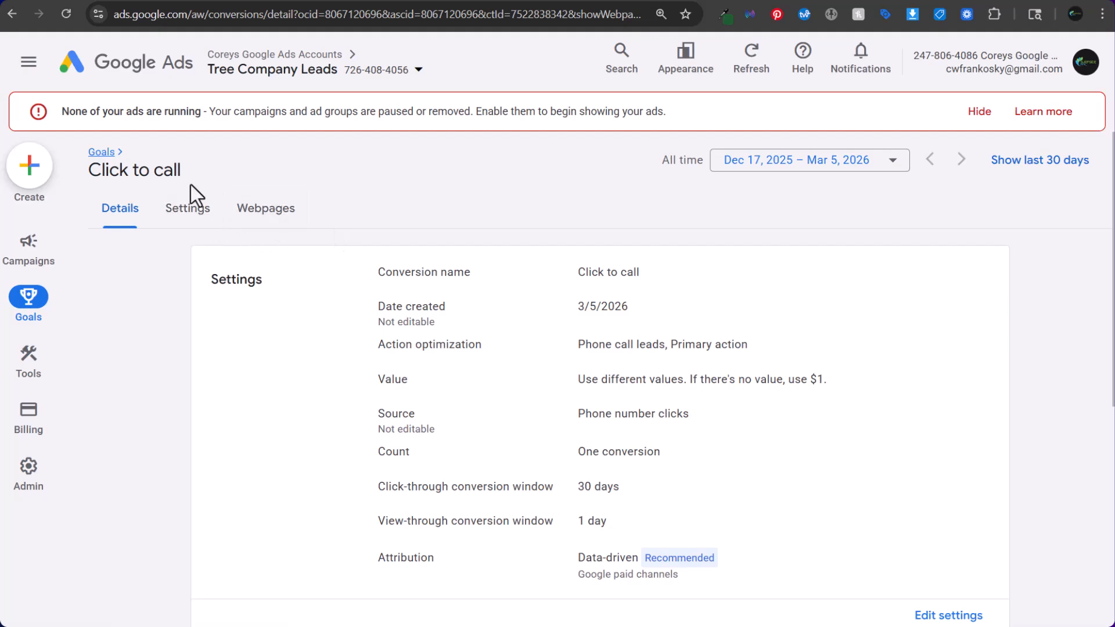
In Google Ads, open the Click to call conversion action from the Phone call lead goal for editing its settings.
left_click(103, 153)
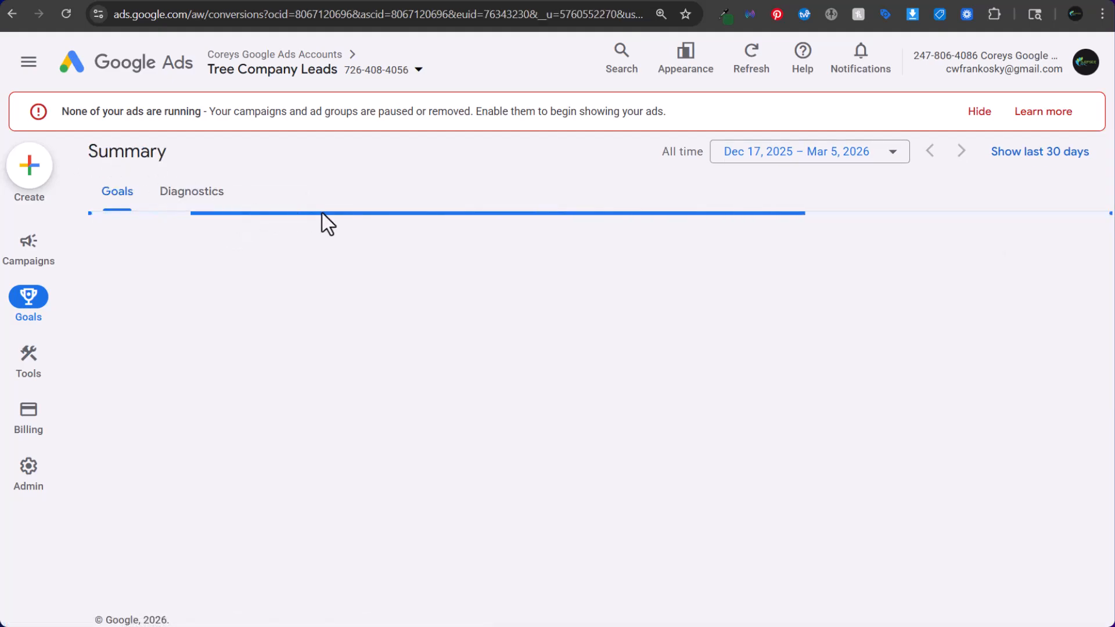
scroll(334, 256, "down", 15)
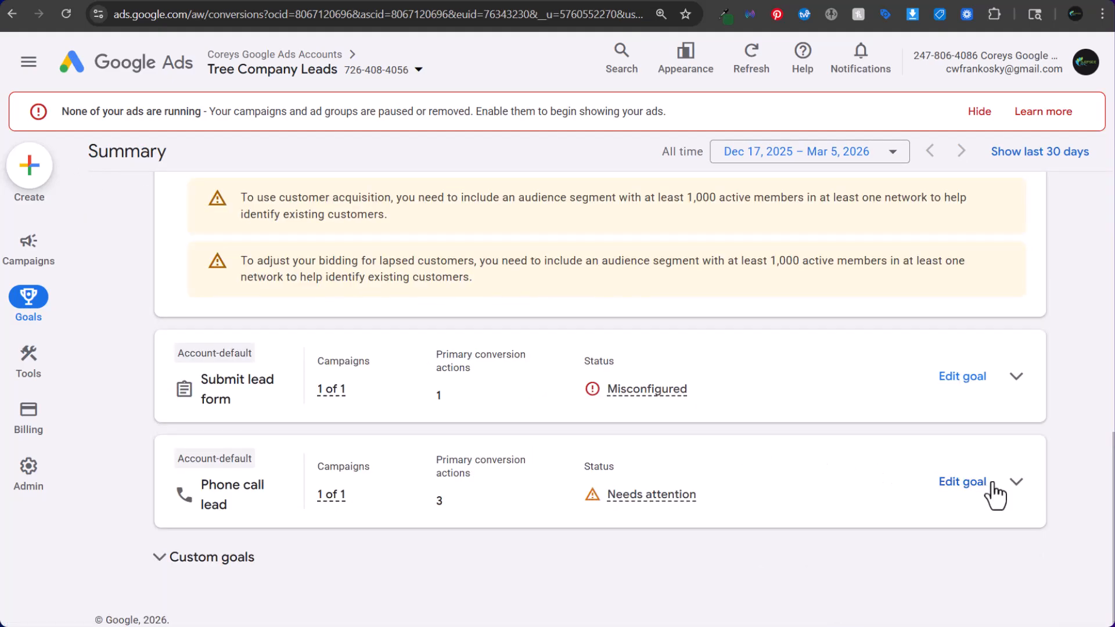
left_click(1016, 482)
left_click(213, 460)
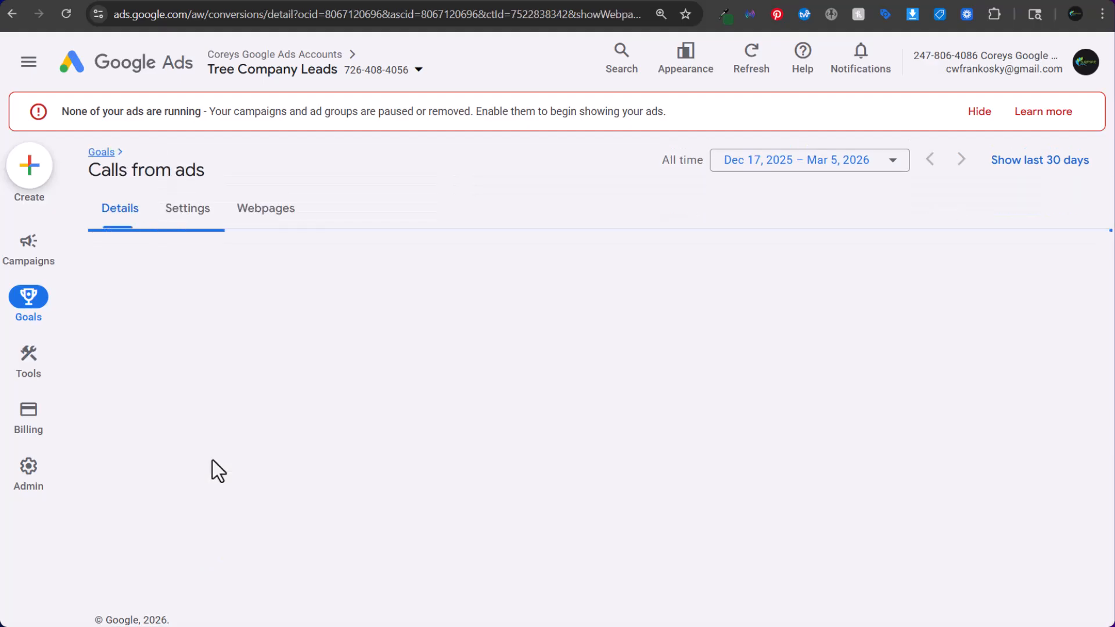
scroll(813, 400, "down", 2)
left_click(943, 505)
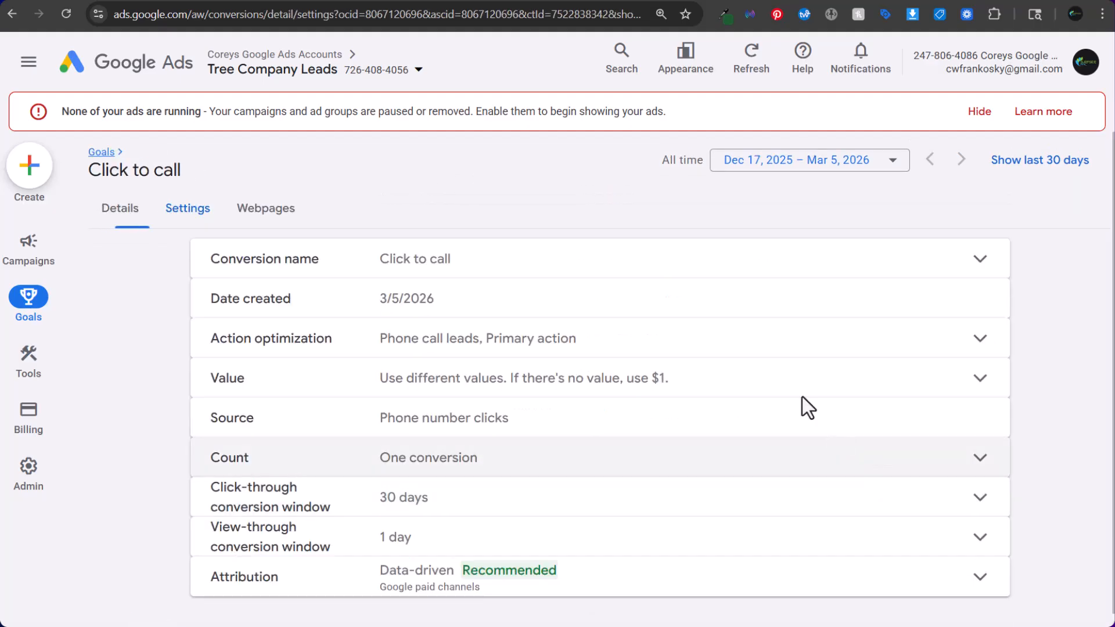
Rename the Click to call conversion action as "Mobile Clicks To Call" and save the name.
left_click(494, 269)
left_click_drag(494, 269, 386, 263)
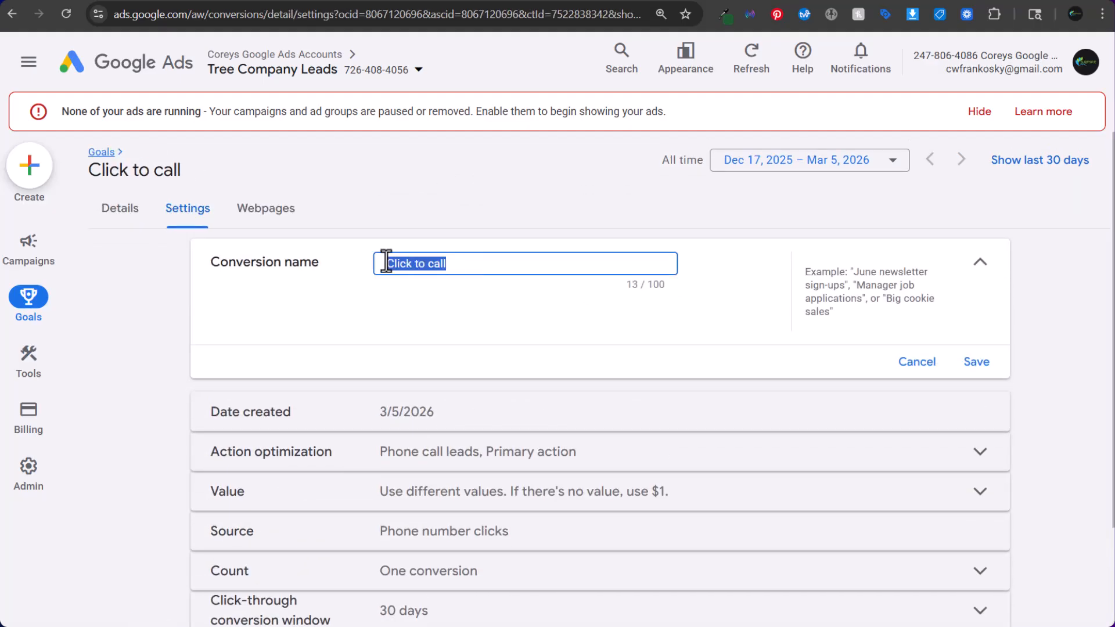
type("Mobile")
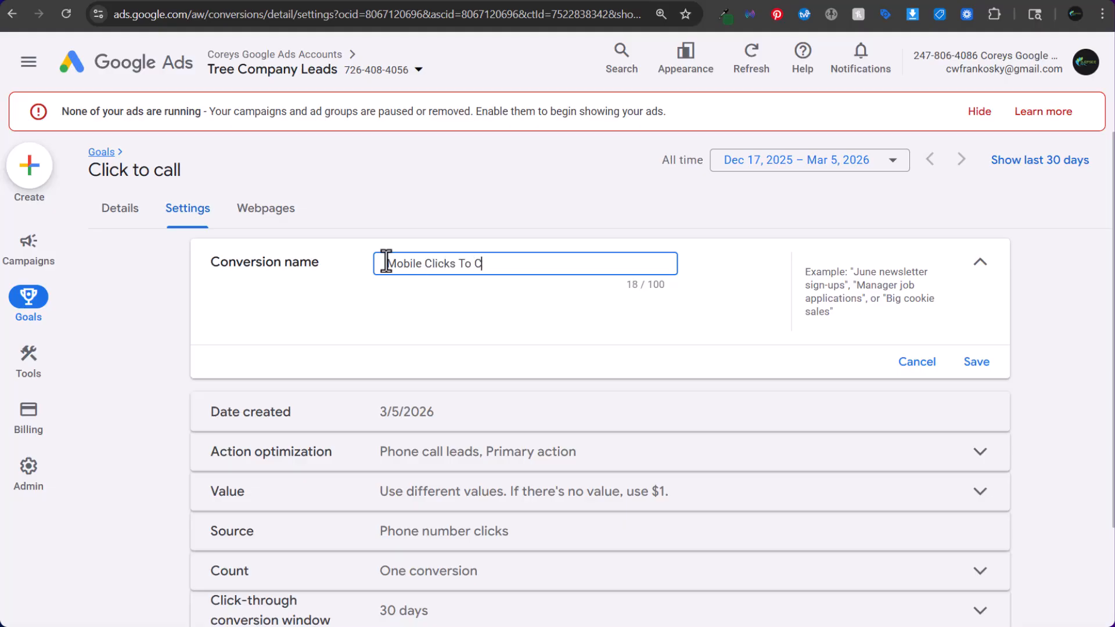
left_click(978, 362)
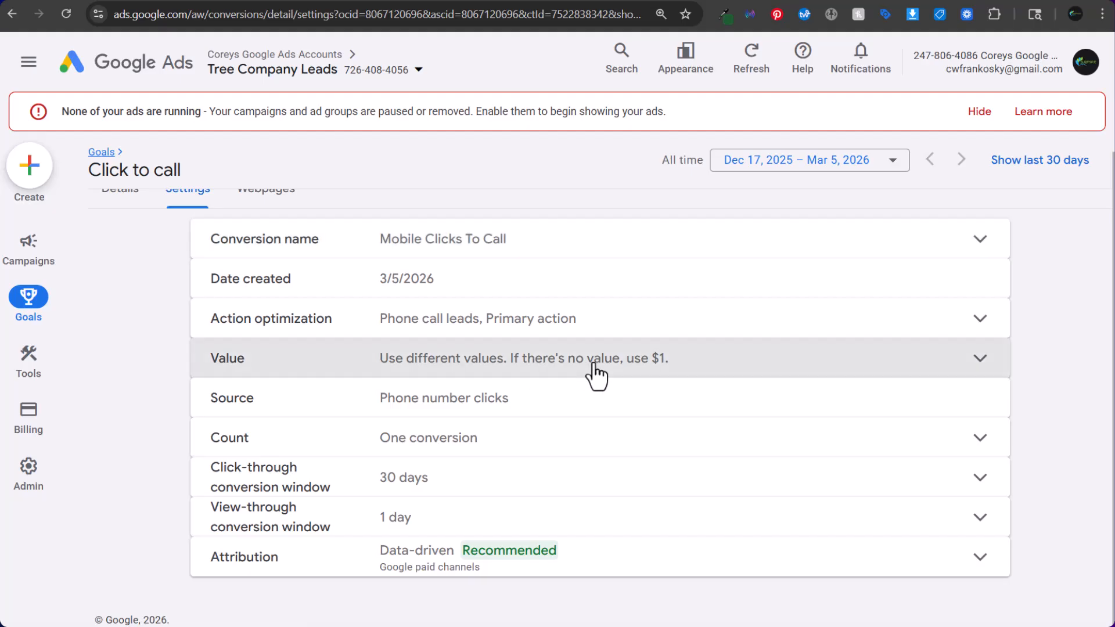
Set the conversion action to use the same value of 1 US dollar for each conversion and save it.
left_click(595, 373)
left_click(510, 397)
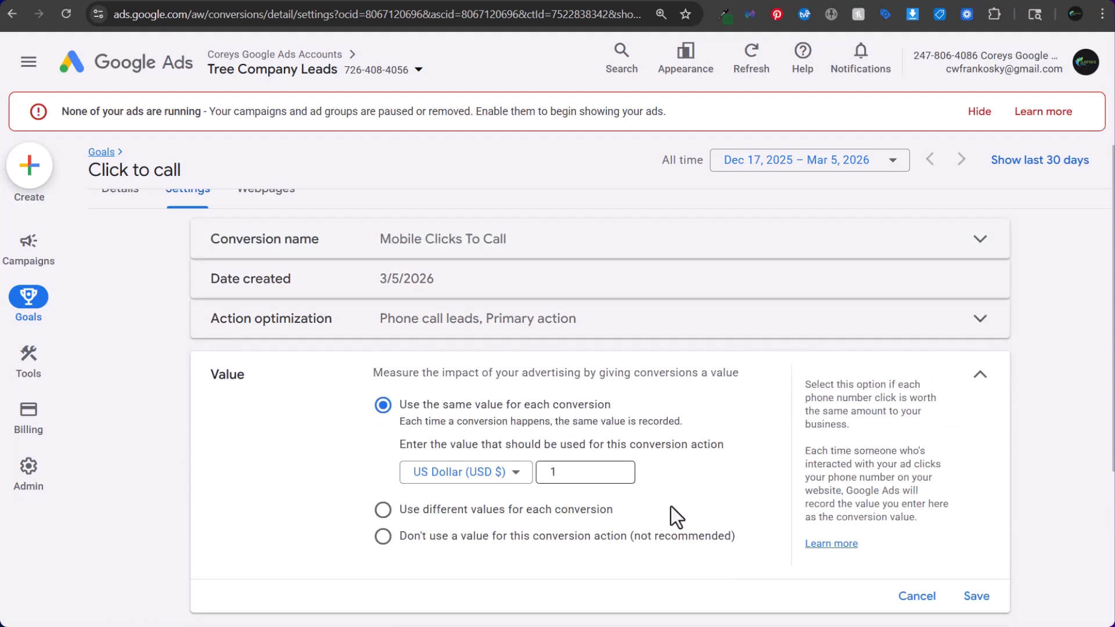
left_click(977, 597)
scroll(755, 424, "down", 4)
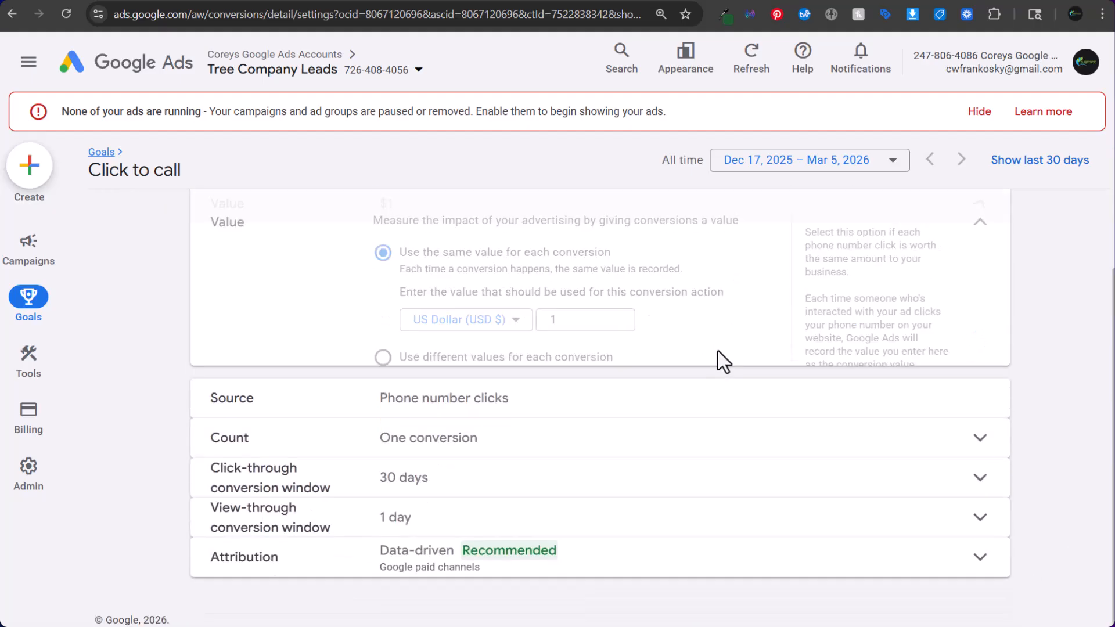
scroll(196, 233, "up", 2)
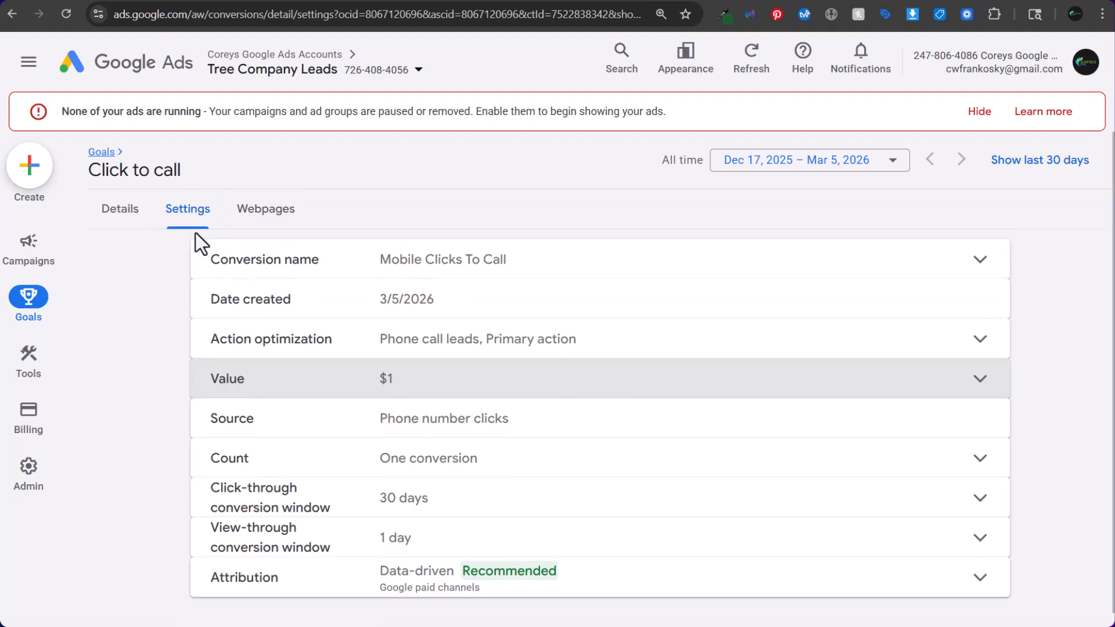
Bring up the Google Tag Manager setup for the Mobile Clicks To Call conversion and copy its conversion ID into the Tag Manager tag.
left_click(116, 215)
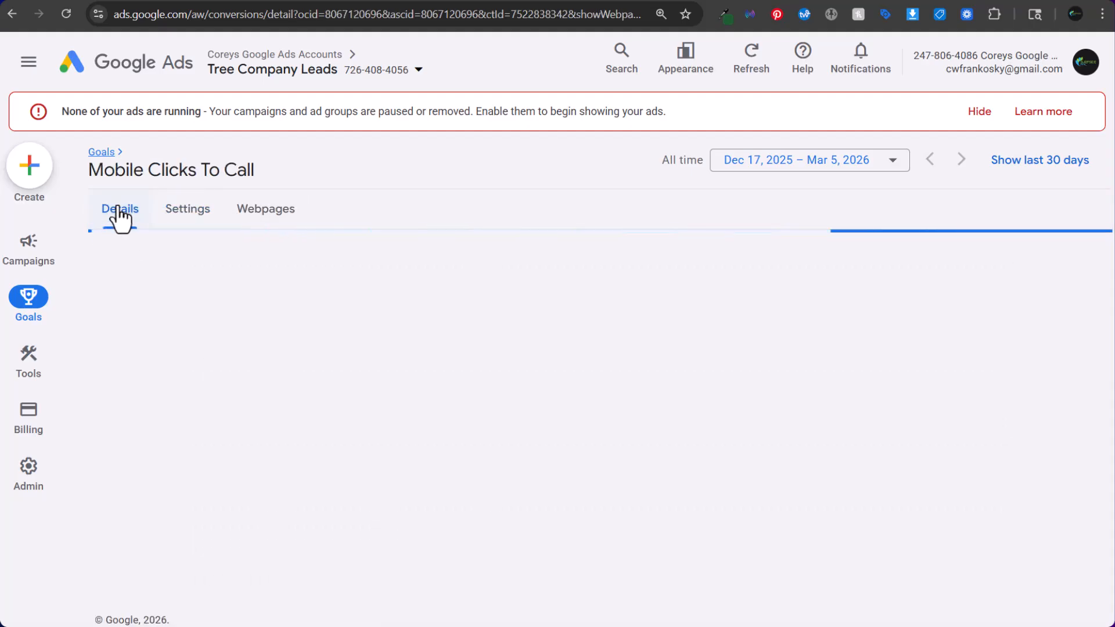
scroll(690, 325, "down", 4)
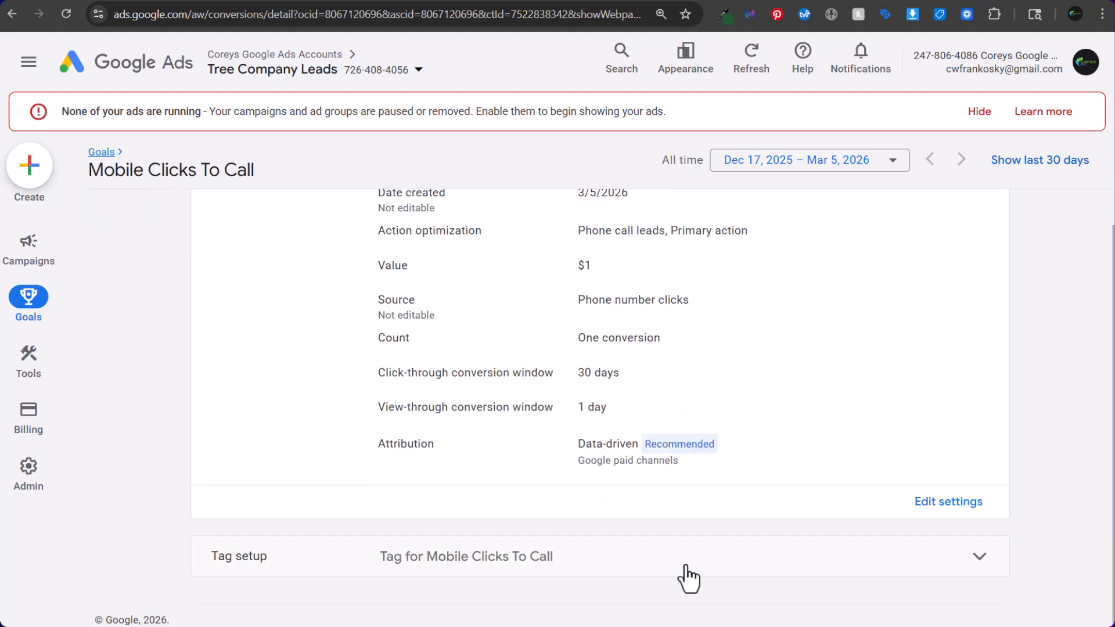
left_click(688, 579)
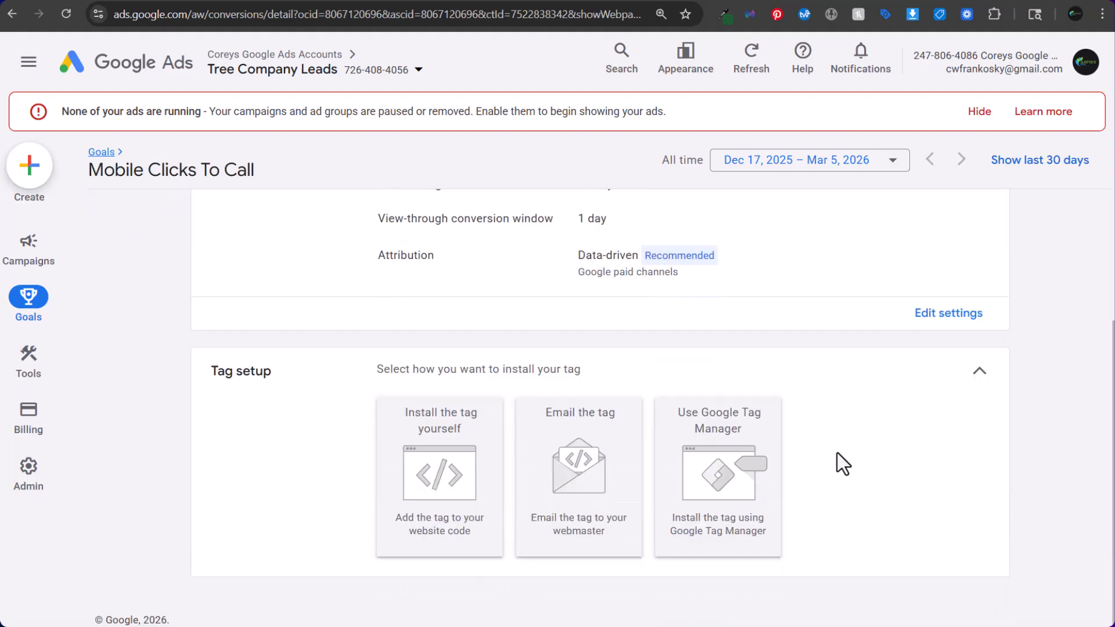
left_click(719, 471)
double_click(459, 418)
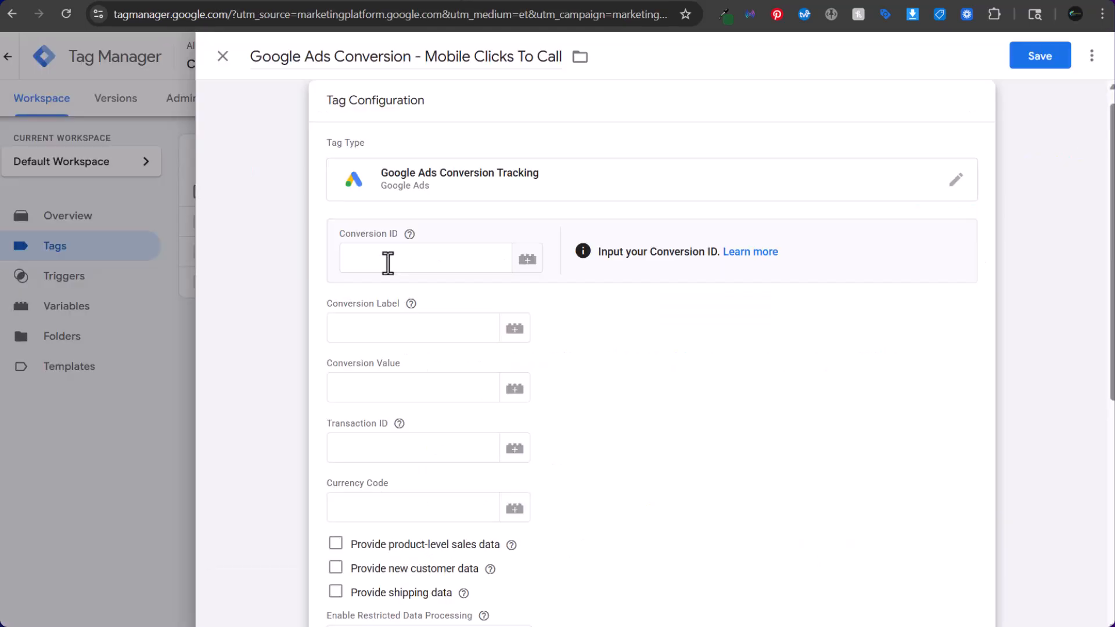
key("ctrl+v")
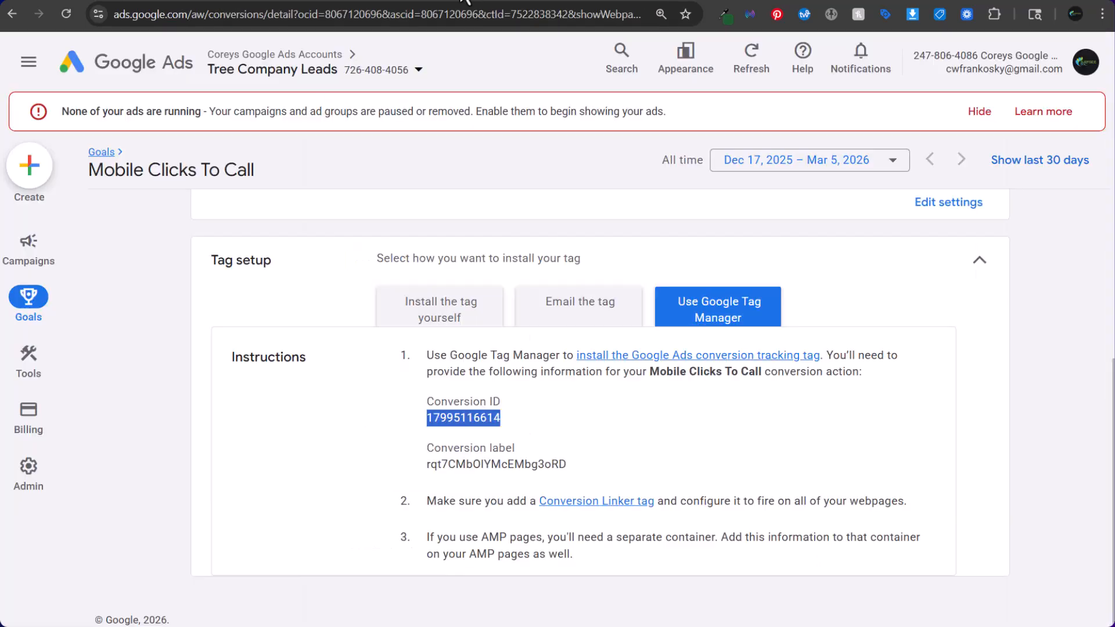
Copy the Mobile Clicks To Call conversion label from Google Ads into the tag's Conversion Label in Tag Manager.
double_click(493, 465)
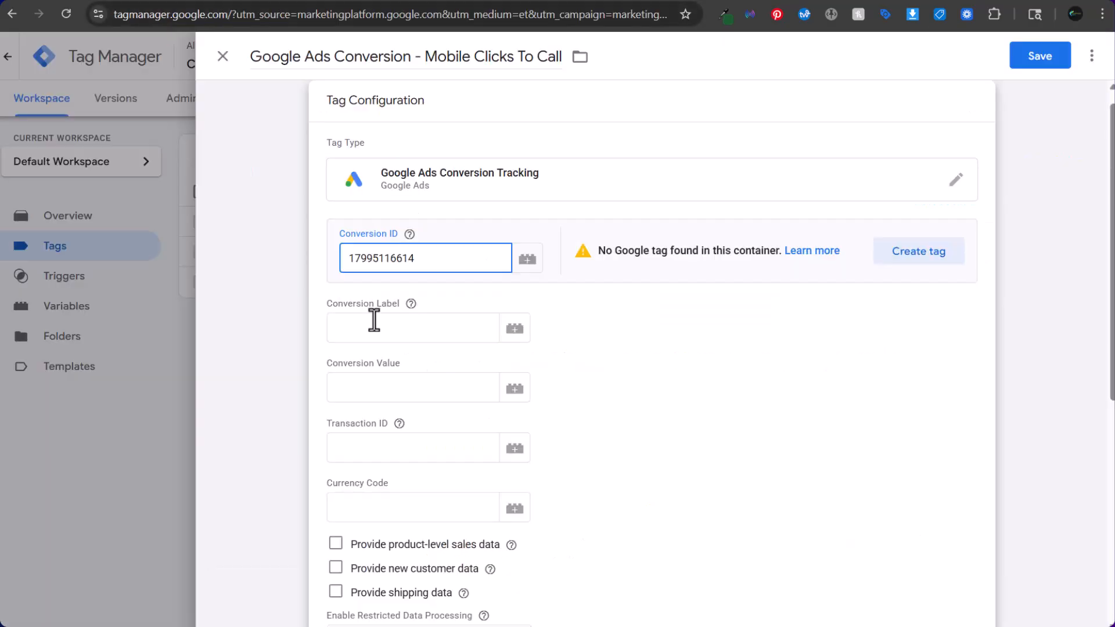
left_click(372, 321)
type("rqt7CMbOlYMcEMbg3oRD")
left_click(281, 273)
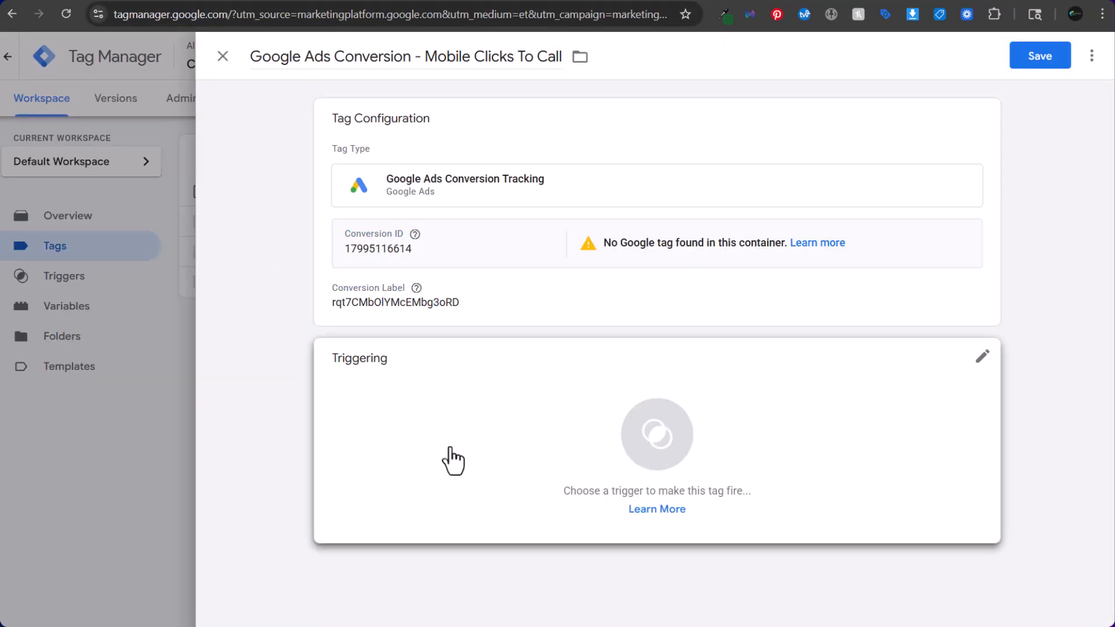
Add a new trigger to the Mobile Clicks To Call tag and name it "tel".
left_click(487, 431)
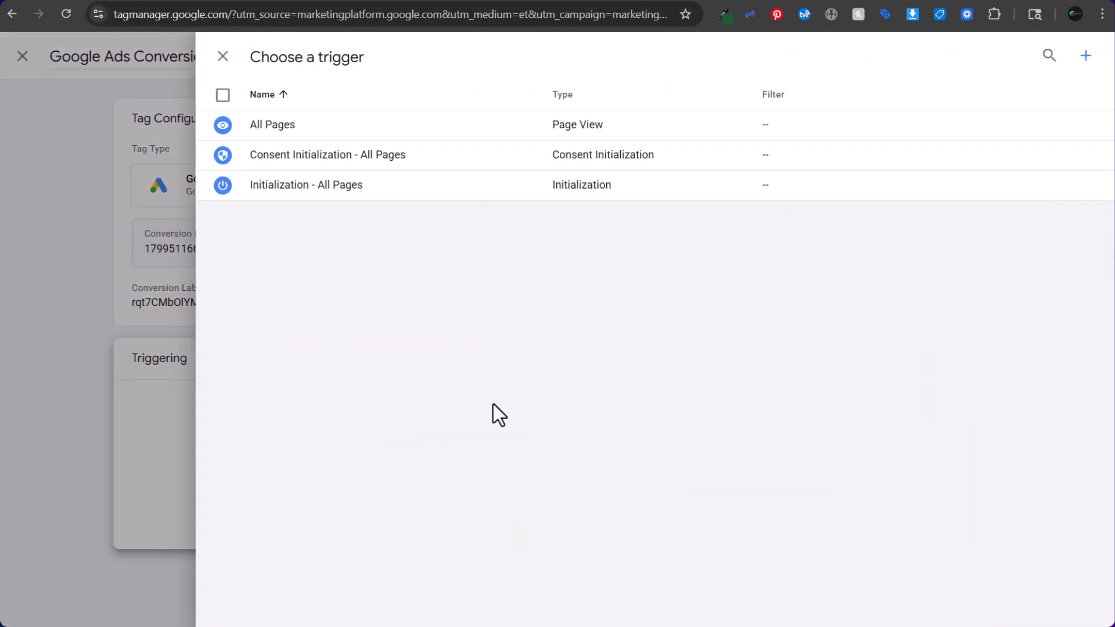
left_click(1091, 55)
left_click(341, 58)
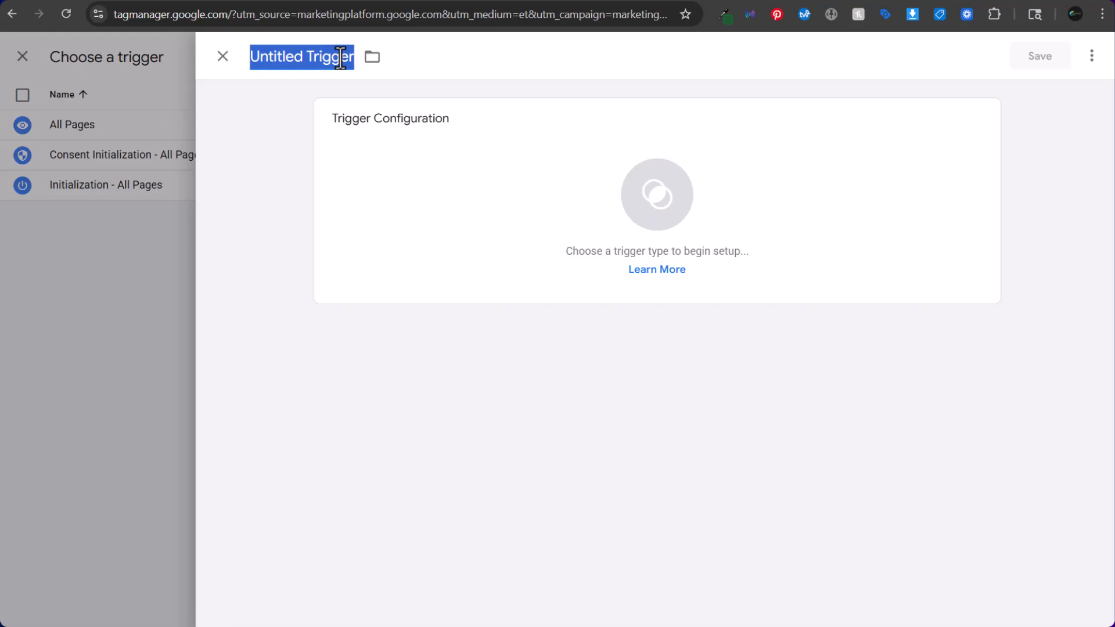
type("tel")
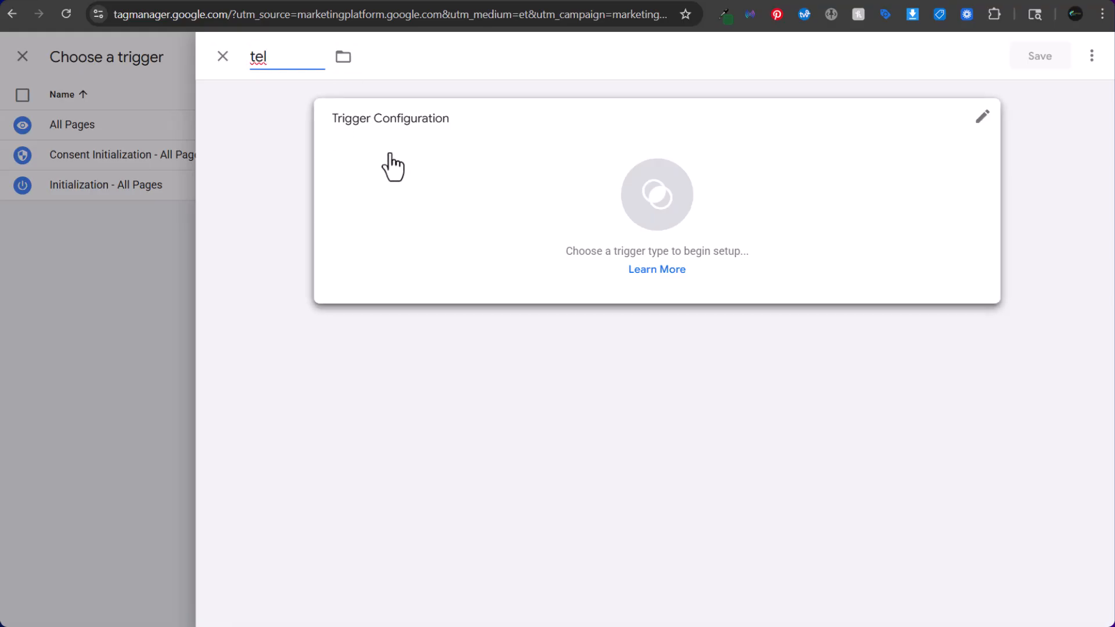
left_click_drag(273, 55, 227, 74)
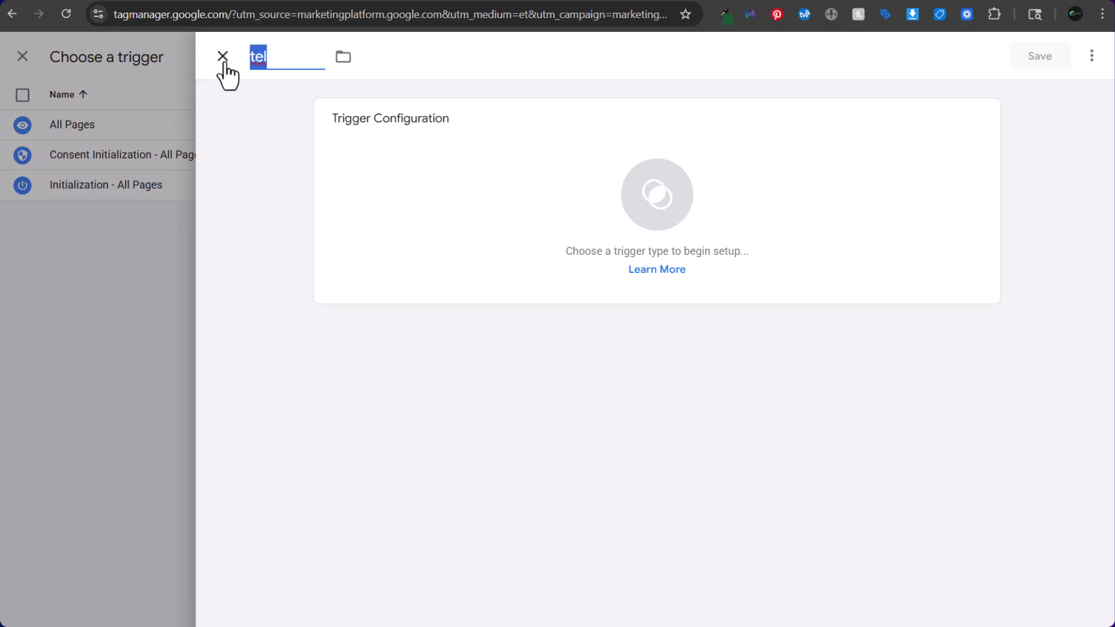
Set the trigger type to Click - Just Links, firing on Some Link Clicks.
left_click(430, 198)
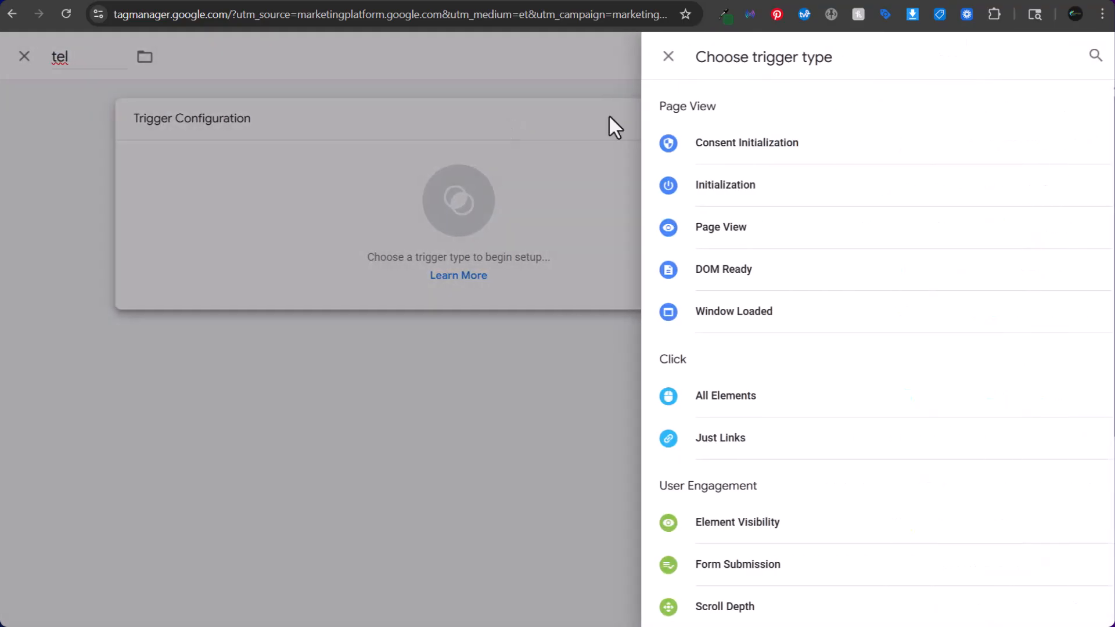
left_click(730, 442)
left_click(508, 323)
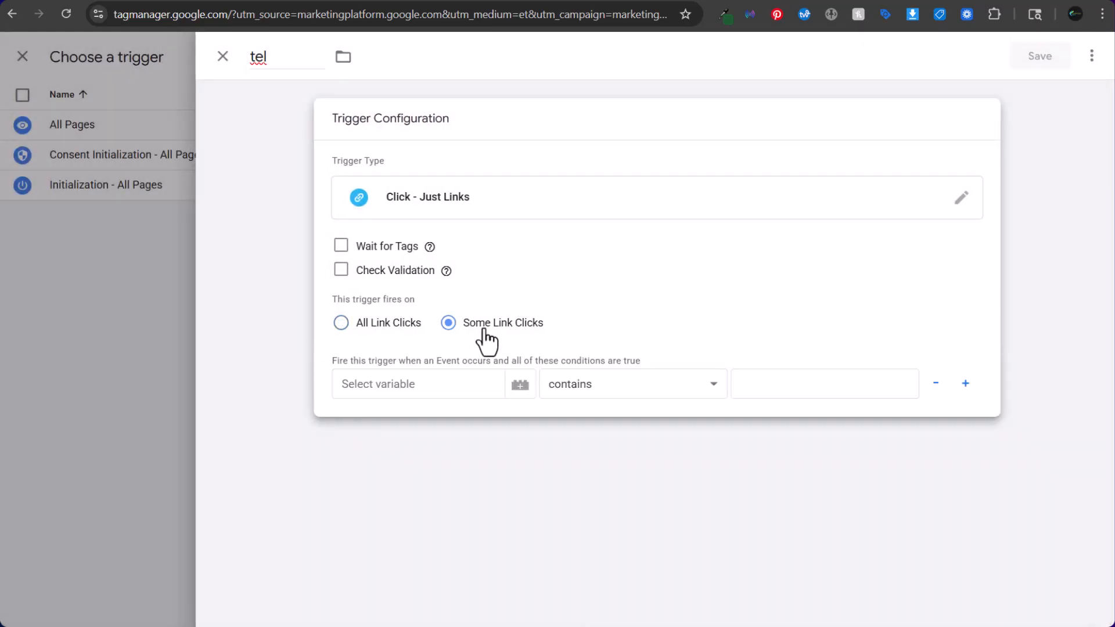
Set the trigger condition to Click URL contains "tel" and save both the trigger and the tag.
left_click(414, 381)
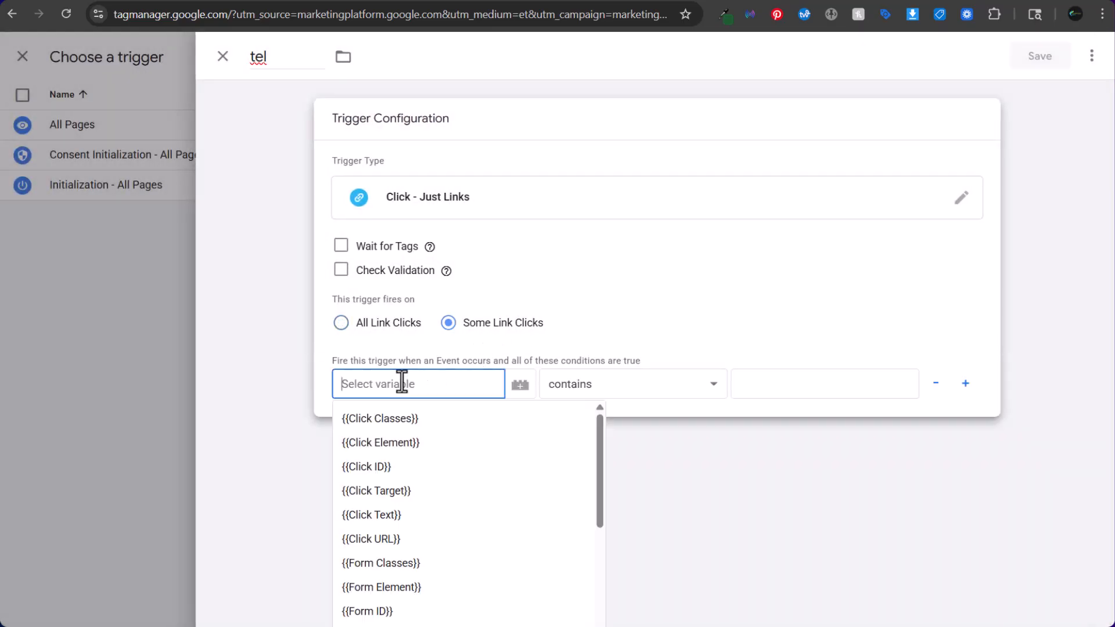
left_click(383, 542)
left_click(775, 390)
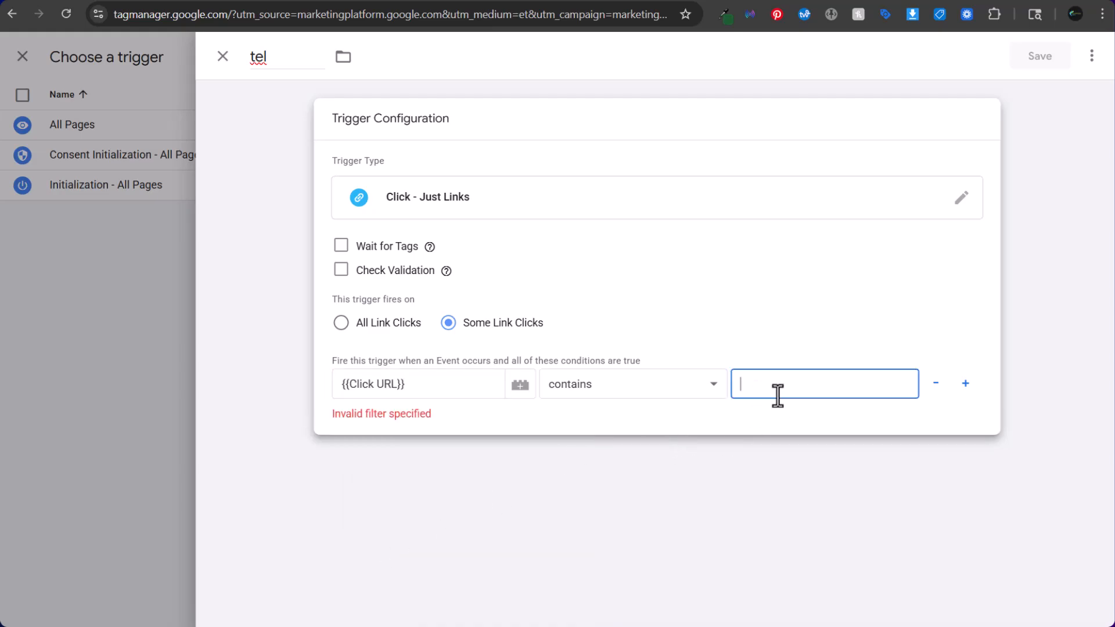
type("tel")
left_click(855, 503)
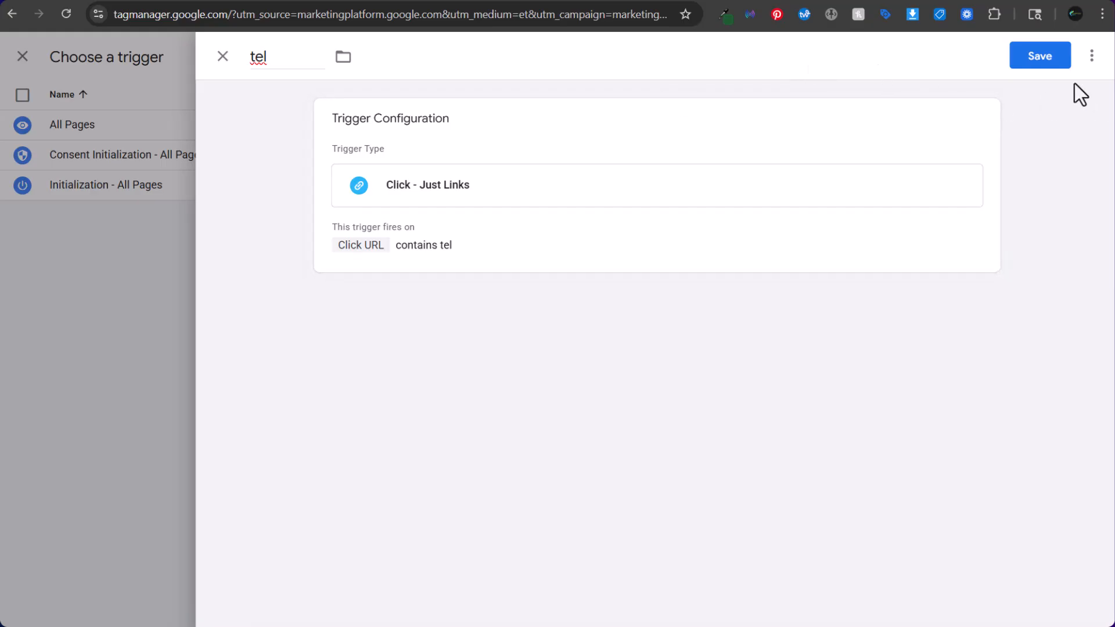
left_click(1036, 58)
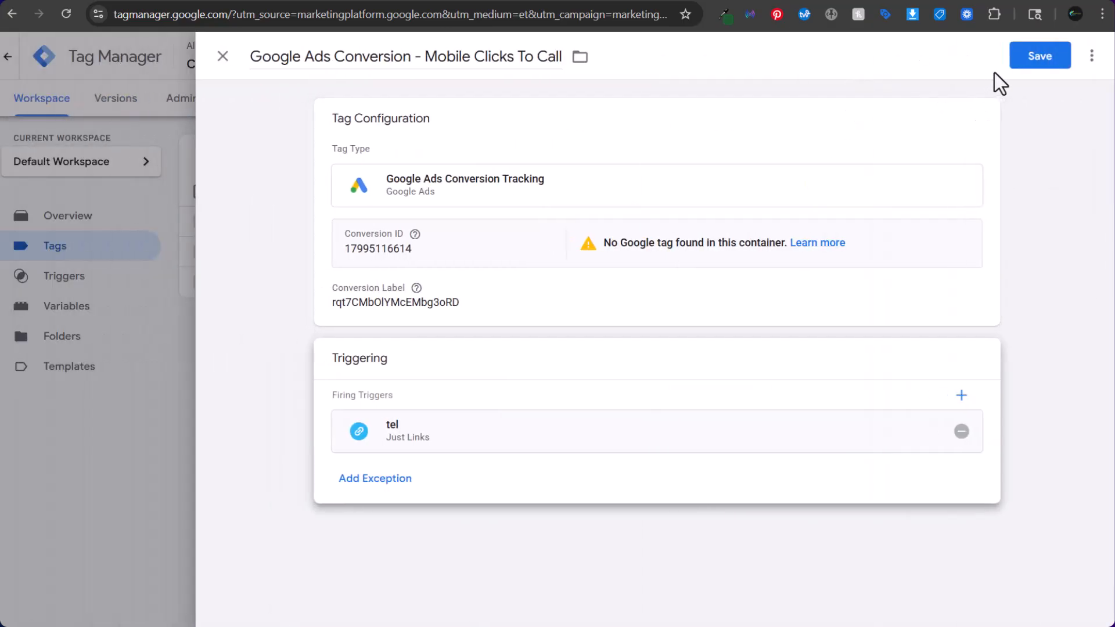
left_click(1020, 63)
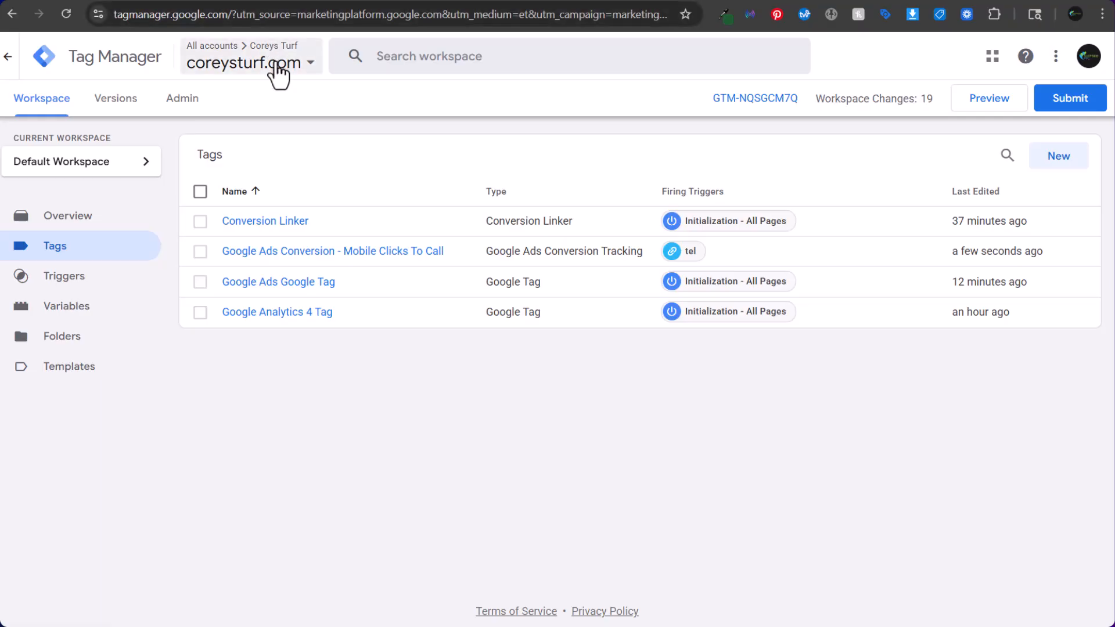
Create a new blank tag, and in Google Ads open the website call conversion action under the Phone call lead goal.
left_click(1067, 165)
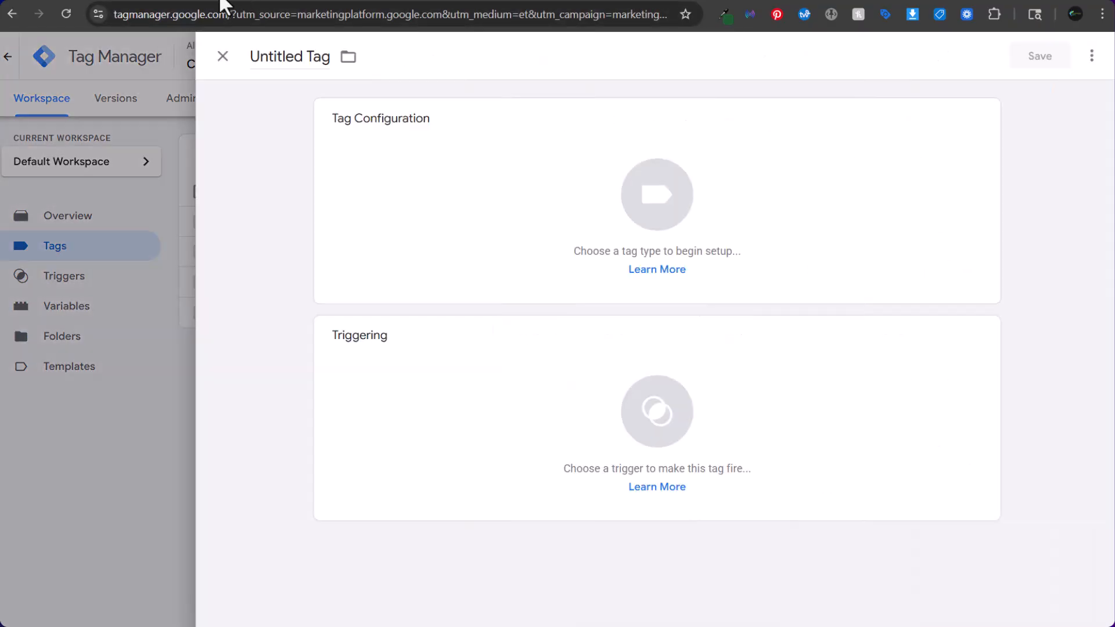
left_click(516, 0)
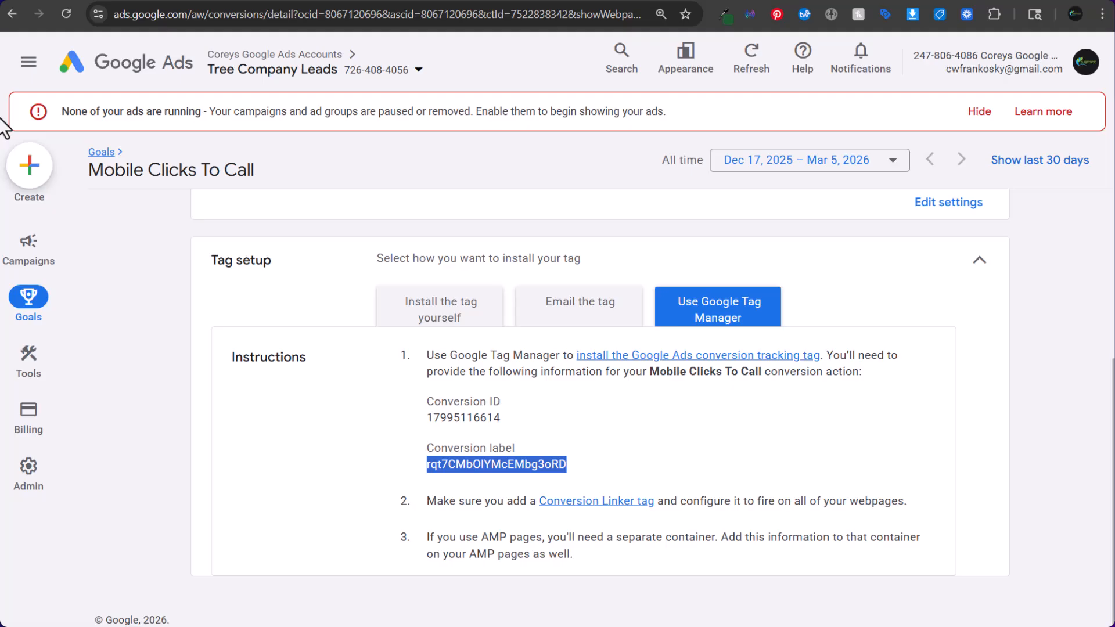
left_click(99, 153)
scroll(696, 377, "down", 10)
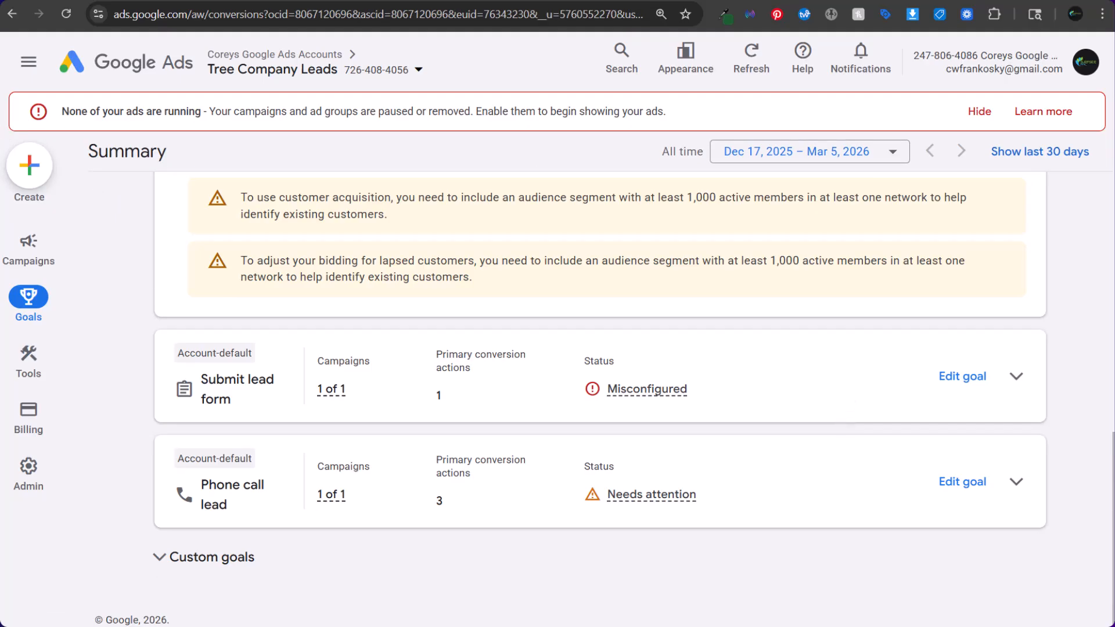
left_click(1015, 482)
scroll(1010, 488, "down", 2)
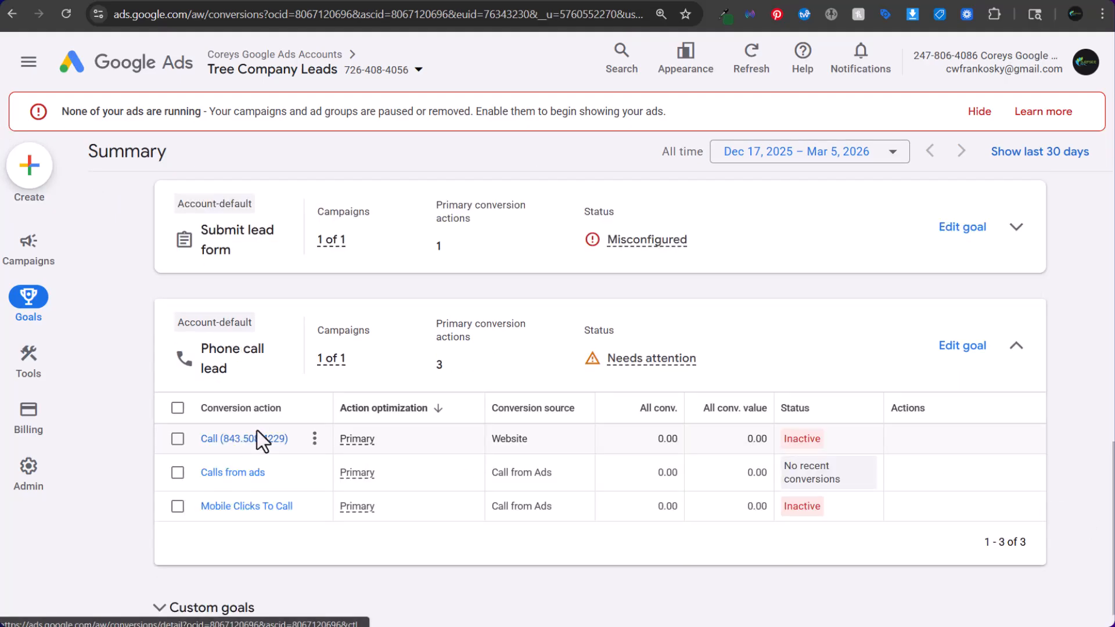
left_click(246, 438)
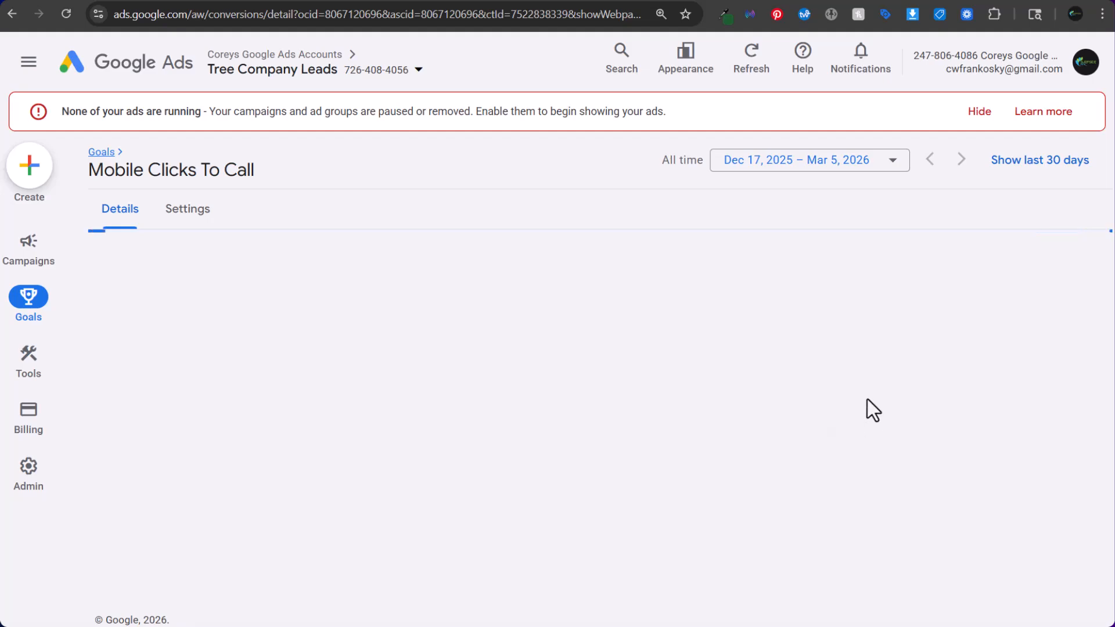
Rename the website call conversion action as "Desktop Phone Calls" and save it.
scroll(865, 387, "down", 3)
left_click(936, 514)
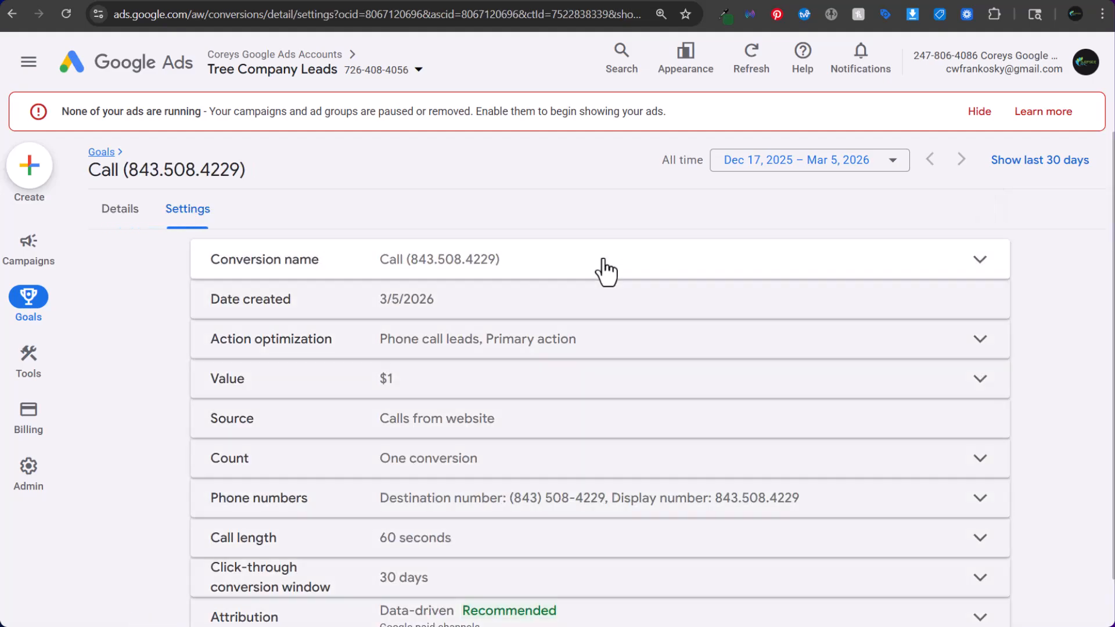
left_click(600, 269)
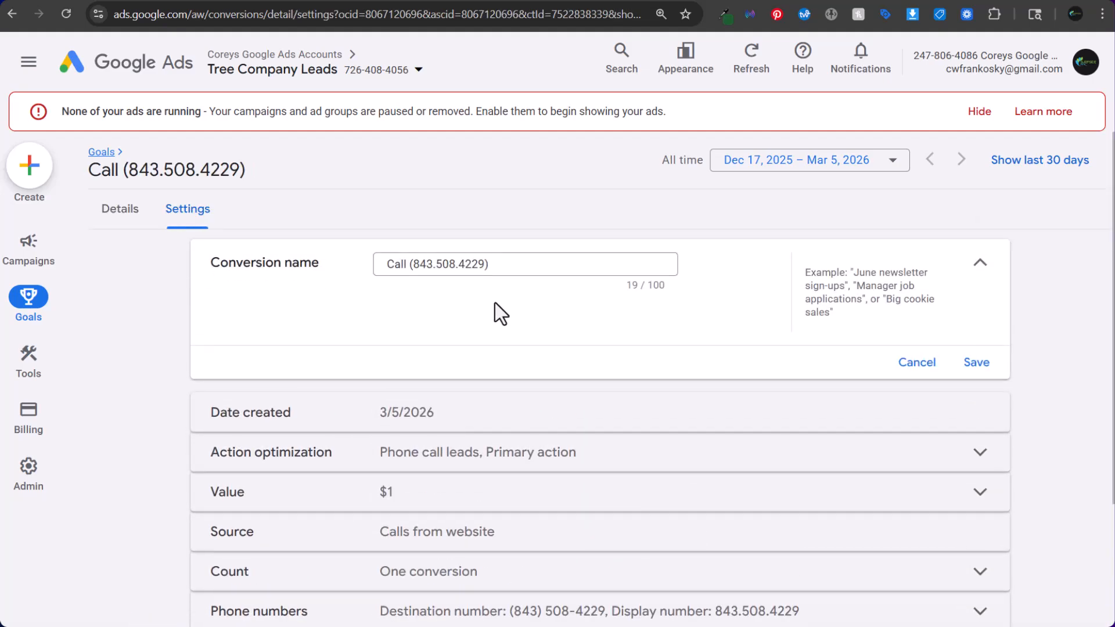
triple_click(517, 261)
type("Desktop Phone Calls")
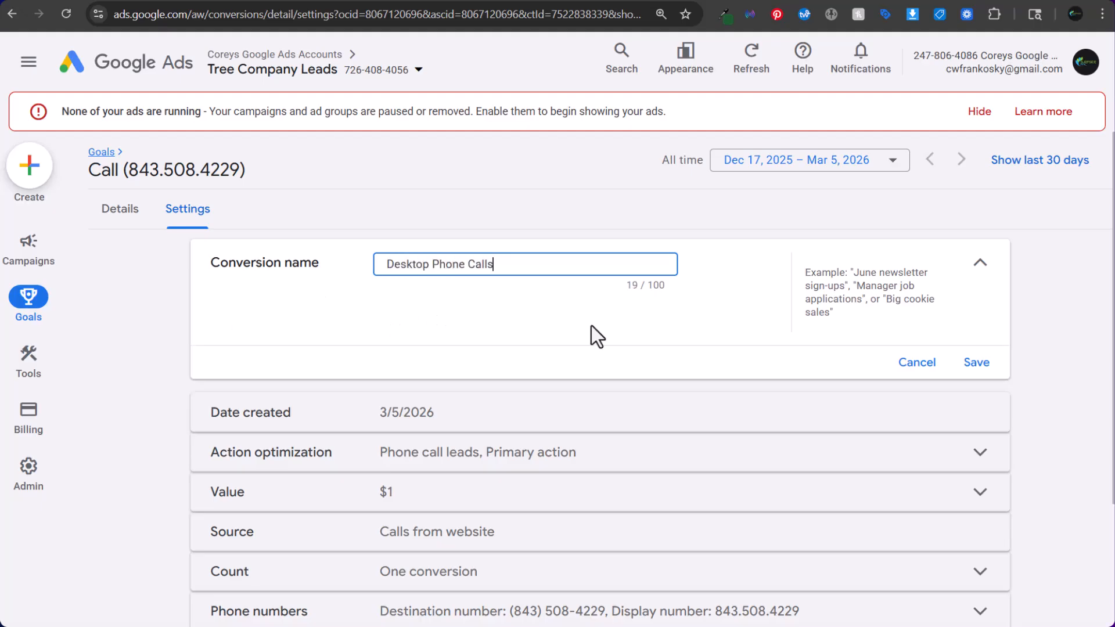
left_click(977, 362)
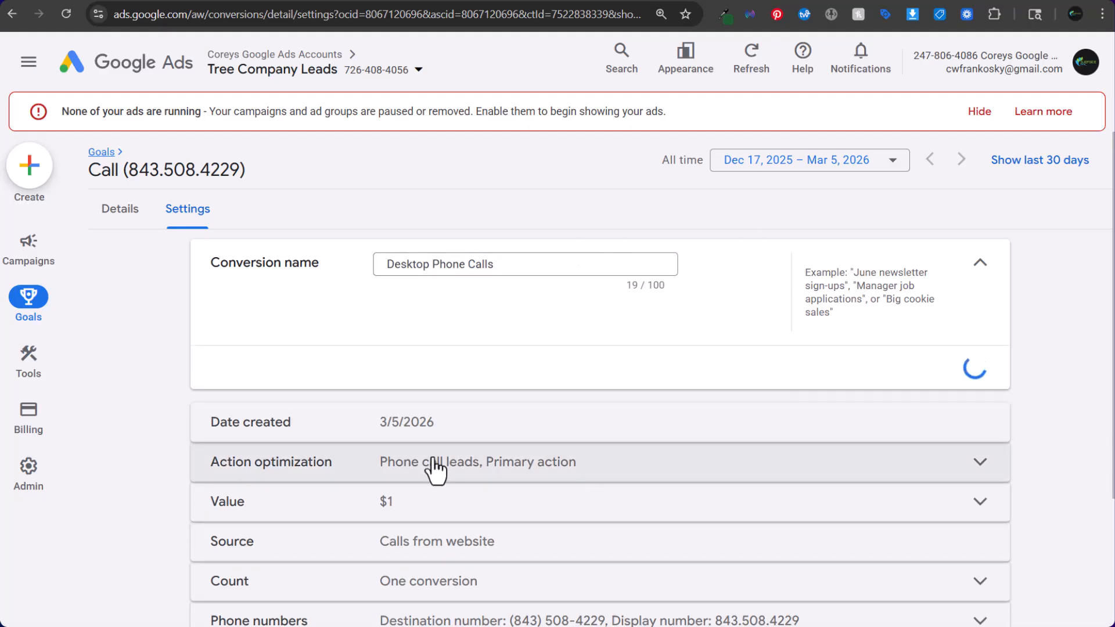
scroll(673, 356, "up", 1)
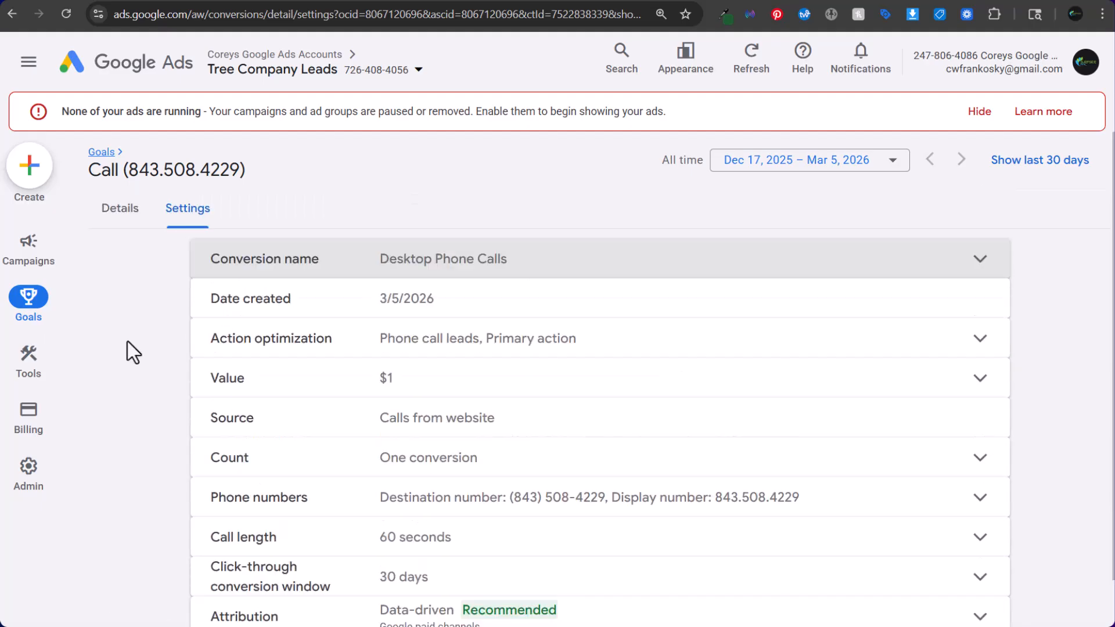
Bring up the Google Tag Manager setup instructions for Desktop Phone Calls and copy the conversion ID.
left_click(120, 210)
scroll(804, 412, "down", 3)
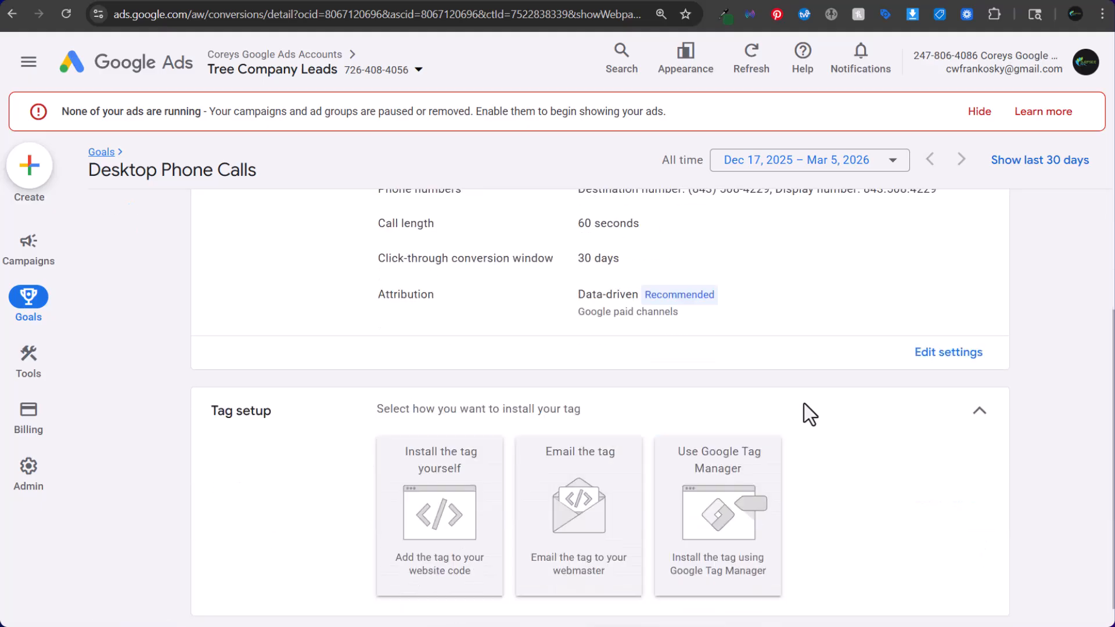
left_click(761, 443)
scroll(571, 395, "down", 1)
double_click(477, 471)
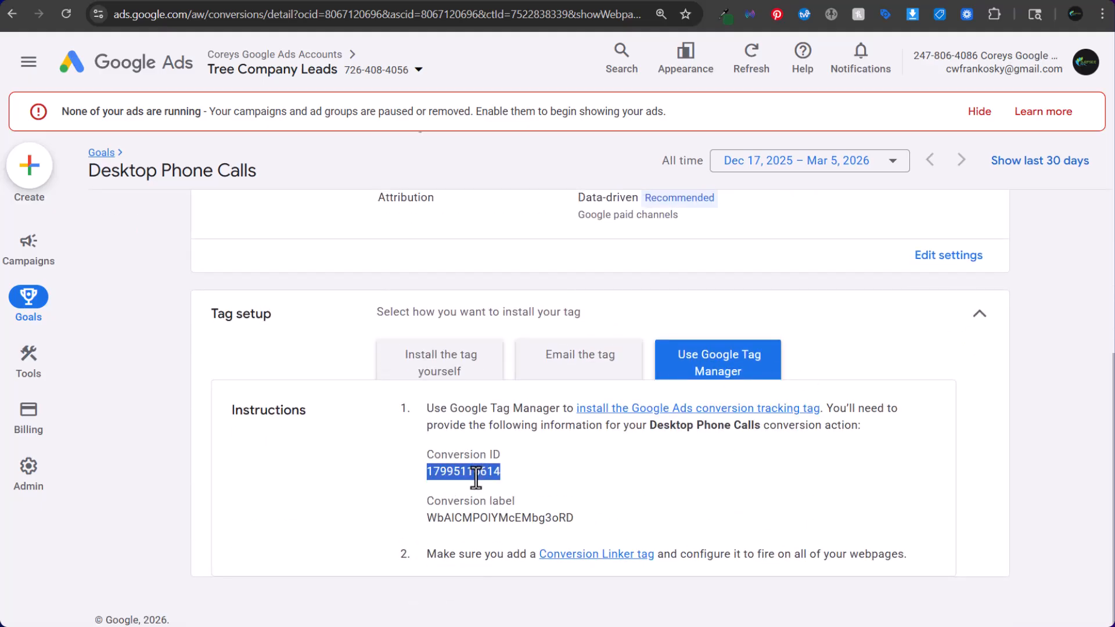
Switch to Tag Manager and name the untitled tag "Desktop Phone Calls".
left_click(407, 1)
triple_click(286, 56)
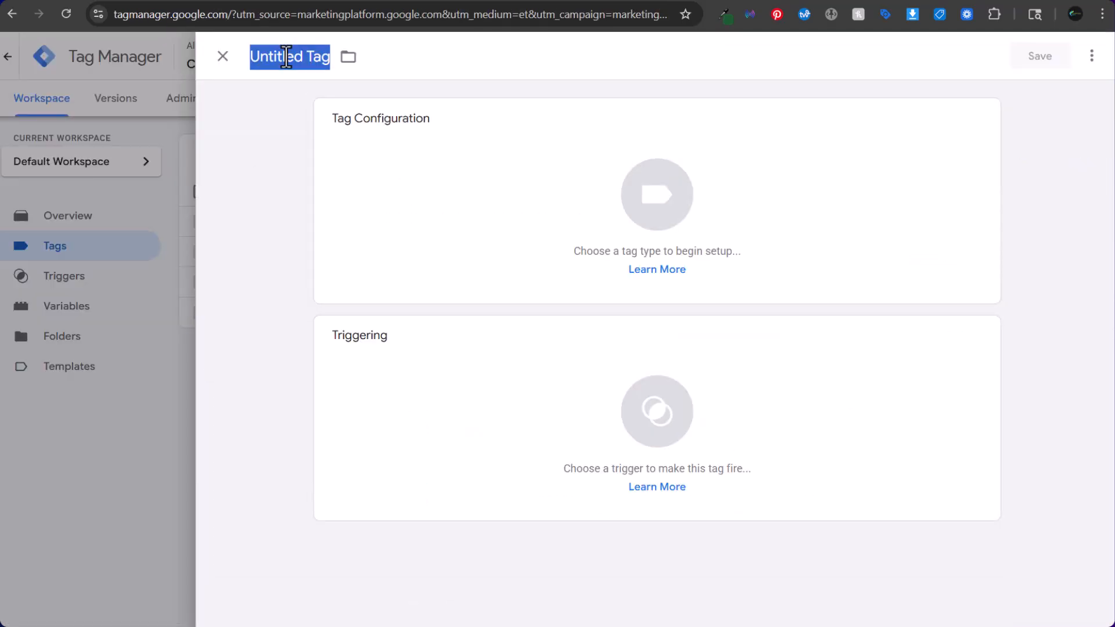
type("Desktop P")
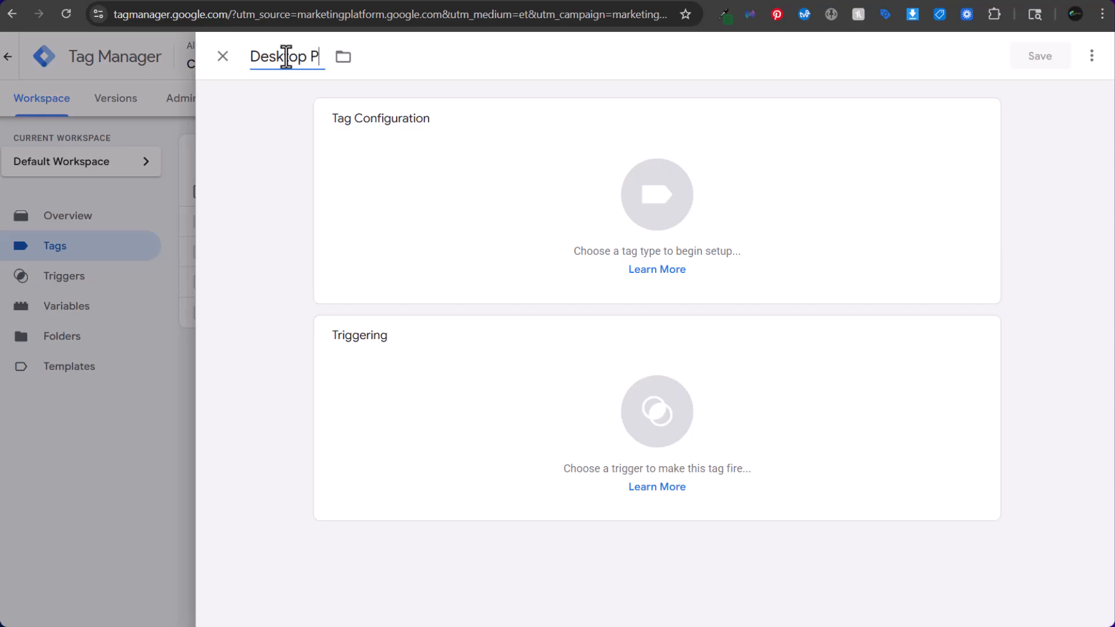
type("hone Calls")
Set the tag type to Google Ads Calls from Website Conversion.
left_click(372, 166)
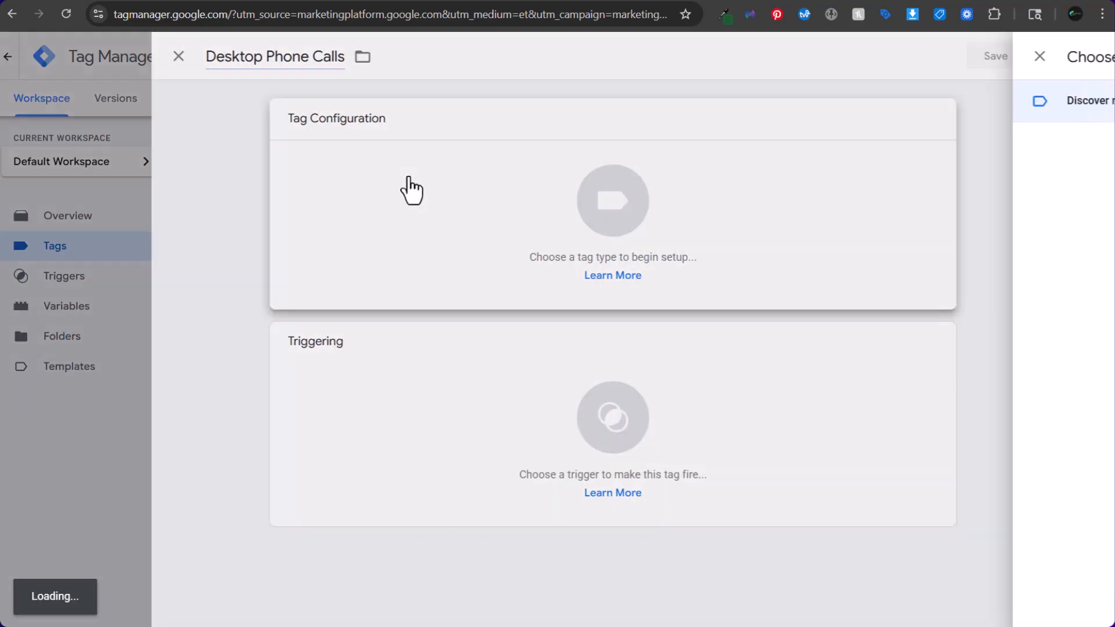
left_click(738, 235)
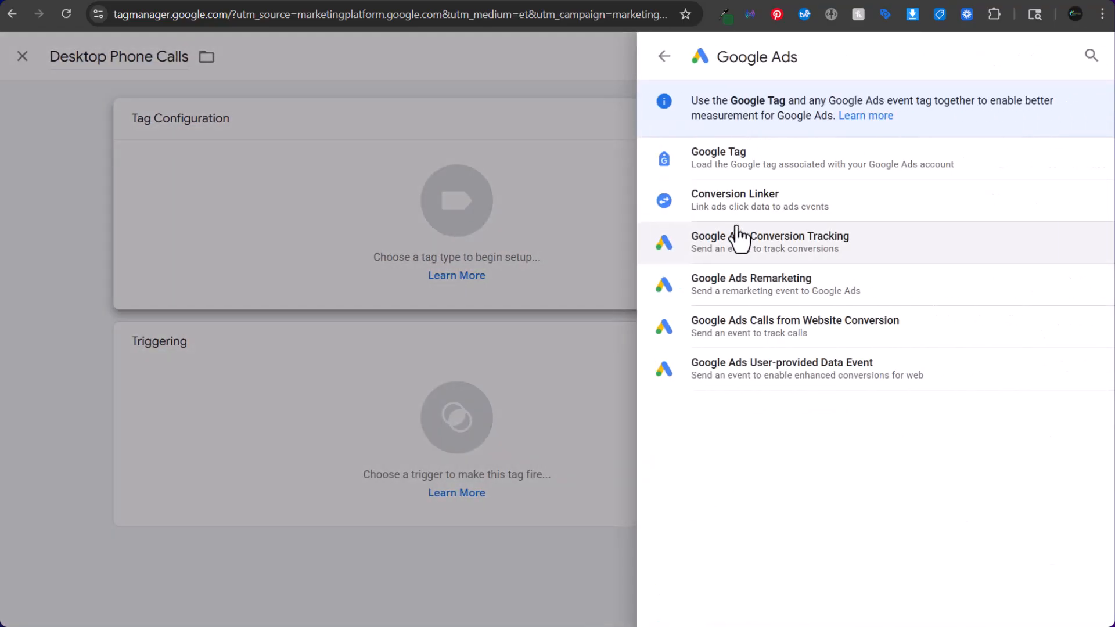
left_click(788, 320)
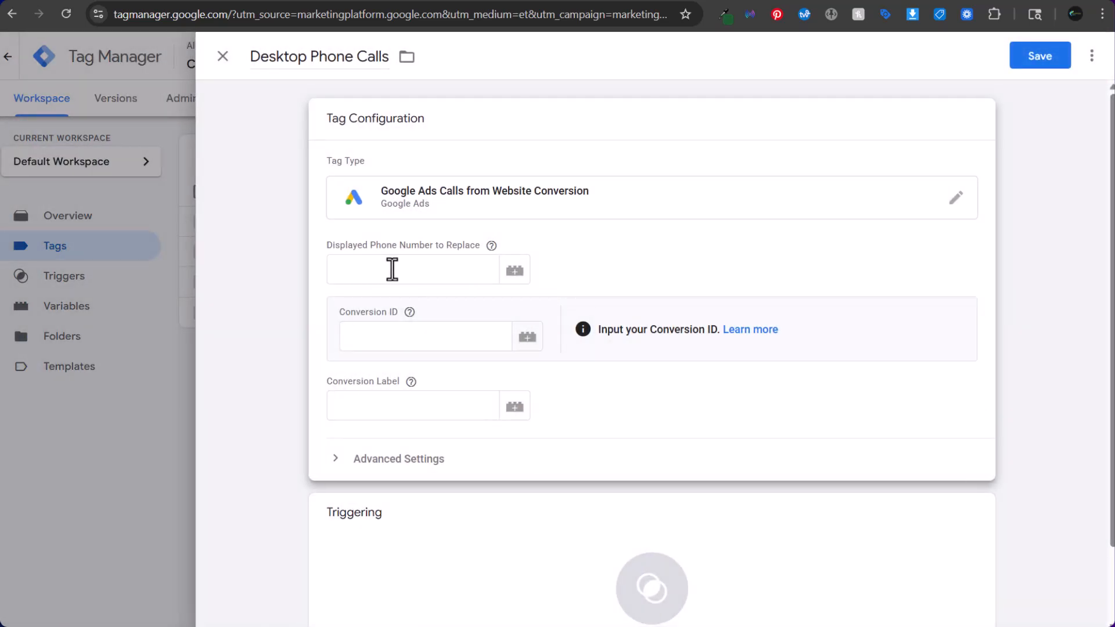
Paste the copied conversion ID into the tag and enter the phone number displayed on the High Tide Tree Service website as the number to replace.
left_click(383, 335)
left_click(755, 2)
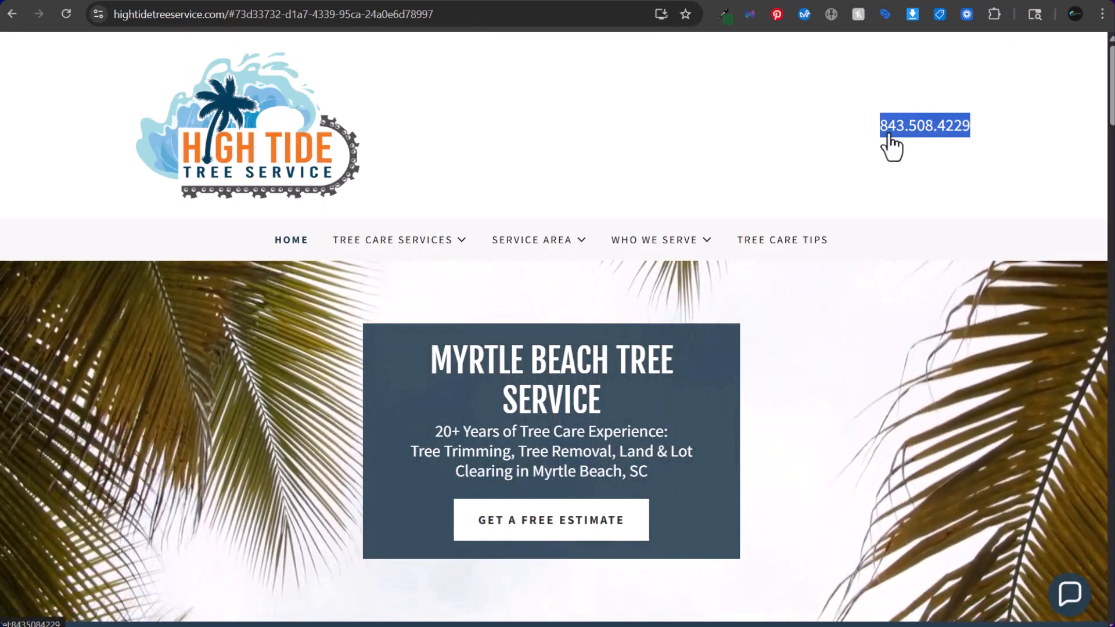
left_click(507, 1)
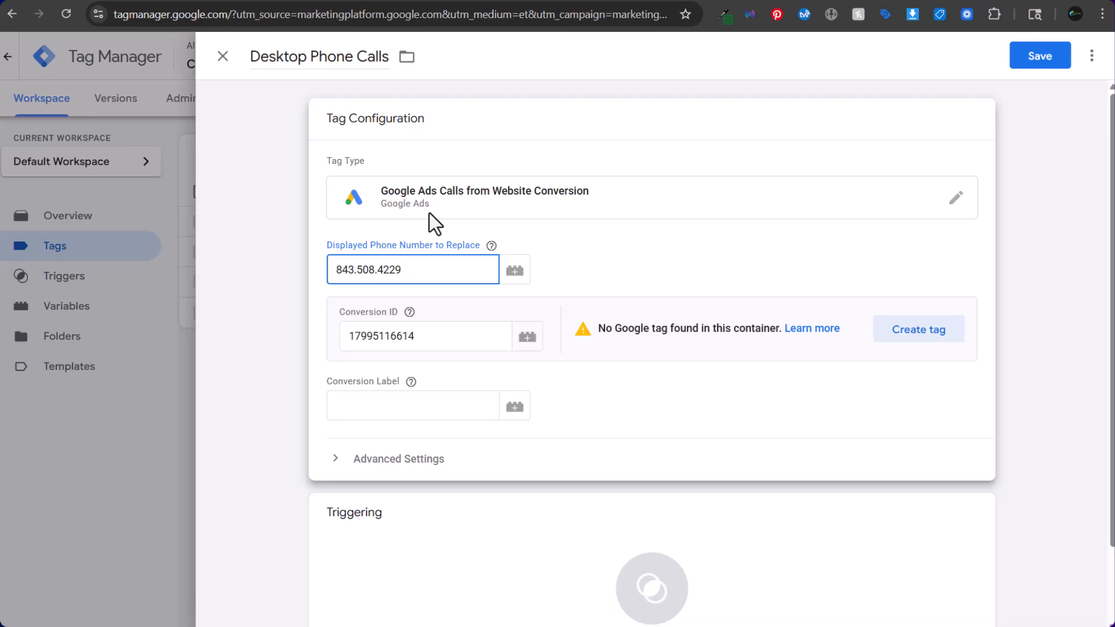
Copy the Desktop Phone Calls conversion label from Google Ads into the tag's Conversion Label.
left_click(511, 2)
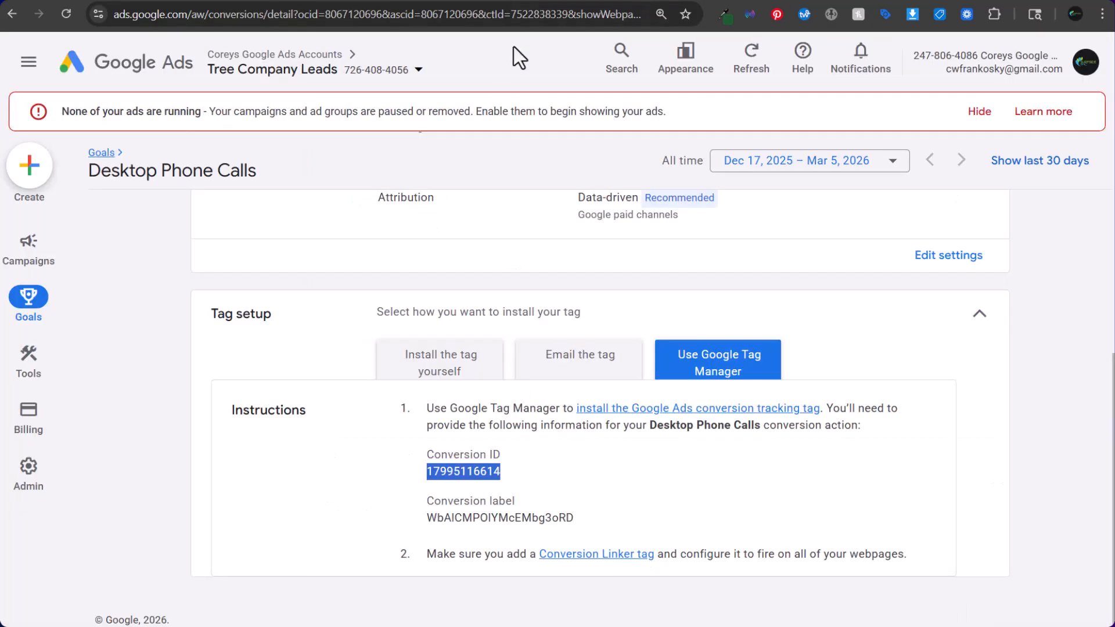
double_click(502, 511)
left_click(334, 2)
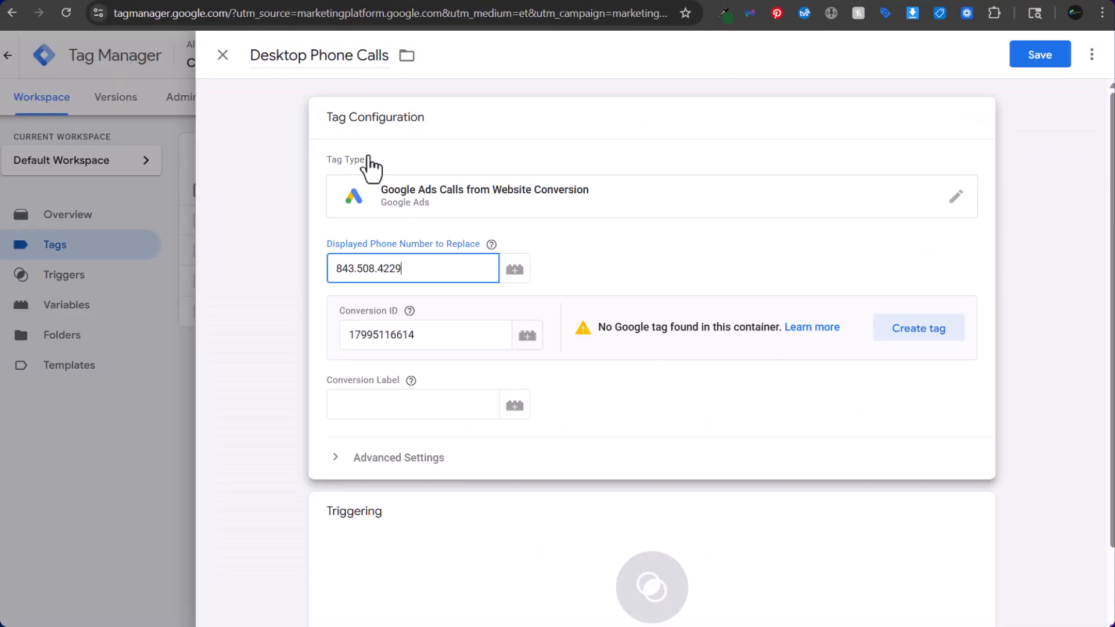
left_click(388, 418)
type("WbAlCMPOlYMcEMbg3oRD")
Assign the Initialization - All Pages trigger to the Desktop Phone Calls tag and save the tag.
left_click(211, 348)
left_click(359, 487)
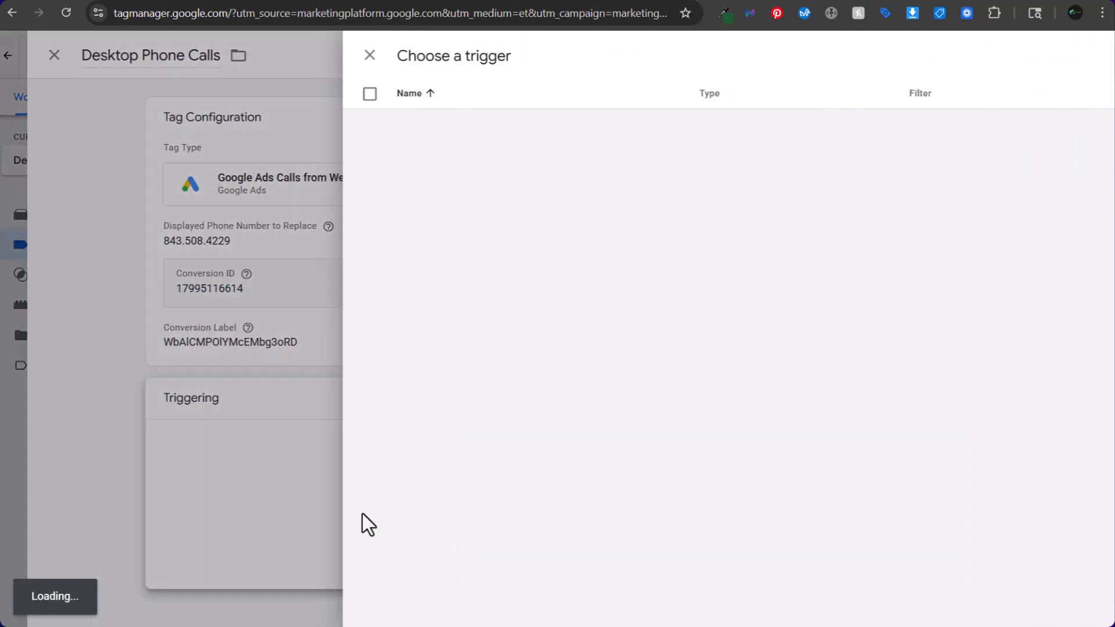
left_click(345, 192)
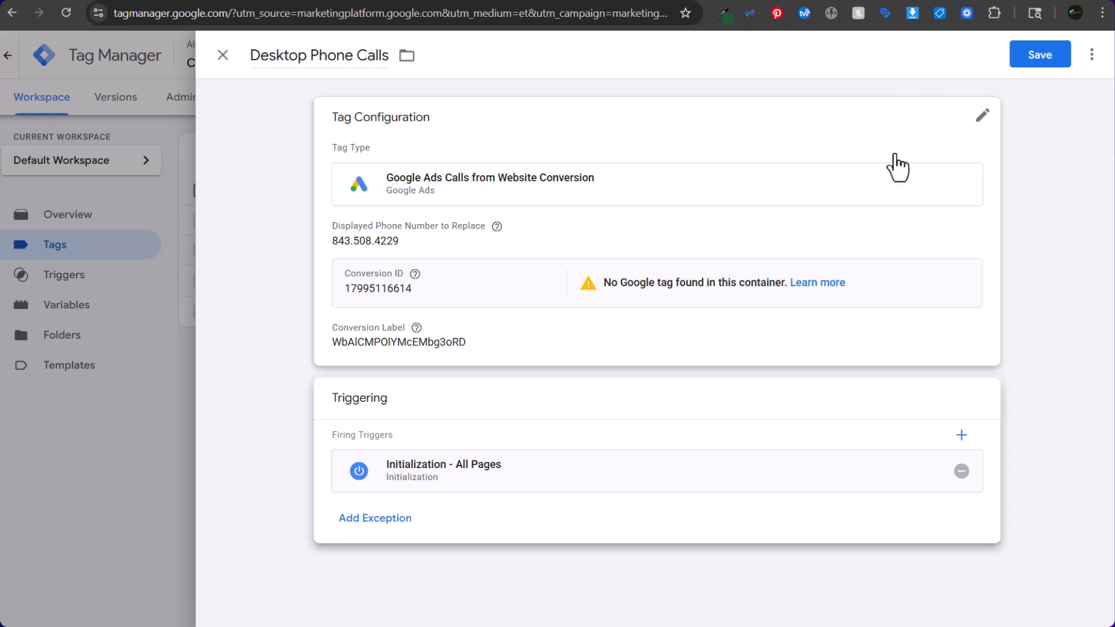
left_click(1037, 58)
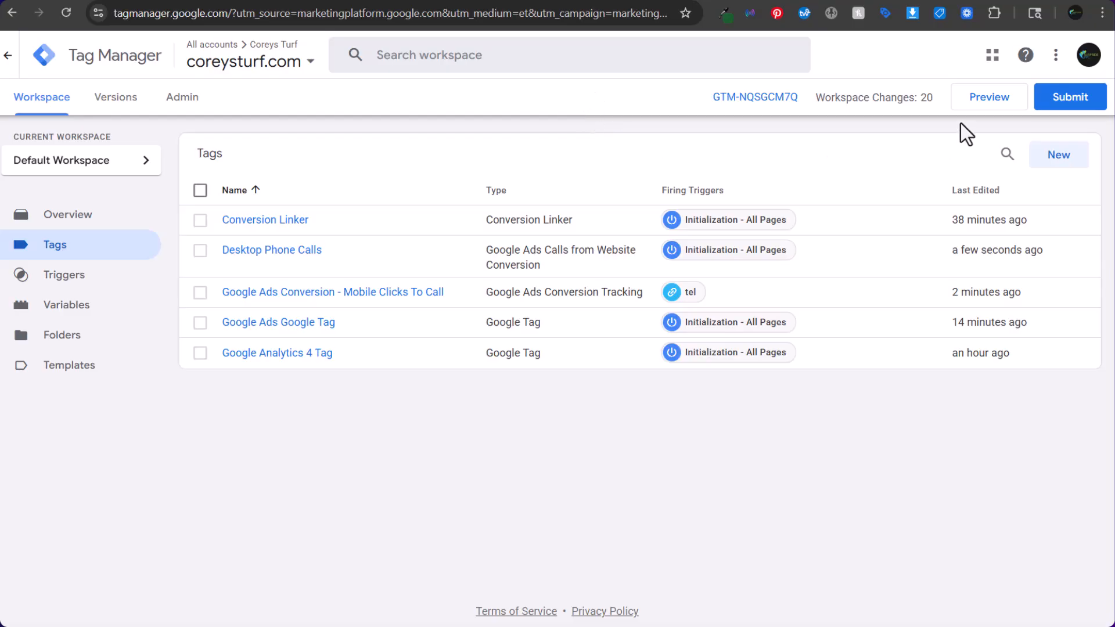
Publish the container's workspace changes without a version name or description and return to the workspace's tag list.
left_click(1068, 102)
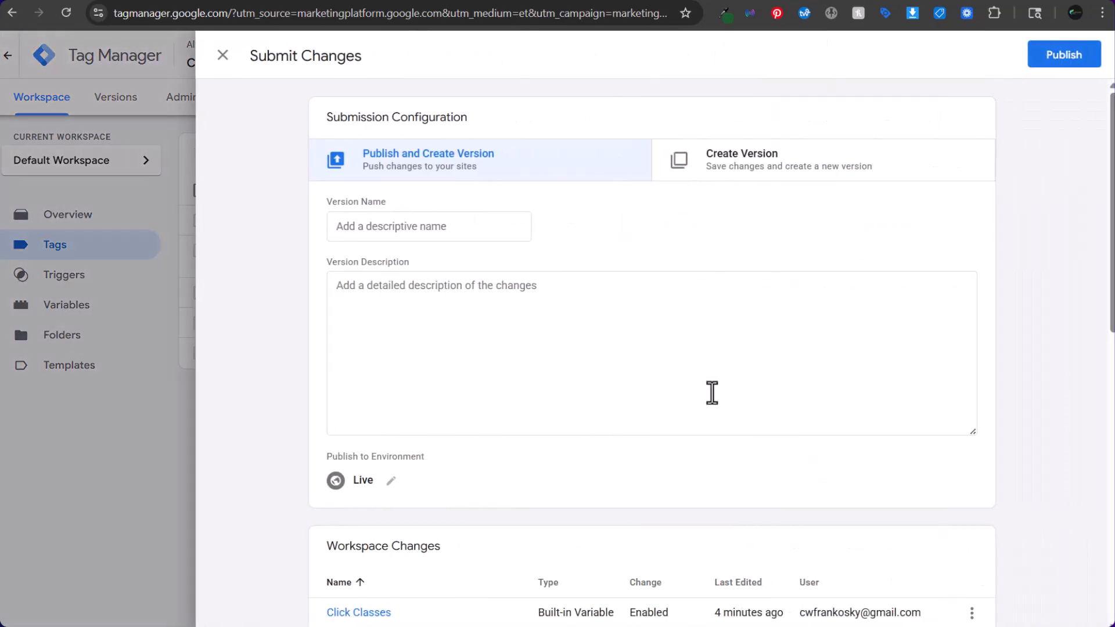
left_click(1063, 58)
left_click(756, 501)
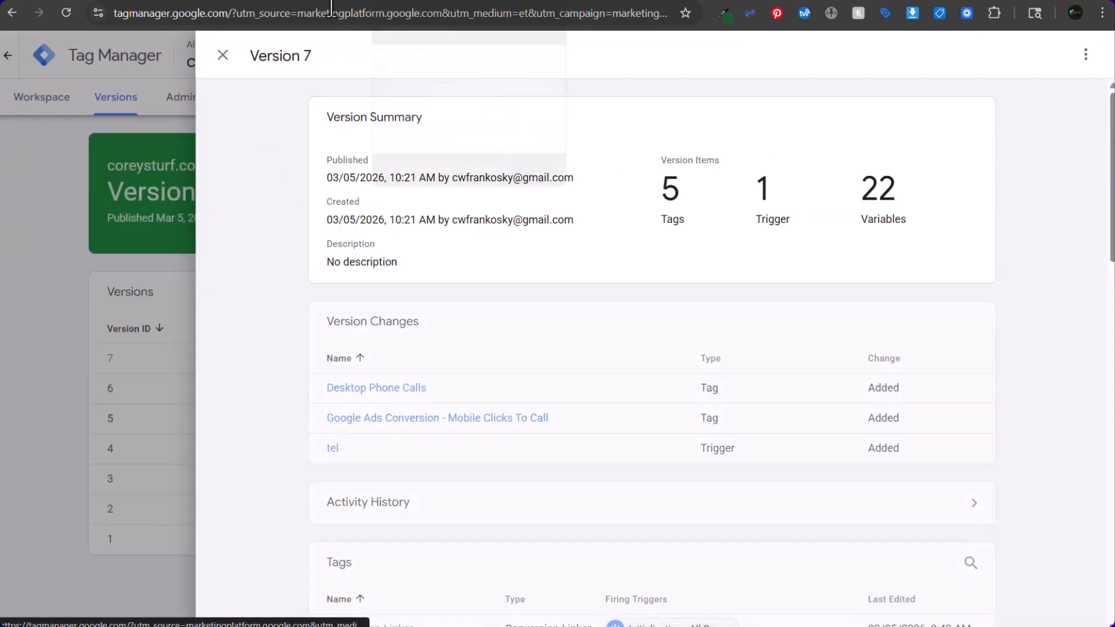
left_click(223, 56)
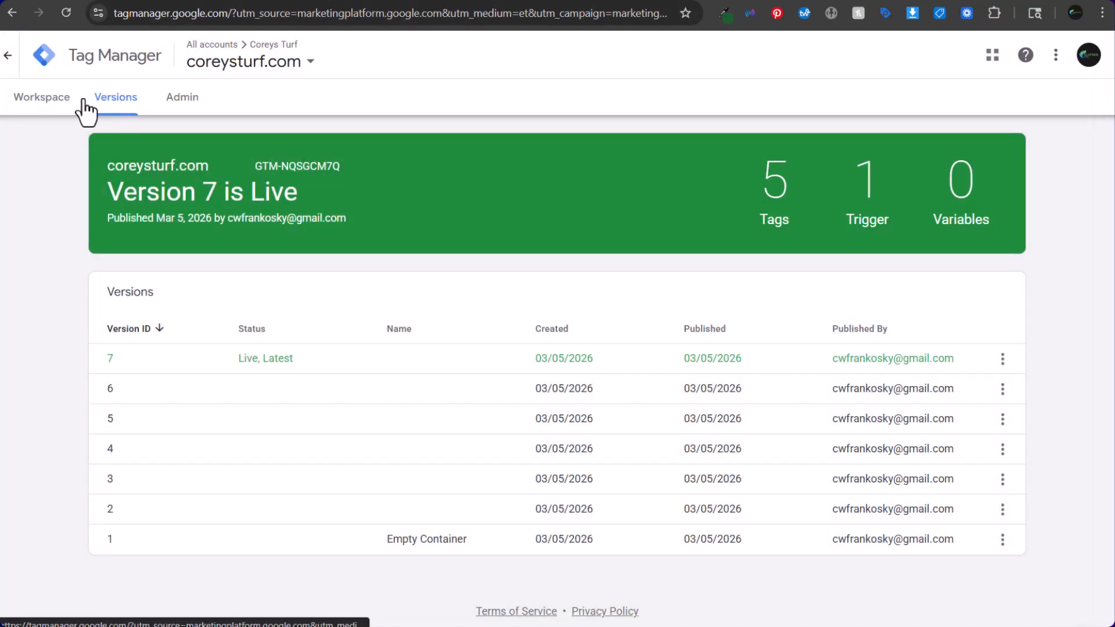
left_click(43, 98)
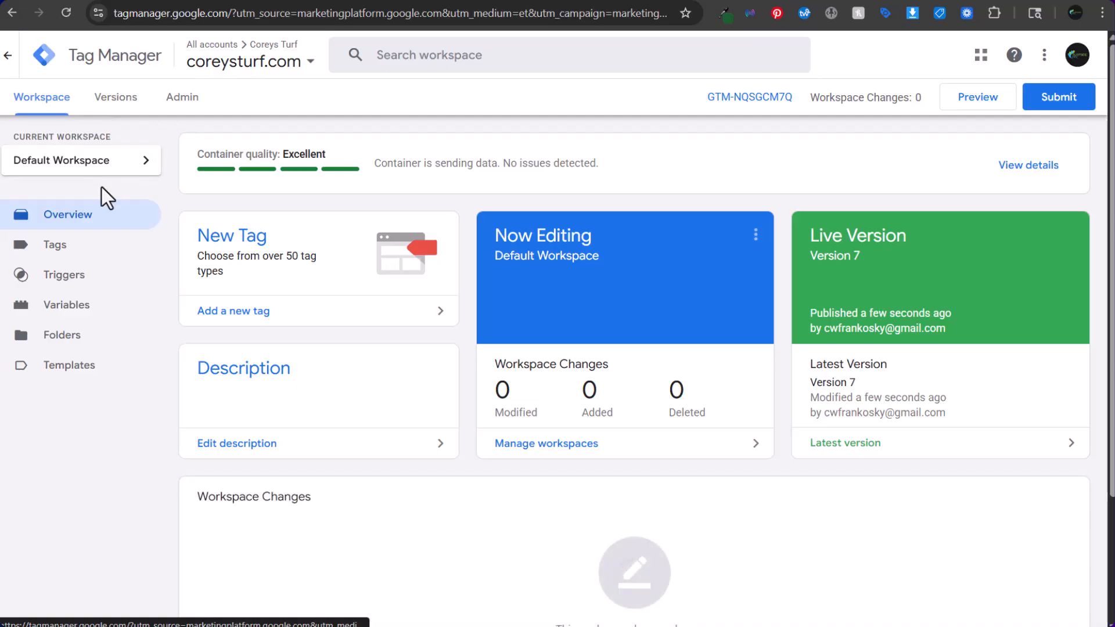
left_click(87, 255)
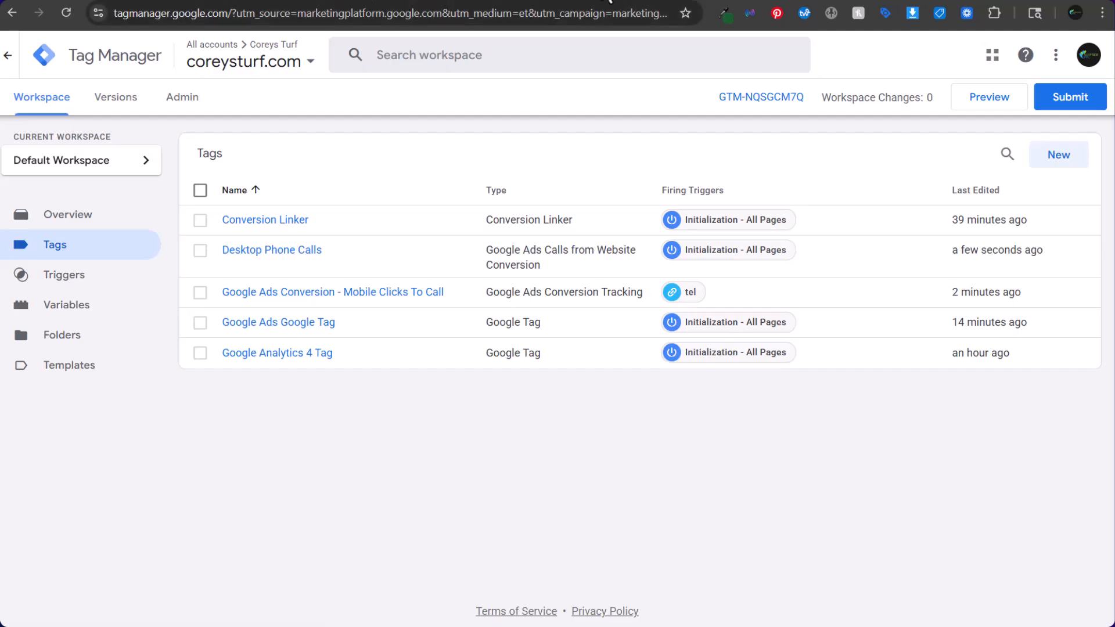
Switch to Google Ads and open the Submit Free Estimate Form conversion action from the Submit lead form goal.
left_click(521, 0)
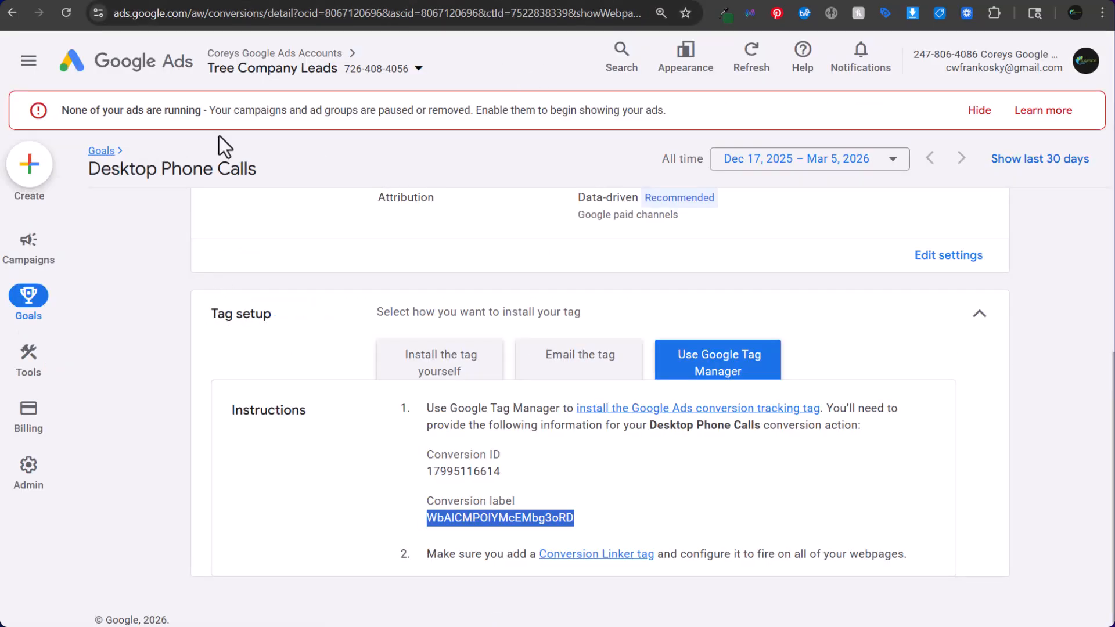
scroll(252, 201, "up", 7)
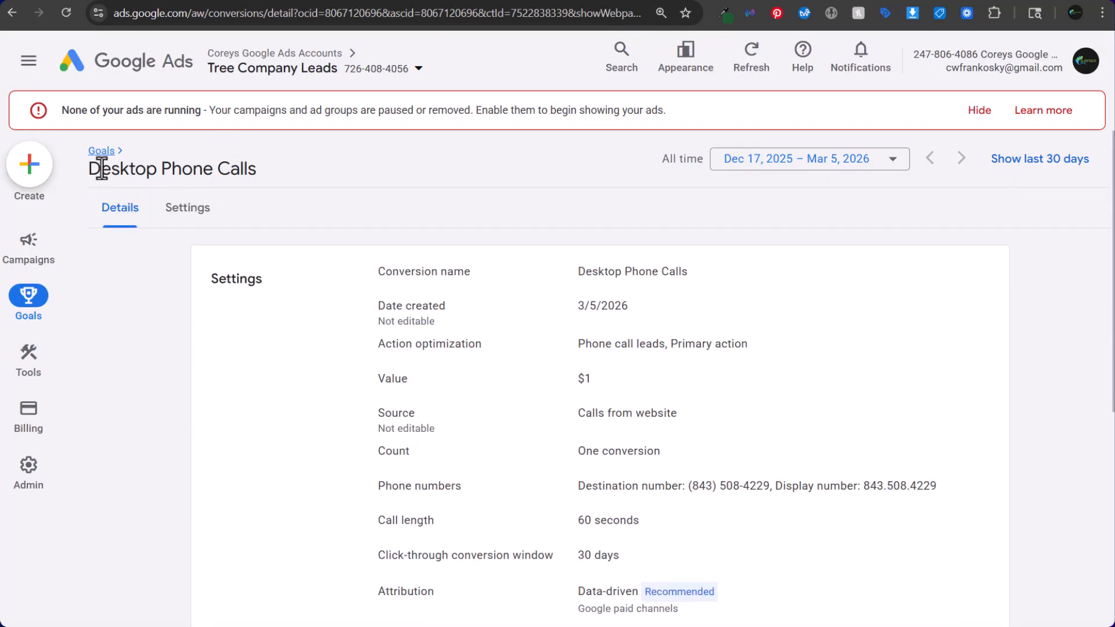
left_click(98, 151)
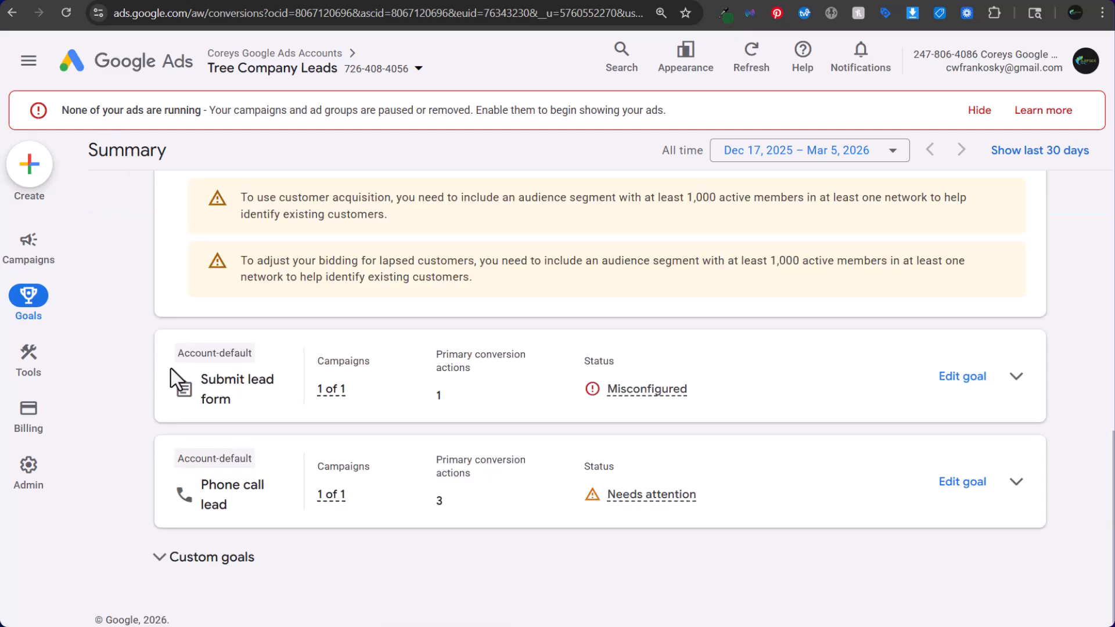
left_click(1018, 392)
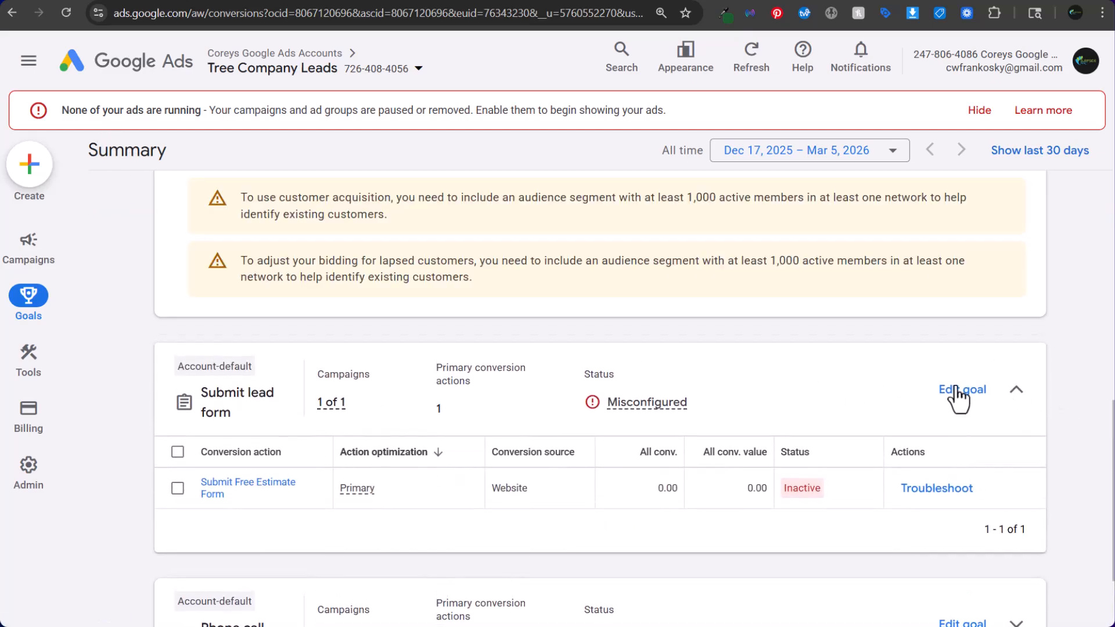
left_click(207, 502)
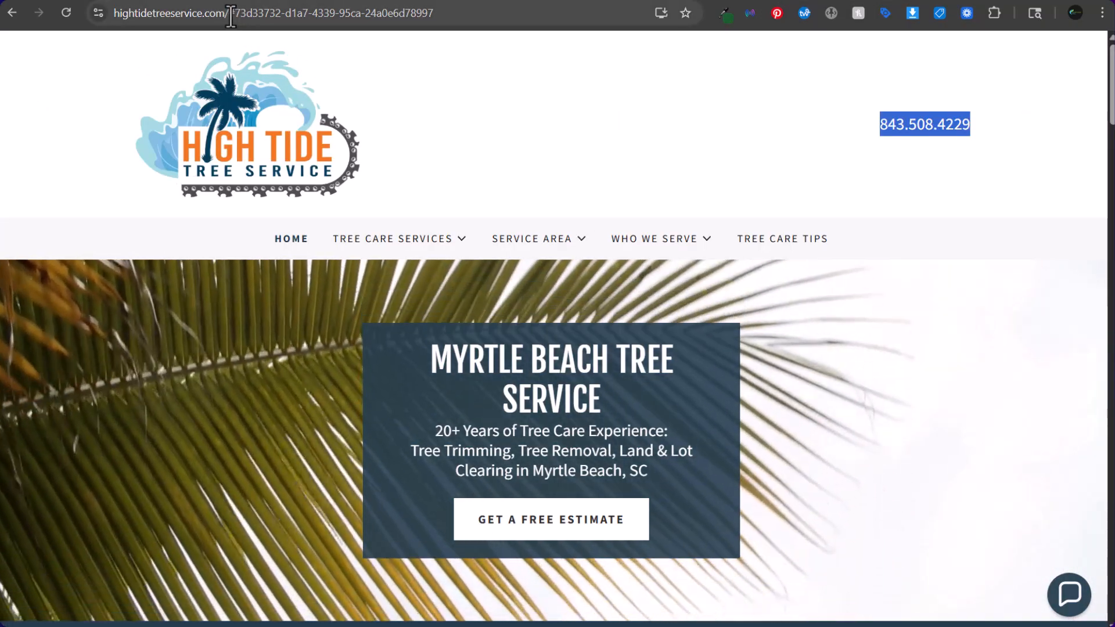
Load the thank-you/ address on the High Tide Tree Service website.
left_click_drag(229, 13, 485, 17)
type("thank-you/")
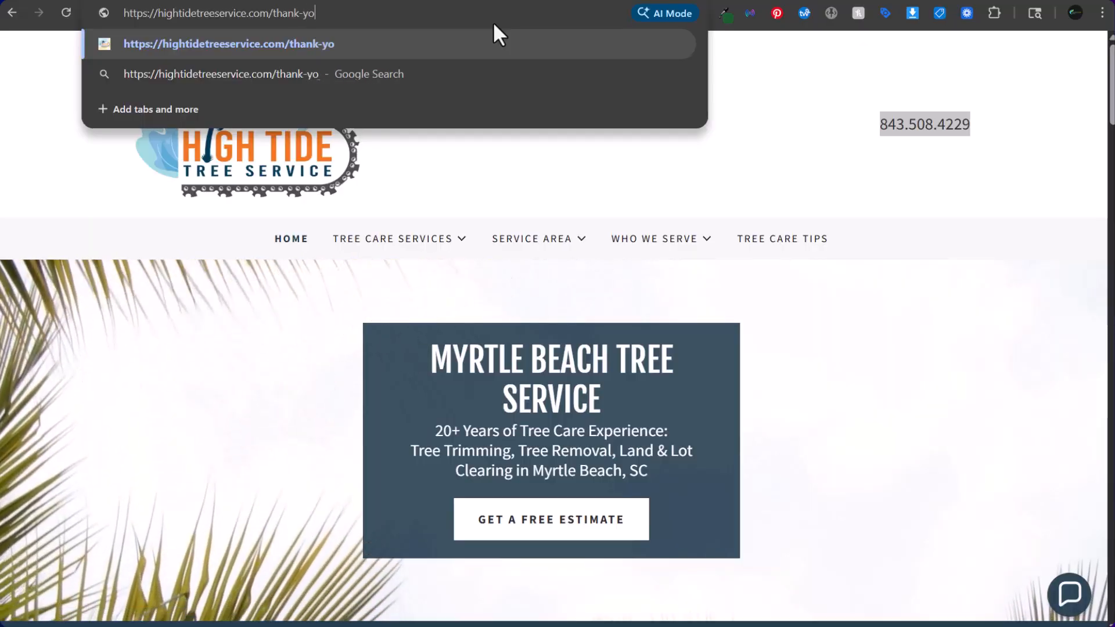
key("Return")
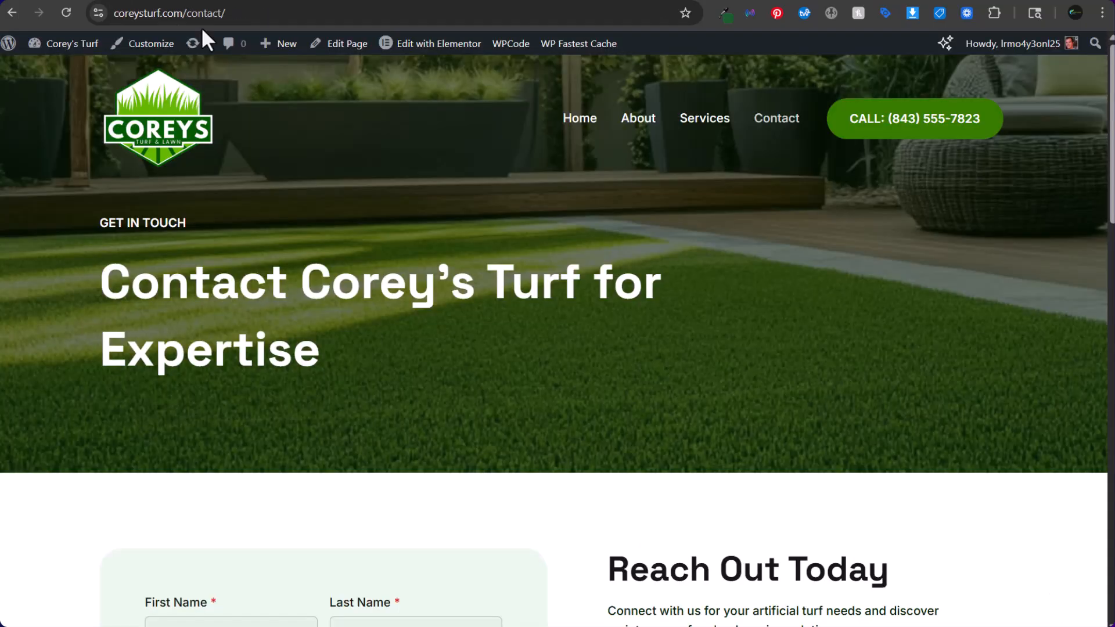
Load coreysturf.com/thank-you/ in place of the contact page and examine the message shown after a form submission.
left_click(209, 10)
double_click(209, 12)
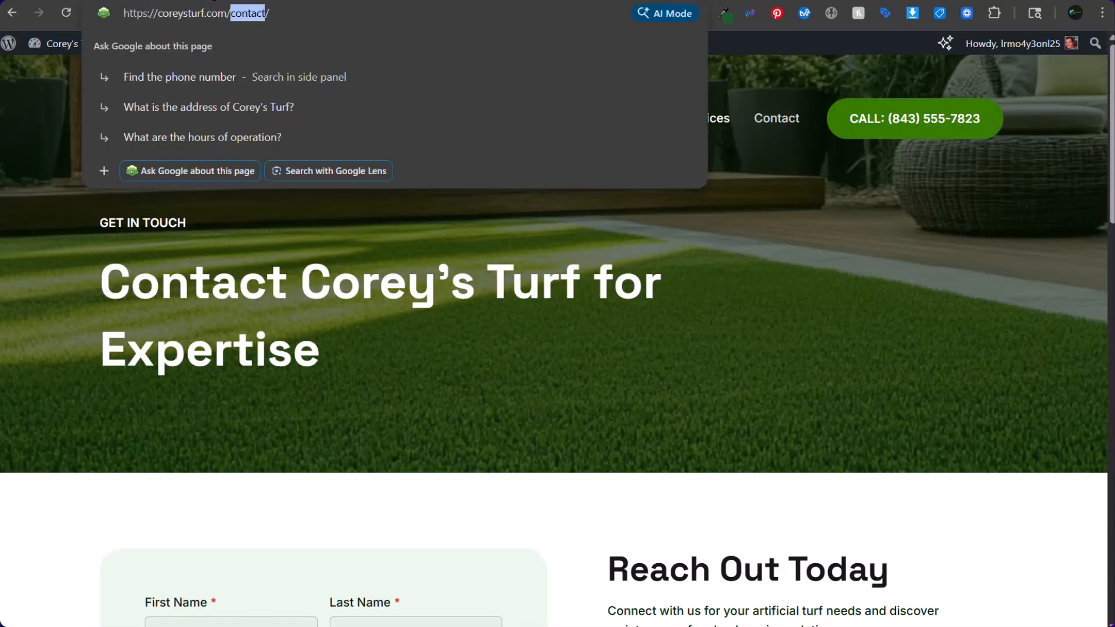
type("thank-you")
key("Return")
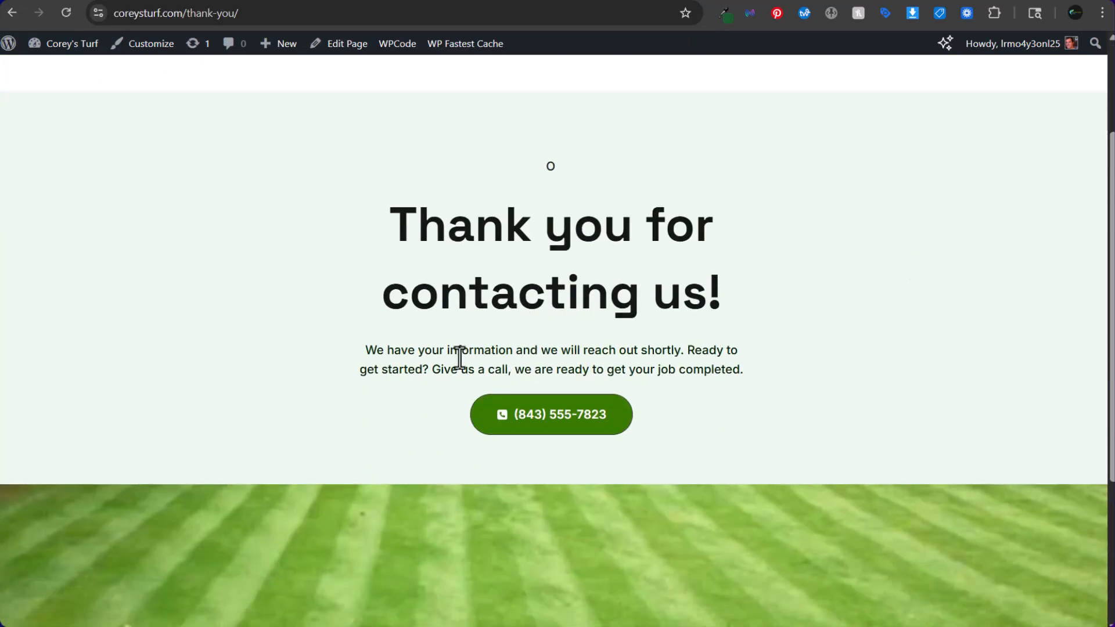
left_click_drag(459, 357, 518, 362)
scroll(866, 190, "up", 3)
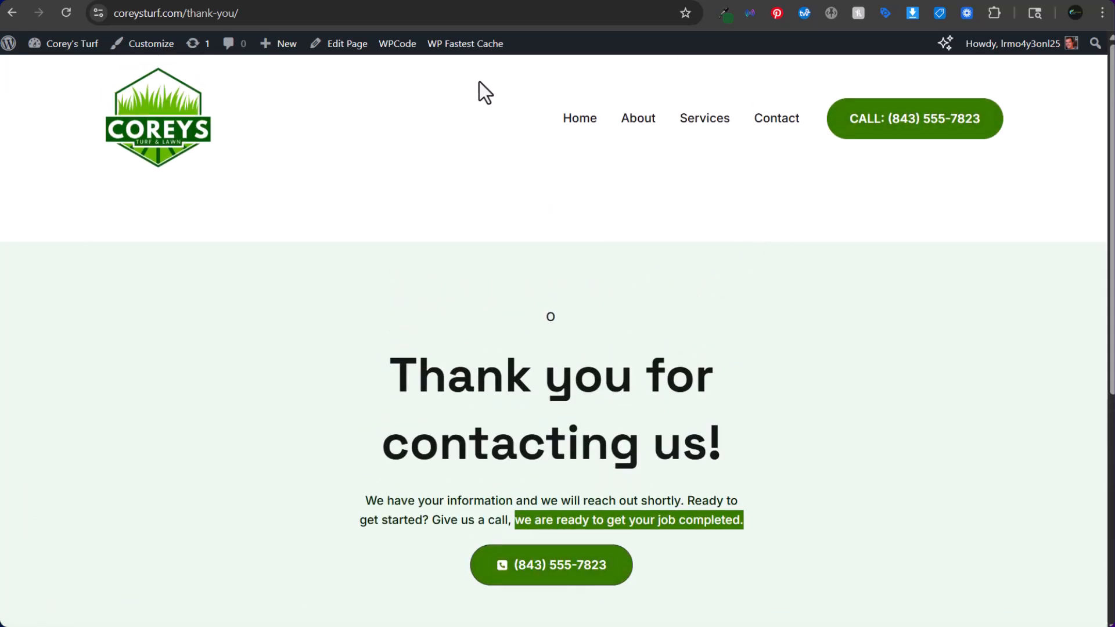
Bring up the Google Tag Manager setup instructions for Submit Free Estimate Form in Google Ads and copy the conversion ID.
left_click(534, 2)
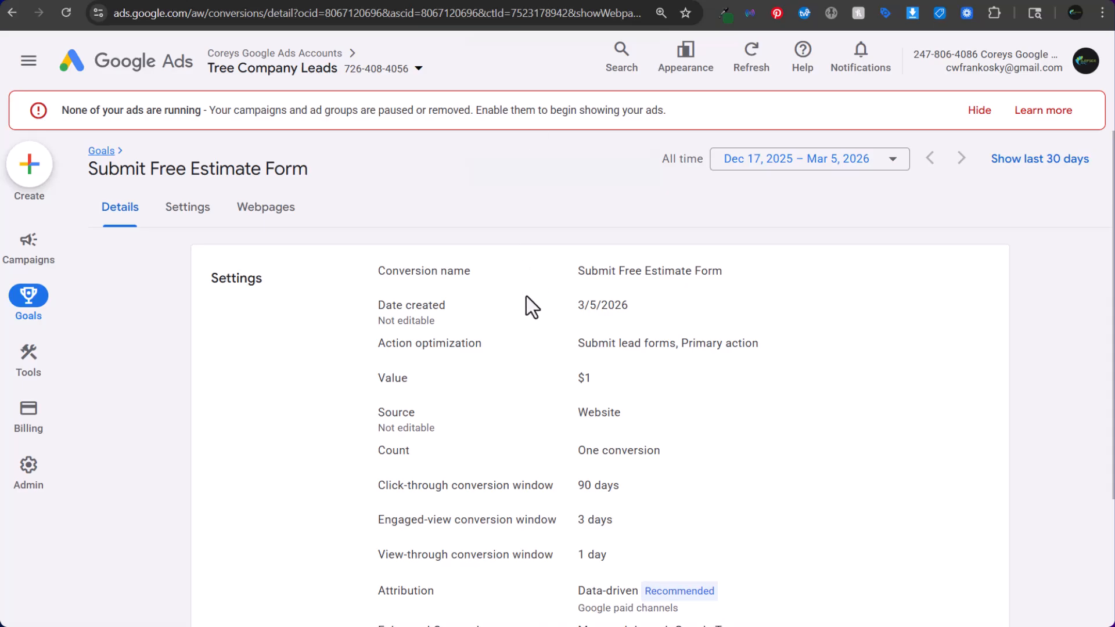
scroll(812, 330, "down", 3)
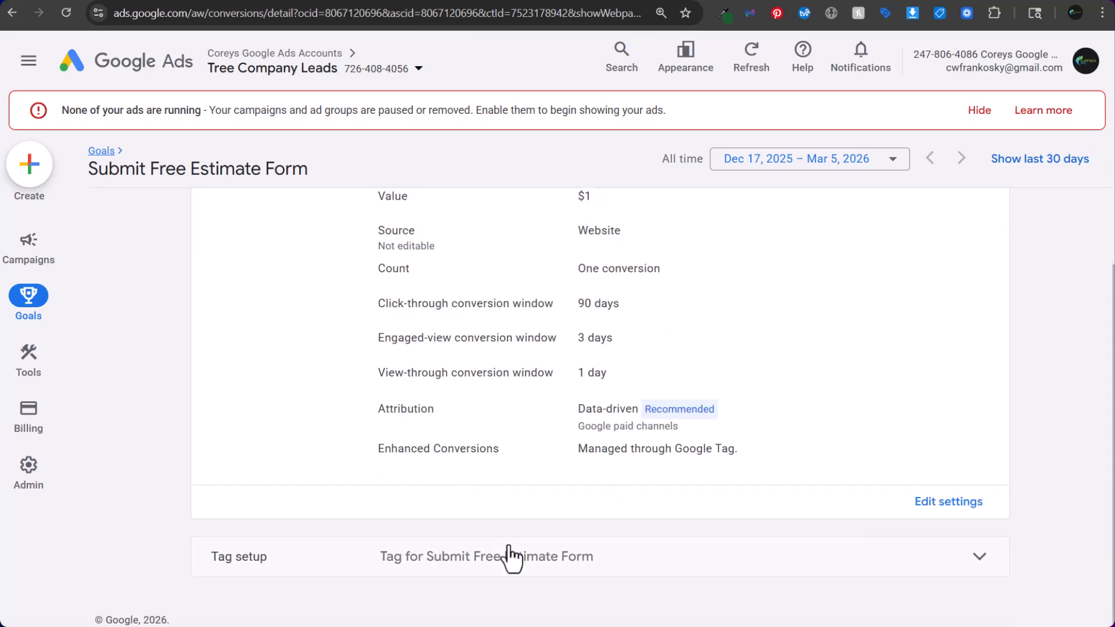
left_click(592, 556)
scroll(726, 423, "up", 3)
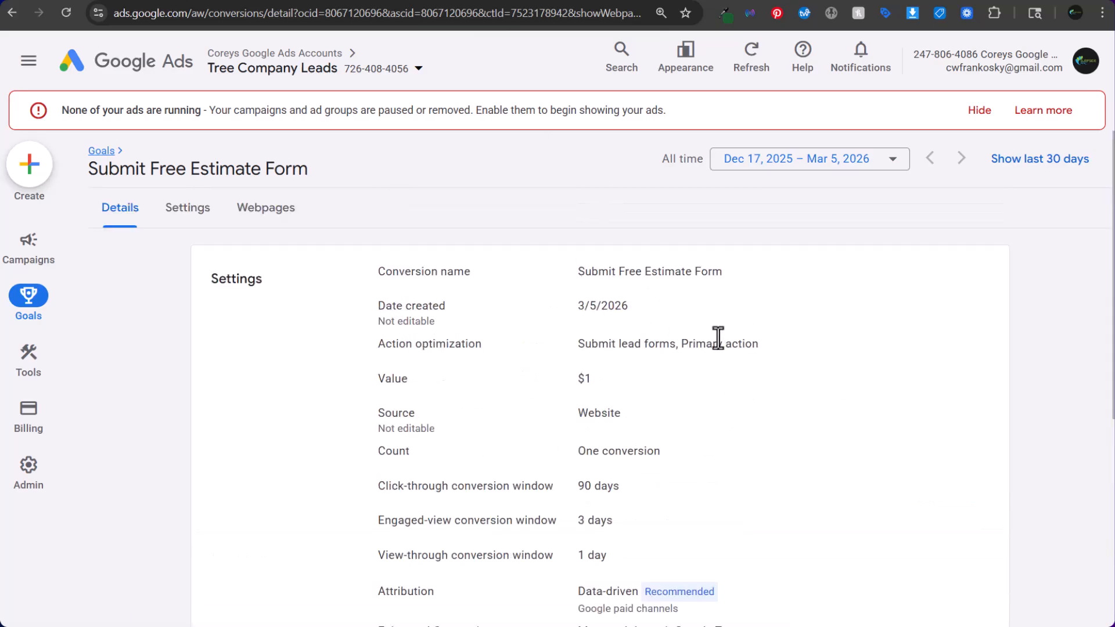
scroll(713, 308, "down", 3)
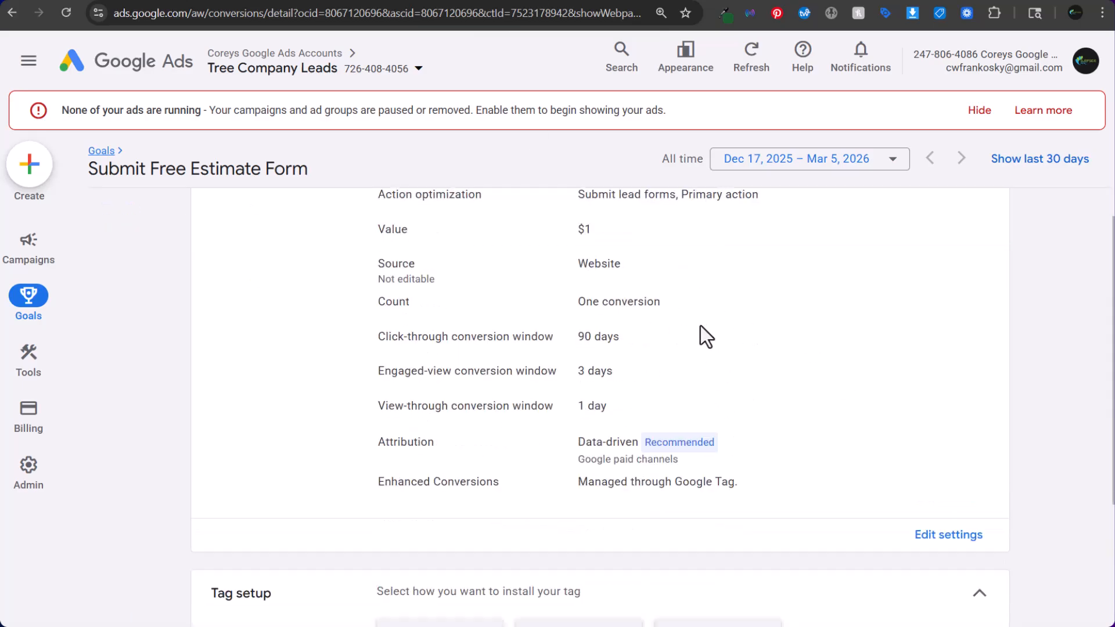
triple_click(605, 310)
scroll(694, 322, "down", 6)
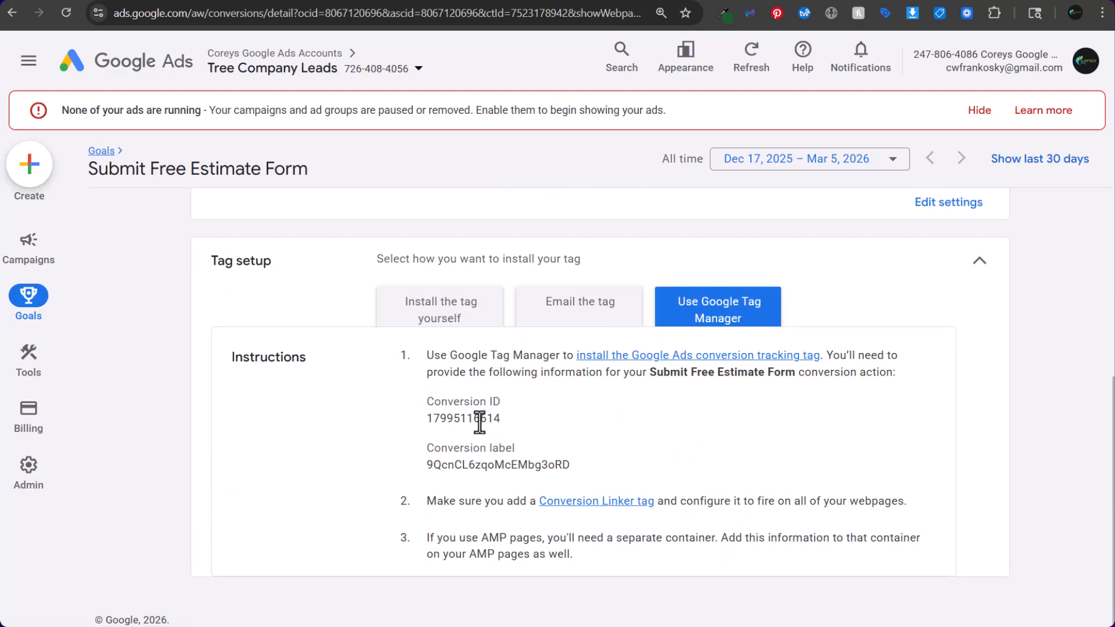
double_click(479, 423)
key("ctrl+c")
Switch to Tag Manager and create a new tag named "Submit Free Estimate Form".
left_click(337, 1)
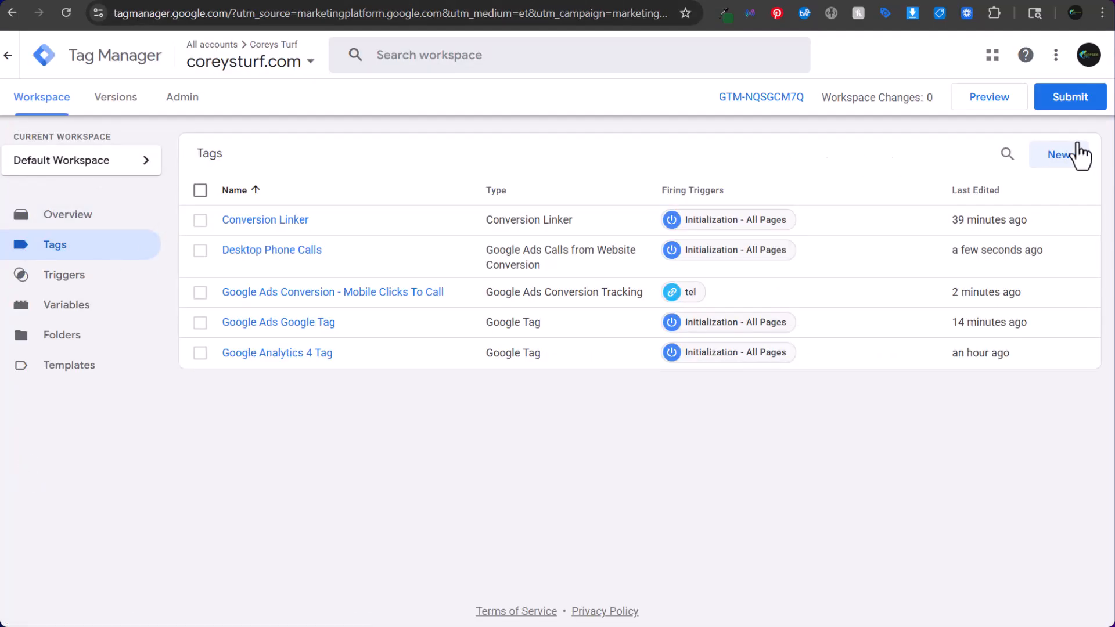
left_click(1064, 156)
left_click(290, 55)
type("Submit F")
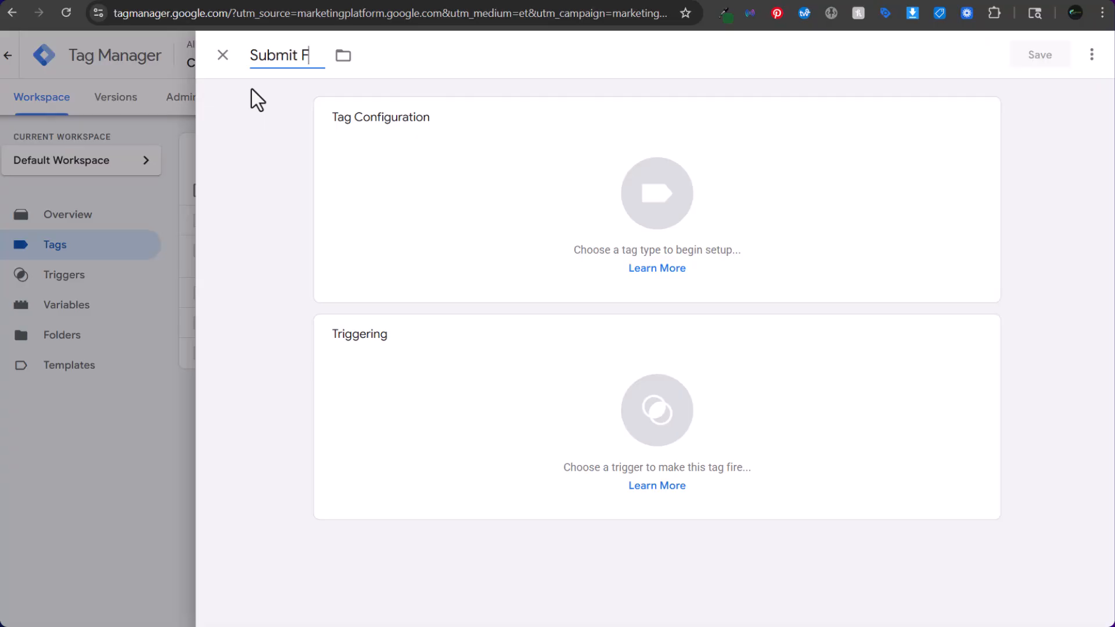
type("ree Estimate Form")
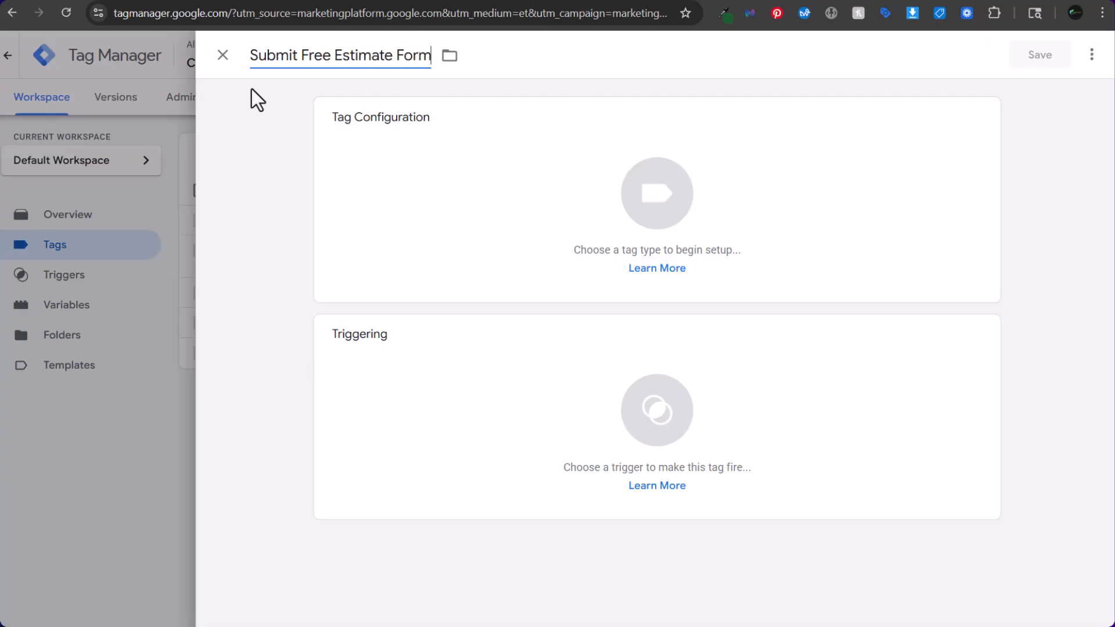
Set the new tag's type to Google Ads Conversion Tracking.
left_click(364, 186)
left_click(753, 229)
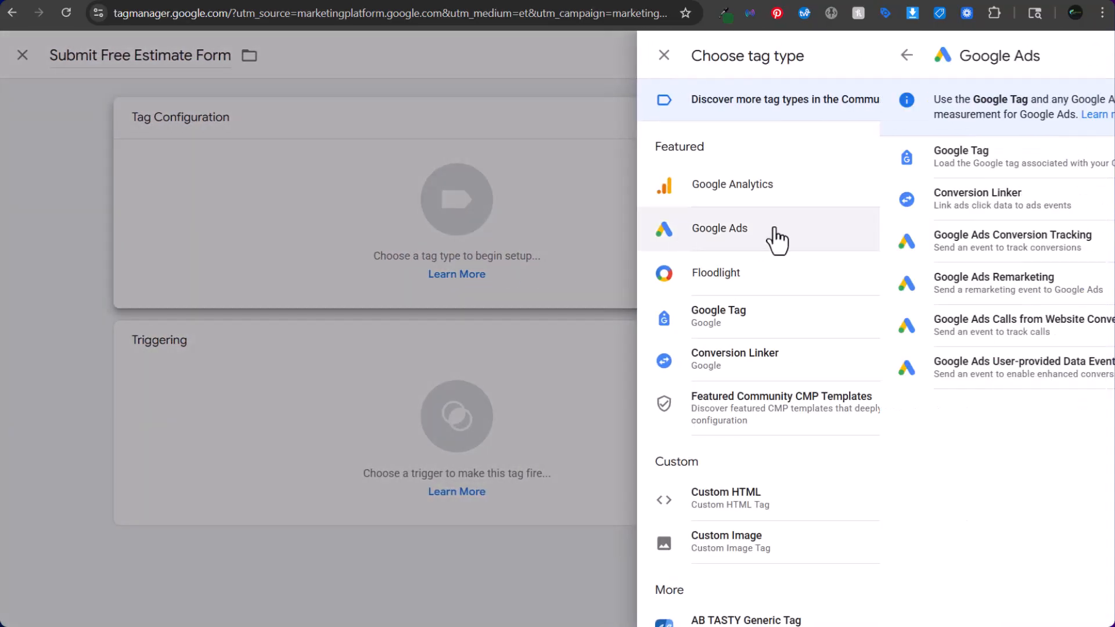
left_click(870, 247)
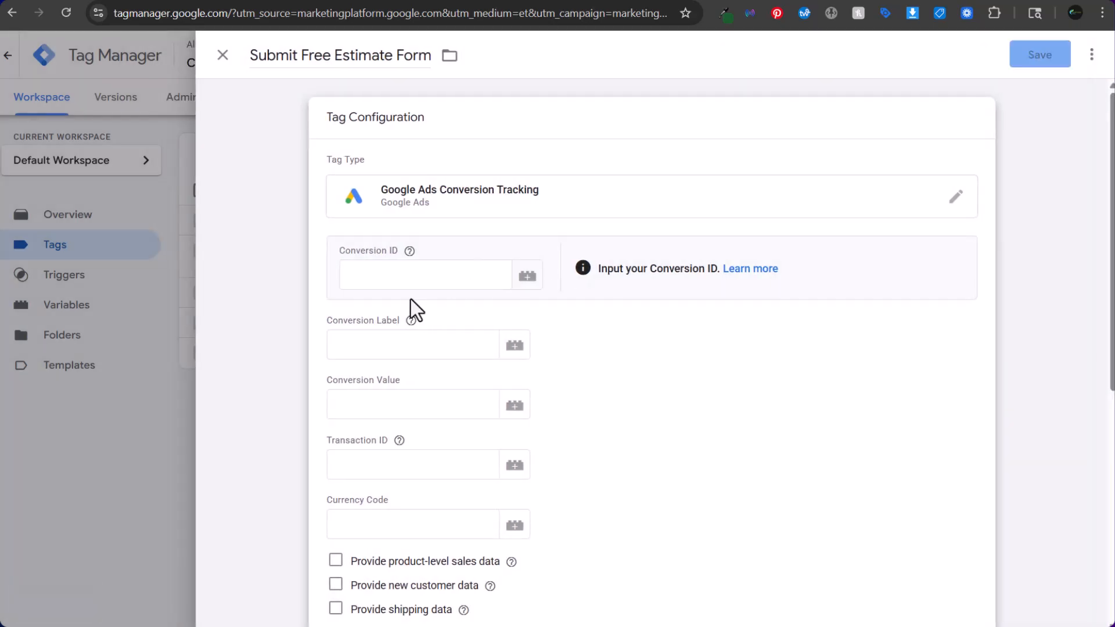
Fill in the tag's conversion ID and conversion label with the Submit Free Estimate Form values from Google Ads.
left_click(420, 257)
key("ctrl+v")
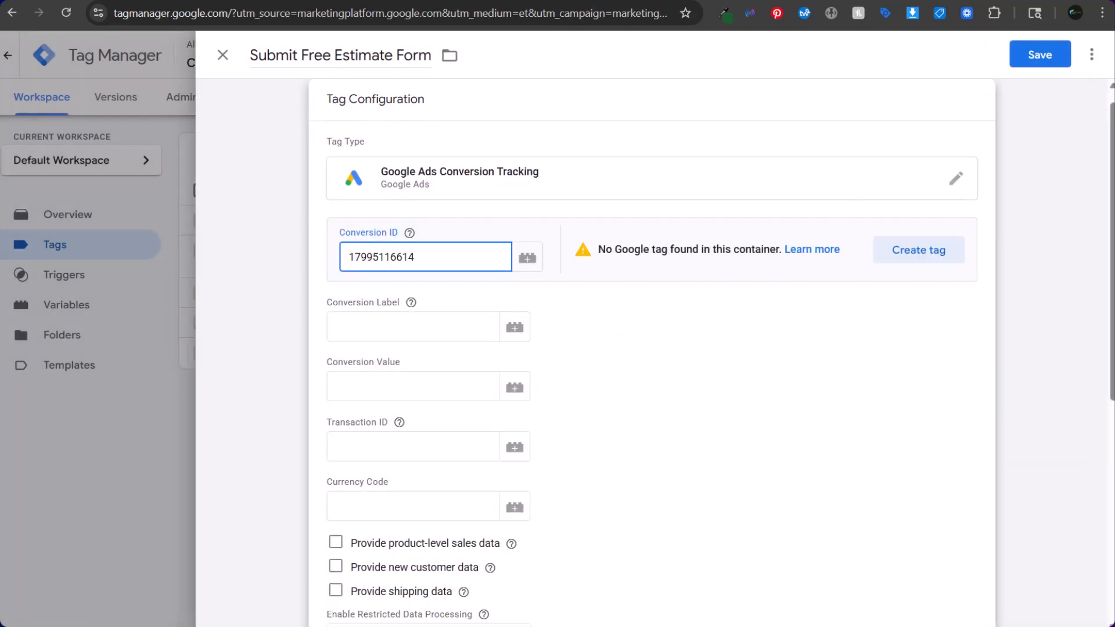
left_click(221, 2)
double_click(513, 467)
key("ctrl+c")
left_click(357, 2)
left_click(377, 327)
key("ctrl+v")
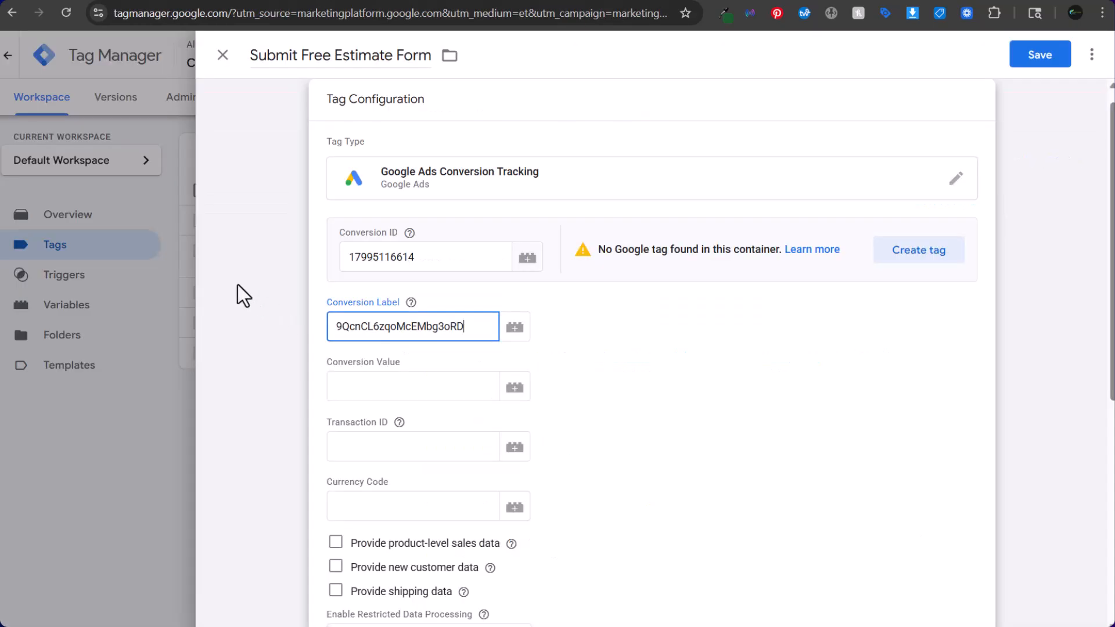
Open the trigger selection for the Submit Free Estimate Form tag.
left_click(238, 284)
left_click(450, 450)
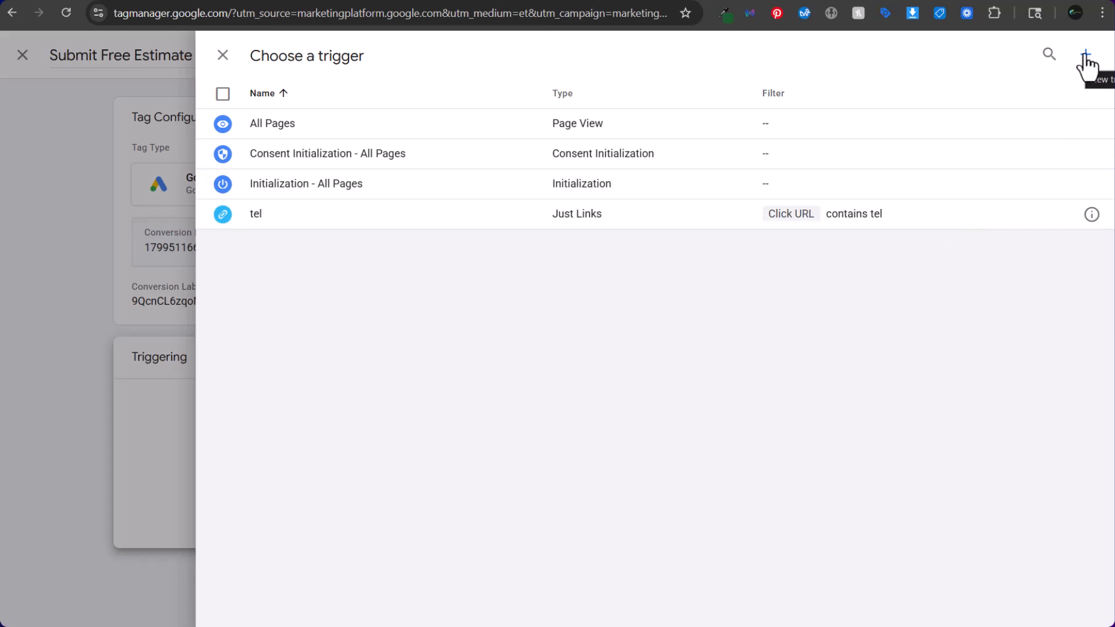
left_click(1083, 57)
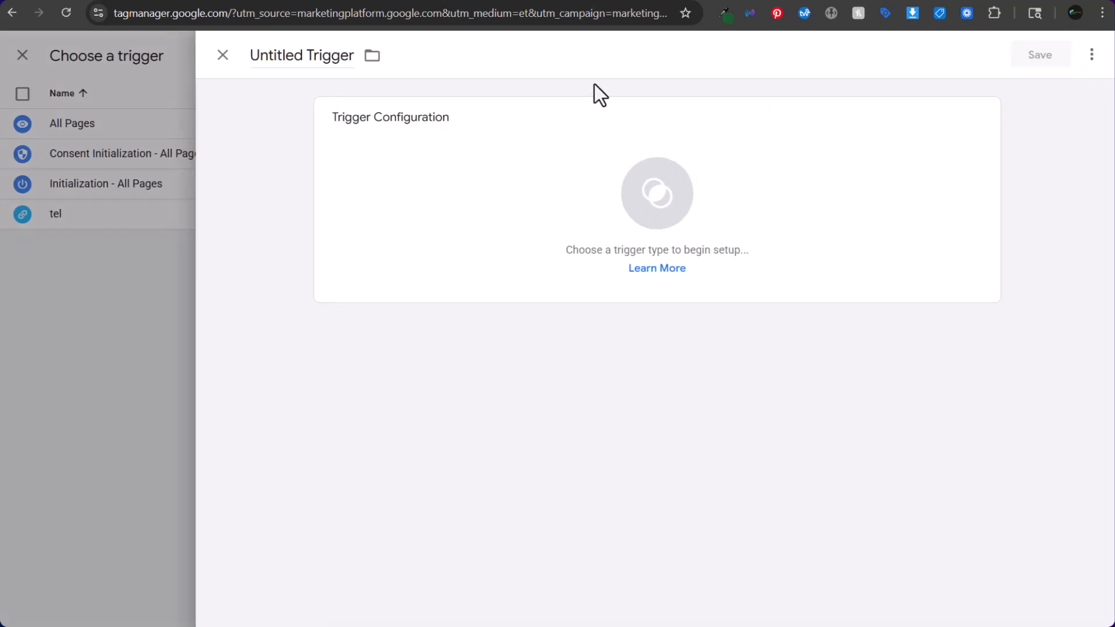
left_click(372, 194)
scroll(817, 306, "down", 5)
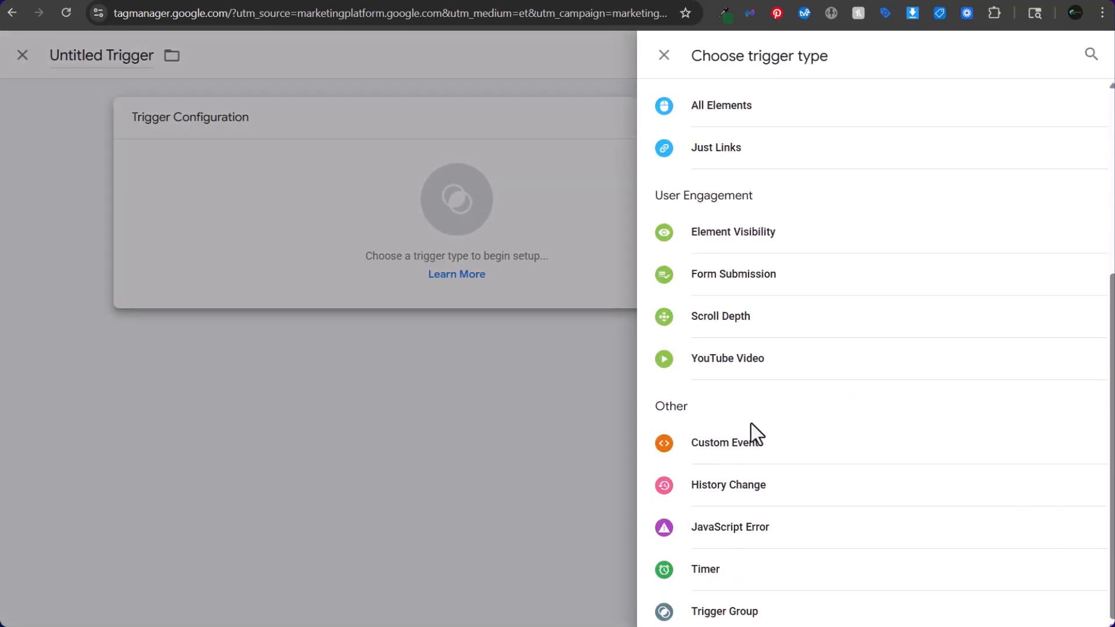
left_click(751, 436)
left_click(383, 276)
type("for")
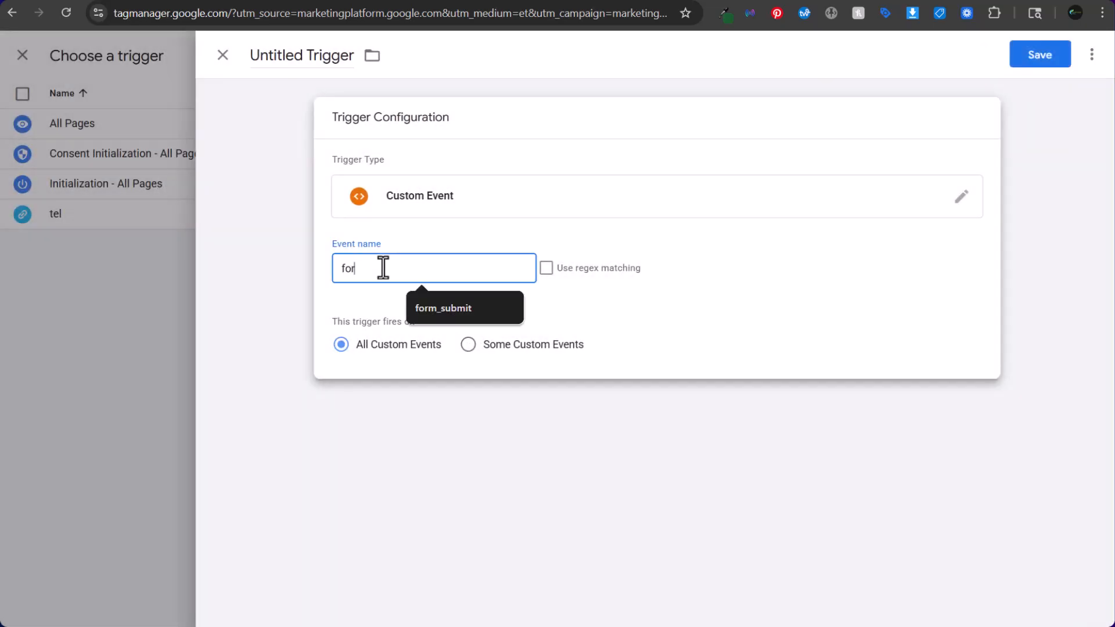
type("m_submit")
left_click(221, 56)
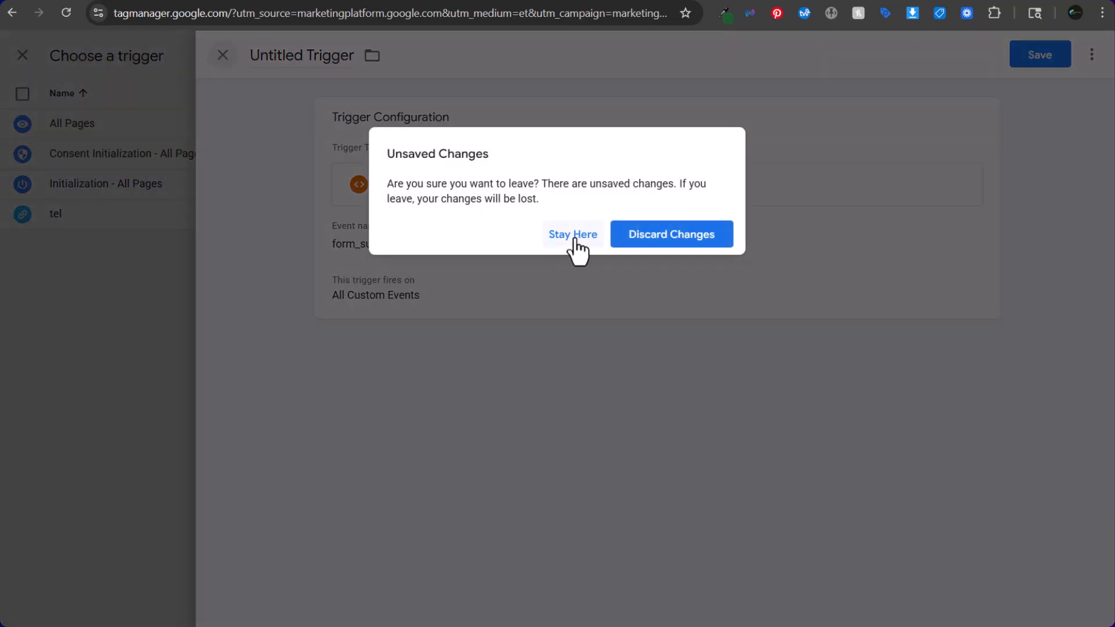
left_click(660, 238)
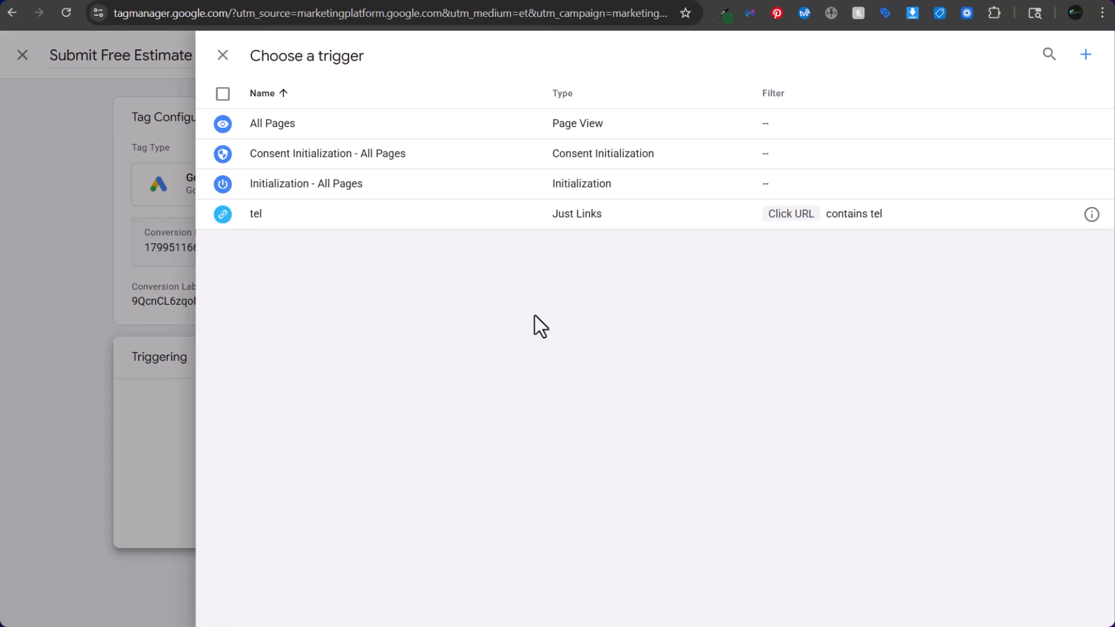
Create a new trigger of type Page View that fires on Some Page Views.
left_click(1089, 56)
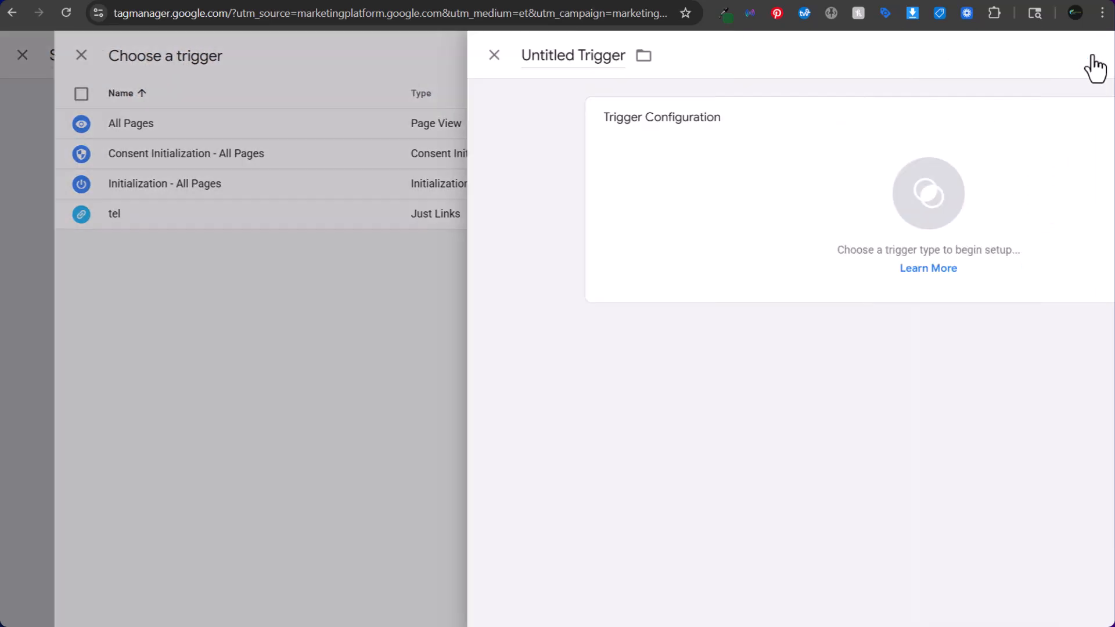
left_click(383, 232)
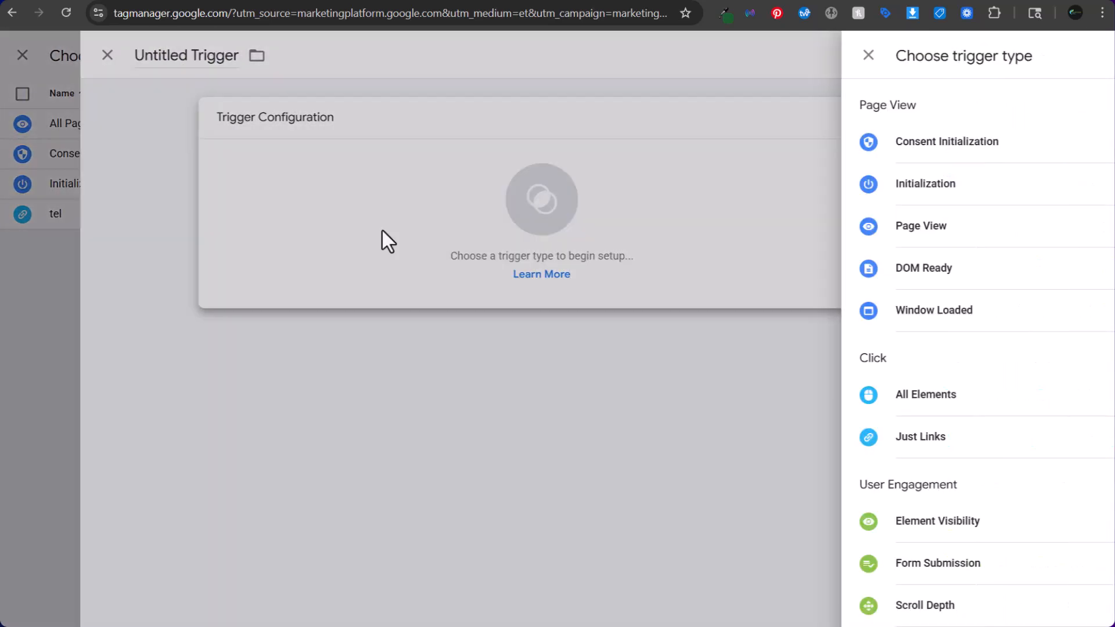
left_click(716, 233)
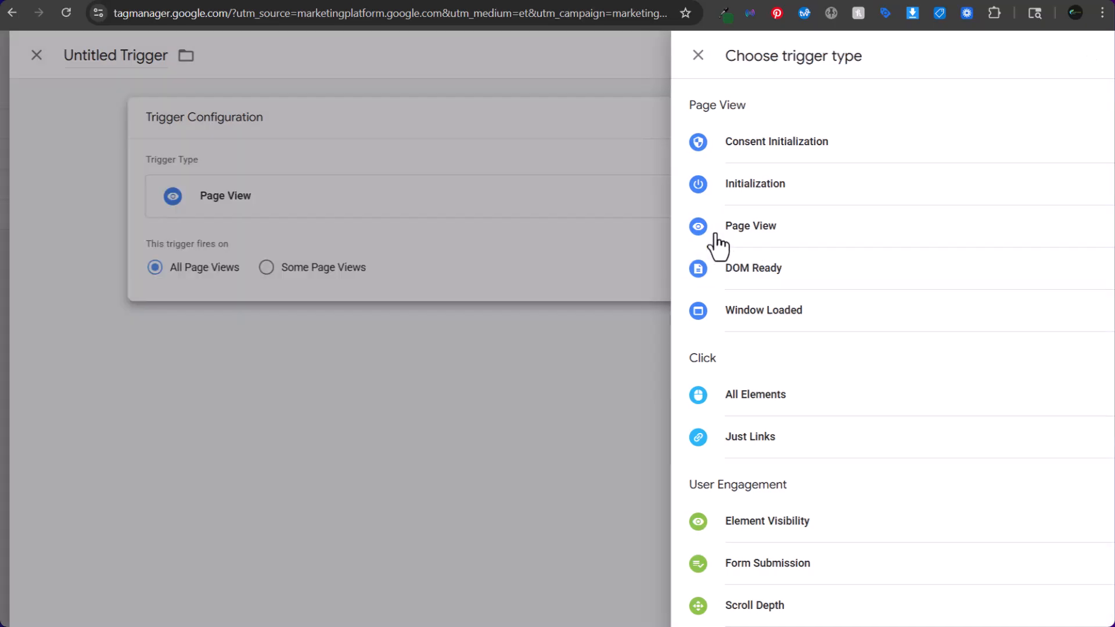
left_click(511, 268)
Set the trigger's firing condition to Page URL contains "thank-you".
left_click(445, 327)
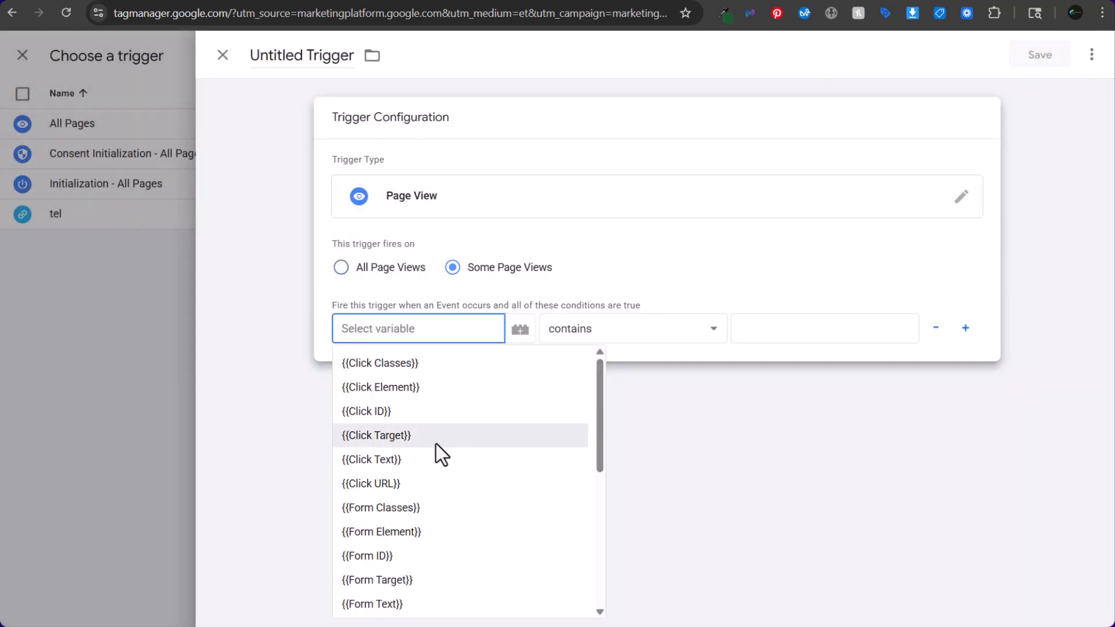
scroll(437, 444, "down", 3)
left_click(394, 565)
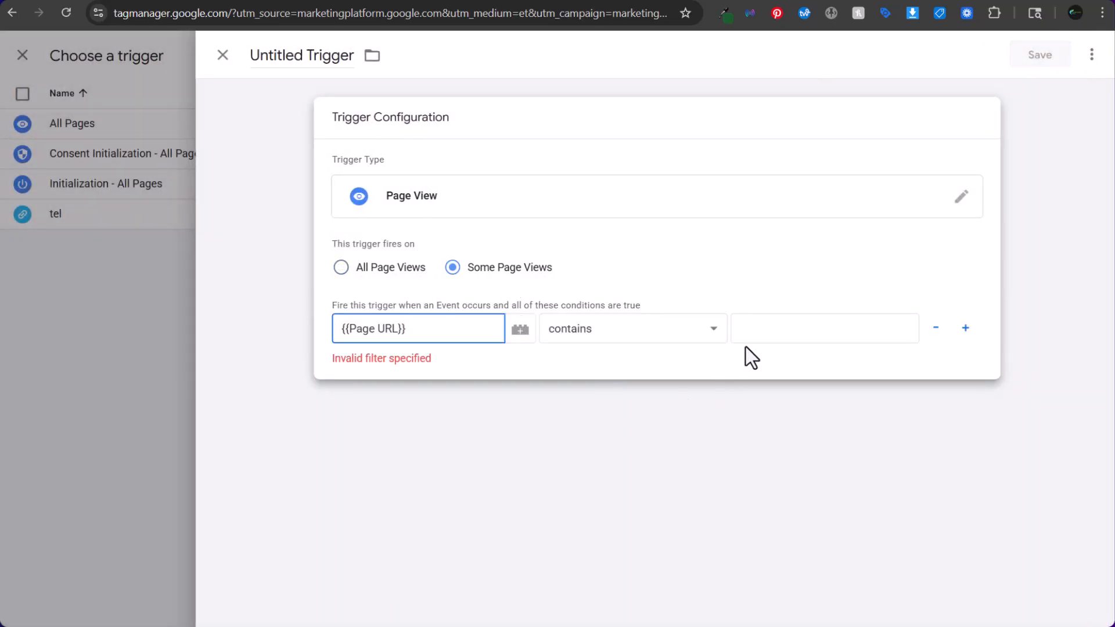
left_click(770, 336)
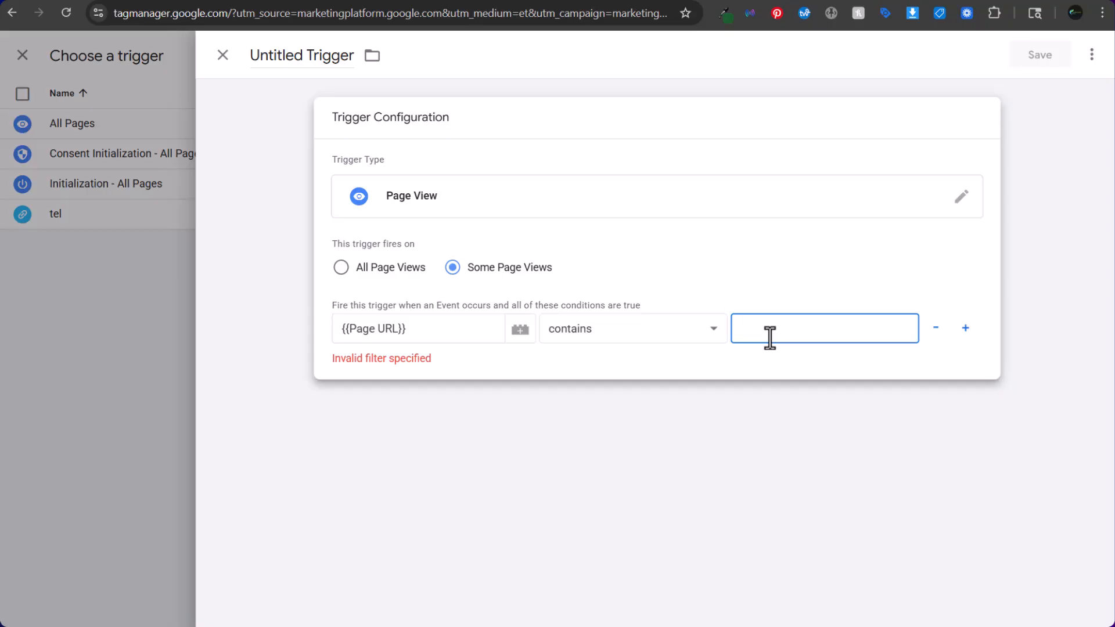
type("confirm")
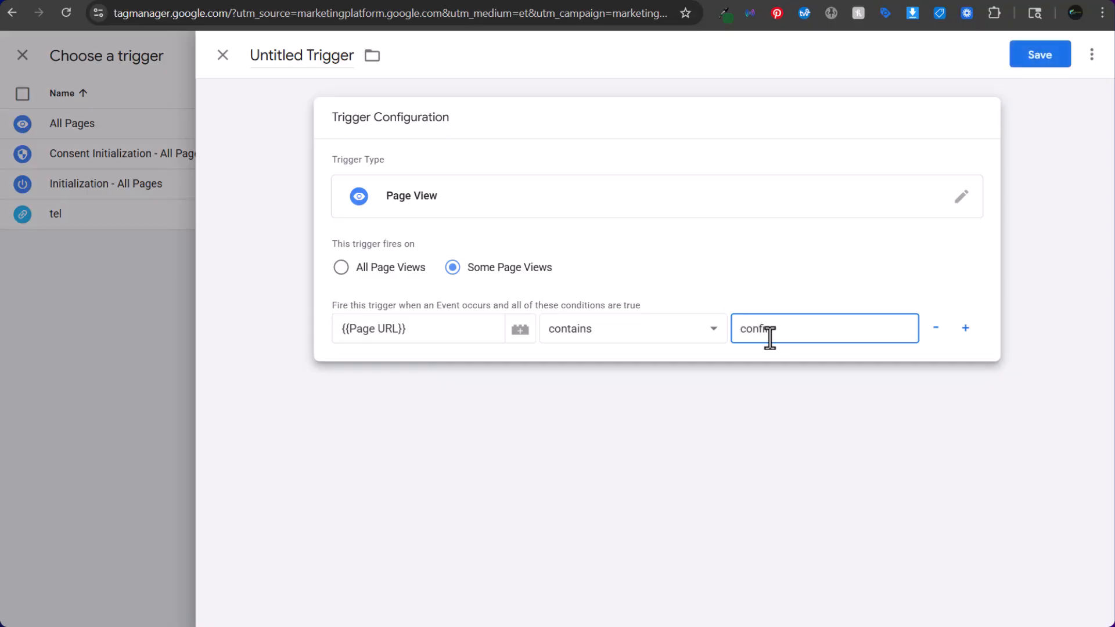
key("BackSpace")
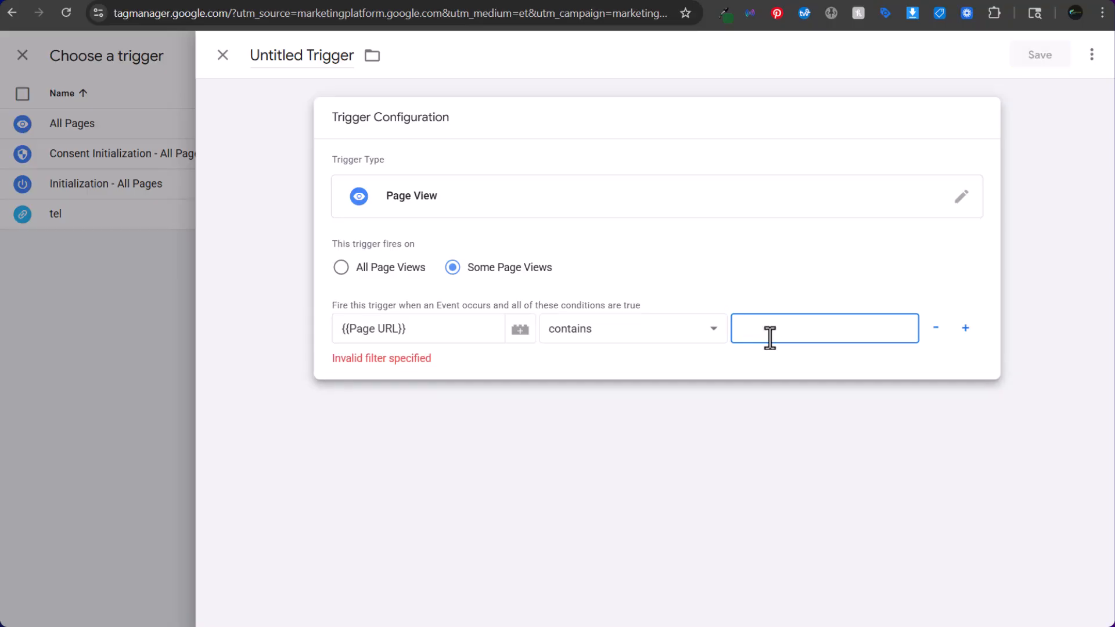
type("thank-you")
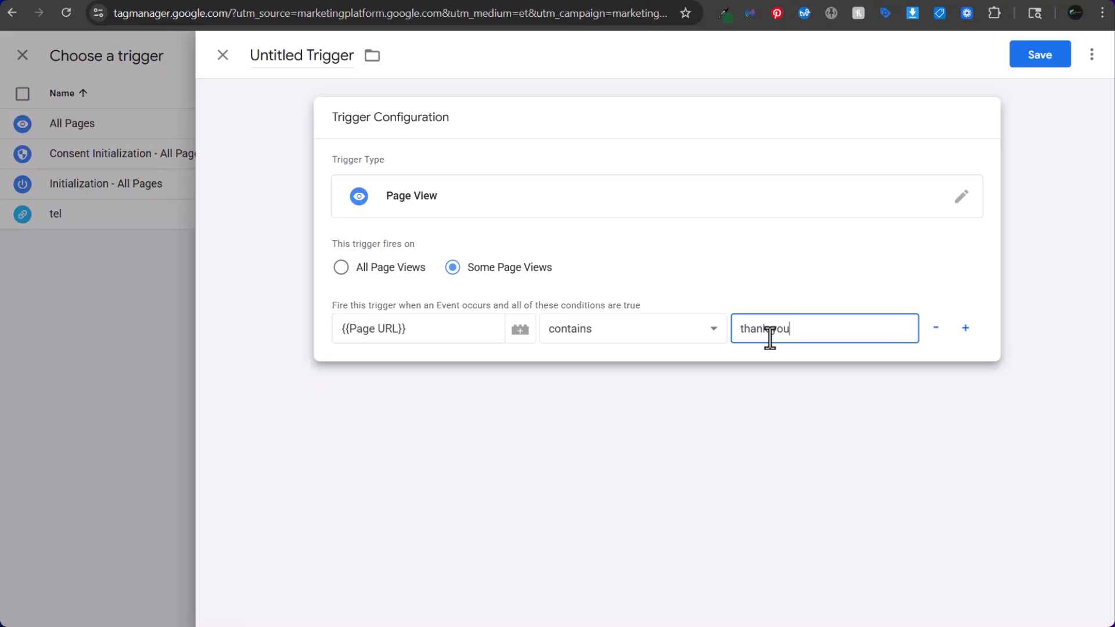
Name the trigger "thank you", then save both it and the Submit Free Estimate Form tag.
left_click(292, 56)
type("thank-yo")
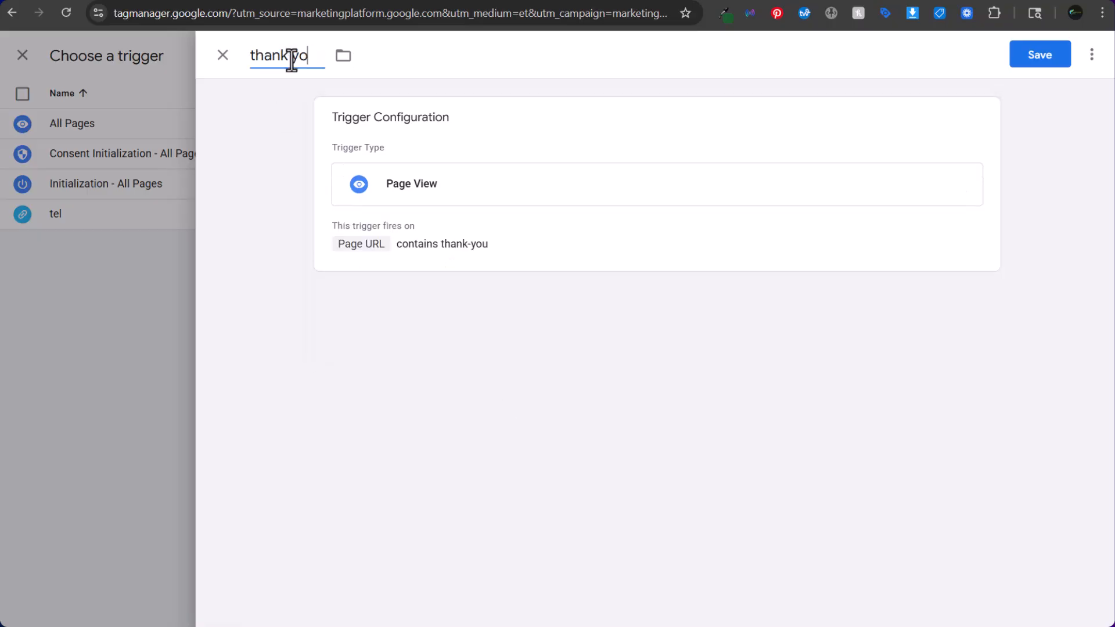
type("u")
left_click(1045, 58)
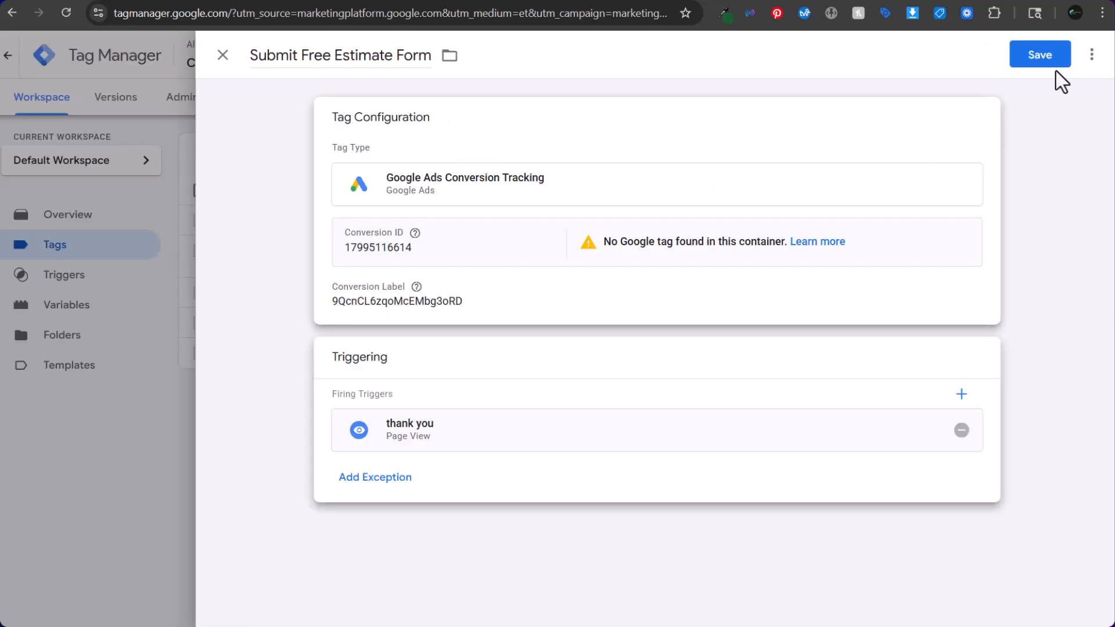
left_click(1043, 58)
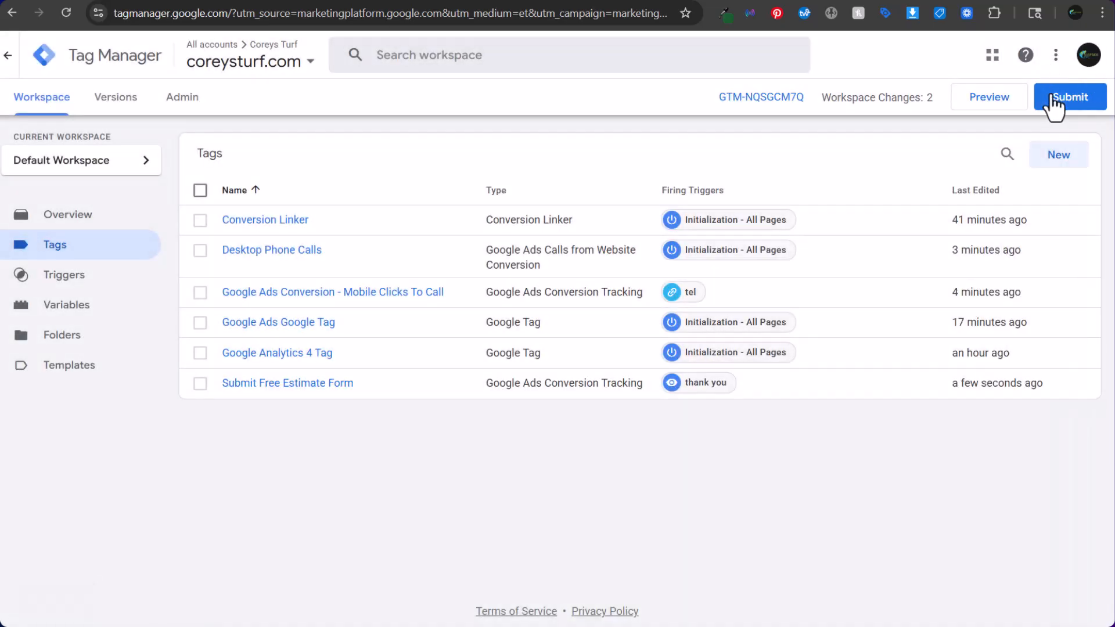
Open the submission form for the workspace changes and close it without publishing.
left_click(1056, 102)
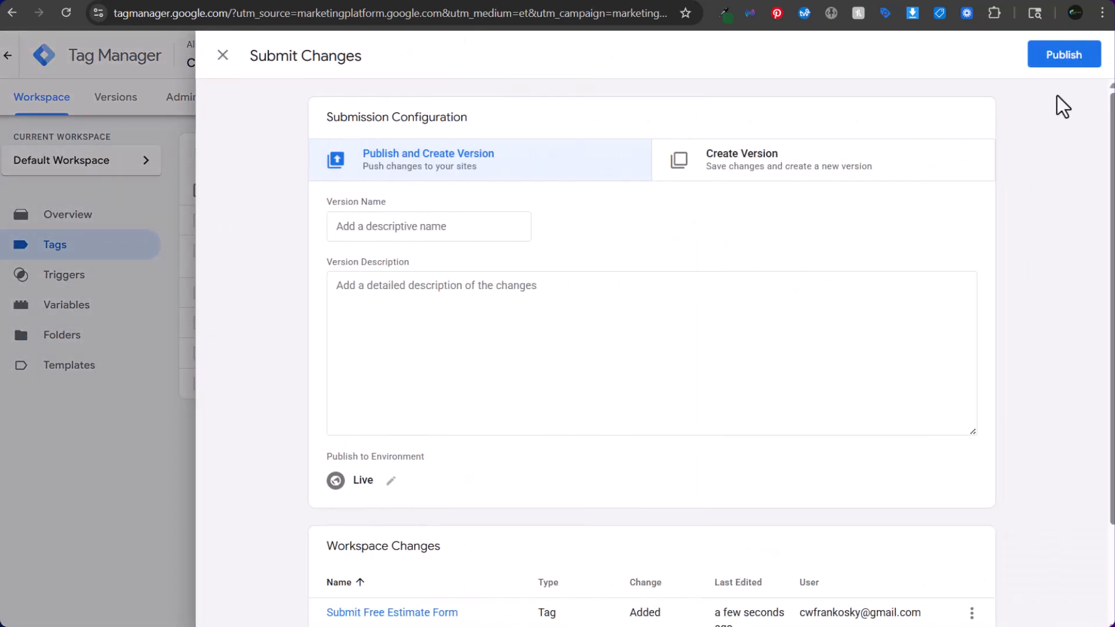
left_click(223, 56)
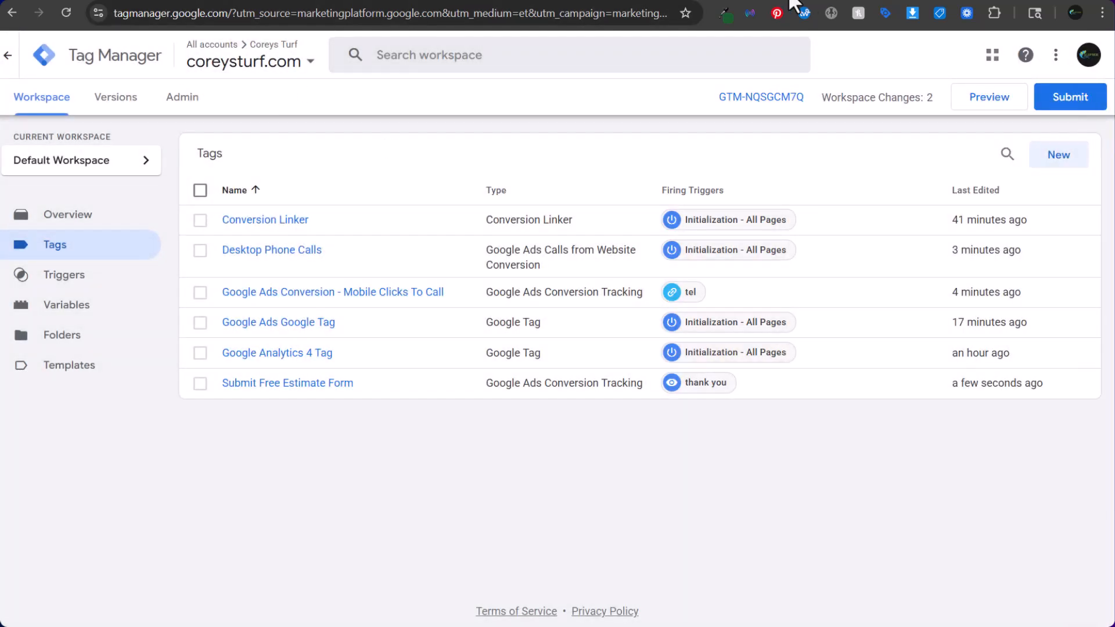
Switch to Google Ads and bring up the account's list of campaigns.
left_click(439, 1)
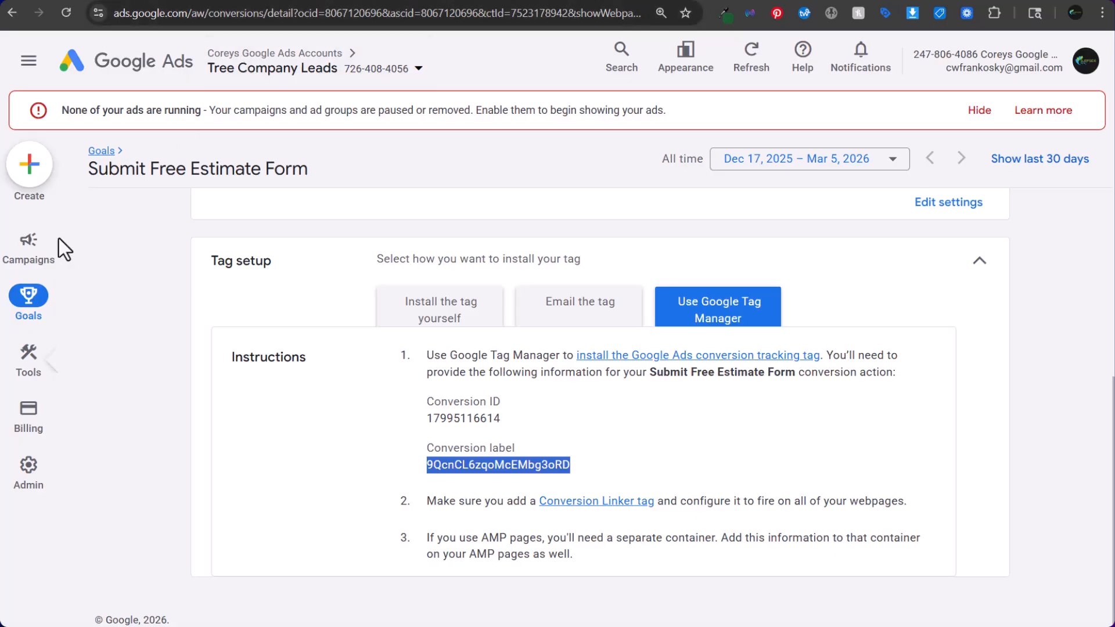
mouse_move(58, 241)
left_click(152, 255)
left_click(150, 287)
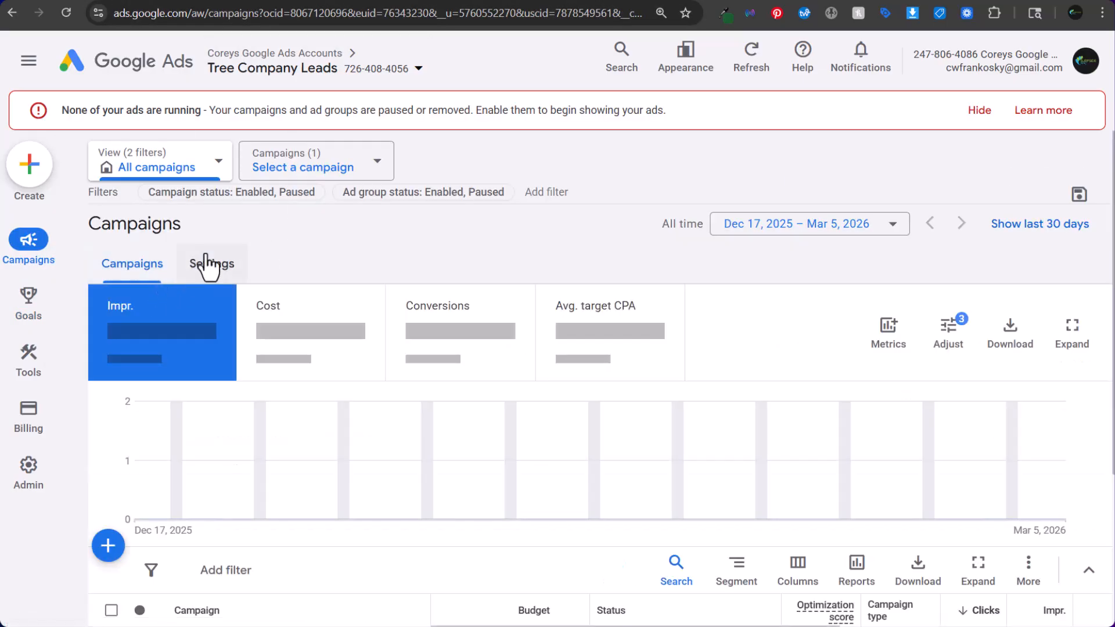
scroll(319, 262, "down", 3)
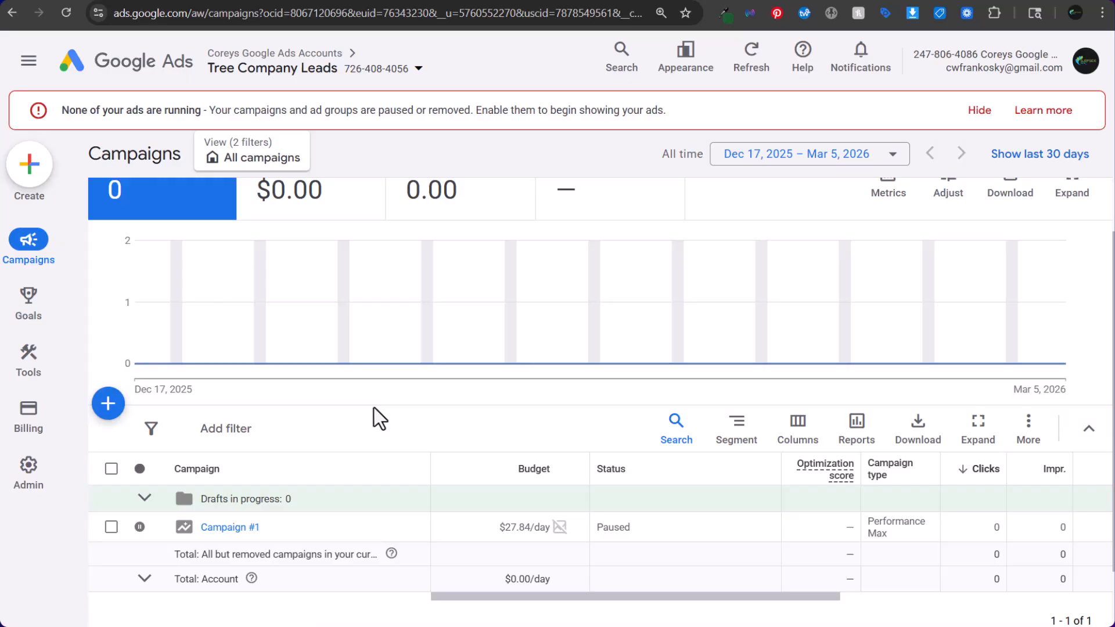
Start a new campaign with Leads as its objective.
left_click(105, 408)
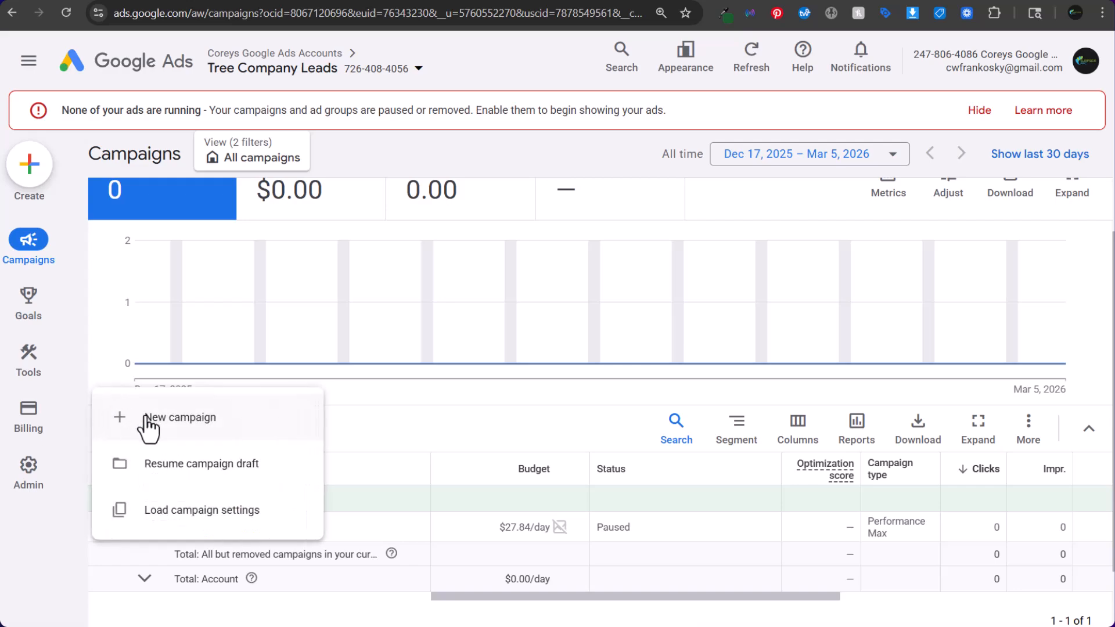
left_click(149, 421)
left_click(460, 291)
Examine the new campaign's account-default conversion goals for phone call leads and submitted lead forms.
scroll(581, 348, "down", 5)
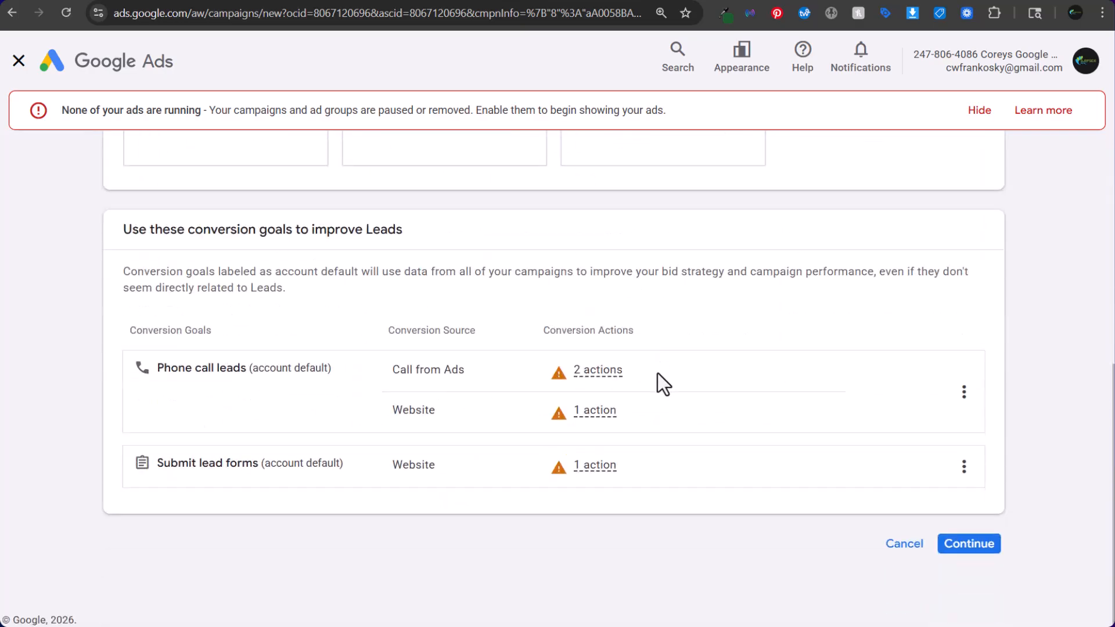
left_click_drag(187, 368, 600, 485)
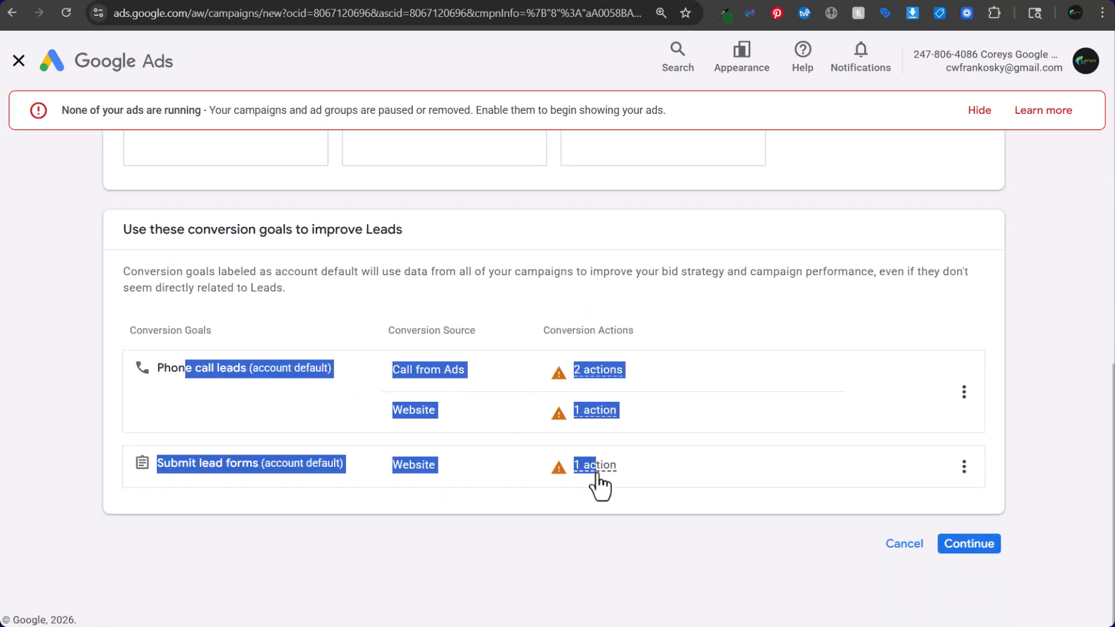
left_click(635, 527)
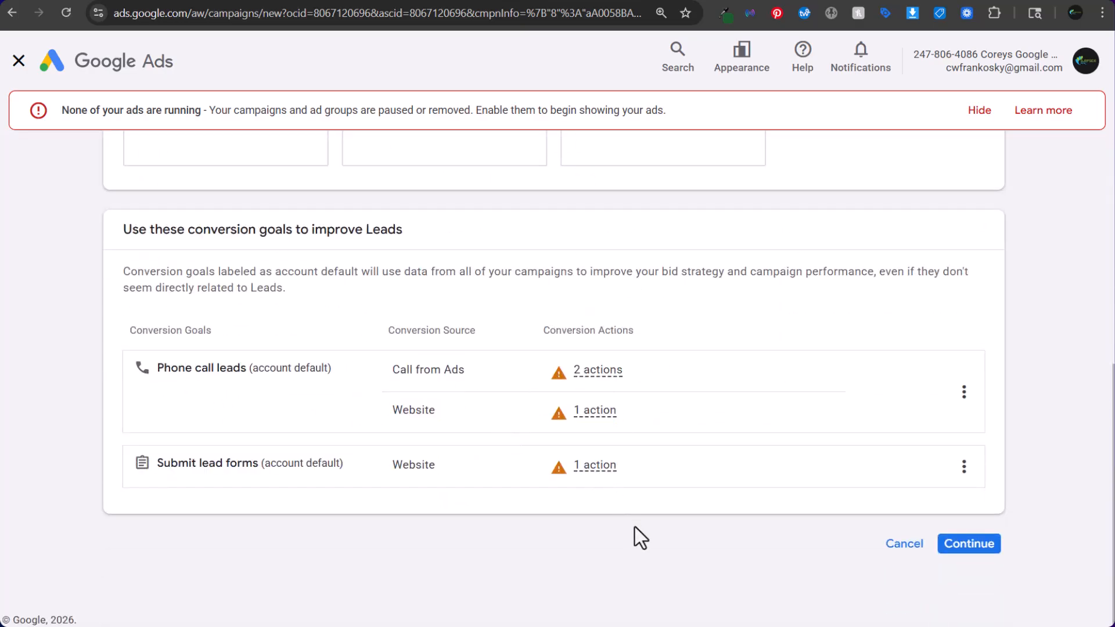
left_click(950, 541)
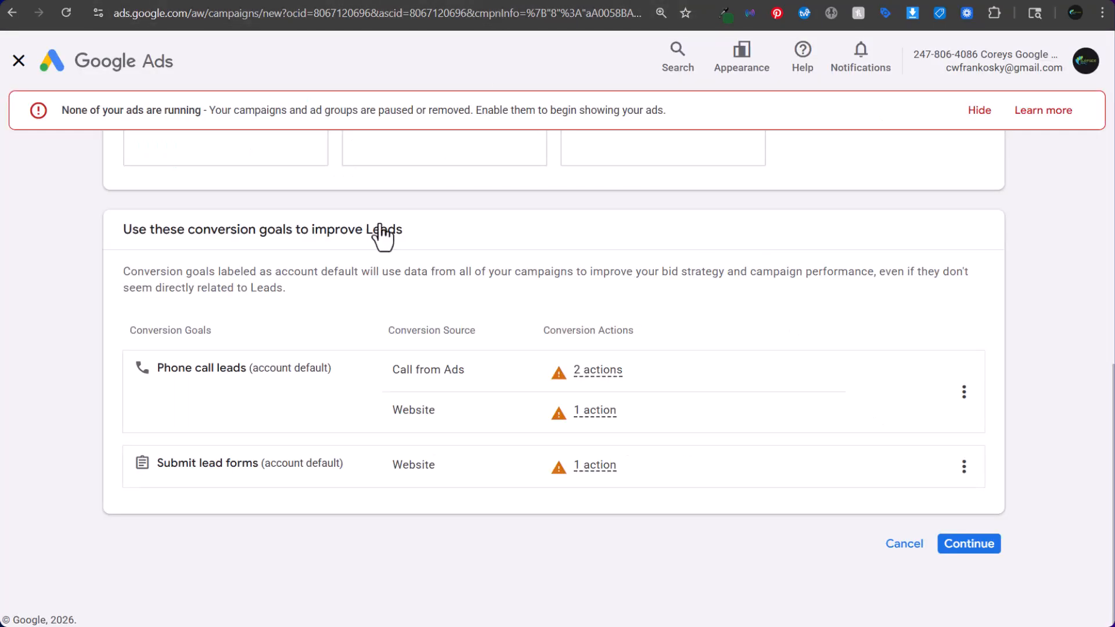
scroll(380, 232, "up", 2)
scroll(332, 391, "down", 2)
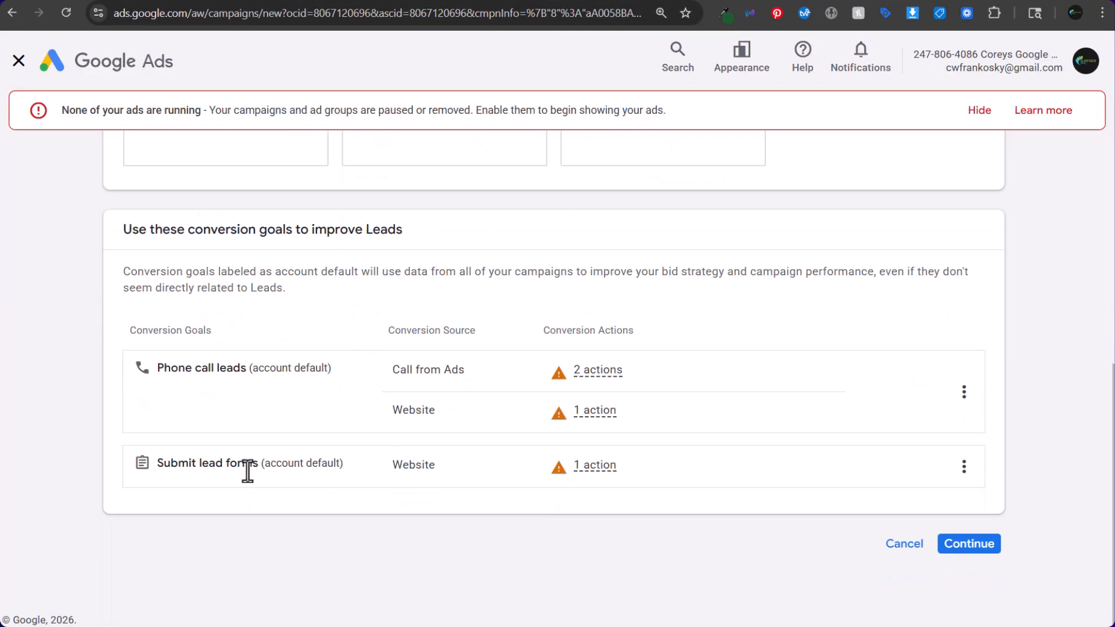
left_click_drag(154, 463, 749, 480)
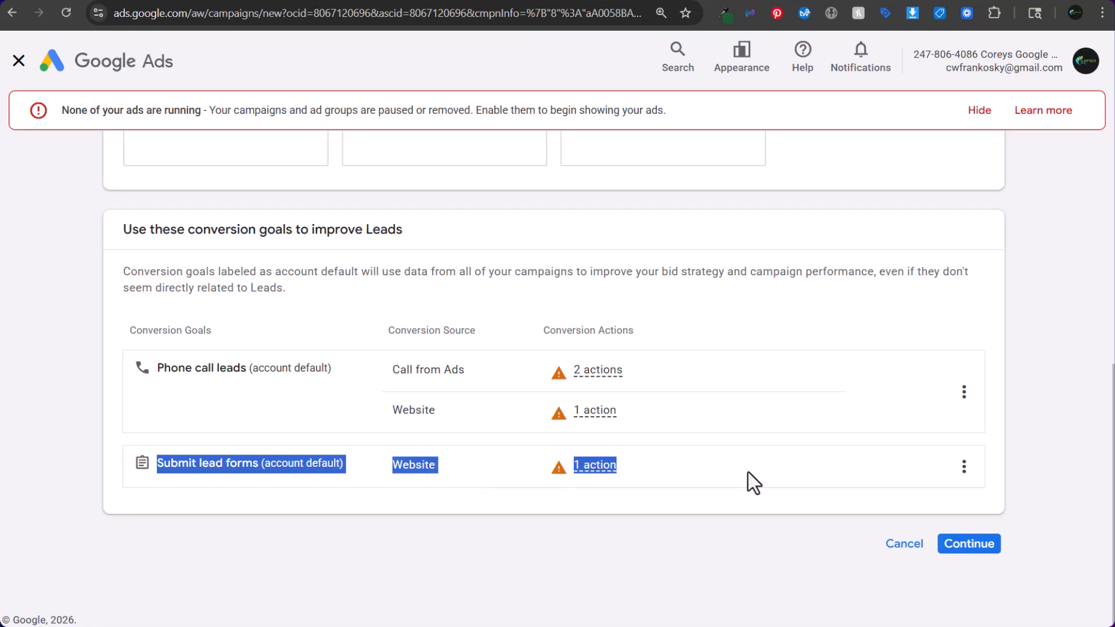
left_click(423, 570)
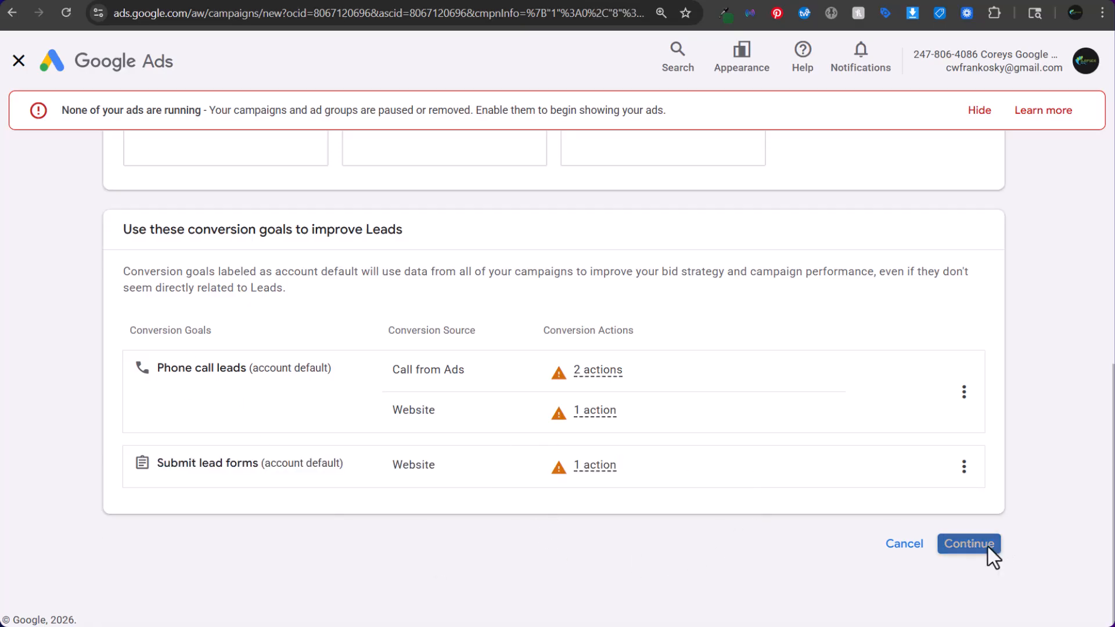
Accept the conversion goals and choose a Search campaign with website visits as the way to reach the goal.
left_click(960, 546)
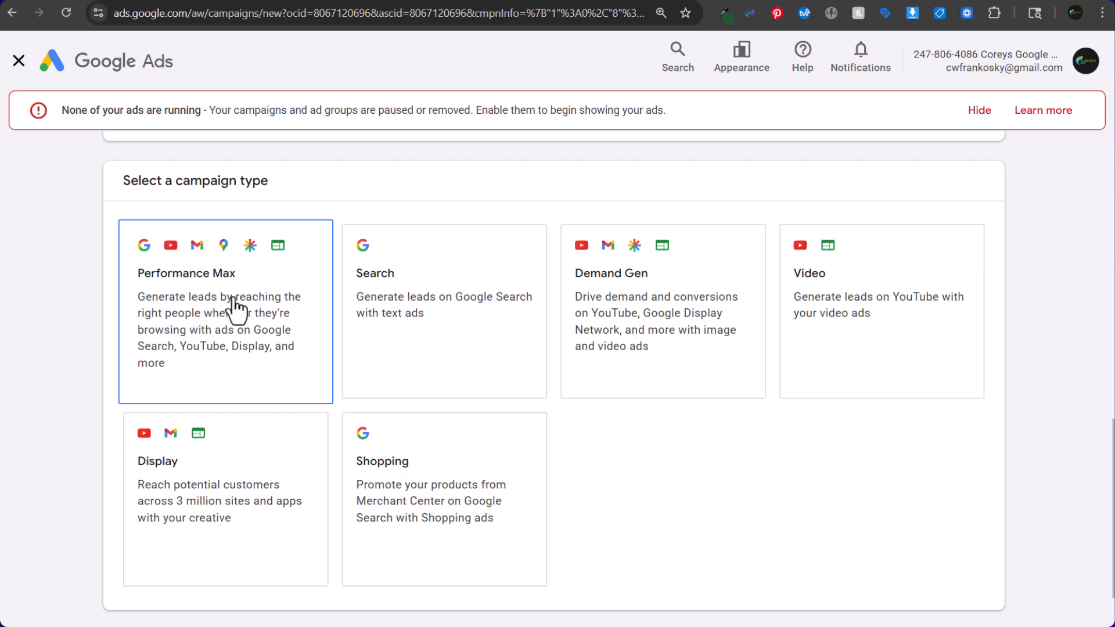
left_click(374, 311)
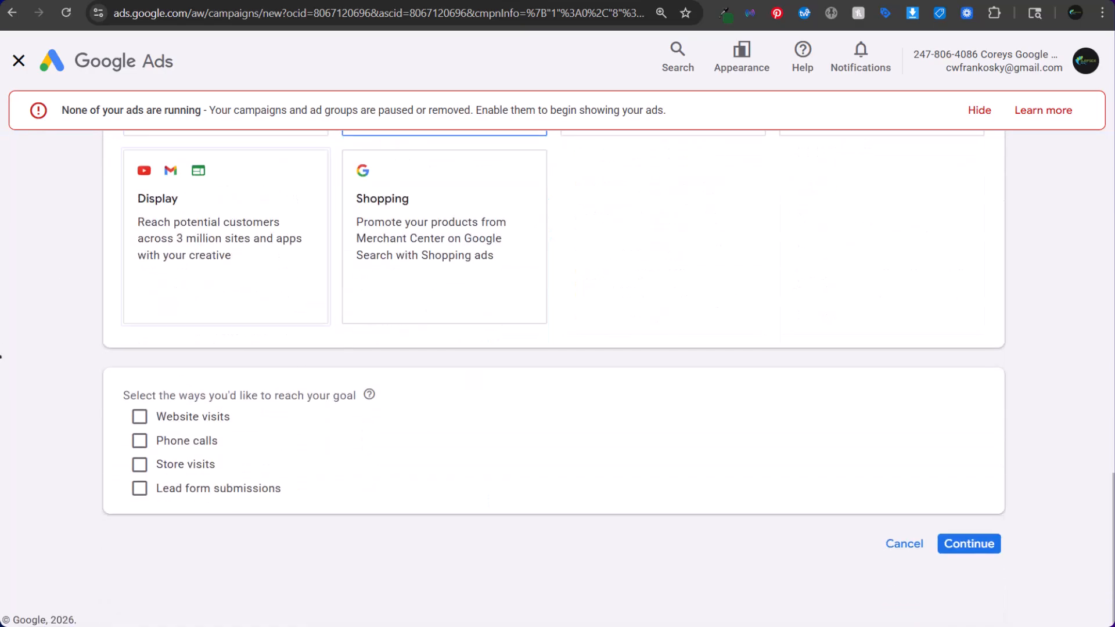
left_click(166, 421)
Enable phone calls as a way to reach the goal and copy the business phone number from the High Tide Tree Service website.
left_click(174, 487)
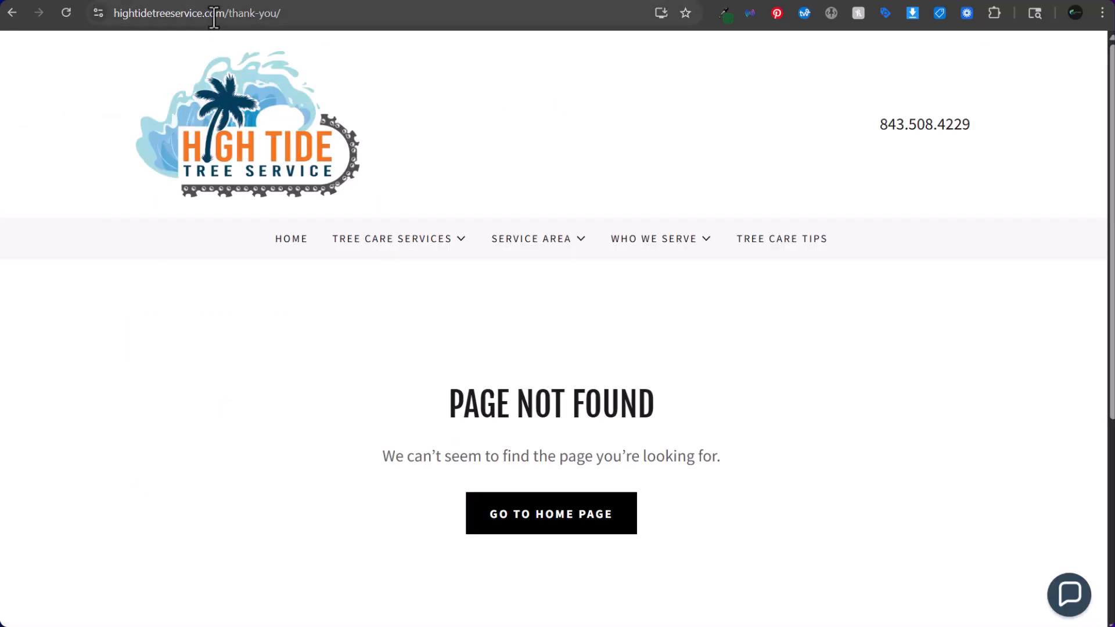
left_click_drag(218, 13, 113, 12)
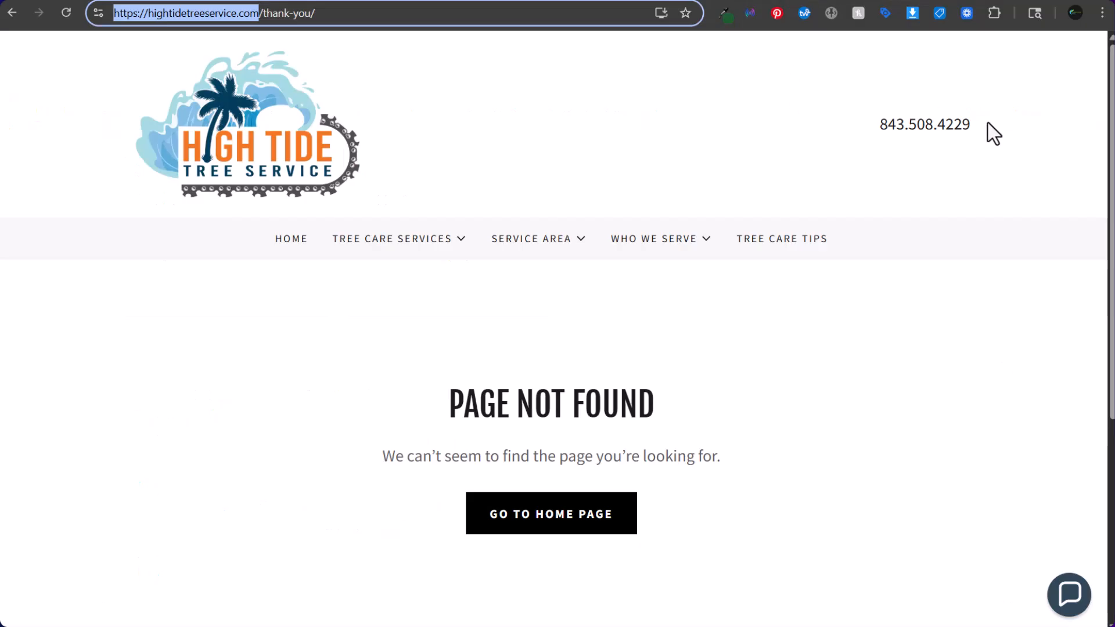
left_click_drag(988, 124, 739, 50)
key("ctrl+c")
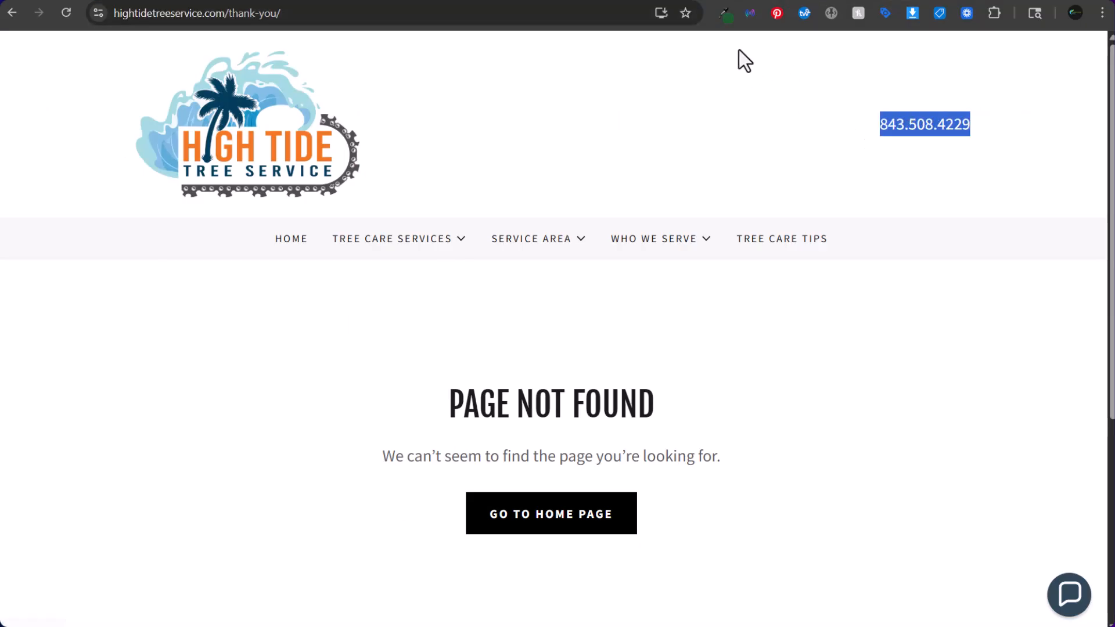
Return to Google Ads, enter the copied business phone number with its area code in parentheses, and continue to the campaign name.
left_click(555, 1)
left_click(323, 511)
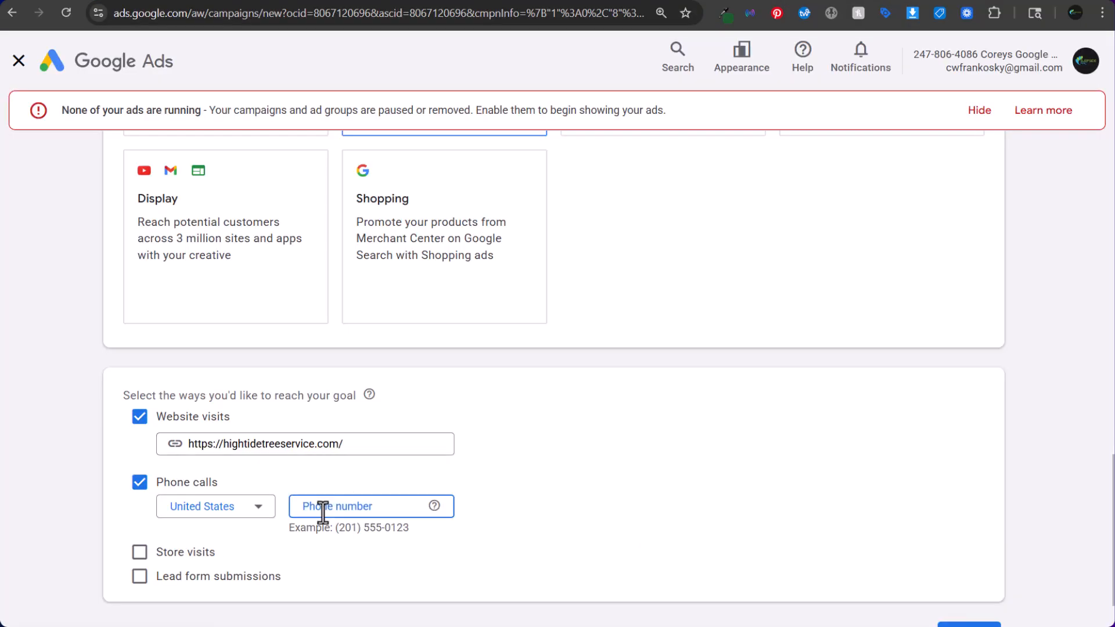
key("ctrl+v")
key("BackSpace")
type(")")
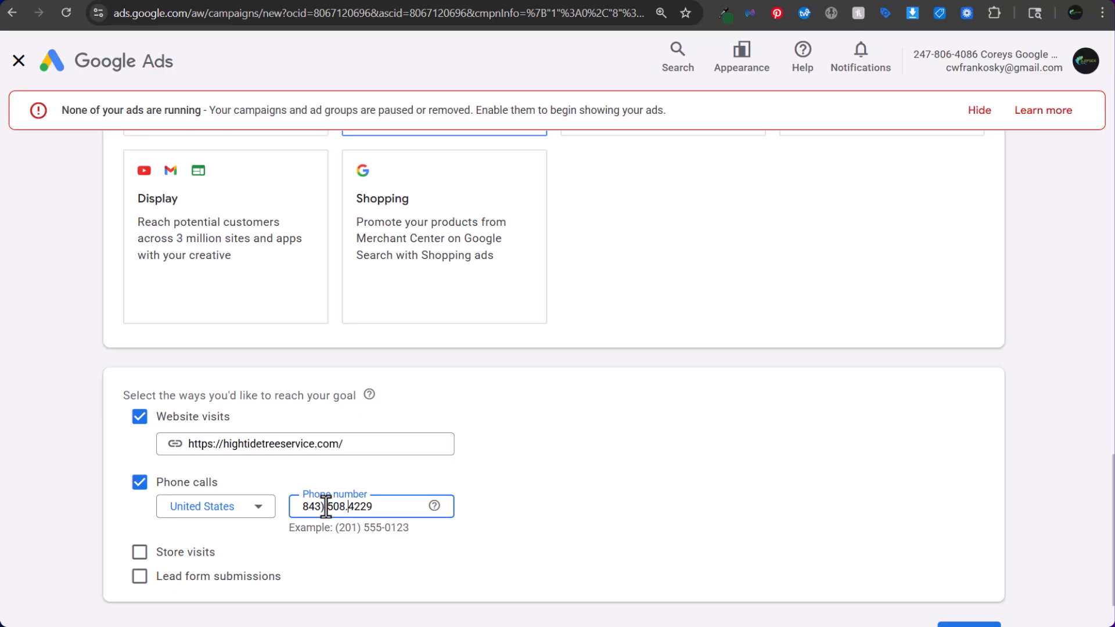
left_click(305, 507)
type("(")
left_click(523, 476)
scroll(516, 479, "down", 2)
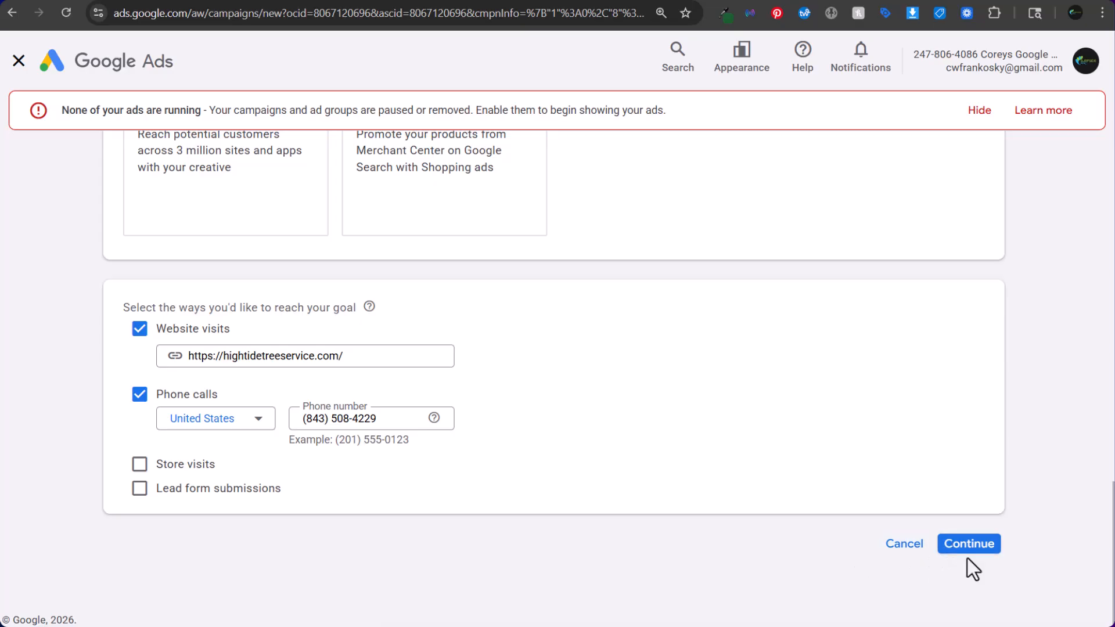
left_click(970, 551)
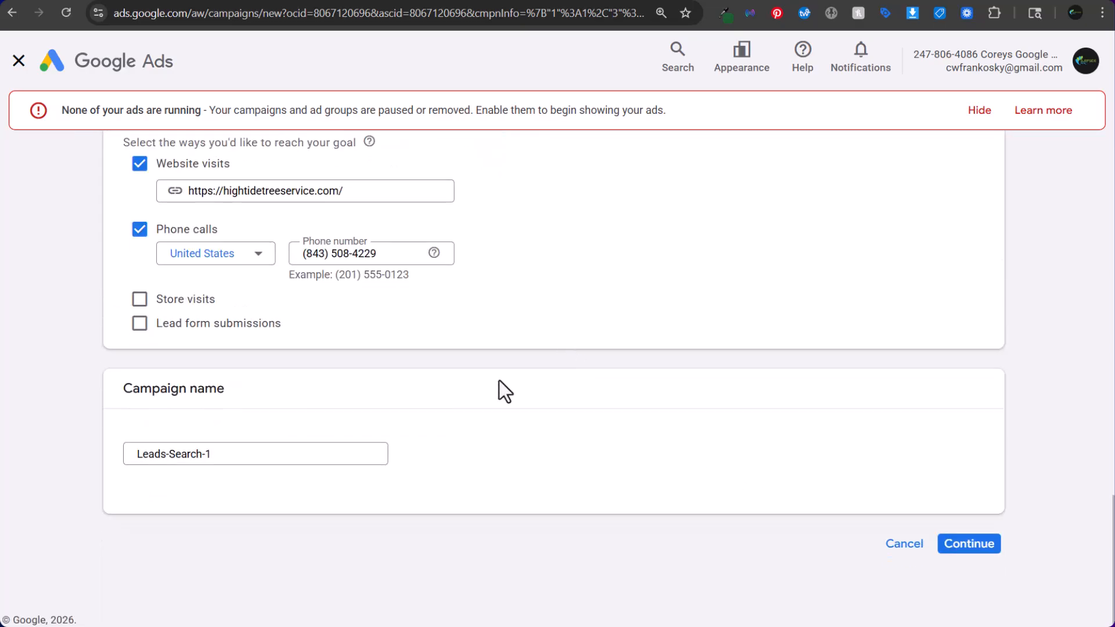
Name the campaign Tree Service Campaign.
left_click(223, 453)
left_click_drag(231, 459, 108, 453)
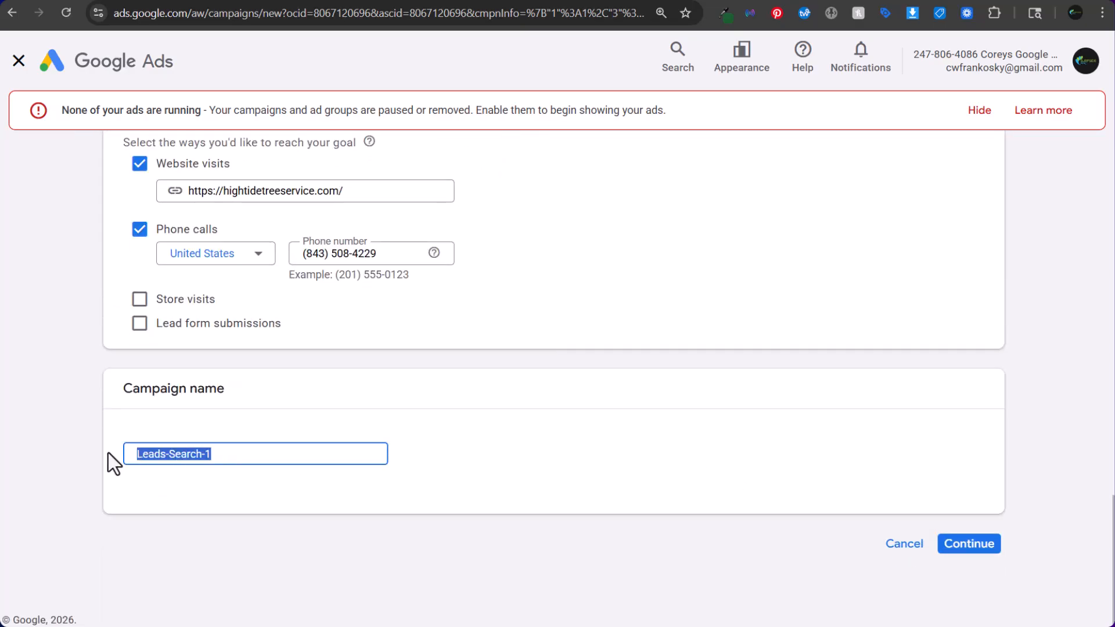
type("Tree Se")
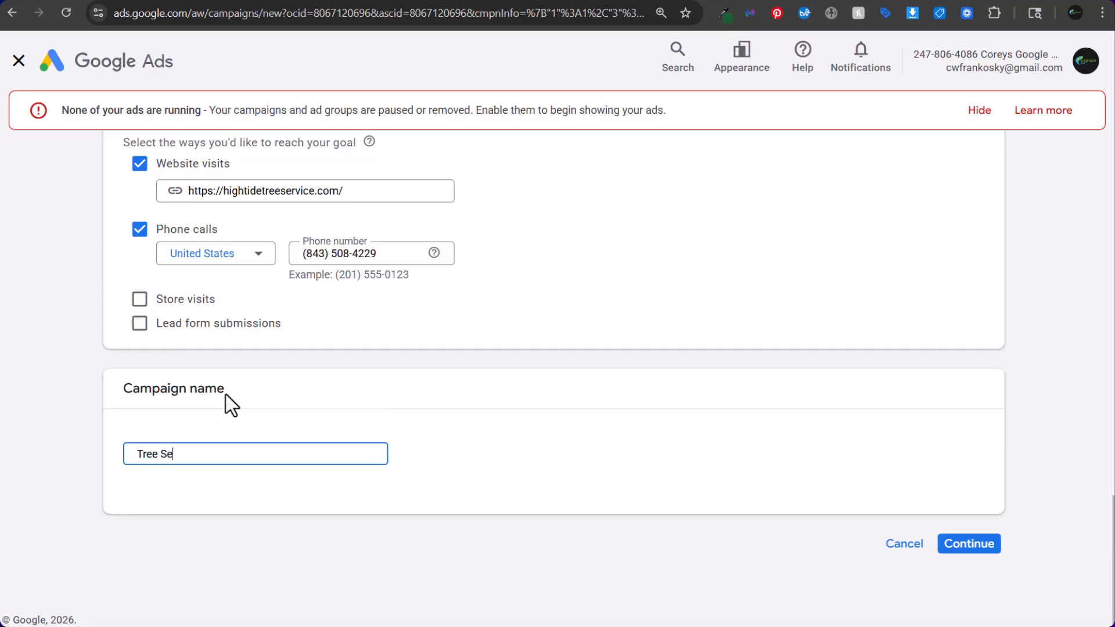
type("rvice Campaign")
left_click_drag(250, 455, 130, 448)
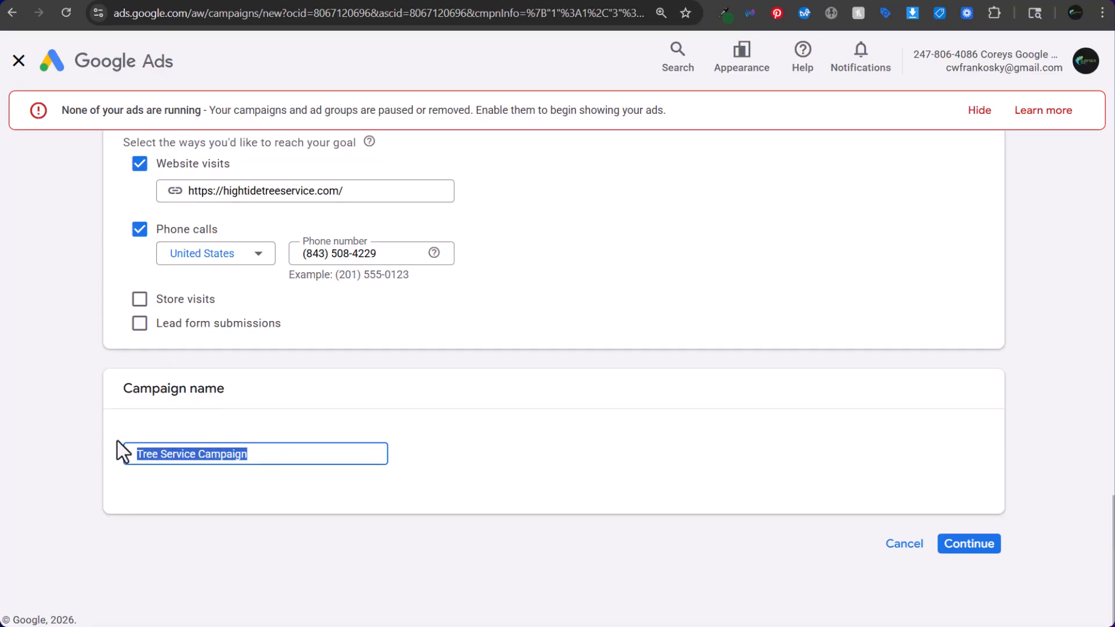
left_click(321, 453)
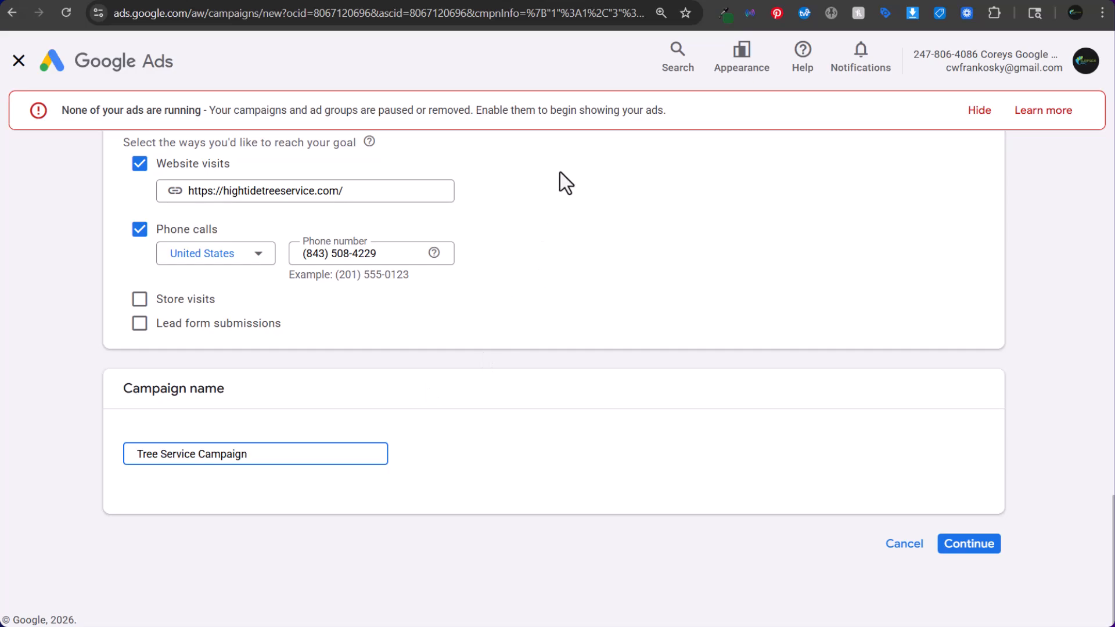
Switch to the High Tide Tree Service website and open its Myrtle Beach Tree Service page.
left_click(767, 1)
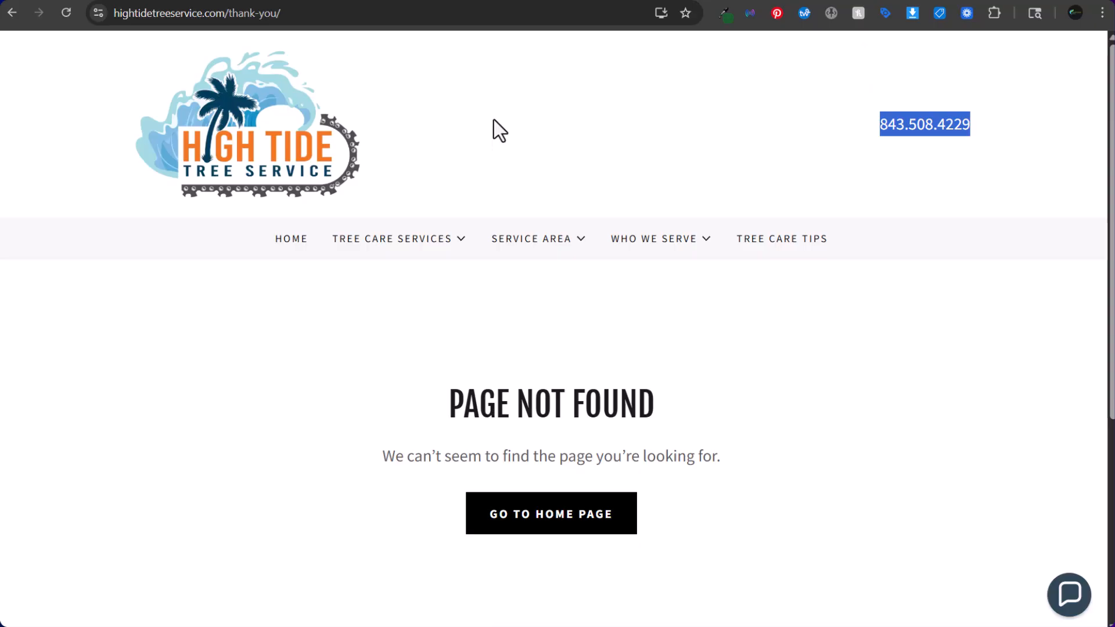
left_click(462, 240)
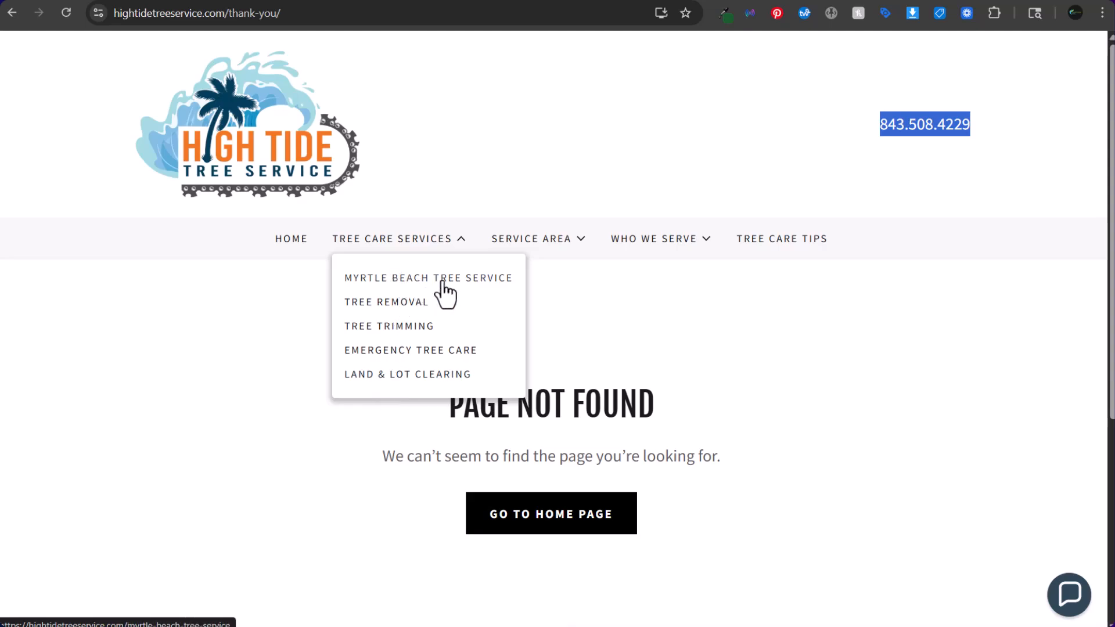
left_click(486, 280)
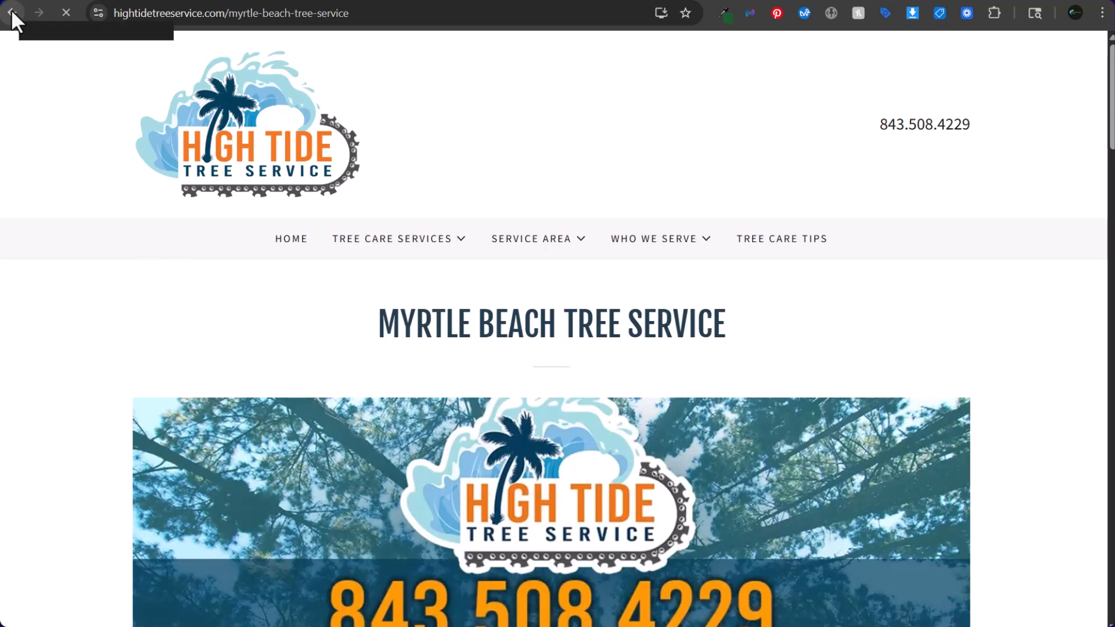
Examine the Myrtle Beach Tree Service page's banner, individual service sections, customer reviews and footer.
scroll(65, 175, "down", 5)
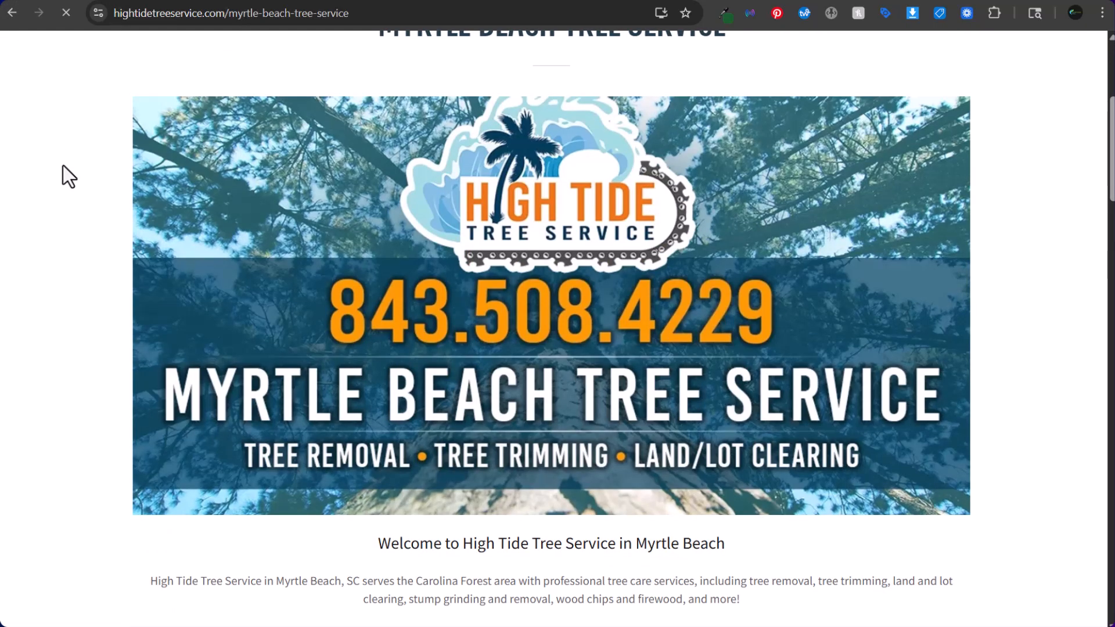
scroll(65, 167, "down", 5)
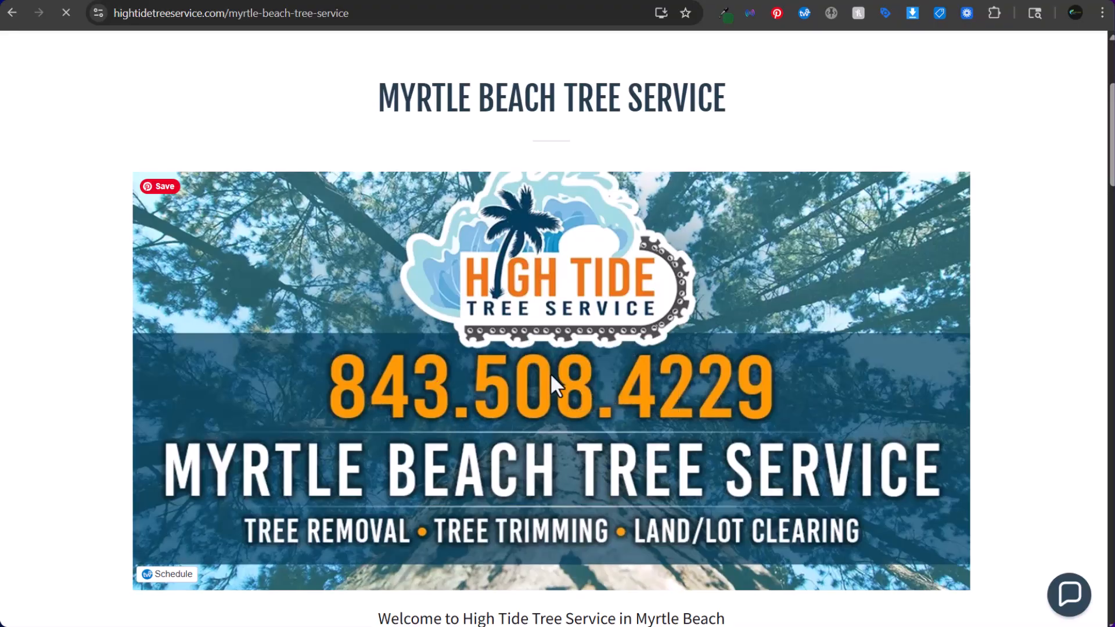
scroll(468, 382, "up", 4)
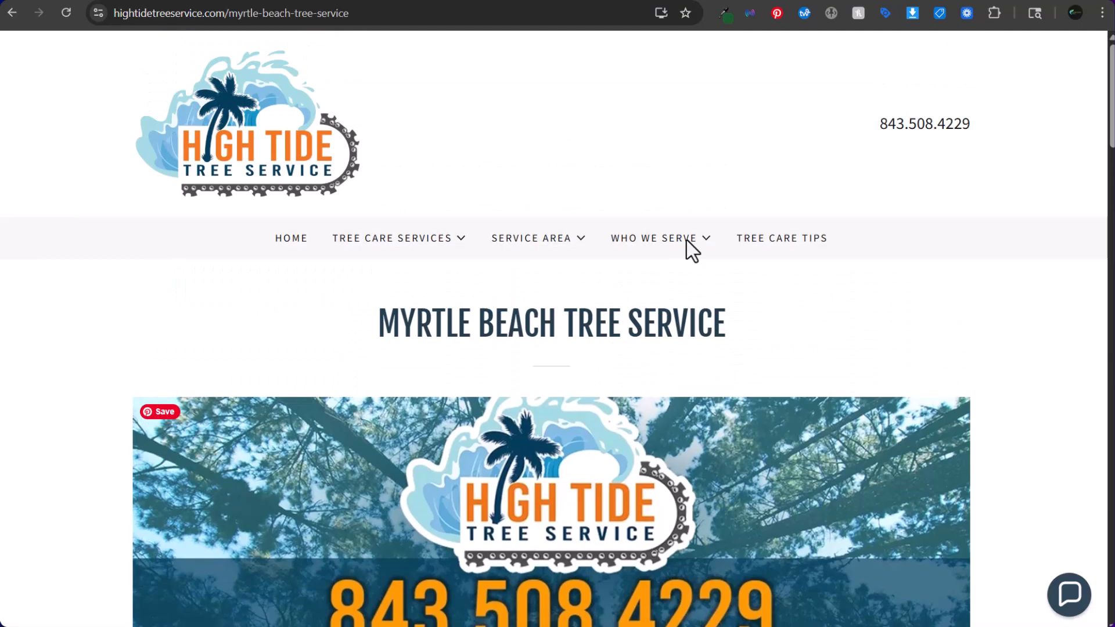
scroll(911, 201, "down", 7)
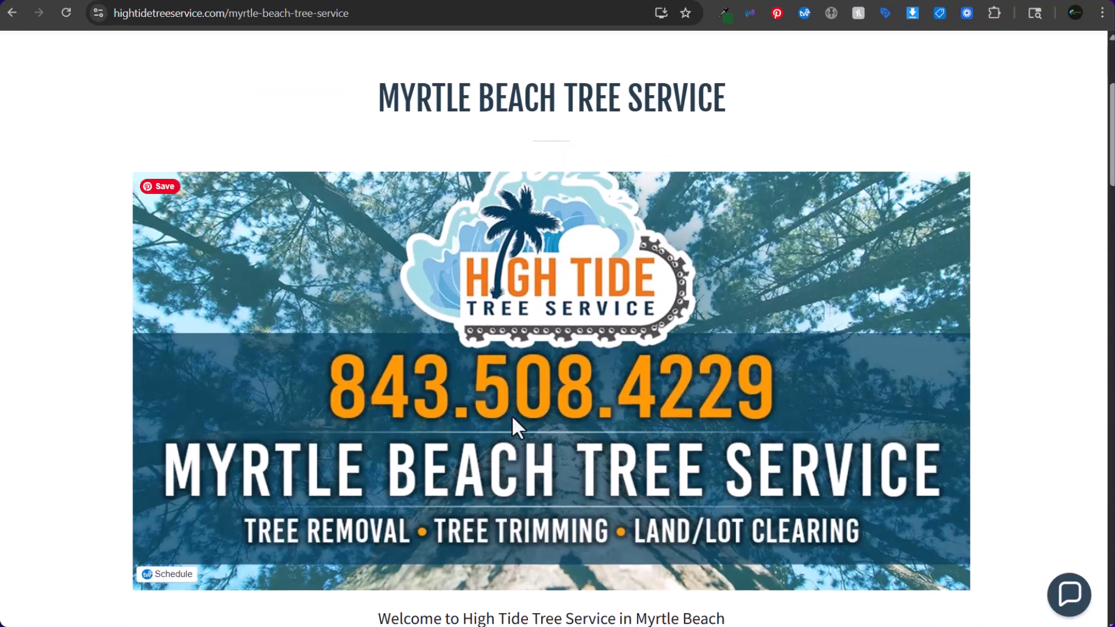
scroll(399, 343, "down", 3)
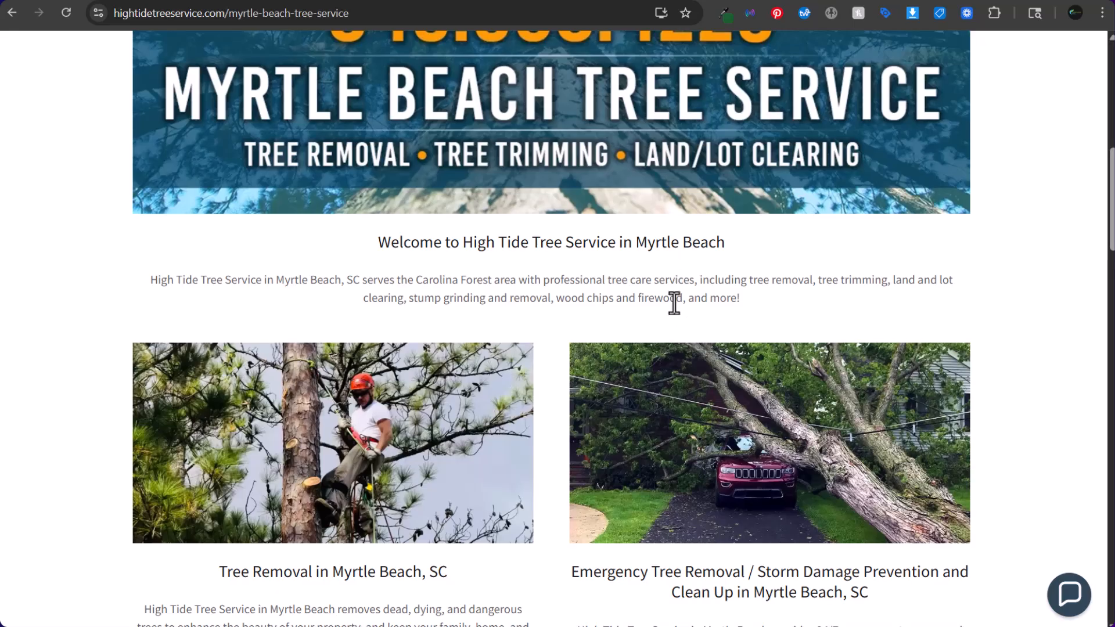
scroll(521, 283, "up", 5)
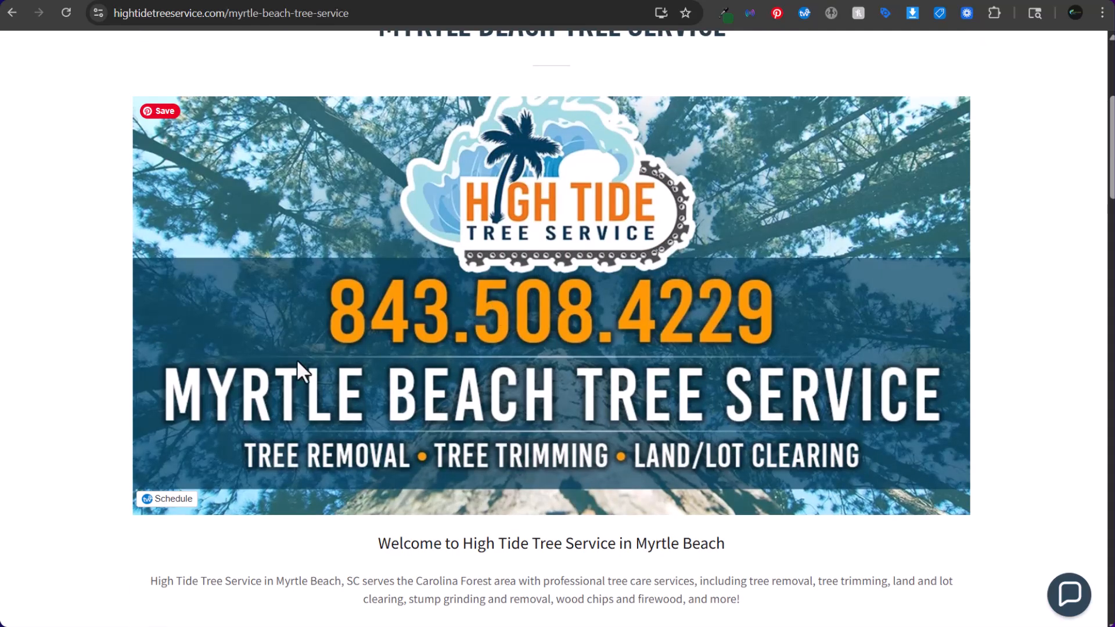
scroll(629, 297, "down", 6)
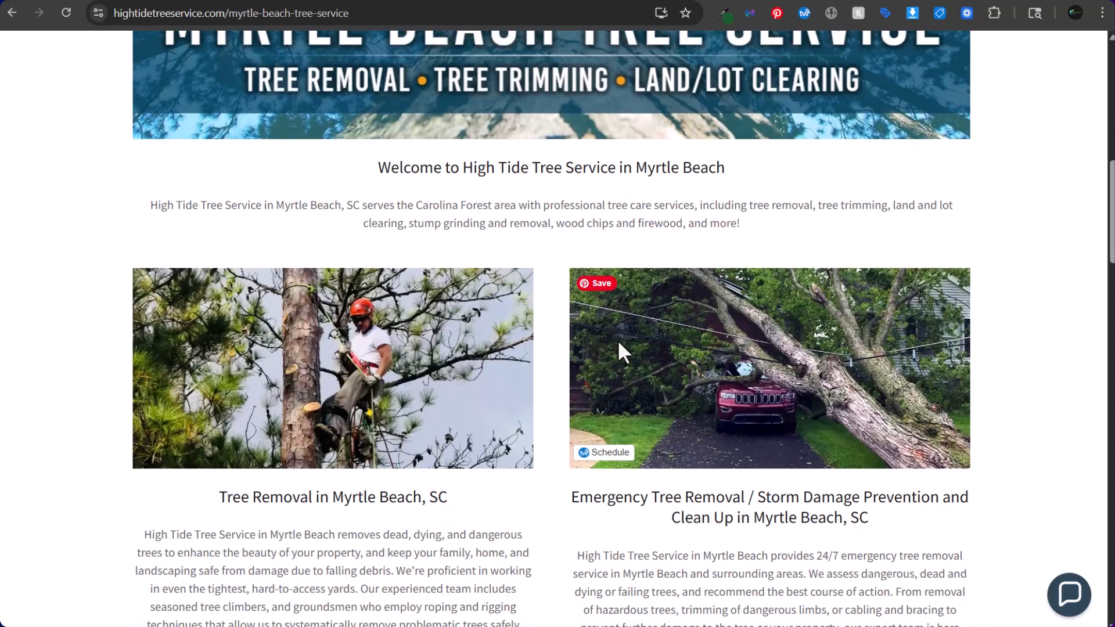
scroll(523, 291, "down", 10)
scroll(400, 279, "up", 1)
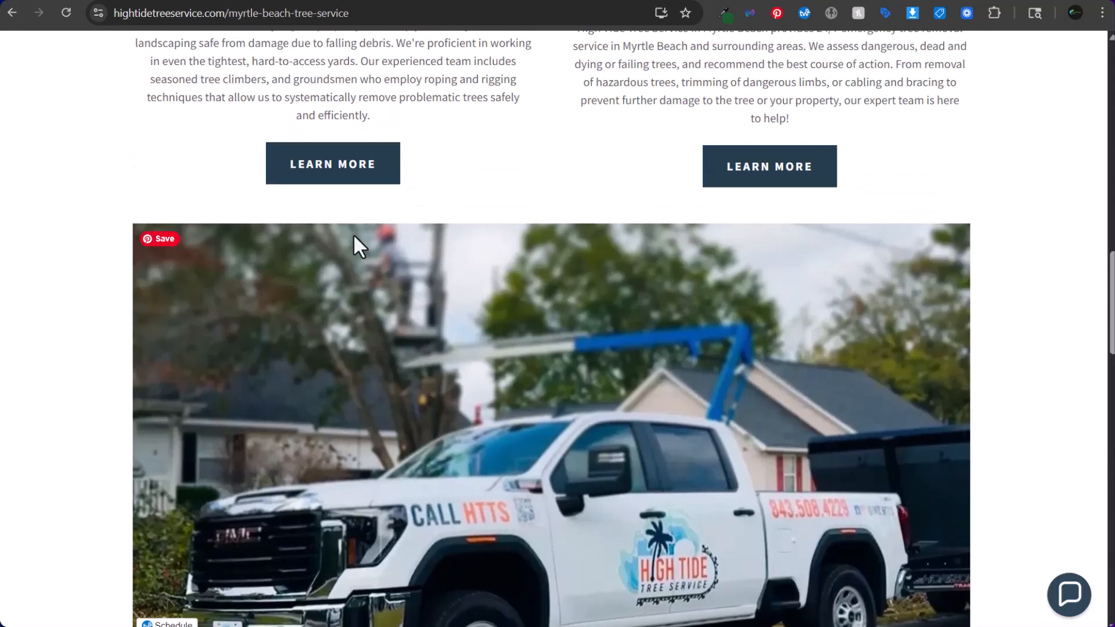
scroll(357, 233, "down", 7)
scroll(418, 227, "down", 6)
scroll(447, 255, "up", 20)
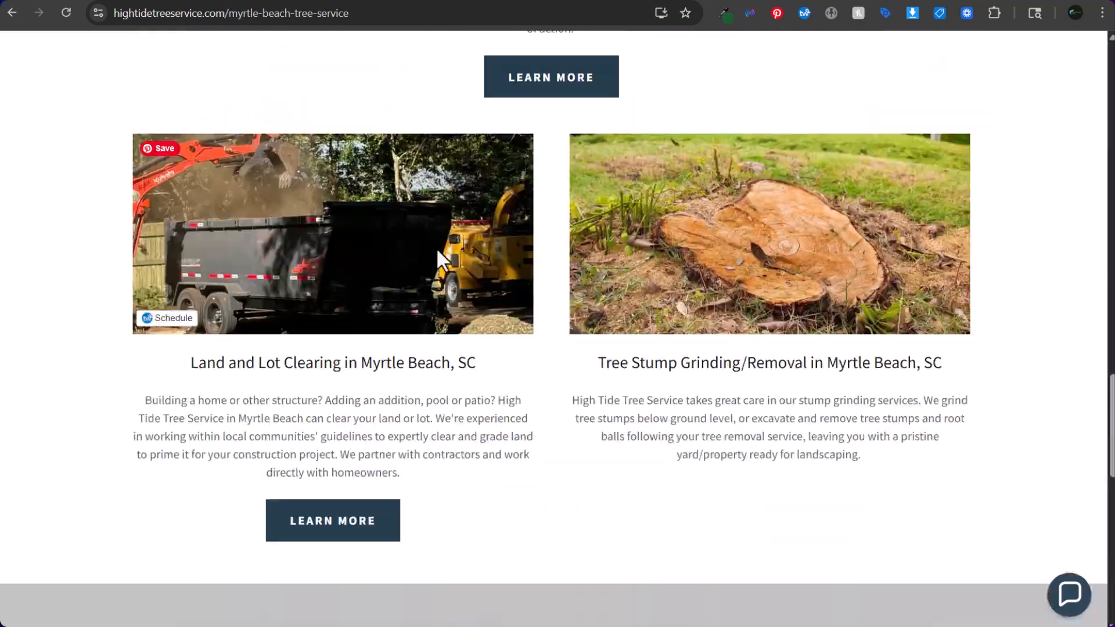
scroll(465, 275, "up", 3)
scroll(471, 237, "down", 15)
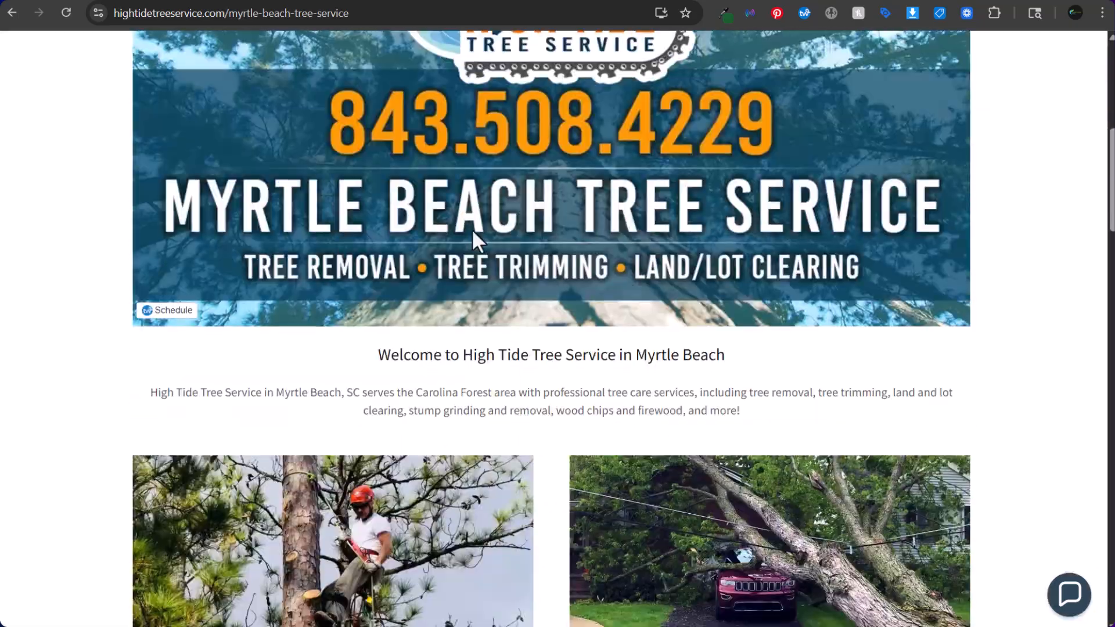
scroll(554, 244, "down", 20)
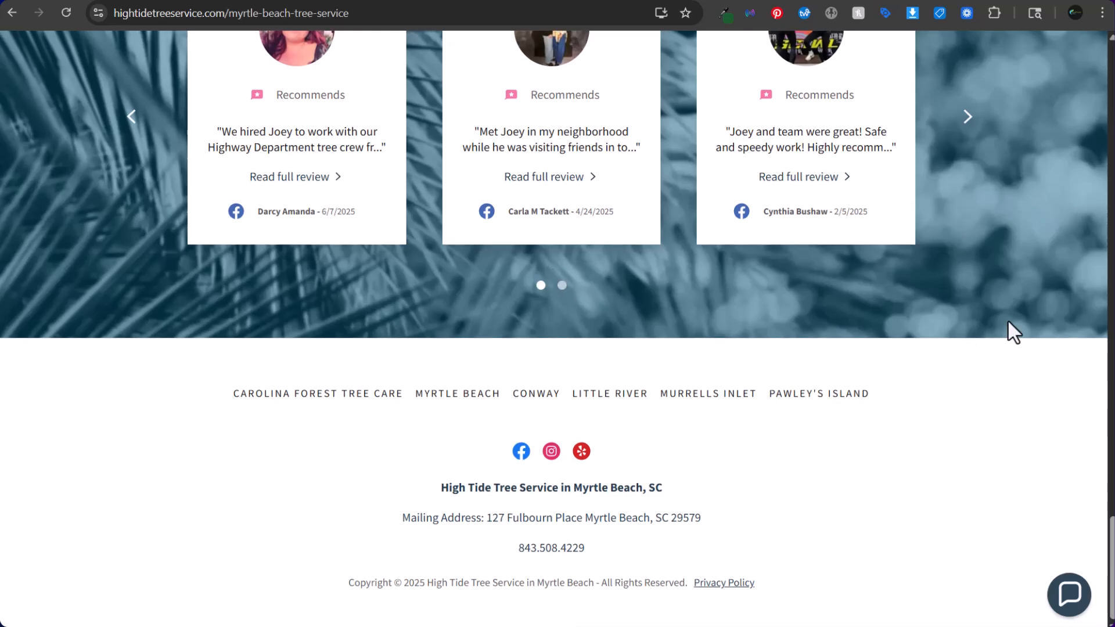
scroll(1032, 323, "up", 6)
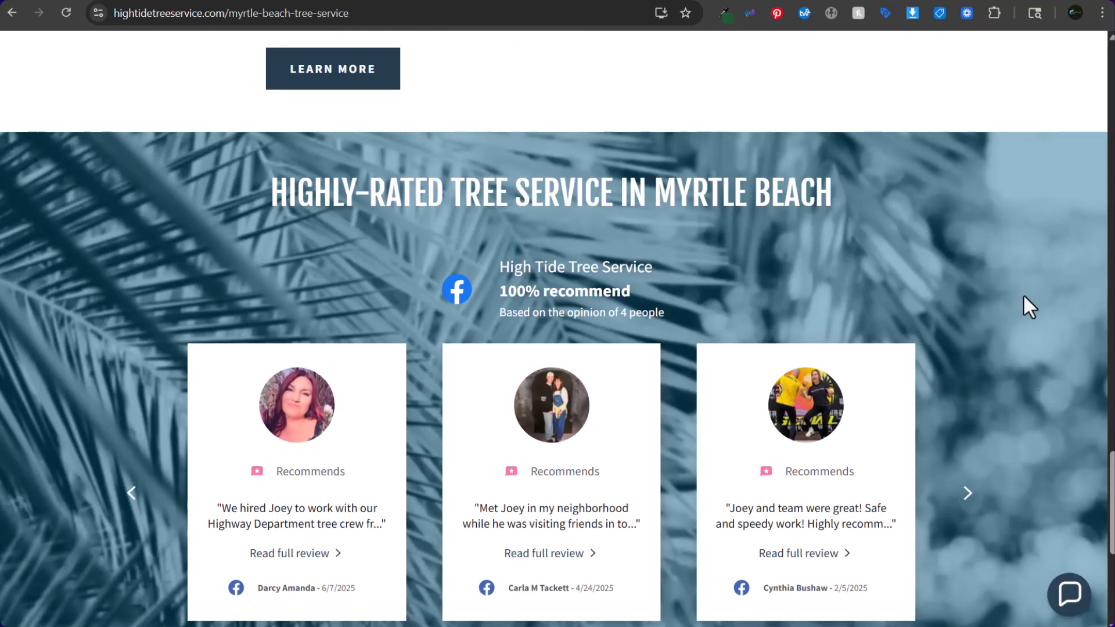
scroll(1024, 298, "up", 15)
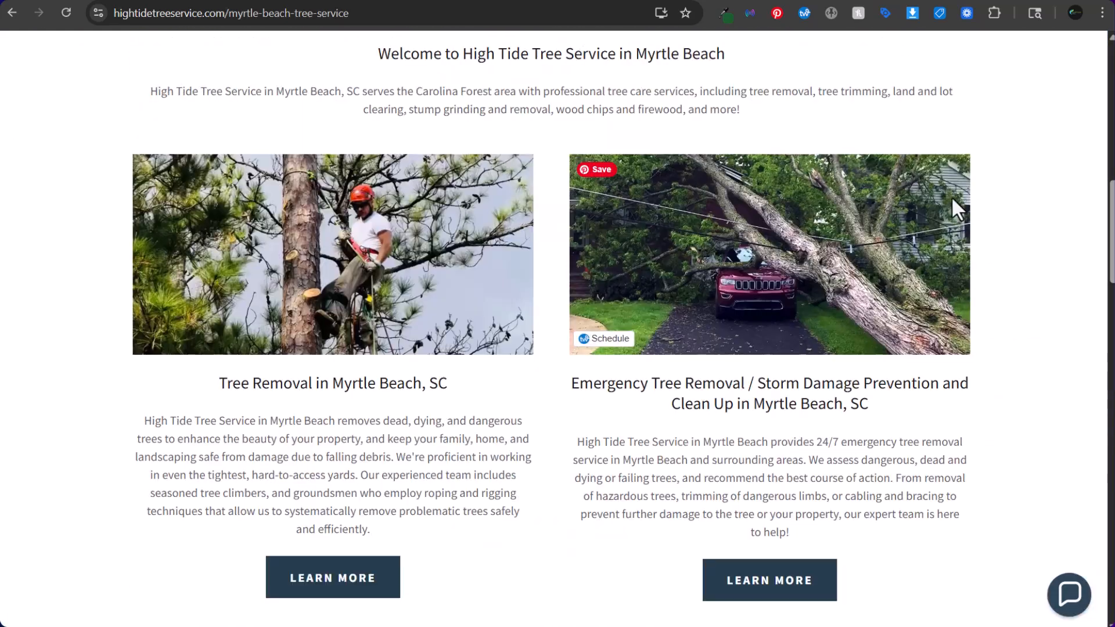
scroll(951, 197, "up", 10)
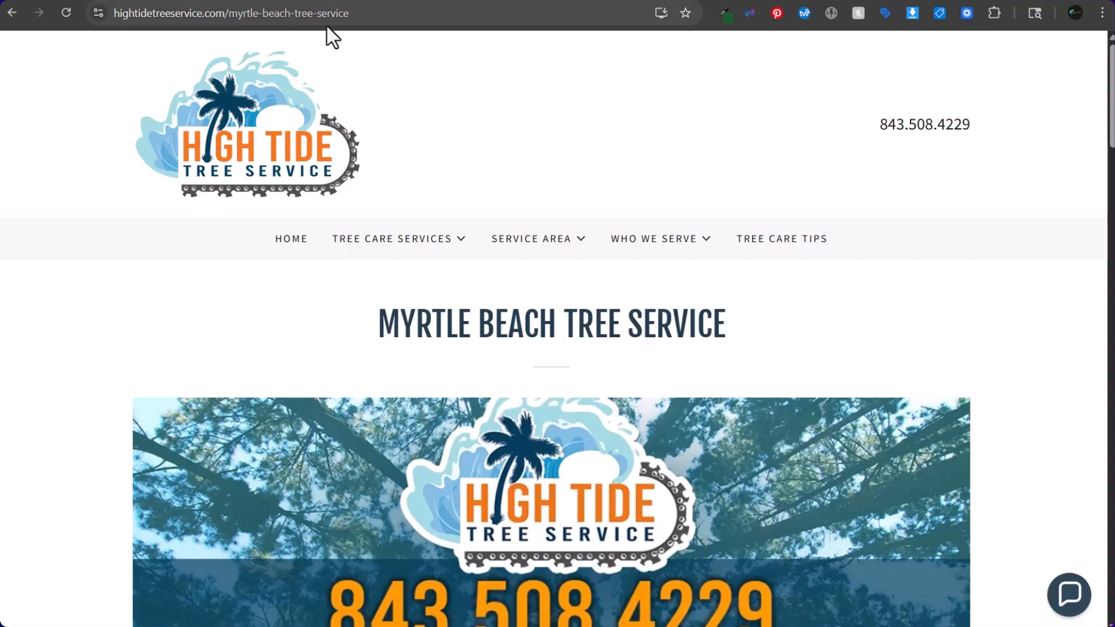
Back in Google Ads, replace Service with Removal in the campaign name, continue to bidding, and hide the notice about ads not running.
left_click(535, 0)
double_click(180, 454)
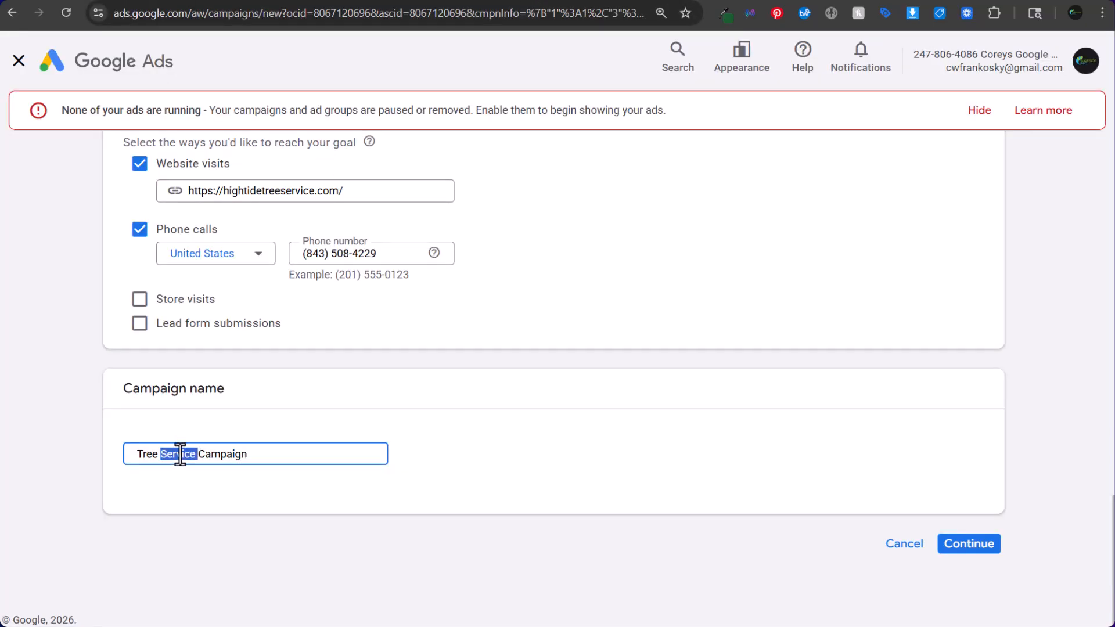
type("Removal")
key("Return")
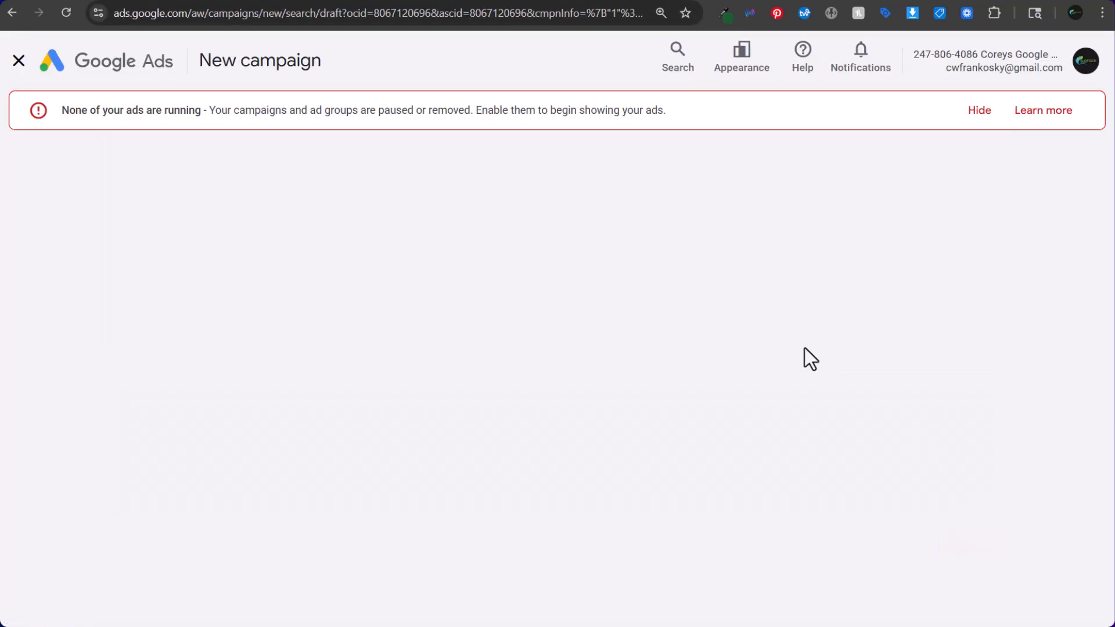
left_click(981, 111)
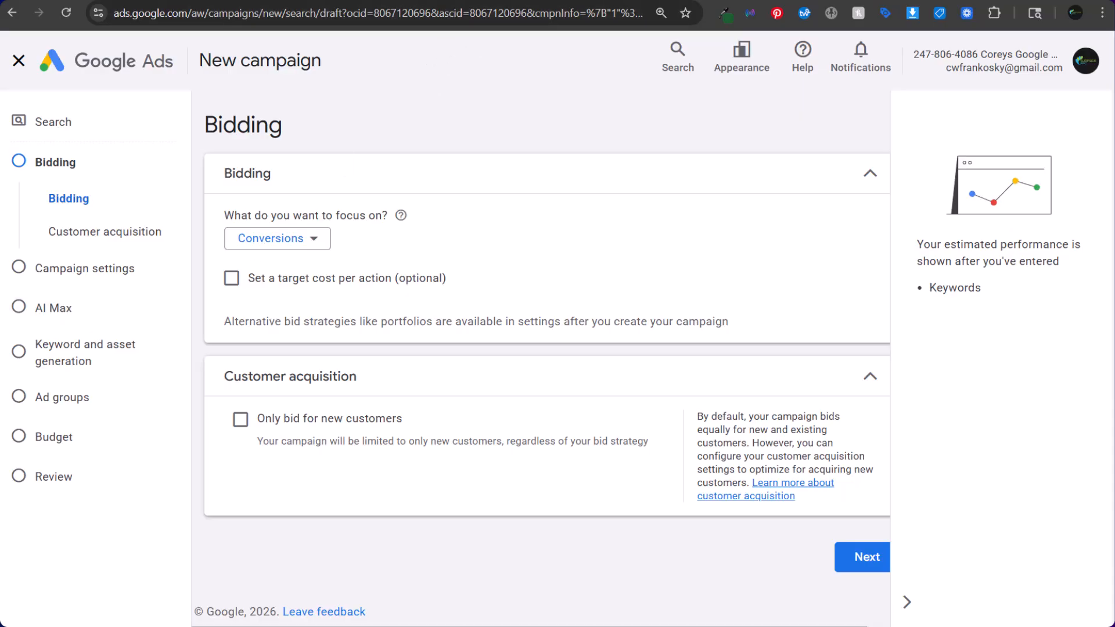
Set the bidding focus to Clicks and enable a maximum cost per click bid limit.
left_click(278, 248)
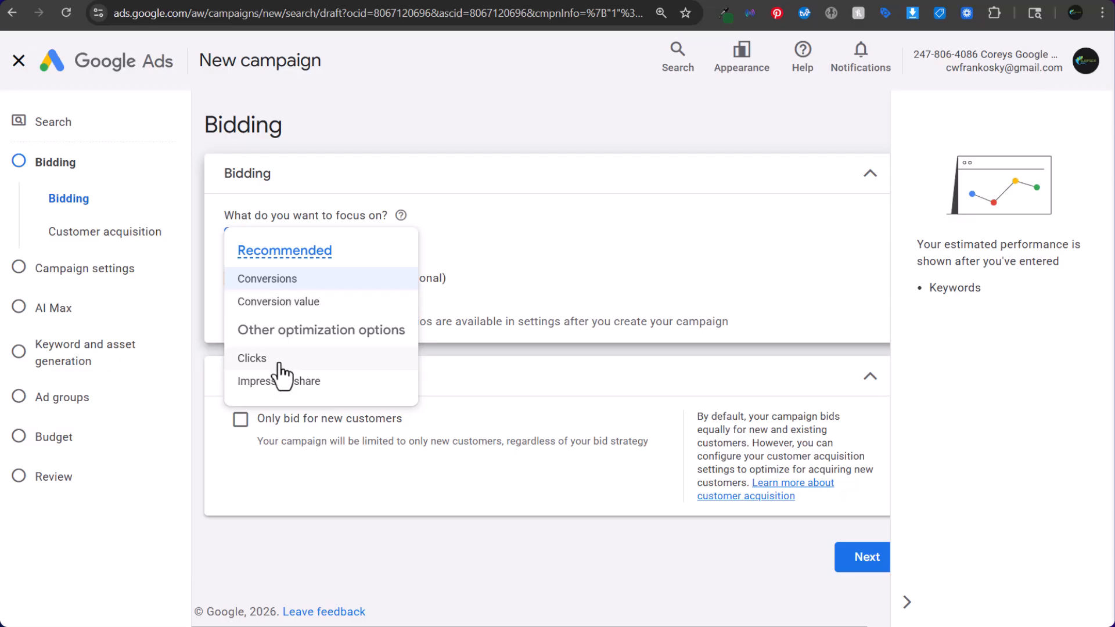
left_click(280, 359)
left_click(273, 287)
left_click(294, 326)
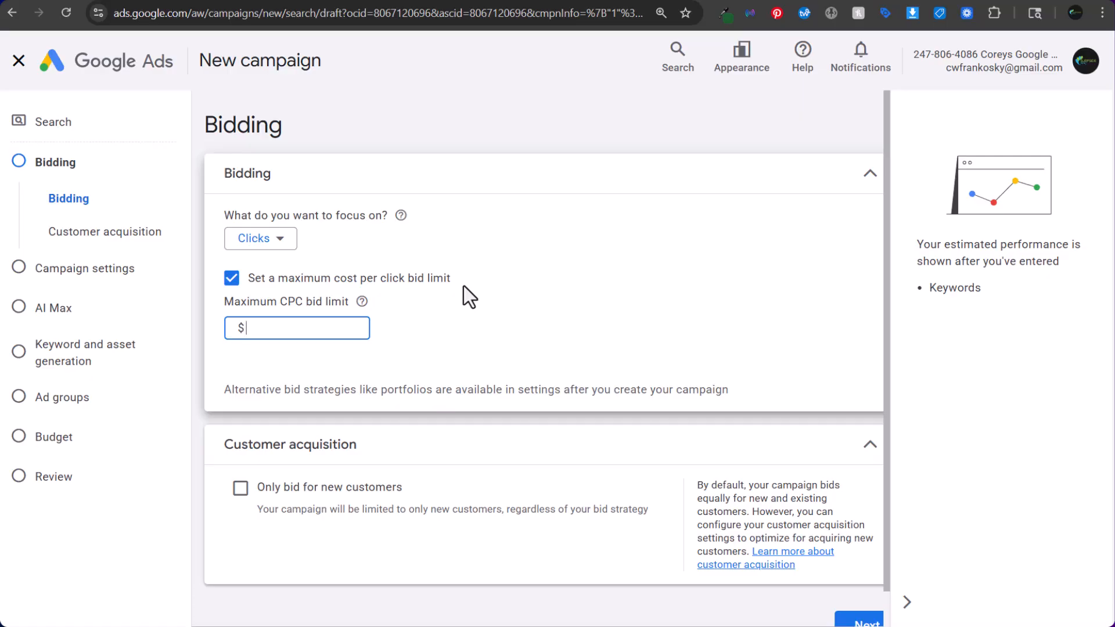
Set the bidding focus to Conversions and enable the optional target cost per action.
left_click(280, 246)
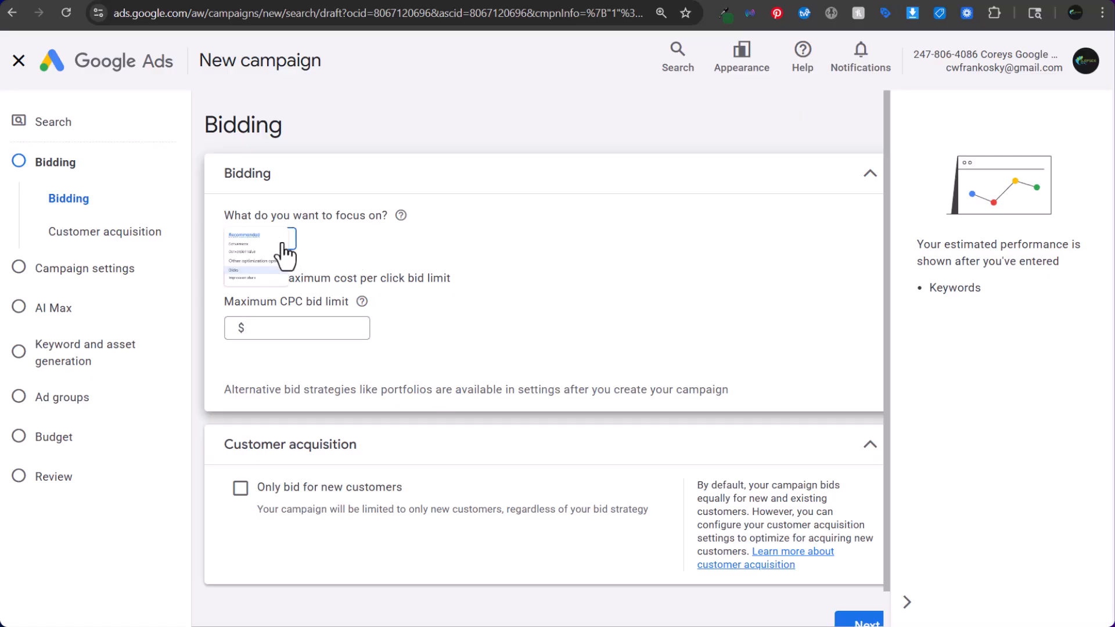
left_click(261, 278)
left_click(263, 280)
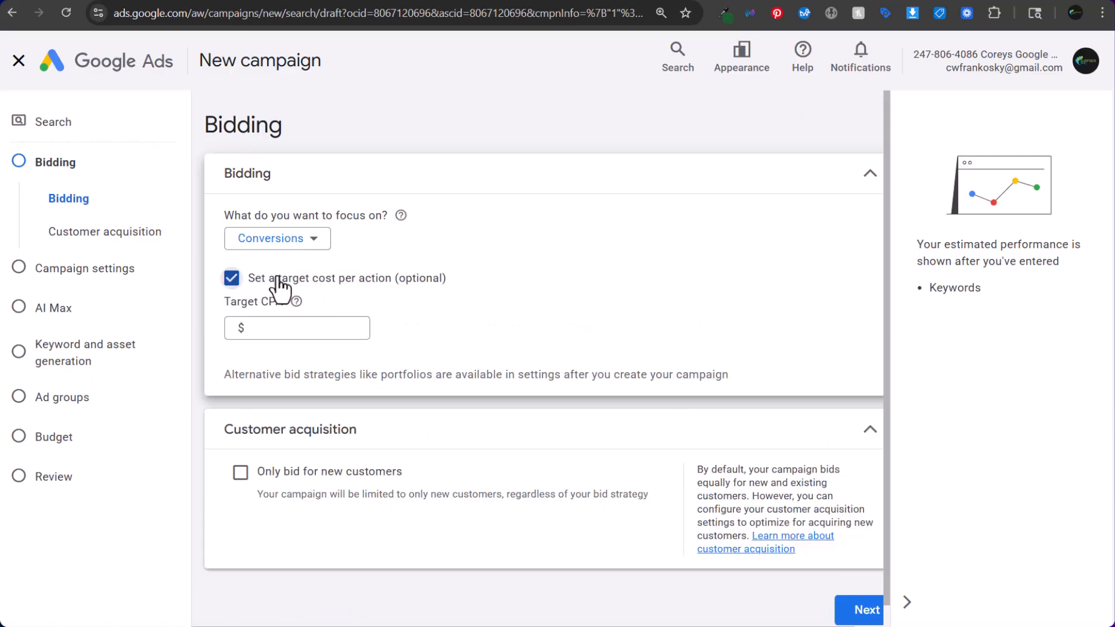
Set the target cost per action to $75.
left_click(294, 328)
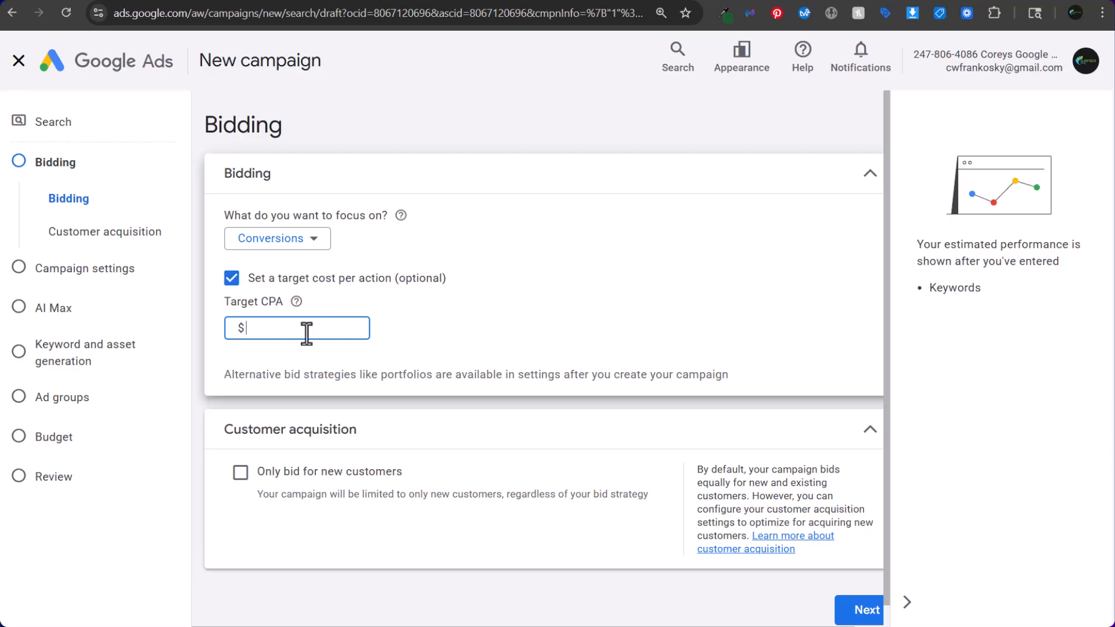
type("75")
left_click(500, 305)
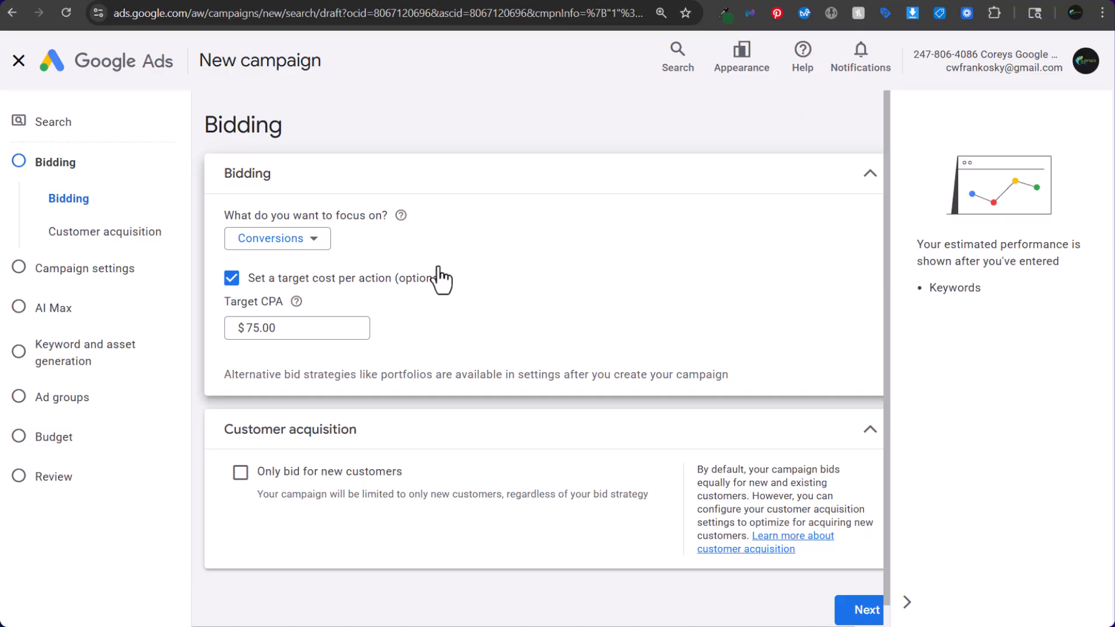
left_click_drag(225, 214, 462, 305)
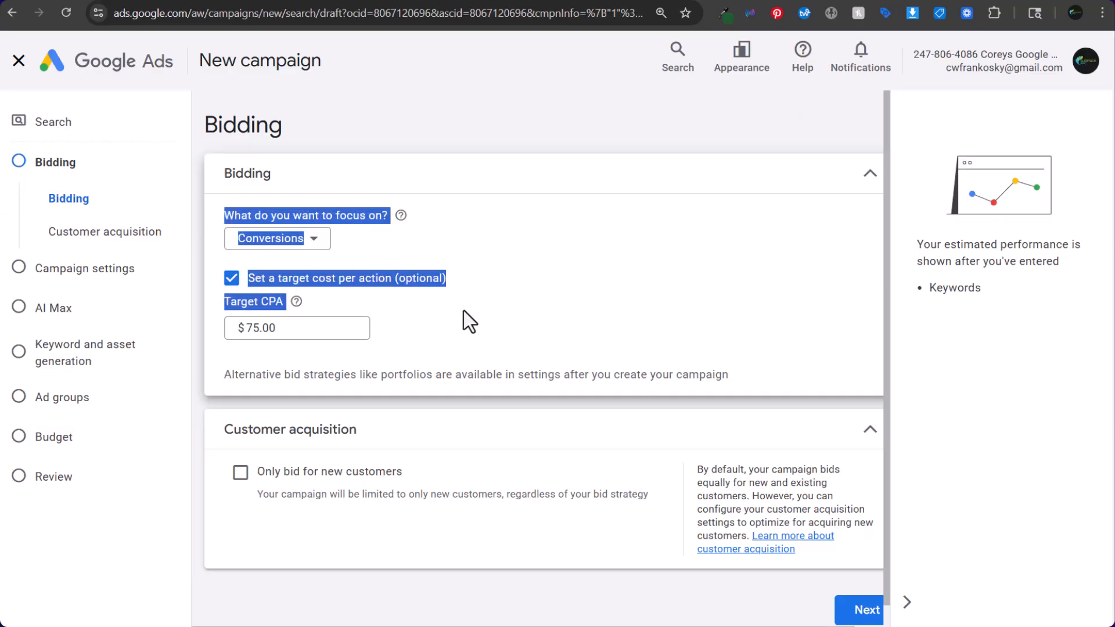
left_click(465, 311)
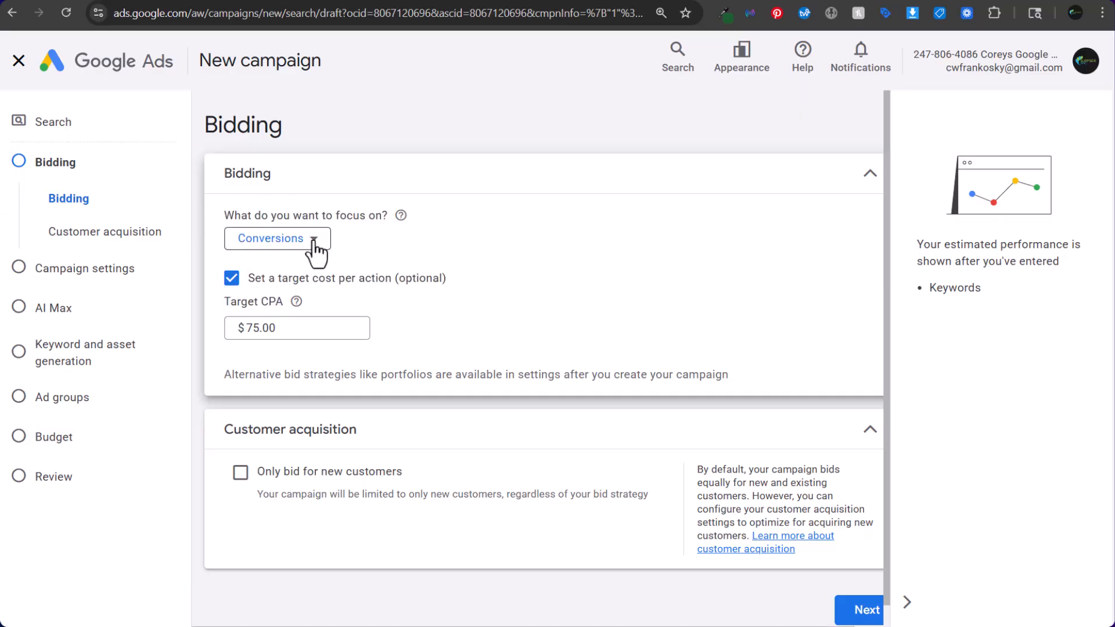
Replace the target CPA with a Clicks bidding focus capped at a $25 maximum CPC, and continue to the campaign settings.
left_click(229, 279)
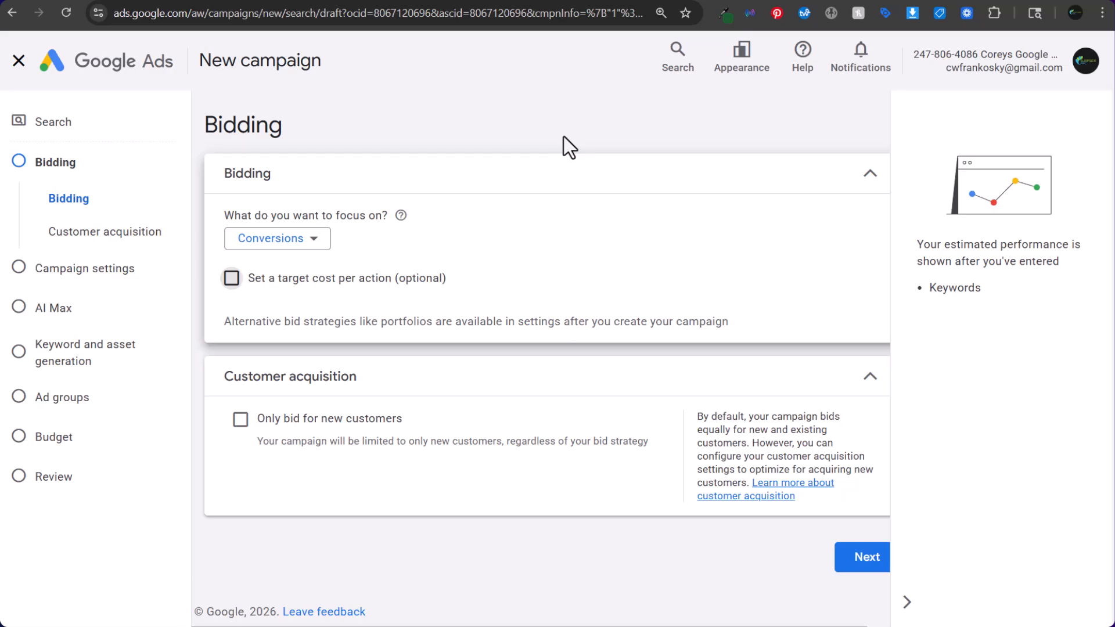
left_click(288, 244)
left_click(249, 357)
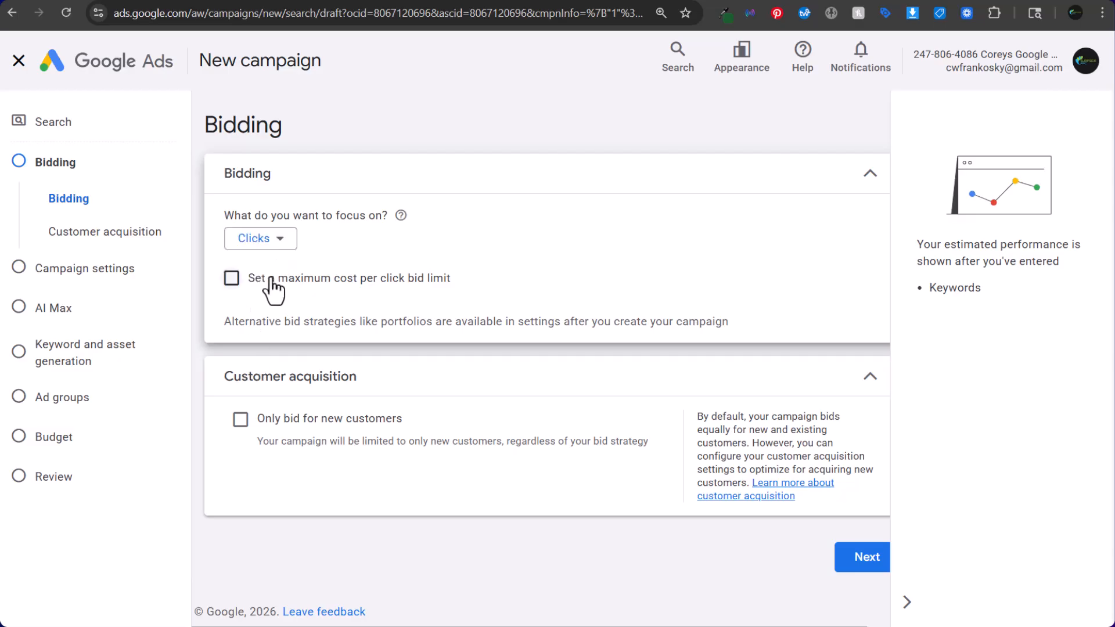
left_click(269, 278)
left_click(293, 330)
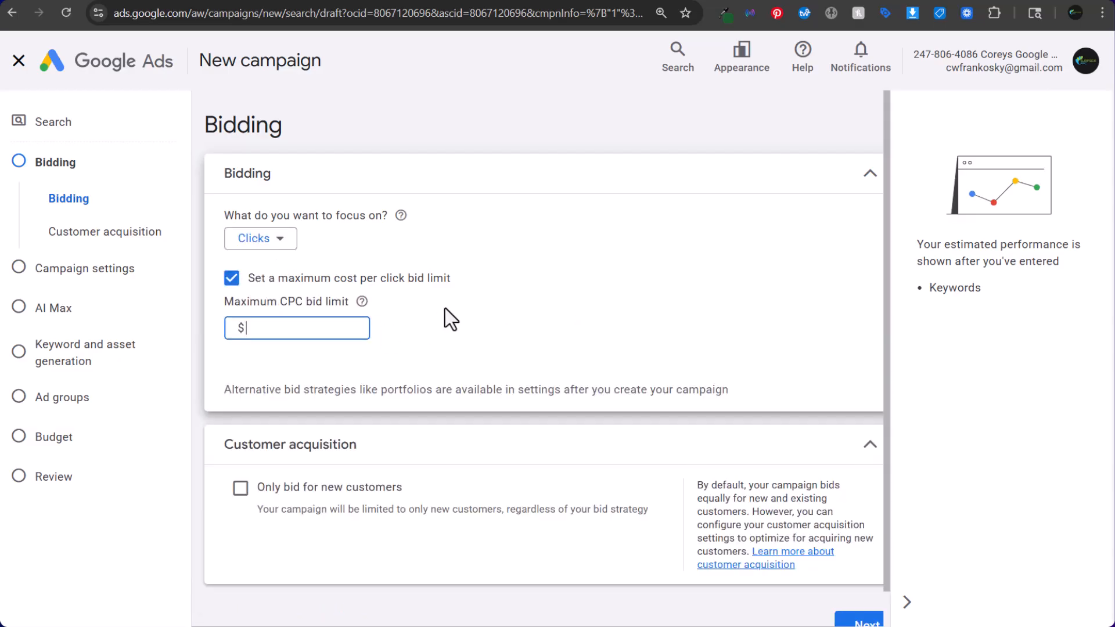
type("25")
left_click(477, 117)
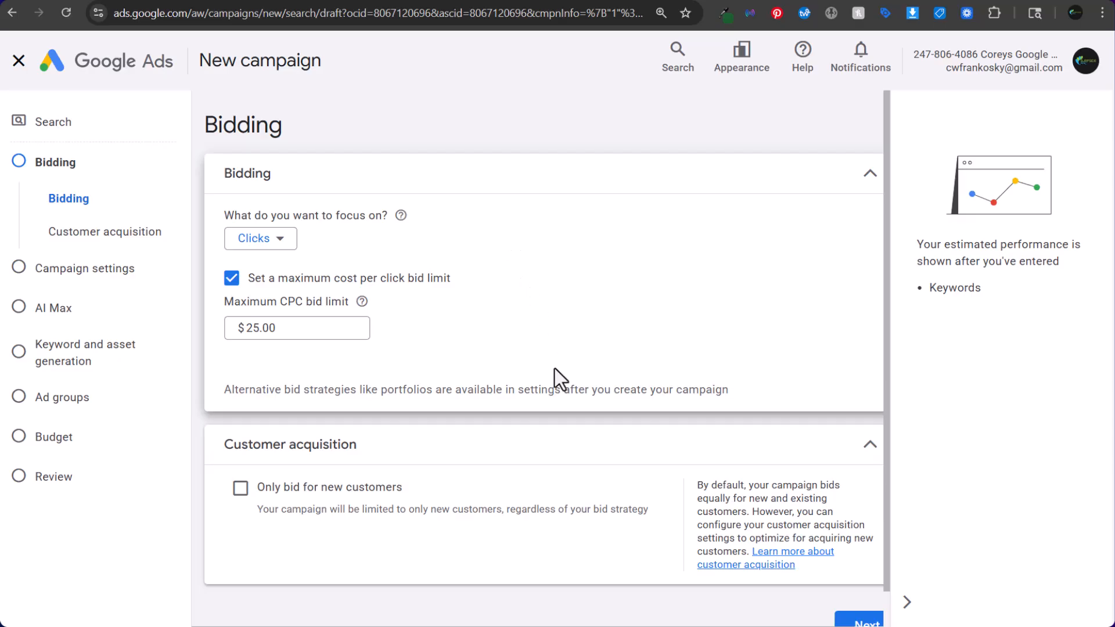
scroll(568, 321, "down", 1)
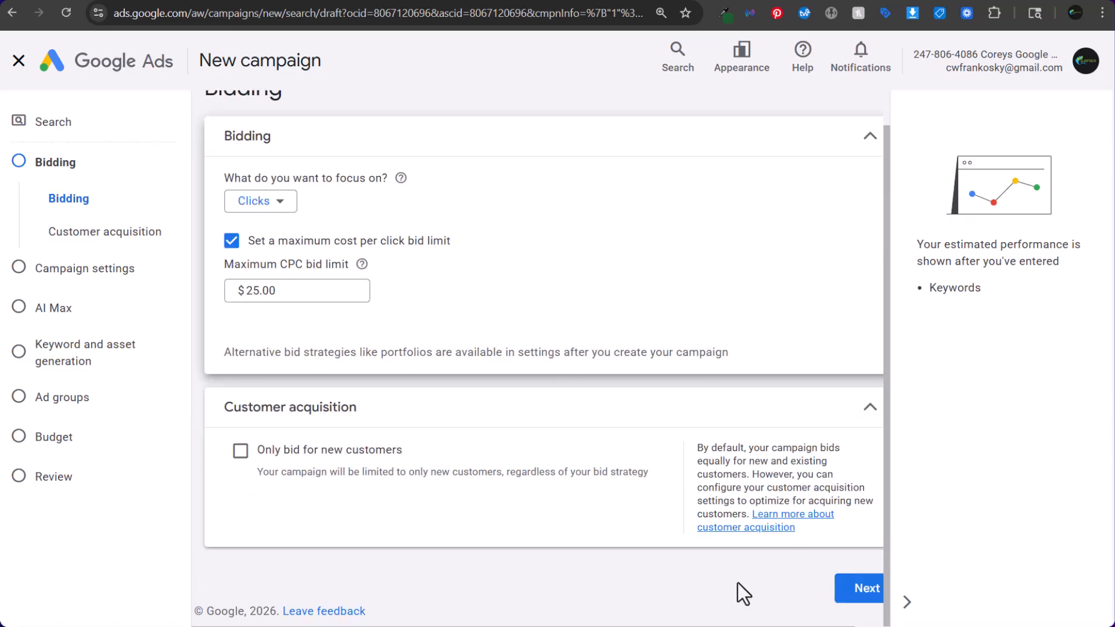
left_click(861, 588)
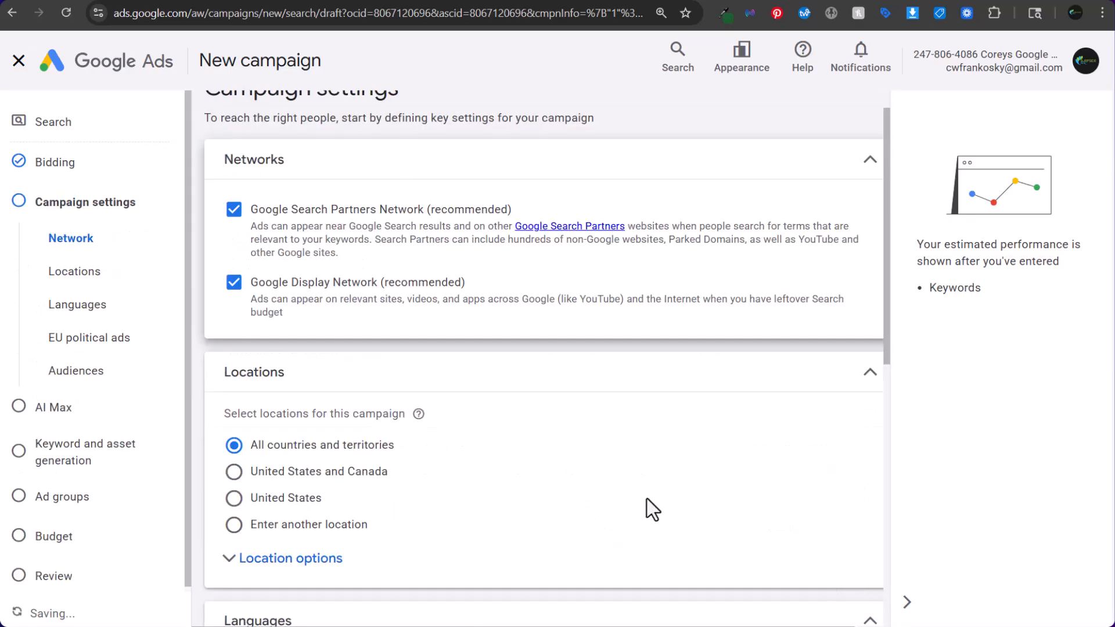
Opt out of the Search Partners and Display networks, and include the city of Myrtle Beach, South Carolina, as a campaign location.
left_click(234, 283)
scroll(591, 450, "down", 3)
left_click(234, 377)
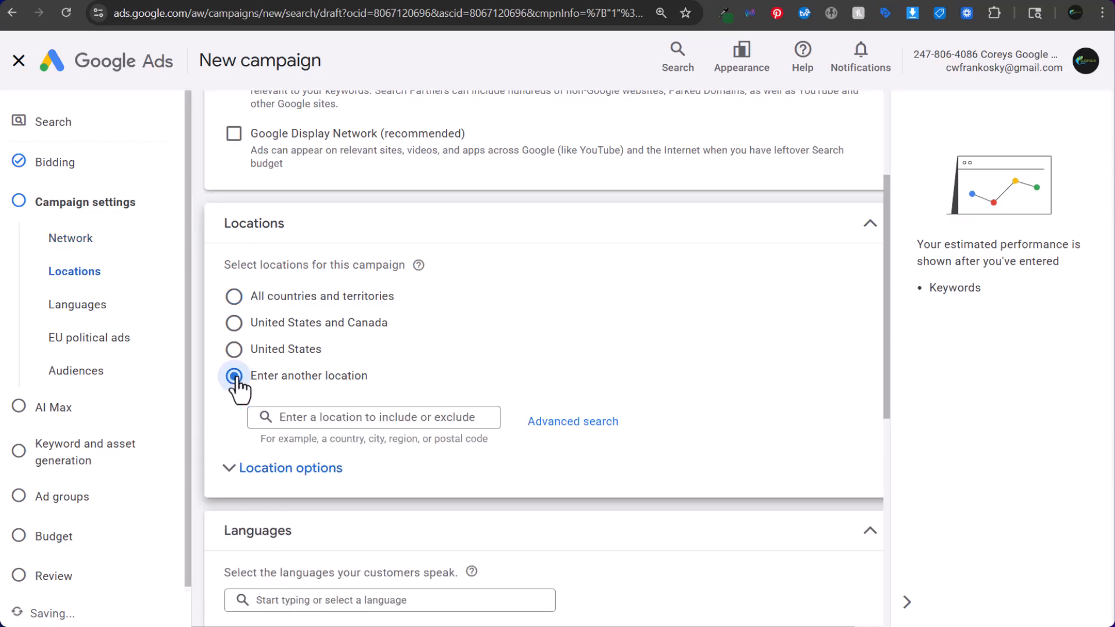
left_click(321, 423)
type("myrtle beach")
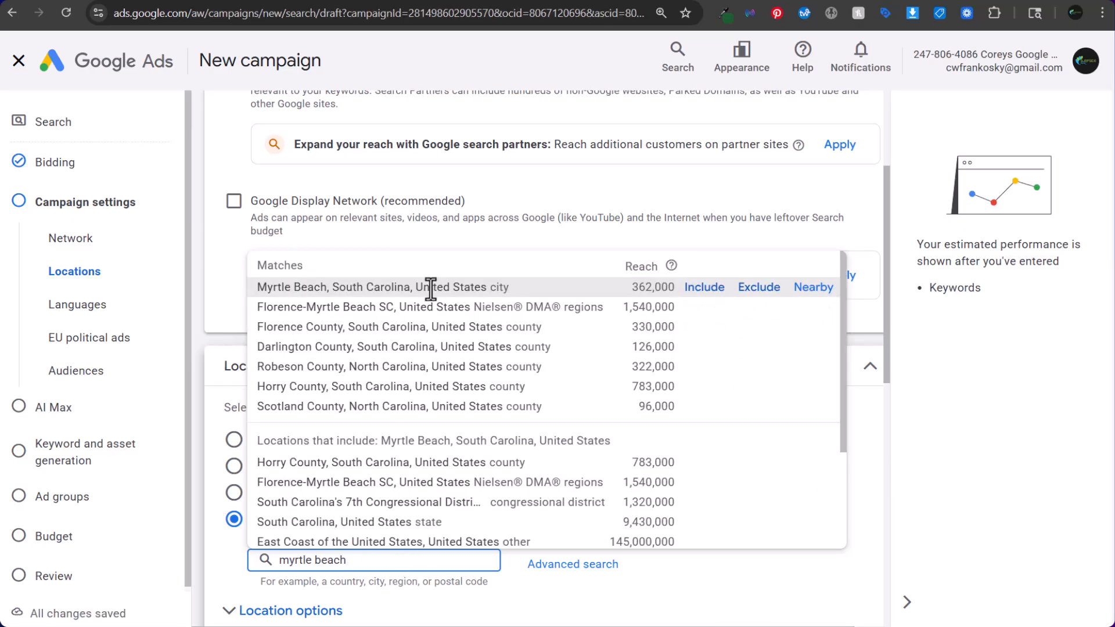
left_click(700, 288)
scroll(317, 399, "down", 4)
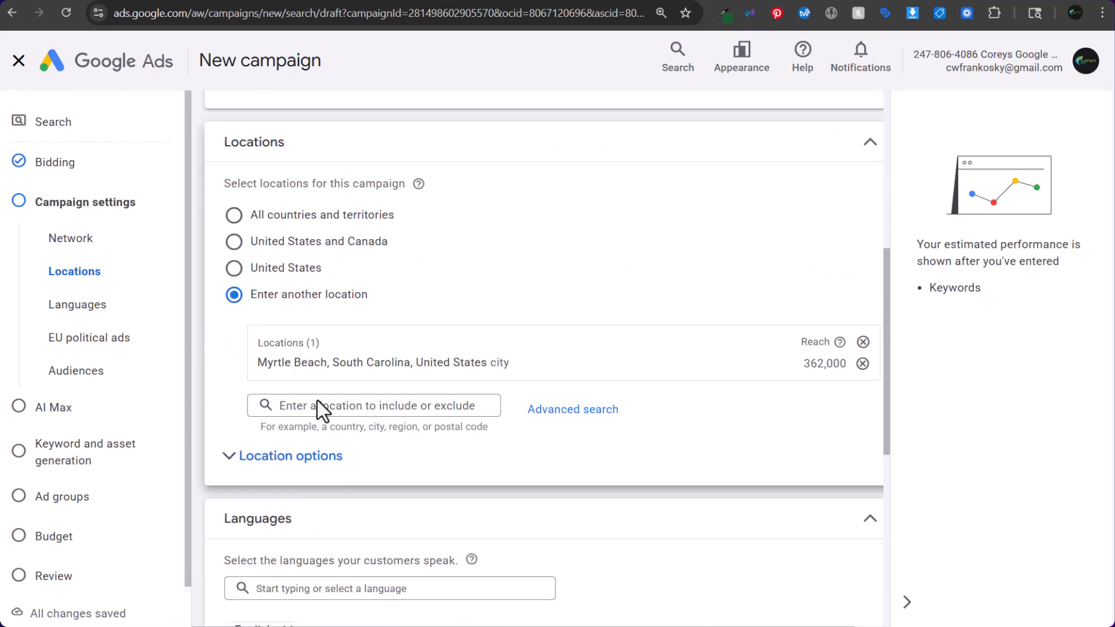
Switch to the High Tide Tree Service website and examine the towns listed under its service area.
left_click(755, 0)
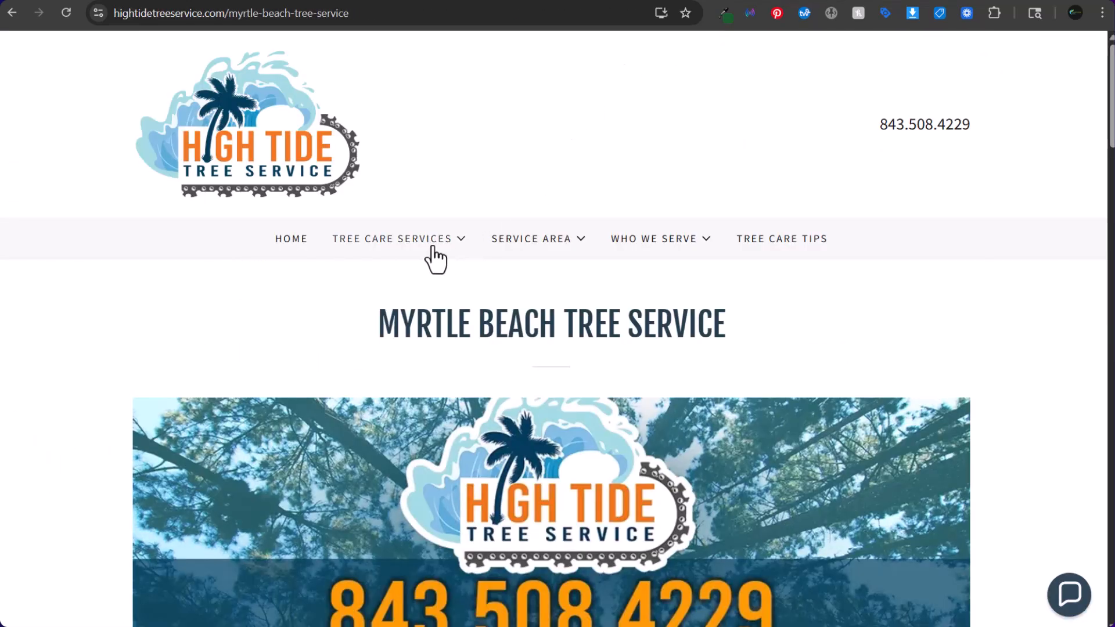
scroll(435, 258, "down", 1)
left_click(566, 174)
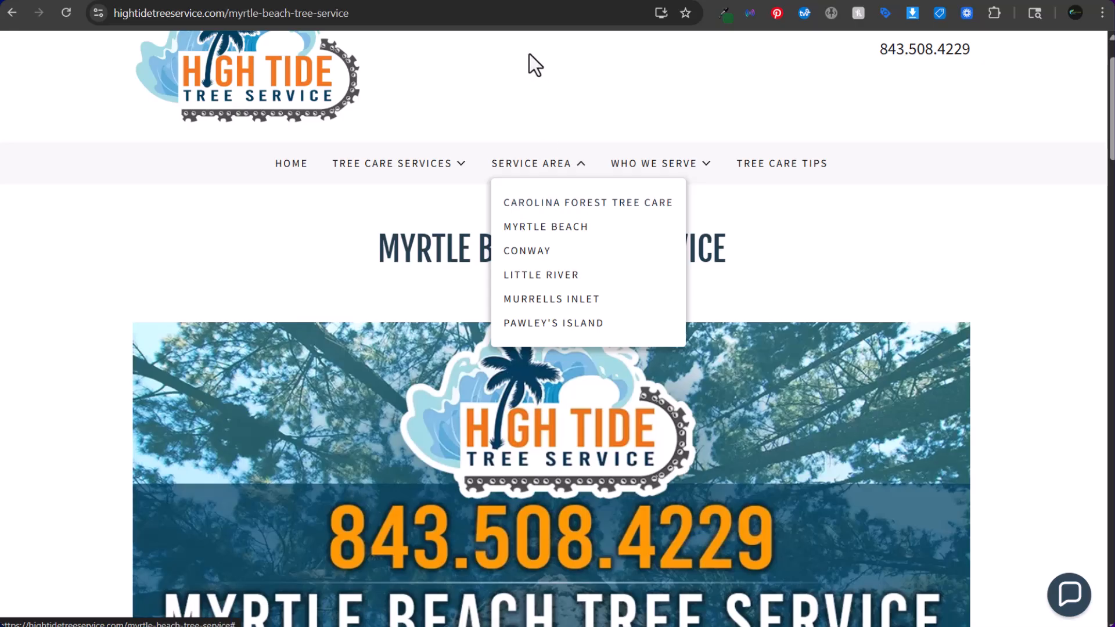
Back in Google Ads, use the advanced location search to include a 7-mile radius around Myrtle Beach, SC.
left_click(529, 0)
left_click(546, 451)
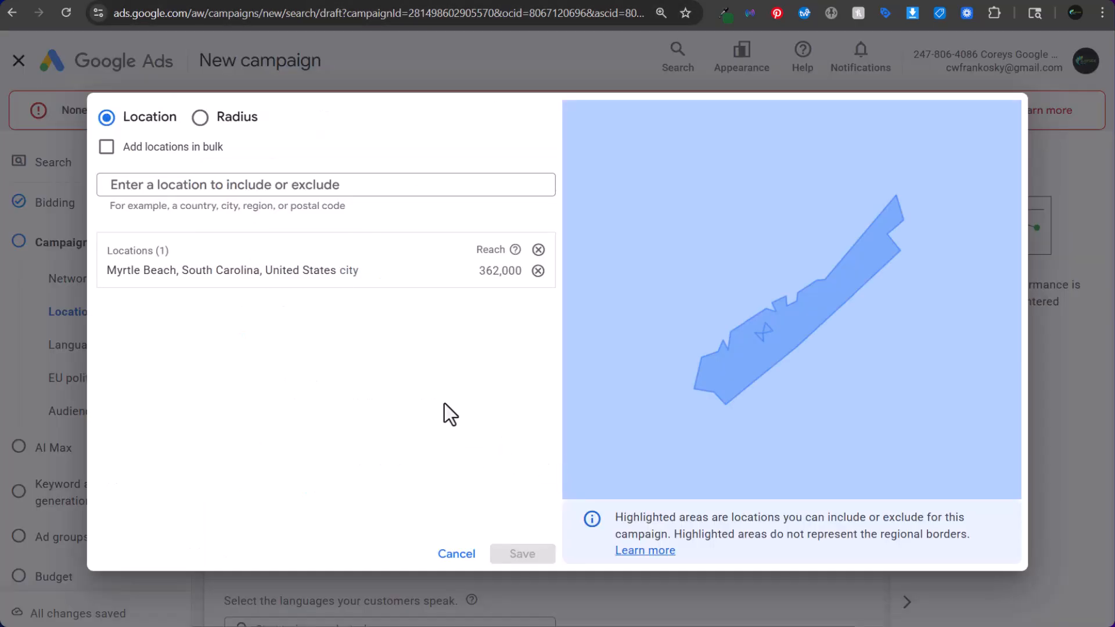
left_click(233, 120)
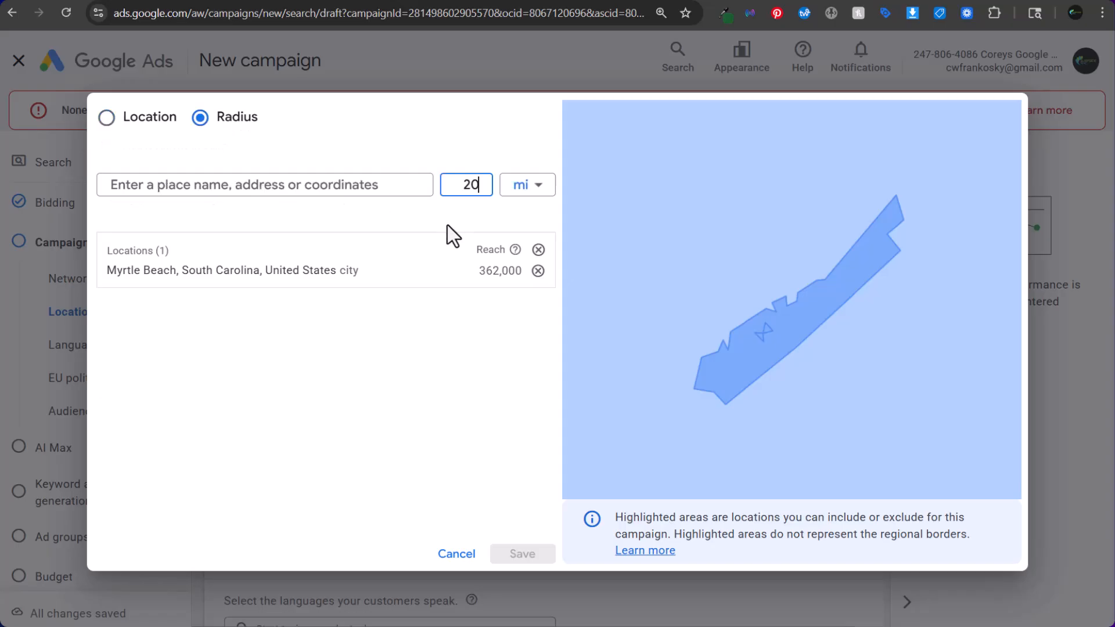
left_click(368, 184)
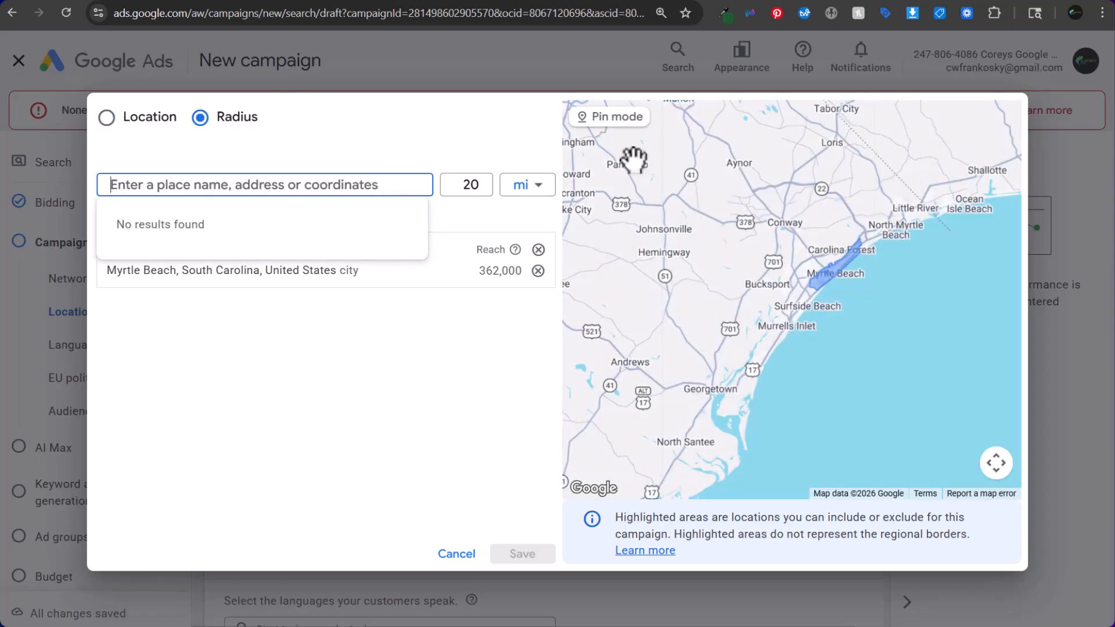
left_click_drag(455, 185, 489, 190)
type("7")
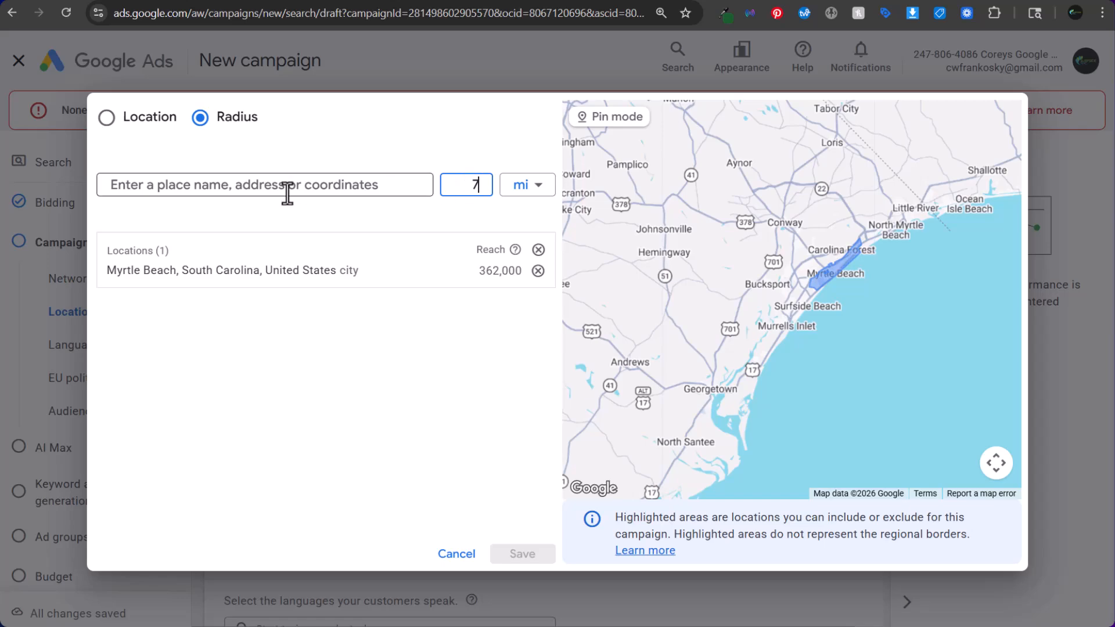
left_click(287, 185)
type("myrtle beach")
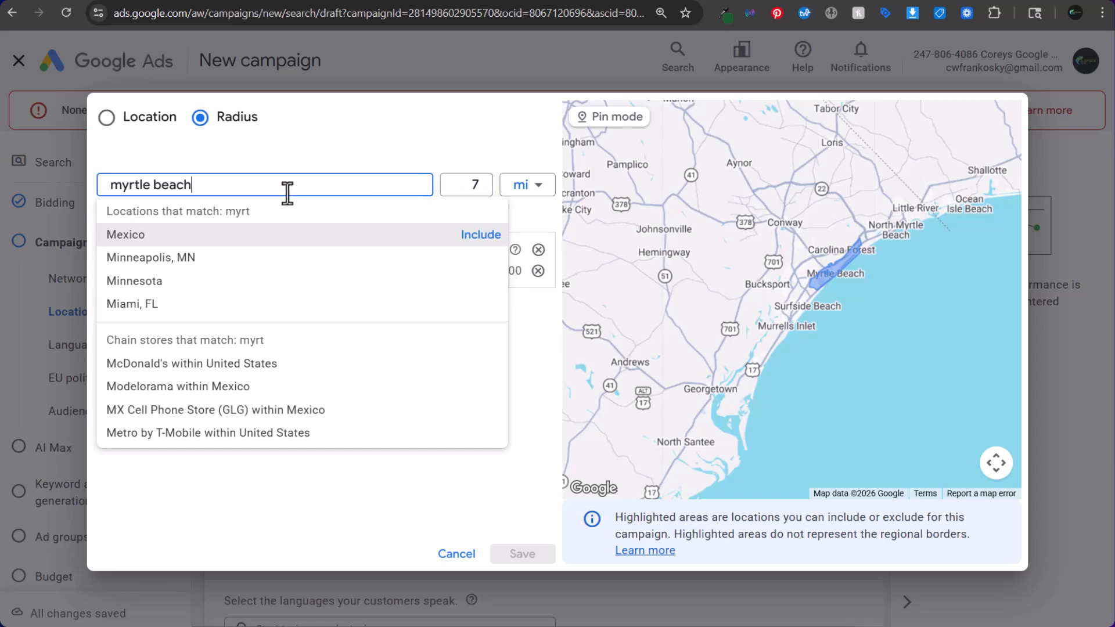
left_click(476, 233)
Include a 7-mile radius around Conway, SC, check the coverage on the map, and save the locations.
type("conw")
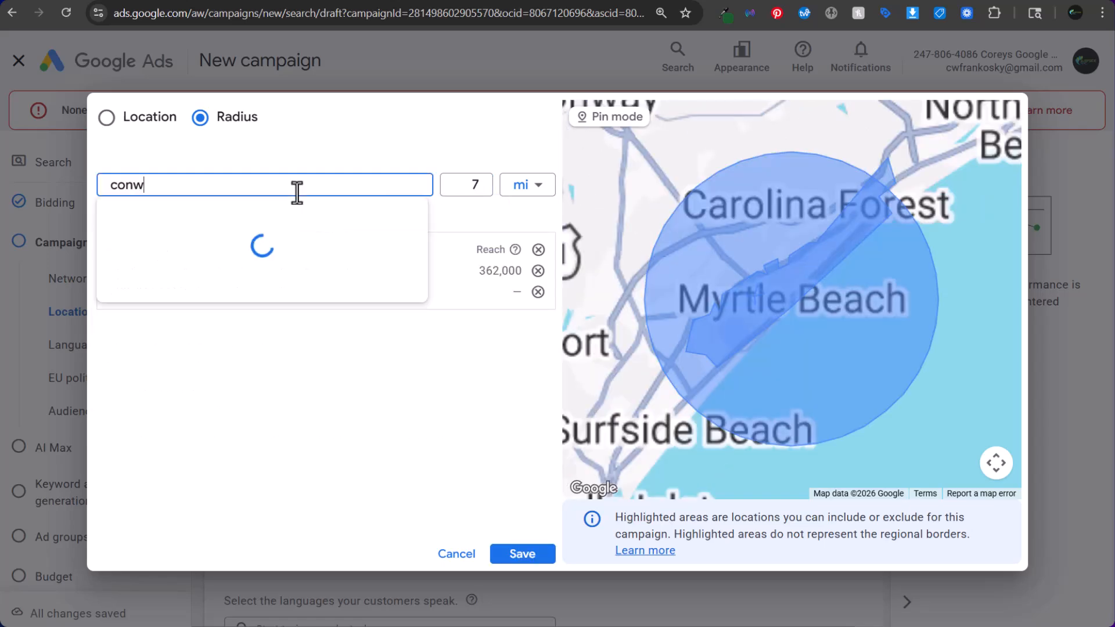
type("ay")
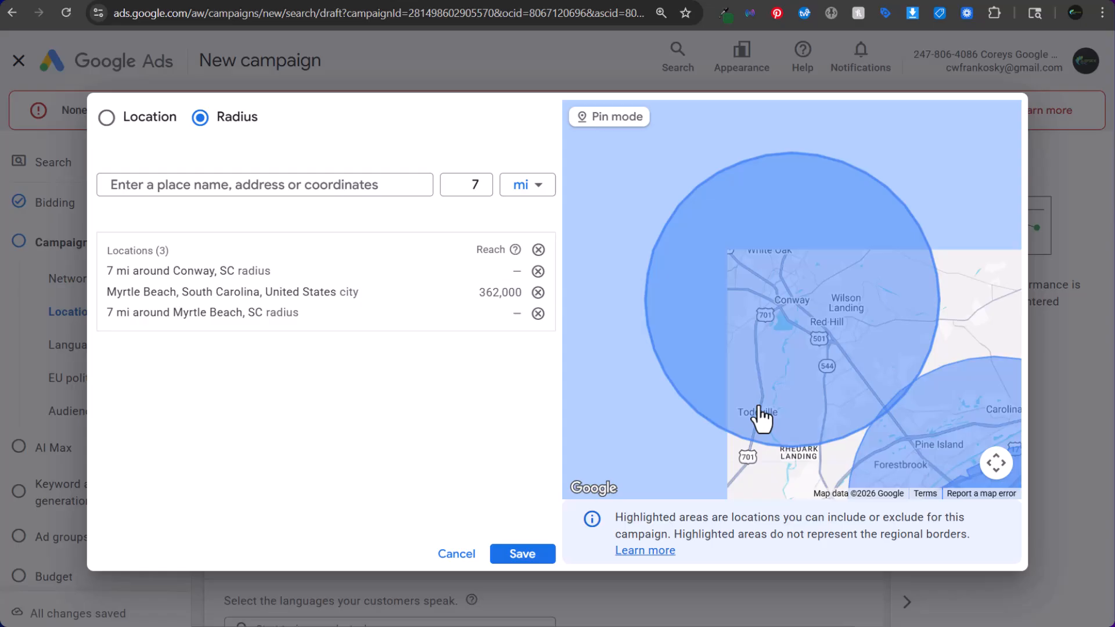
left_click_drag(758, 418, 778, 307)
scroll(779, 307, "down", 1)
left_click_drag(798, 360, 856, 222)
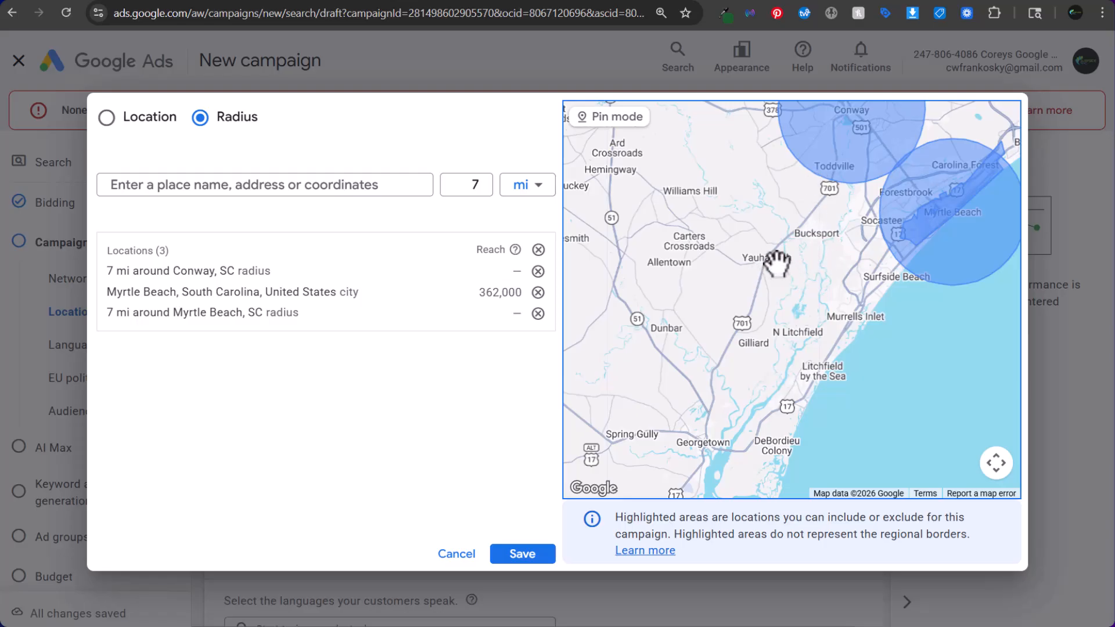
left_click(514, 557)
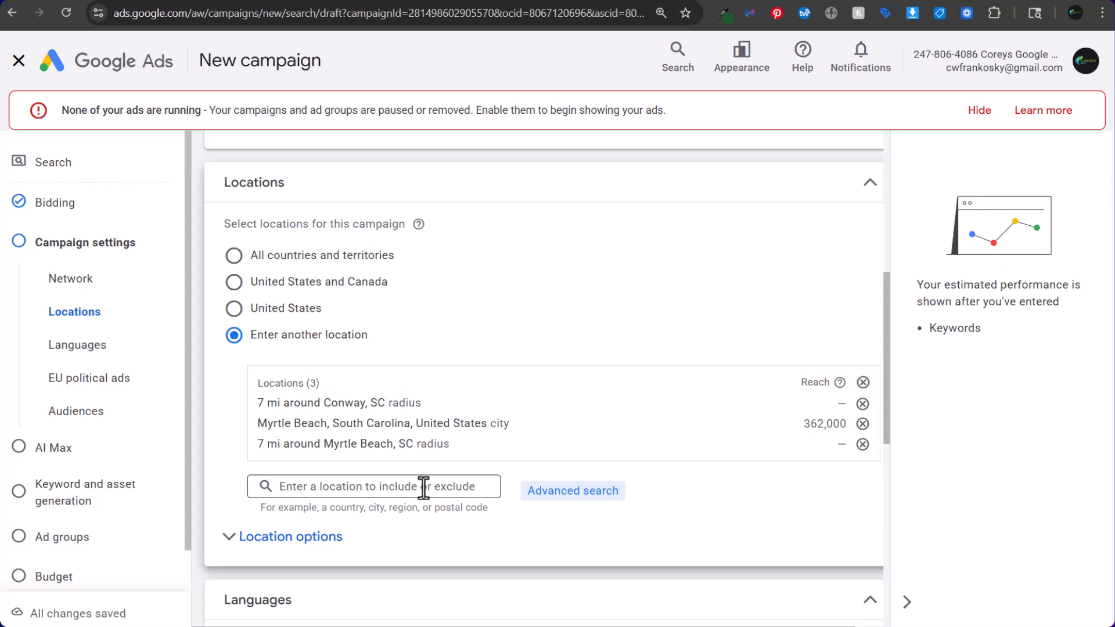
Limit the location options to Presence: people in or regularly in the included locations.
left_click(336, 537)
scroll(348, 498, "down", 4)
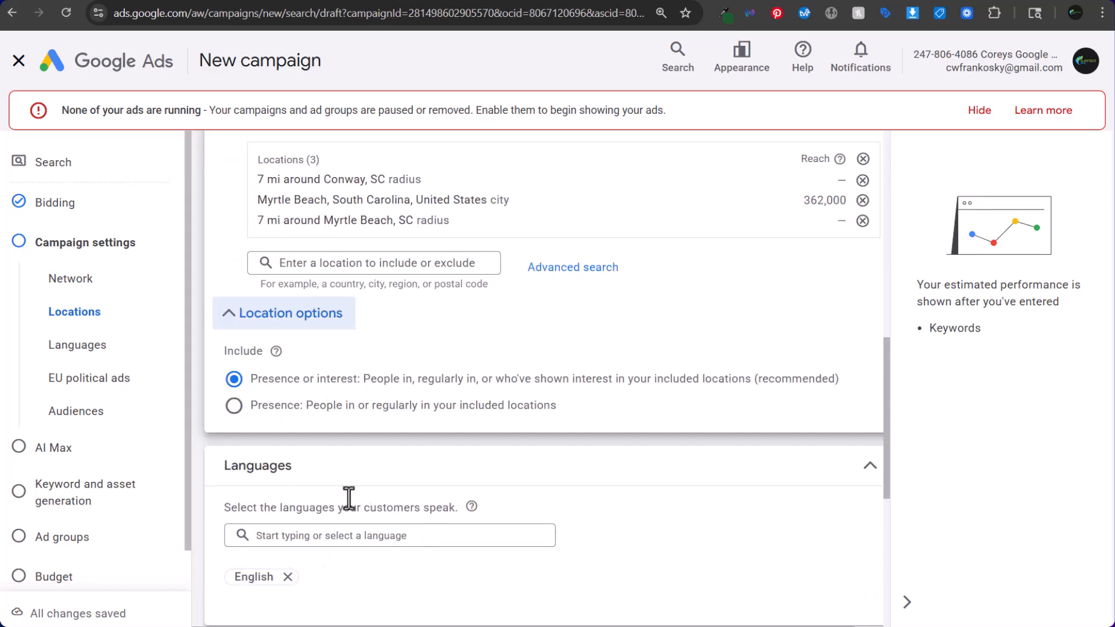
left_click(299, 405)
scroll(248, 237, "down", 6)
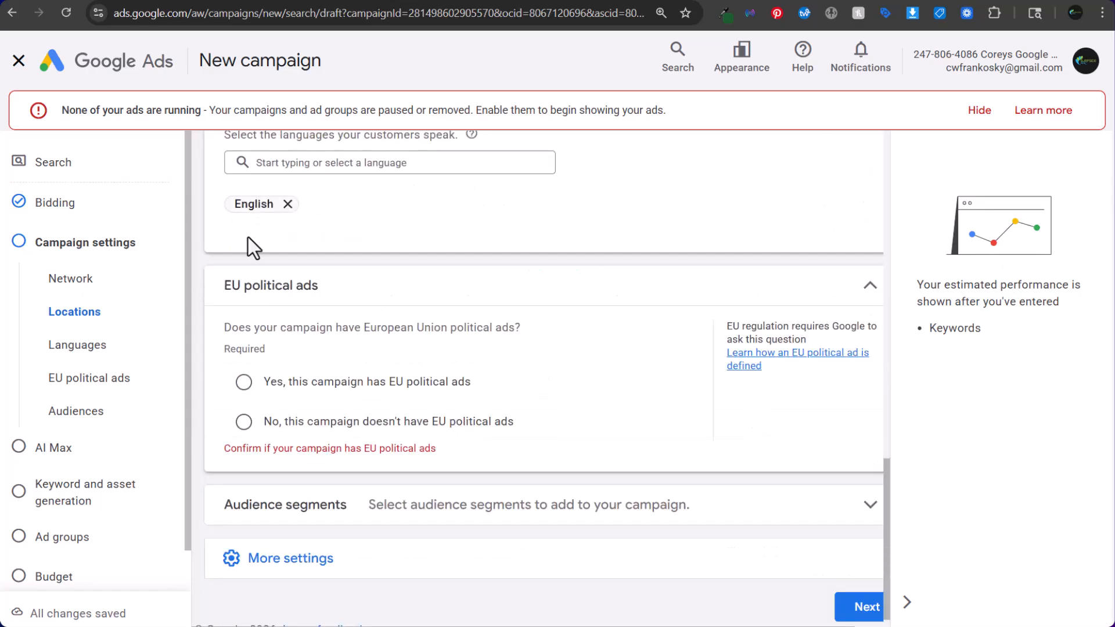
Declare that the campaign has no EU political ads and that the account isn't planned to run any.
left_click(267, 419)
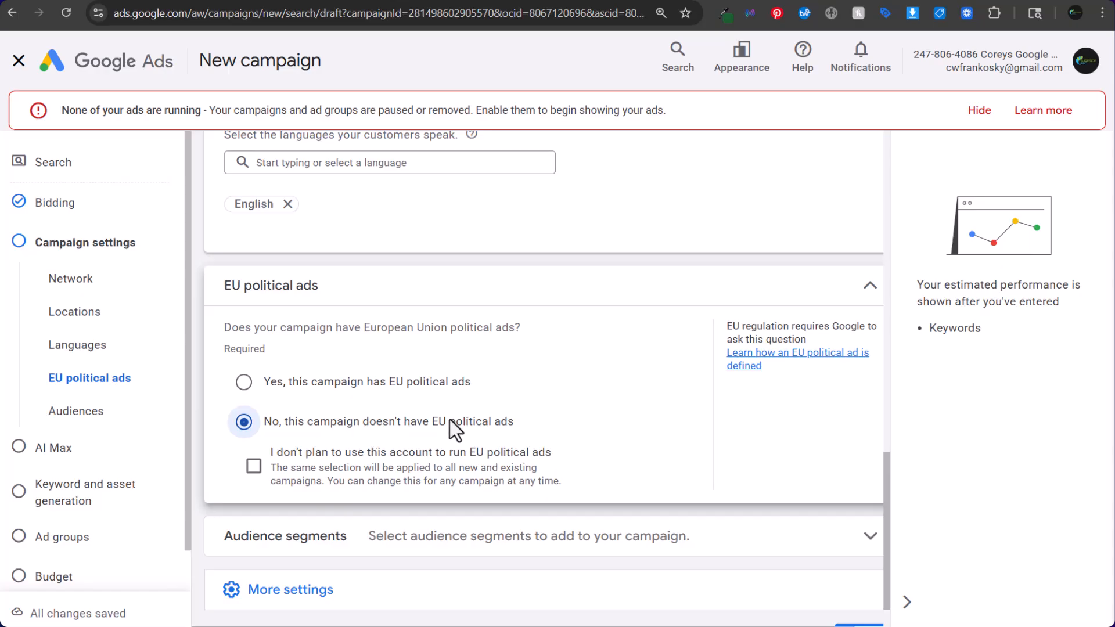
left_click(253, 466)
scroll(572, 386, "down", 1)
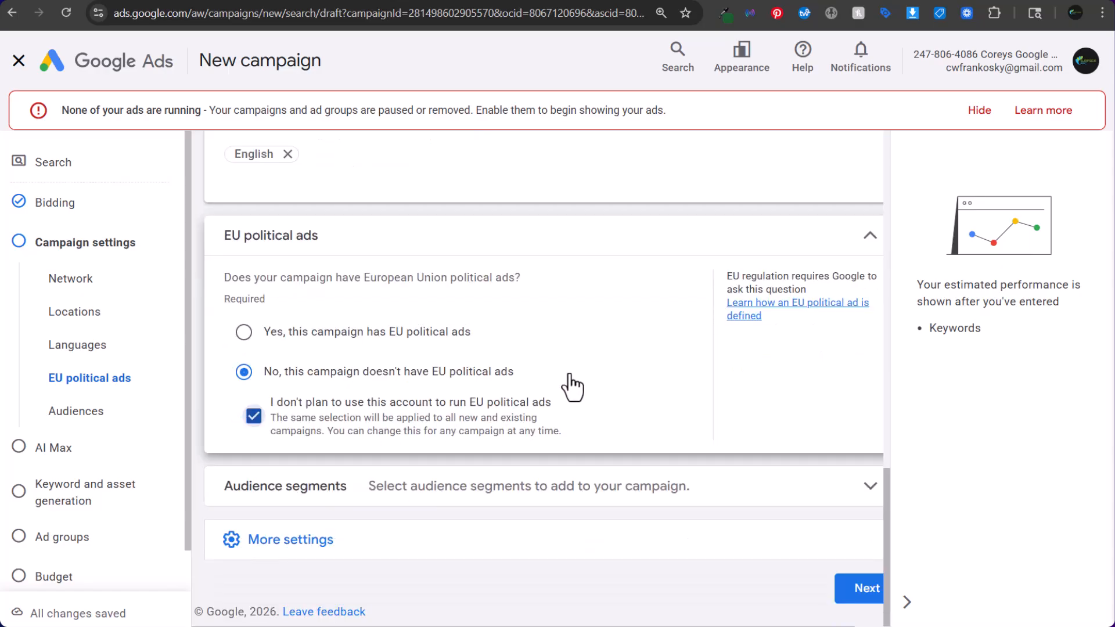
Search the audience segments for "tree service" and add the whole group of actively researching or planning segments.
left_click(637, 494)
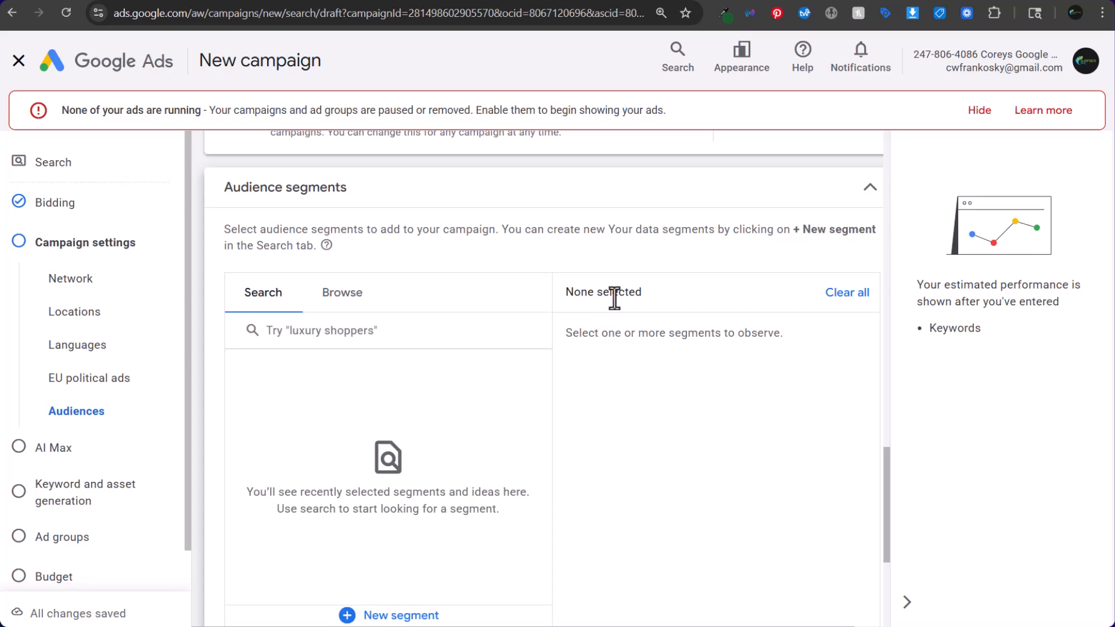
scroll(639, 393, "down", 3)
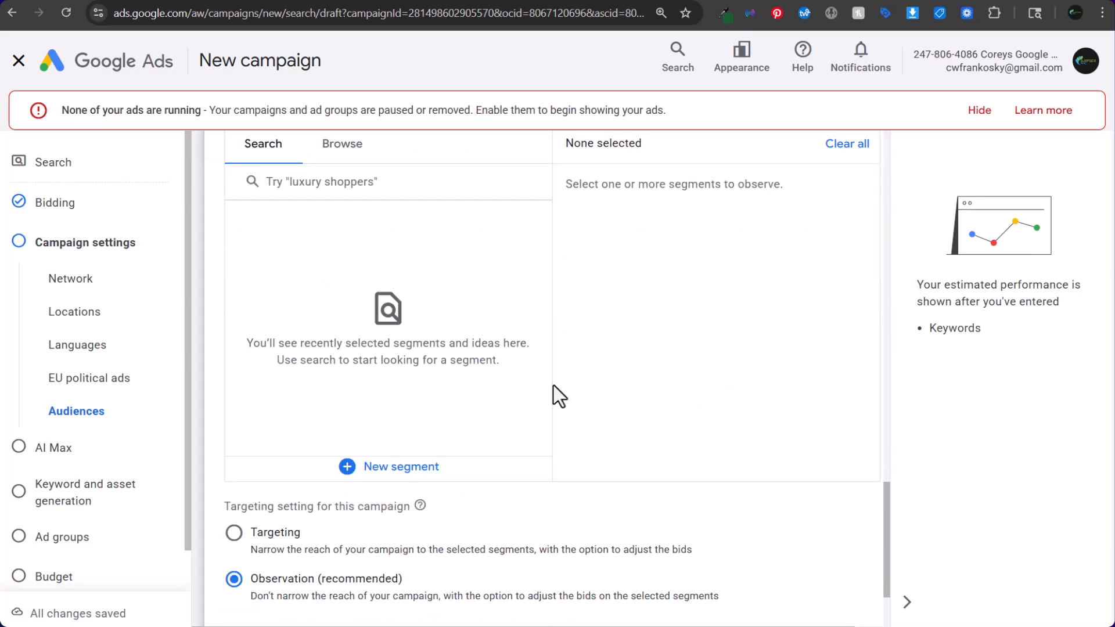
left_click(323, 183)
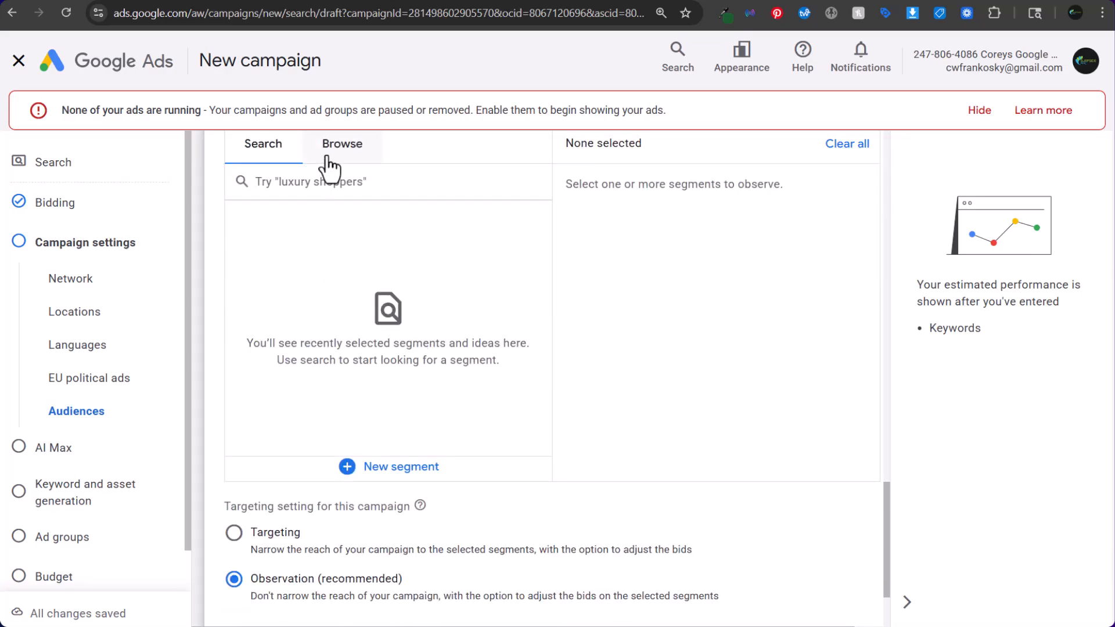
type("tree service")
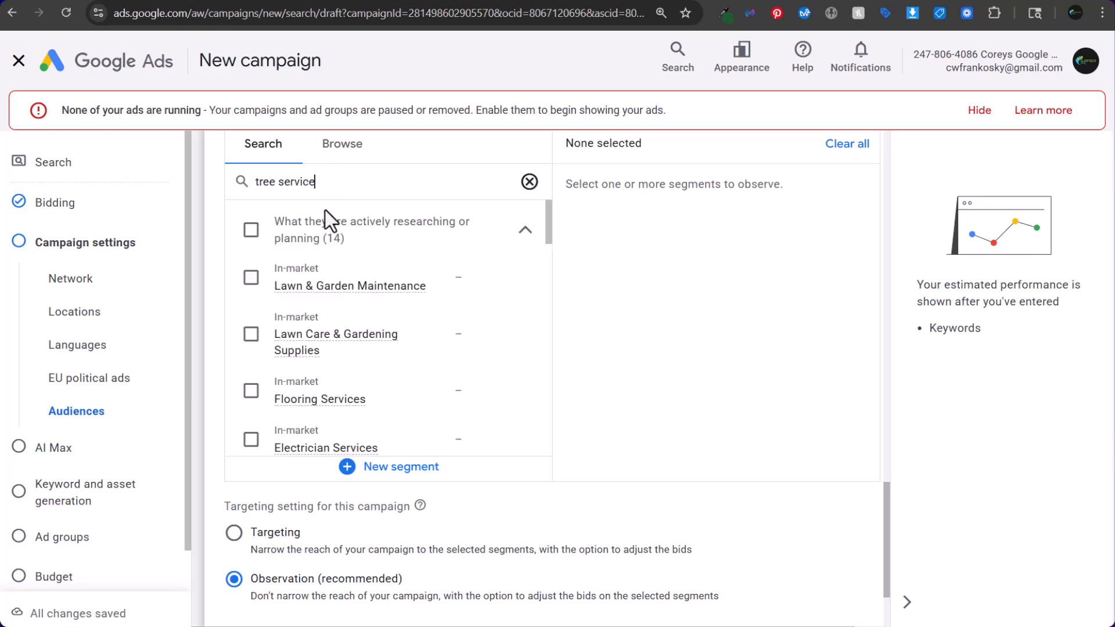
left_click(251, 229)
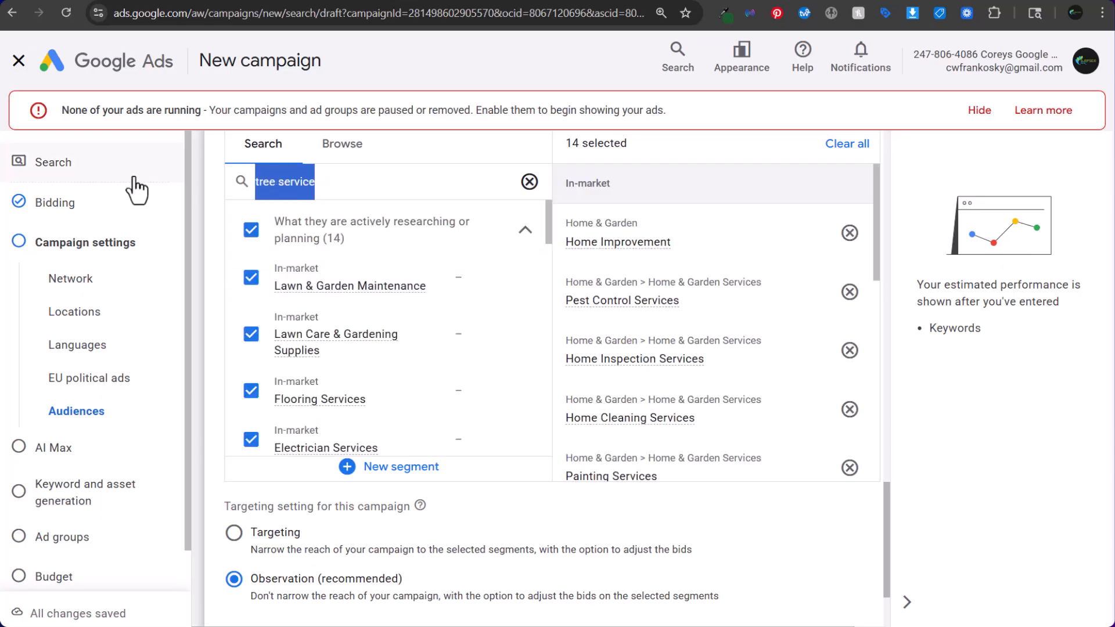
Search the audience segments for "homeowner" and add the whole group of detailed demographics segments.
type("homeonwe")
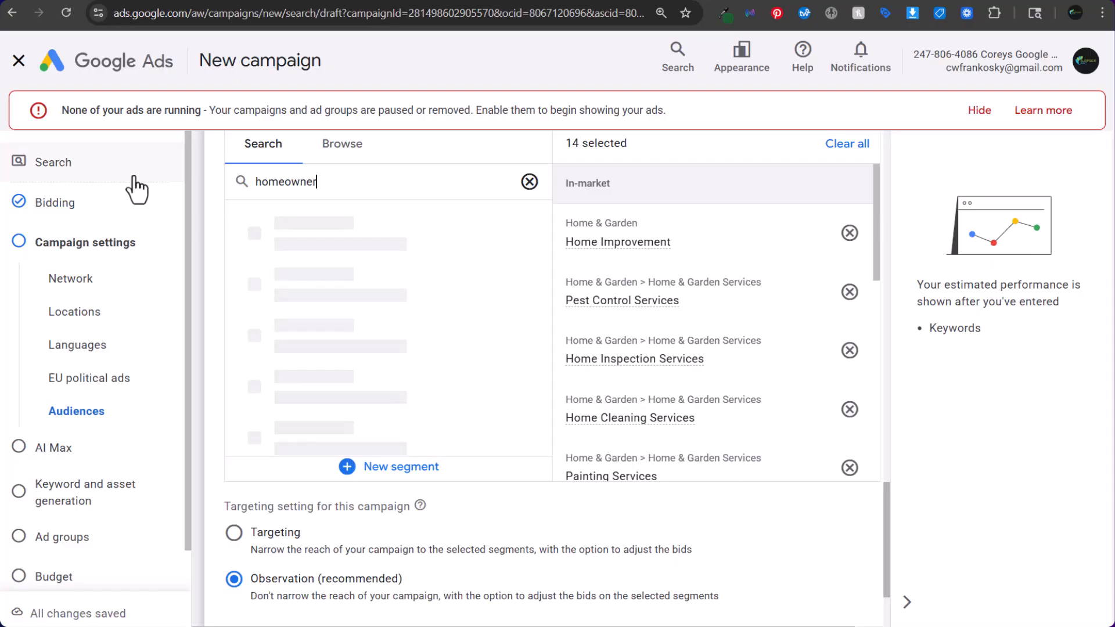
left_click(251, 221)
scroll(325, 348, "down", 5)
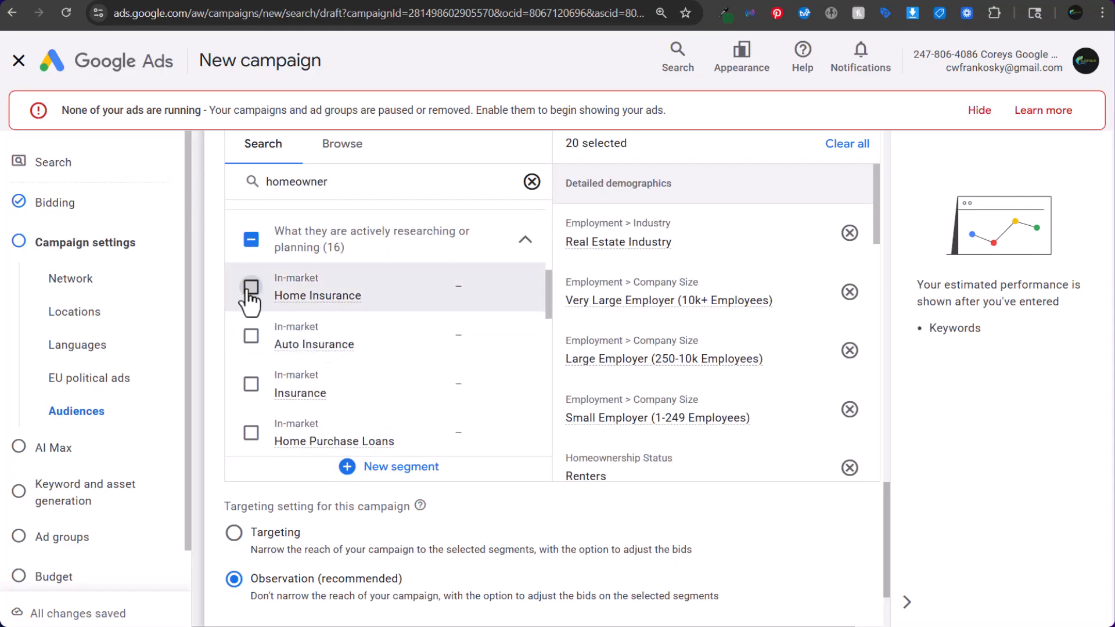
Add the in-market segments Home Insurance, Auto Insurance, Insurance, Home Purchase Loans and Health Insurance.
left_click(250, 287)
left_click(251, 335)
left_click(251, 384)
scroll(273, 325, "down", 3)
left_click(251, 282)
left_click(251, 331)
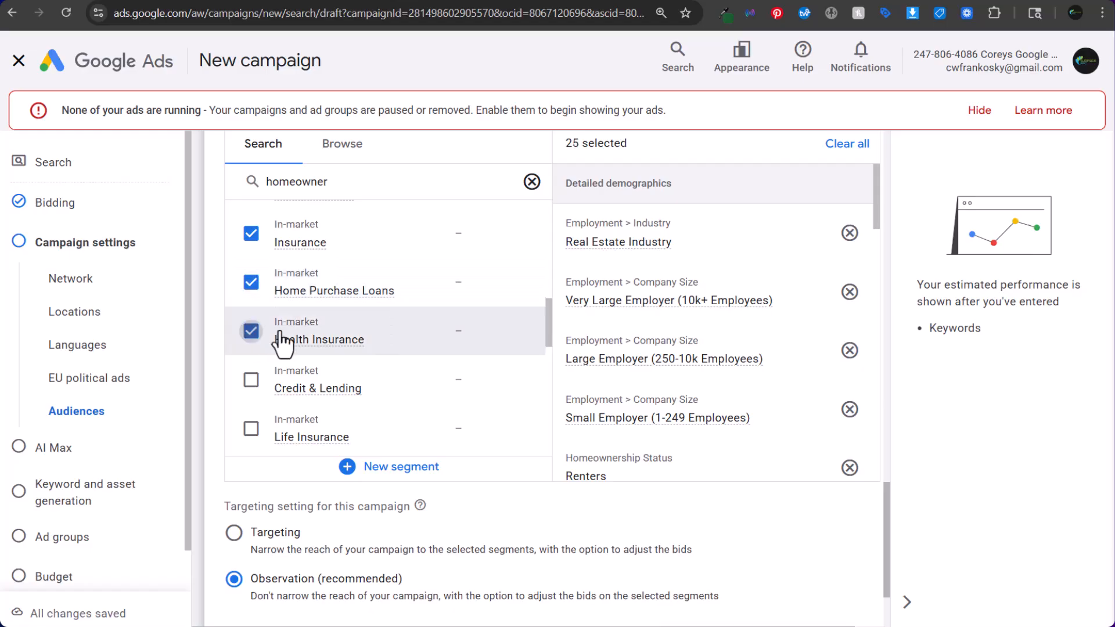
Add the in-market segments Credit & Lending, Life Insurance, Mortgage Refinancing, Personal Loans and Business Loans.
scroll(280, 343, "down", 2)
left_click(253, 310)
left_click(253, 350)
scroll(279, 351, "down", 3)
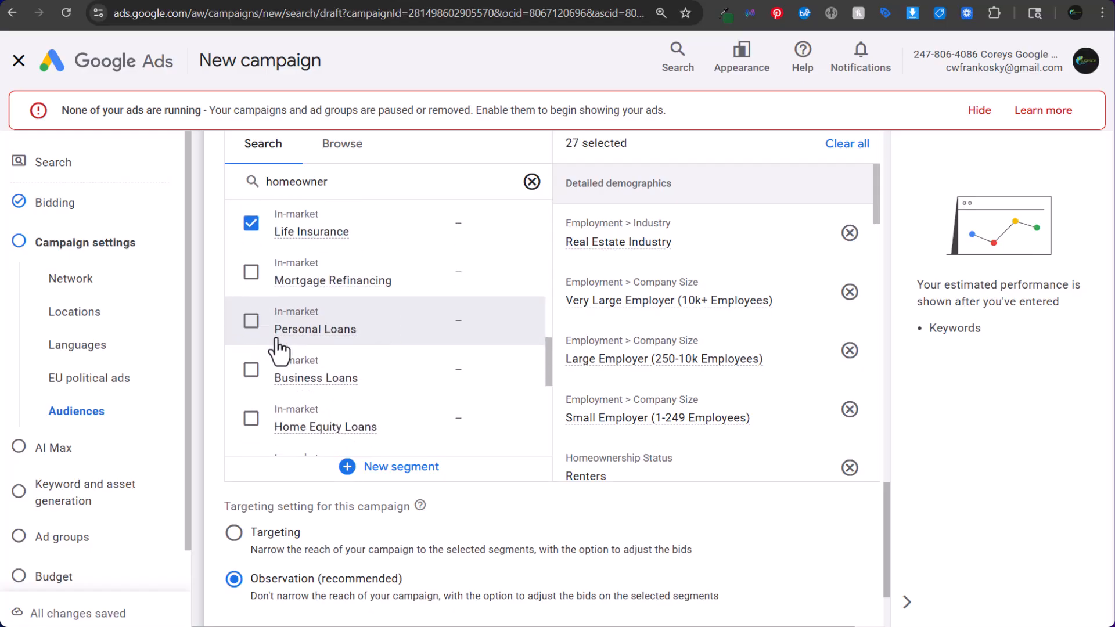
left_click(251, 251)
left_click(250, 300)
left_click(251, 349)
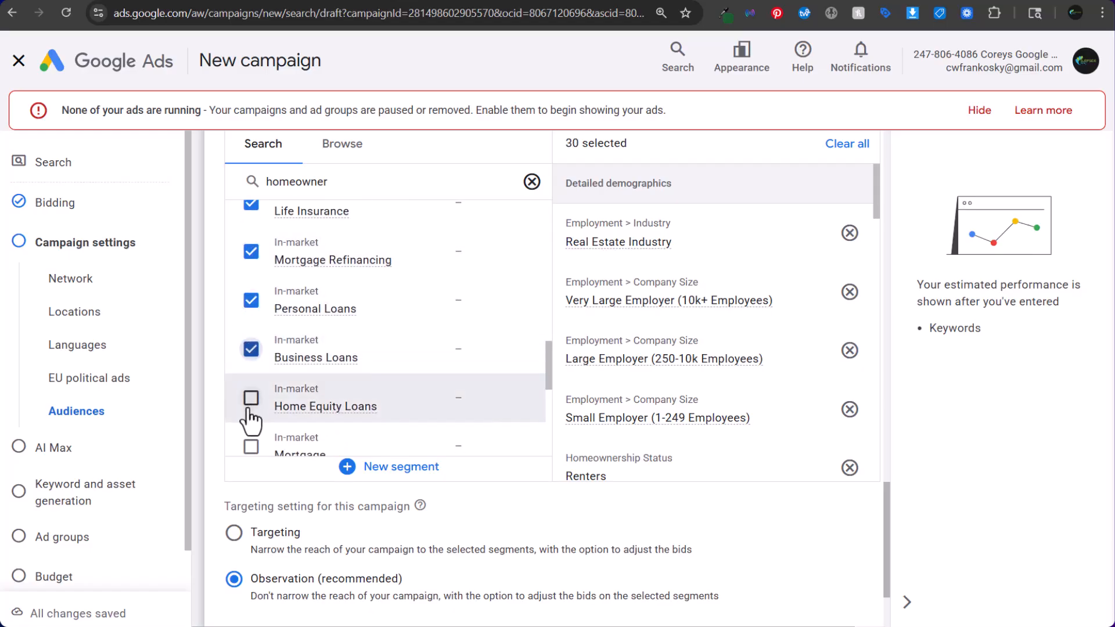
Review the selected audience segments and the details of the Electrician Services segment.
scroll(676, 299, "down", 10)
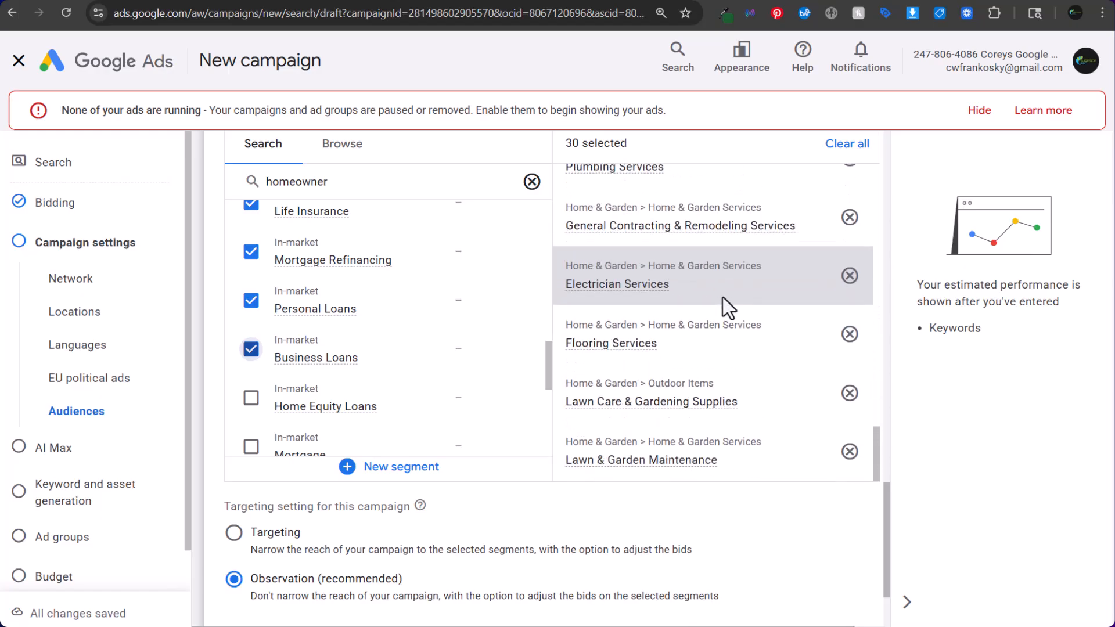
scroll(760, 316, "down", 2)
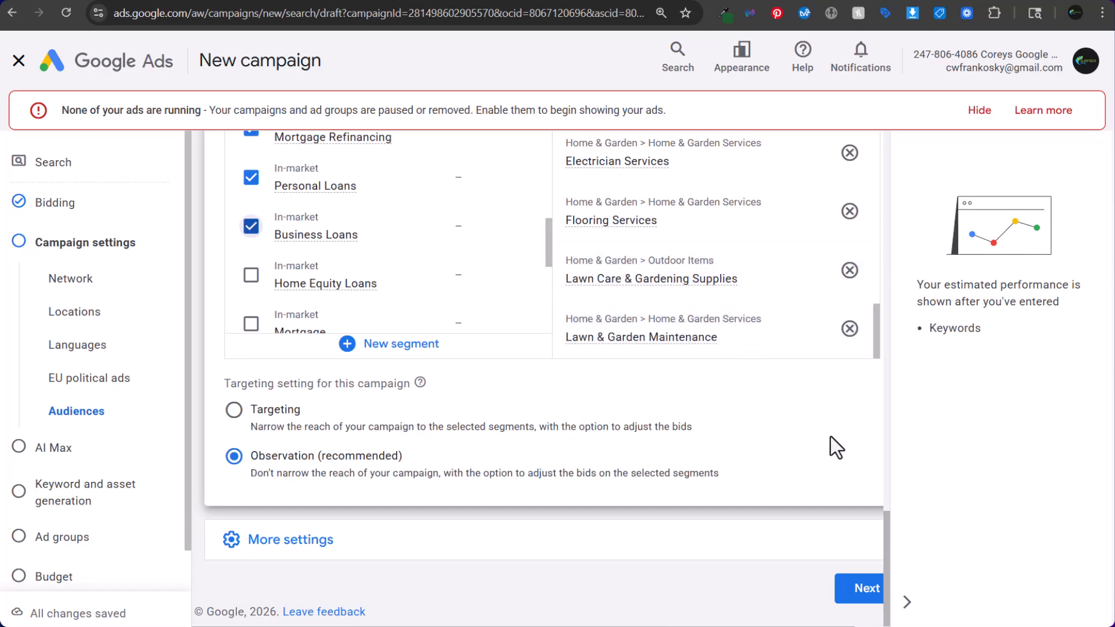
scroll(824, 429, "up", 2)
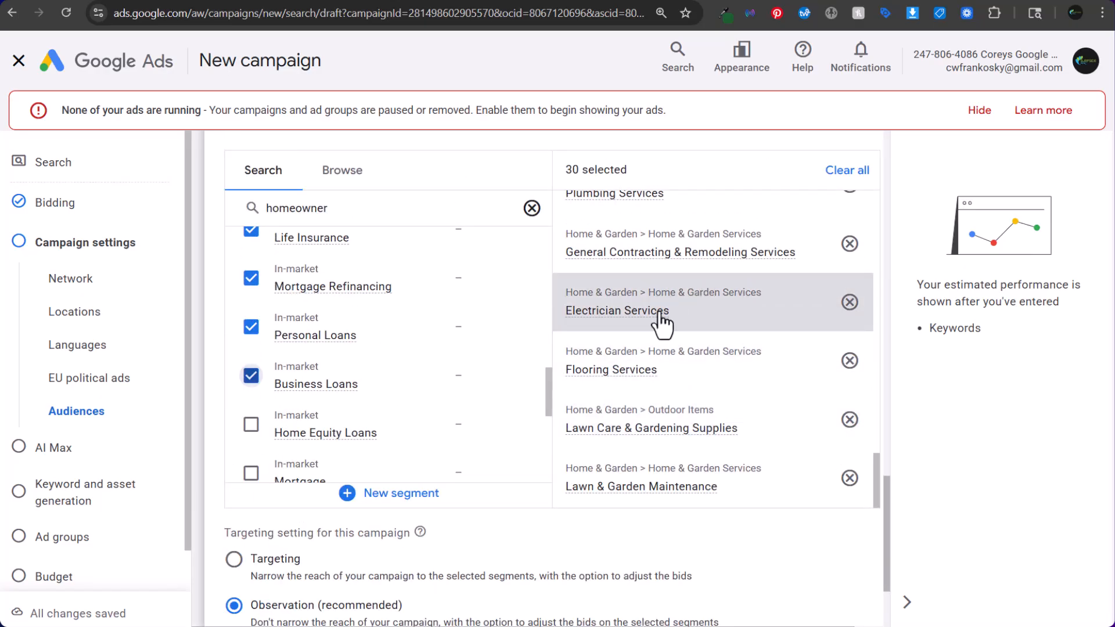
mouse_move(661, 321)
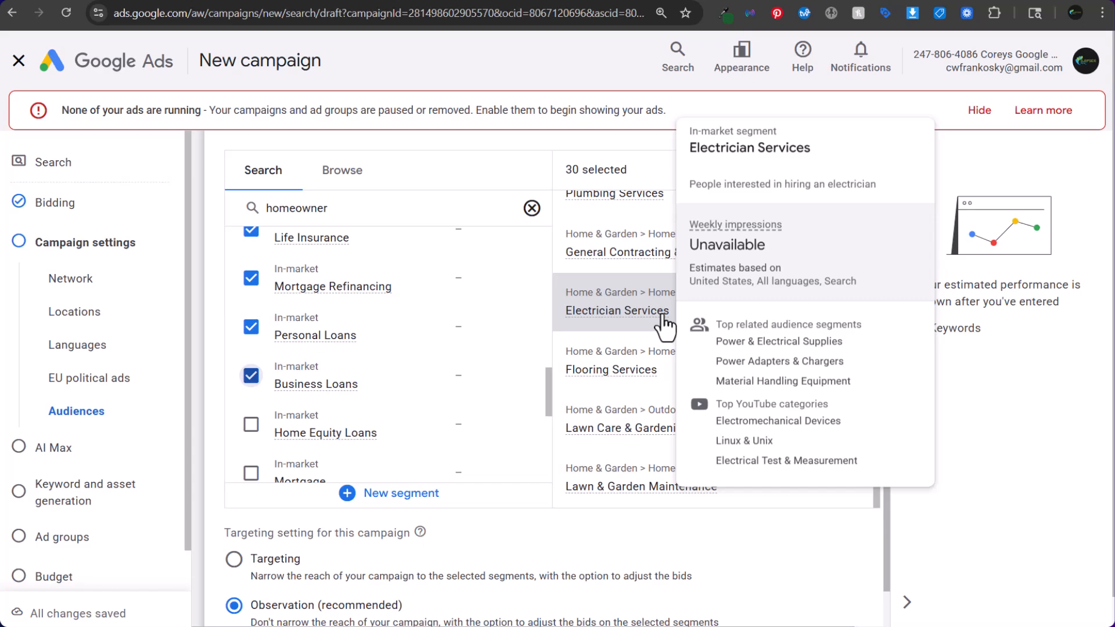
scroll(691, 386, "up", 15)
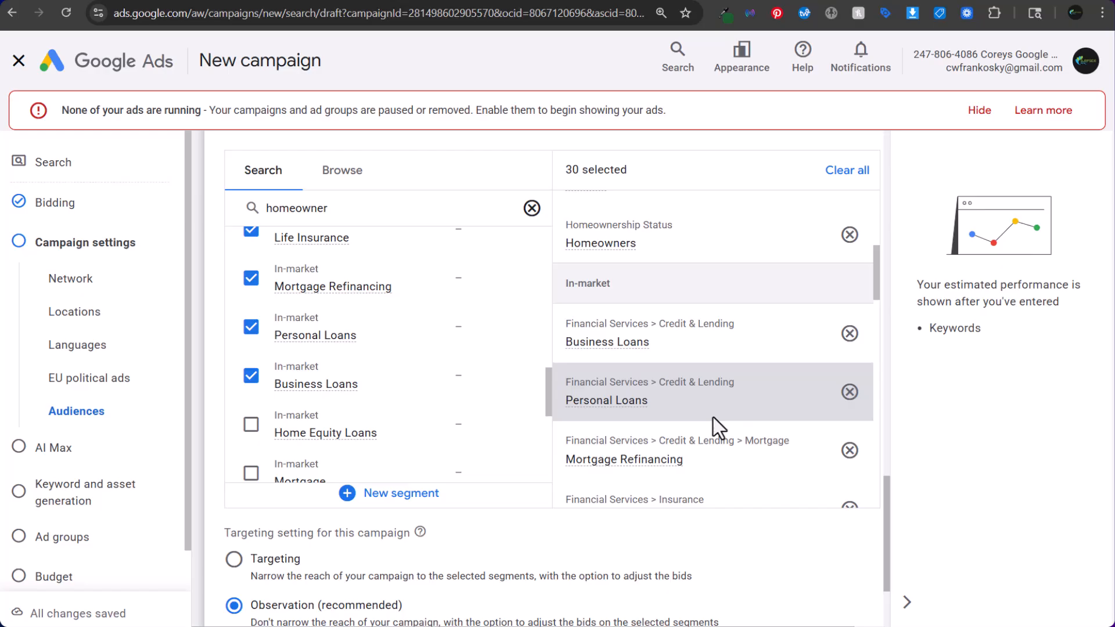
Browse the affinity segments and add Banking & Finance, Beauty & Wellness, Food & Dining, Home & Garden, Lifestyles & Hobbies, and Media & Entertainment.
left_click(532, 208)
left_click(340, 169)
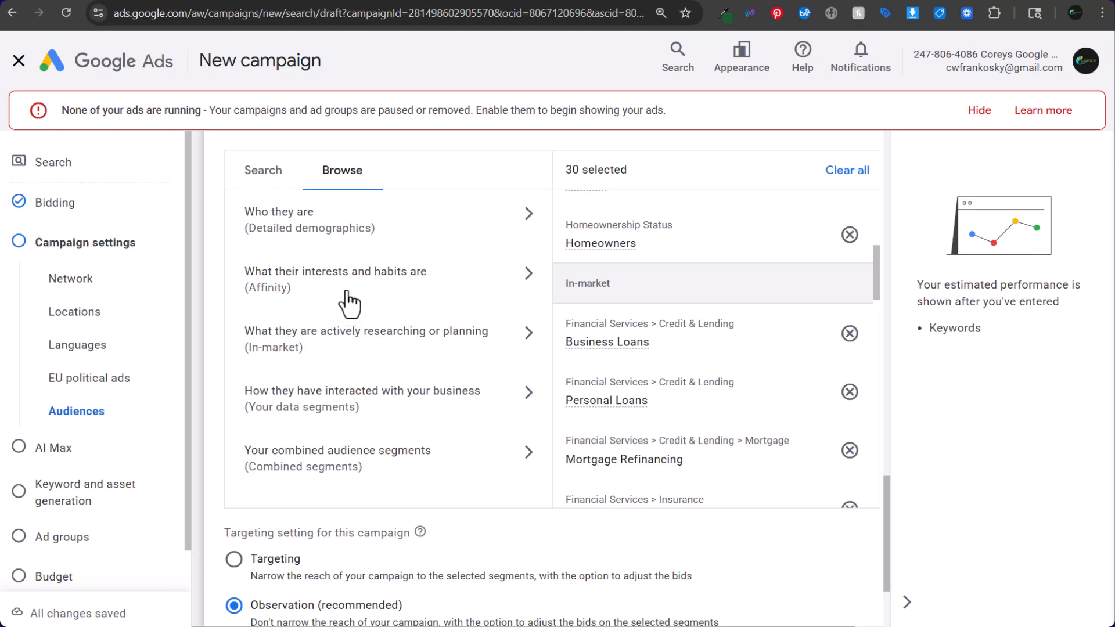
left_click(348, 285)
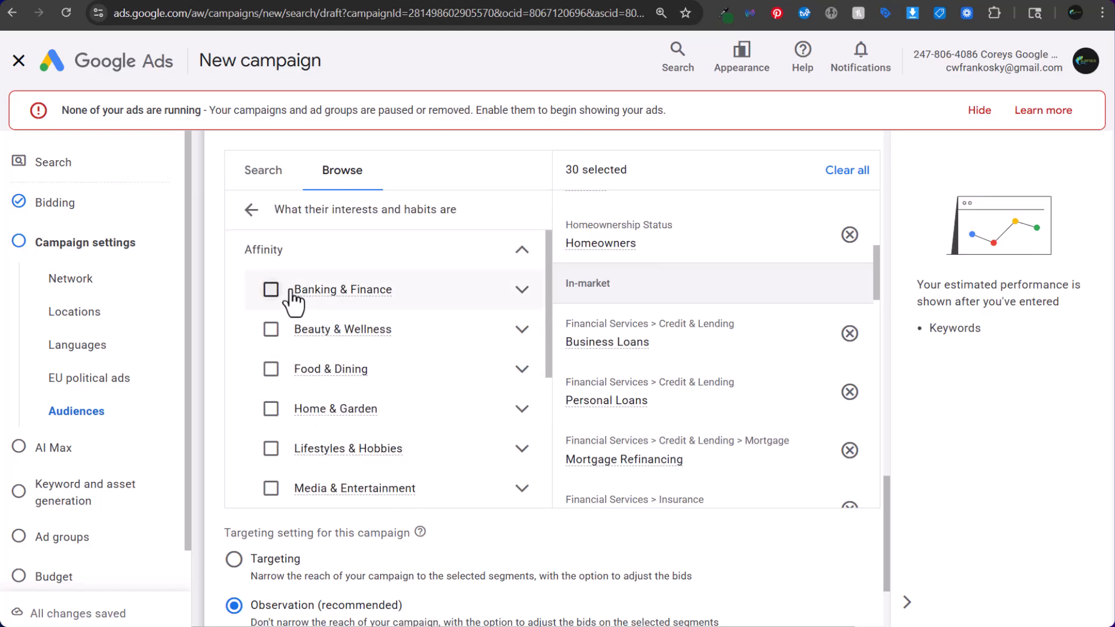
left_click(270, 289)
left_click(271, 329)
left_click(270, 368)
left_click(271, 409)
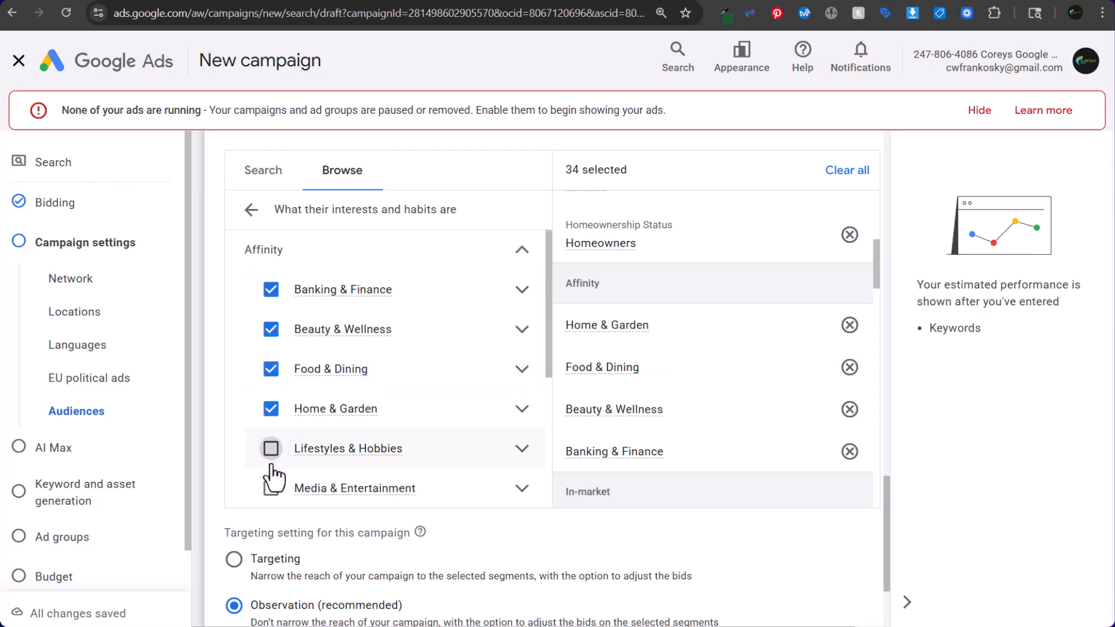
left_click(270, 448)
left_click(271, 487)
scroll(667, 316, "down", 1)
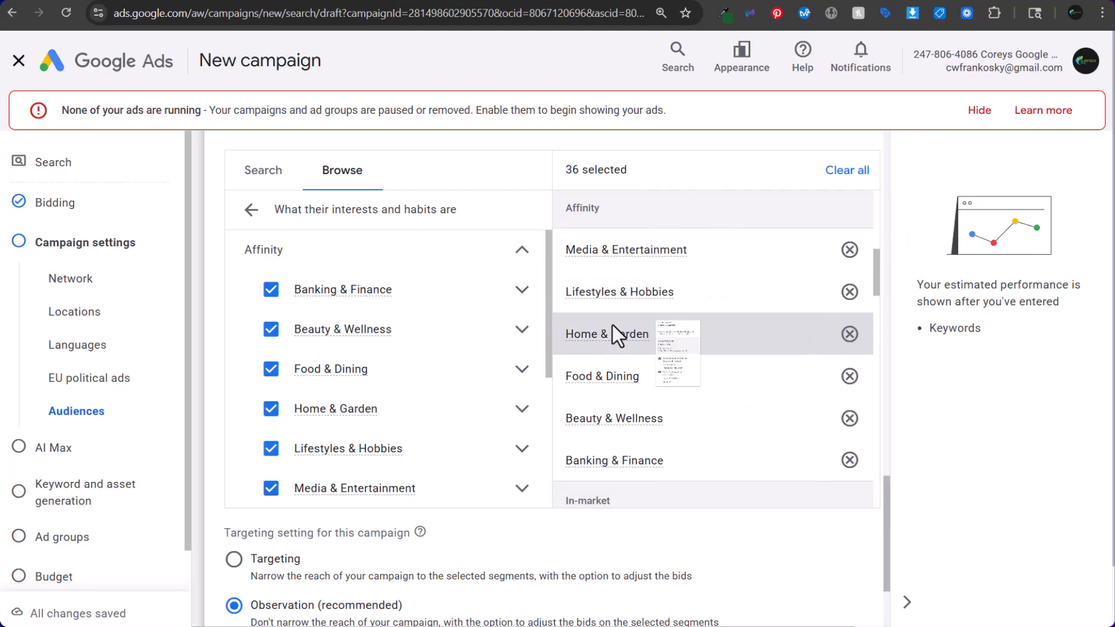
mouse_move(596, 348)
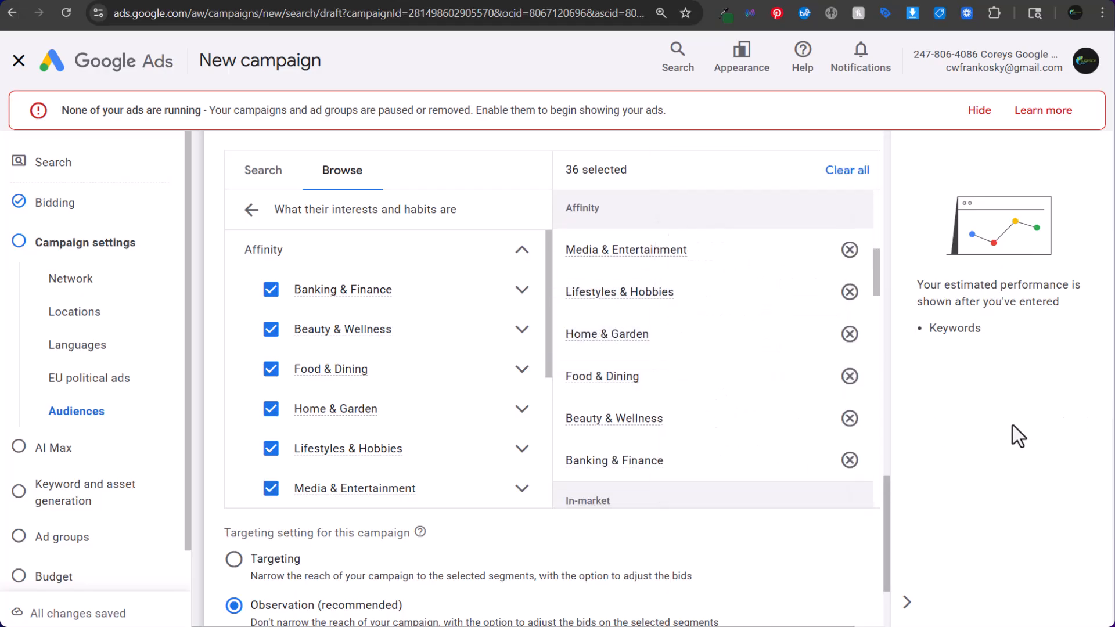
Check the additional campaign settings and continue past AI Max to keyword and asset generation, without turning AI Max on.
scroll(480, 485, "down", 5)
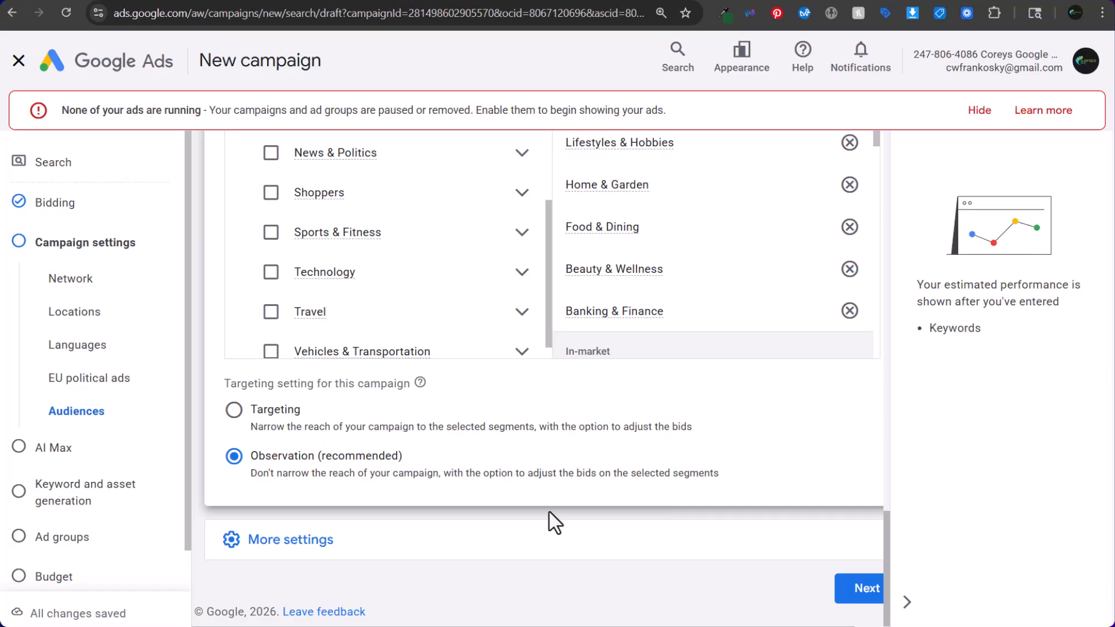
left_click(580, 541)
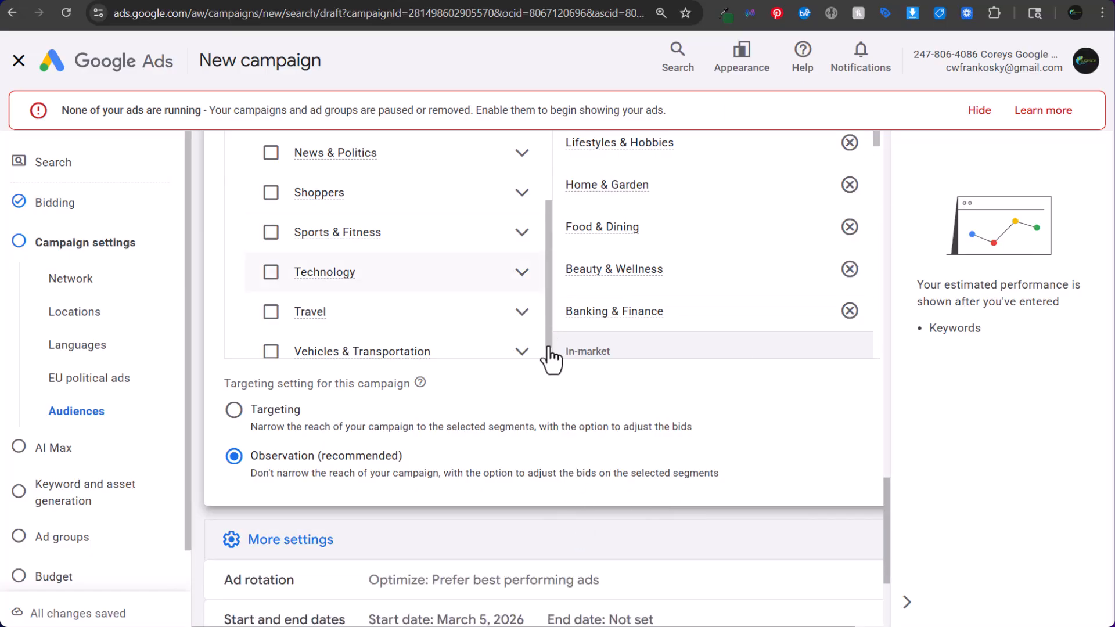
scroll(637, 435, "down", 3)
scroll(736, 368, "down", 1)
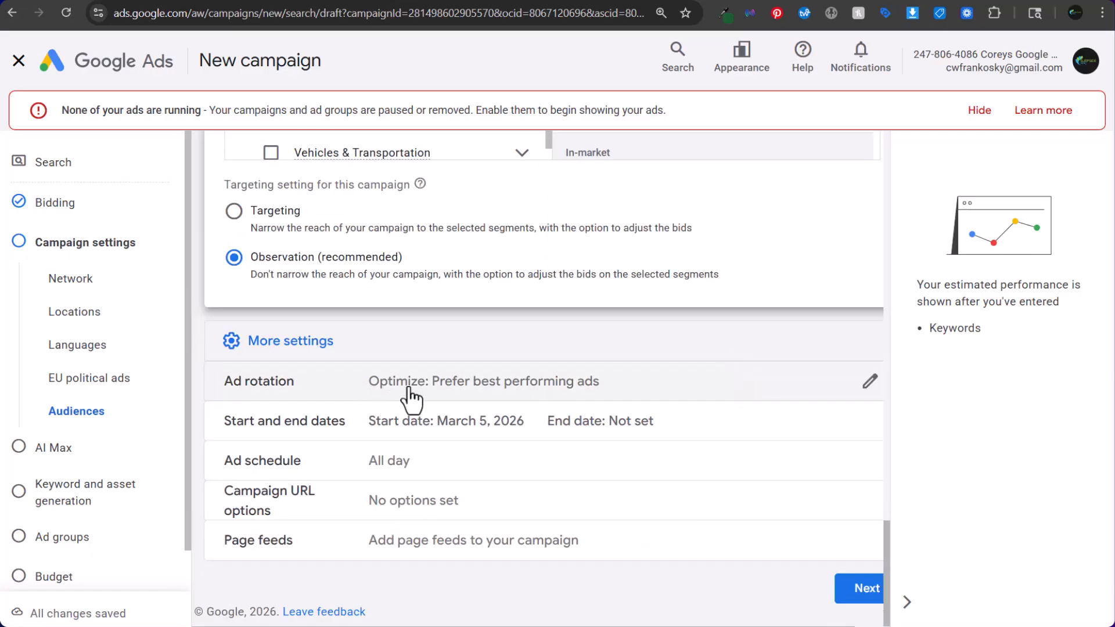
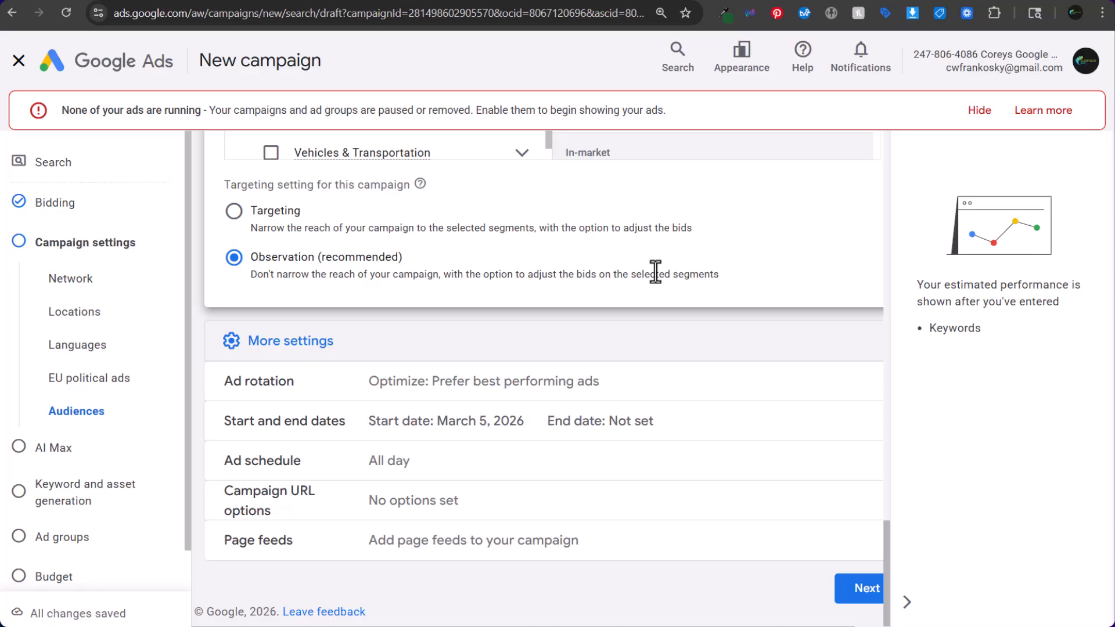
left_click(853, 584)
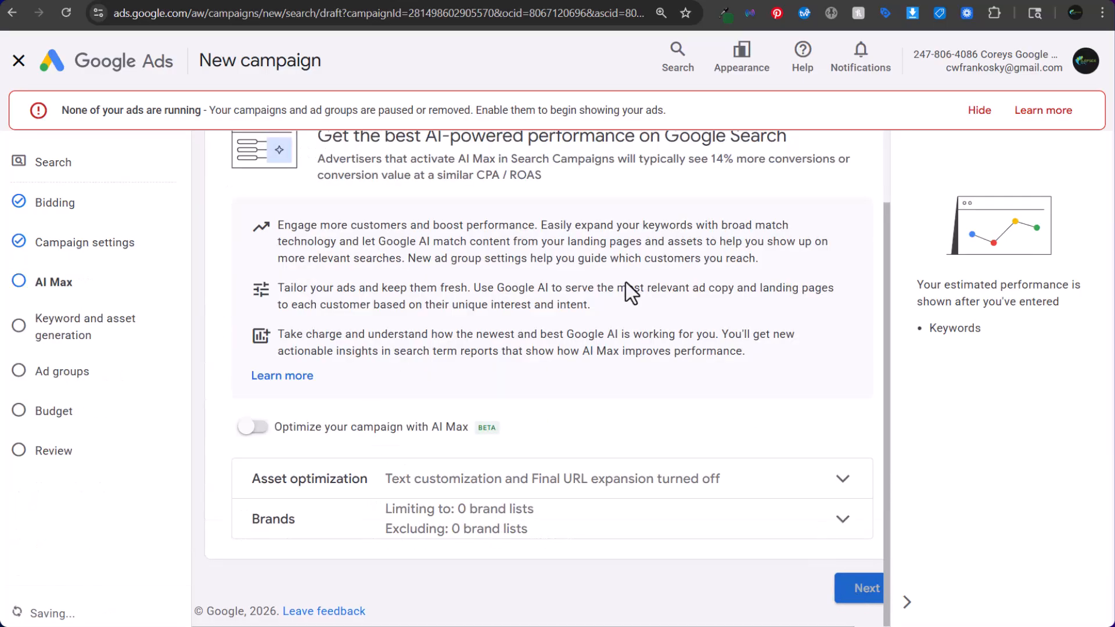
left_click(839, 595)
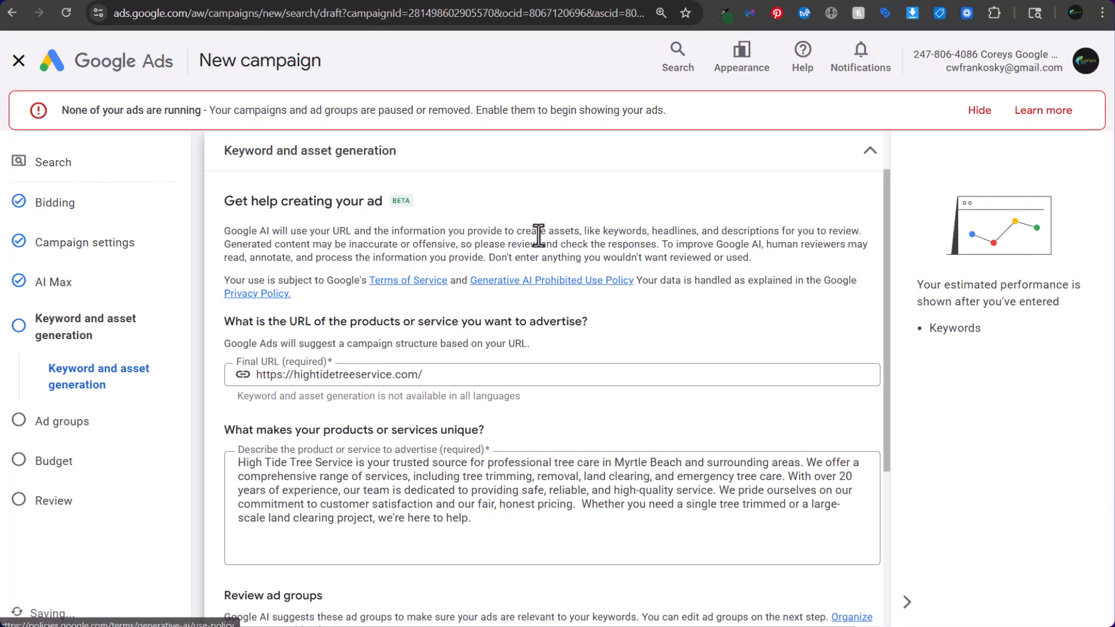
Edit the suggested ad group and change its name to "Tree Removal".
scroll(560, 186, "down", 5)
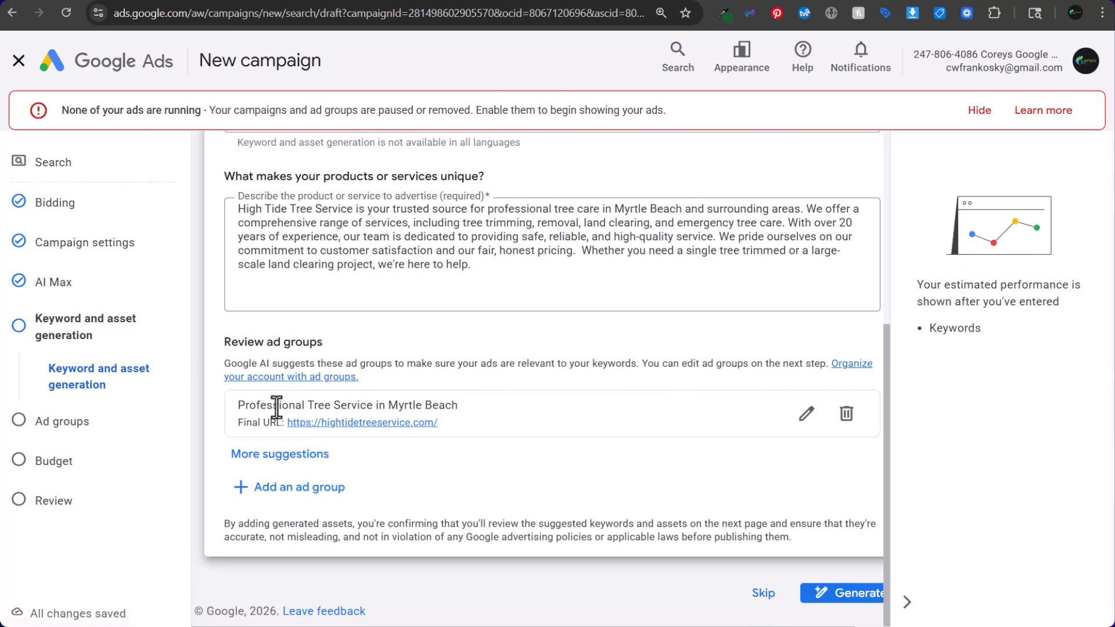
left_click_drag(278, 405, 427, 405)
left_click(440, 402)
left_click(806, 413)
left_click_drag(662, 455, 424, 461)
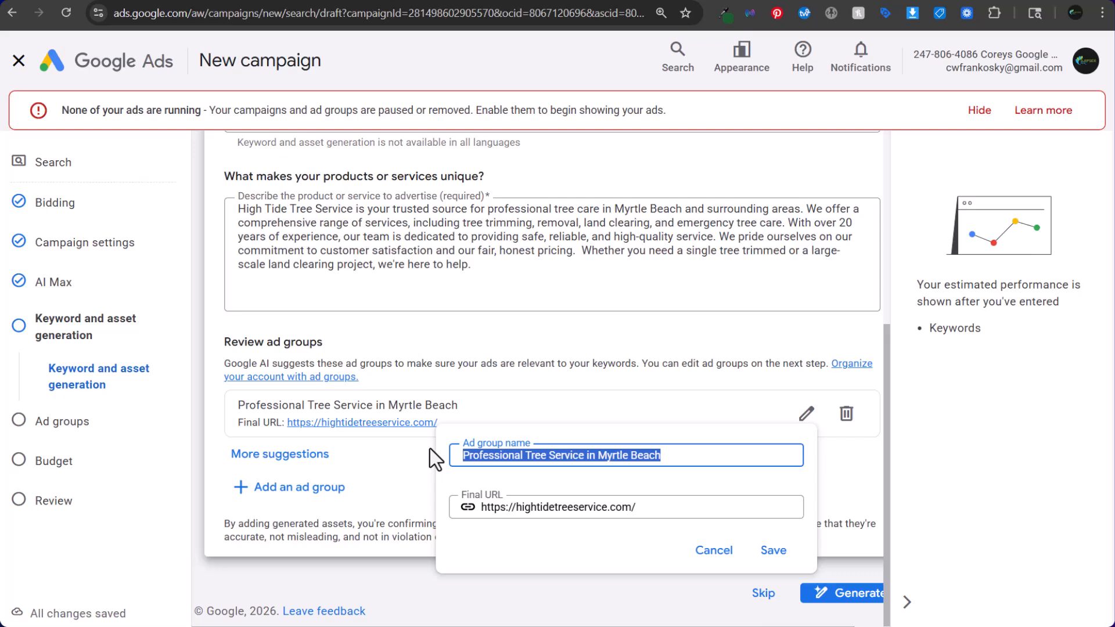
type("Tree Removal")
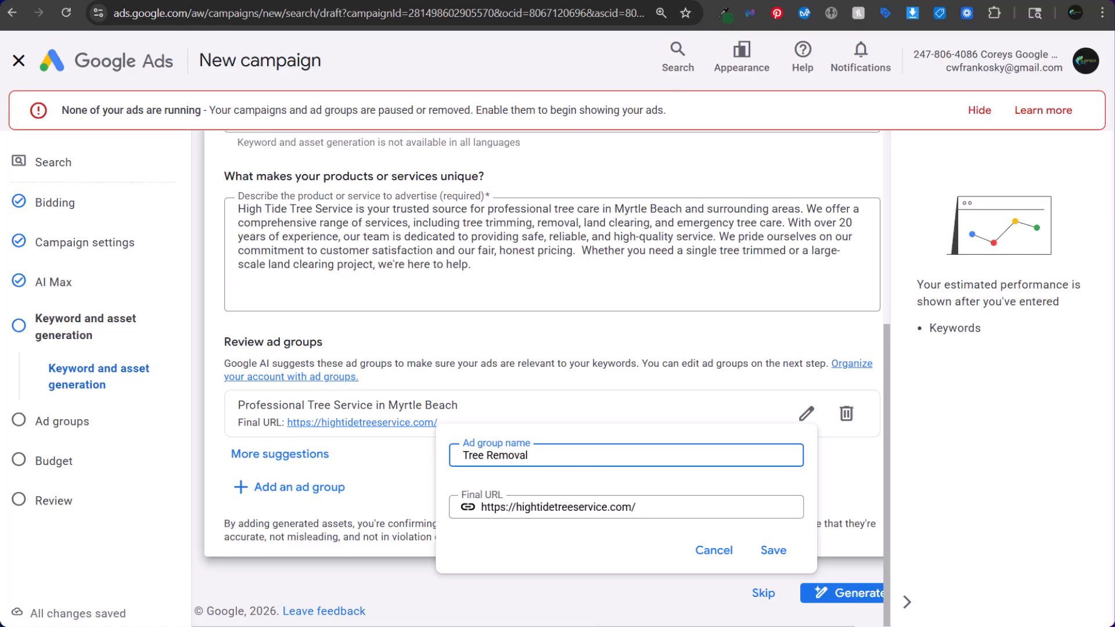
Copy the address of the website's tree removal page, set it as the ad group's final URL, and save.
key("alt+Tab")
left_click(391, 238)
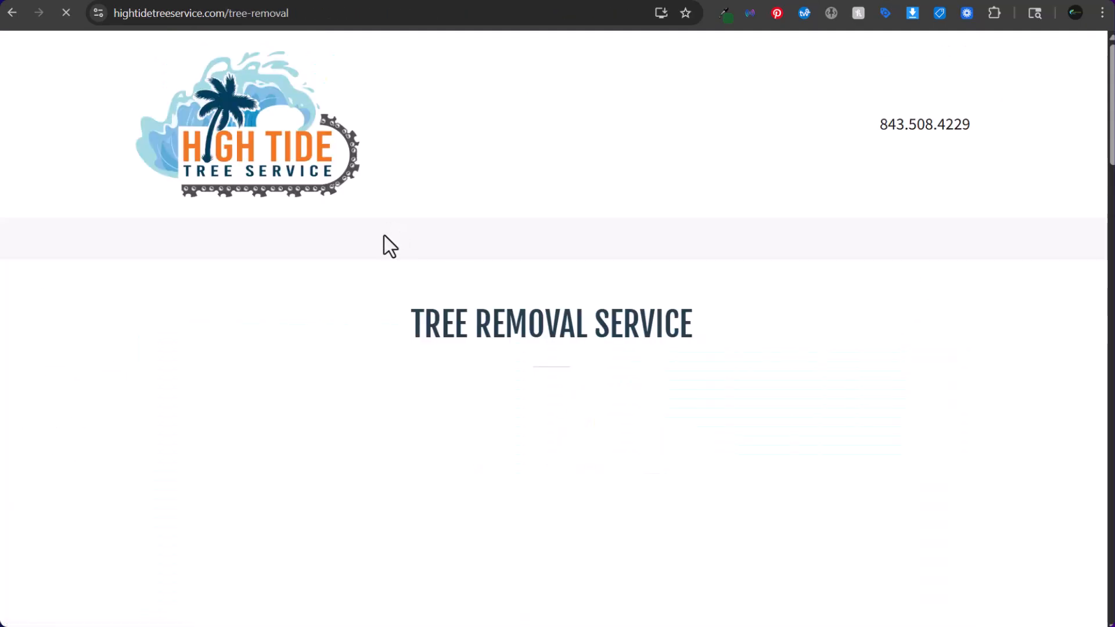
left_click(318, 11)
key("ctrl+c")
key("alt+Tab")
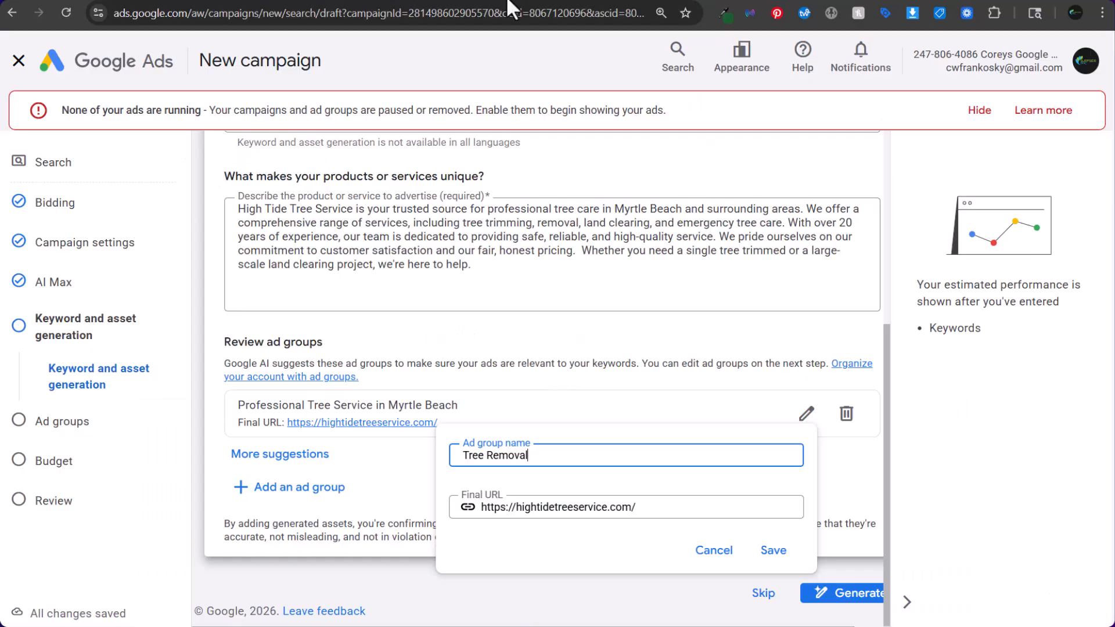
left_click_drag(652, 513, 385, 505)
key("ctrl+v")
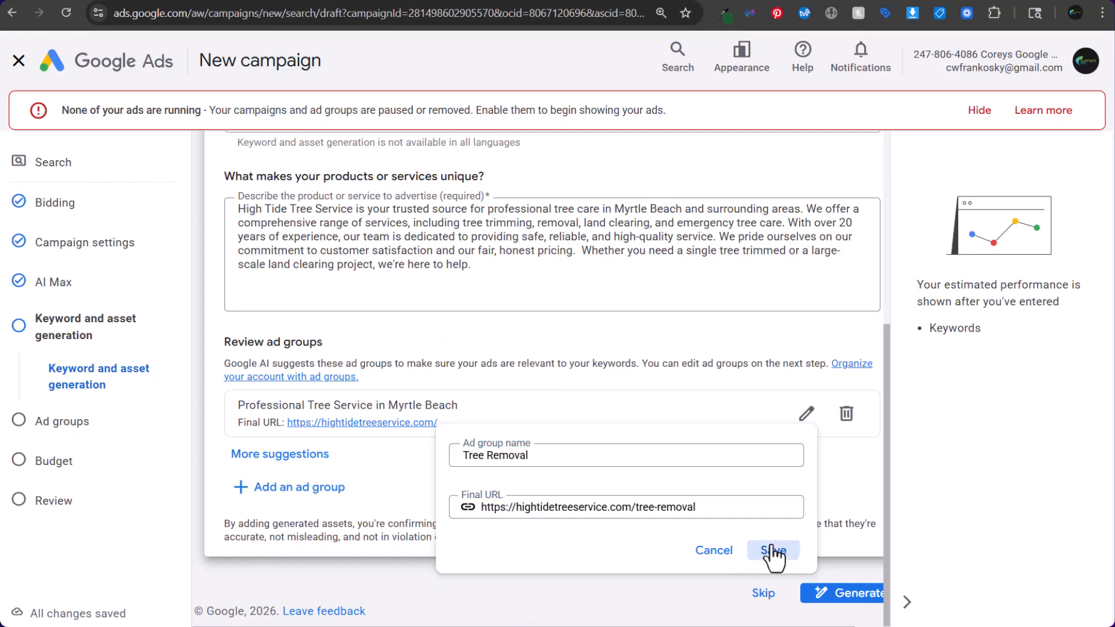
left_click(773, 552)
Generate the keywords and assets for the Tree Removal ad group.
left_click_drag(255, 405, 330, 402)
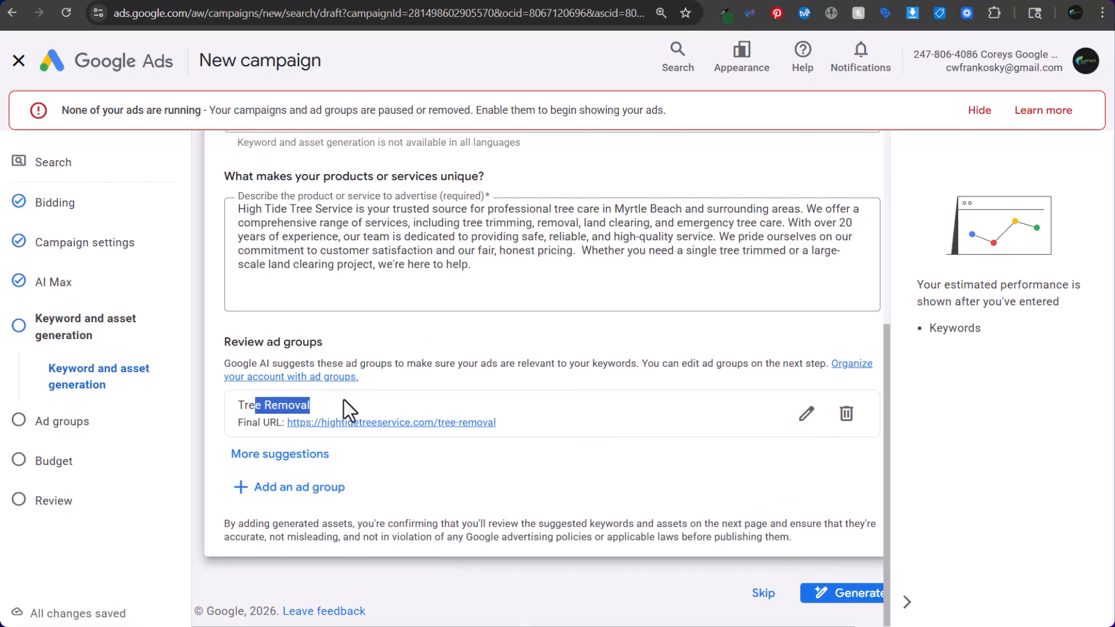
left_click(294, 415)
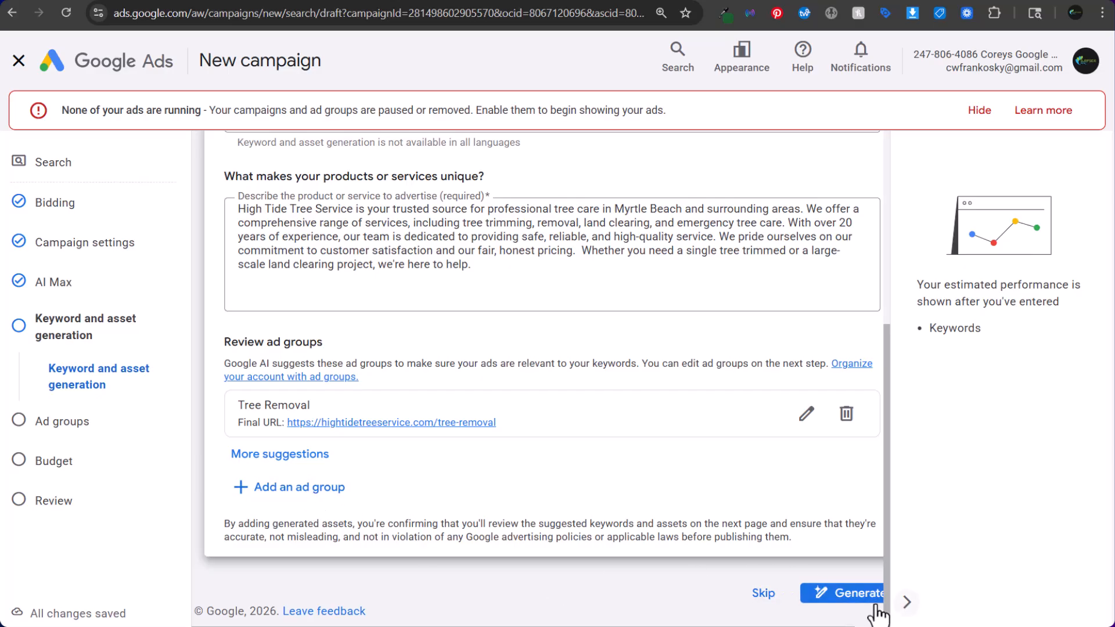
left_click(853, 594)
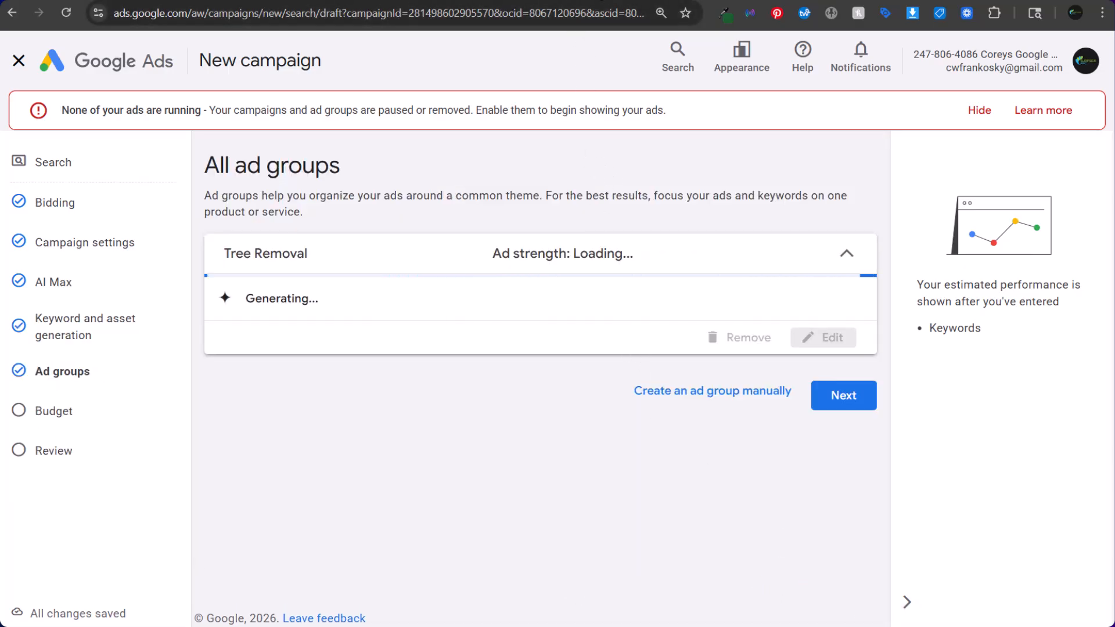
Switch to the High Tide Tree Service website and examine its services, its service areas and the Myrtle Beach page.
left_click(816, 1)
left_click(436, 247)
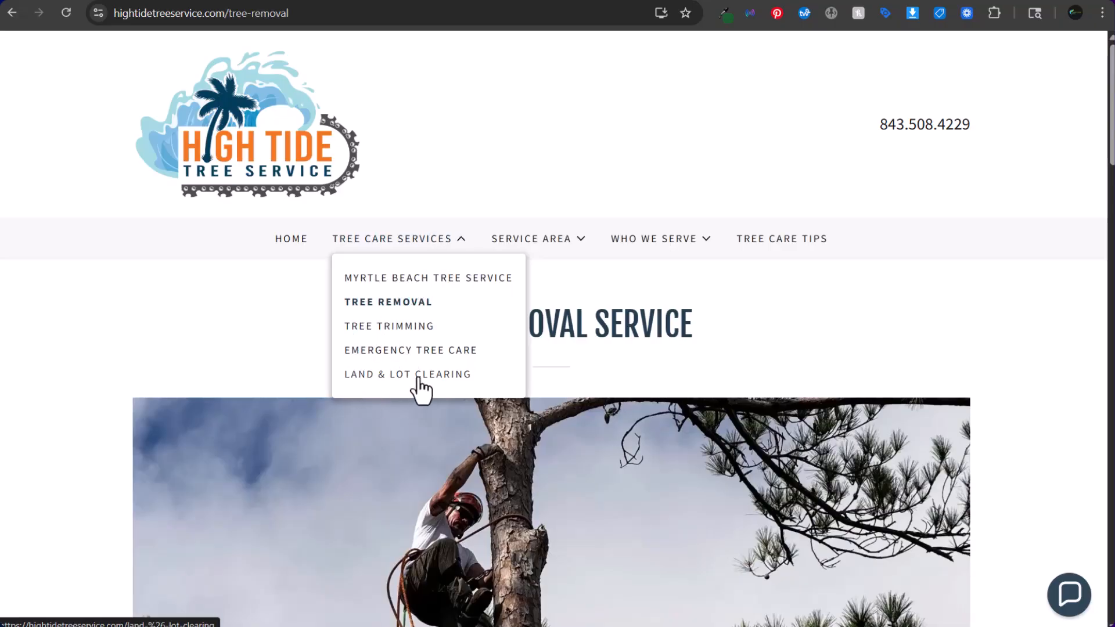
left_click(556, 248)
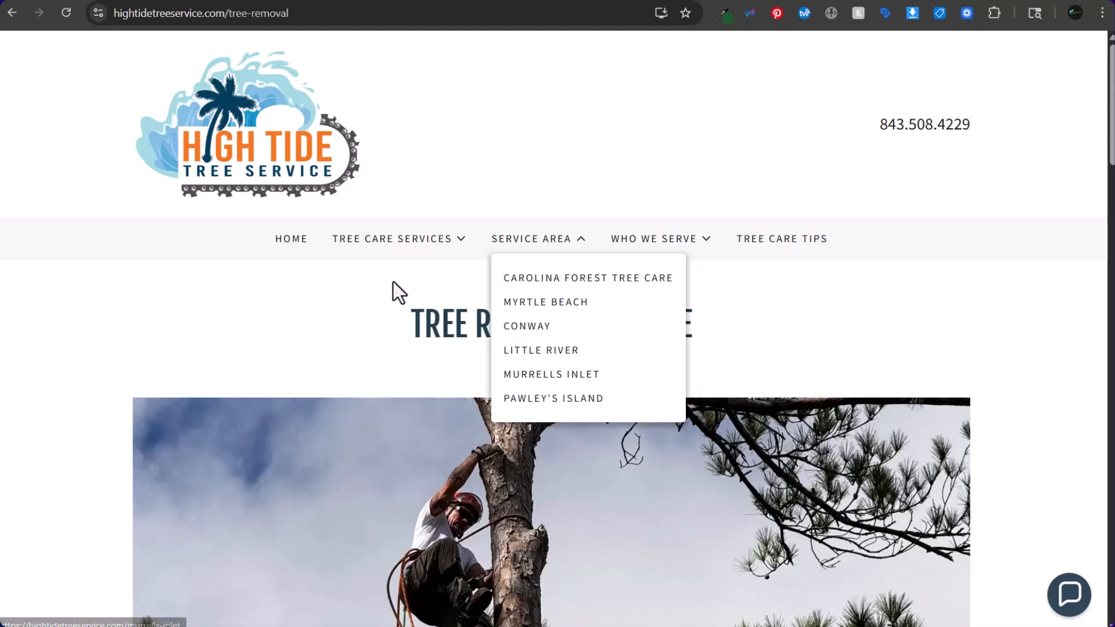
left_click(389, 301)
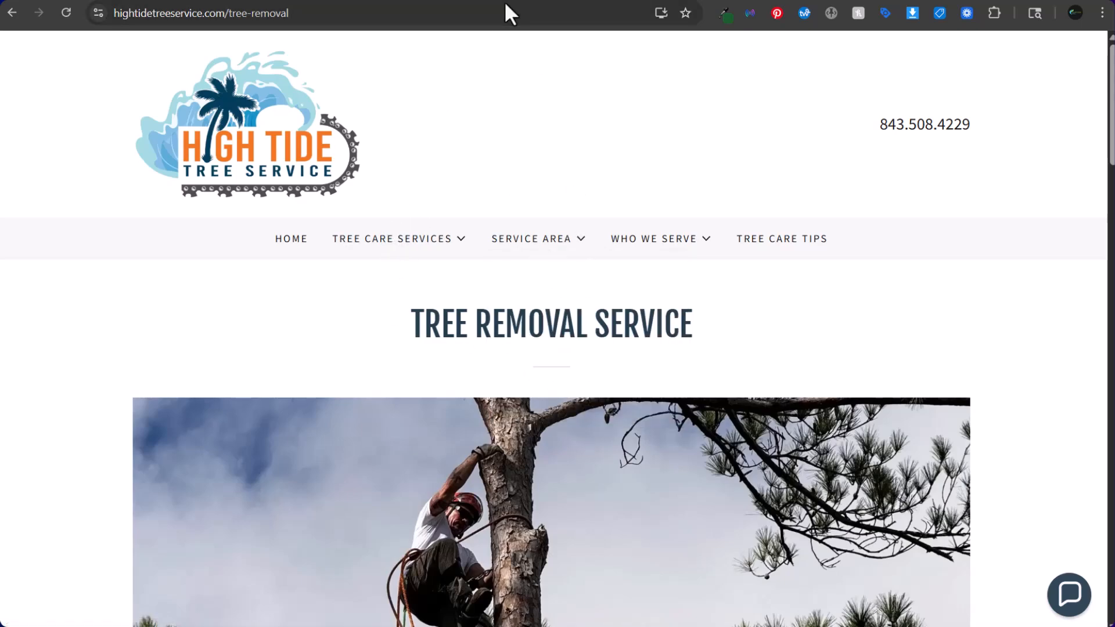
left_click(513, 250)
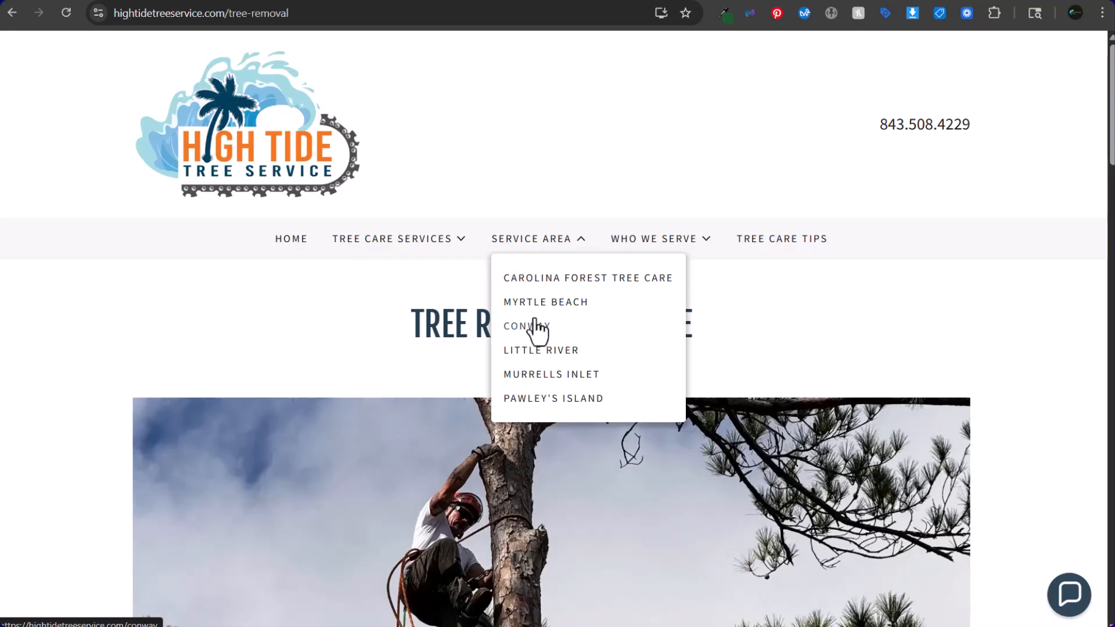
left_click(530, 307)
scroll(540, 97, "down", 5)
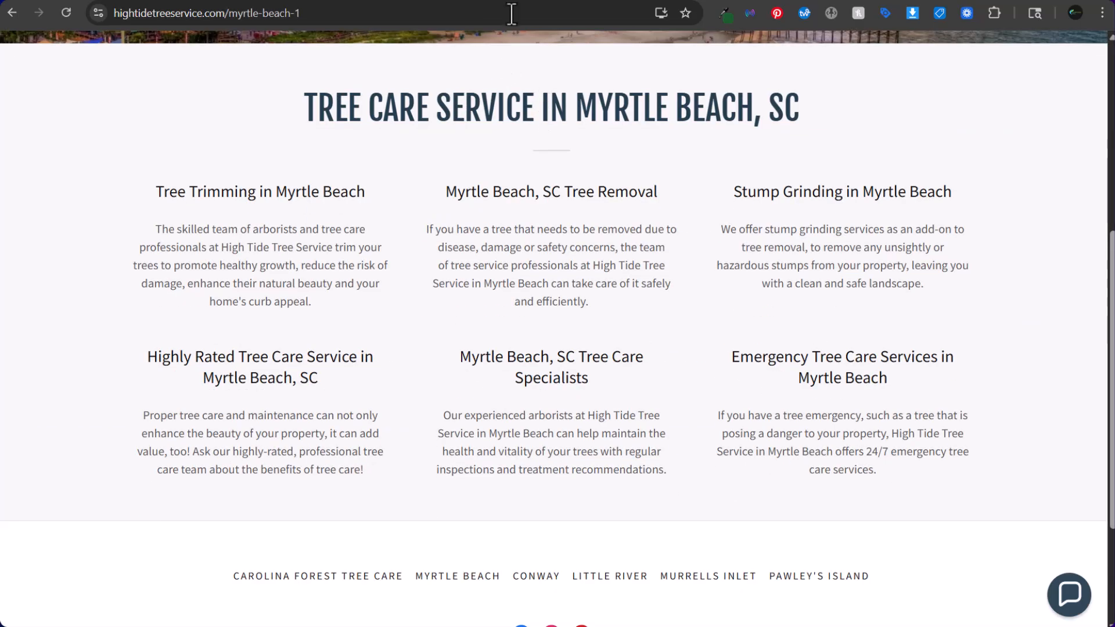
Return to the Google Ads campaign draft, open the Tree Removal ad group's keywords and delete all the suggested ones.
scroll(489, 123, "up", 4)
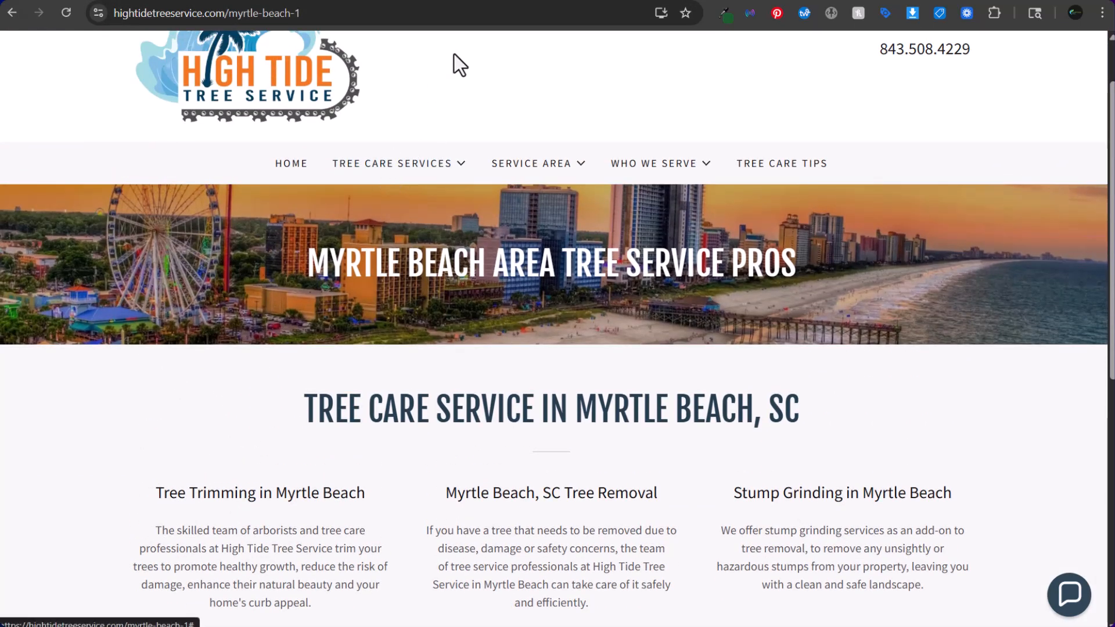
left_click(527, 1)
scroll(410, 282, "down", 5)
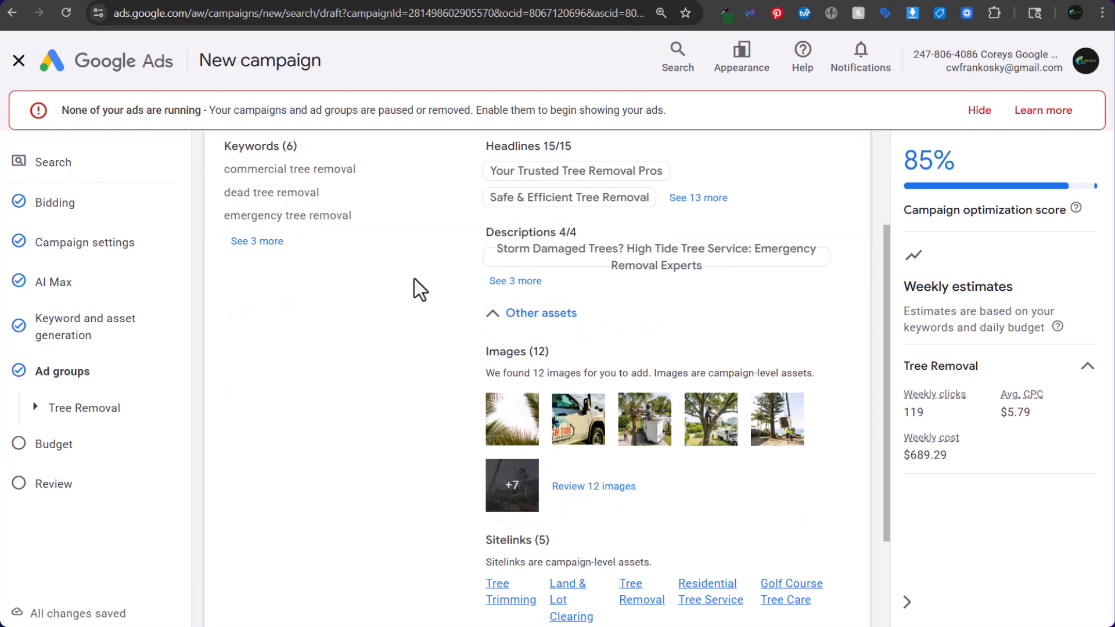
left_click(826, 521)
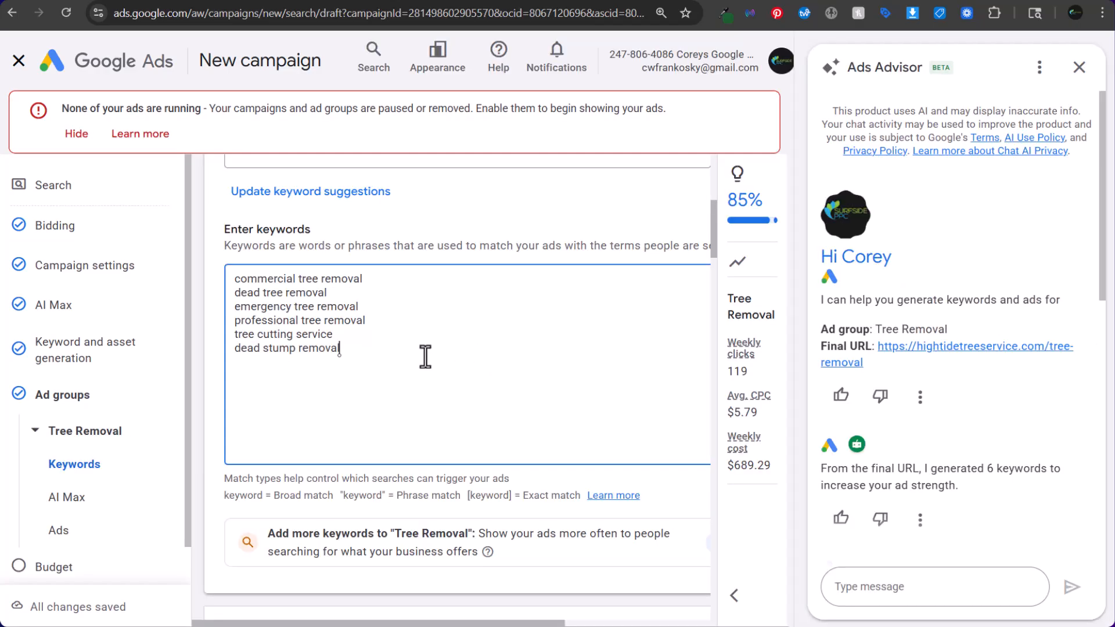
left_click_drag(428, 353, 213, 268)
key("BackSpace")
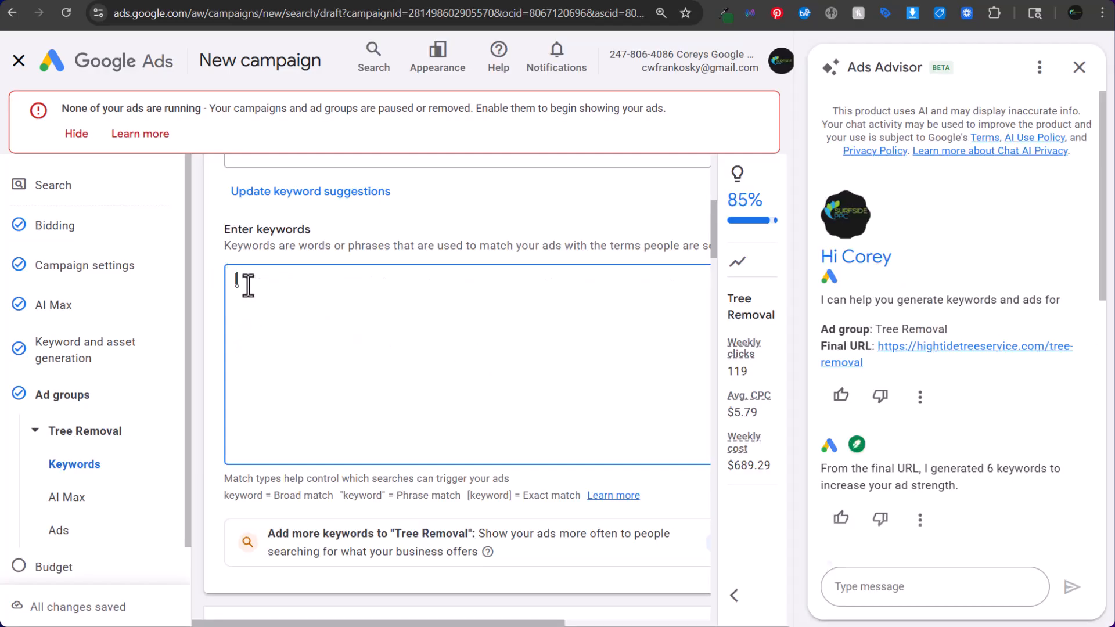
Enter the exact match keywords [tree removal near me] and [tree removal myrtle beach] for the ad group.
type("[tree removal near m")
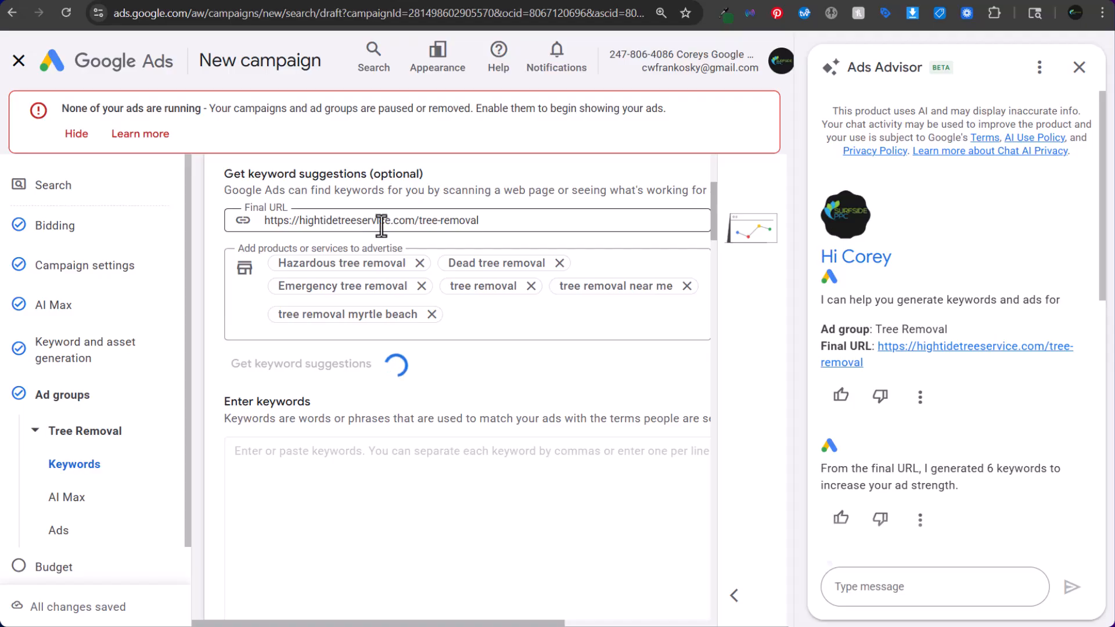
scroll(566, 332, "up", 3)
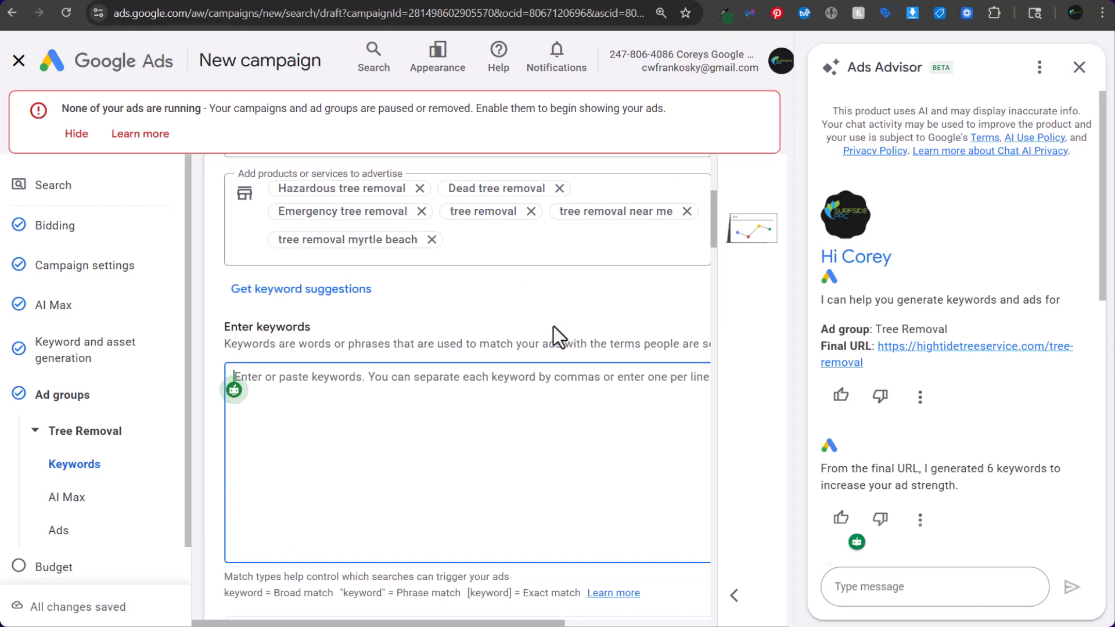
scroll(553, 327, "down", 1)
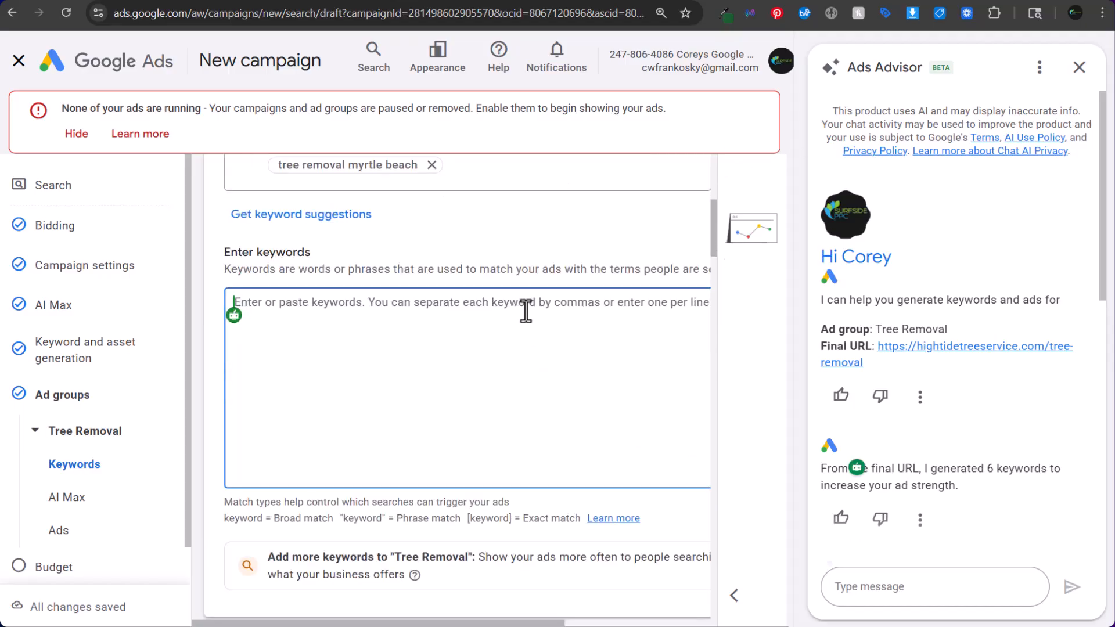
type("l")
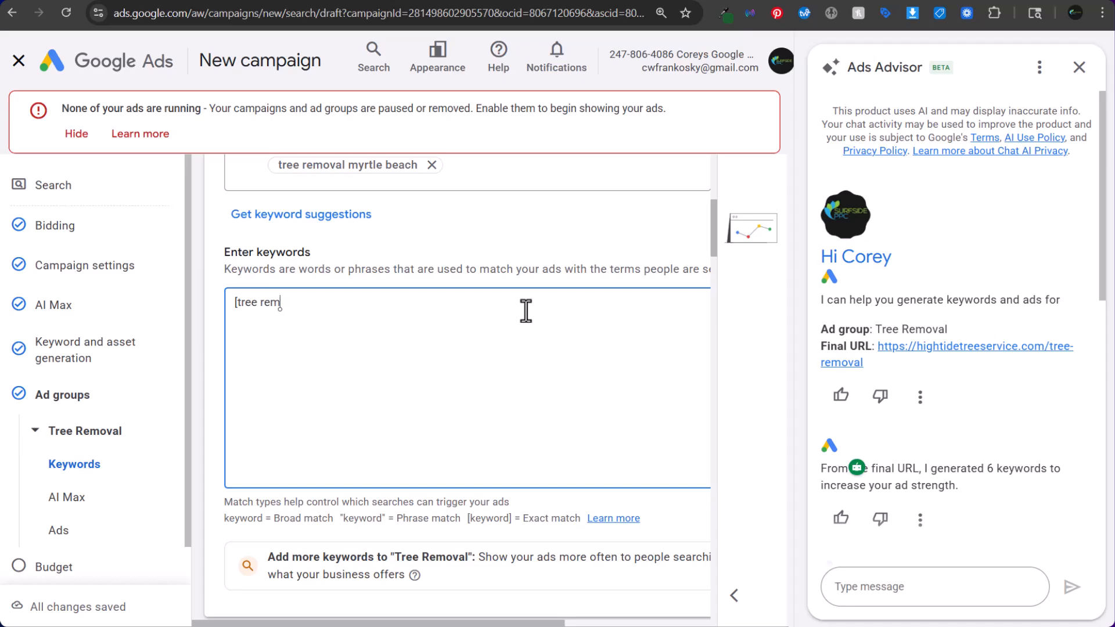
type("tree removal near")
type("[tree removal myrtle bea")
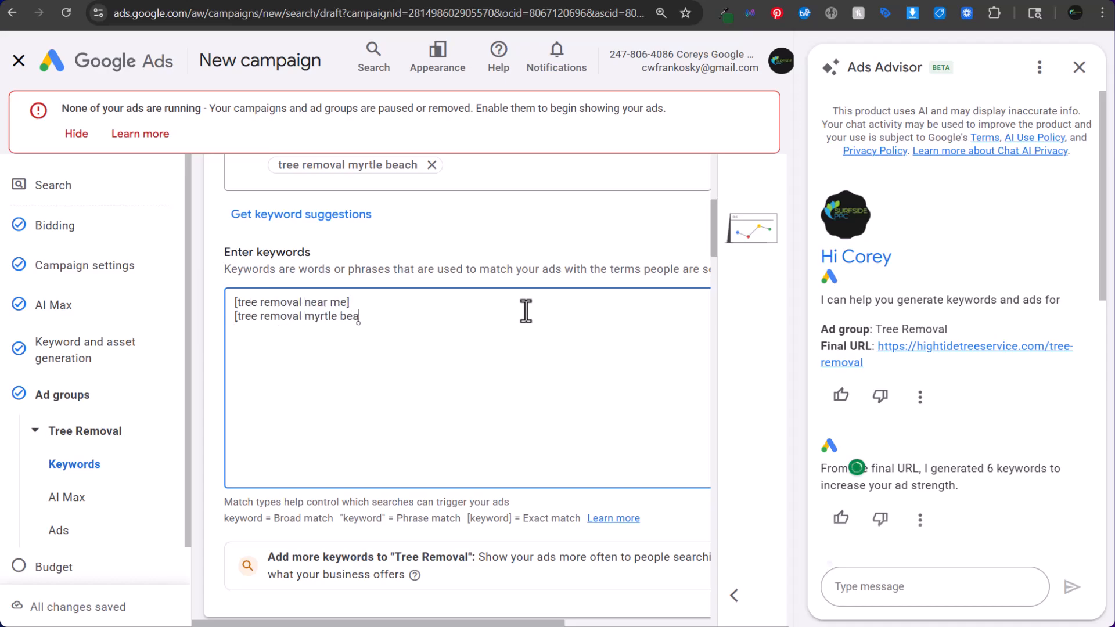
List murrells inlet, north myrtle beach, little river, conway and pawleys island on separate lines below the keywords.
type("lls inlet")
key("Return")
type("north myrtle")
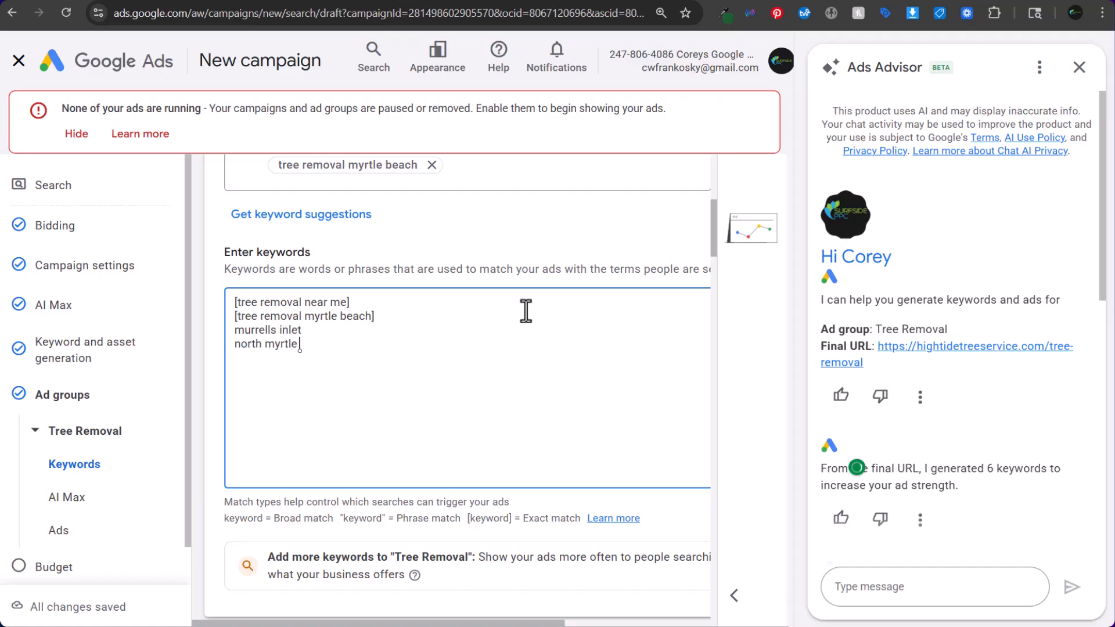
type(" beach")
key("Return")
type("little river")
key("Return")
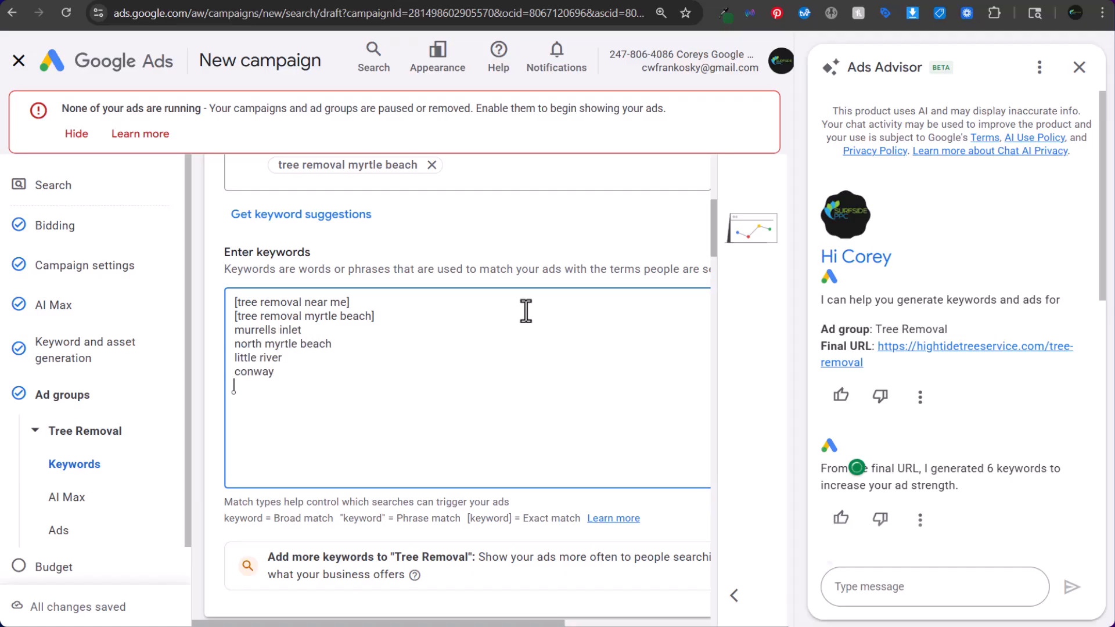
type("conway")
key("Return")
type("pawleys island")
key("Return")
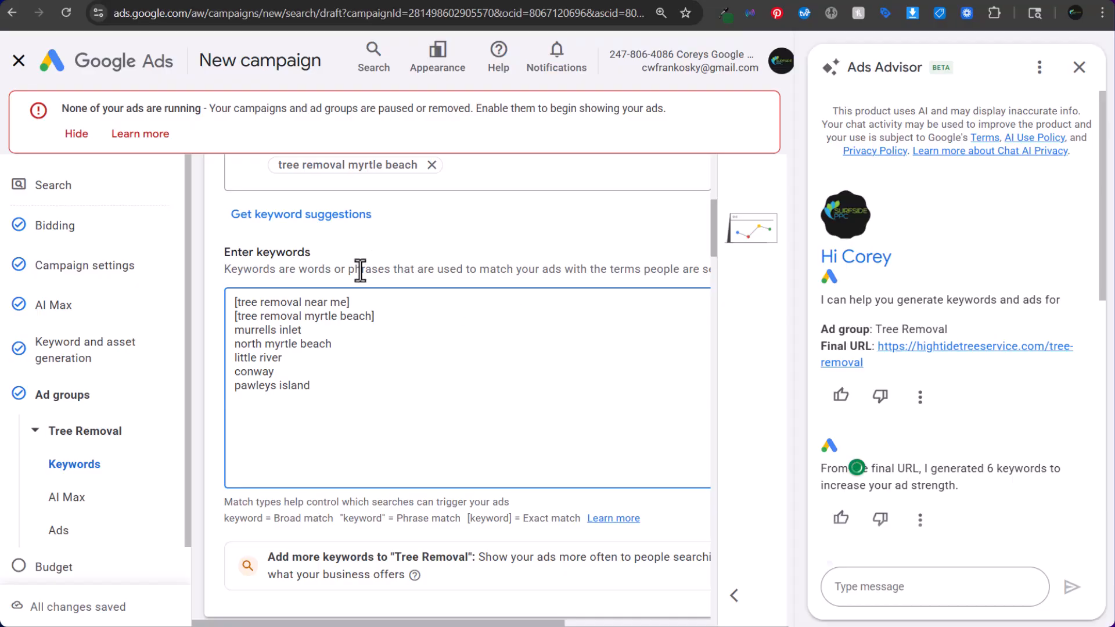
Check the service areas on the tree service website and add carolina forest, horry county and south carolina to the keyword list.
left_click(261, 1)
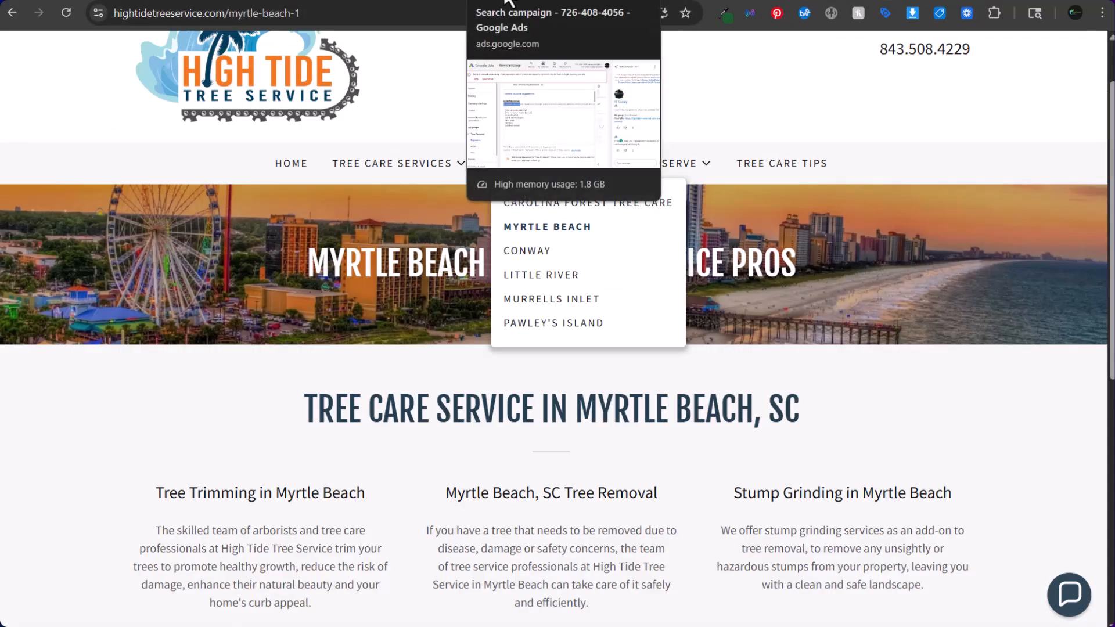
left_click(510, 3)
left_click(352, 393)
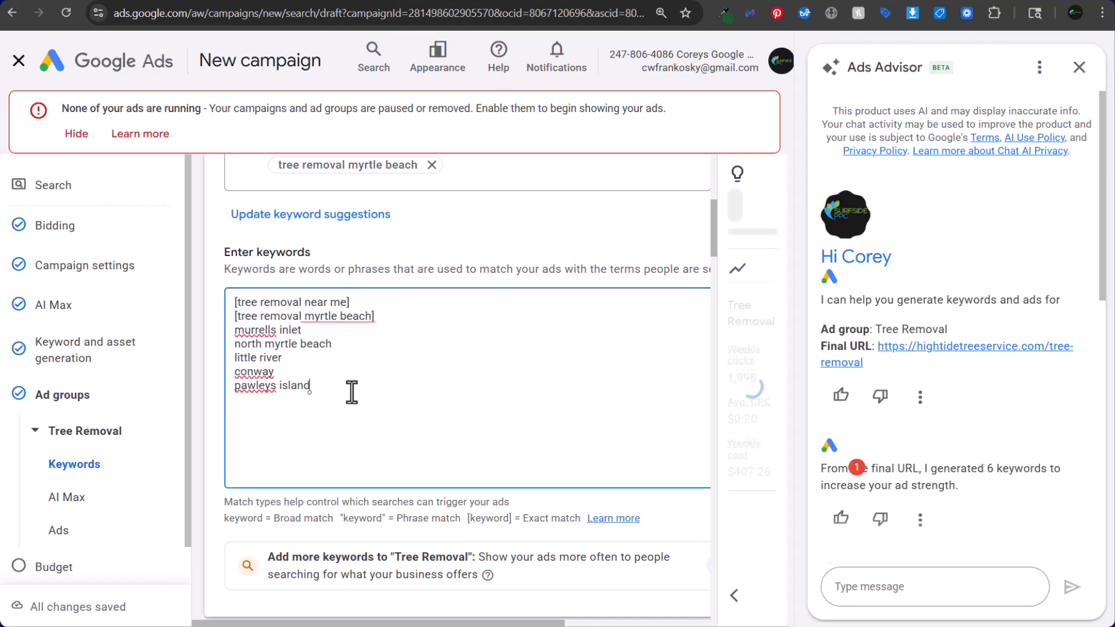
type("a fo")
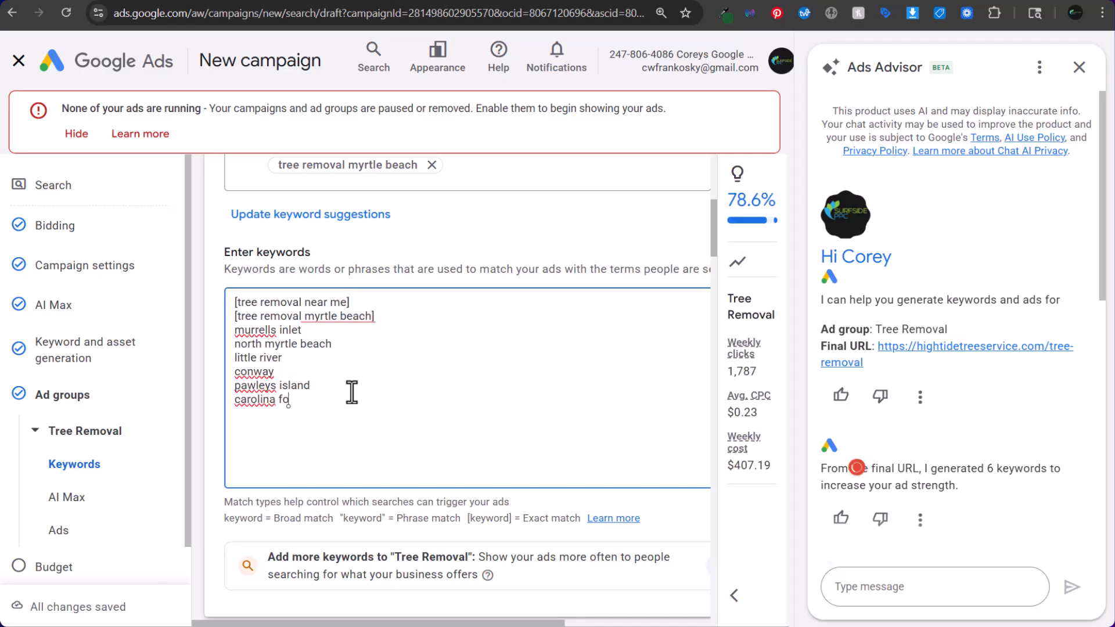
type("rest horry county ")
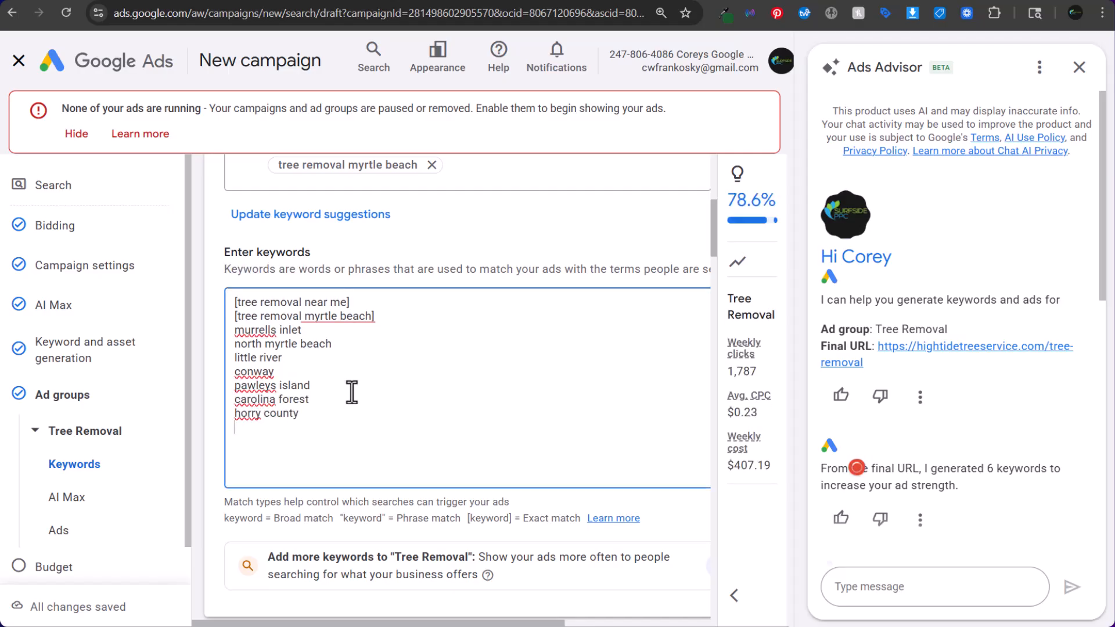
type("south carolina")
Put "[tree removal" before murrells inlet and north myrtle beach, and review the broad, phrase and exact match notation.
left_click_drag(328, 302, 225, 295)
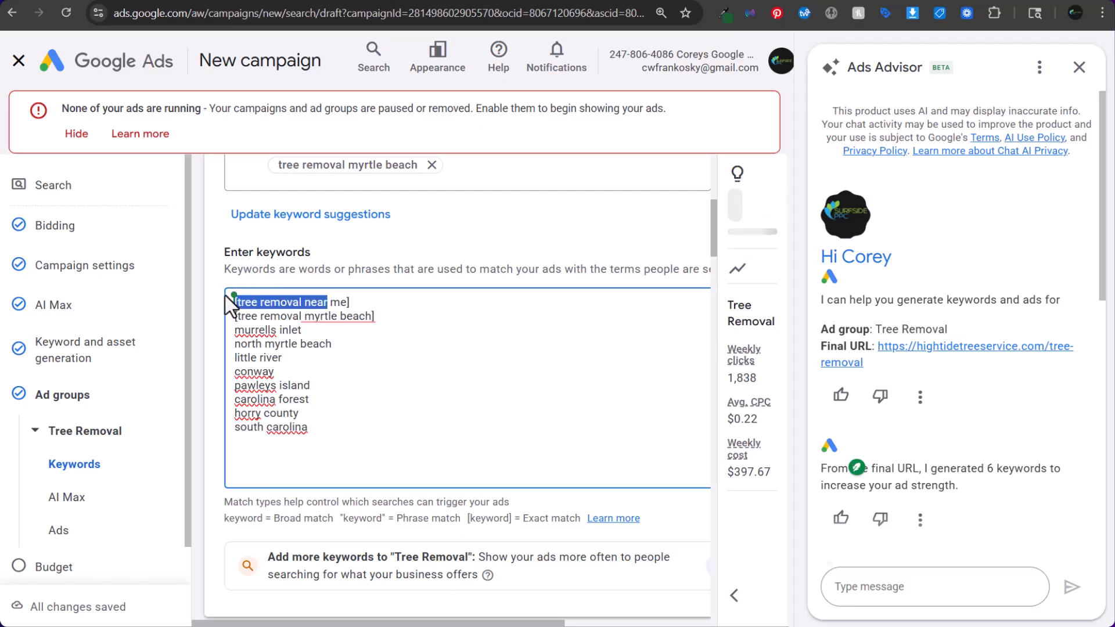
left_click(235, 330)
type("[tree removal")
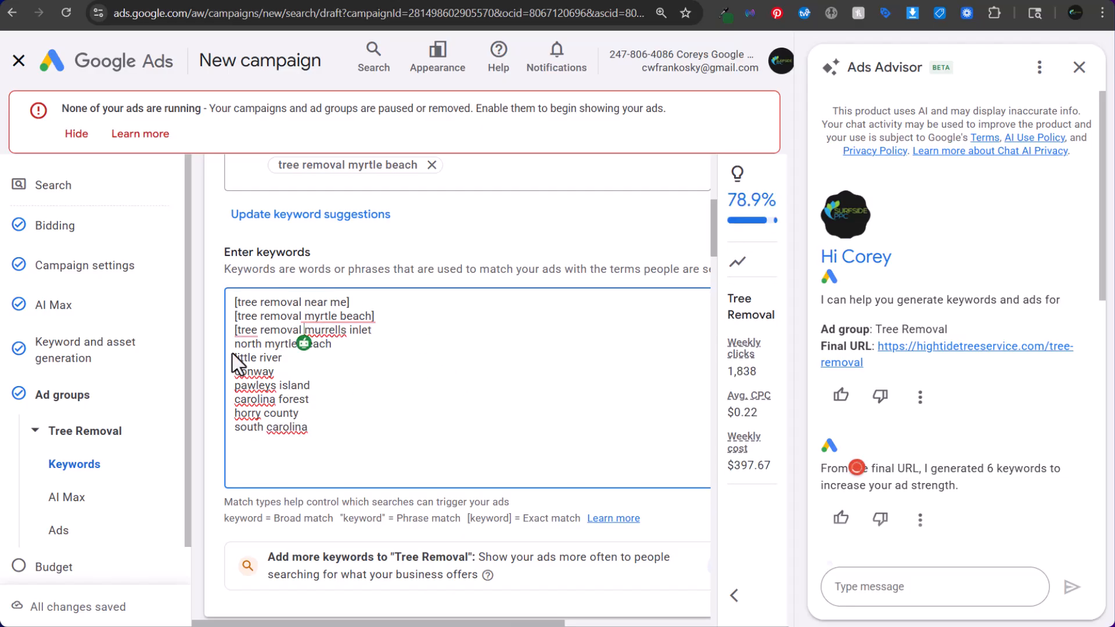
left_click(238, 343)
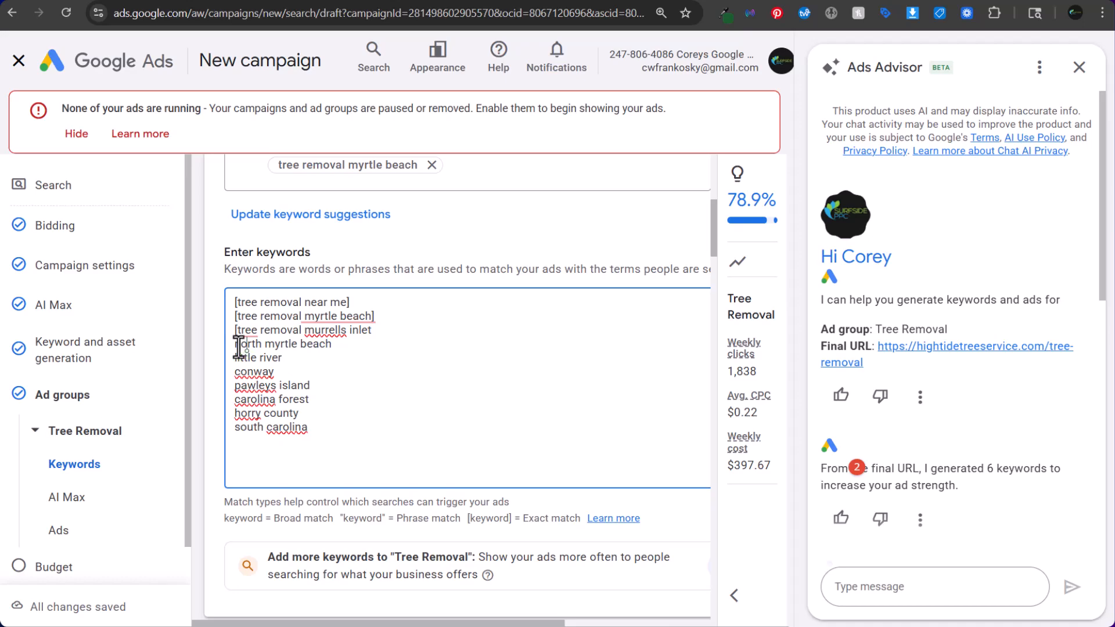
type("[tree removal")
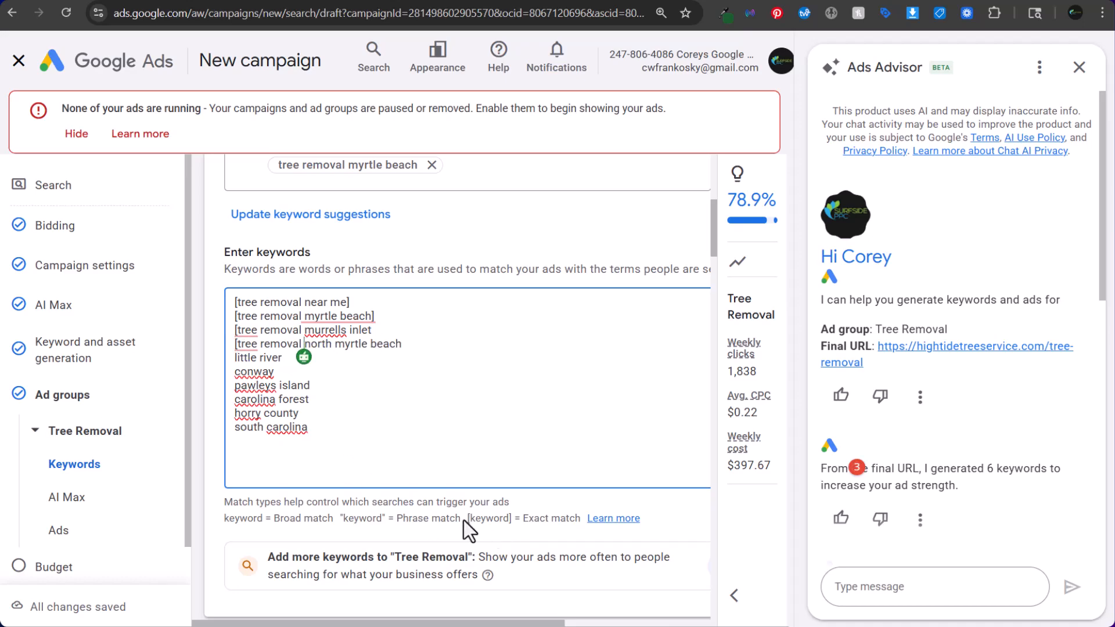
left_click_drag(464, 519, 573, 518)
left_click(574, 518)
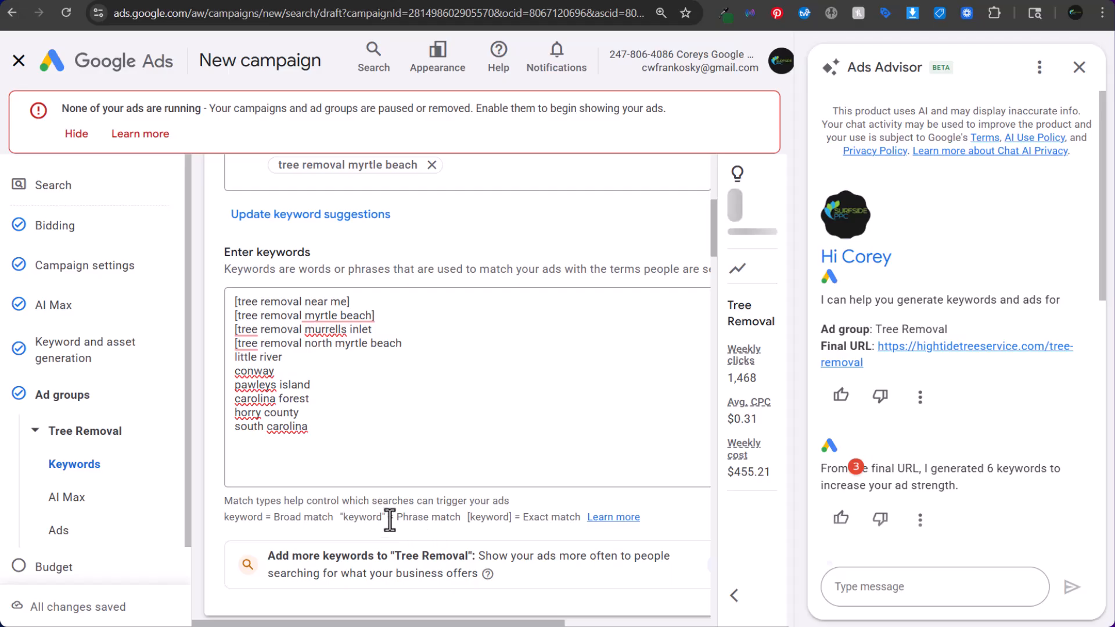
left_click_drag(225, 517, 327, 521)
left_click(294, 524)
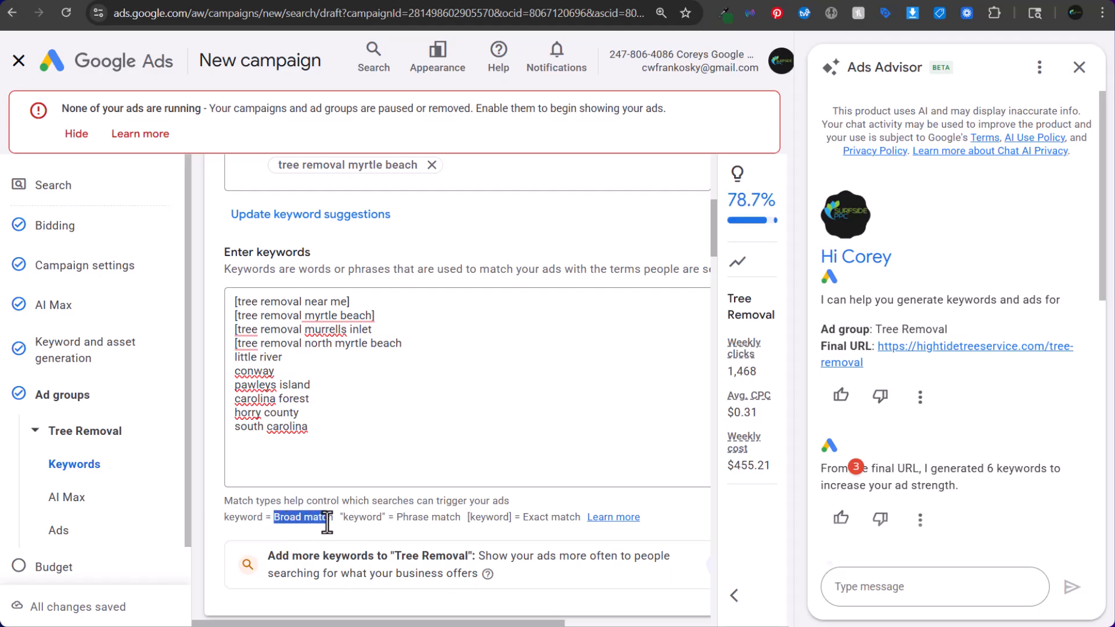
left_click(327, 521)
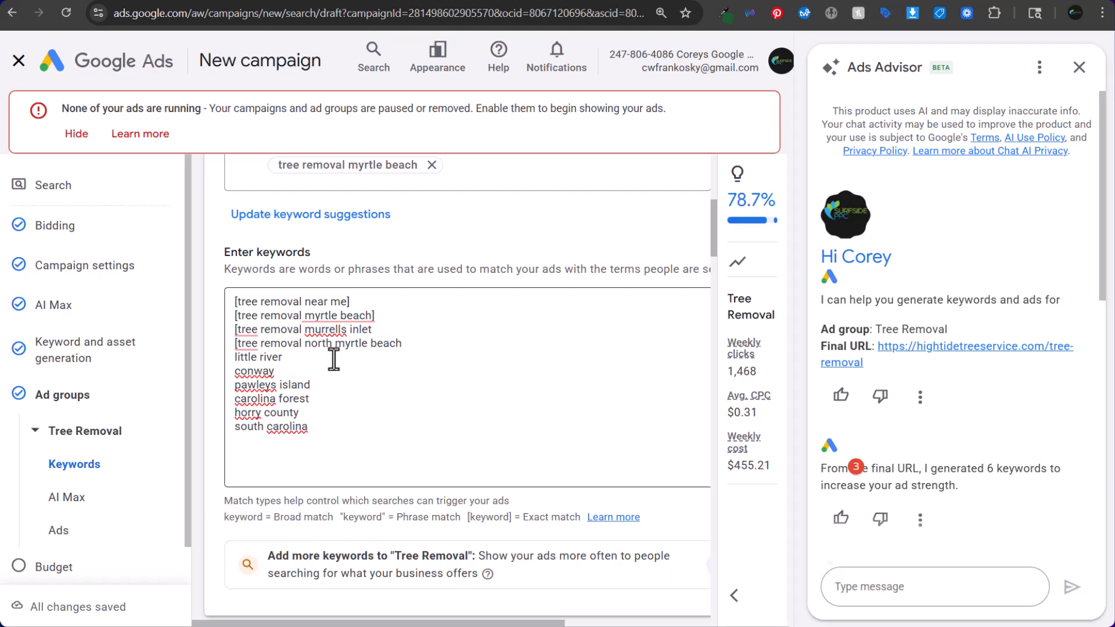
Put "[tree removal" before little river, conway, pawleys island, carolina forest, horry county and south carolina.
left_click(235, 357)
type("[tree removal")
left_click(234, 371)
type("[tree removal")
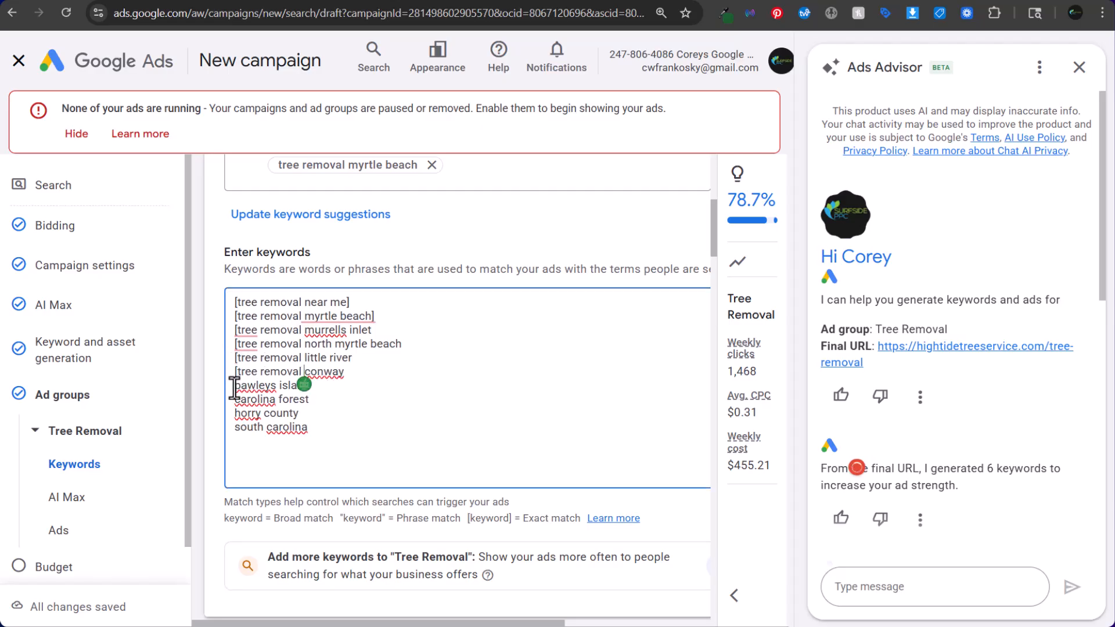
left_click(235, 386)
type("[tree removal")
left_click(234, 399)
type("[tree removal")
left_click(235, 414)
type("[tree removal")
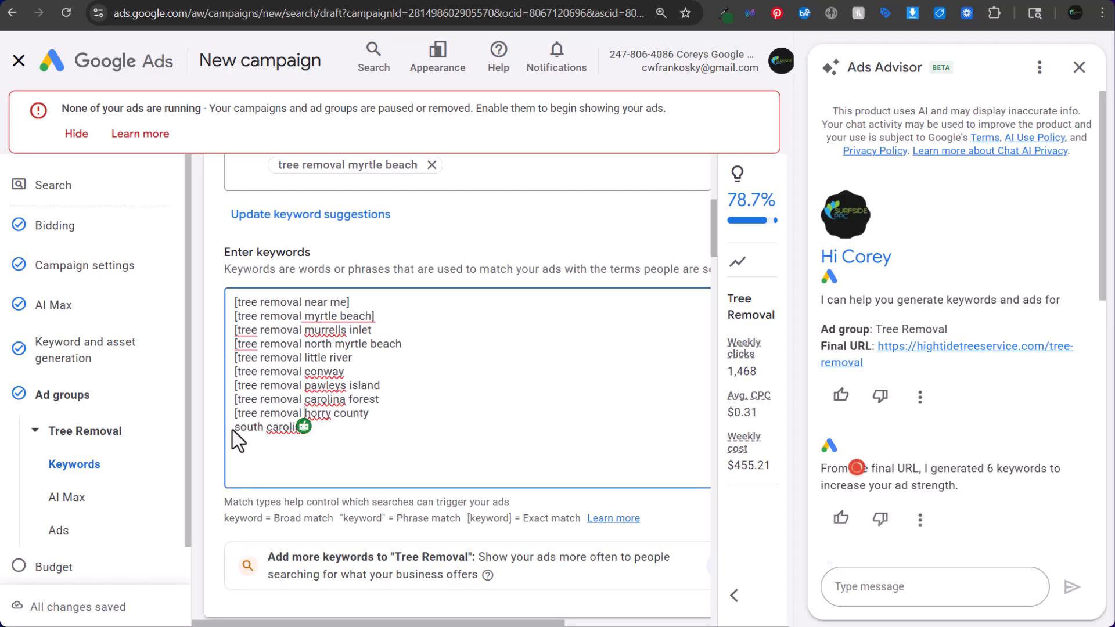
left_click(235, 427)
type("[tree removal")
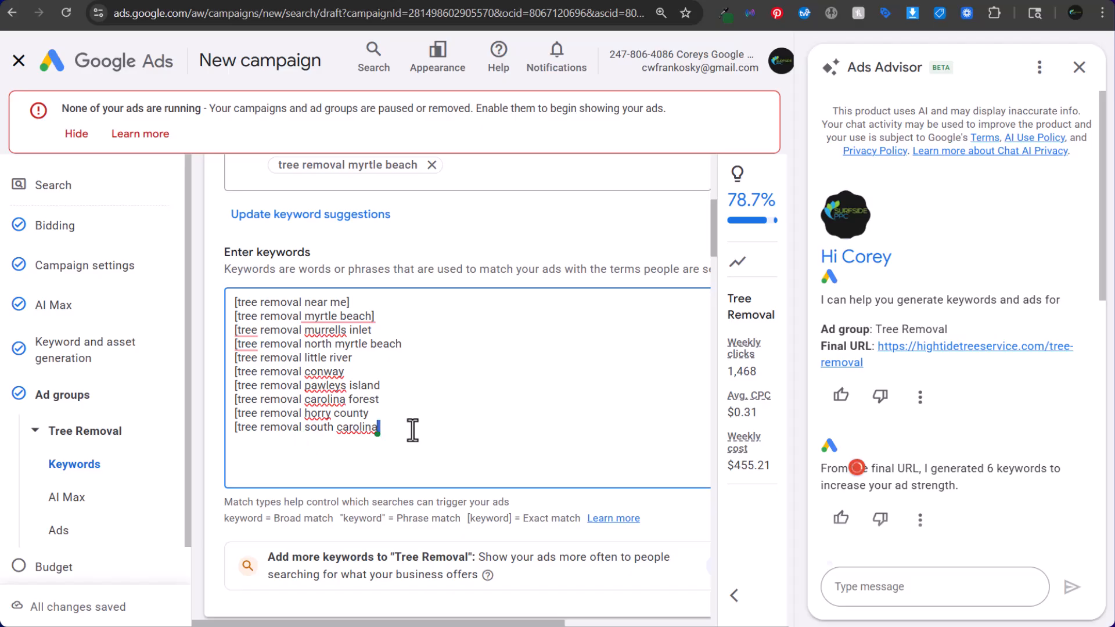
Add the closing bracket to every location keyword from murrells inlet to south carolina to make them exact match.
key("ctrl+c")
left_click(409, 414)
key("ctrl+v")
left_click(414, 402)
key("ctrl+v")
left_click(436, 387)
key("ctrl+v")
left_click(441, 371)
key("ctrl+v")
left_click(445, 358)
key("ctrl+v")
left_click(453, 343)
key("ctrl+v")
left_click(456, 326)
key("ctrl+v")
Add the broad match keywords hazardous tree removal near me, emergency tree removal near me and dead tree removal near me.
left_click(464, 427)
key("Return")
type("ha")
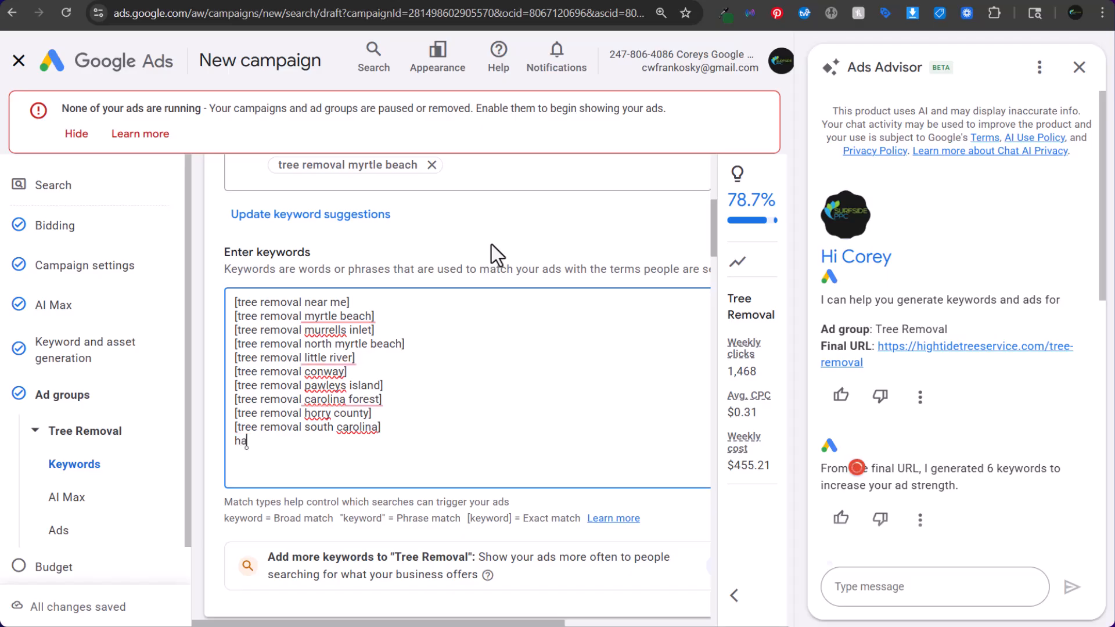
type("zardous tree remova")
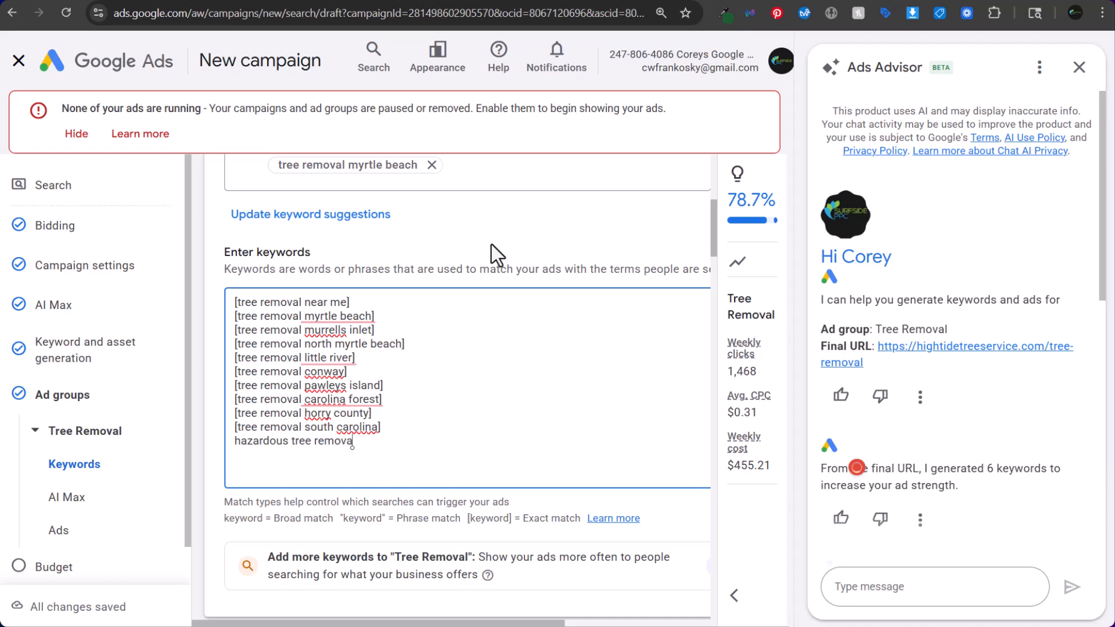
type("l near me")
key("Return")
type("emergency tree removal near")
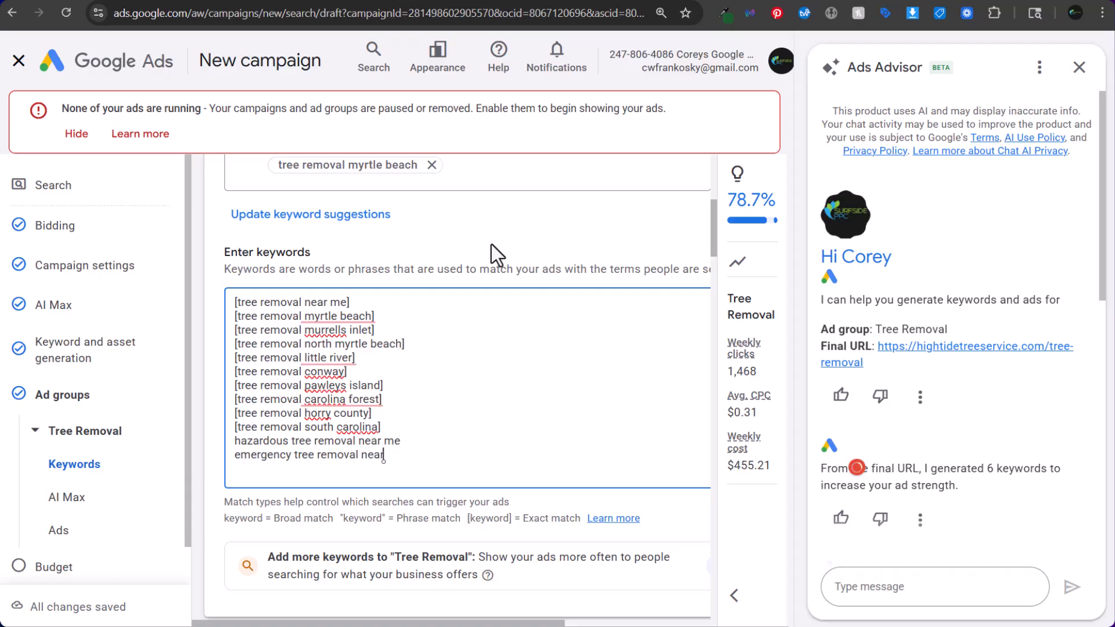
scroll(491, 245, "up", 3)
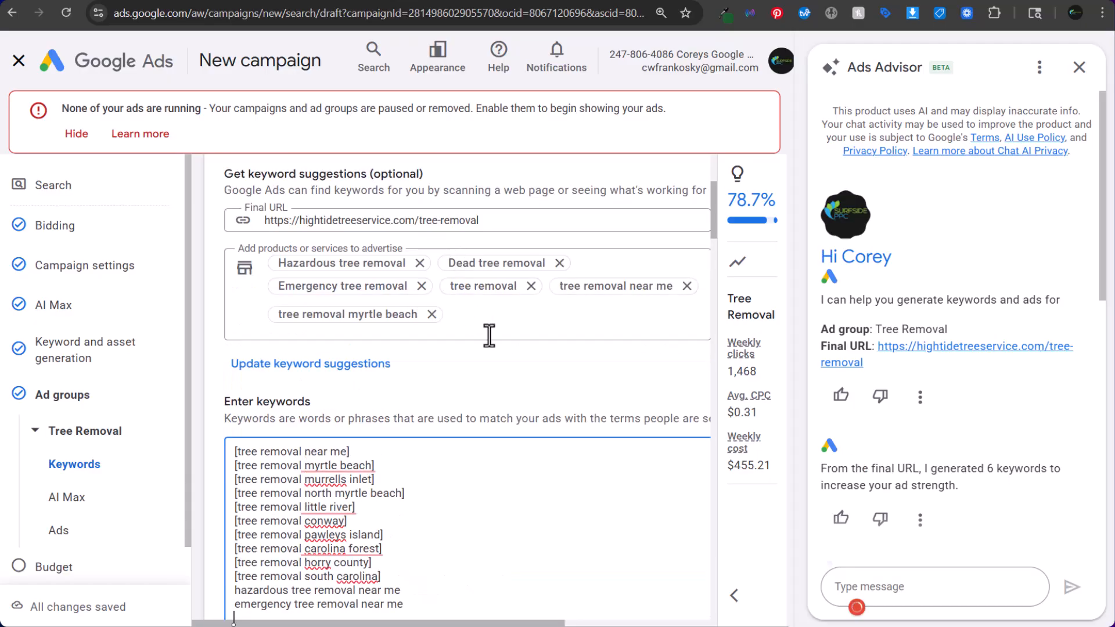
key("Return")
type("deal t")
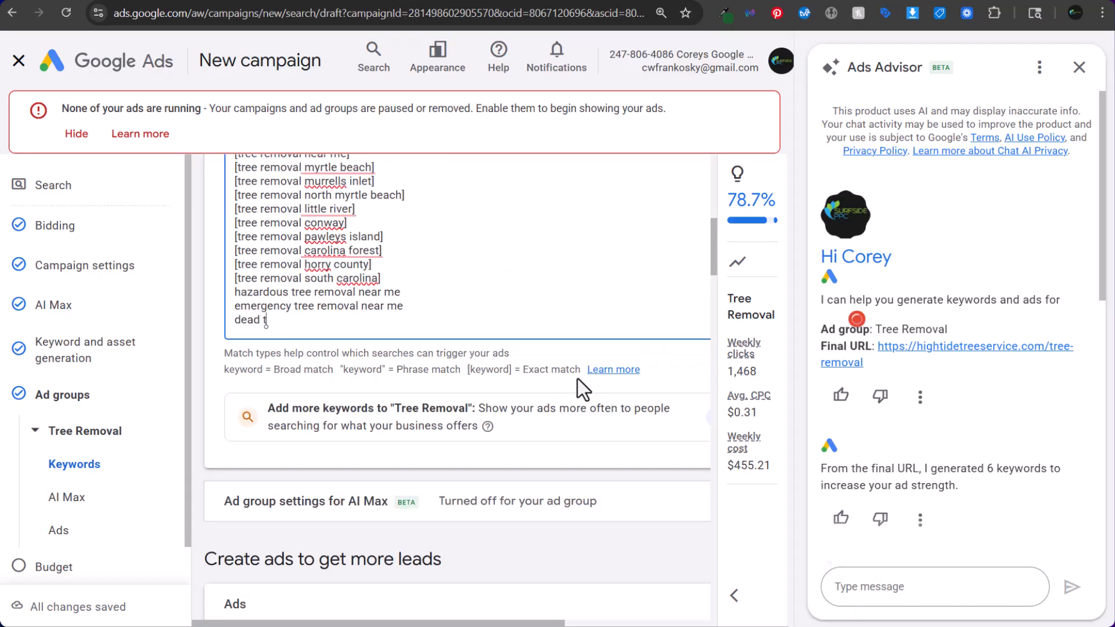
type("ree removal near me")
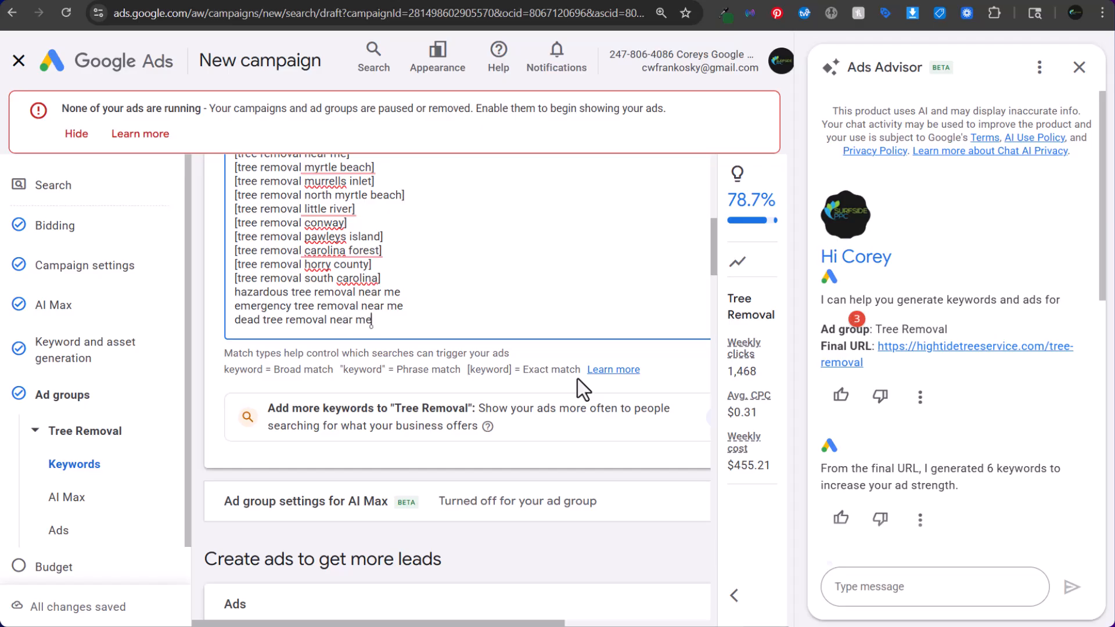
key("Return")
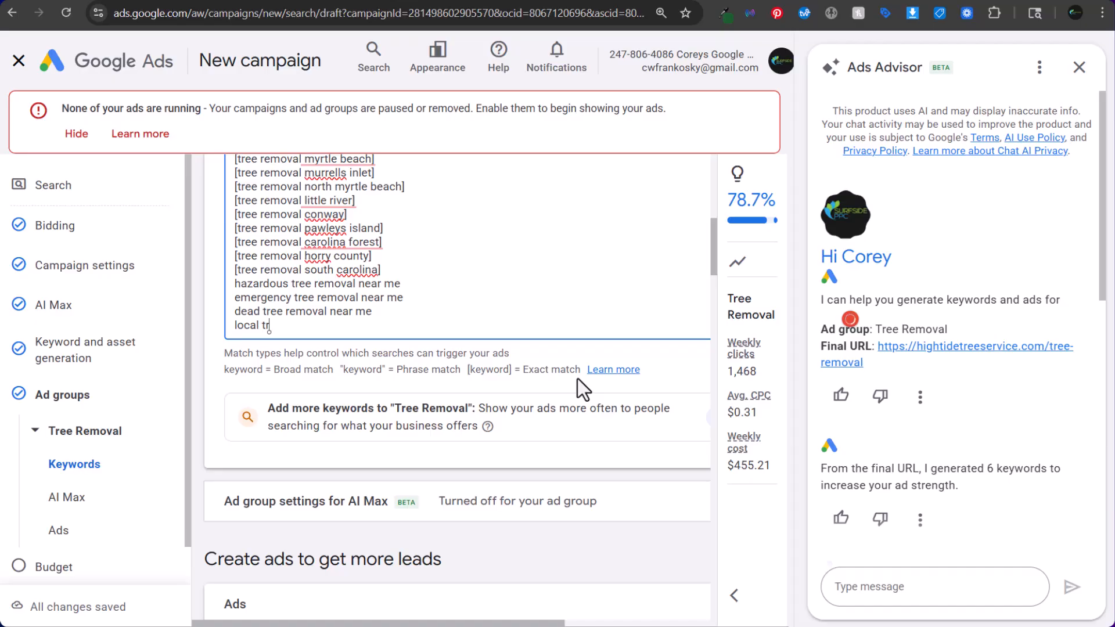
type("local tr")
key("BackSpace")
key("BackSpace")
key("BackSpace")
key("BackSpace")
key("BackSpace")
key("BackSpace")
key("BackSpace")
key("BackSpace")
Add the keywords tree removal company near me, tree removal services near me and tree removal service near me.
type("tree re")
type("moval company near me")
key("Return")
type("t")
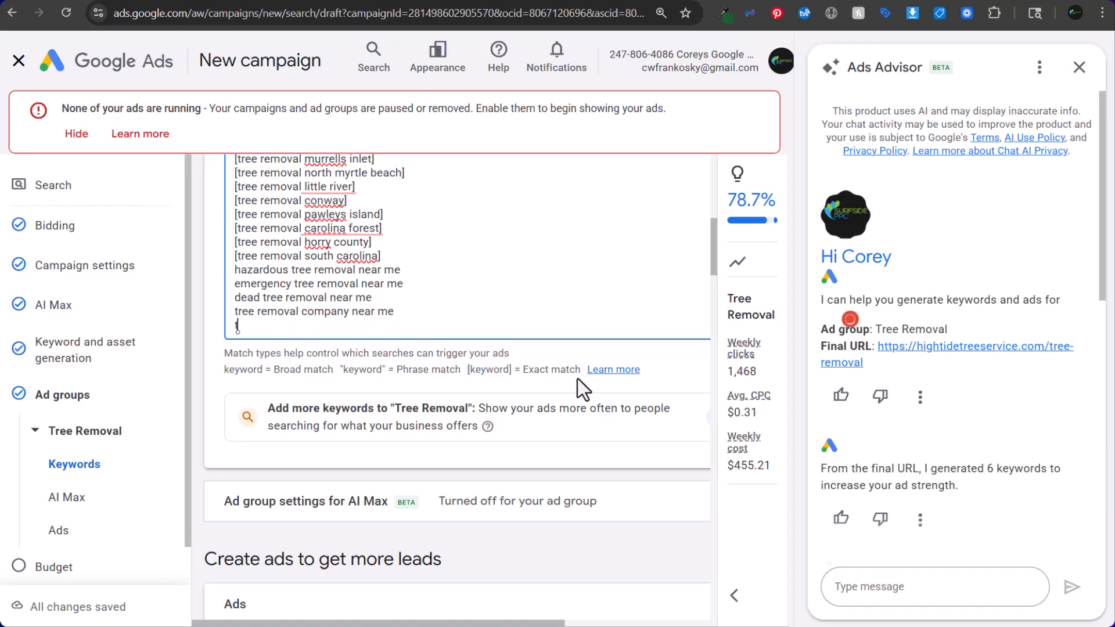
type("ree removal service")
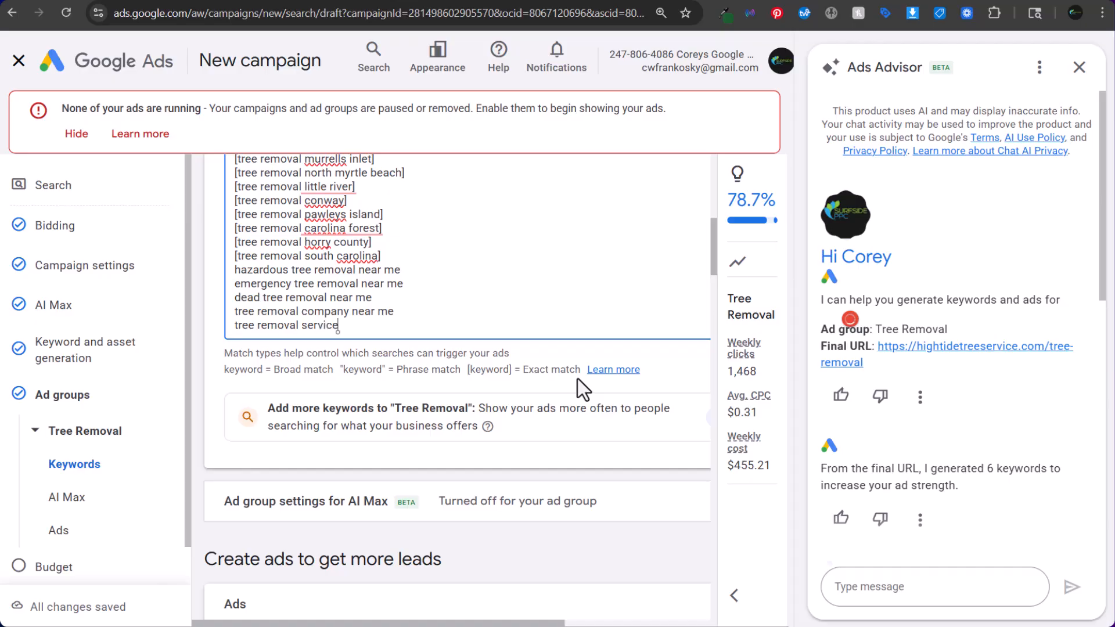
type("s near me")
key("Return")
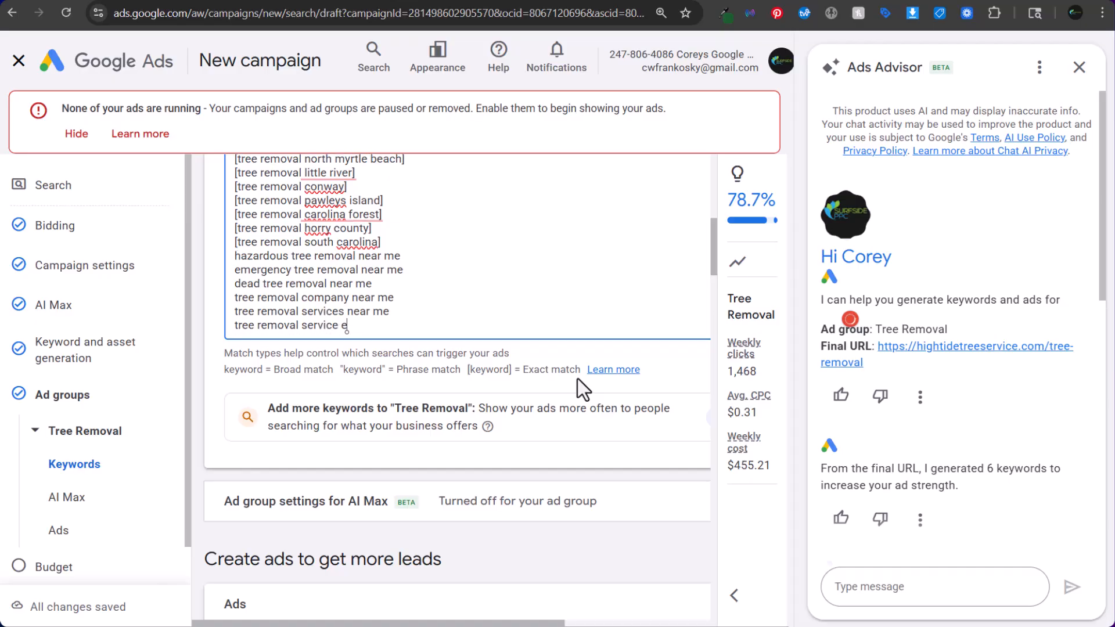
type("tree removal service near me")
Add a closing bracket to the six "near me" keywords from hazardous tree removal to tree removal service.
left_click(458, 259)
type("]")
left_click(454, 271)
type("]")
left_click(448, 287)
type("]]")
key("BackSpace")
scroll(429, 260, "up", 1)
scroll(390, 221, "down", 1)
left_click(411, 300)
type("]")
left_click(402, 312)
type("]")
left_click(402, 326)
type("]")
Put an opening bracket before the last six "near me" keywords to make them exact match.
left_click(235, 325)
type("[")
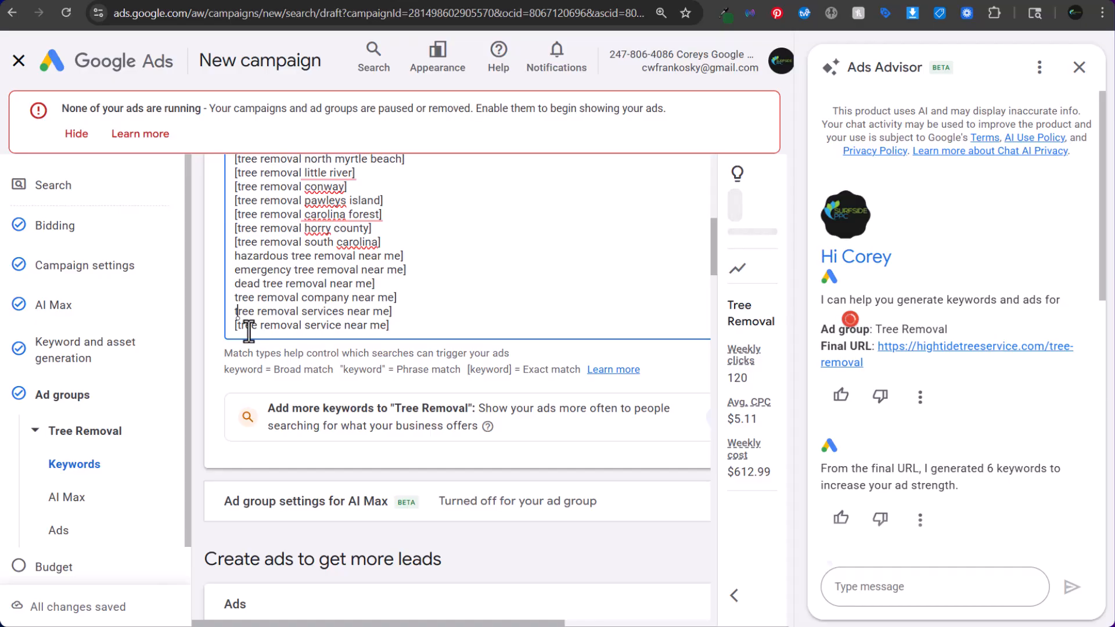
key("Up")
key("Home")
type("[")
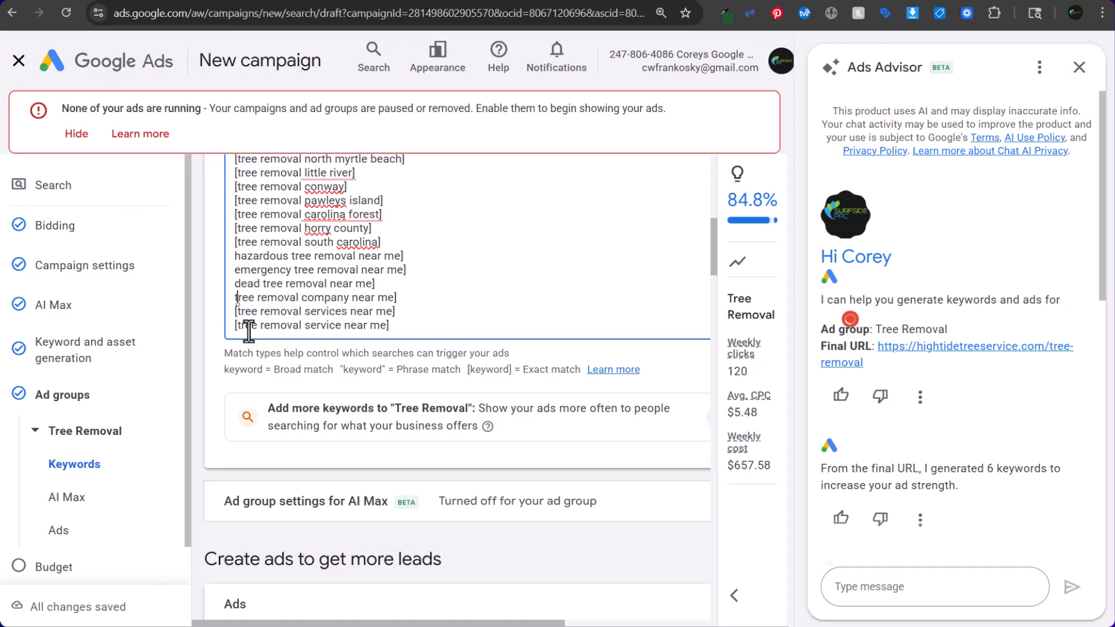
type("[")
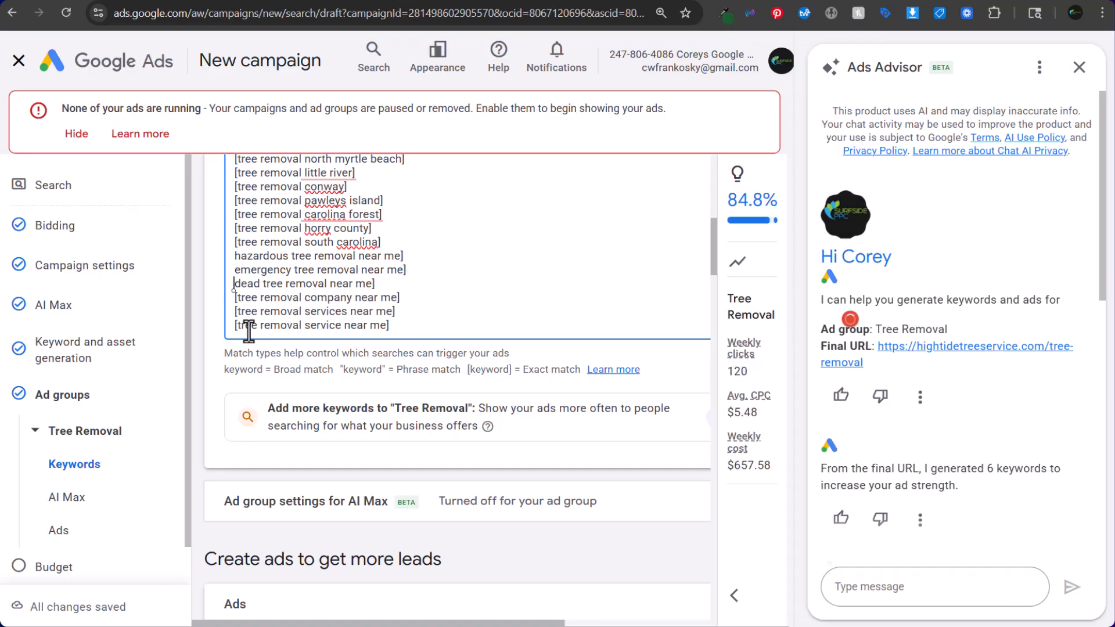
type("[[")
key("Up")
key("Home")
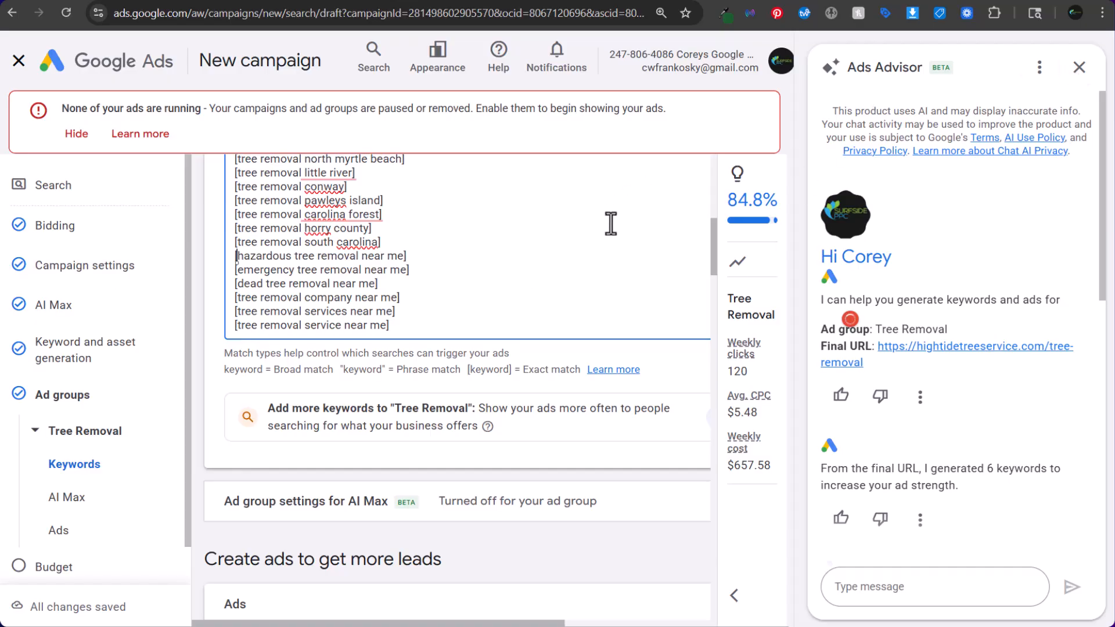
Check the keyword list, close the Ads Advisor, and go through the first headlines of the Tree Removal ad.
scroll(598, 270, "up", 1)
scroll(598, 267, "up", 3)
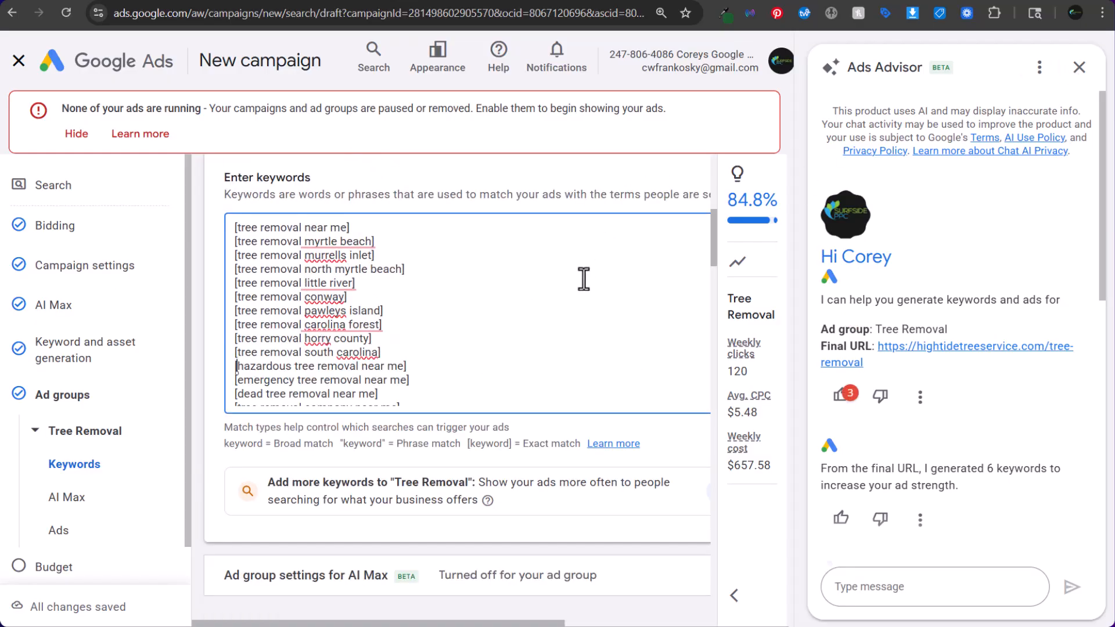
scroll(590, 349, "down", 2)
scroll(618, 461, "down", 4)
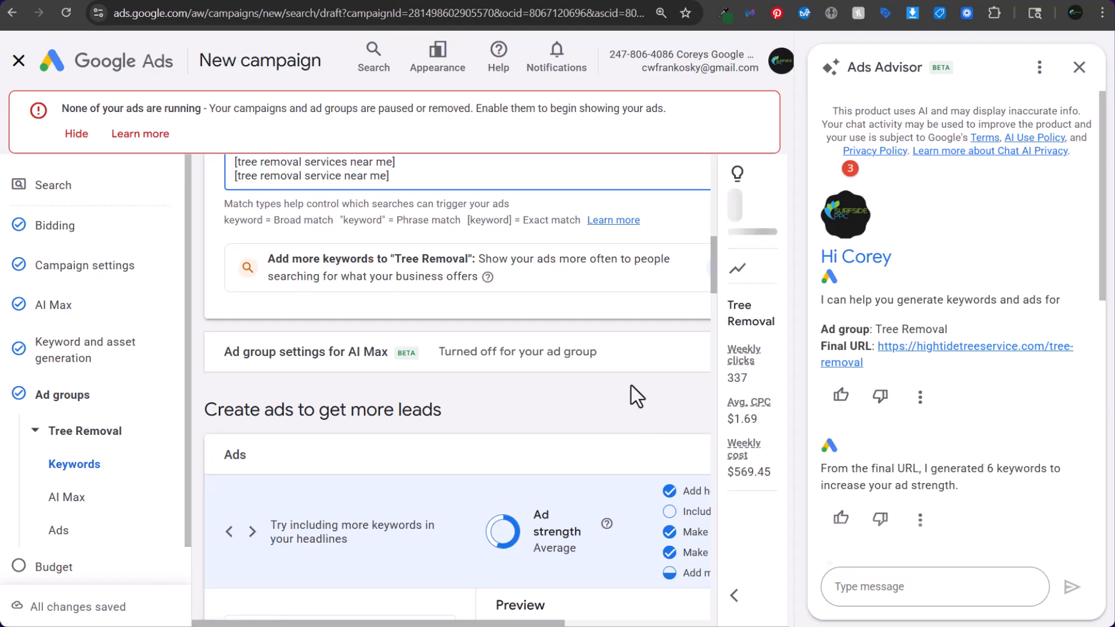
left_click(1077, 68)
scroll(685, 342, "up", 15)
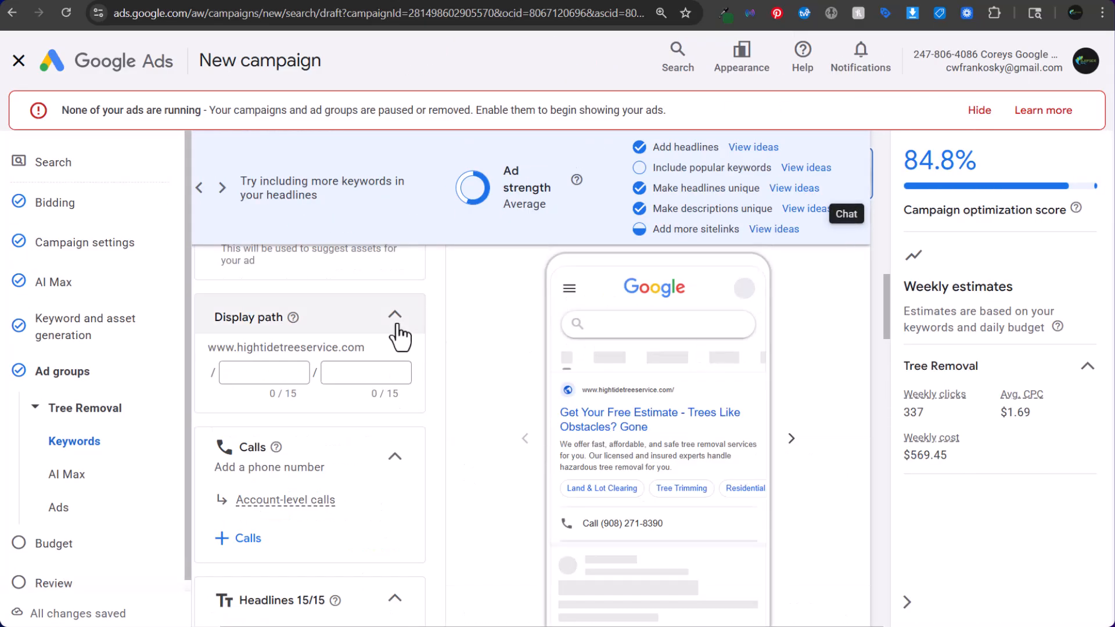
scroll(364, 341, "down", 13)
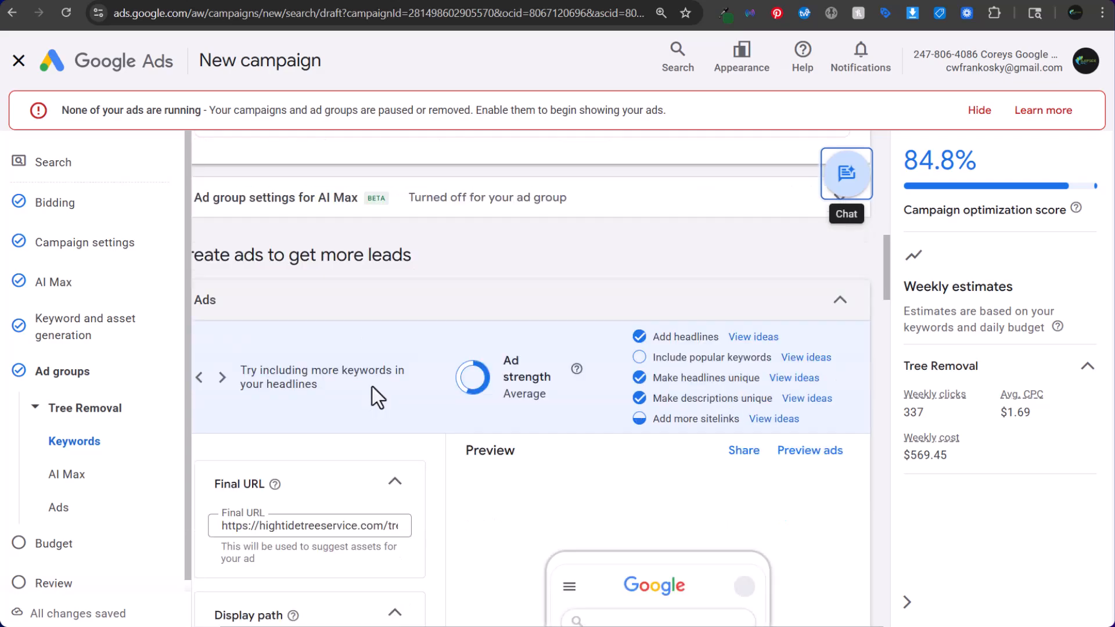
scroll(418, 317, "down", 8)
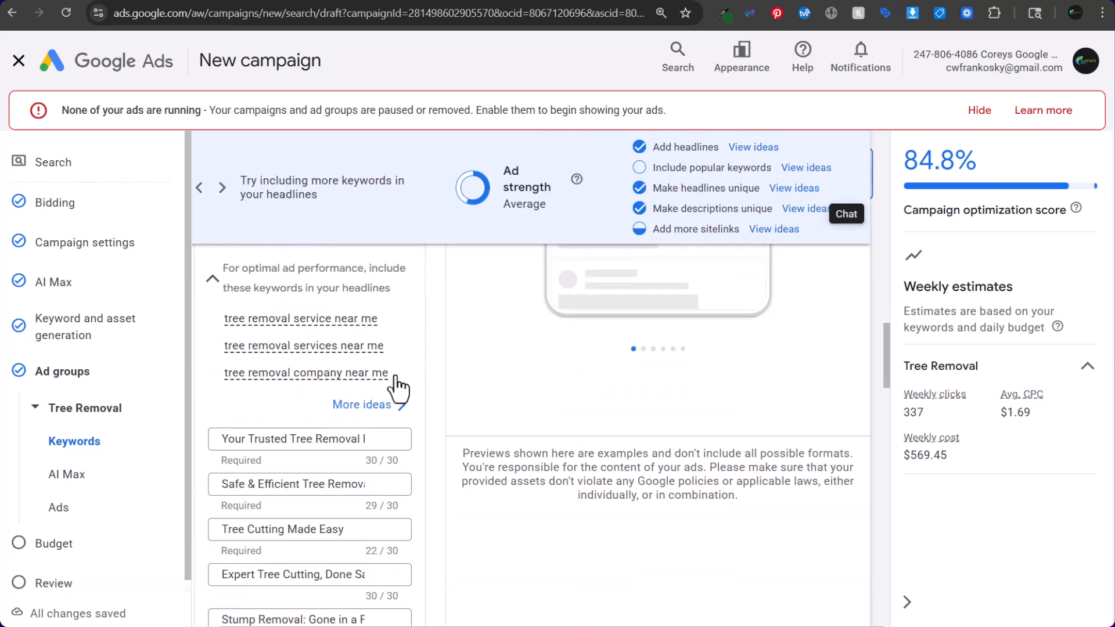
left_click_drag(318, 290, 427, 294)
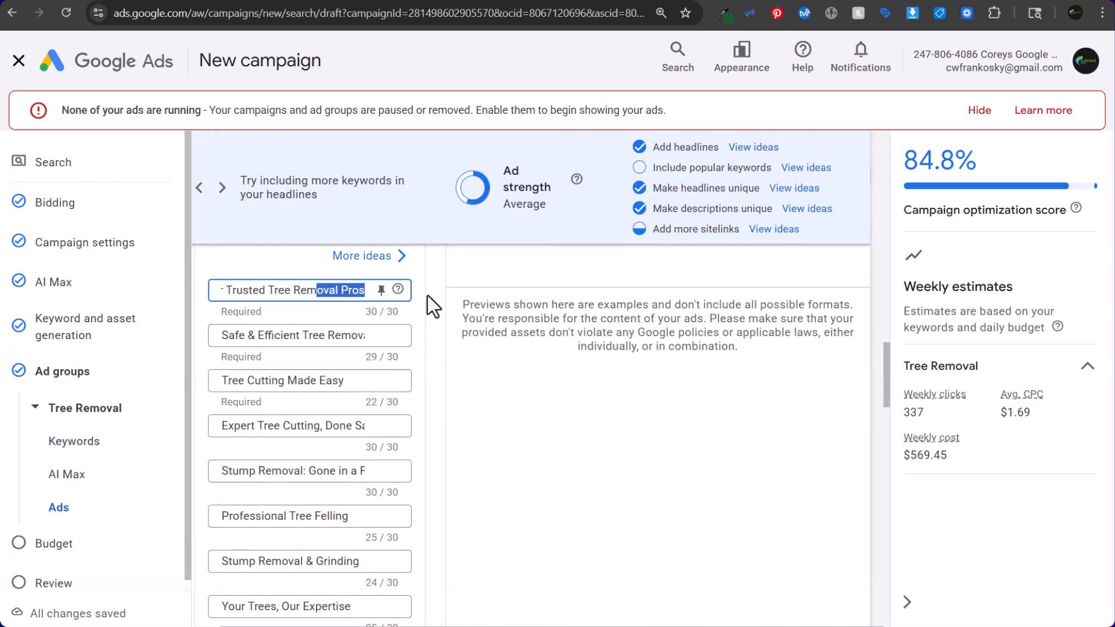
left_click(311, 335)
scroll(310, 390, "down", 1)
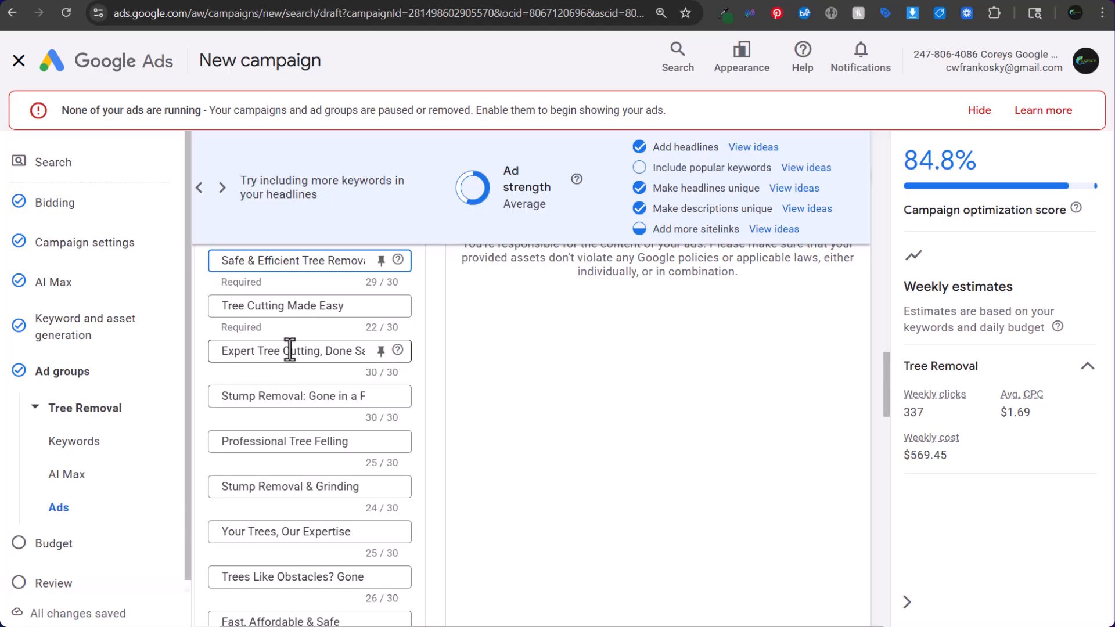
Change the "Expert Tree Cutting" headline to Expert Tree Removal and the "Stump Removal" one below it to Tree Removal: Gone in a Flash.
left_click_drag(283, 350, 487, 343)
type("Removal")
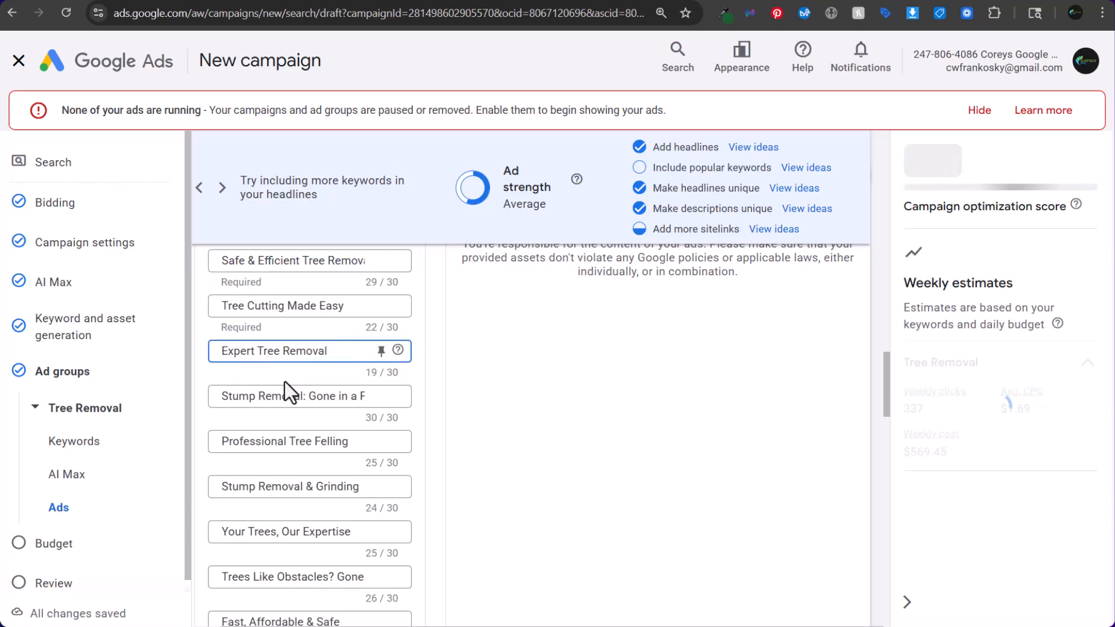
double_click(233, 397)
type("Tree")
left_click_drag(311, 398, 367, 398)
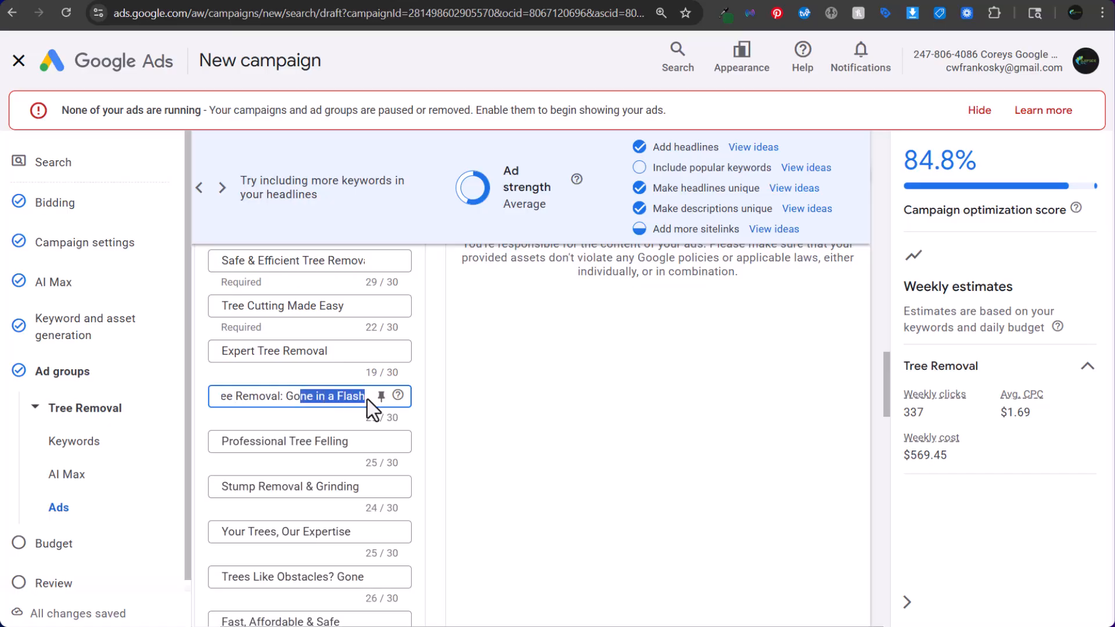
left_click(311, 397)
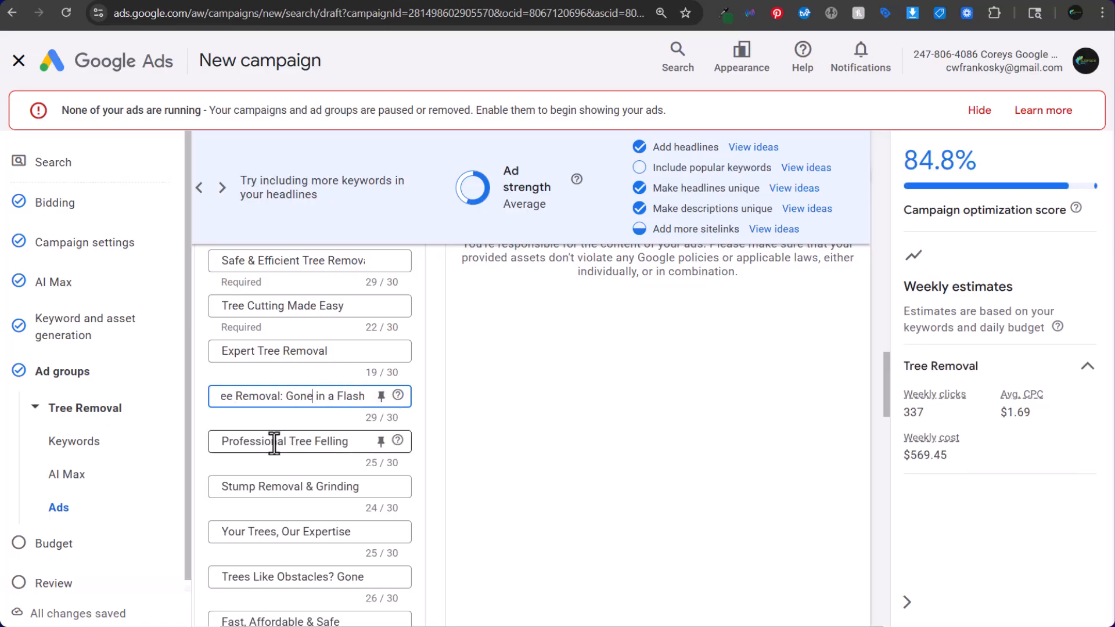
Change the "Professional Tree Felling" headline to Professional Tree Removal and the one below it to Tree Removal & Stump Grinding.
scroll(282, 433, "down", 1)
double_click(321, 366)
type("Remova")
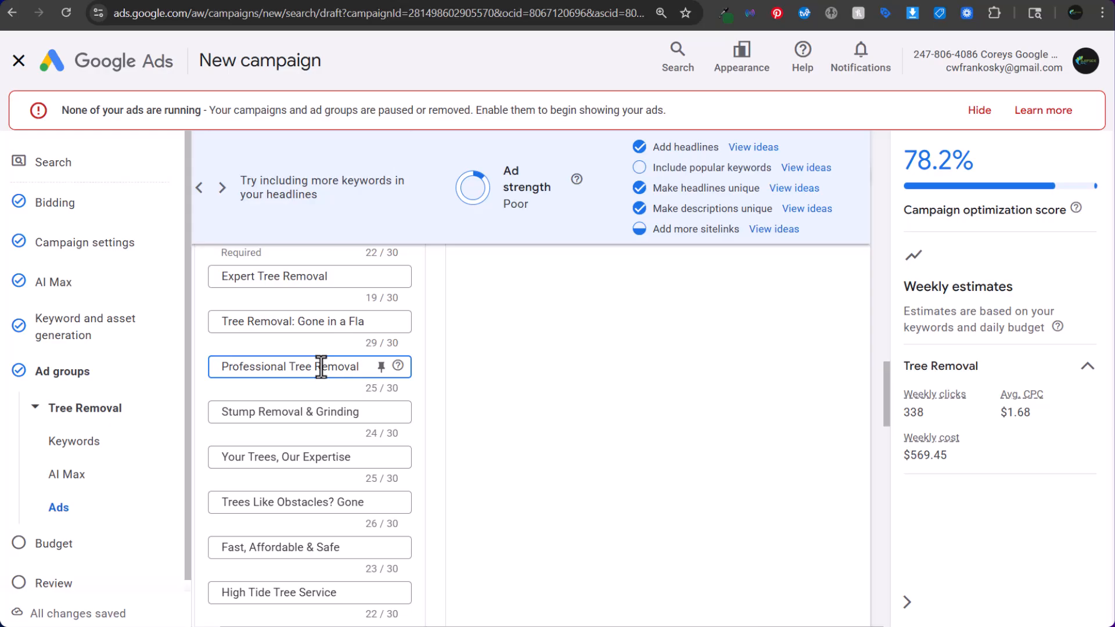
double_click(232, 411)
key("BackSpace")
type("Tree")
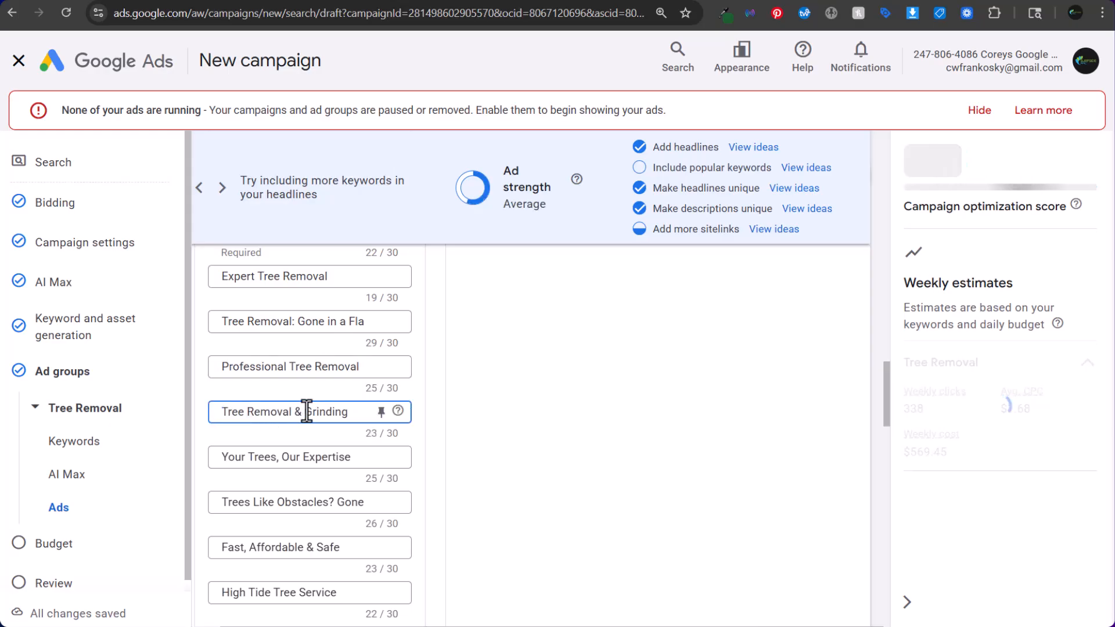
left_click(306, 411)
type("Stump")
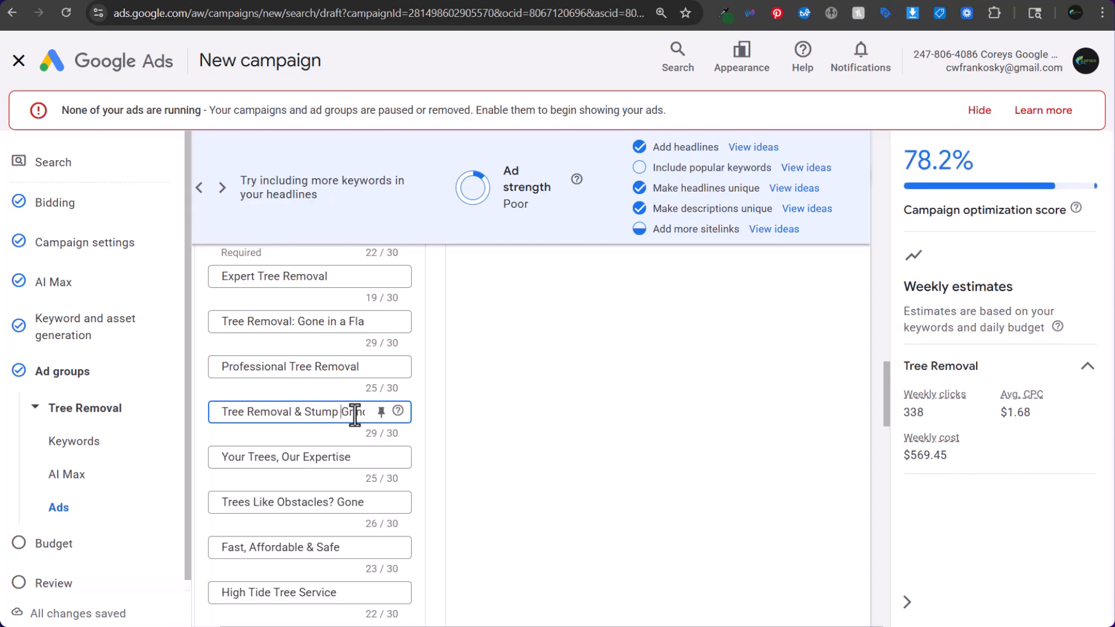
Replace the last headline, "Get Your Free Estimate", with Myrtle Beach Tree Removal.
scroll(329, 424, "down", 4)
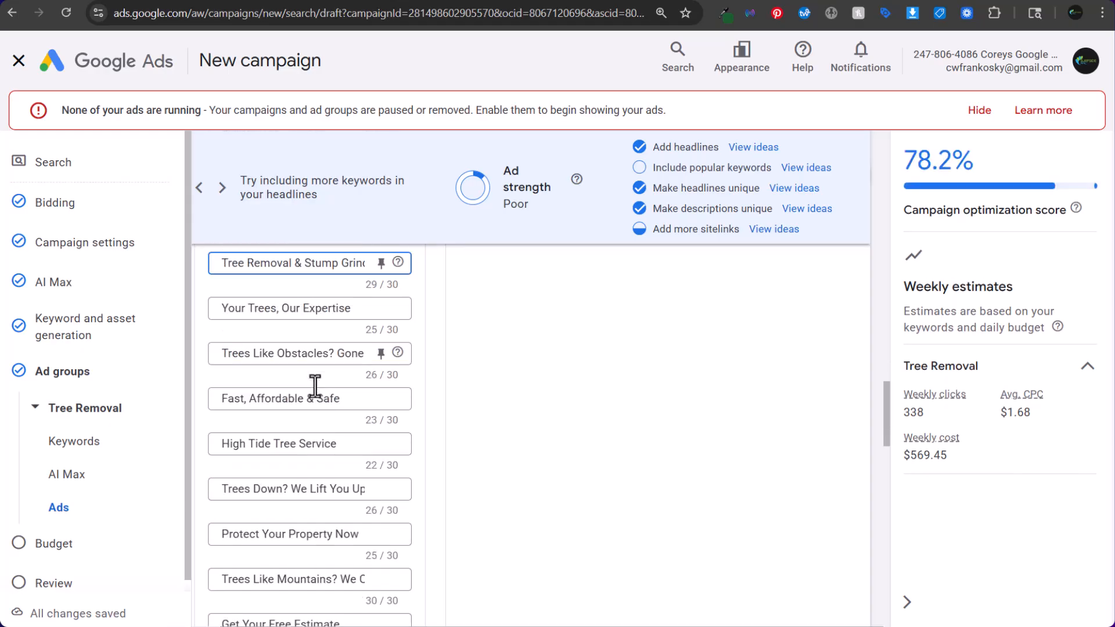
scroll(319, 368, "down", 1)
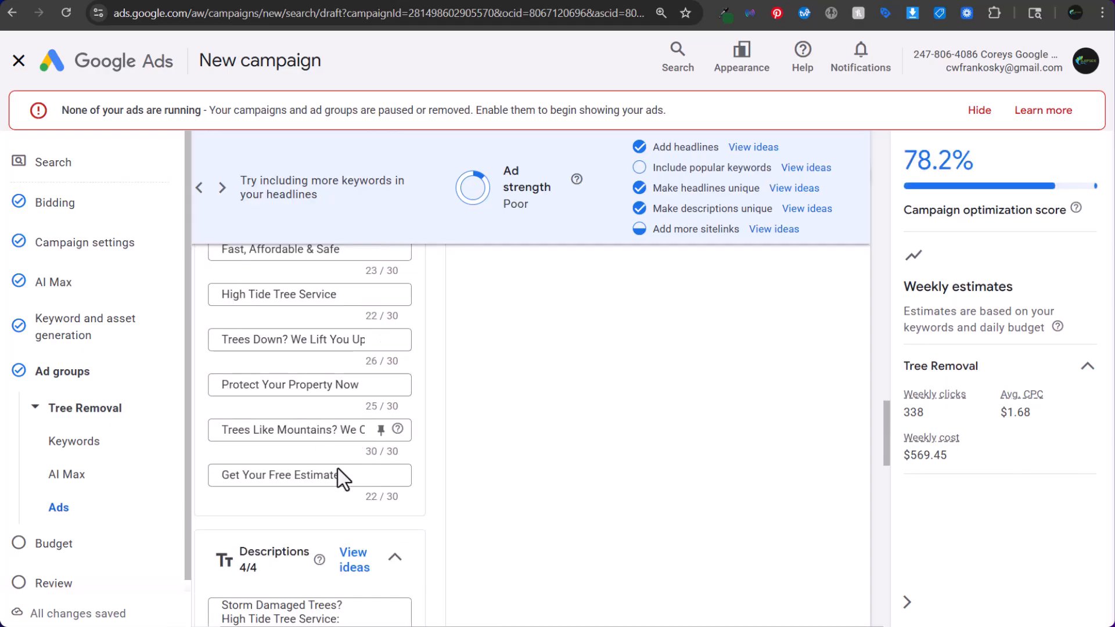
left_click_drag(341, 477, 179, 485)
type("Myrtle Beach Tree Removal")
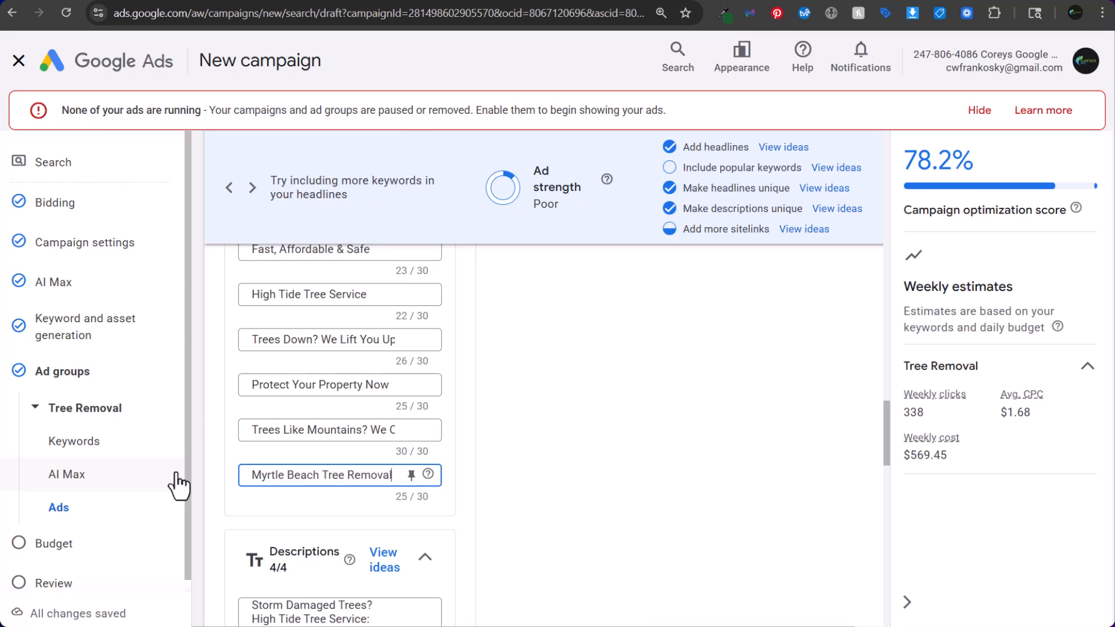
Replace the "Trees Like Mountains?" headline with a title case keyword insertion using the default text Myrtle Beach Tree Removal.
triple_click(315, 431)
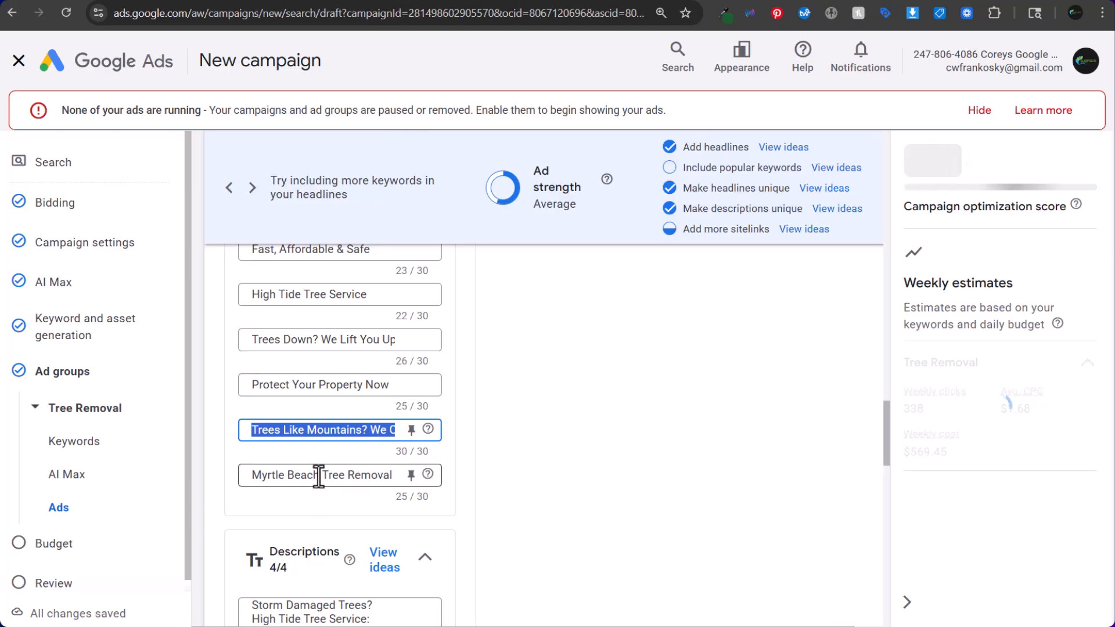
triple_click(314, 475)
key("ctrl+c")
triple_click(318, 431)
type("{")
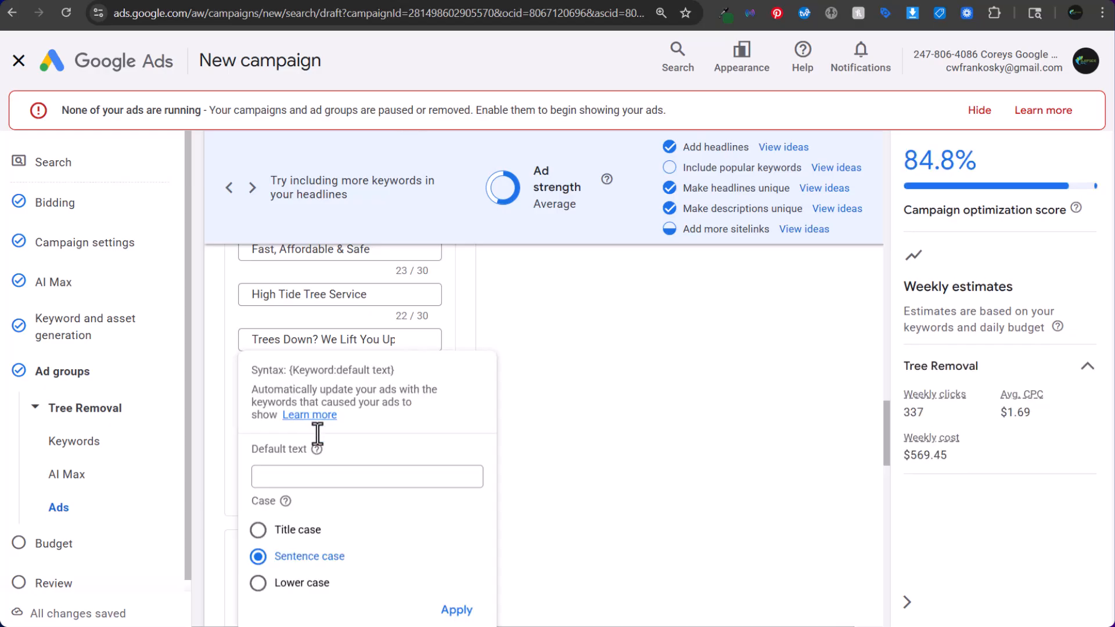
left_click(259, 532)
left_click(314, 482)
key("ctrl+v")
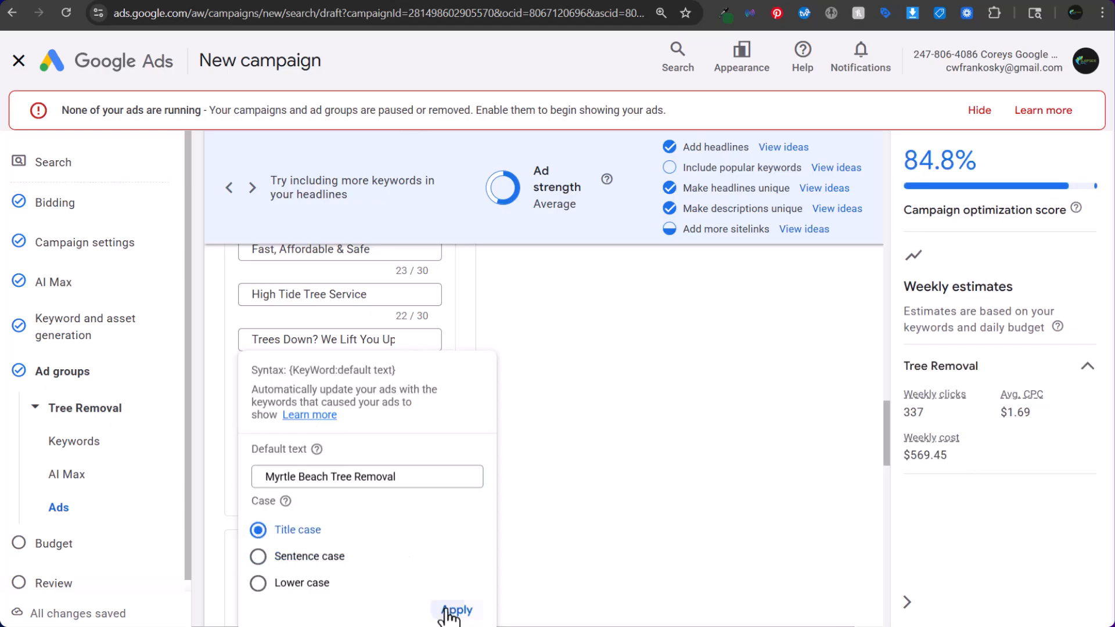
left_click(451, 609)
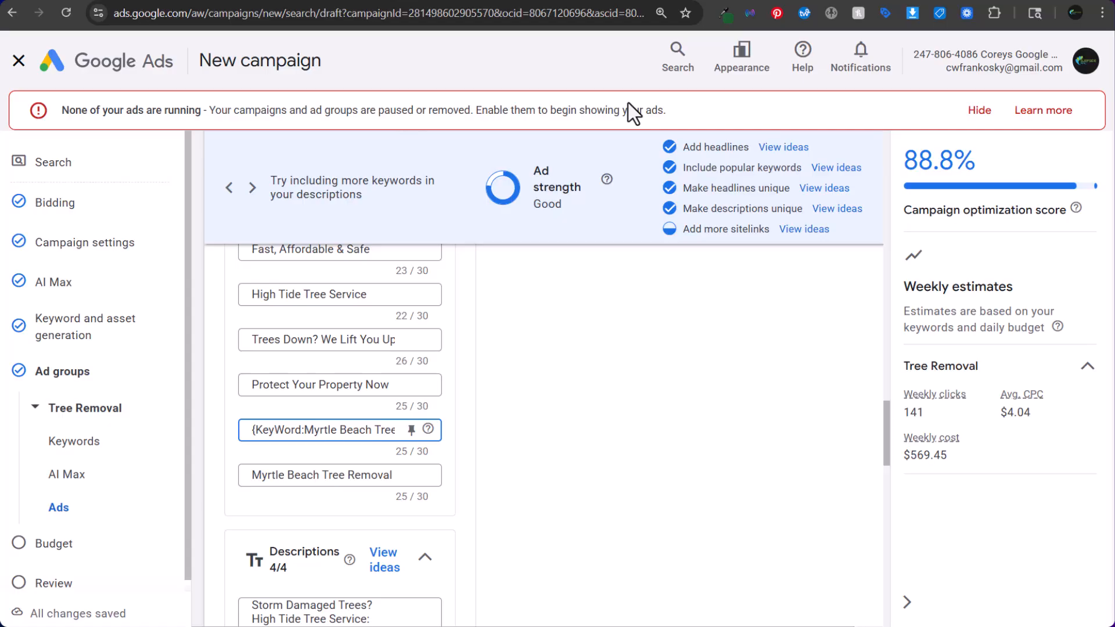
Replace the "Protect Your Property Now" headline with a City location insertion defaulting to Myrtle Beach, followed by Tree Removal.
triple_click(338, 385)
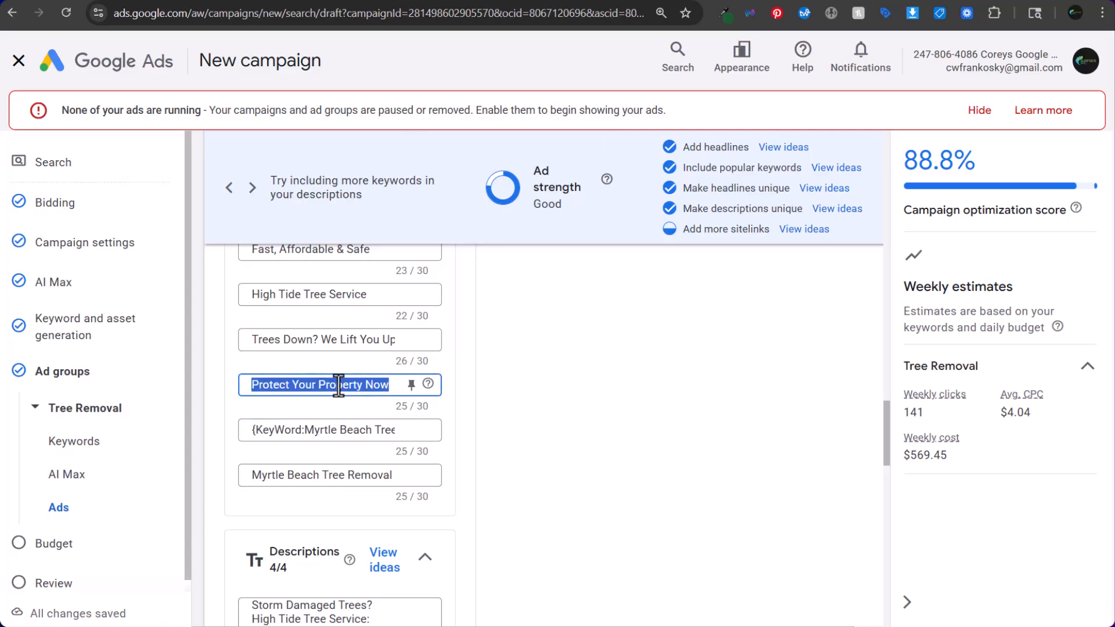
type("{L")
left_click(298, 586)
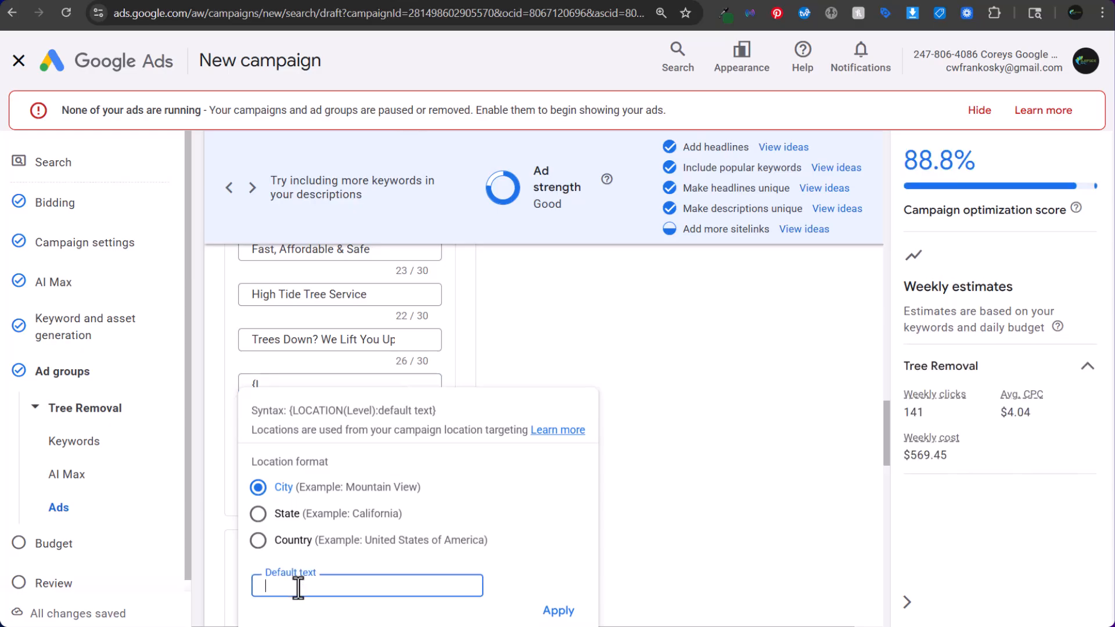
key("Return")
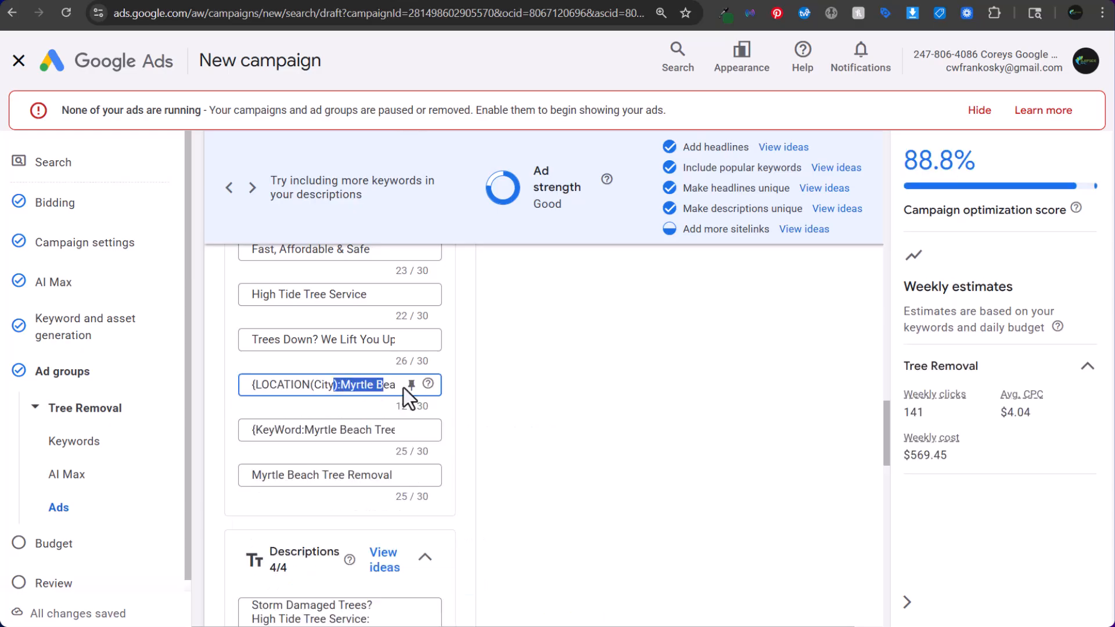
type("Tree R")
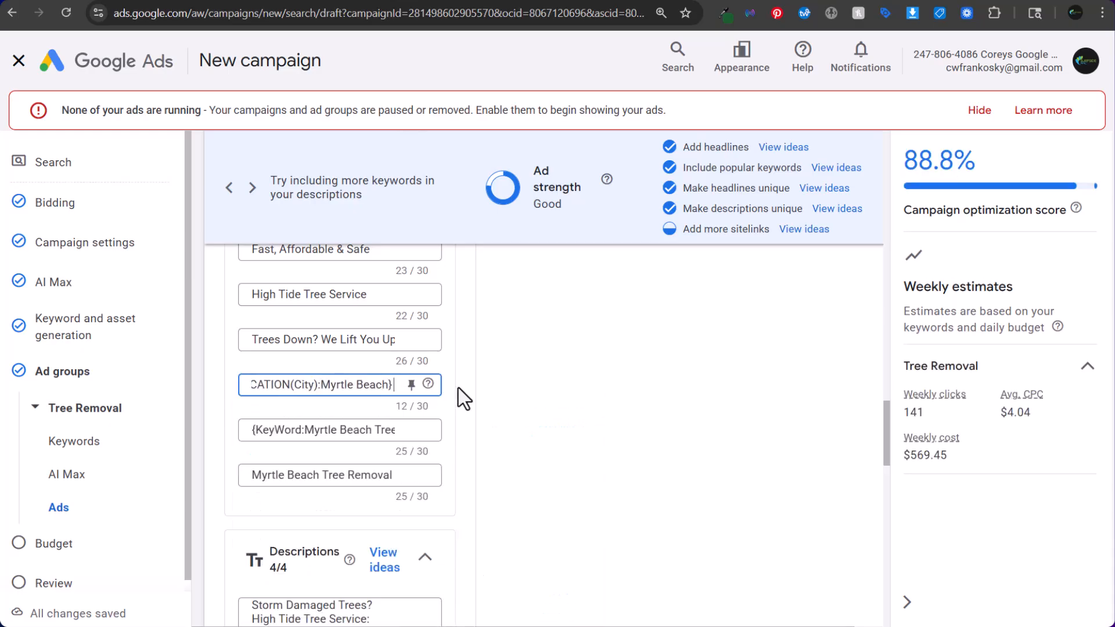
type("emoval")
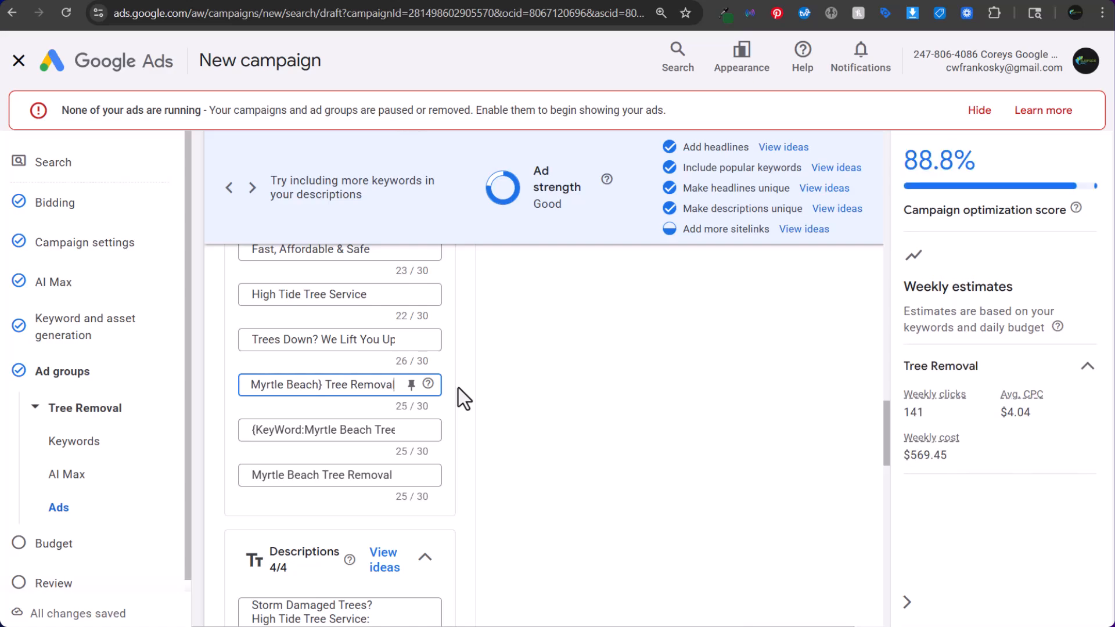
left_click(490, 430)
Insert the City location insertion defaulting to Myrtle Beach, followed by "Tree Removal.", at the start of the first description.
triple_click(374, 383)
key("ctrl+c")
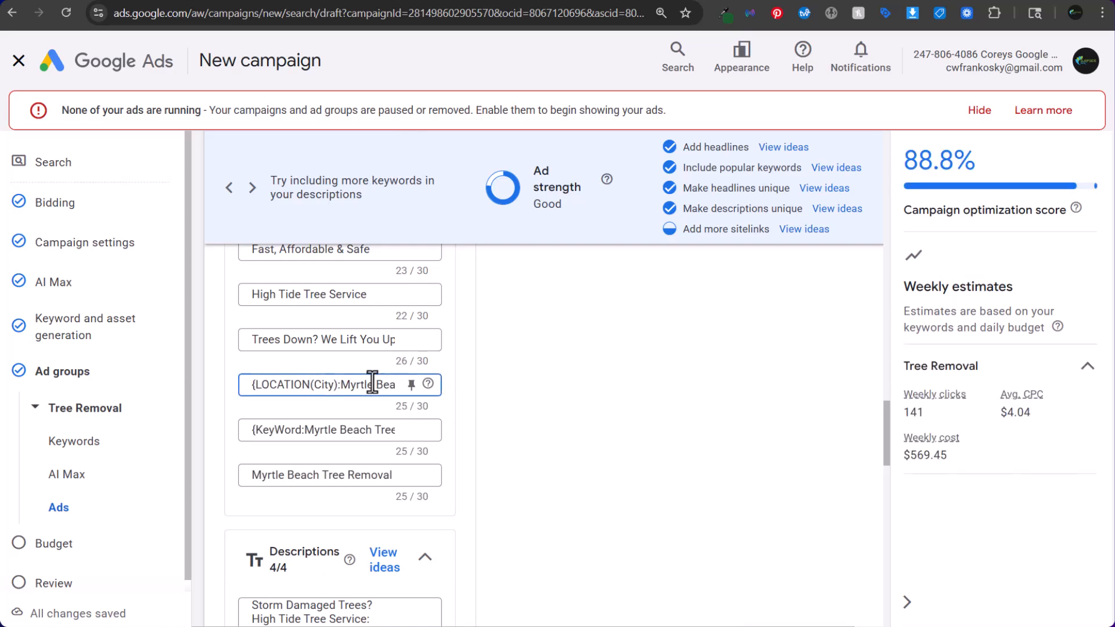
left_click(524, 364)
scroll(524, 365, "down", 3)
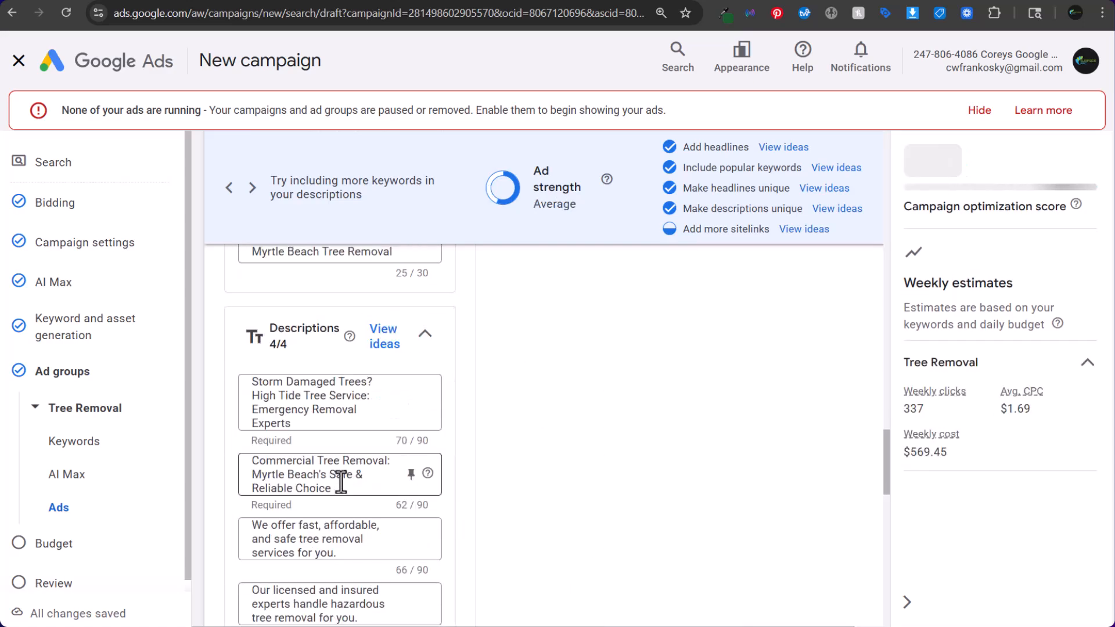
left_click(301, 426)
left_click(250, 382)
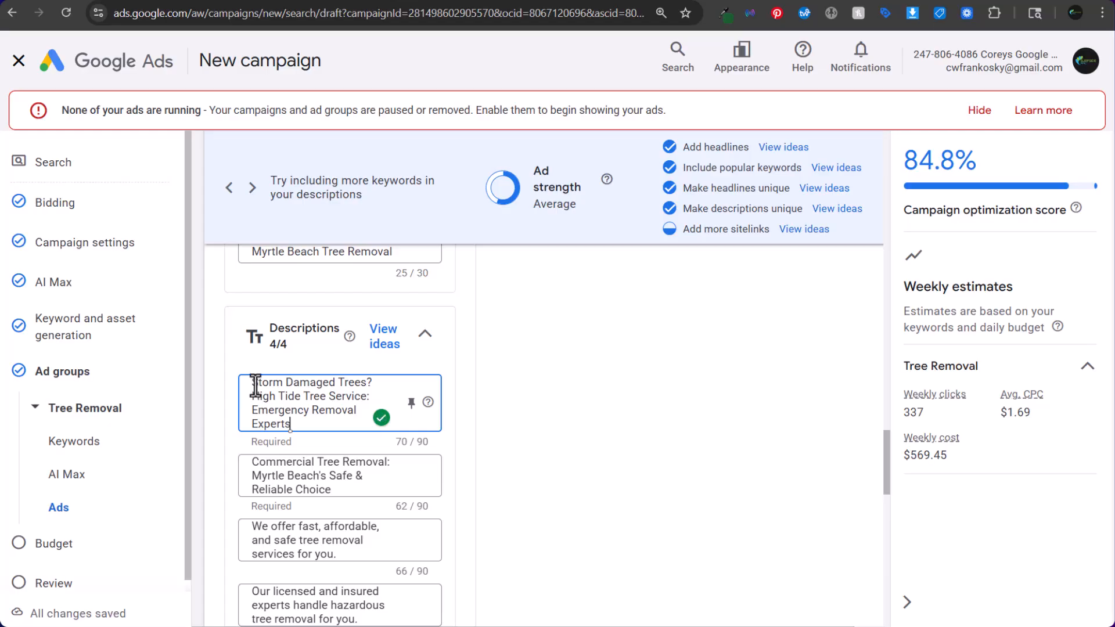
key("ctrl+v")
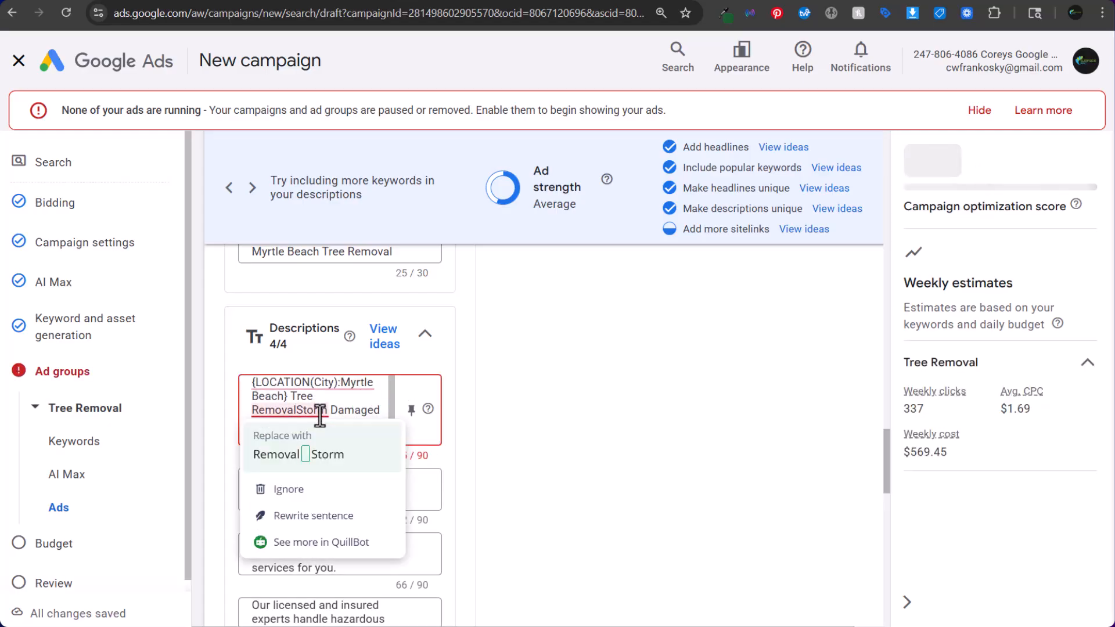
type(".")
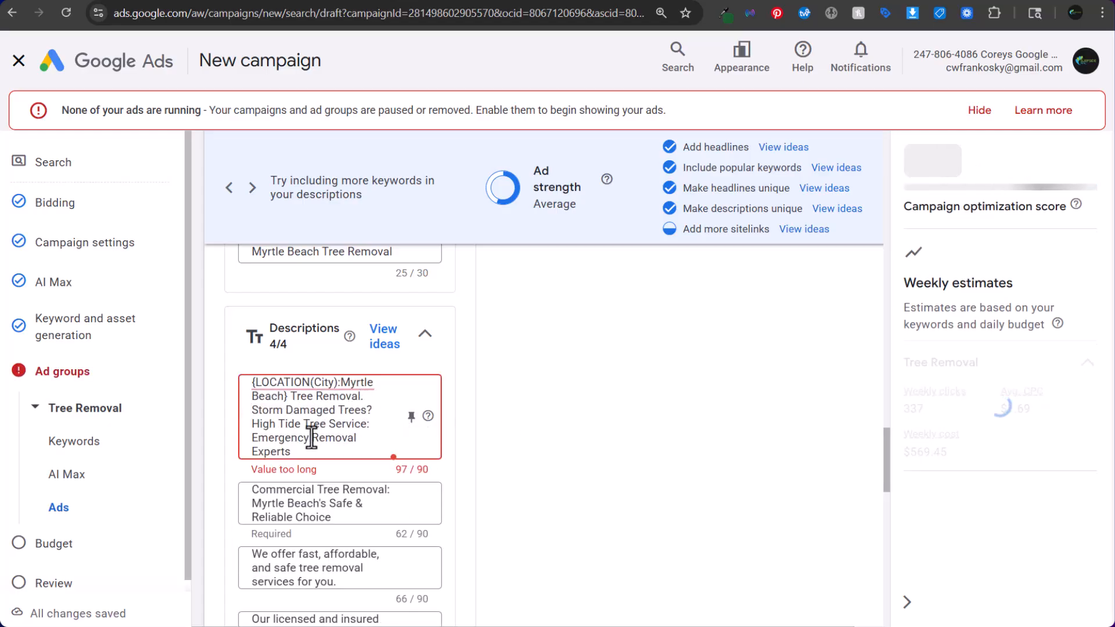
Shorten the first description by removing the word Emergency and ending it with "Removal Experts.".
double_click(316, 438)
key("BackSpace")
type(".")
Start the second description with {KeyWord:Myrtle Beach Tree Removal} and a period, and finish the text with a period after Choice.
scroll(377, 418, "up", 3)
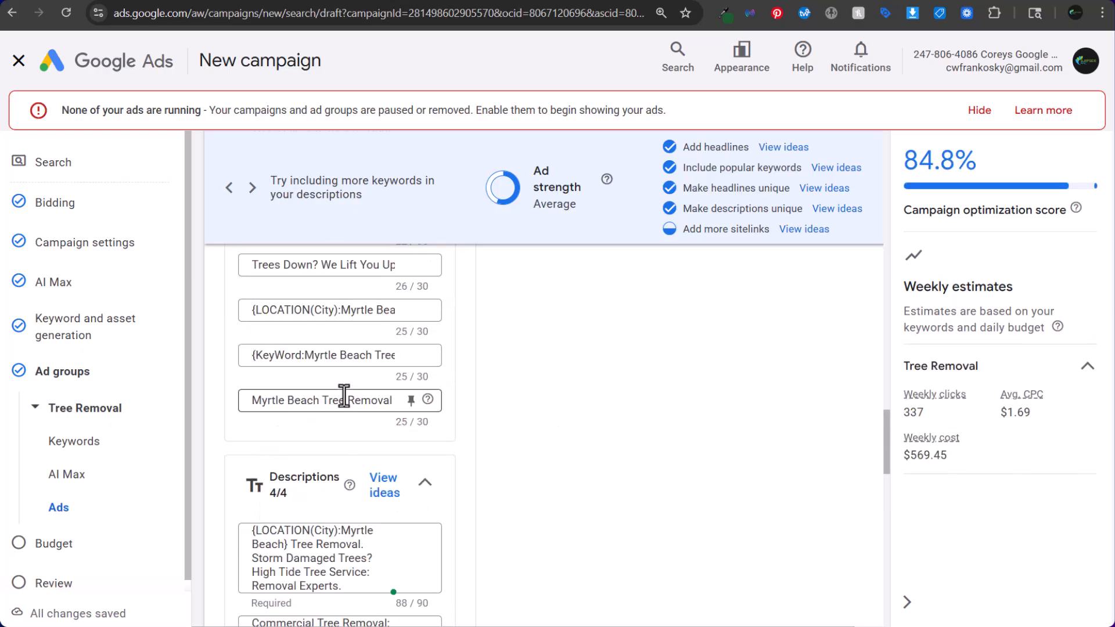
left_click(315, 359)
double_click(316, 359)
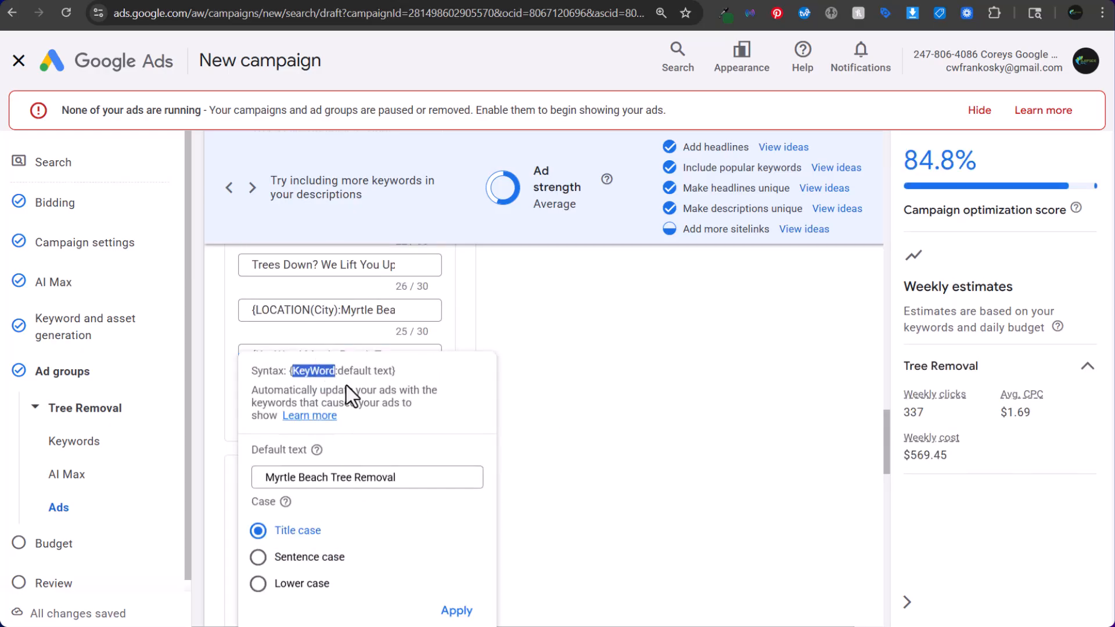
left_click(496, 377)
left_click(250, 355)
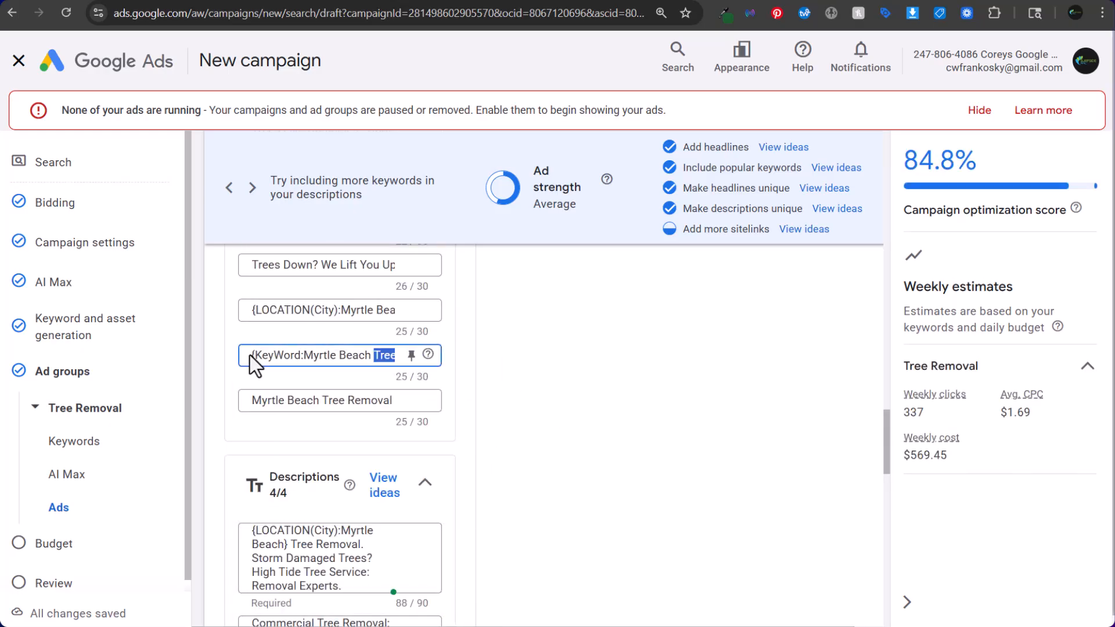
scroll(519, 374, "down", 4)
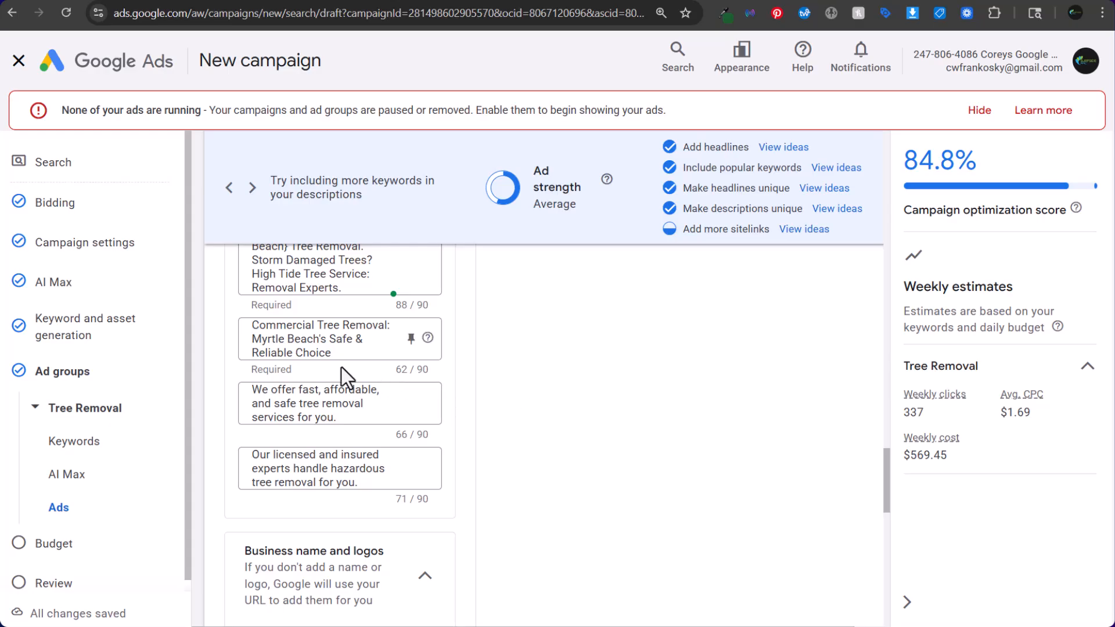
left_click(252, 325)
type("{KeyWord:Myrtle Beach Tree Removal}")
type(".")
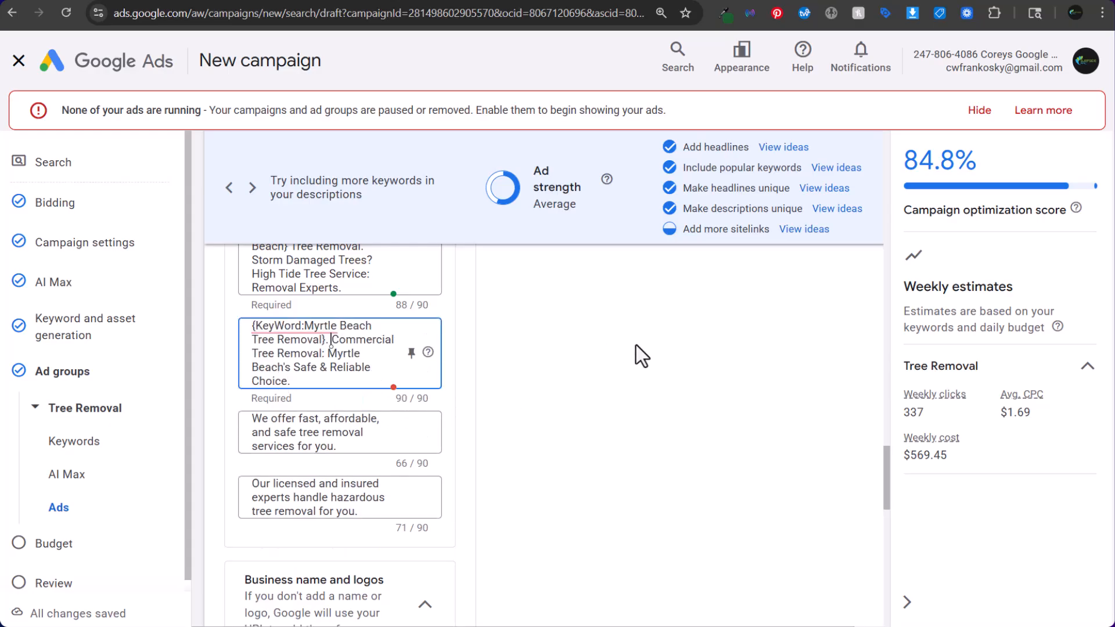
left_click(641, 357)
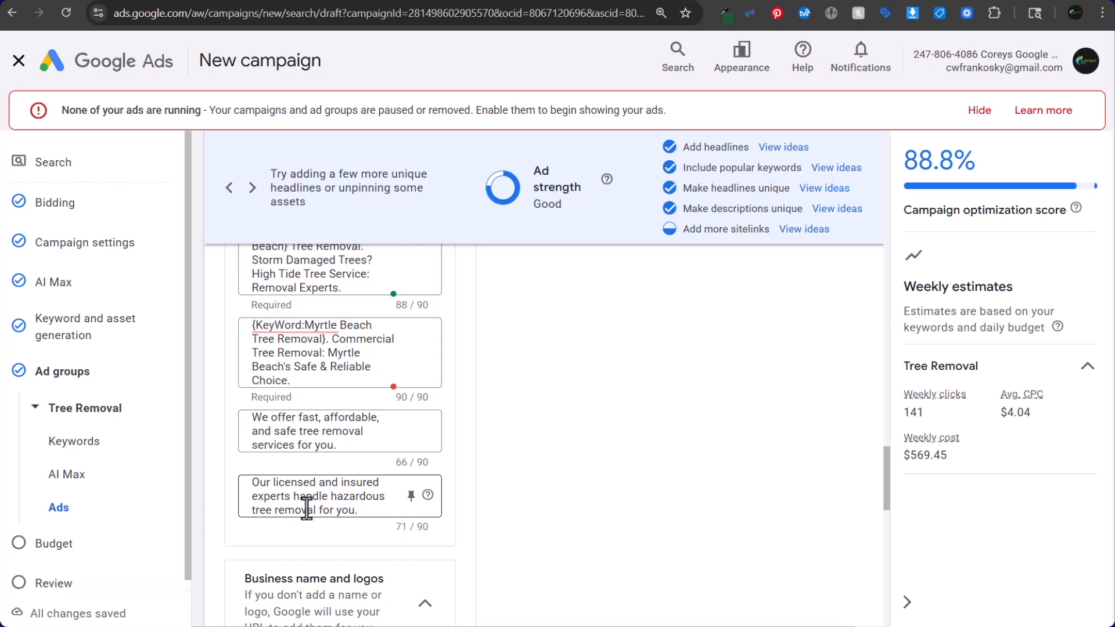
Look over the ad's sitelinks and the campaign-level callouts form, leaving the form without adding any callouts.
scroll(353, 501, "down", 10)
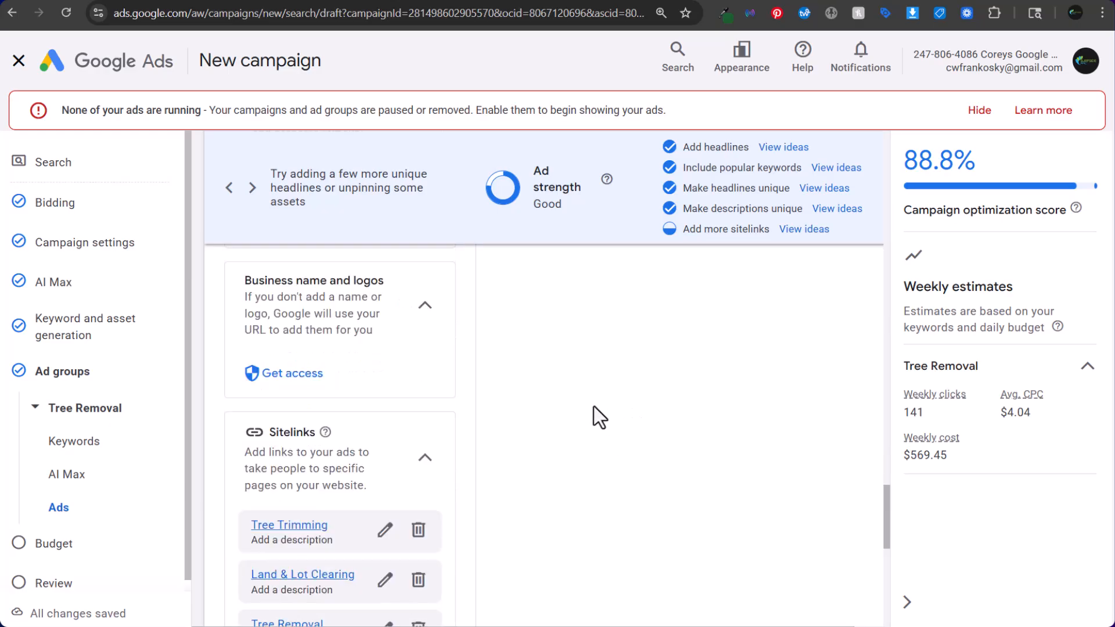
scroll(302, 349, "up", 4)
scroll(292, 334, "down", 4)
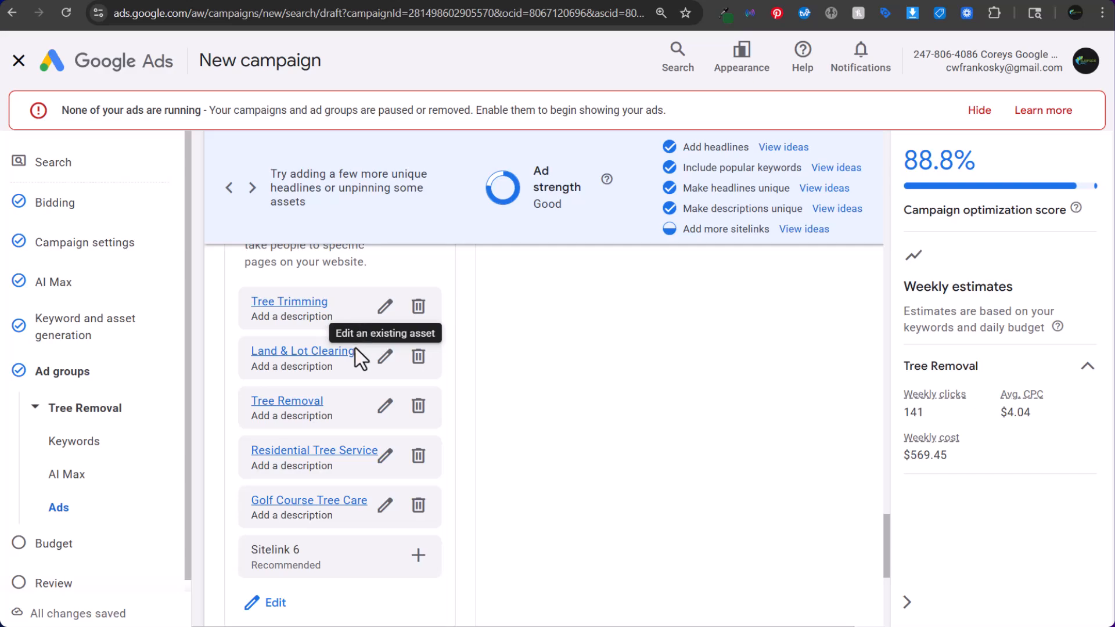
scroll(319, 429, "down", 5)
left_click(282, 450)
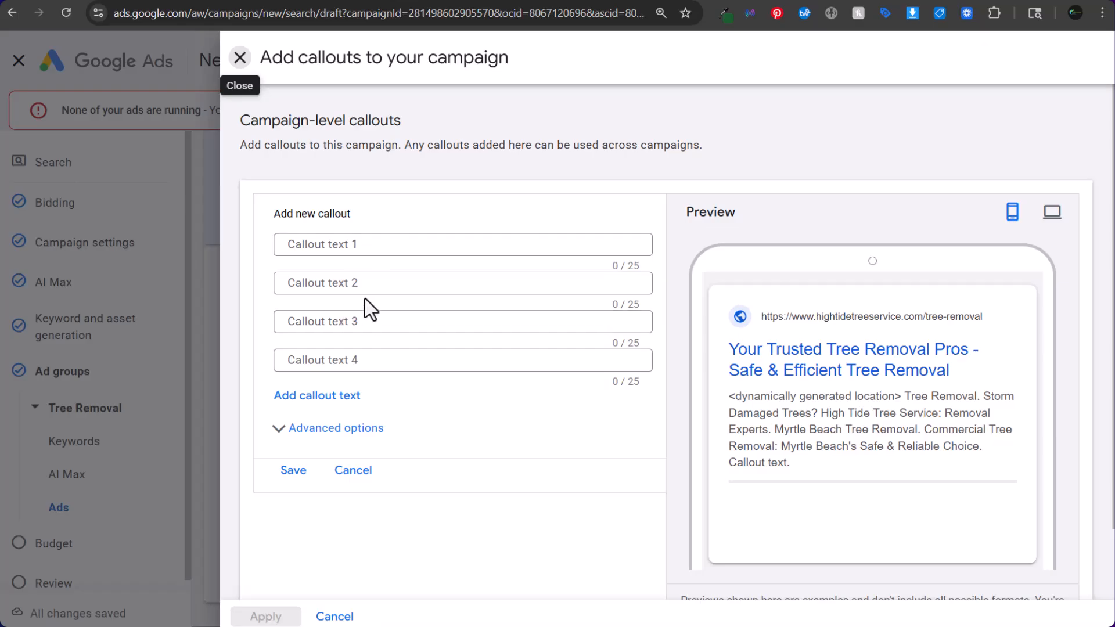
left_click(239, 57)
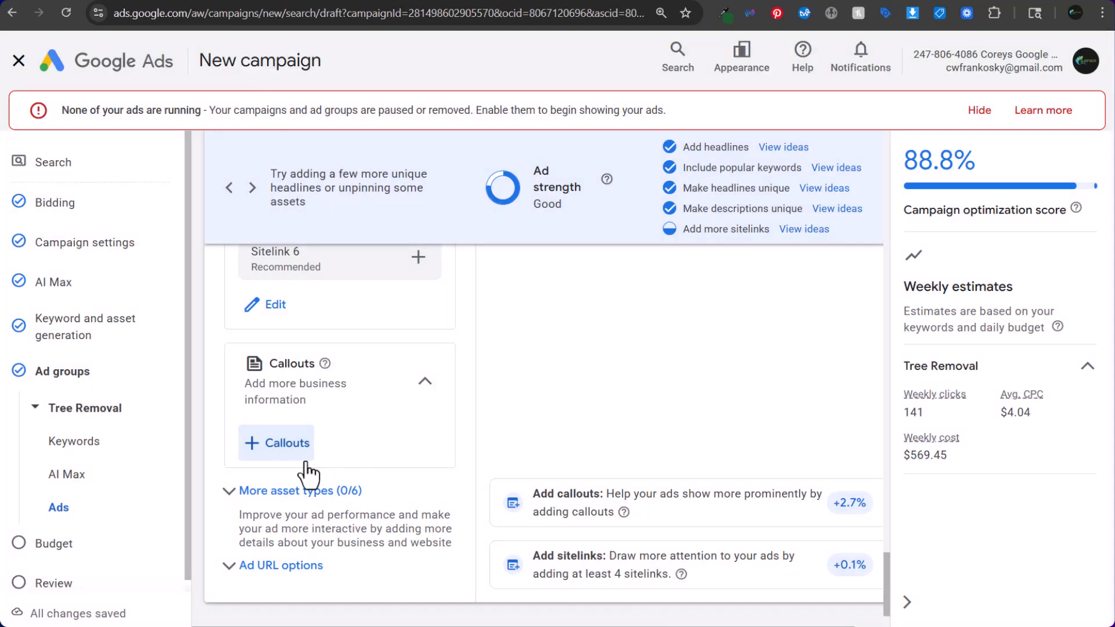
Examine the additional asset types available for the ad, including promotions, prices, structured snippets, lead forms and apps.
left_click(285, 491)
scroll(351, 450, "down", 5)
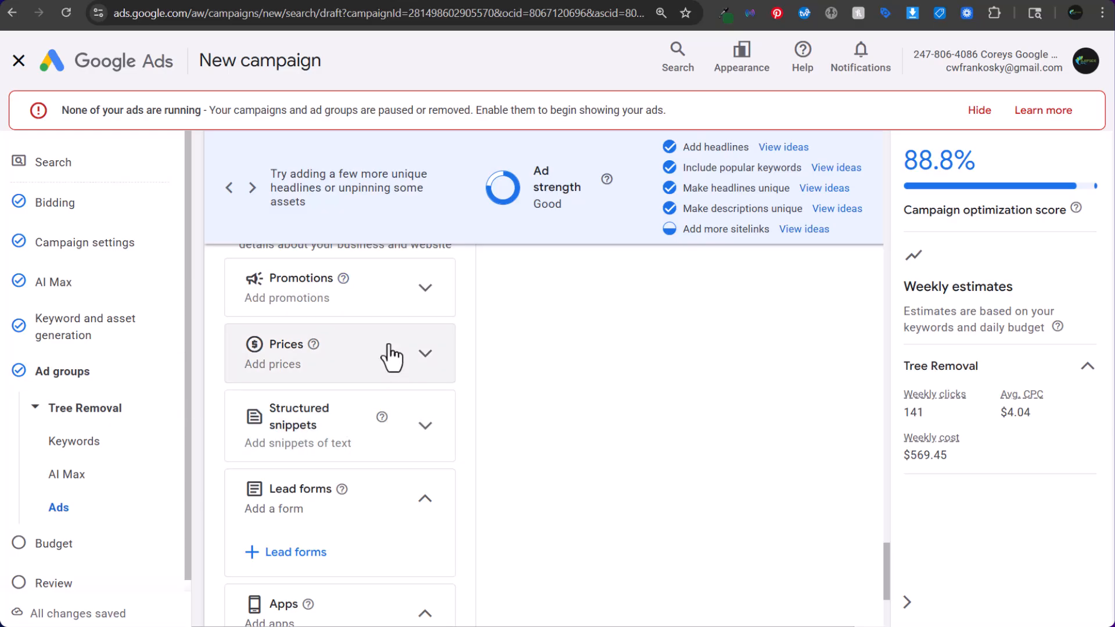
scroll(357, 383, "down", 3)
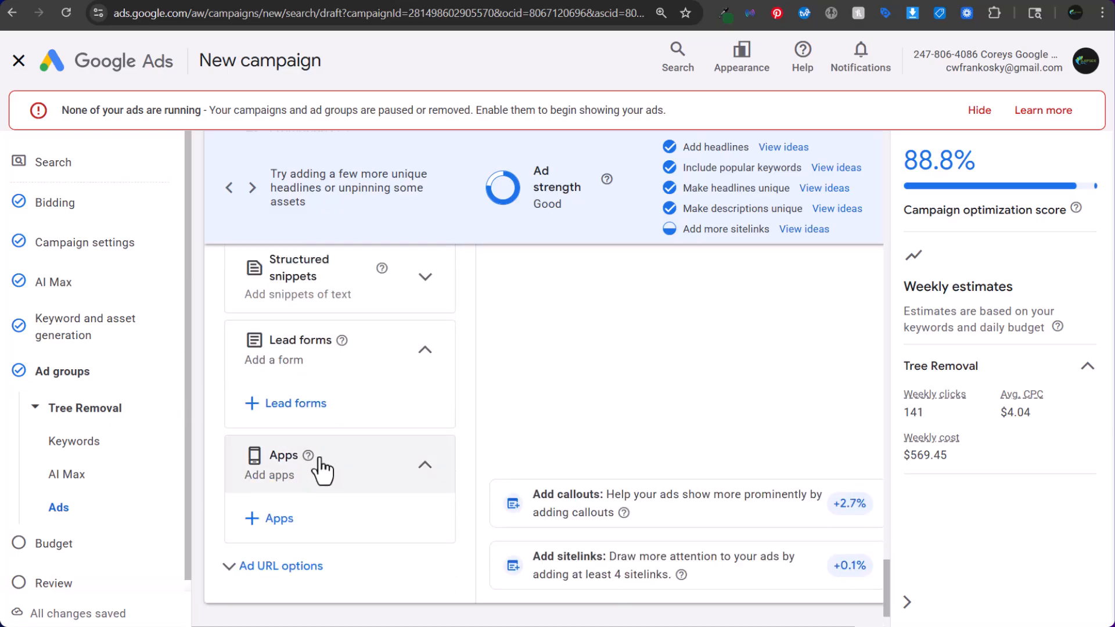
scroll(320, 462, "up", 5)
scroll(313, 470, "up", 4)
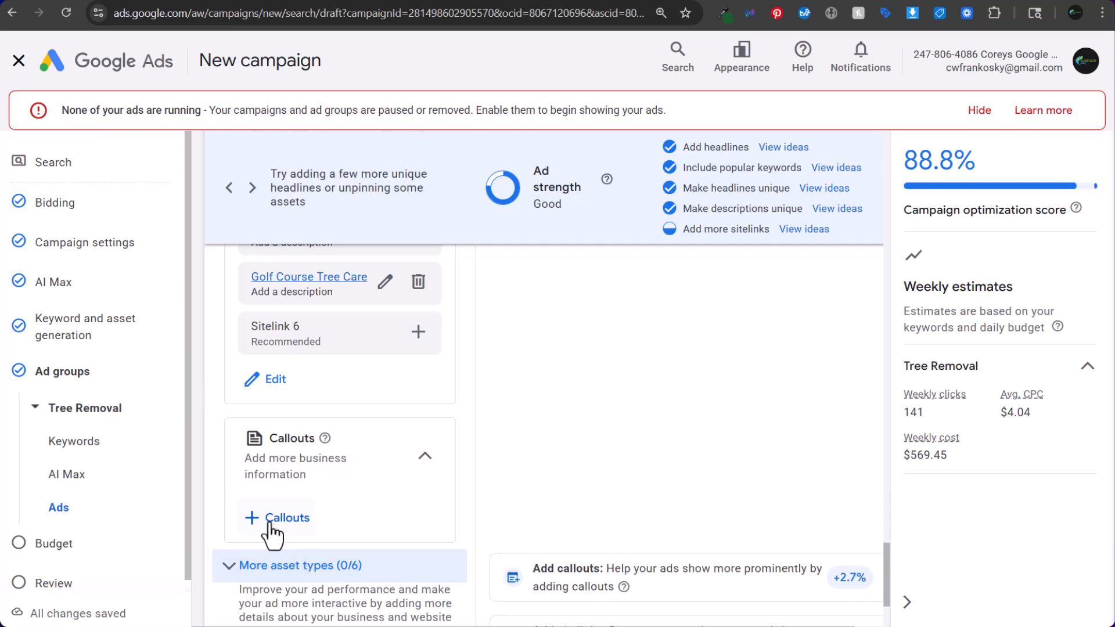
Save the Tree Removal ad and review the ad group's summary of keywords, headlines, descriptions and sitelinks.
scroll(194, 406, "down", 3)
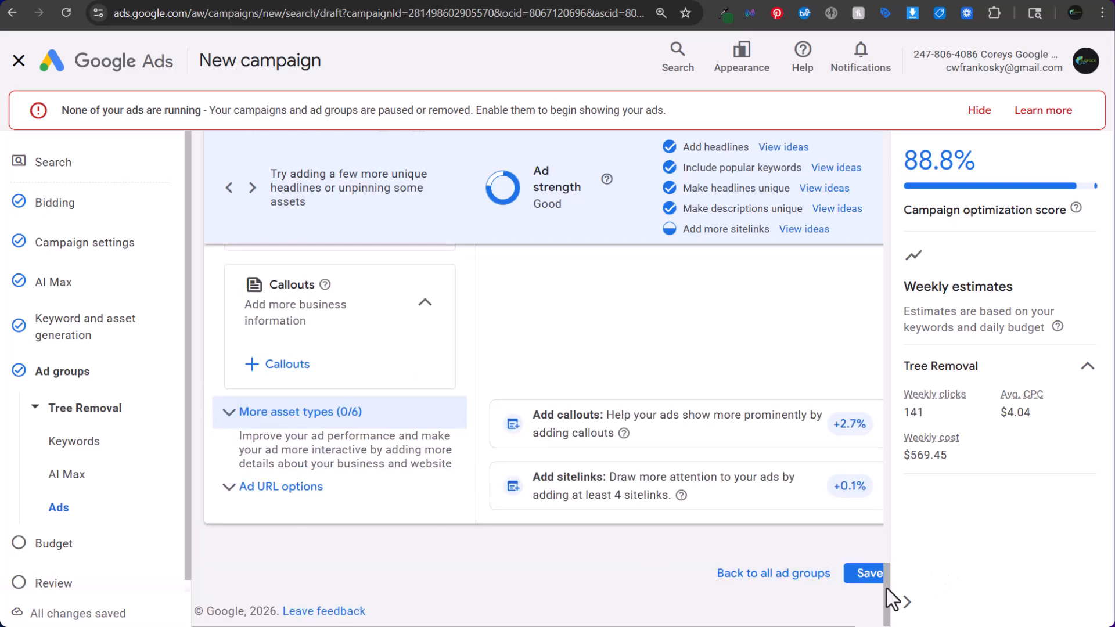
left_click(850, 575)
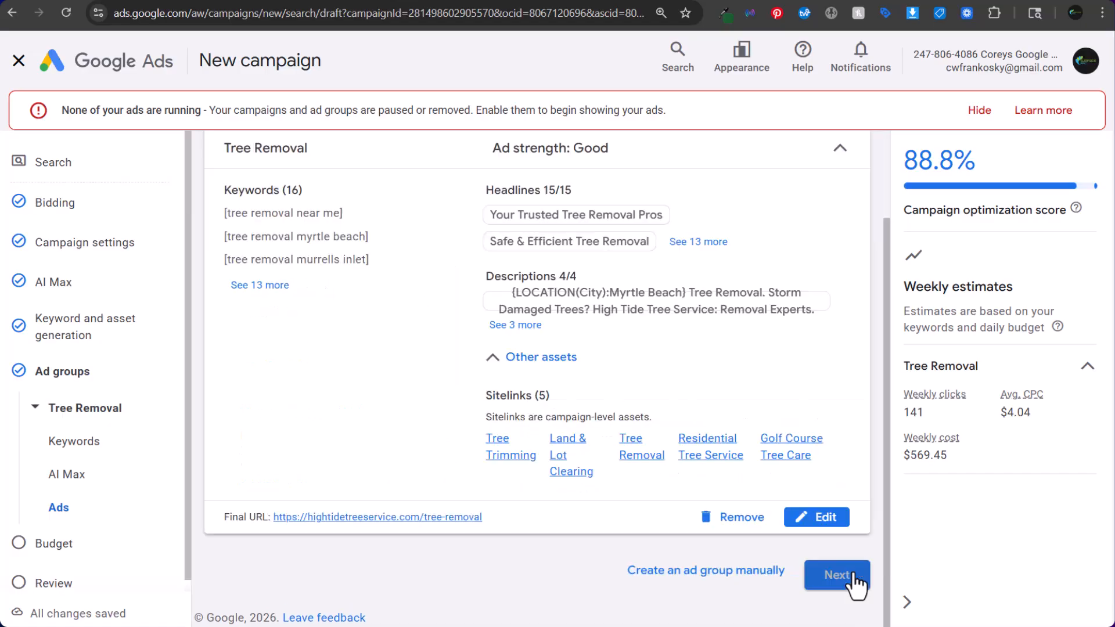
scroll(371, 291, "up", 2)
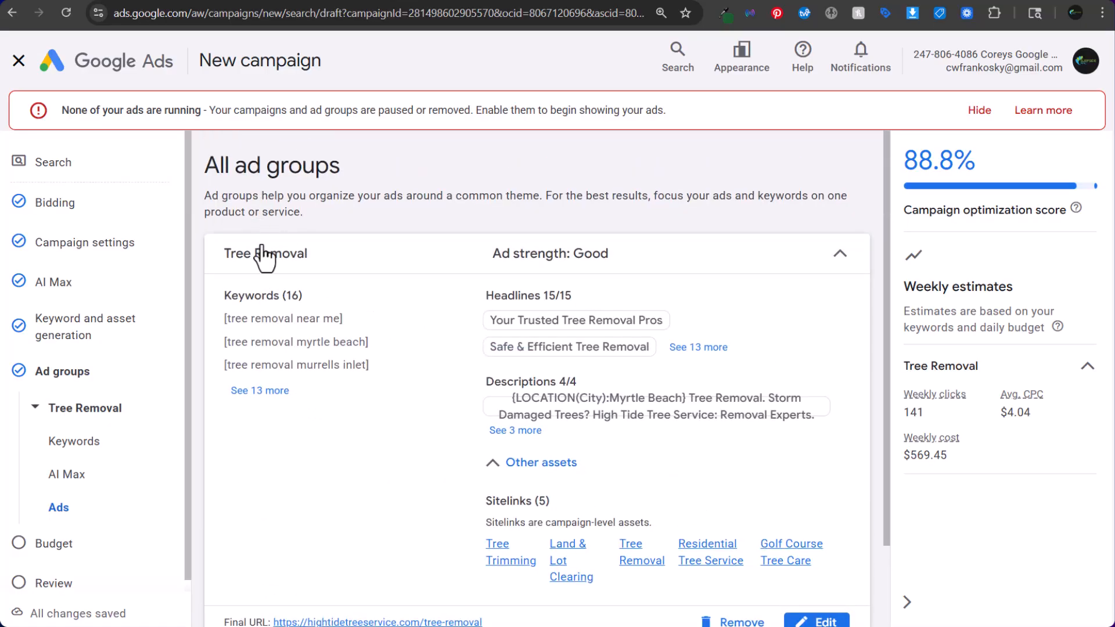
scroll(391, 396, "down", 2)
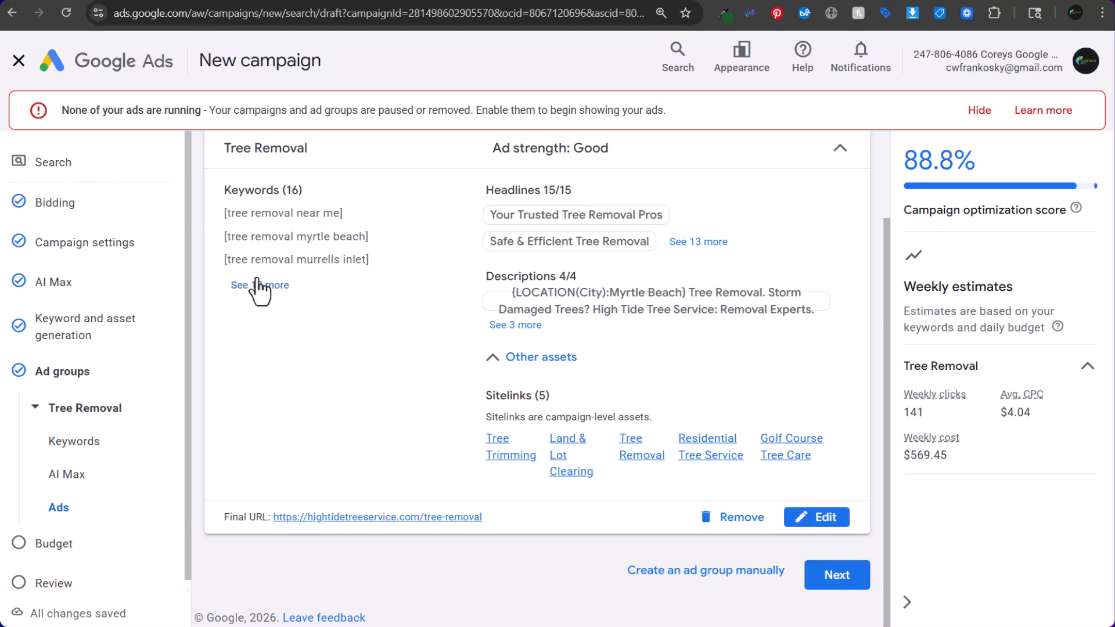
double_click(265, 213)
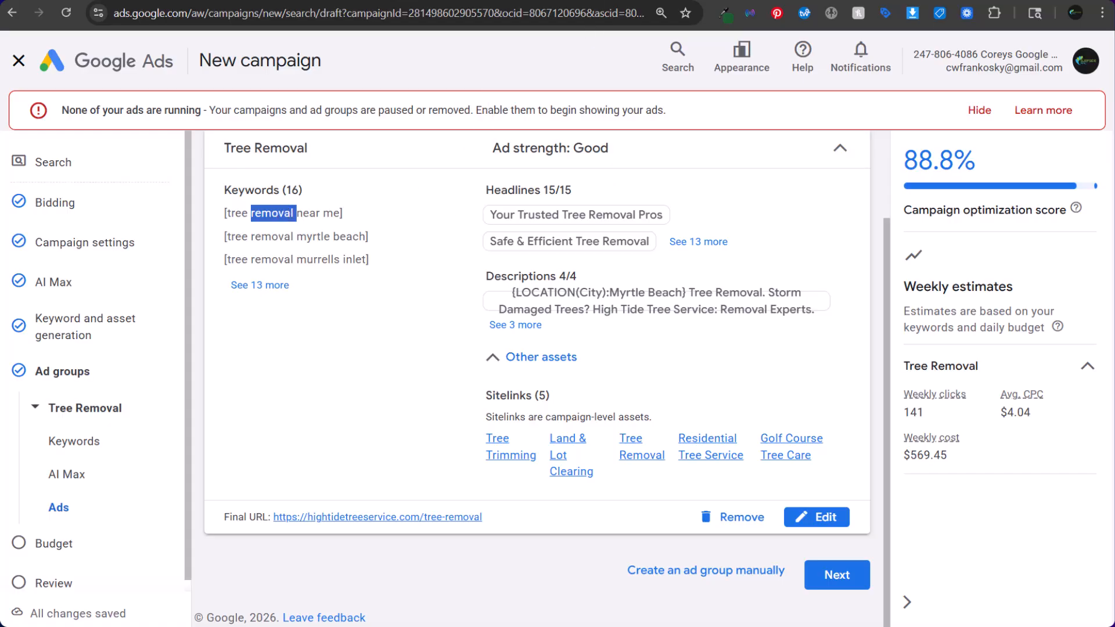
Switch to the High Tide Tree Service website, check its list of tree care services, and return to the campaign draft.
left_click(452, 2)
left_click(416, 165)
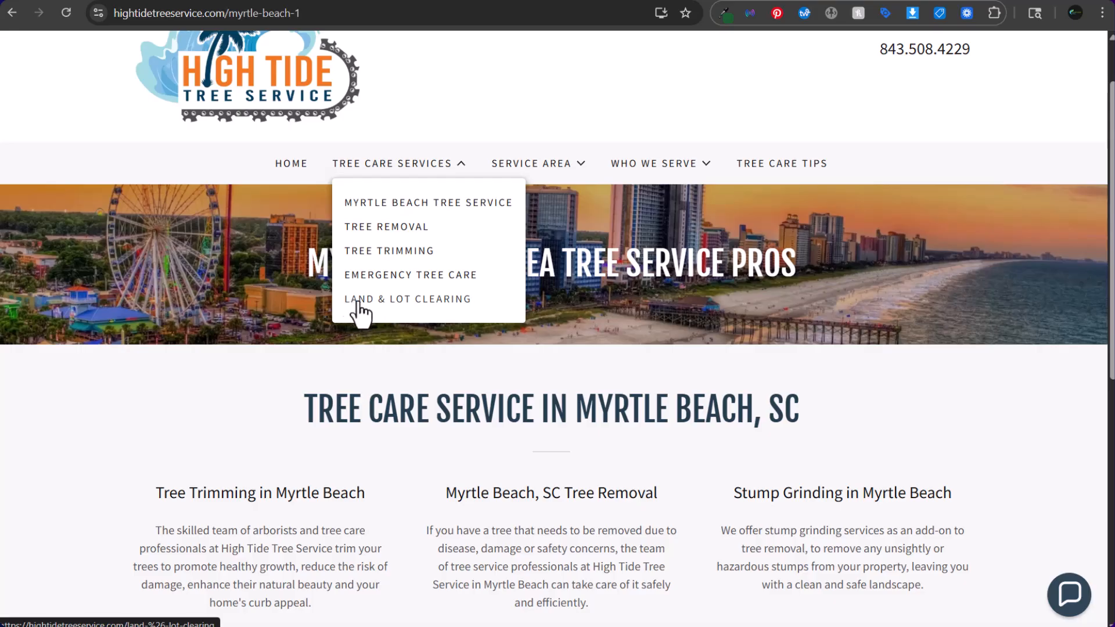
left_click(511, 1)
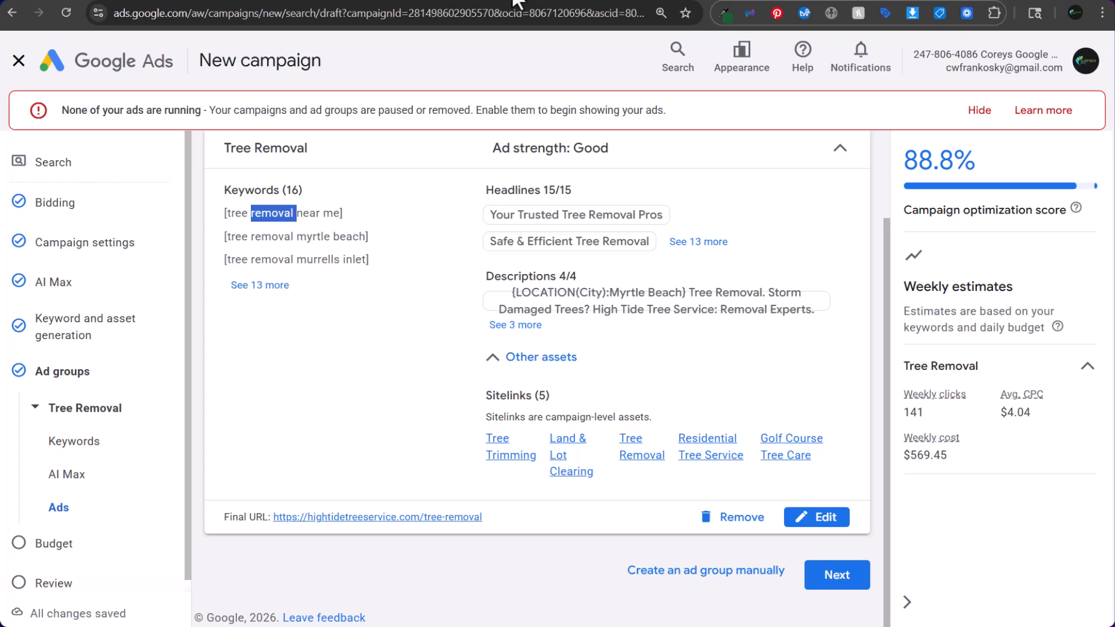
left_click(369, 317)
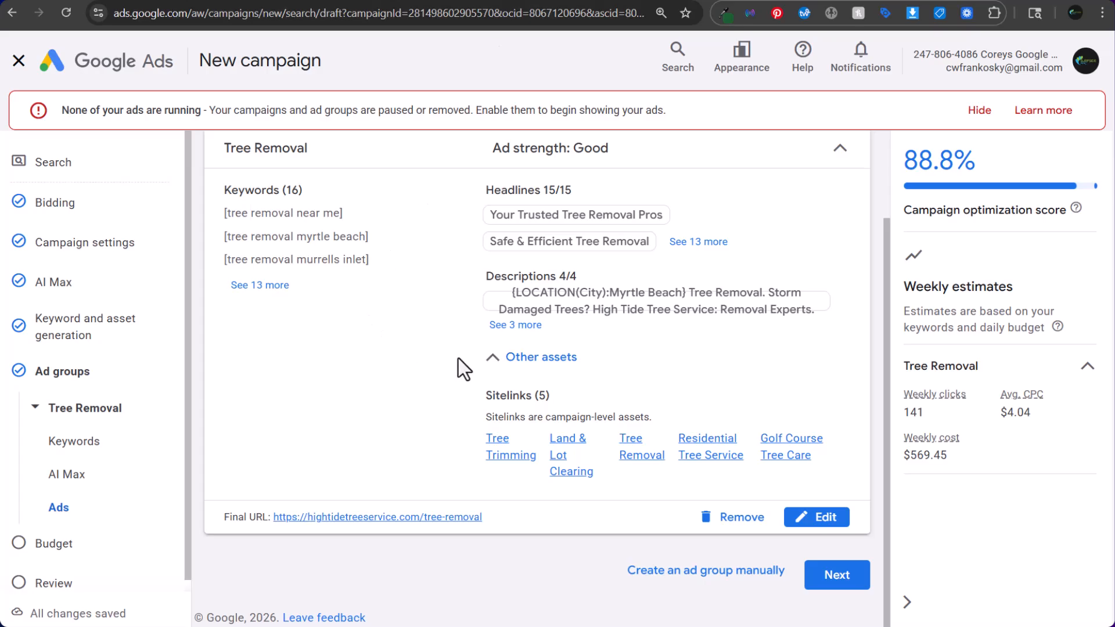
Continue to the budget settings and examine the weekly estimates for the $97.62 average daily budget.
left_click(835, 583)
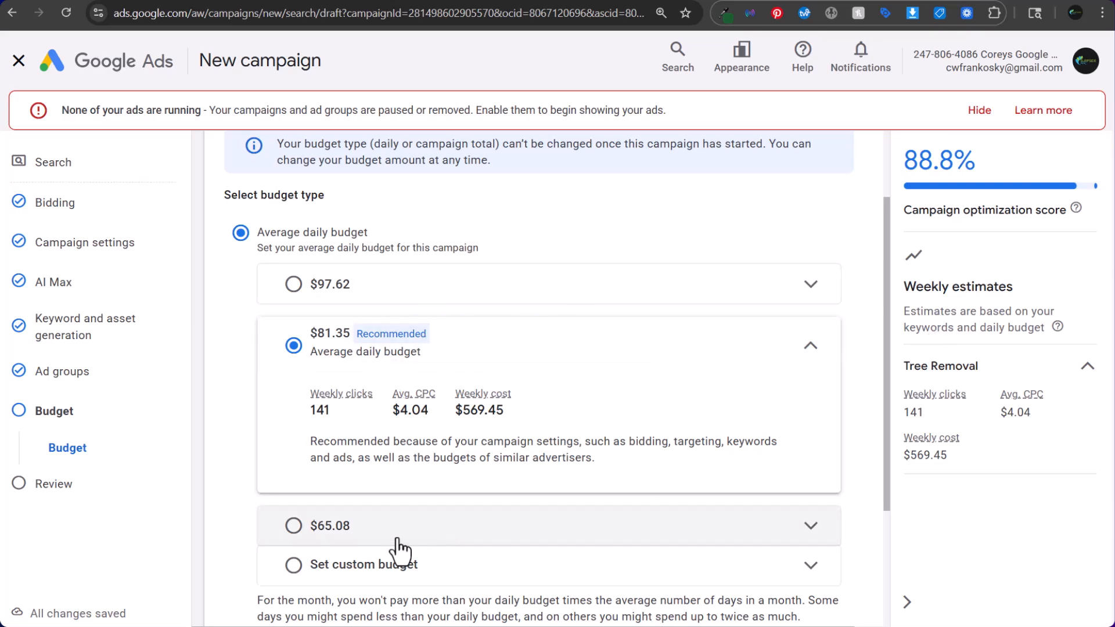
left_click(301, 286)
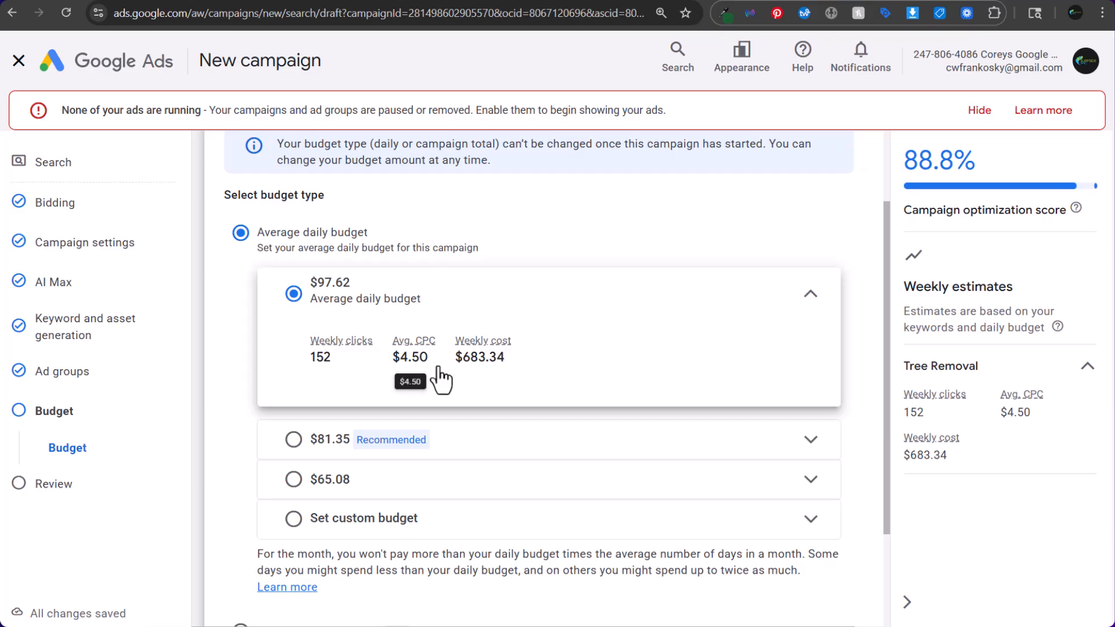
left_click_drag(523, 366, 301, 354)
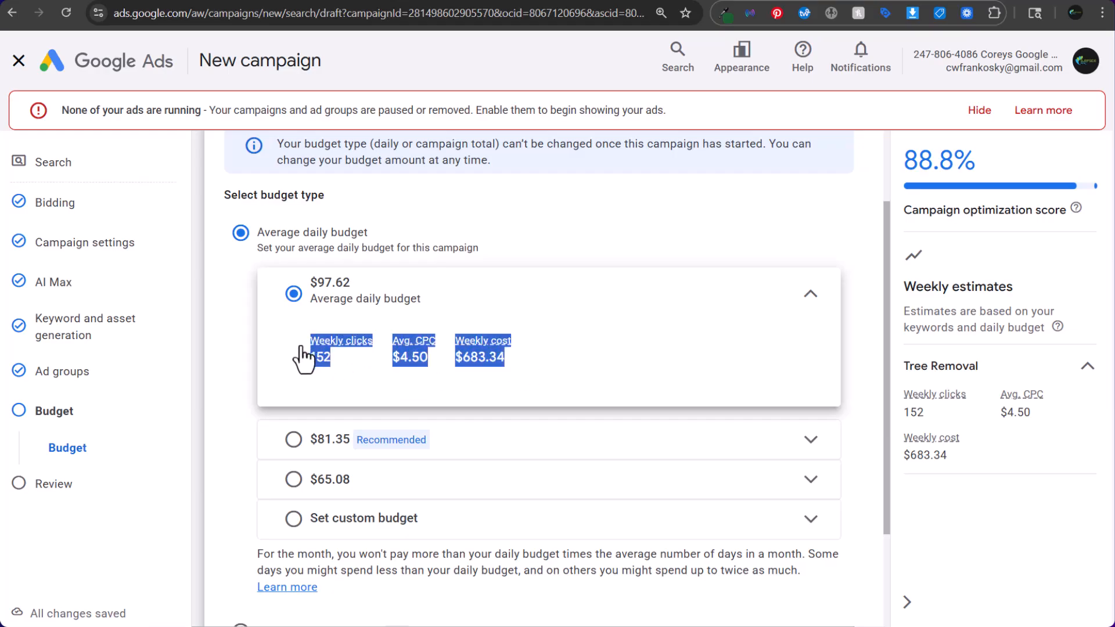
left_click(292, 370)
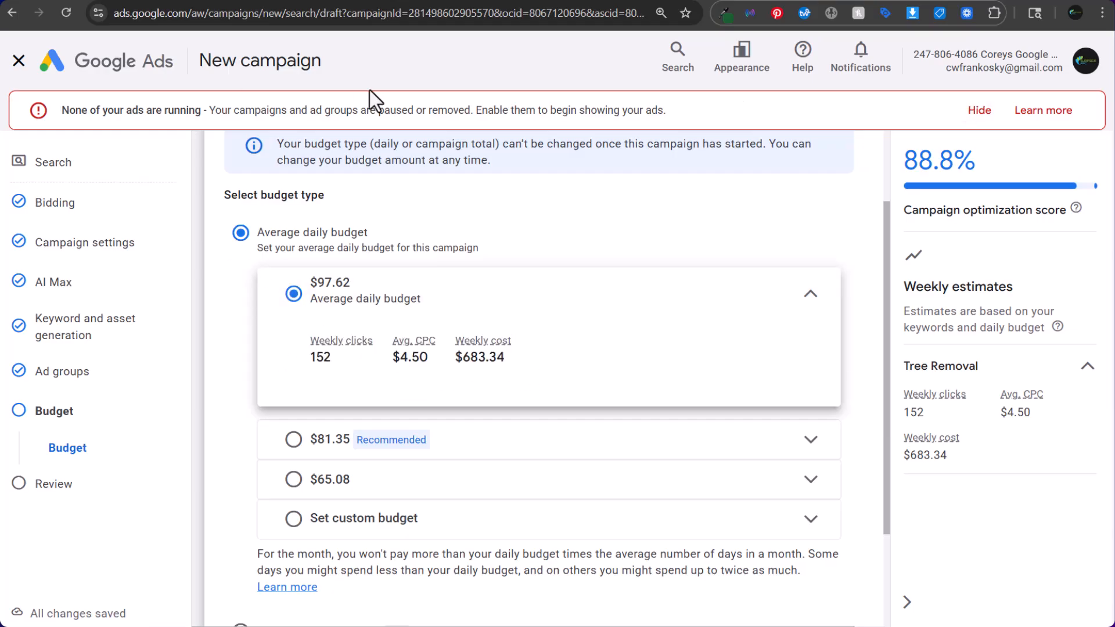
Select the recommended average daily budget of $81.35 for the campaign.
scroll(296, 303, "down", 3)
left_click(293, 302)
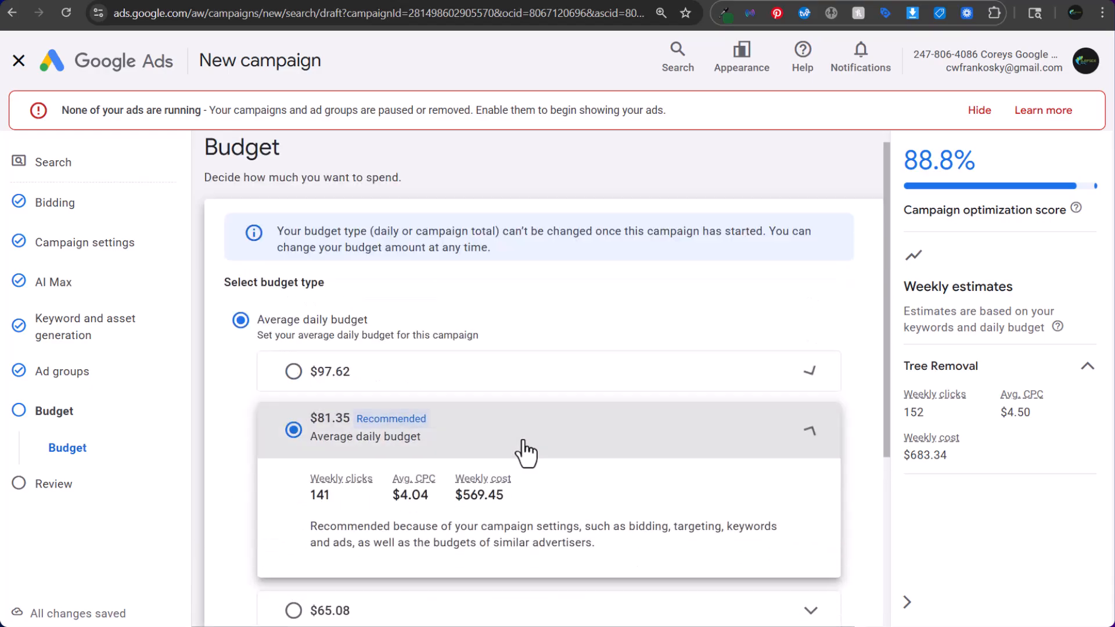
scroll(859, 505, "down", 1)
Proceed to the campaign review, publish the Tree Removal Campaign, and close the Google tag setup page.
left_click(868, 601)
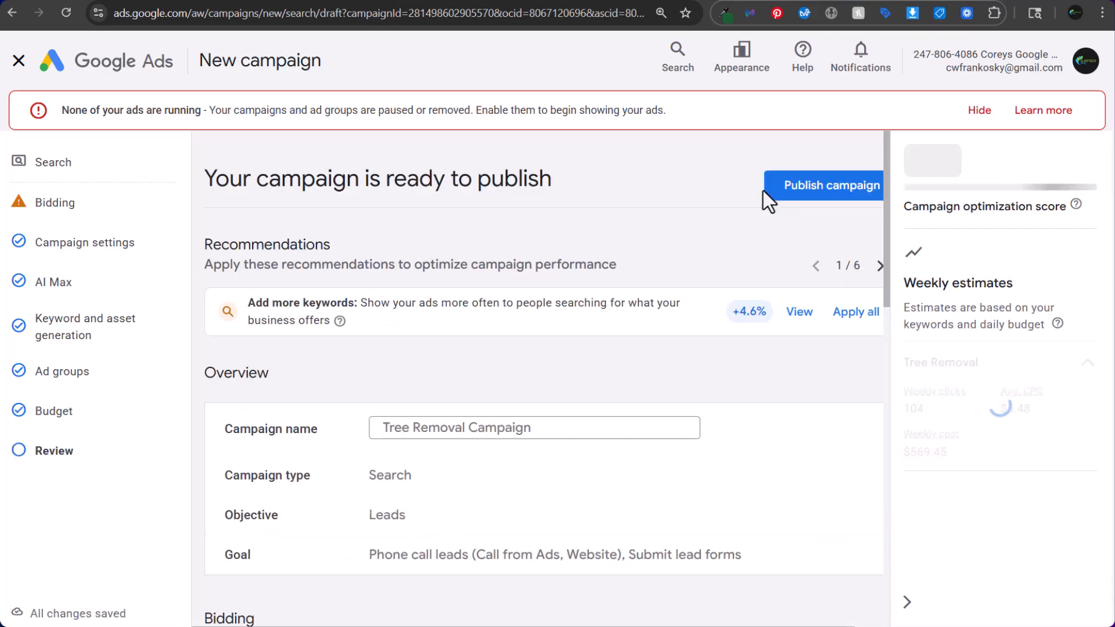
left_click(784, 187)
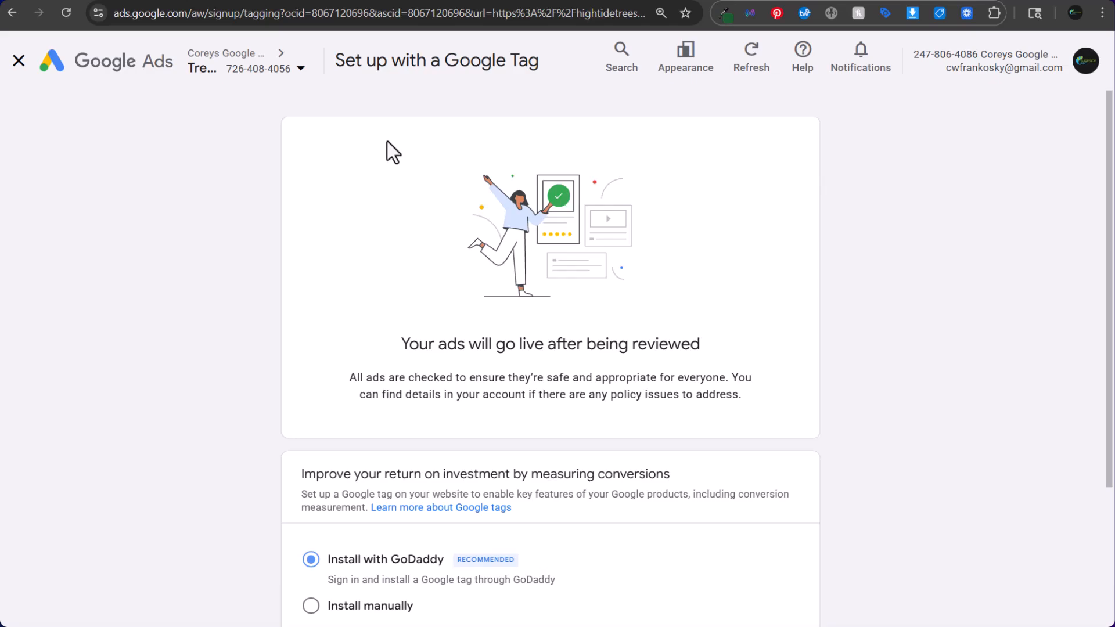
left_click(19, 60)
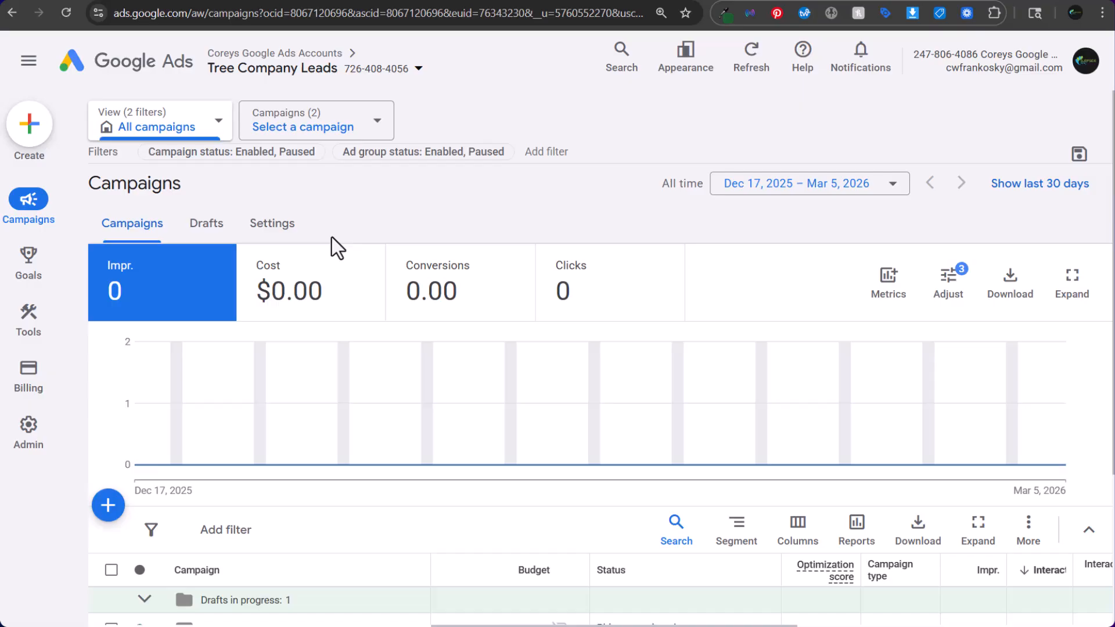
Pause the published Tree Removal Campaign in the campaigns table.
scroll(442, 306, "down", 3)
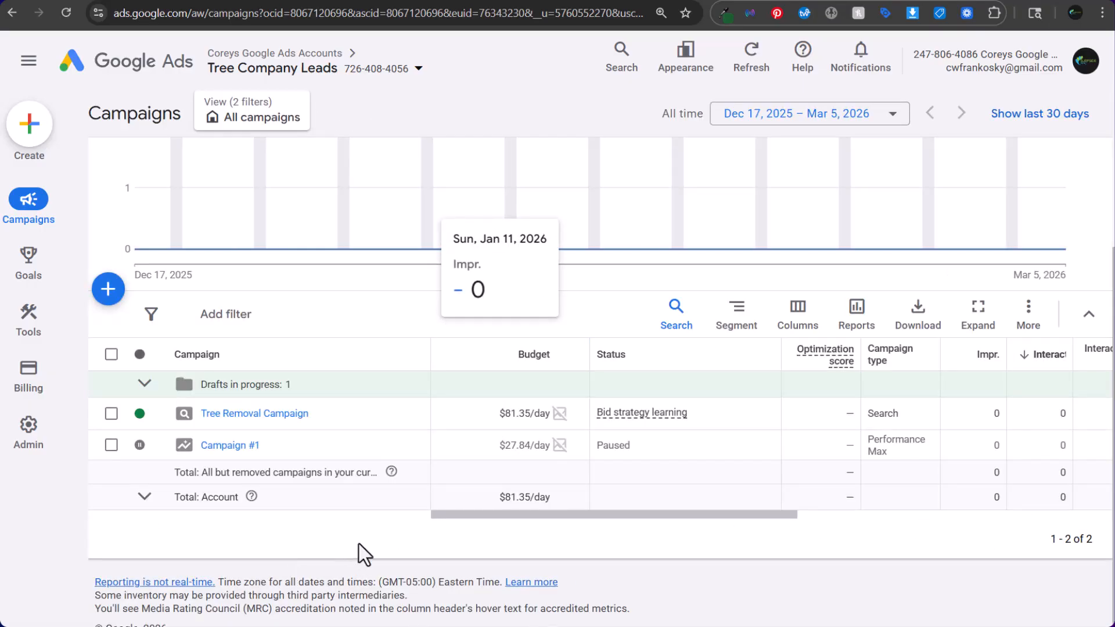
left_click(139, 414)
left_click(160, 478)
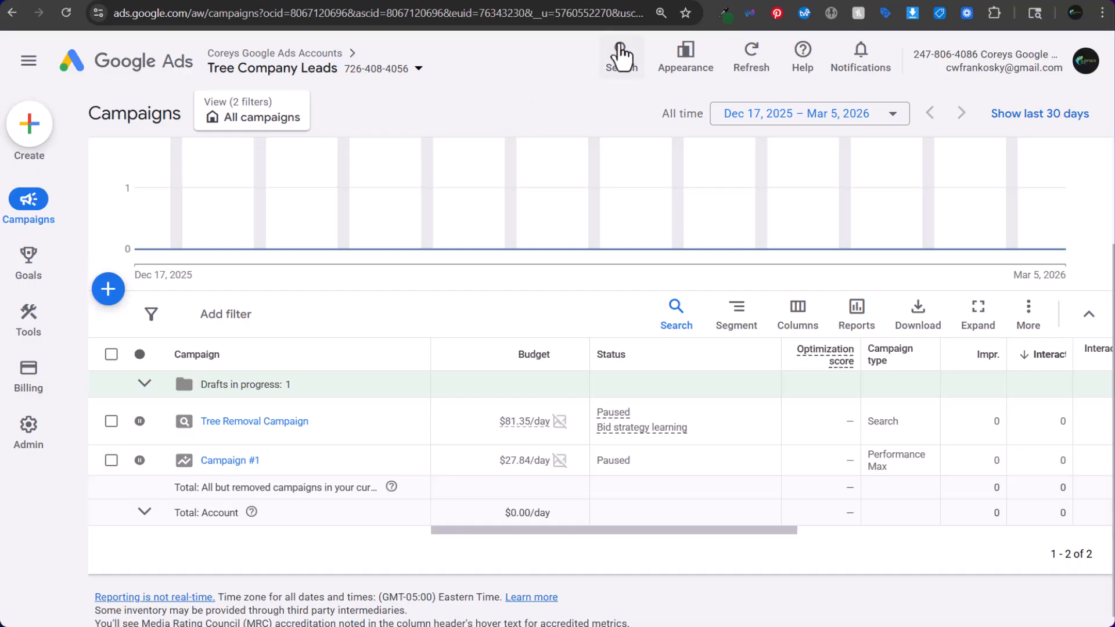
Switch to the Surfside PPC website and view the Google Ads Course 2026 product page.
left_click(716, 1)
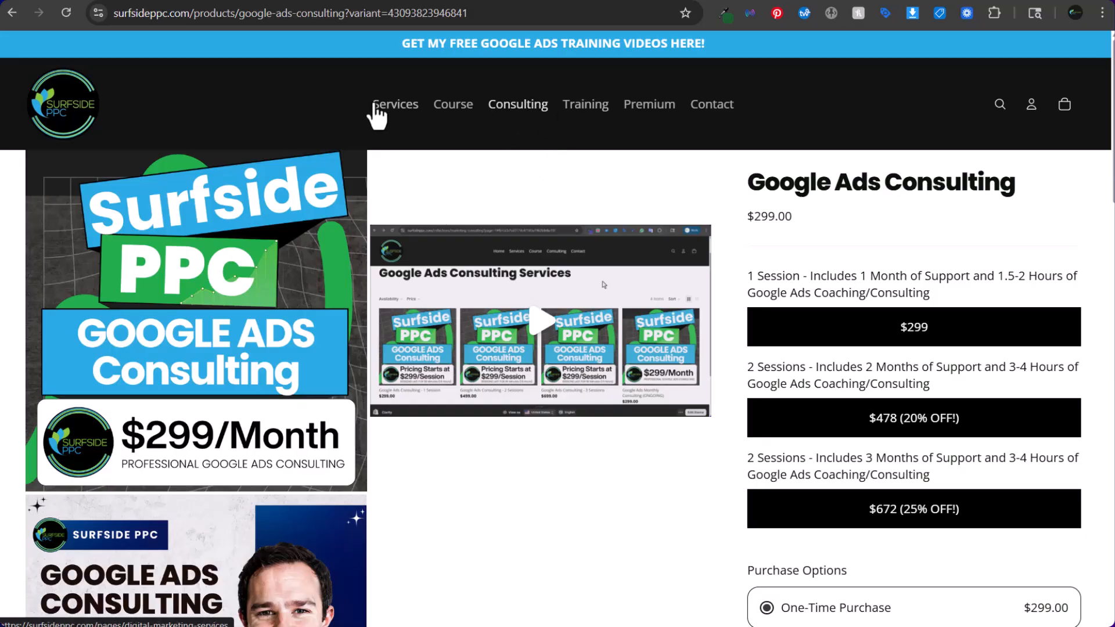
left_click(452, 113)
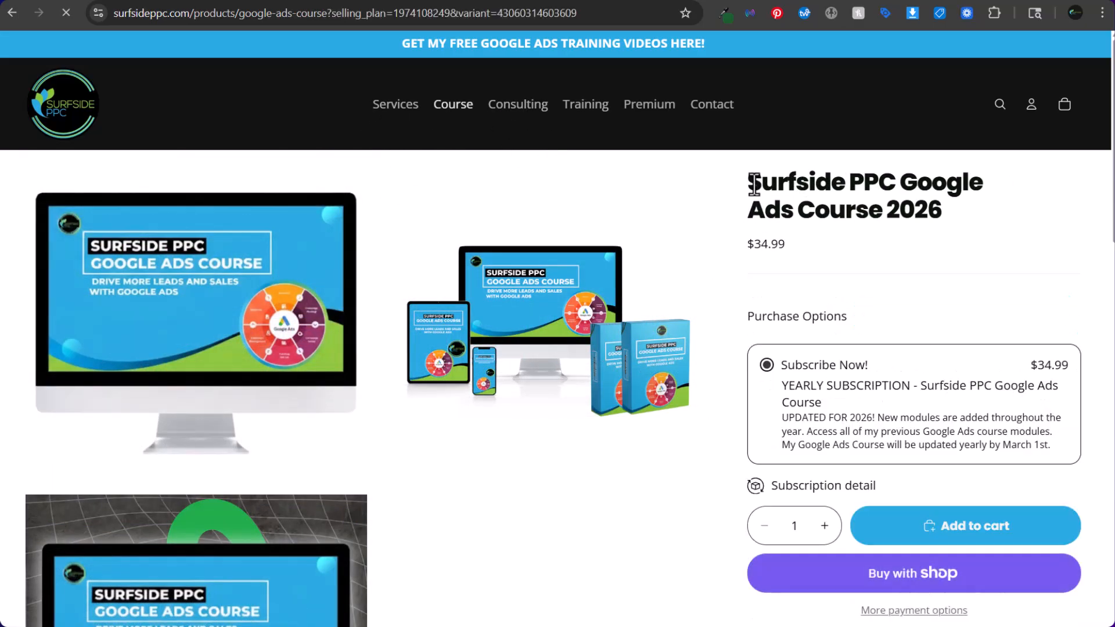
left_click_drag(750, 184, 994, 219)
left_click(994, 220)
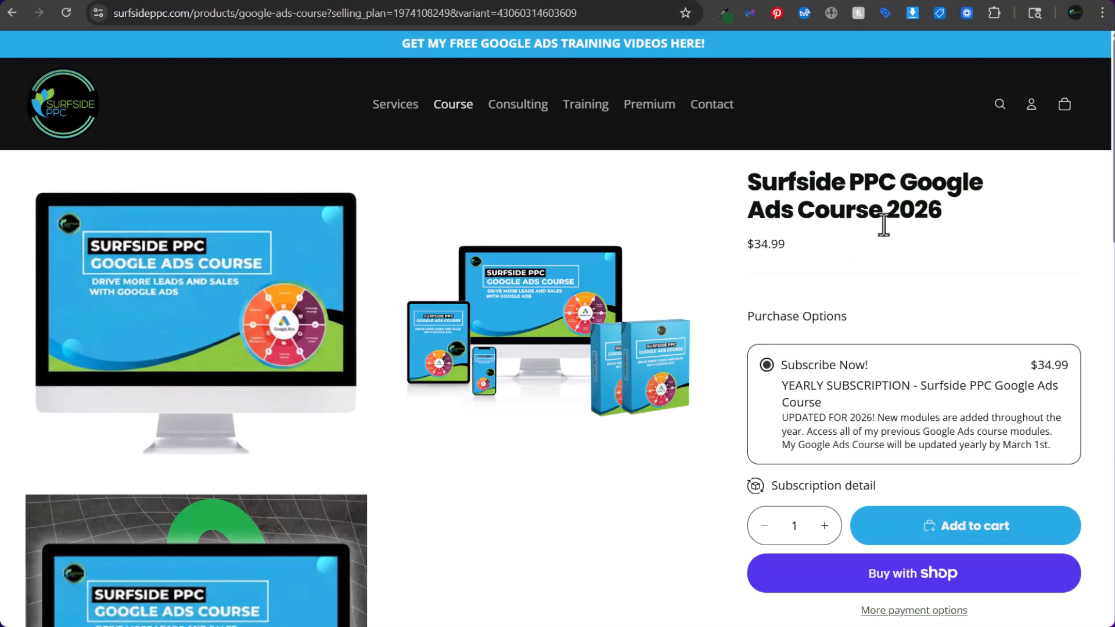